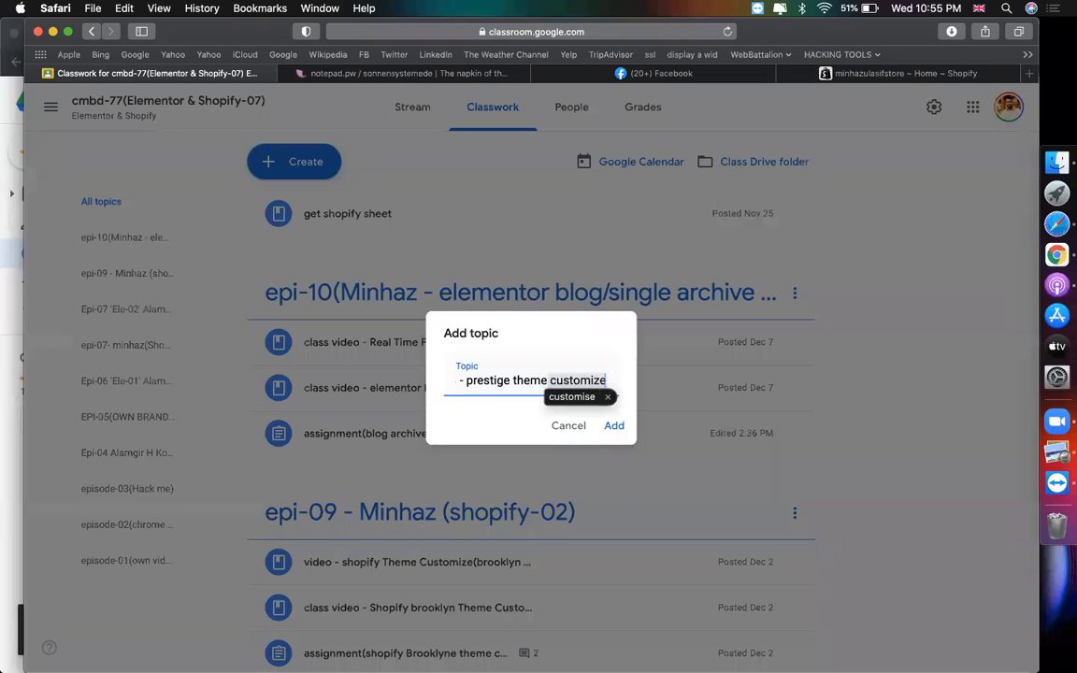
# - Add the epi-11 Prestige theme topic in Google Classroom, then switch to the Shopify admin
pyautogui.press('Return')
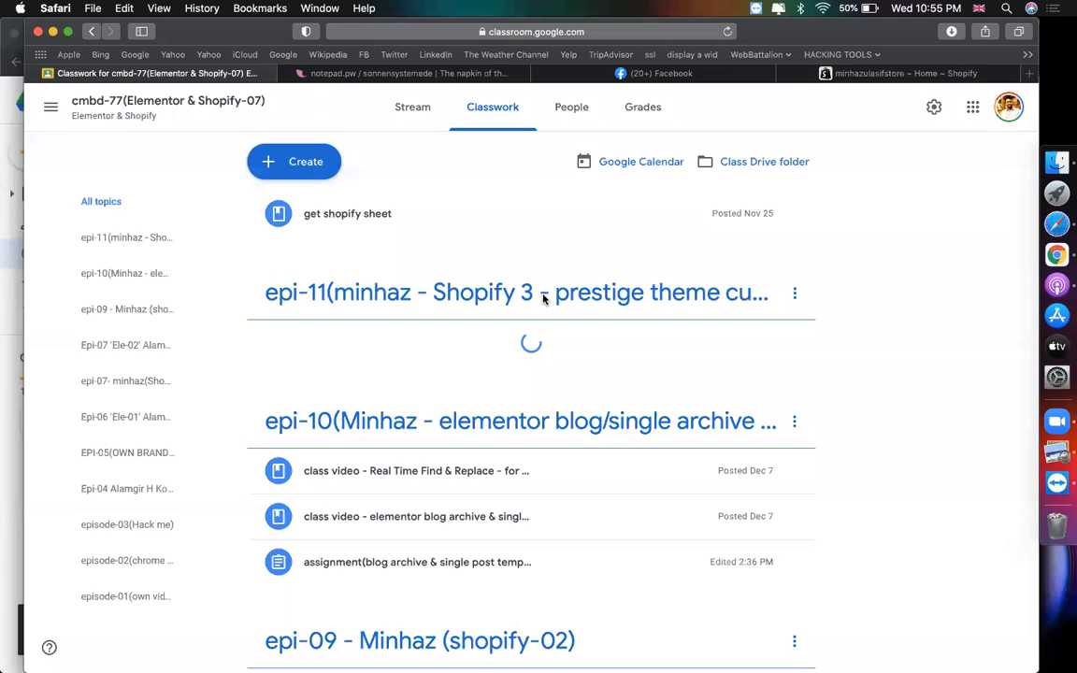
pyautogui.click(874, 79)
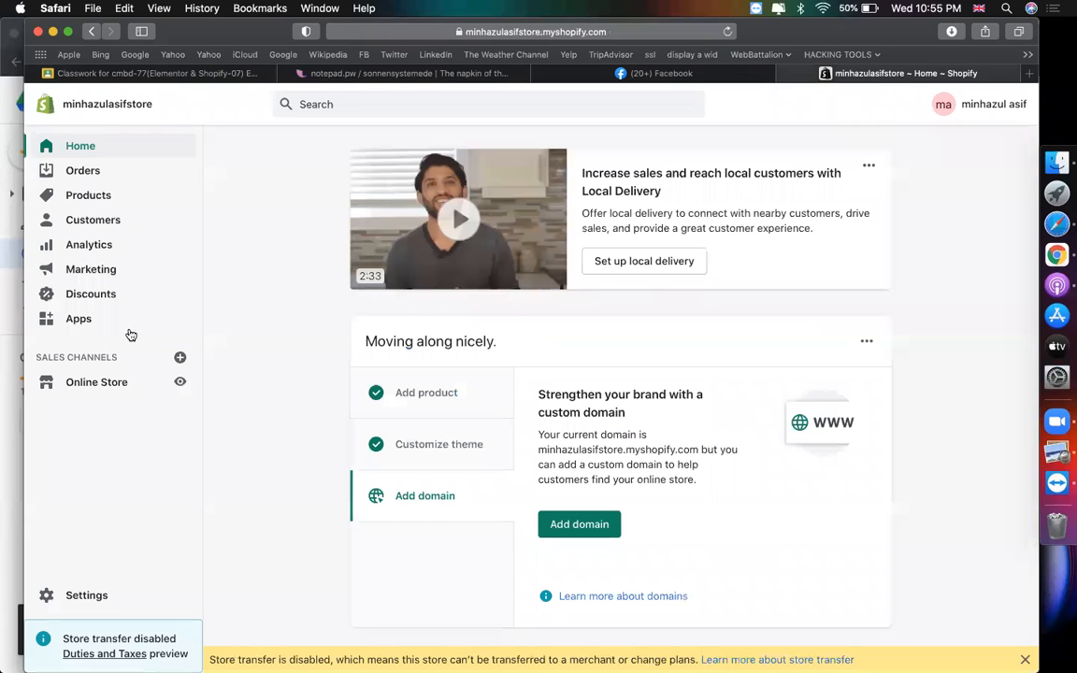
pyautogui.click(1030, 73)
# - Load the Shopify Theme Store site and browse its home page
pyautogui.write('themes.shopify.com')
pyautogui.press('Return')
pyautogui.click(733, 75)
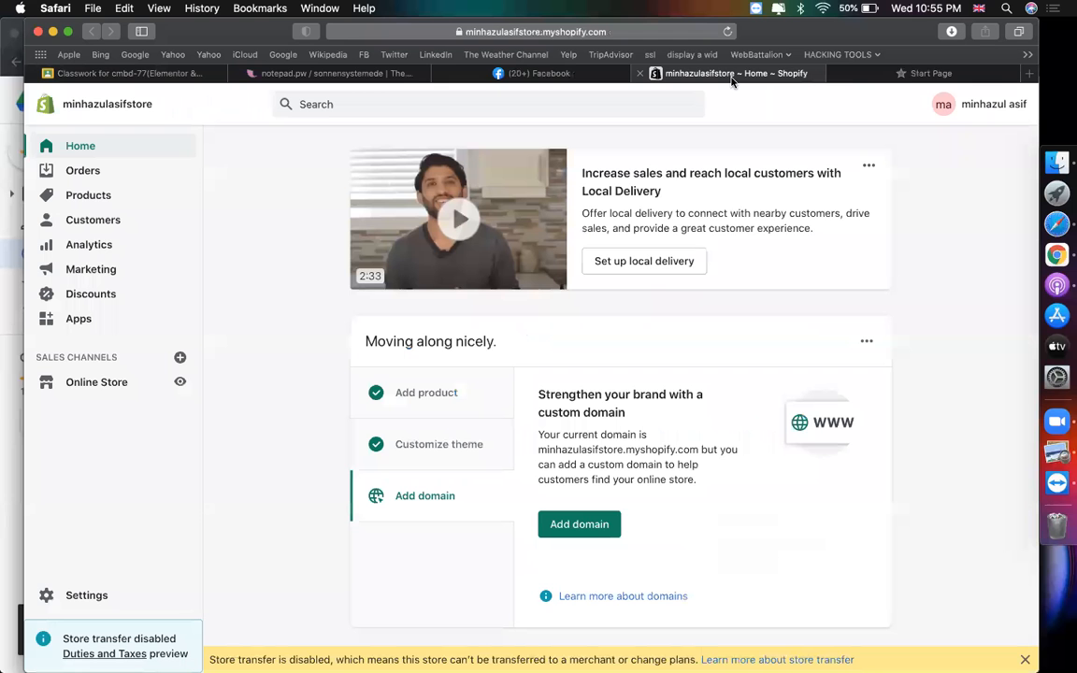
pyautogui.click(844, 69)
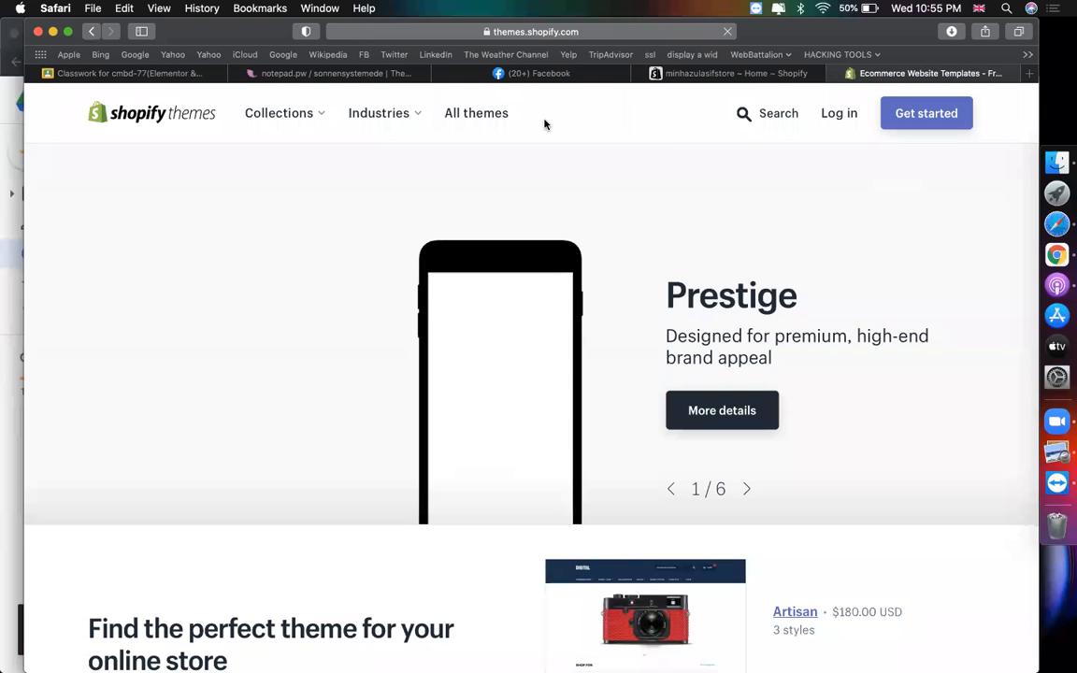
pyautogui.scroll(-5, 652, 277)
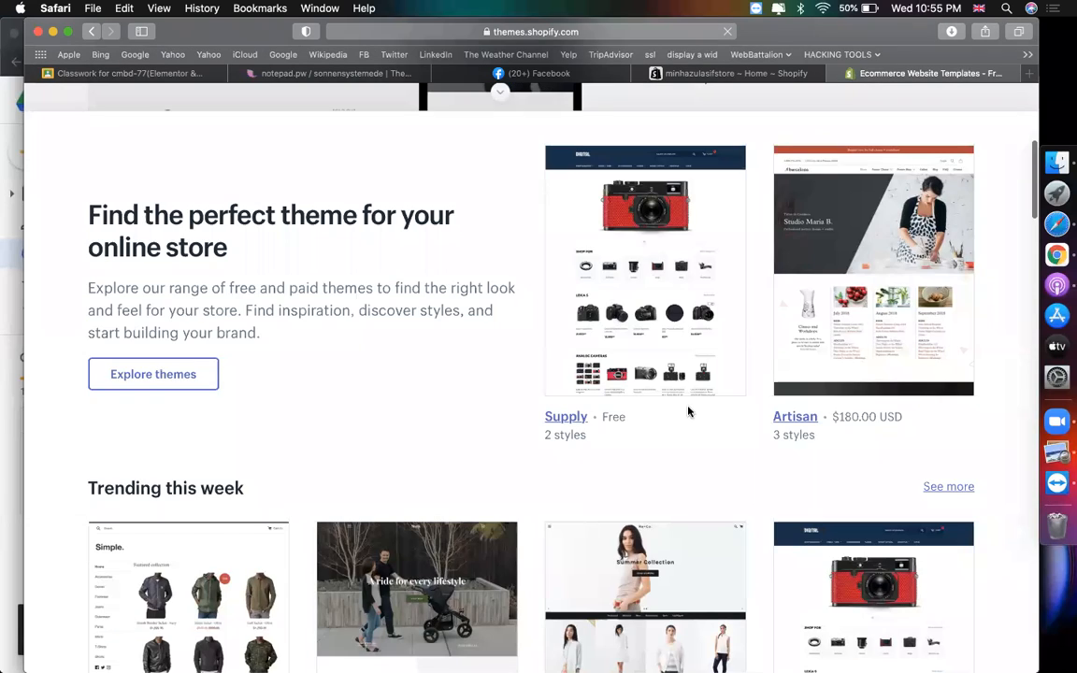
pyautogui.scroll(-4, 603, 408)
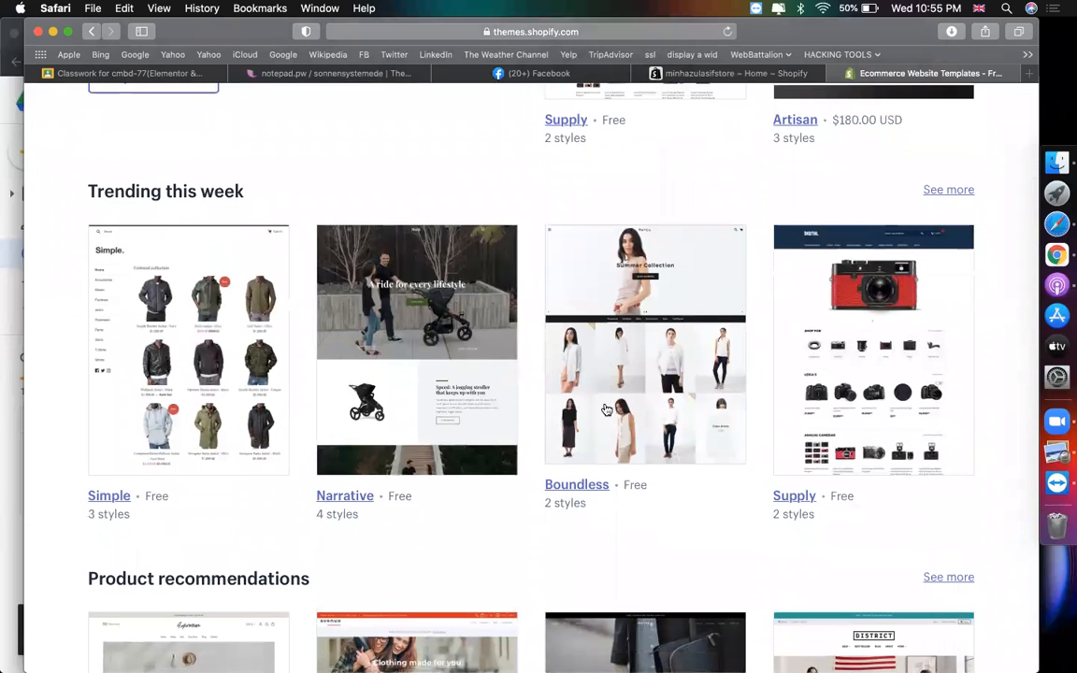
pyautogui.scroll(-5, 607, 410)
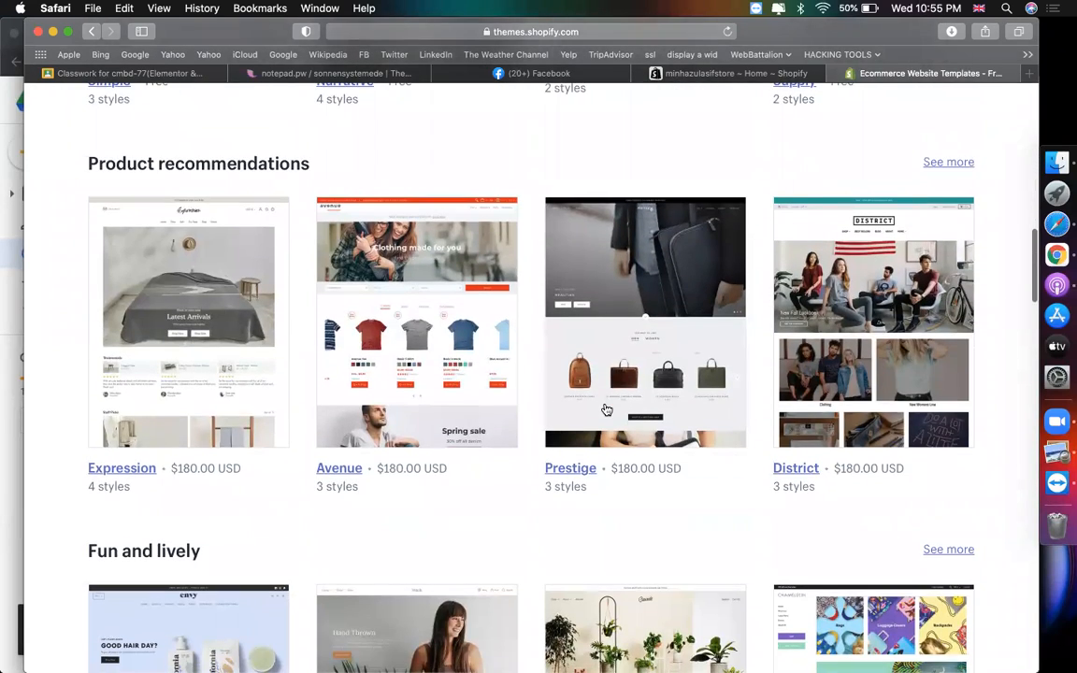
pyautogui.scroll(15, 607, 410)
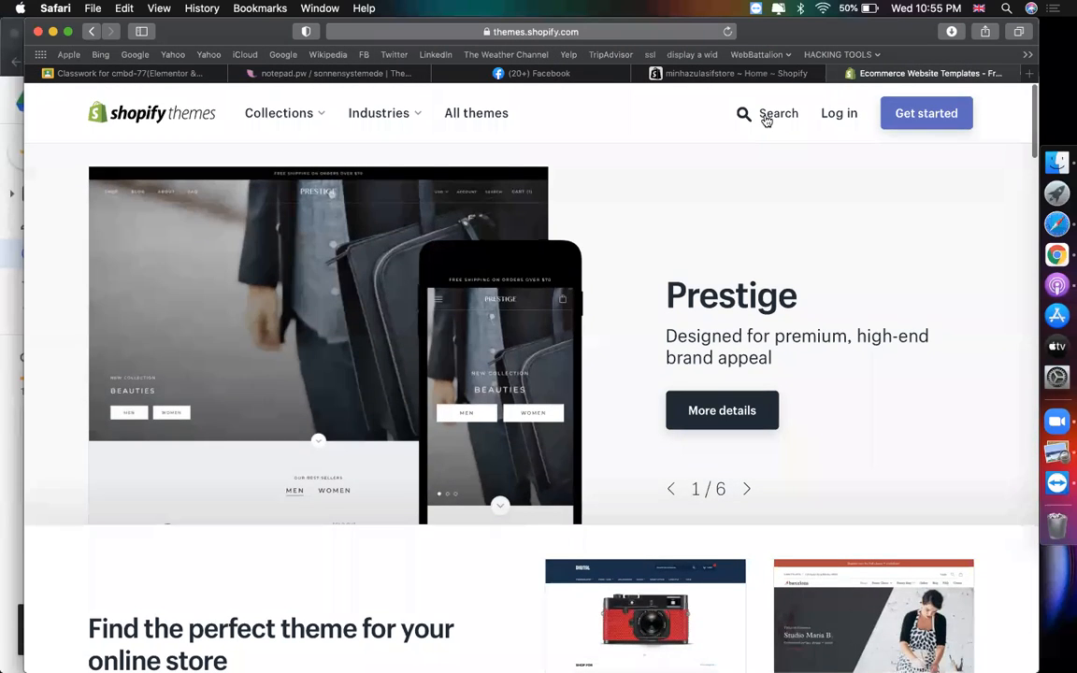
# - Search the theme store for 'pres' and pick the Prestige theme result
pyautogui.click(766, 118)
pyautogui.write('pre')
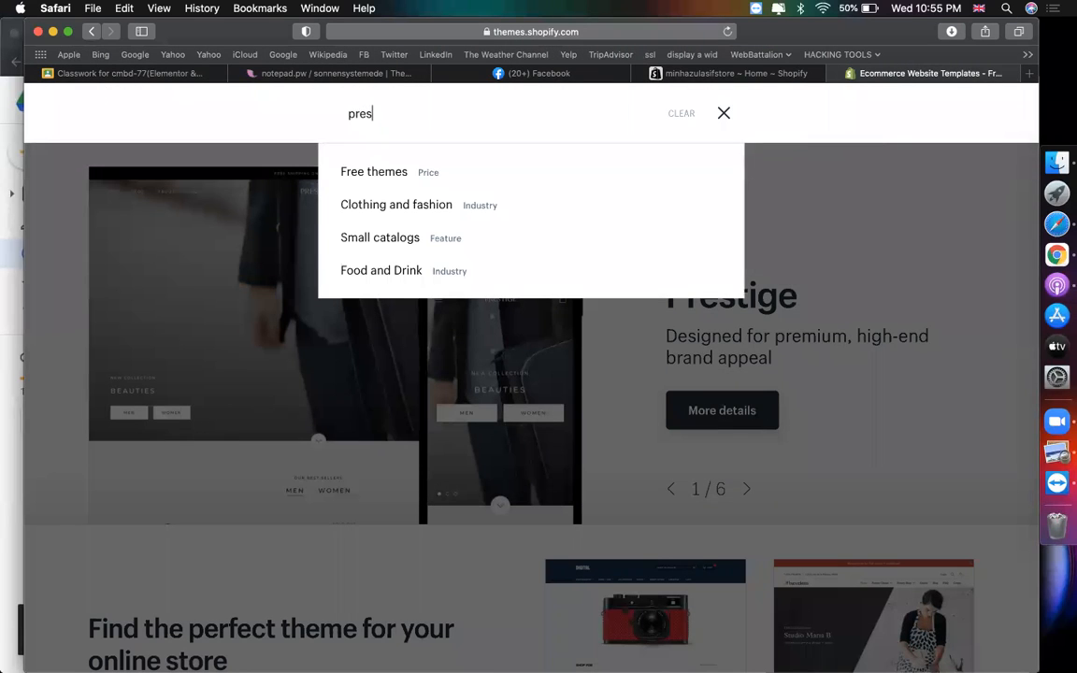
pyautogui.write('s')
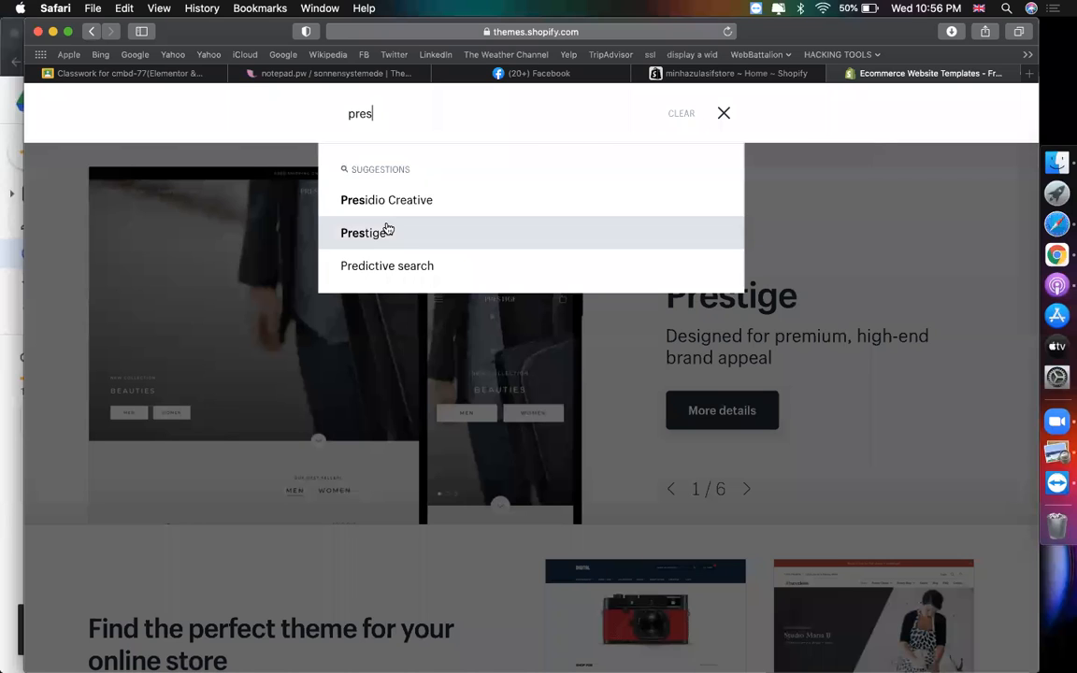
pyautogui.click(386, 228)
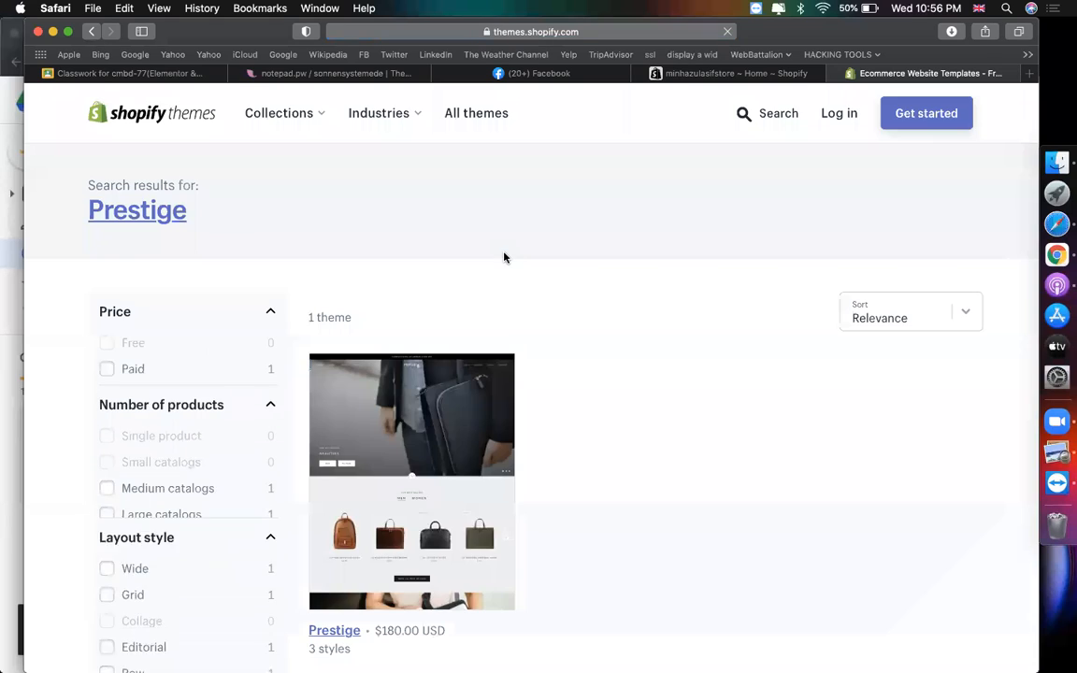
pyautogui.scroll(-5, 593, 301)
# - On the Prestige page, log in by pasting the store URL copied from the admin
pyautogui.click(334, 335)
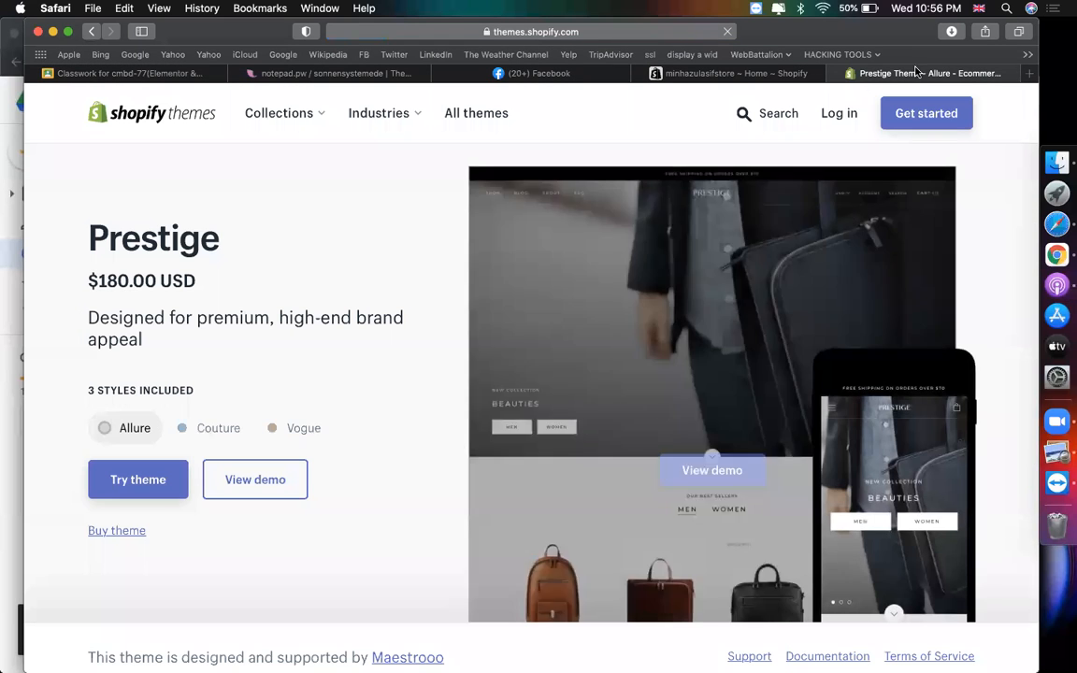
pyautogui.click(834, 113)
pyautogui.click(427, 264)
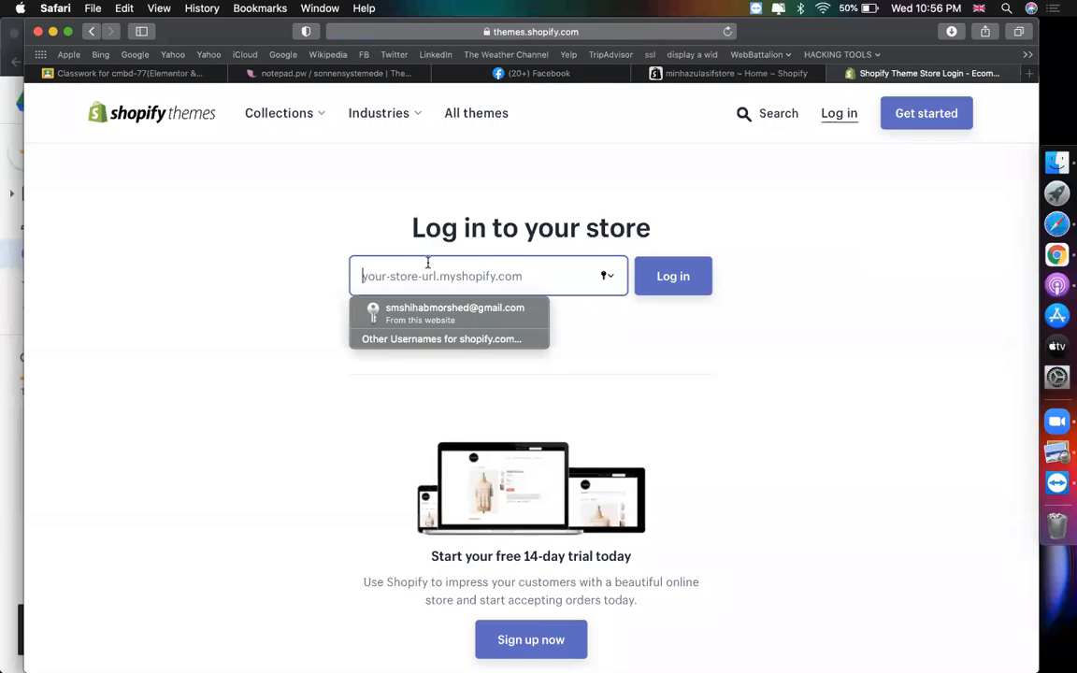
pyautogui.click(508, 32)
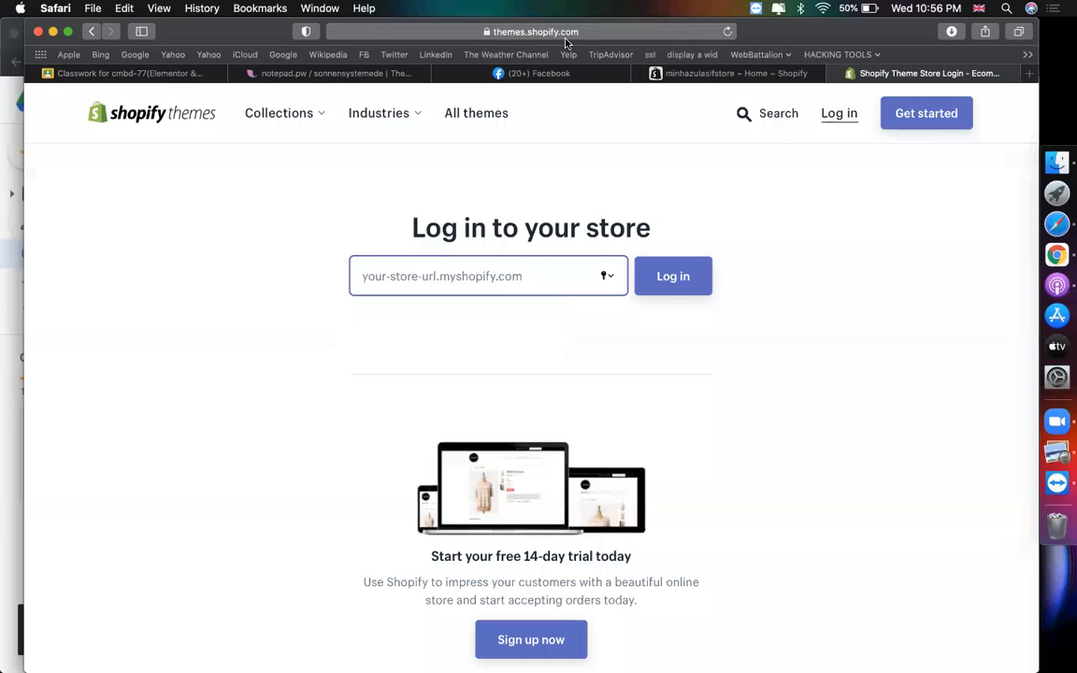
pyautogui.click(780, 76)
pyautogui.click(614, 33)
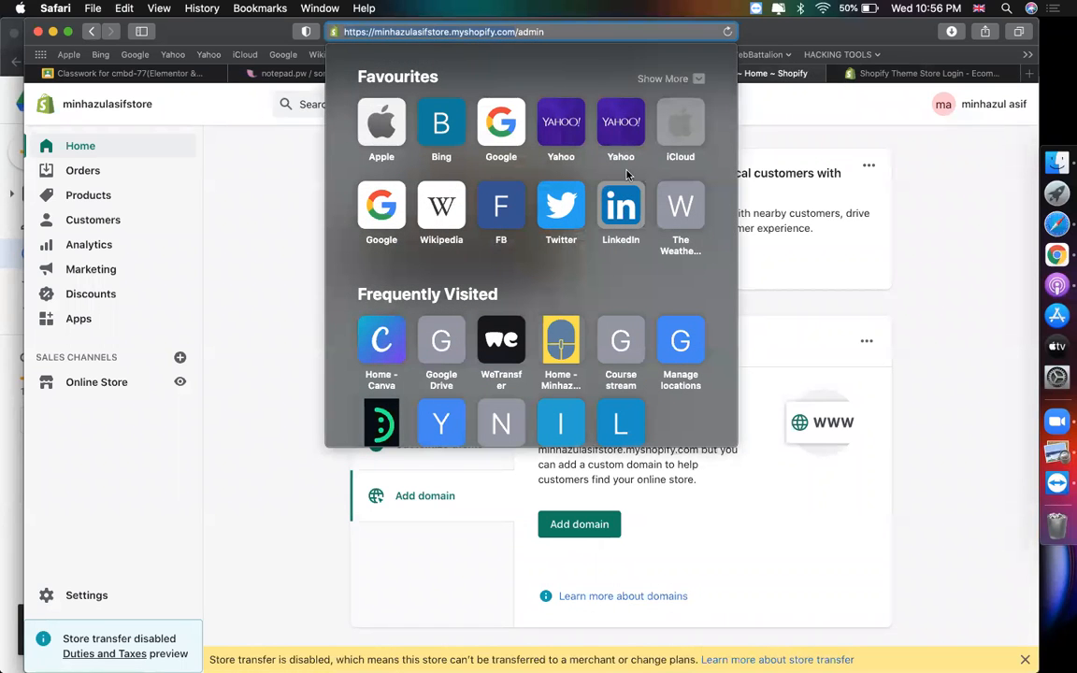
pyautogui.click(862, 84)
pyautogui.click(862, 75)
pyautogui.click(441, 284)
pyautogui.write('https://minhazulasifstore.myshopify.com')
pyautogui.press('Return')
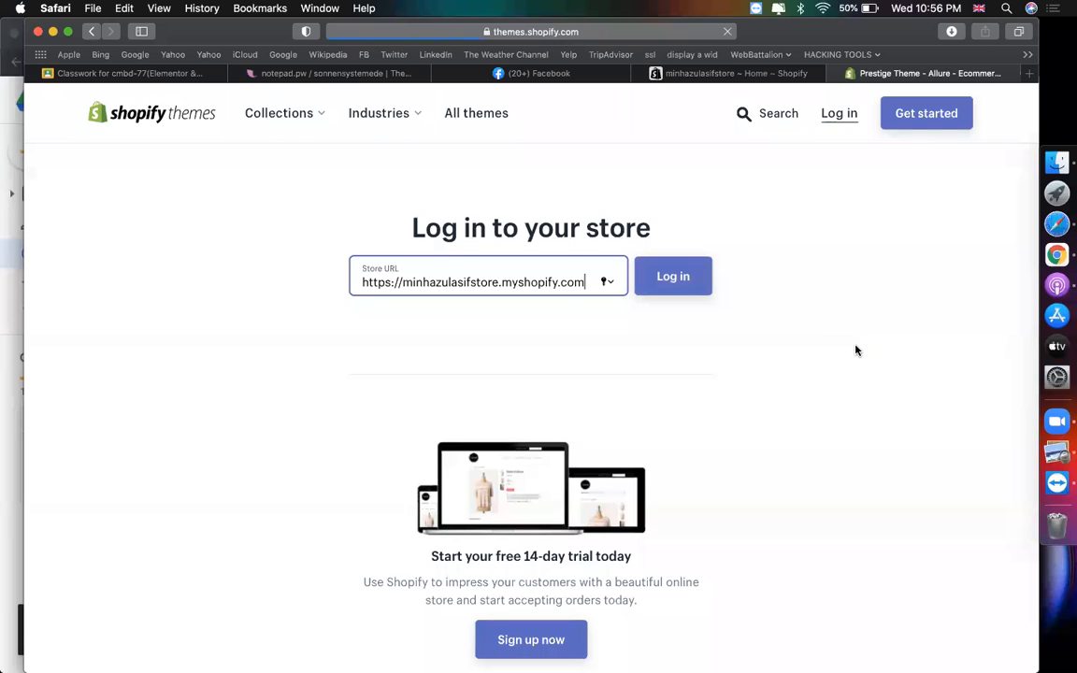
# - Preview the Couture and Vogue styles, then start a Prestige trial in Allure style
pyautogui.scroll(-2, 257, 367)
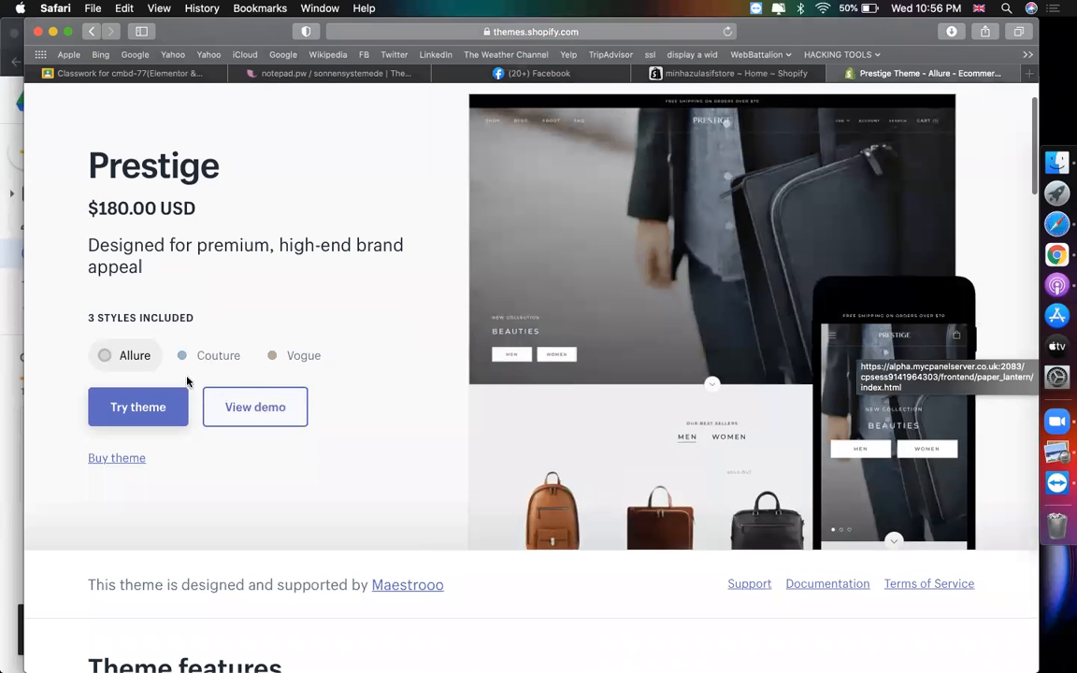
pyautogui.click(204, 365)
pyautogui.click(267, 367)
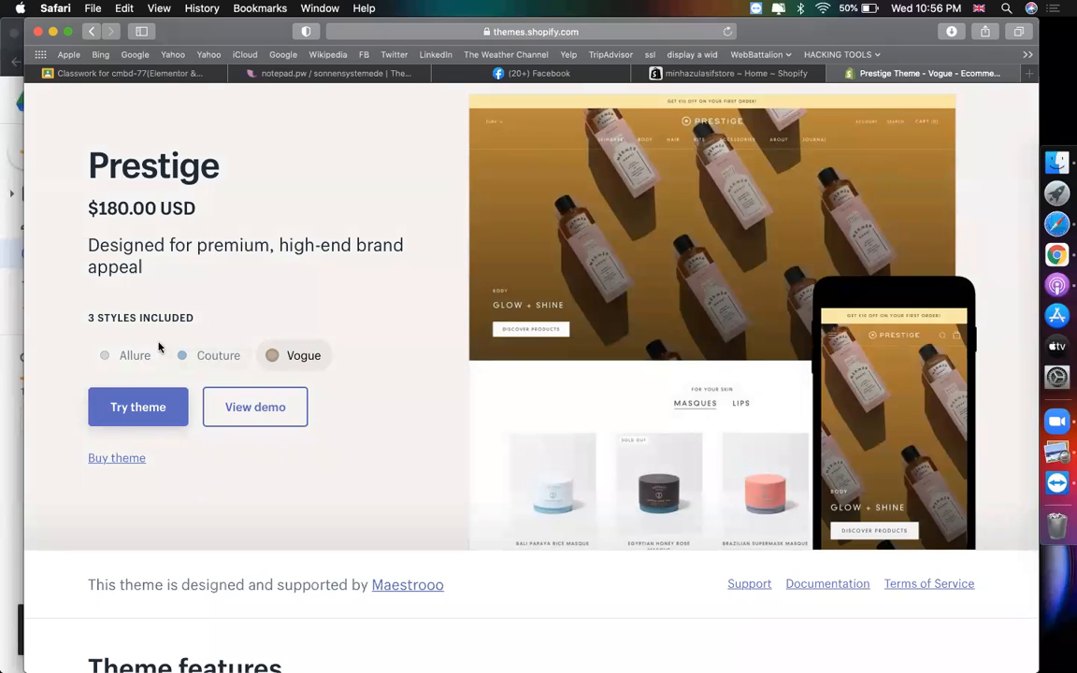
pyautogui.click(116, 354)
pyautogui.click(140, 406)
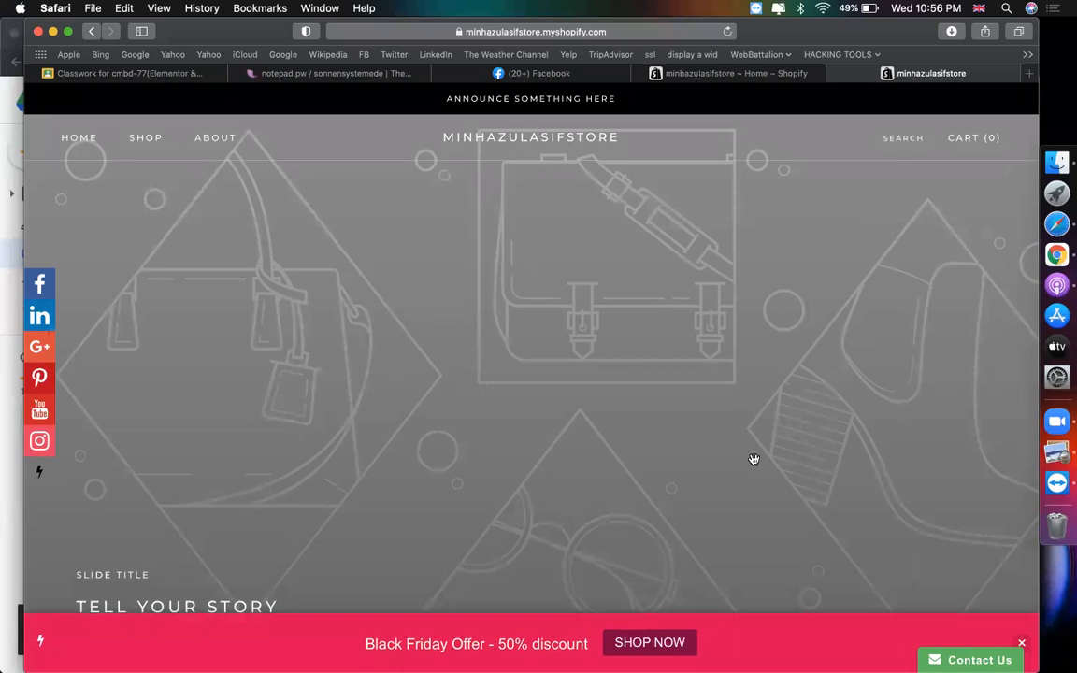
# - Close the Black Friday offer bar, look through the storefront to the footer, then return to admin
pyautogui.click(1023, 651)
pyautogui.scroll(-3, 879, 551)
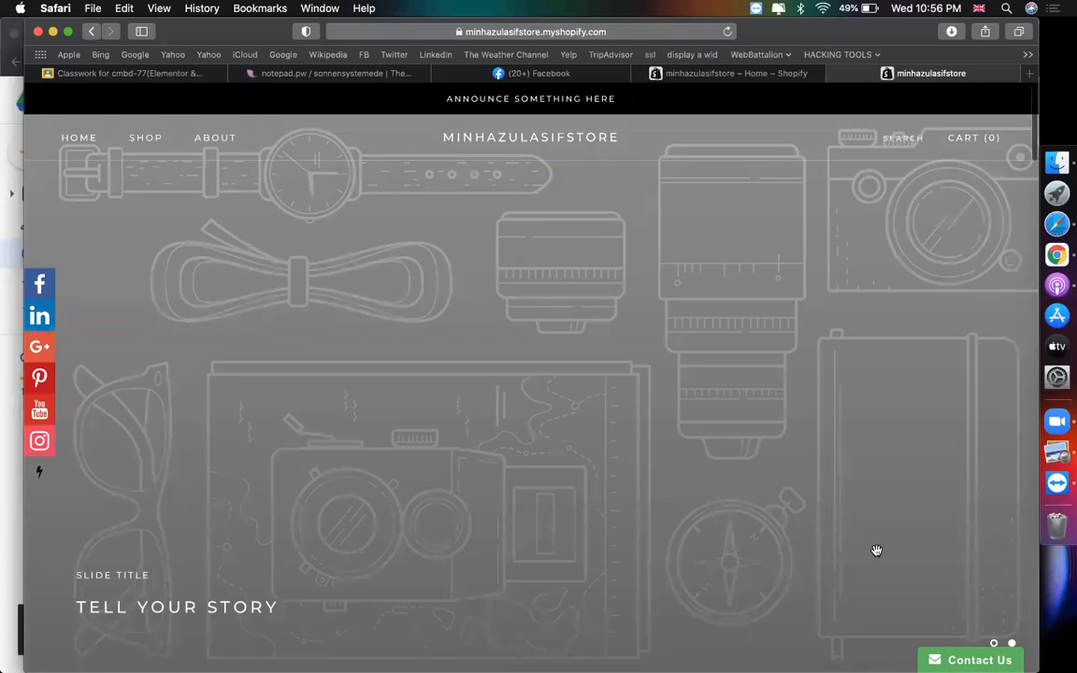
pyautogui.scroll(-8, 876, 550)
pyautogui.scroll(-15, 876, 550)
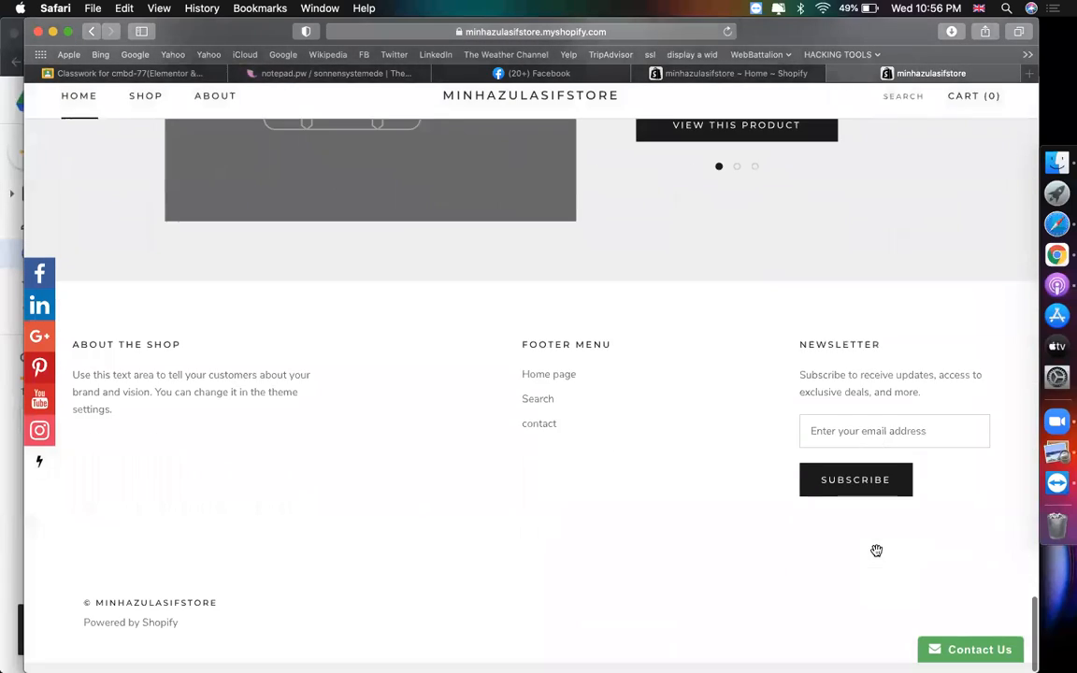
pyautogui.scroll(5, 876, 550)
pyautogui.scroll(10, 876, 551)
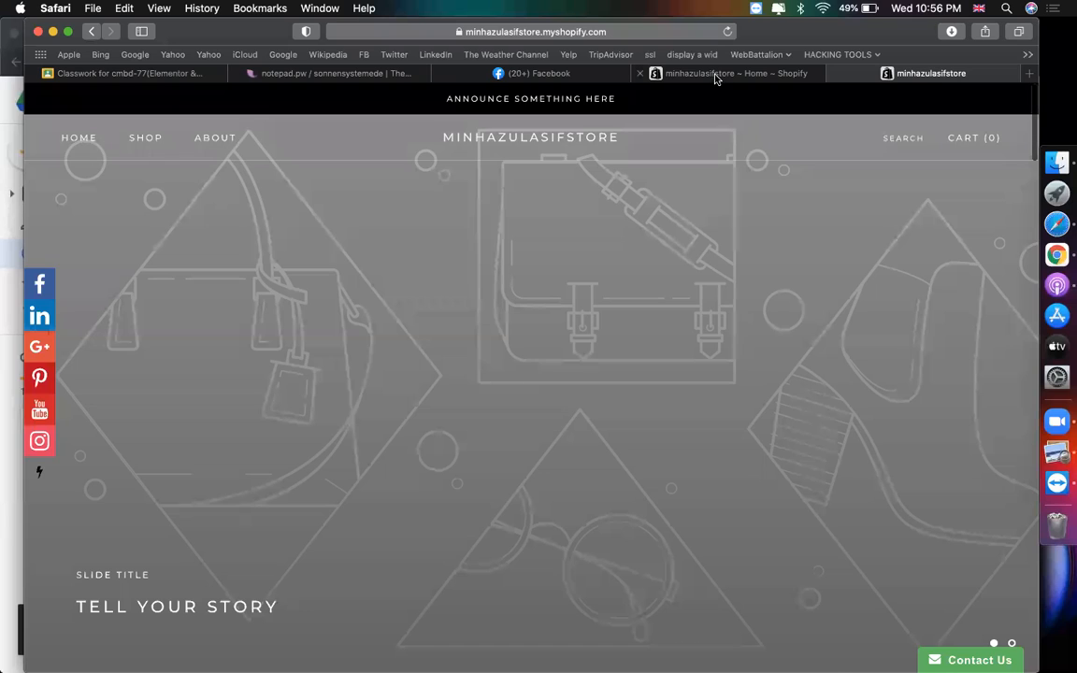
pyautogui.click(716, 75)
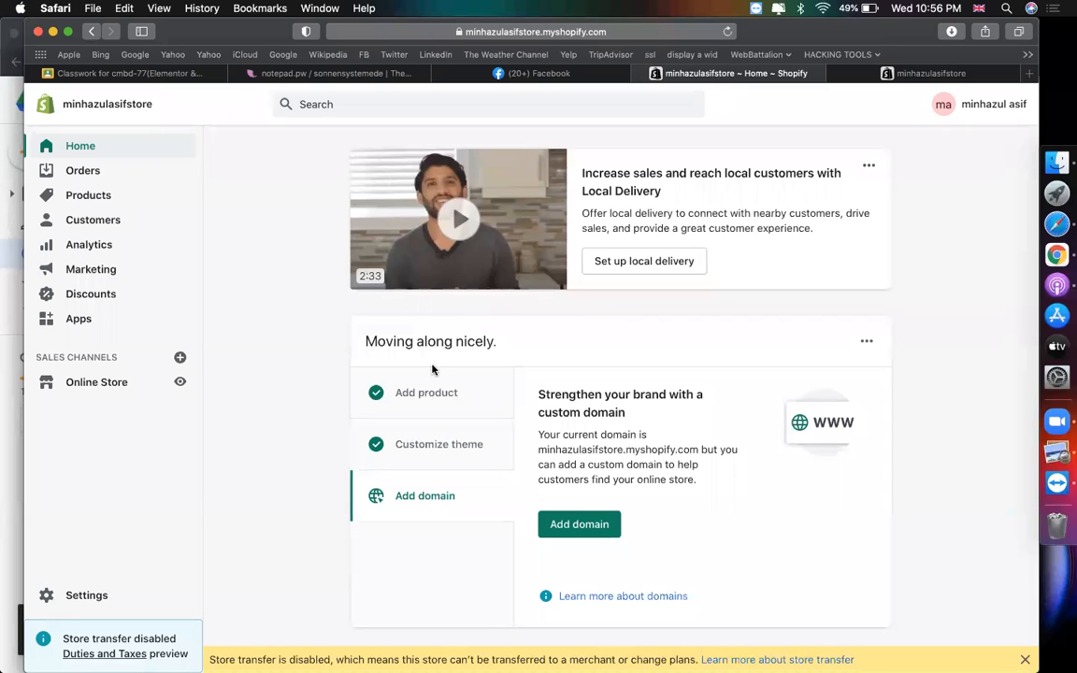
# - Remove the Prestige theme trial under Online Store > Themes, then go back to re-add it
pyautogui.click(97, 384)
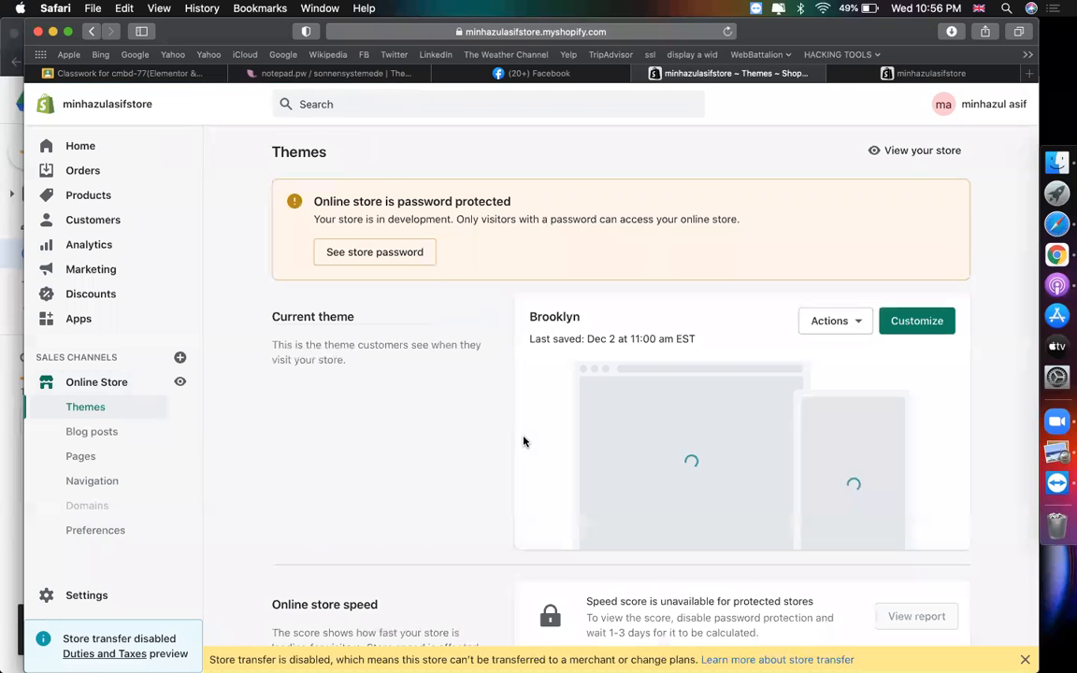
pyautogui.scroll(-5, 603, 322)
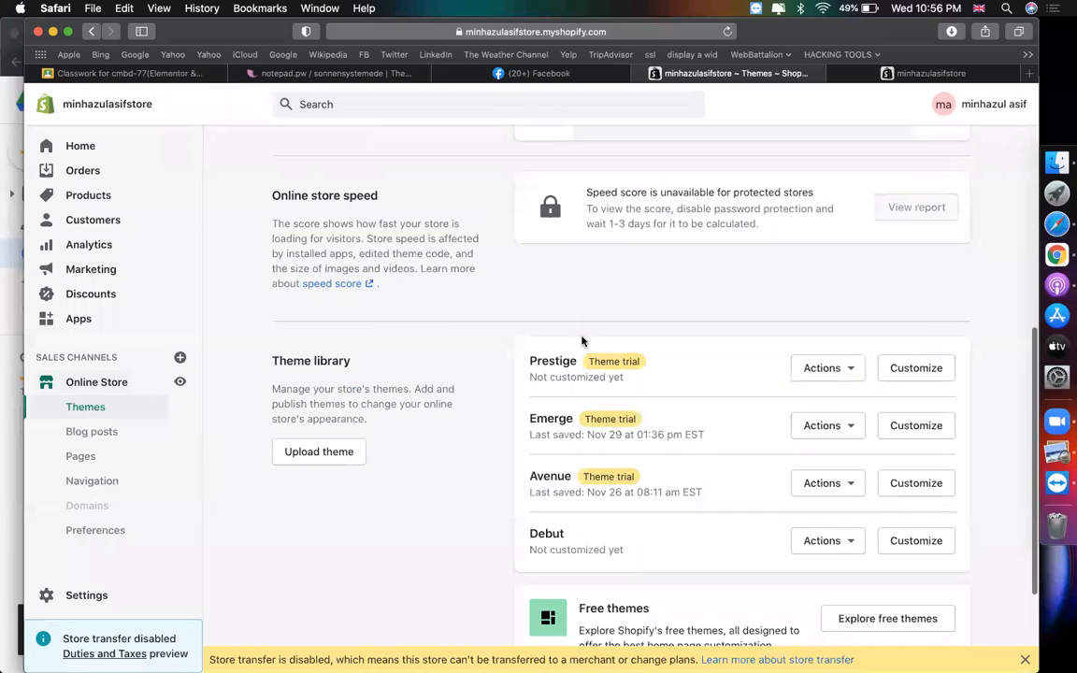
pyautogui.click(846, 369)
pyautogui.click(784, 539)
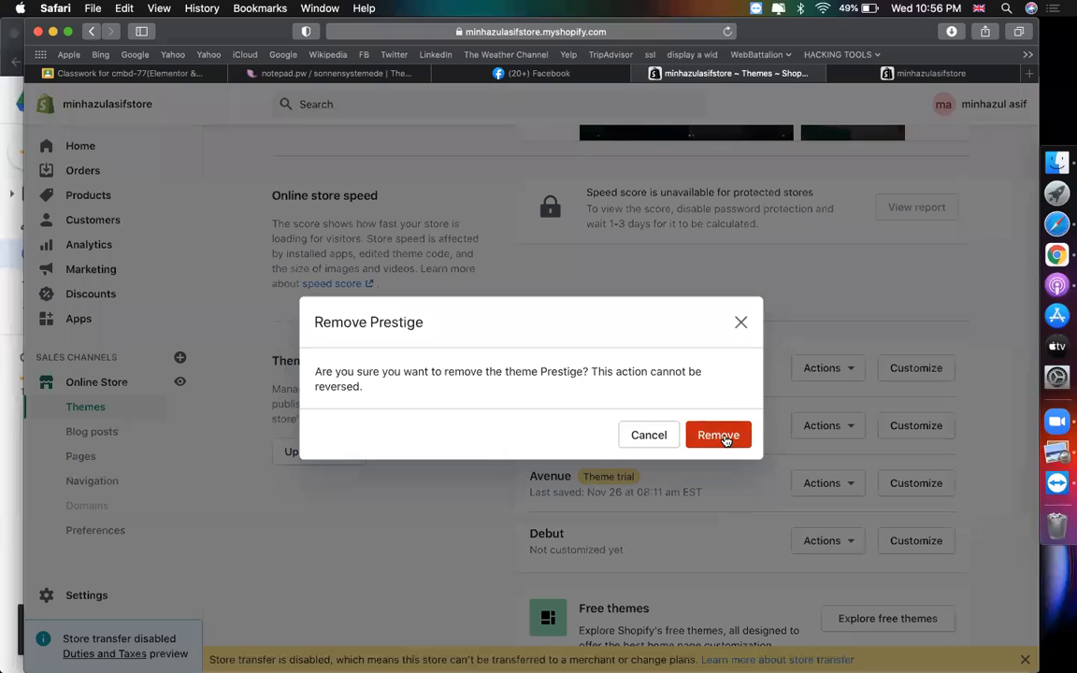
pyautogui.click(715, 435)
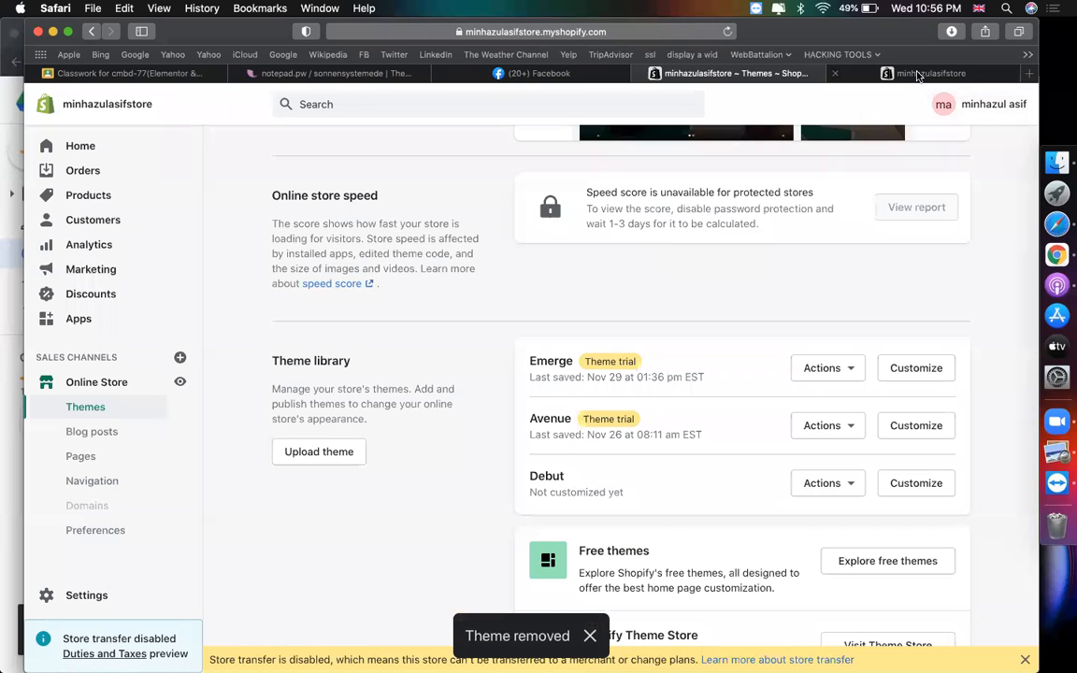
pyautogui.click(927, 73)
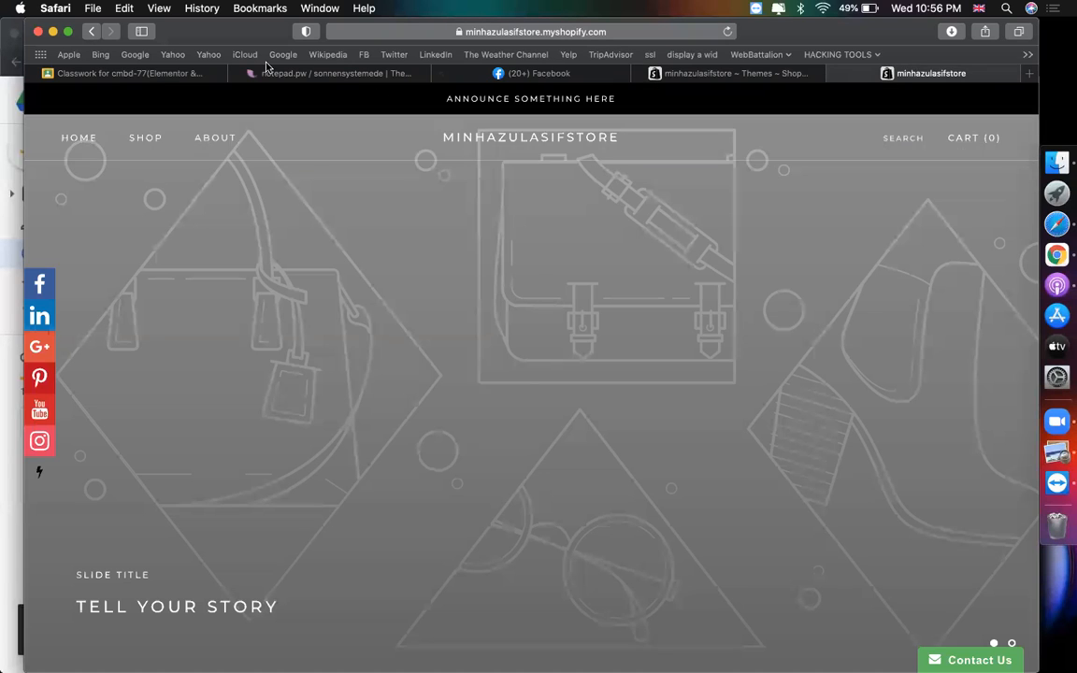
pyautogui.click(91, 31)
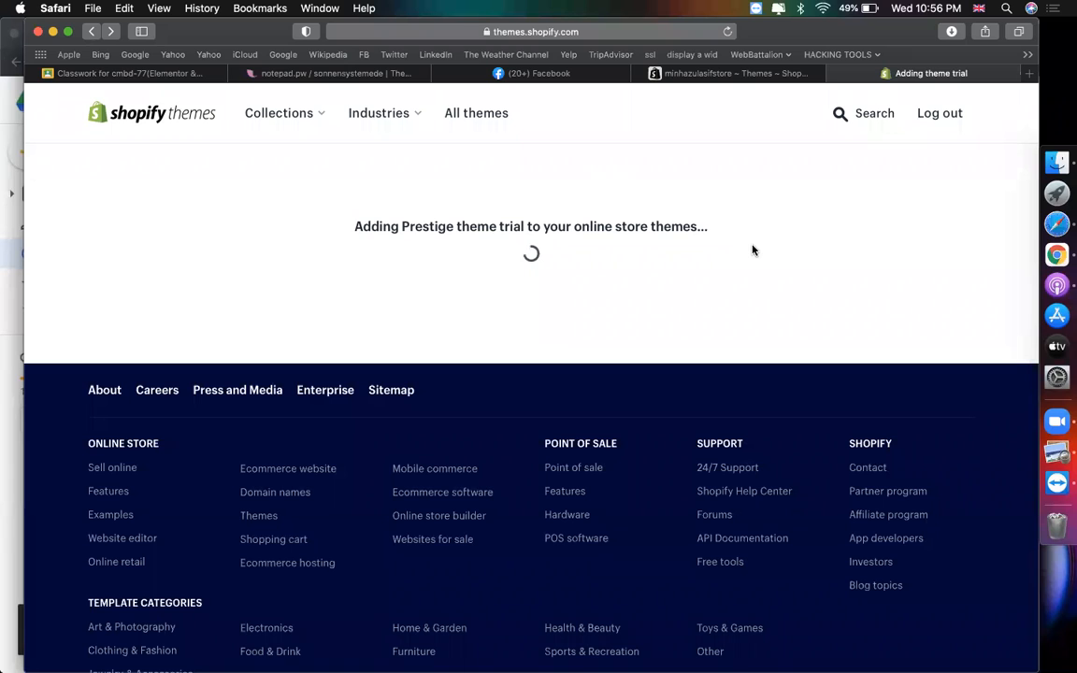
# - Alternate between the Themes admin and Theme Store tabs while the Prestige trial installs
pyautogui.click(701, 75)
pyautogui.scroll(5, 729, 196)
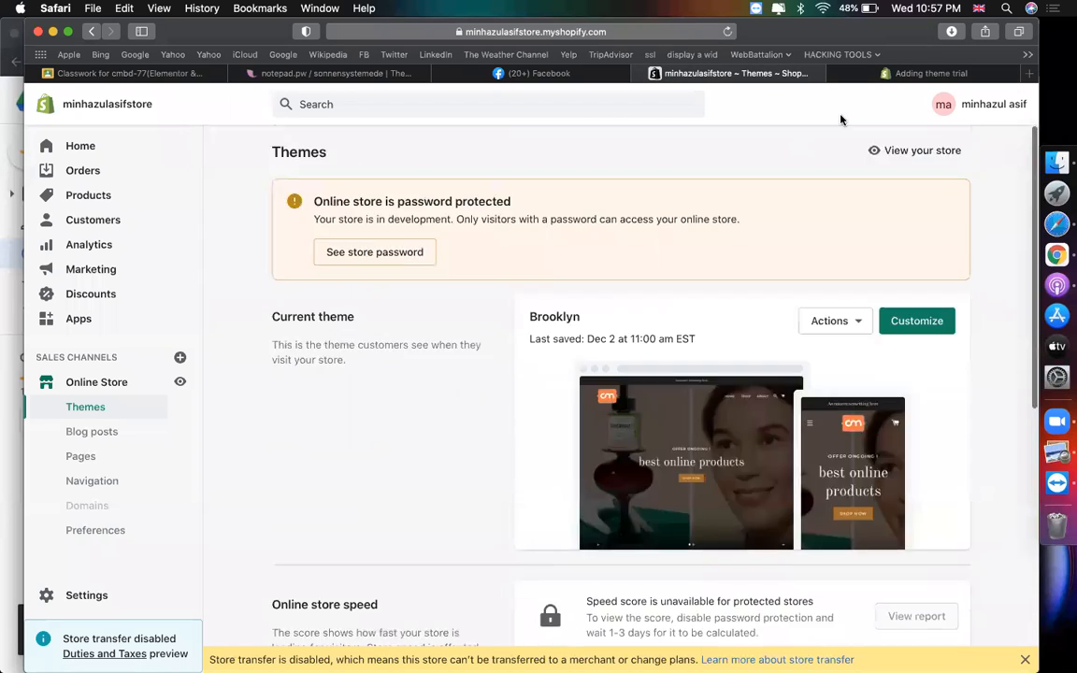
pyautogui.click(926, 73)
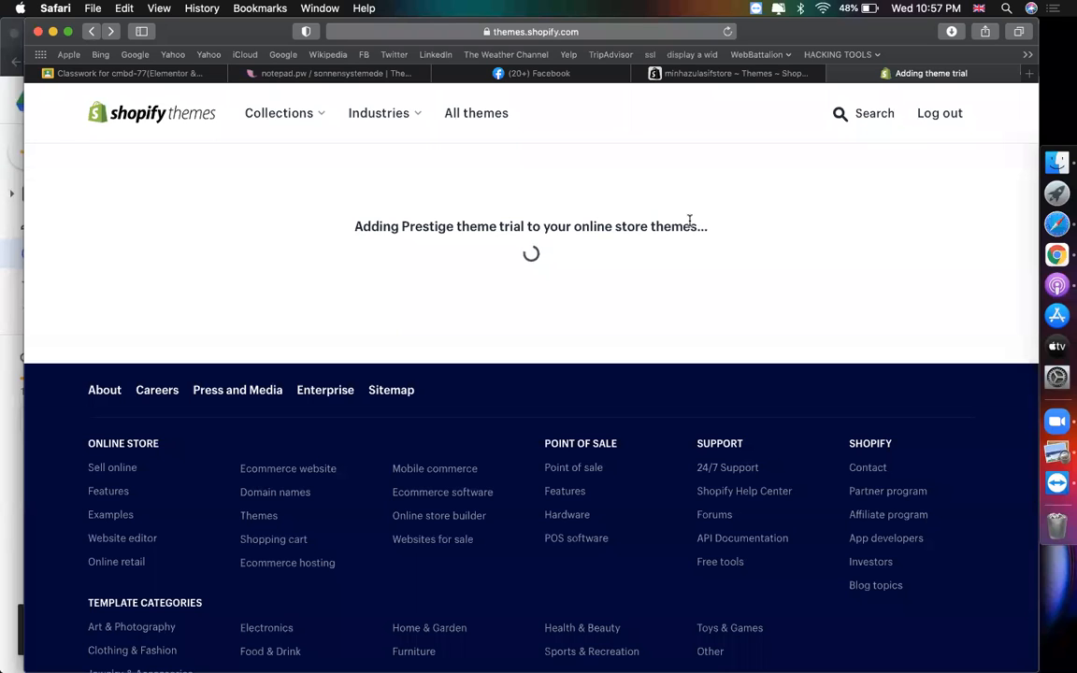
pyautogui.click(699, 72)
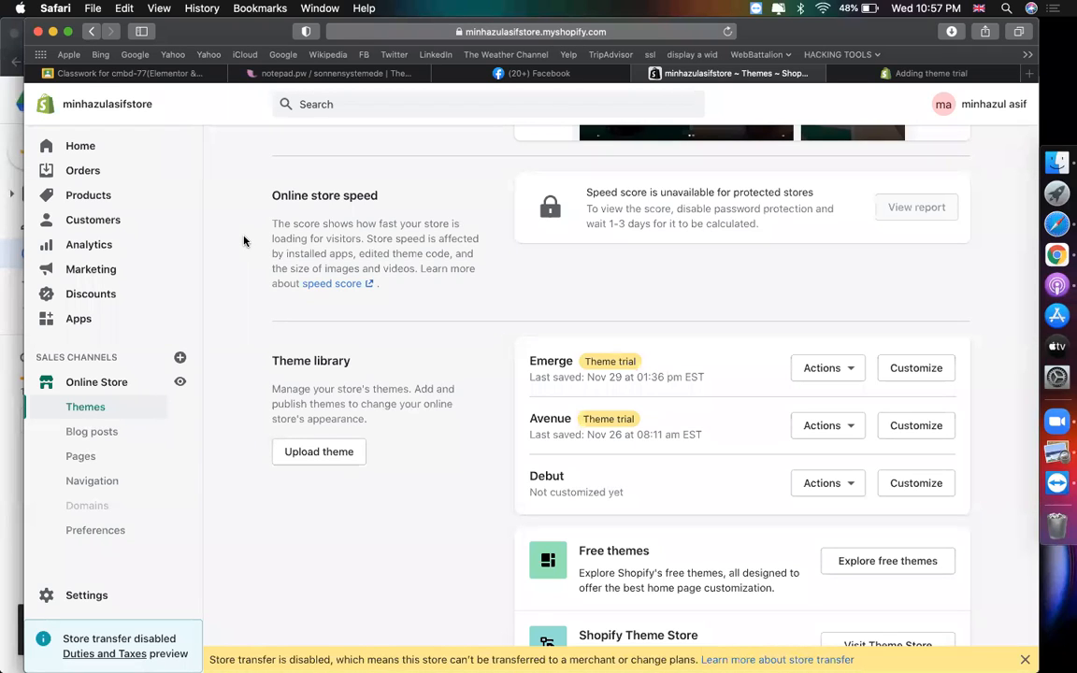
pyautogui.click(926, 72)
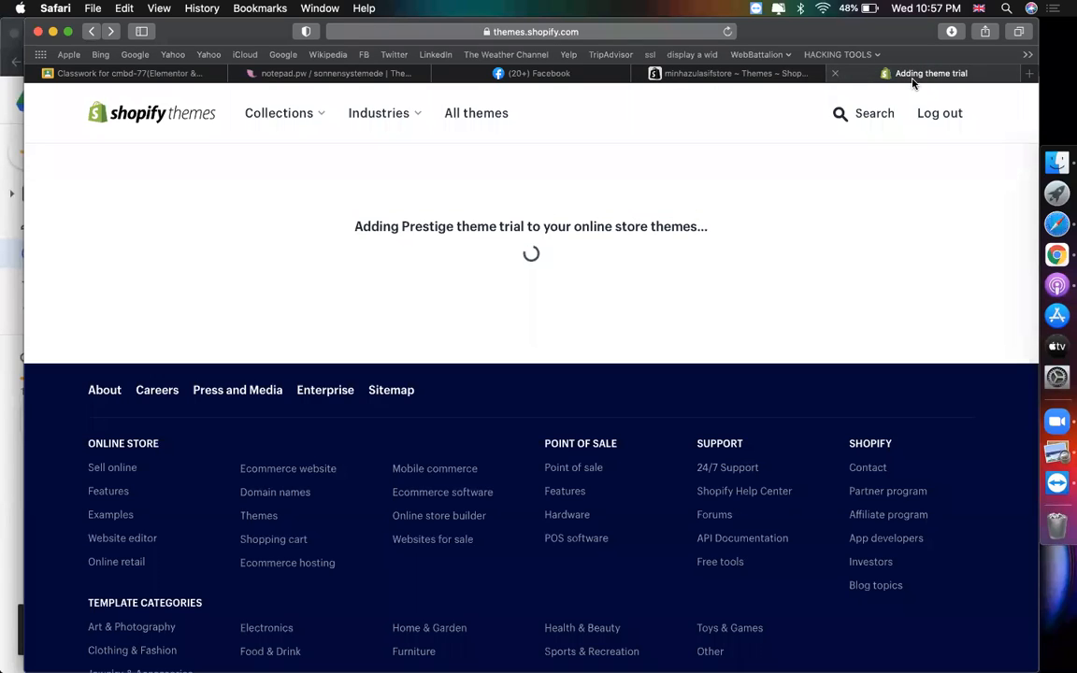
pyautogui.click(669, 79)
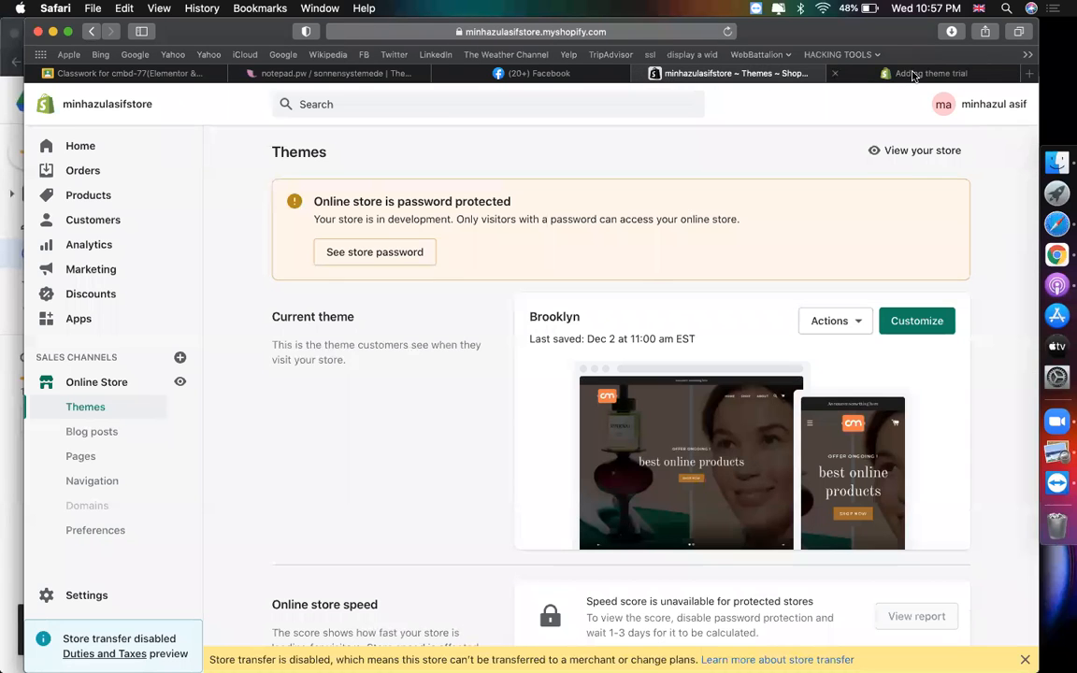
pyautogui.click(914, 75)
pyautogui.click(743, 79)
# - Load codemanbd.com in a new tab, then return to the store admin's Pages list
pyautogui.click(1031, 74)
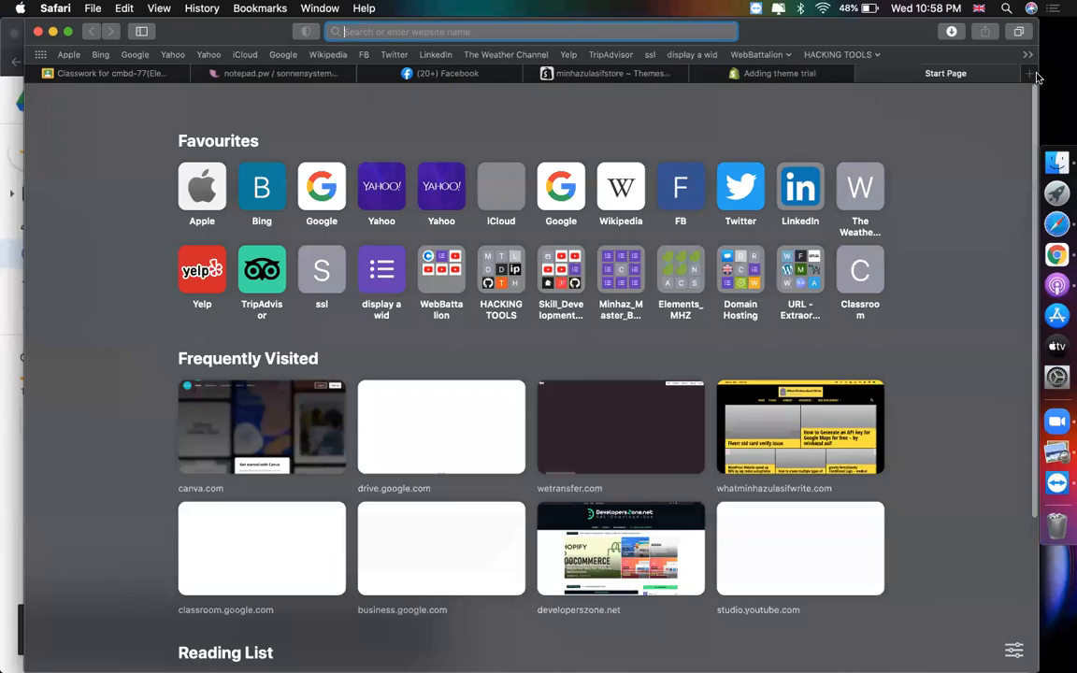
pyautogui.write('codemanbd.com')
pyautogui.press('Return')
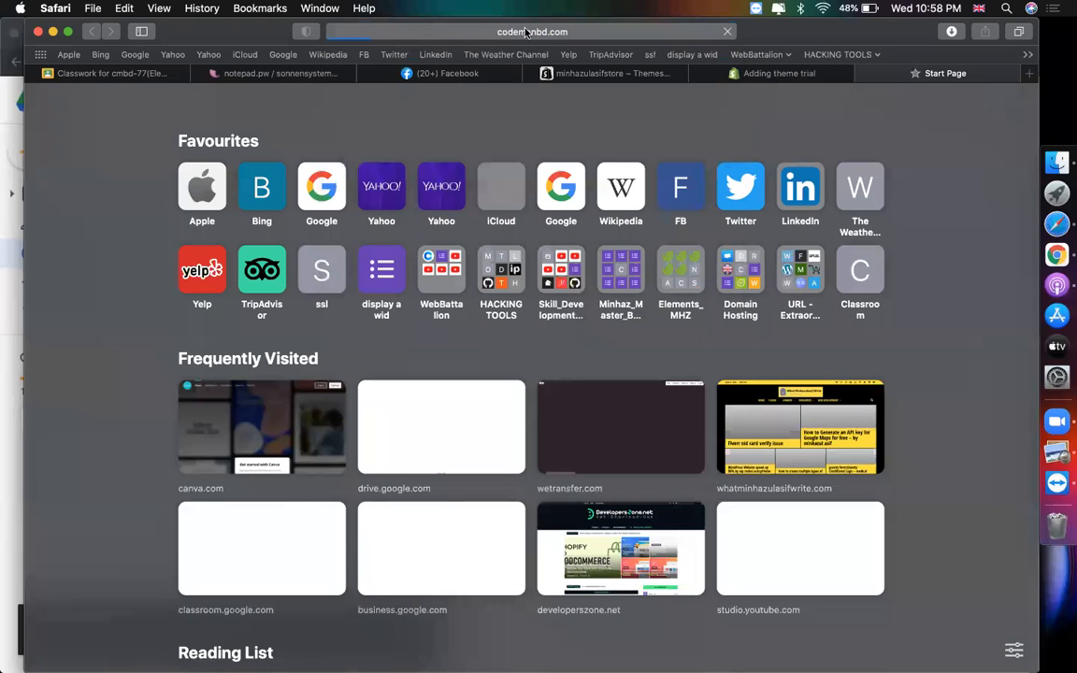
pyautogui.click(589, 74)
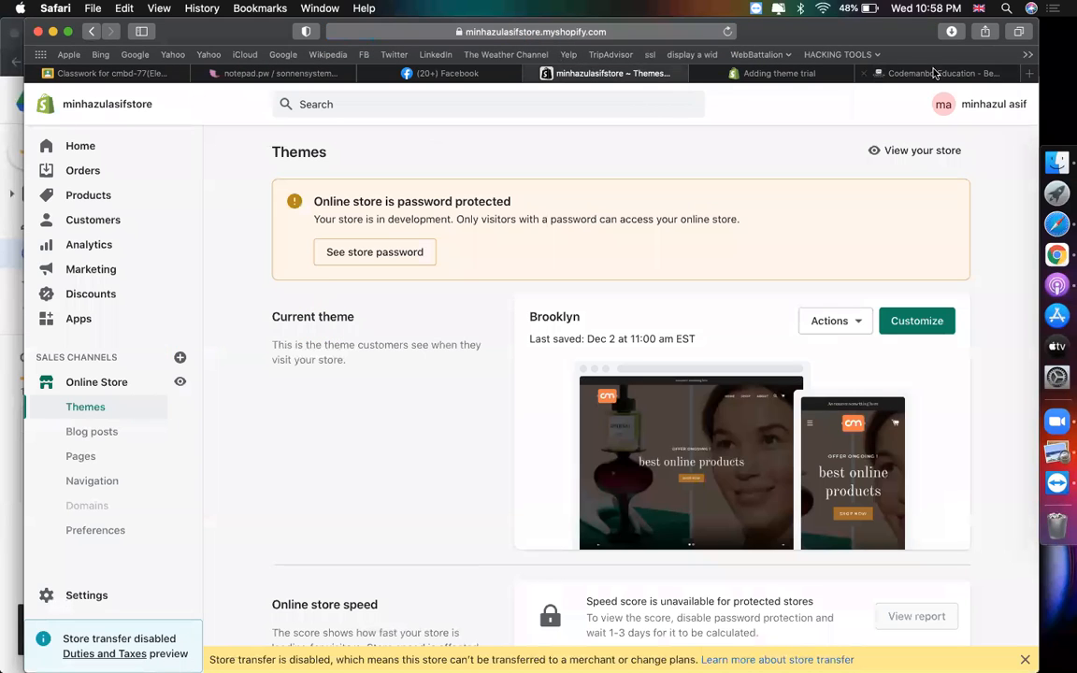
pyautogui.click(934, 73)
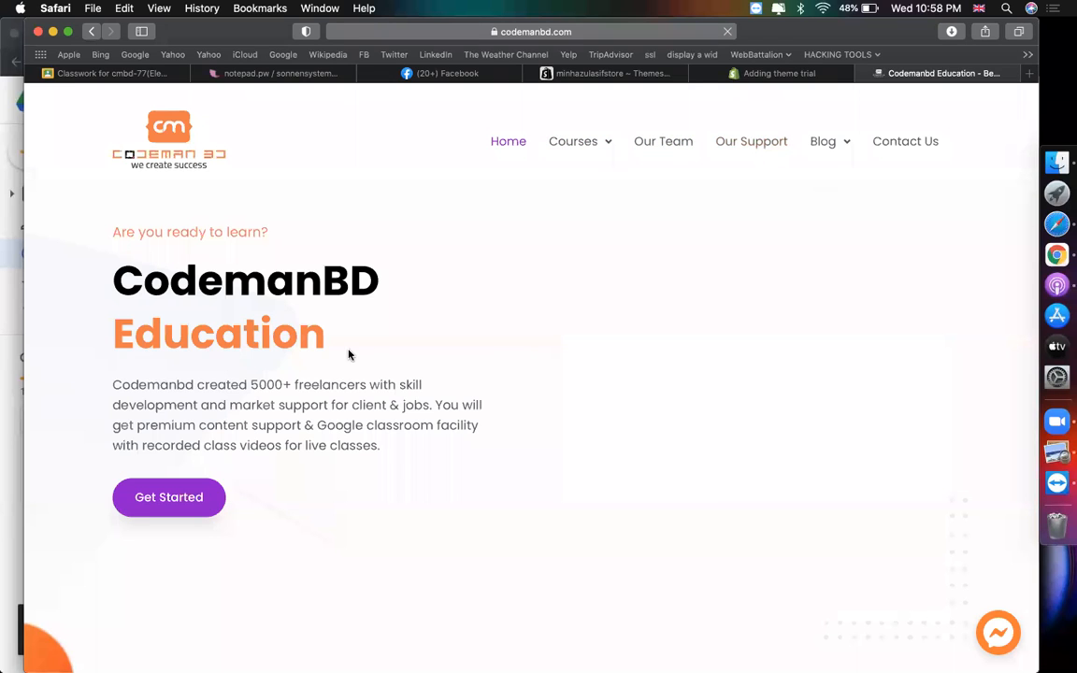
pyautogui.click(600, 74)
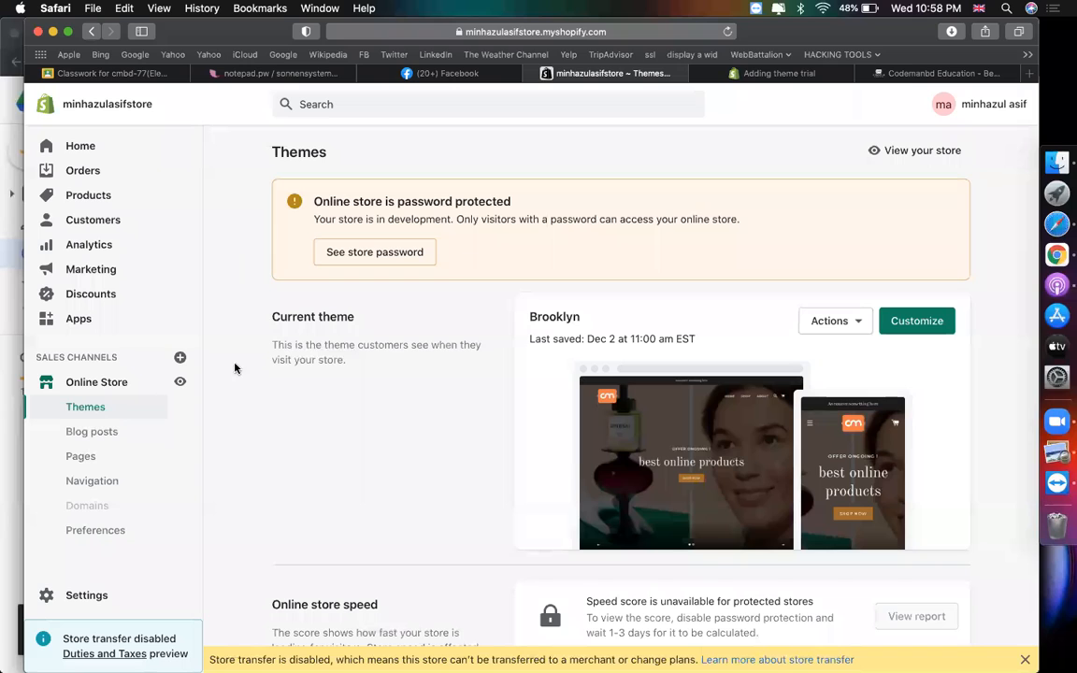
pyautogui.click(103, 458)
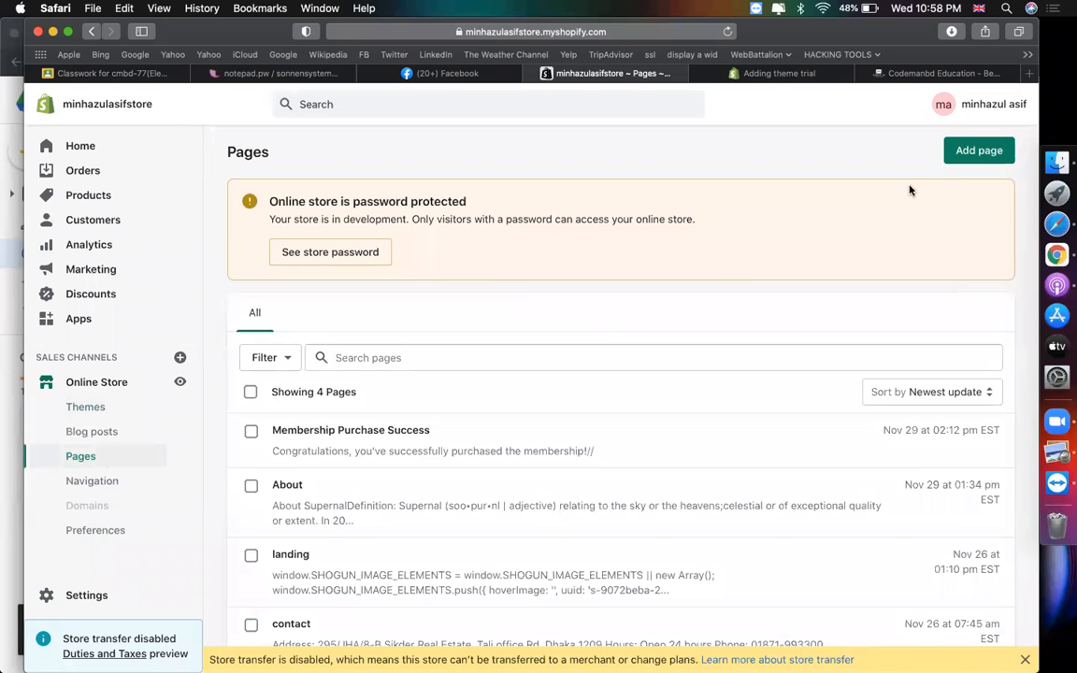
# - Add a new page titled 'about us', then select the CodemanBD hero heading and paragraph
pyautogui.click(979, 151)
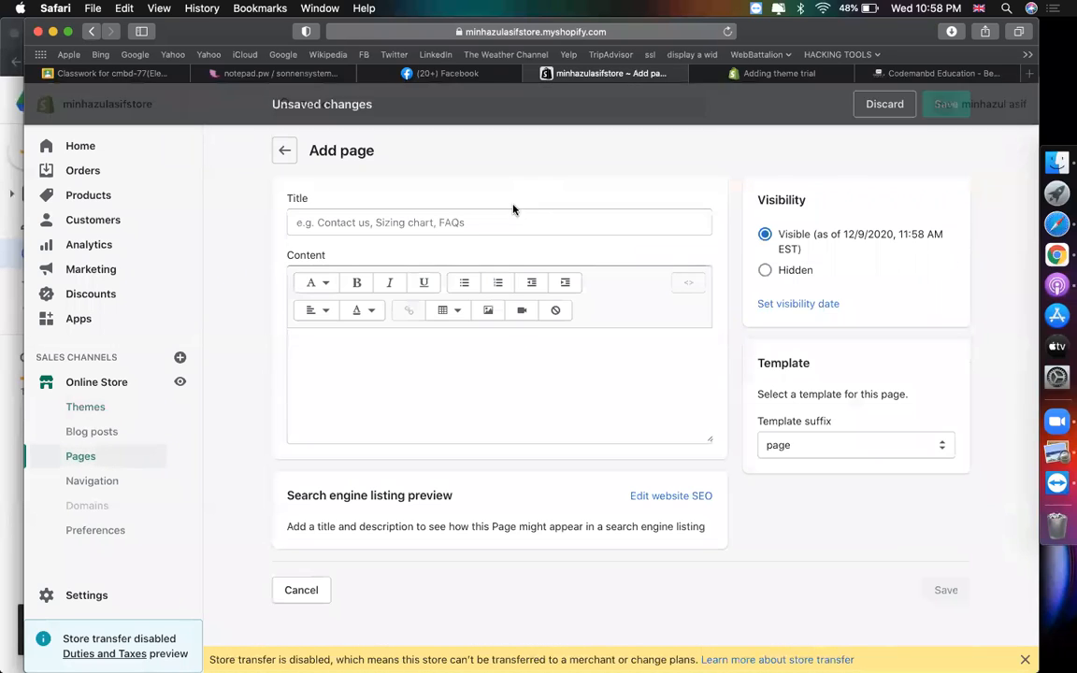
pyautogui.click(428, 215)
pyautogui.write('about us')
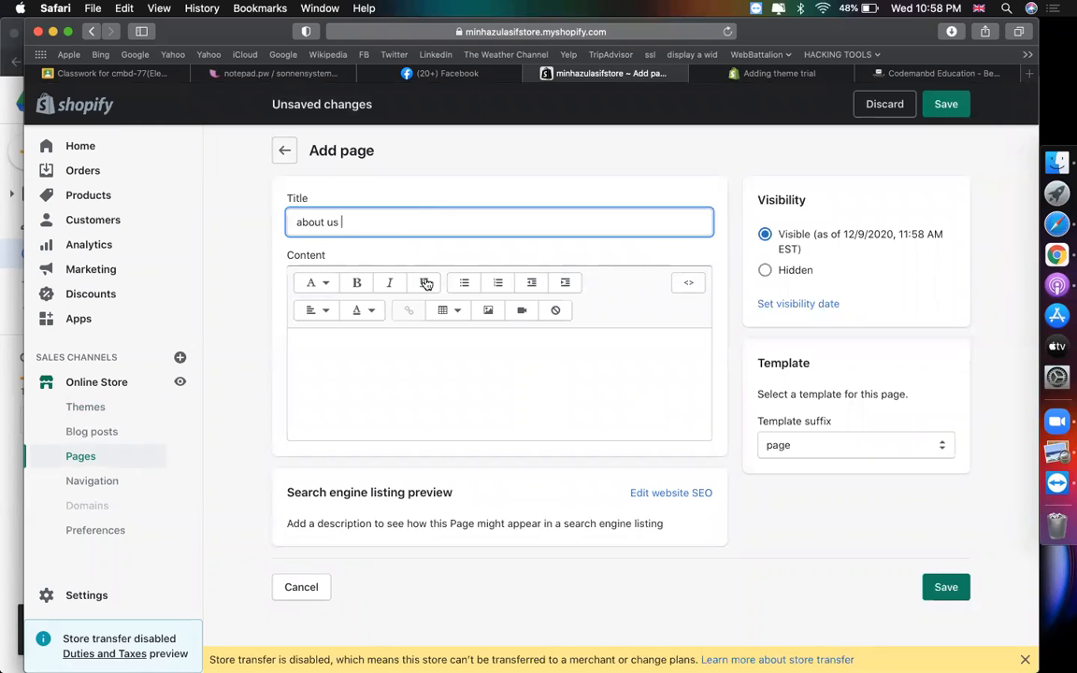
pyautogui.click(446, 366)
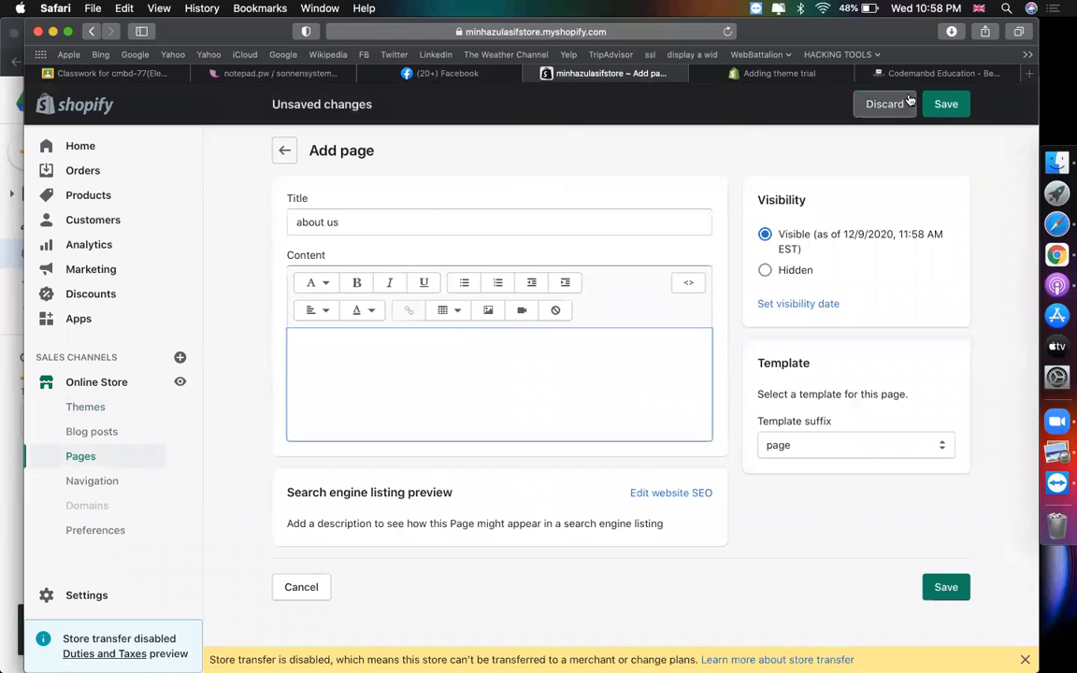
pyautogui.click(935, 73)
pyautogui.moveTo(397, 505); pyautogui.dragTo(103, 323)
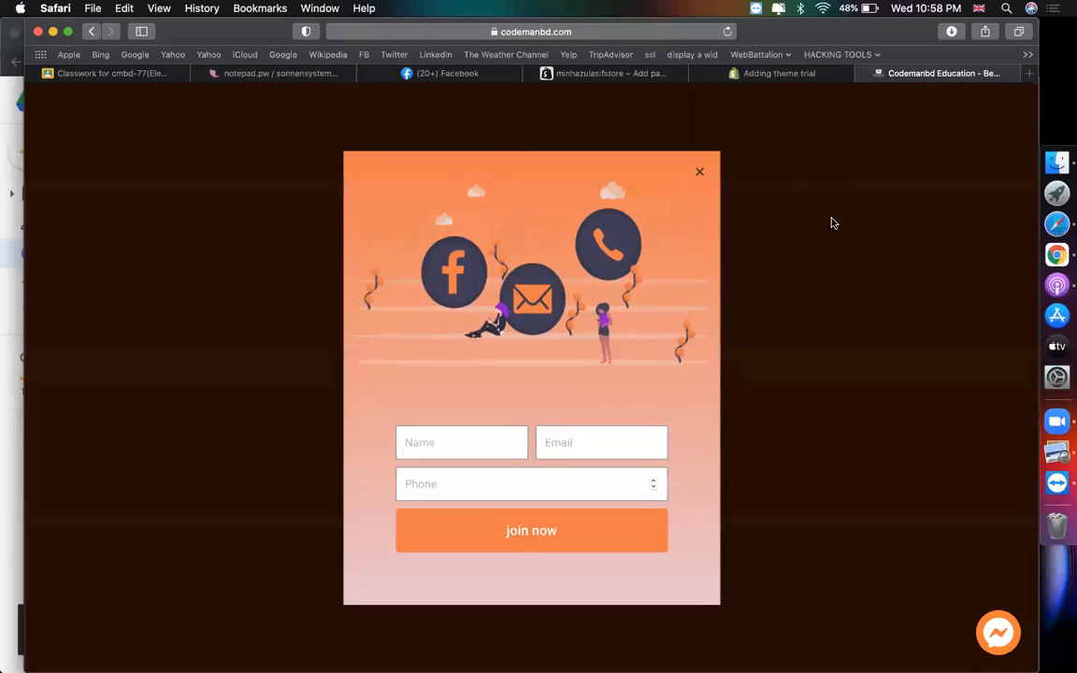
# - Copy the CodemanBD Education heading and paragraph into the about us page content
pyautogui.click(830, 219)
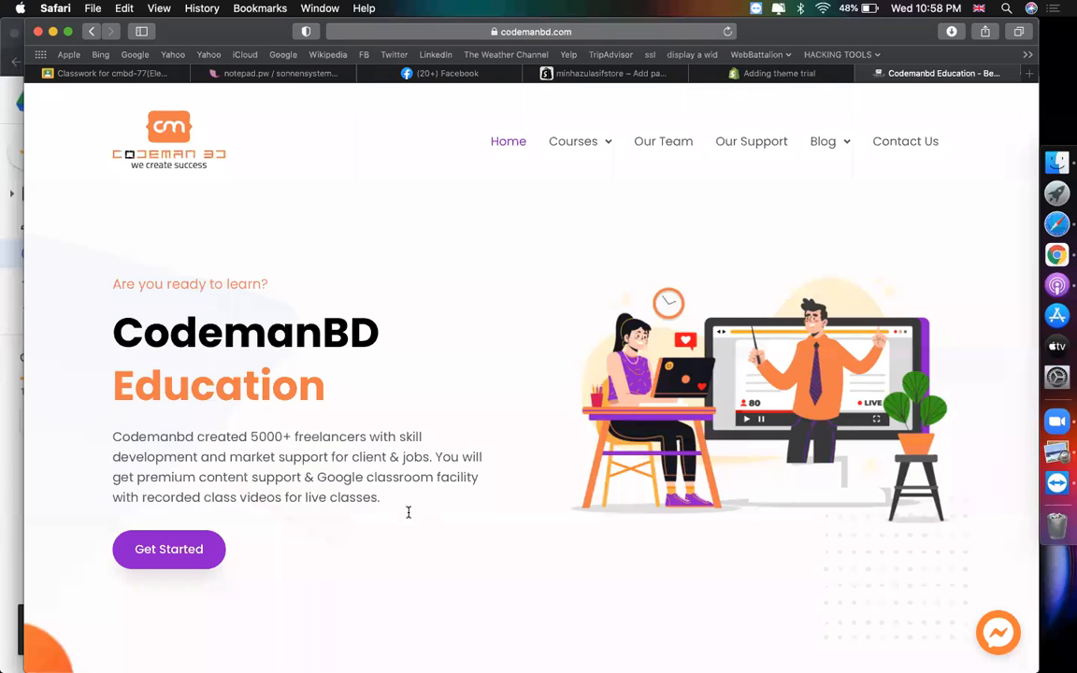
pyautogui.moveTo(407, 512); pyautogui.dragTo(92, 329)
pyautogui.press('super+c')
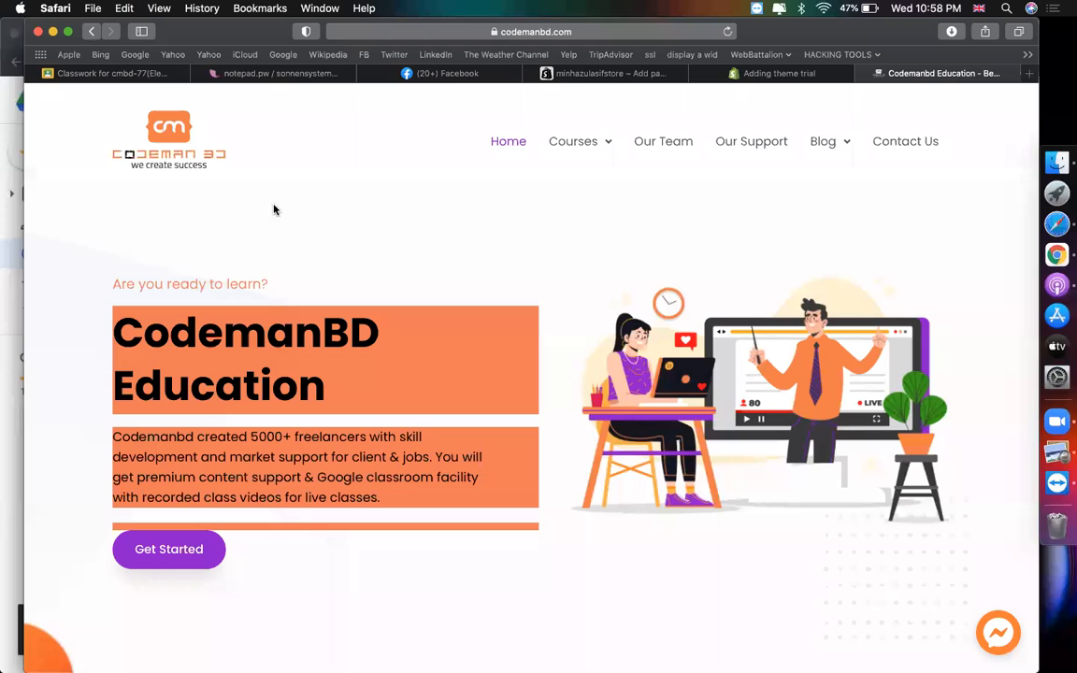
pyautogui.click(608, 73)
pyautogui.press('super+v')
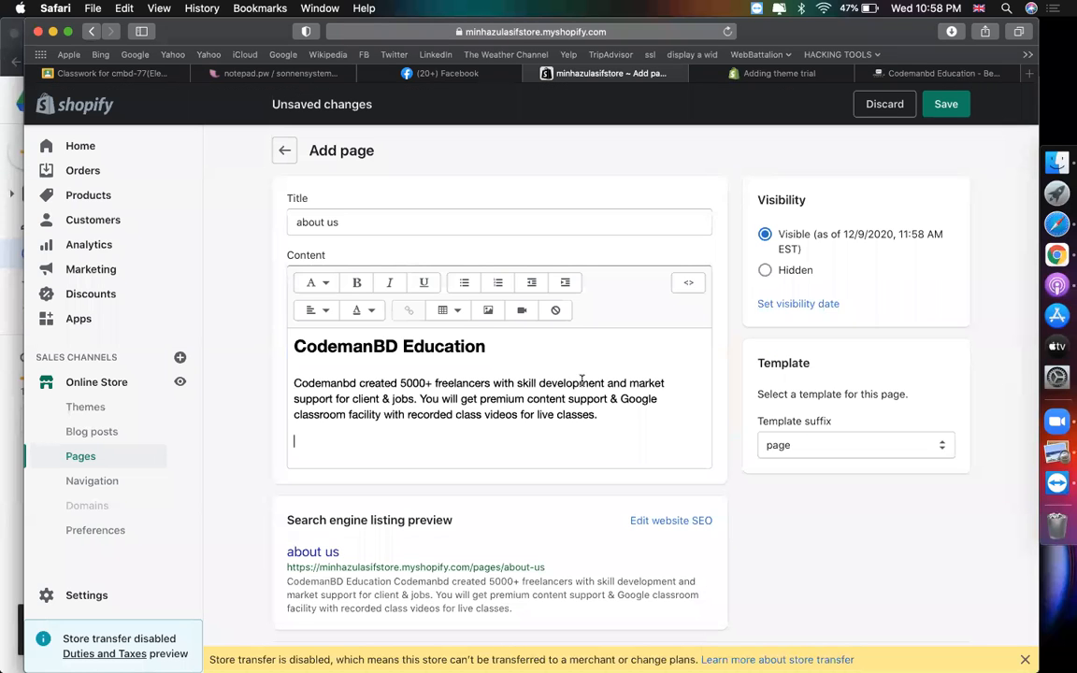
pyautogui.scroll(-2, 581, 379)
# - Save the classroom illustration as '1', replacing the existing file
pyautogui.click(860, 75)
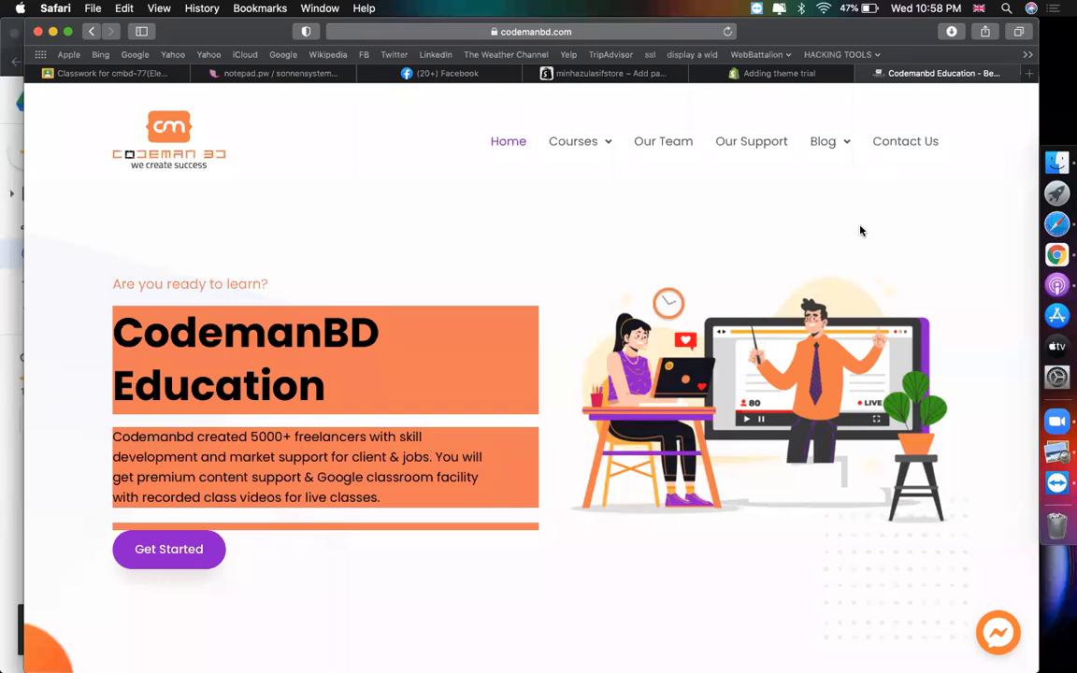
pyautogui.rightClick(764, 349)
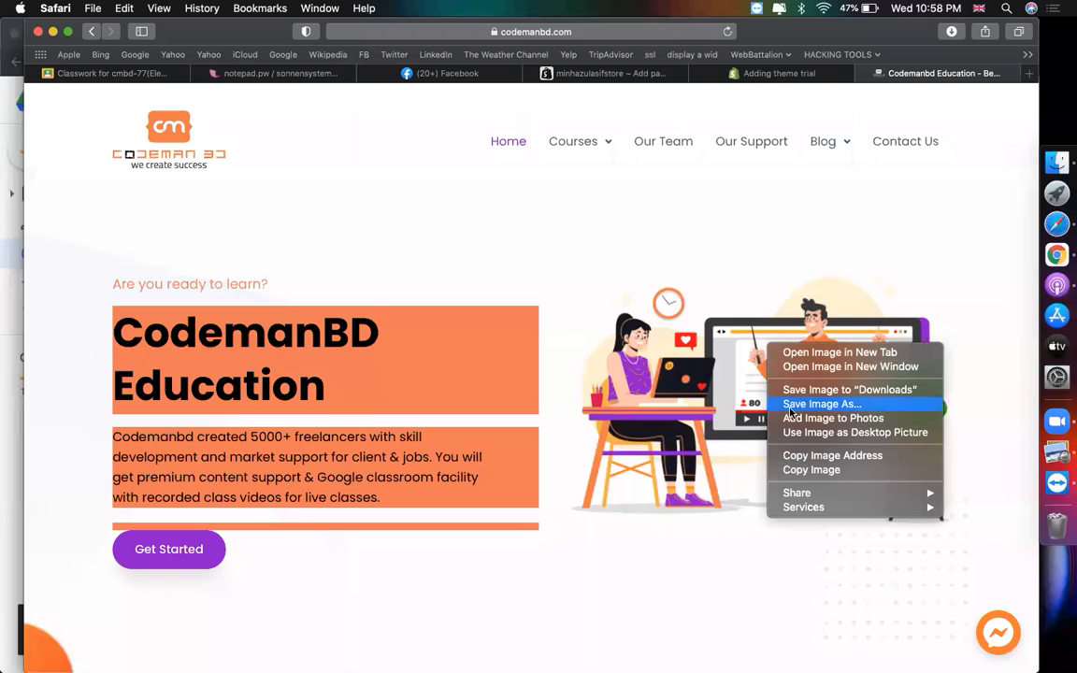
pyautogui.click(789, 403)
pyautogui.write('1')
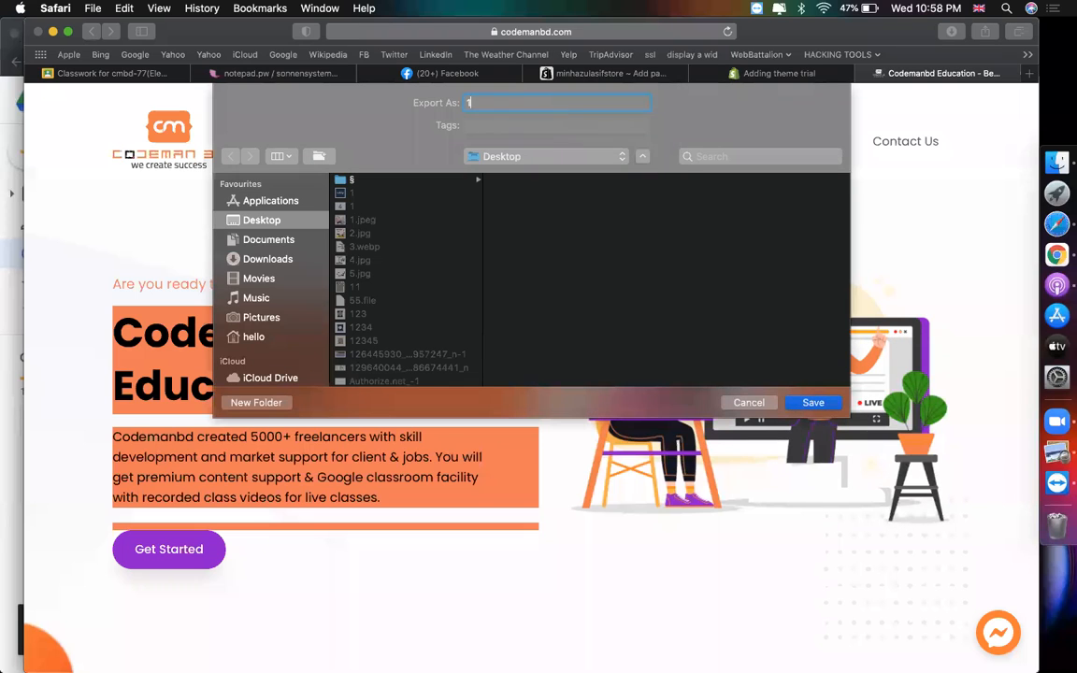
pyautogui.press('Return')
pyautogui.click(640, 171)
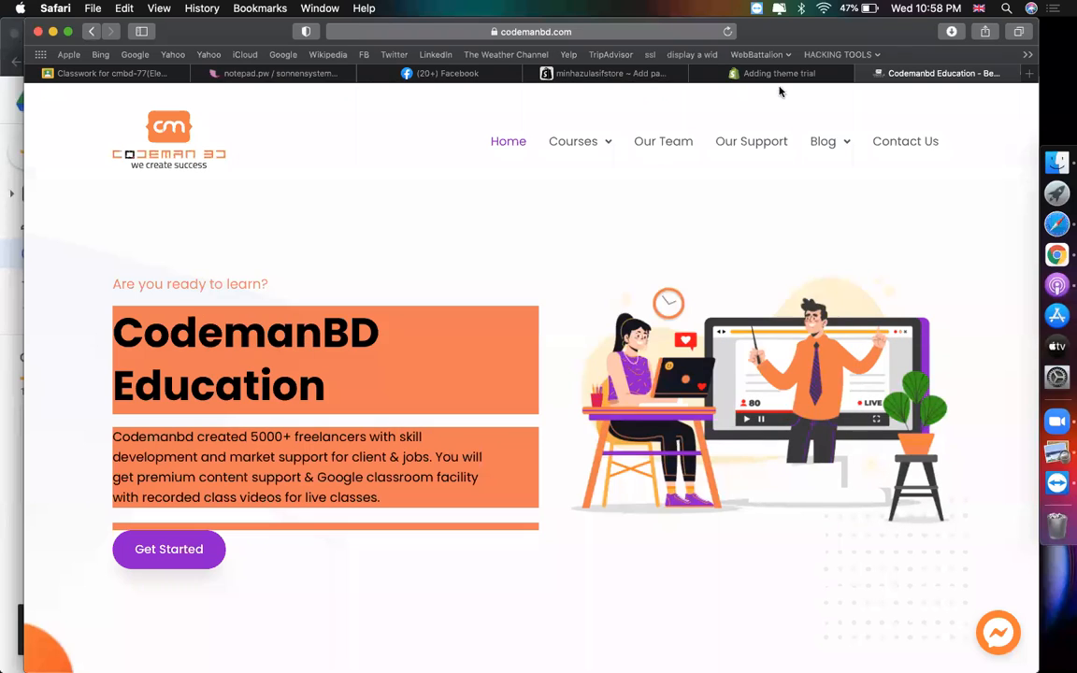
pyautogui.click(563, 75)
# - Upload file '1' and insert it below the about us paragraph
pyautogui.click(320, 392)
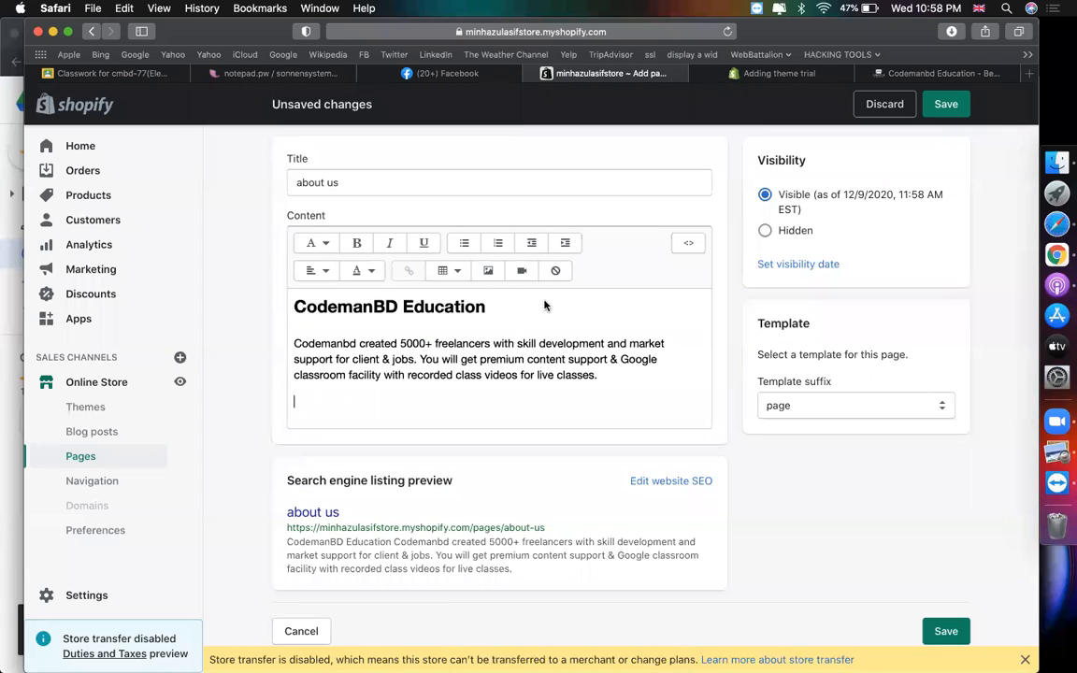
pyautogui.click(488, 270)
pyautogui.click(614, 529)
pyautogui.doubleClick(269, 148)
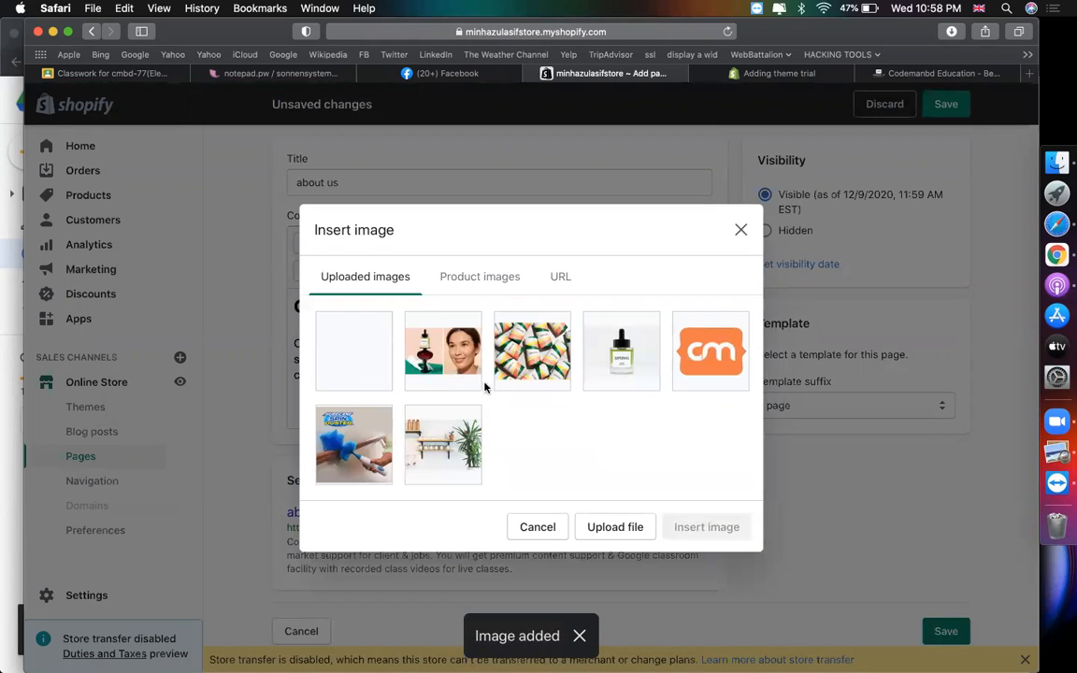
pyautogui.click(363, 361)
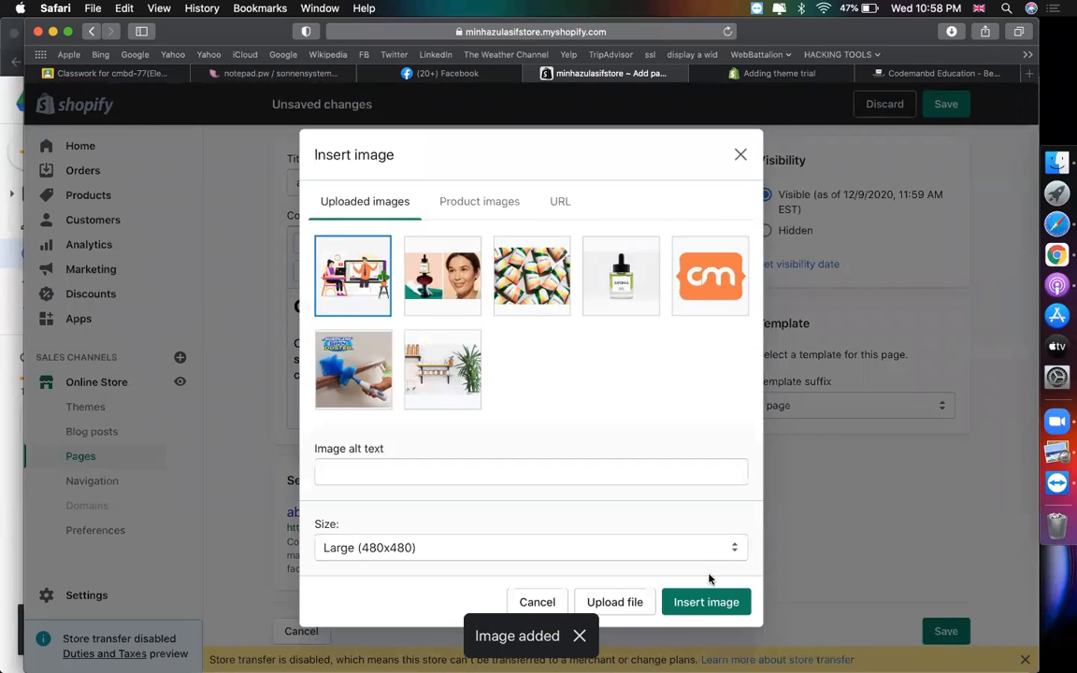
pyautogui.click(716, 601)
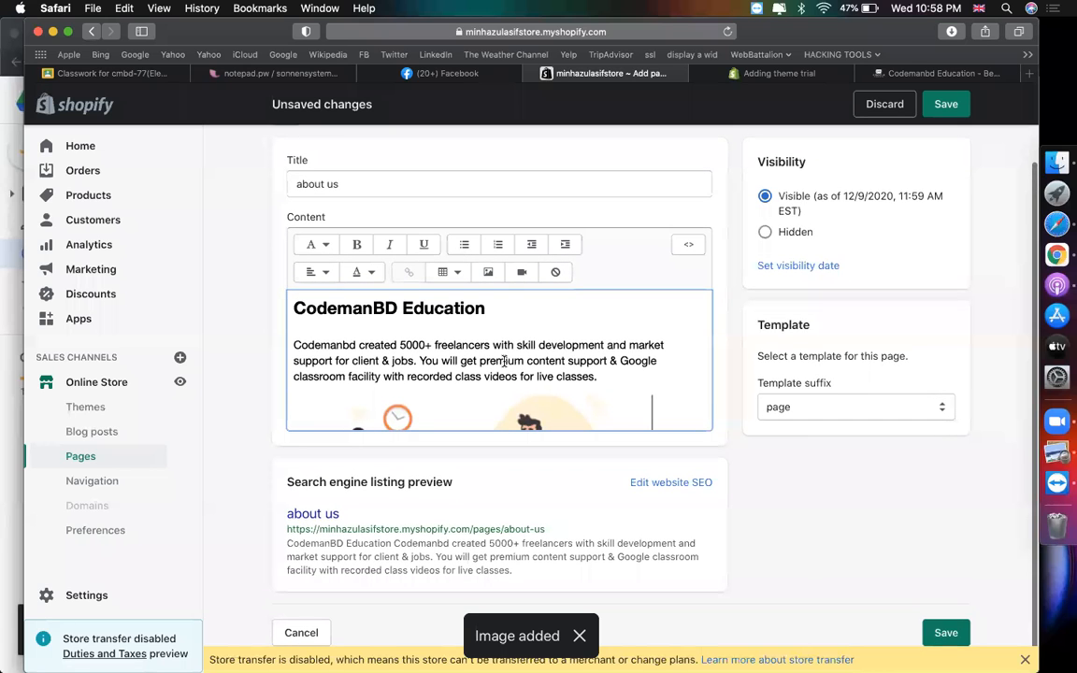
# - Save the about us page
pyautogui.scroll(-5, 569, 354)
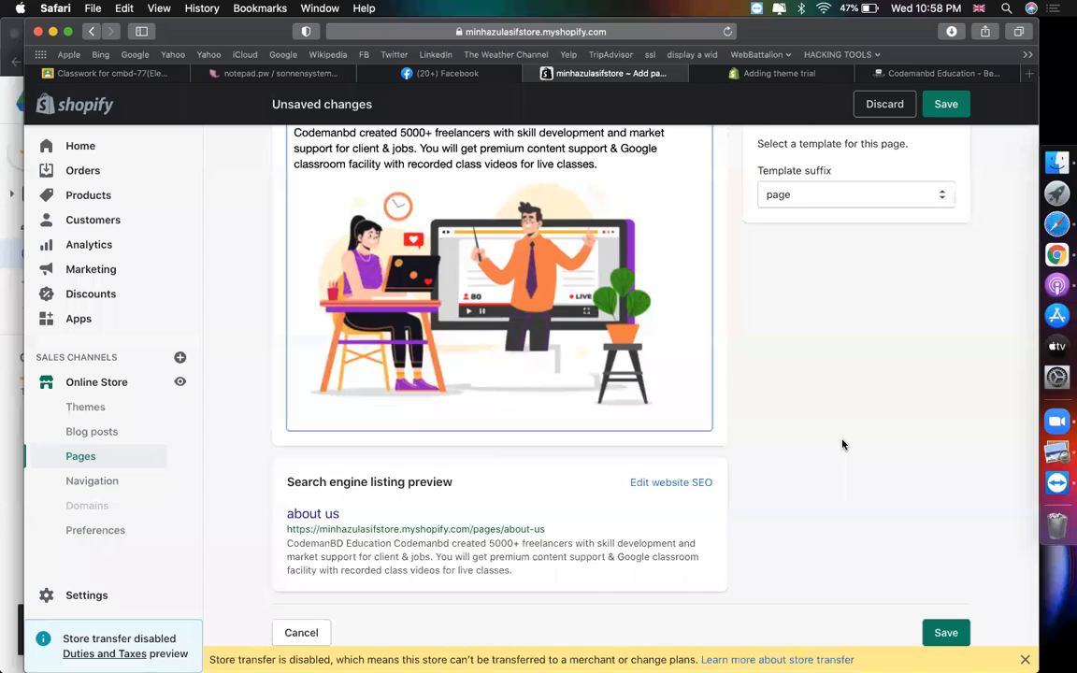
pyautogui.scroll(6, 842, 445)
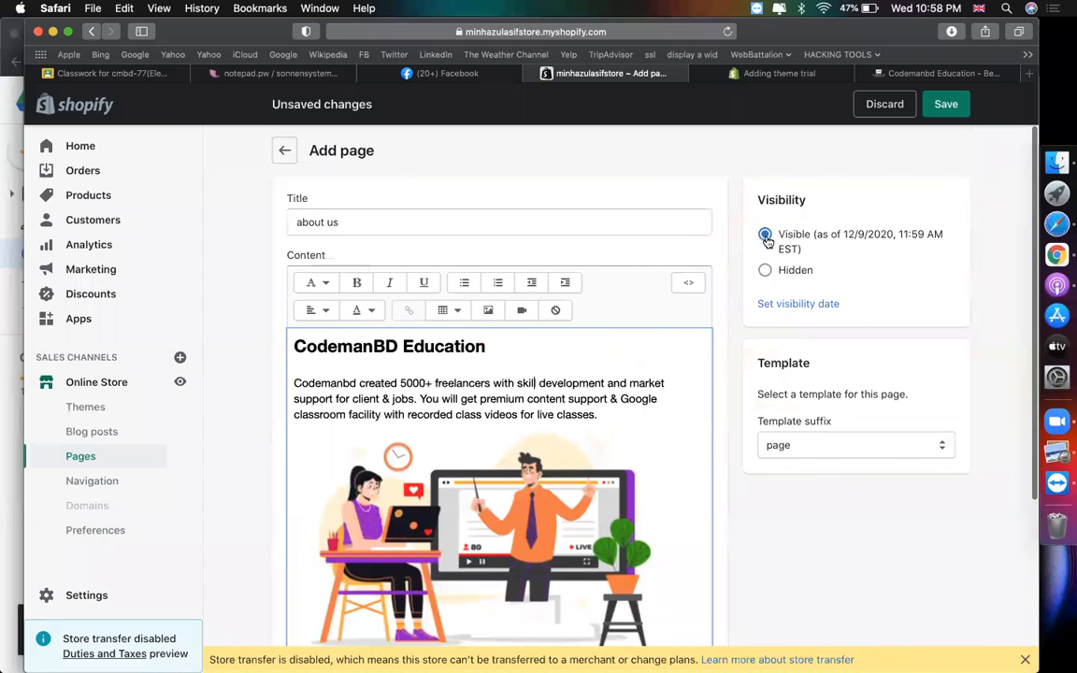
pyautogui.click(946, 105)
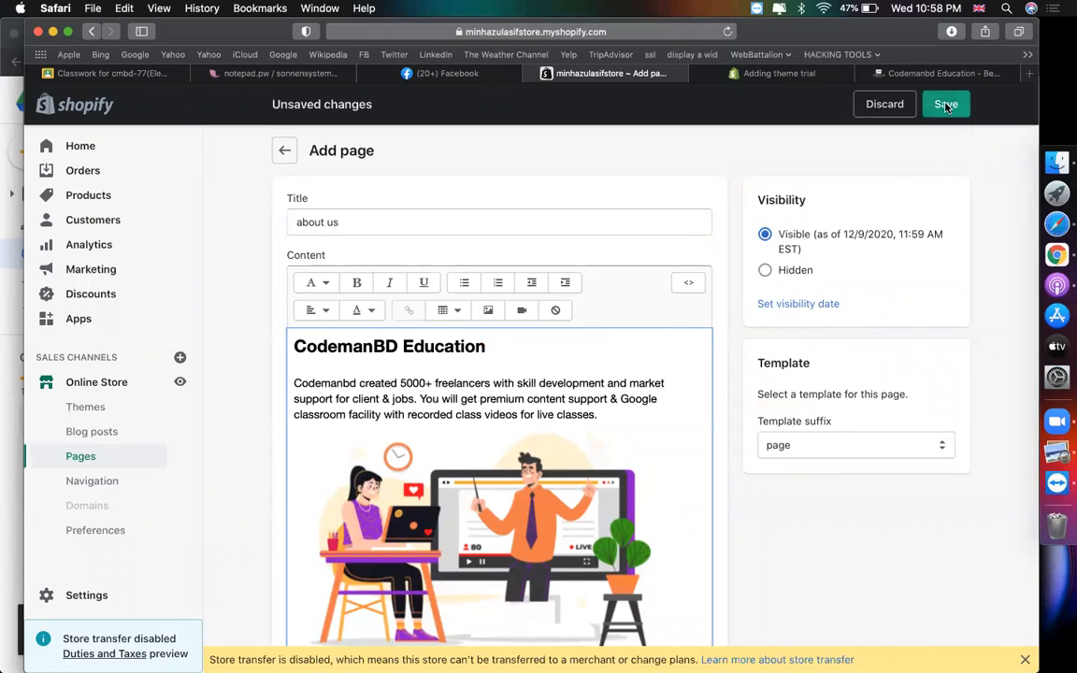
pyautogui.scroll(-4, 654, 299)
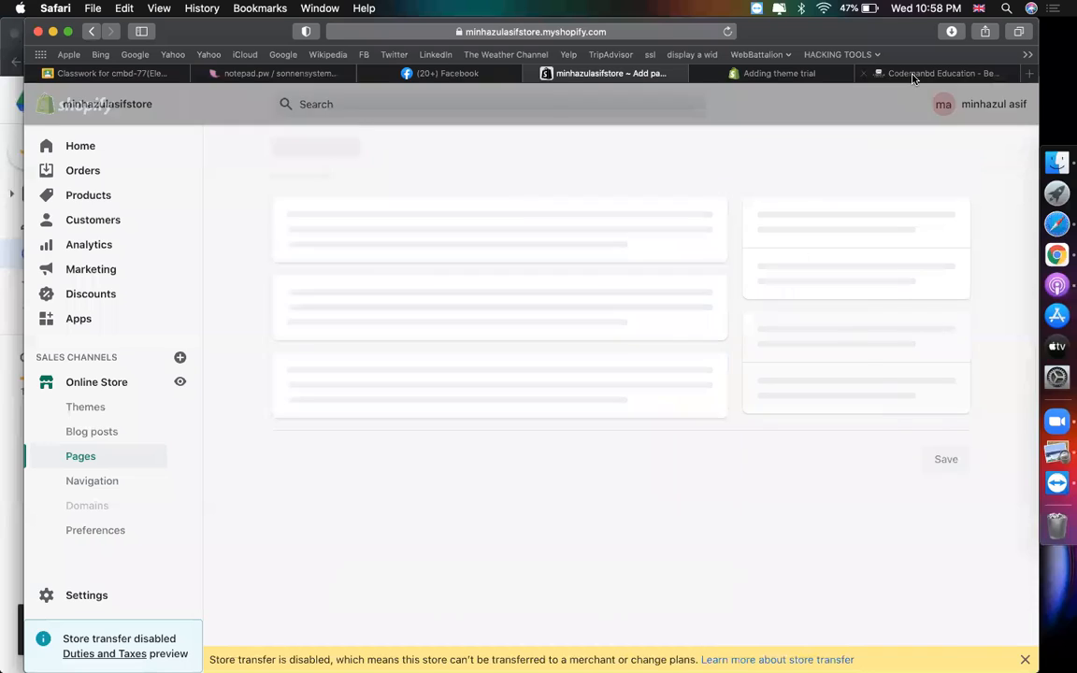
# - Play the embedded CodemanBD promo video on codemanbd.com and open it on YouTube in a new tab
pyautogui.click(913, 73)
pyautogui.scroll(-10, 561, 309)
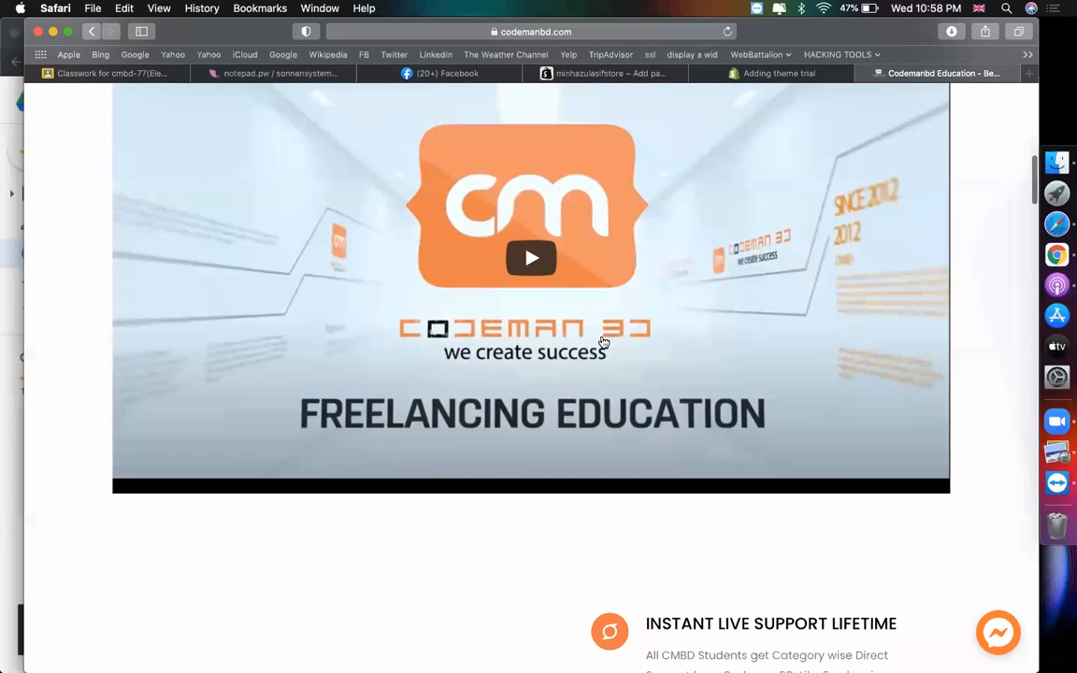
pyautogui.click(526, 280)
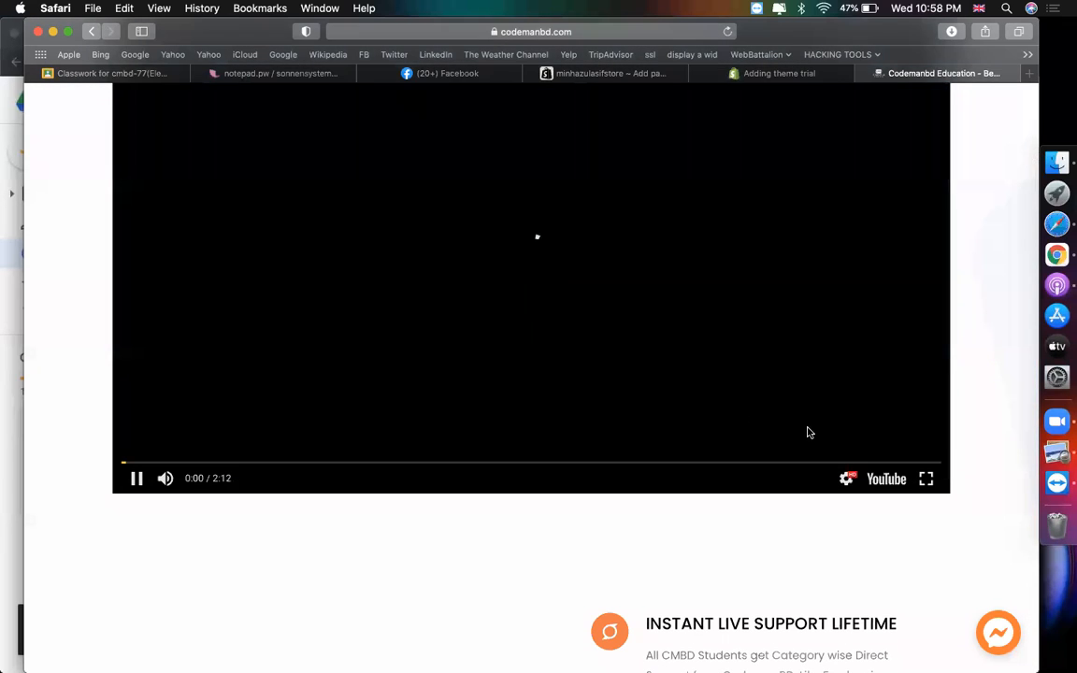
pyautogui.click(894, 488)
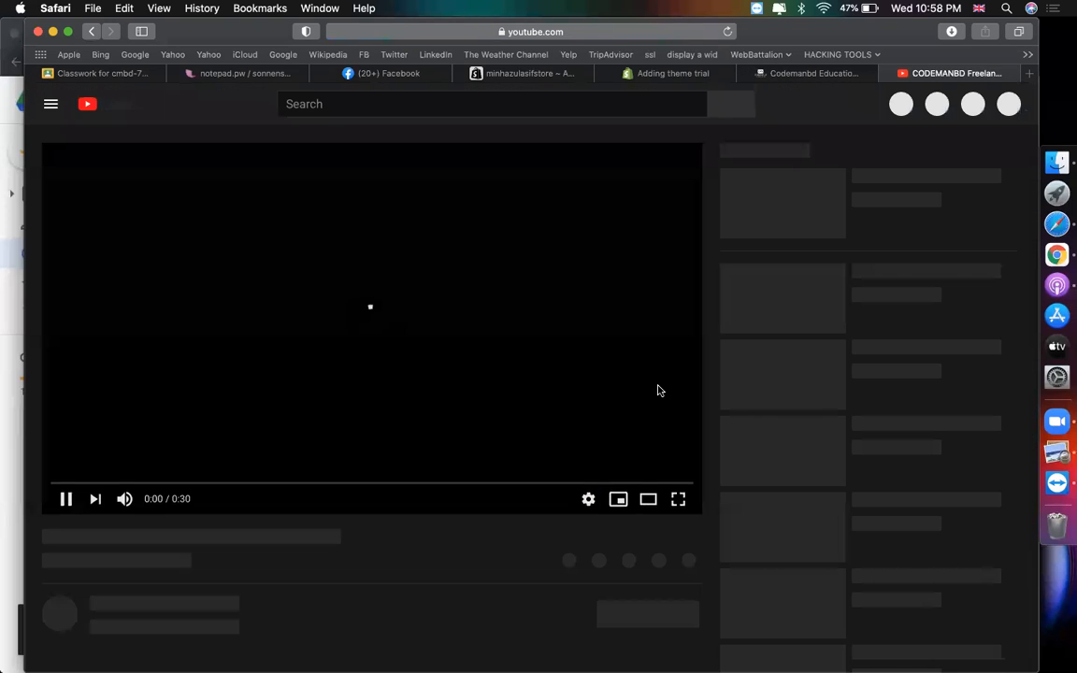
# - Pause the CODEMANBD video and copy its iframe code from Share > Embed
pyautogui.scroll(-2, 783, 394)
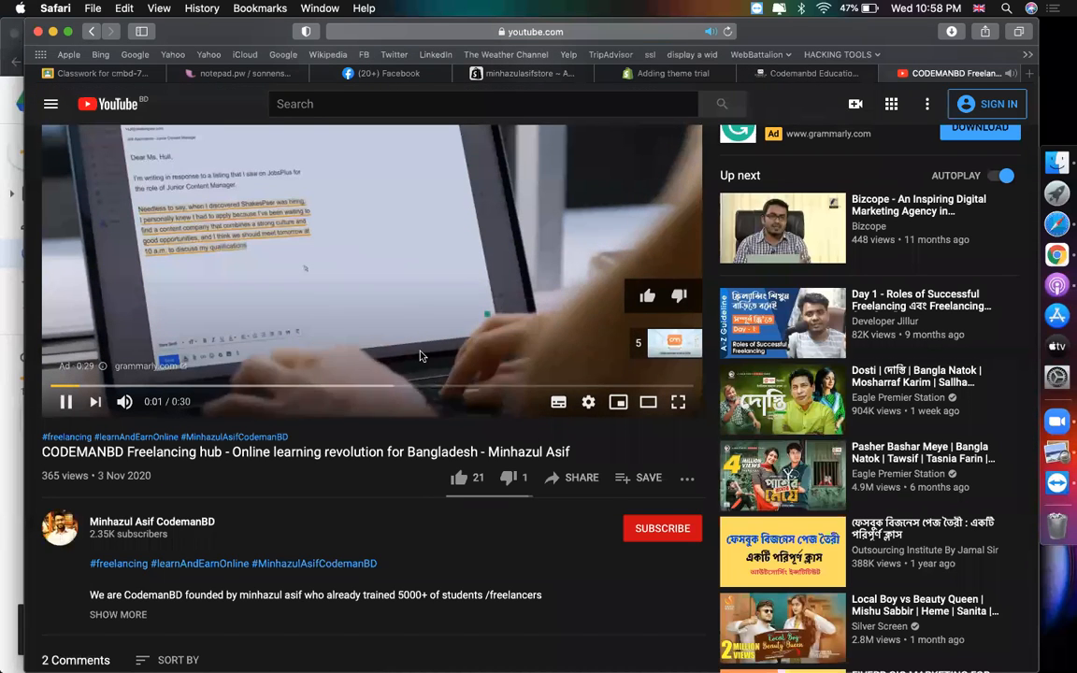
pyautogui.click(392, 322)
pyautogui.click(564, 479)
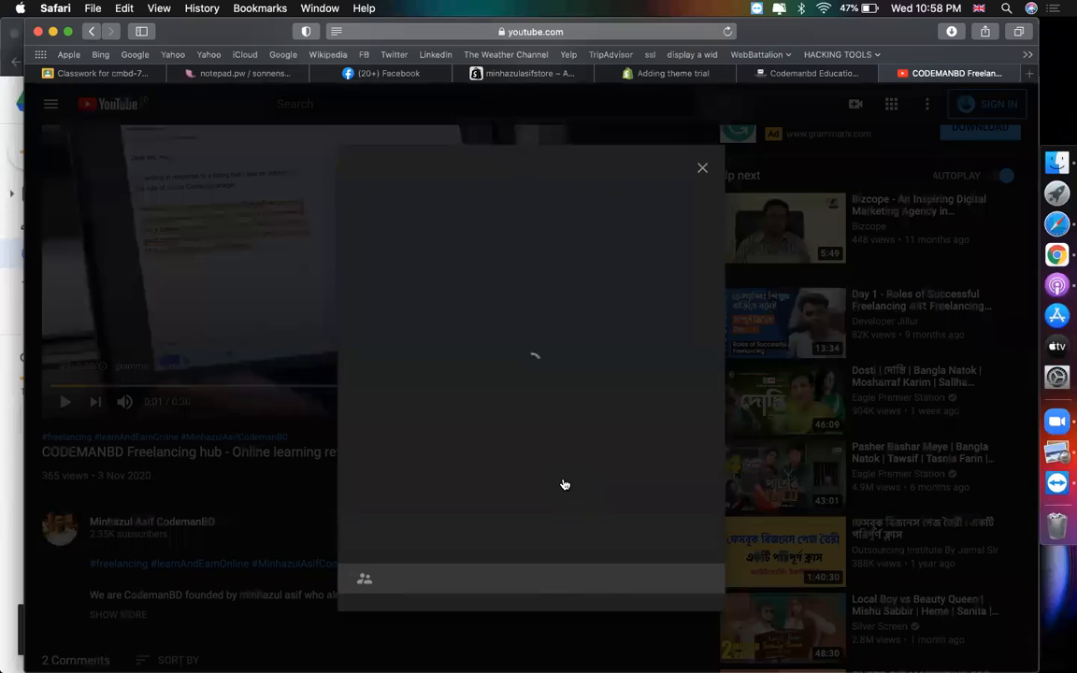
pyautogui.click(381, 314)
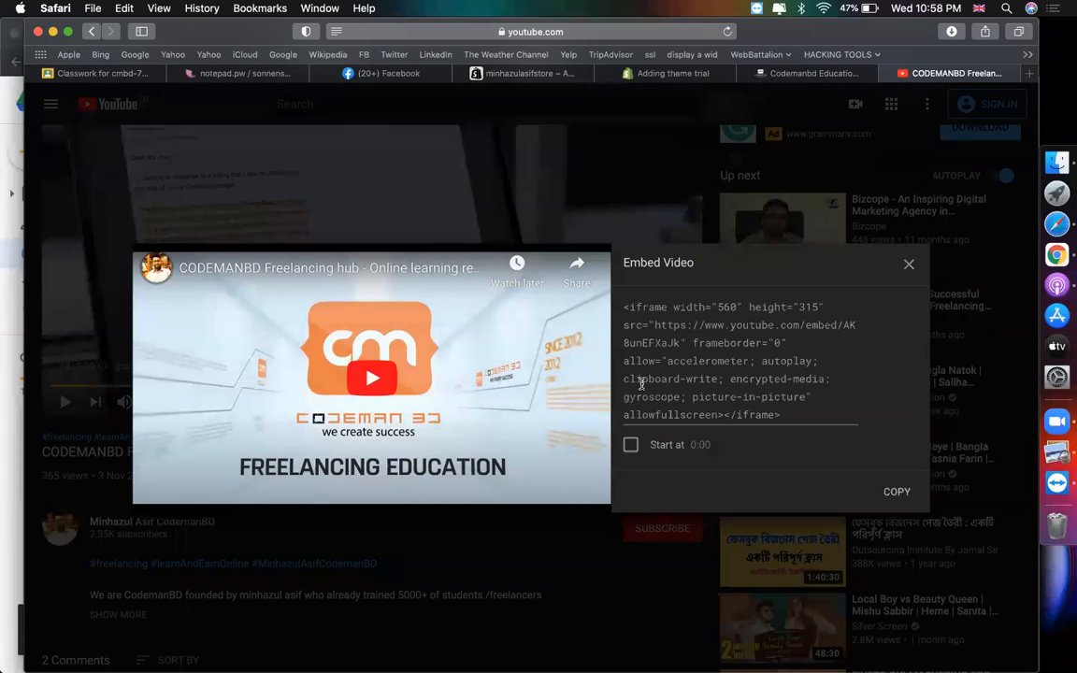
pyautogui.click(696, 372)
pyautogui.rightClick(696, 372)
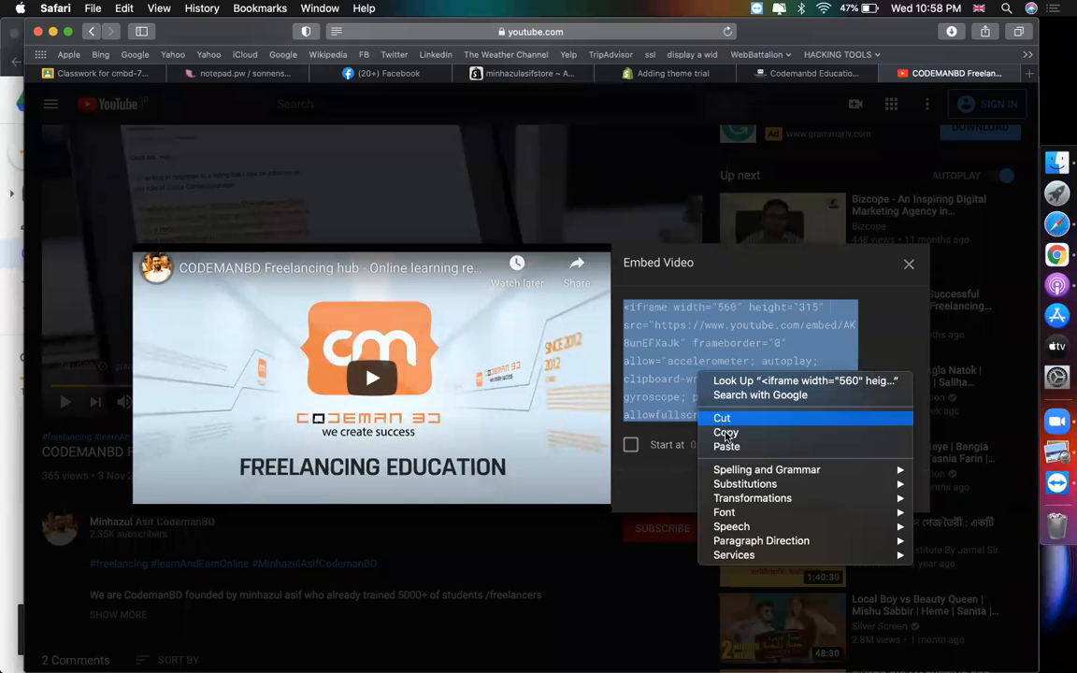
pyautogui.click(711, 430)
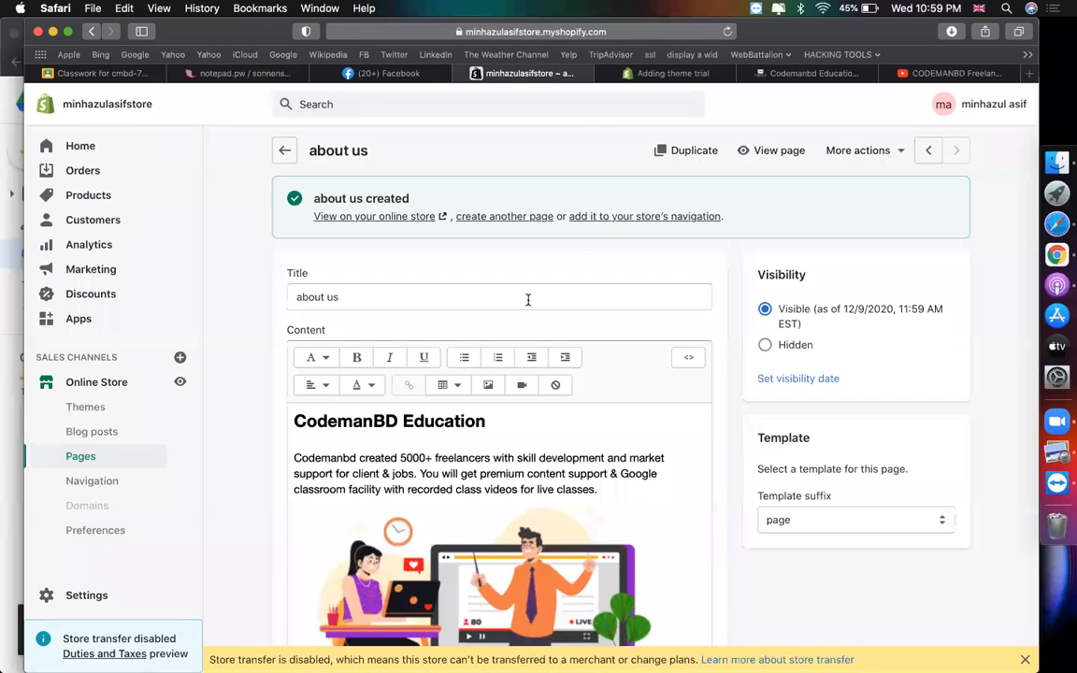
# - Back in the Shopify about us page editor, add a blank line below the illustration
pyautogui.click(528, 300)
pyautogui.scroll(-3, 575, 421)
pyautogui.click(519, 463)
pyautogui.press('Right')
pyautogui.press('Return')
pyautogui.press('Return')
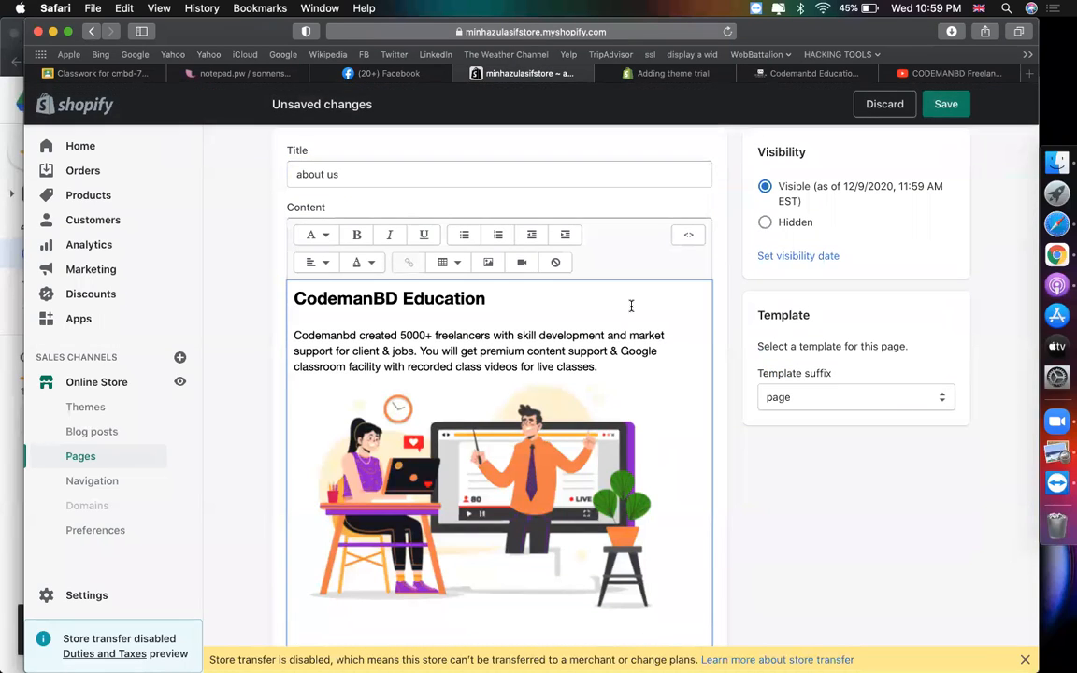
# - In the page's HTML view, paste the YouTube iframe code after the last div
pyautogui.scroll(-2, 489, 418)
pyautogui.scroll(1, 489, 418)
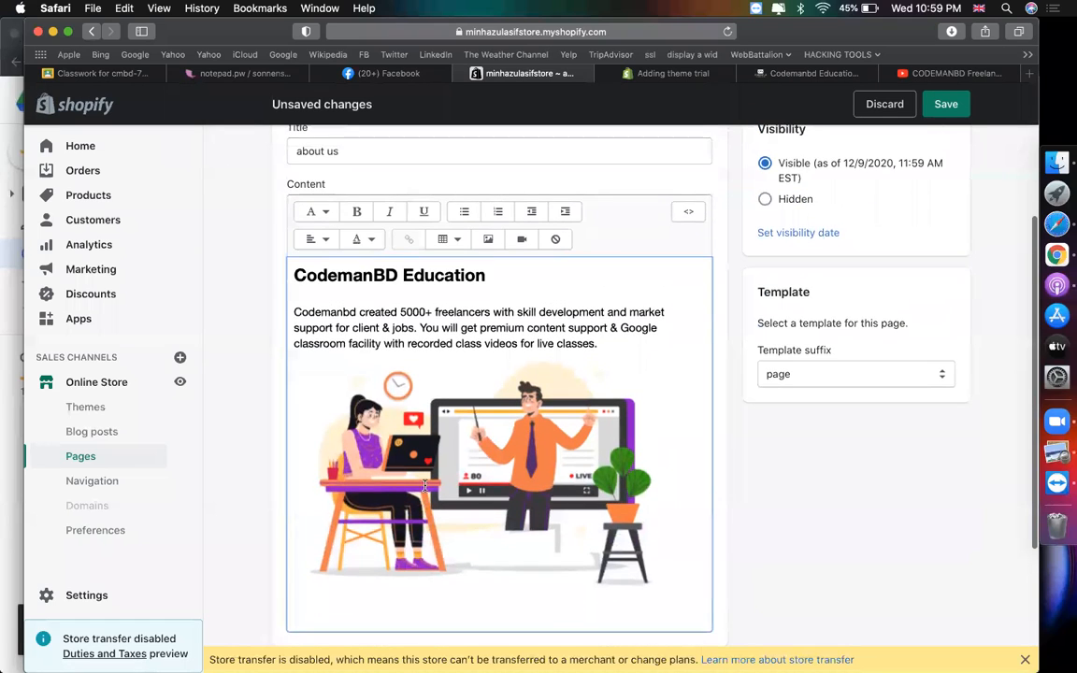
pyautogui.click(689, 216)
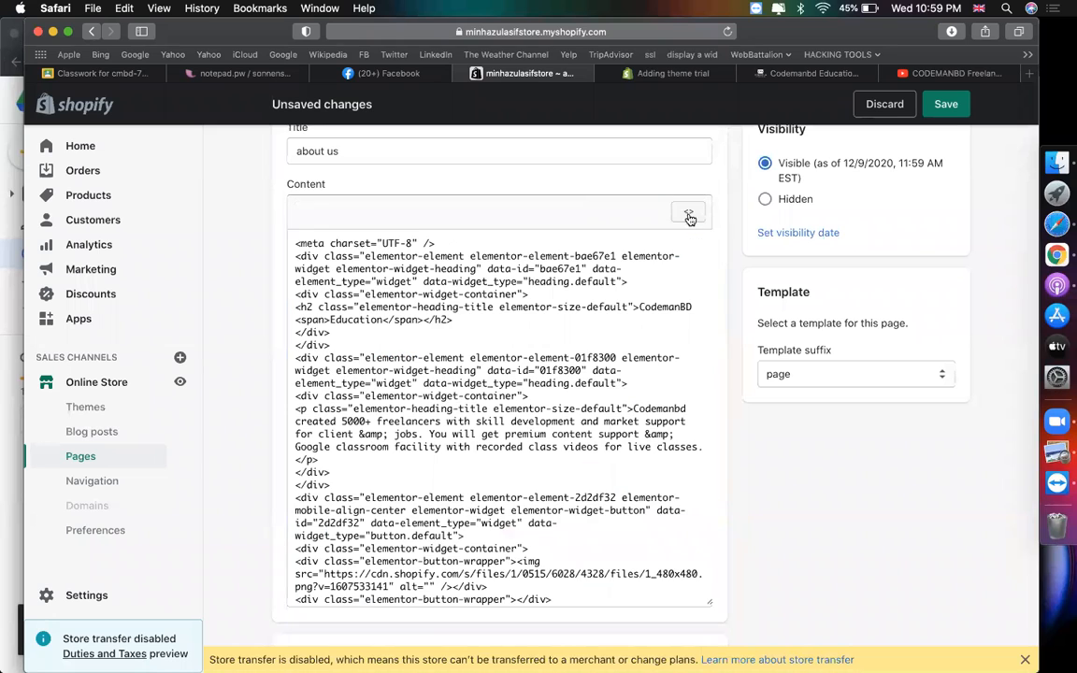
pyautogui.scroll(-5, 552, 321)
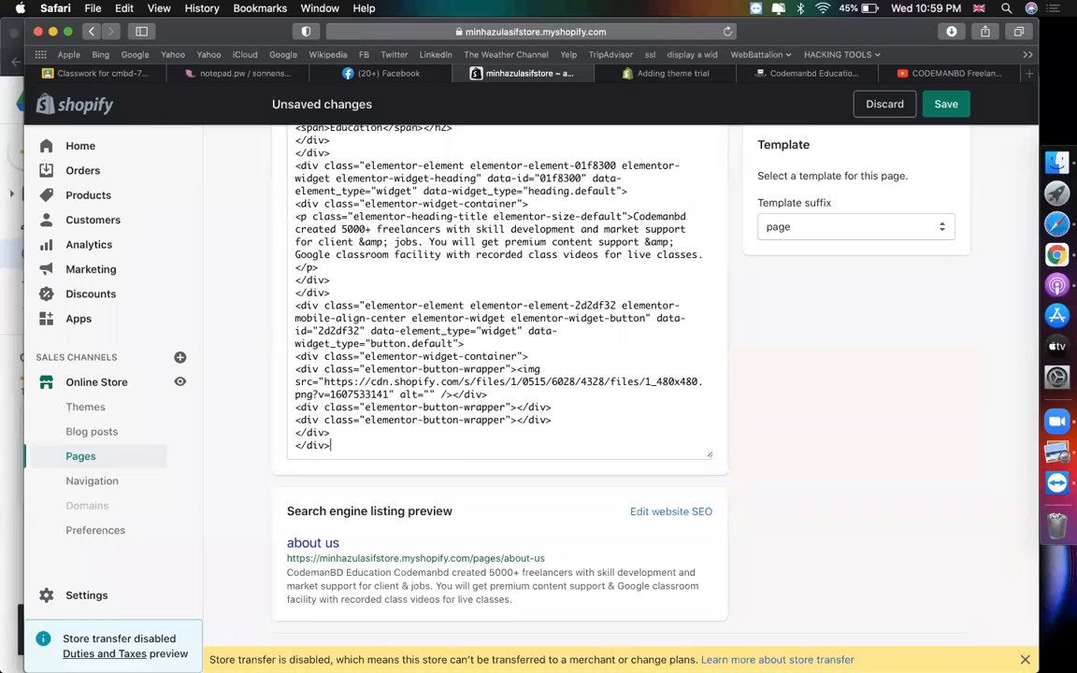
pyautogui.press('Return')
pyautogui.press('Return')
pyautogui.press('super+v')
# - Return to the visual editor, check the embedded video, and save the about us page
pyautogui.scroll(10, 500, 327)
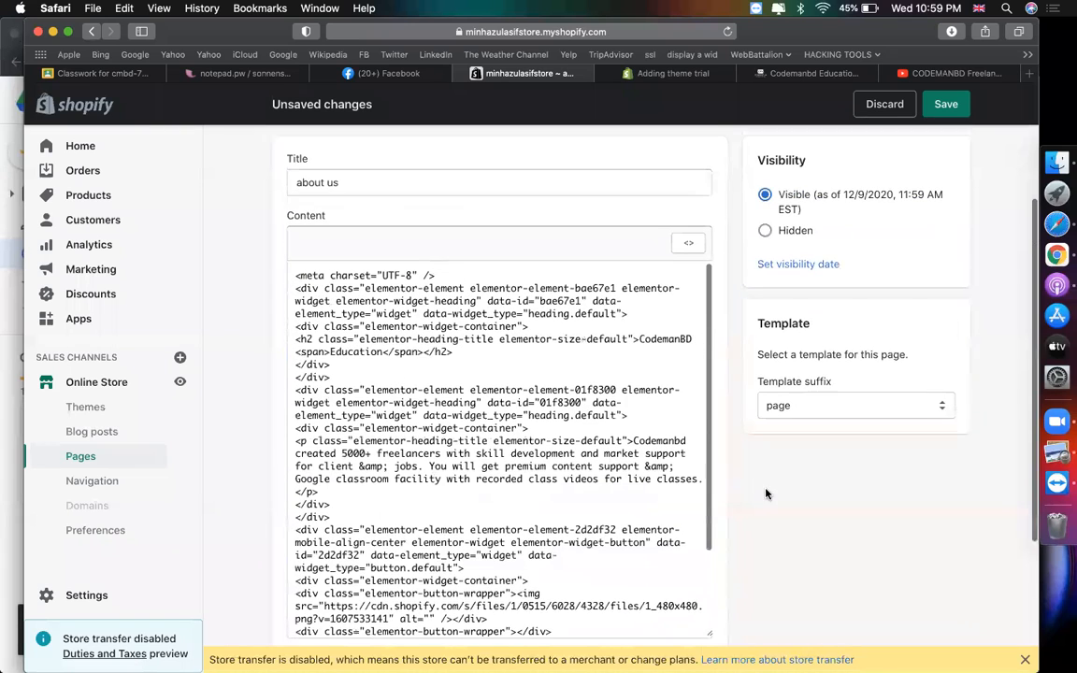
pyautogui.scroll(1, 689, 290)
pyautogui.click(690, 270)
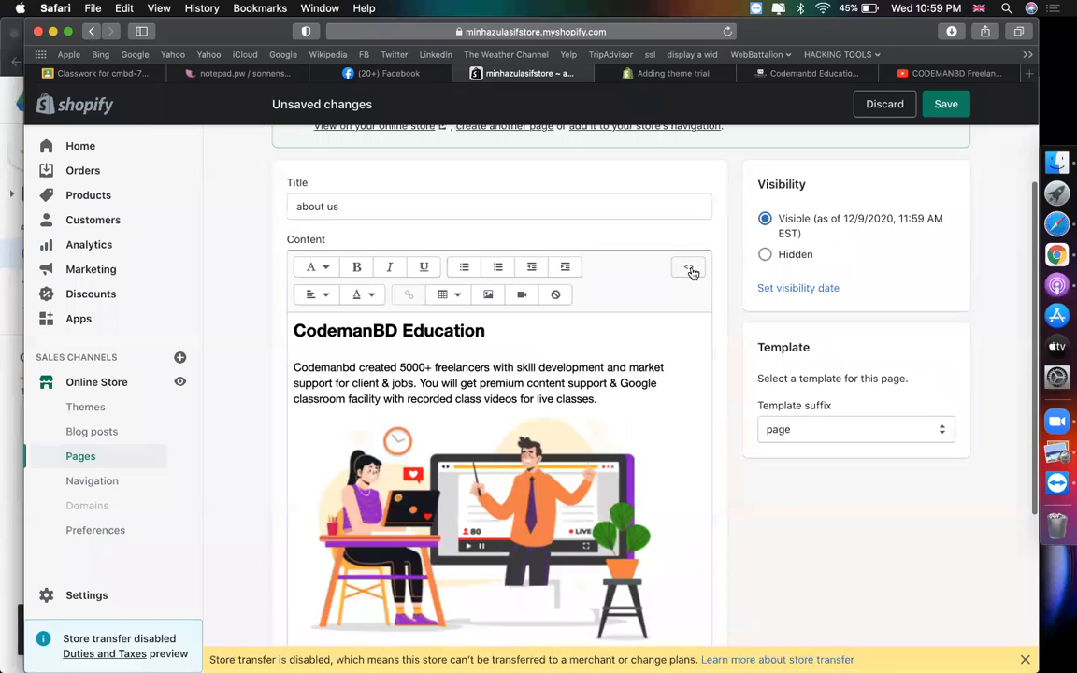
pyautogui.scroll(-5, 565, 388)
pyautogui.scroll(-1, 564, 387)
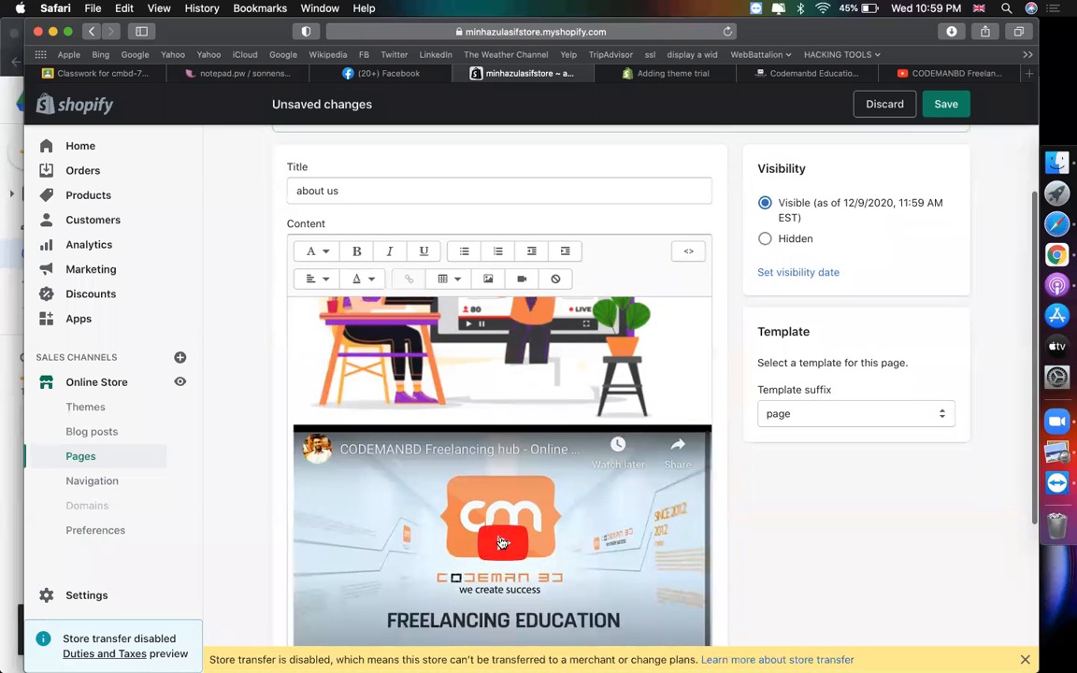
pyautogui.scroll(2, 476, 501)
pyautogui.scroll(-2, 475, 501)
pyautogui.scroll(-3, 476, 501)
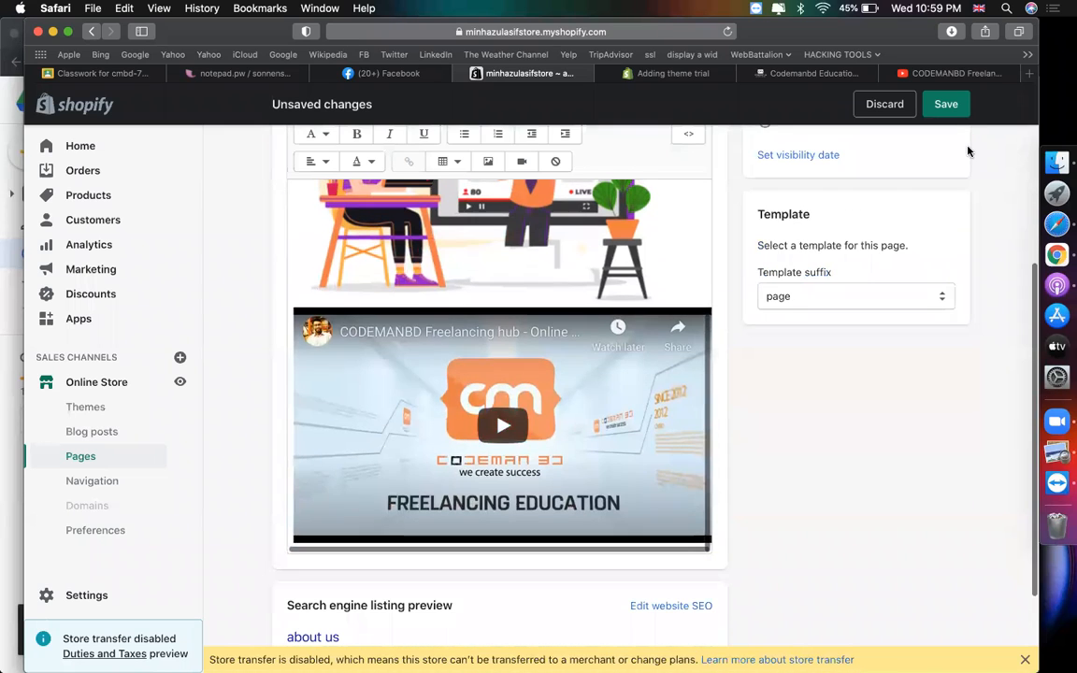
pyautogui.click(948, 104)
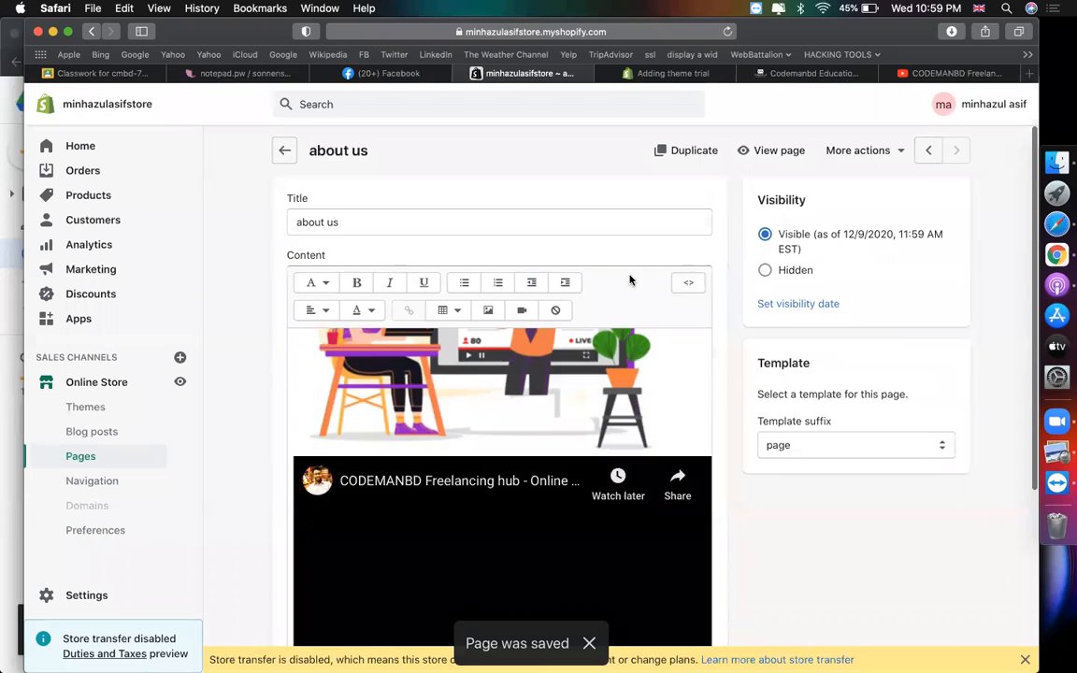
# - Create a new page under Pages and give it the title 'contact us'
pyautogui.click(80, 456)
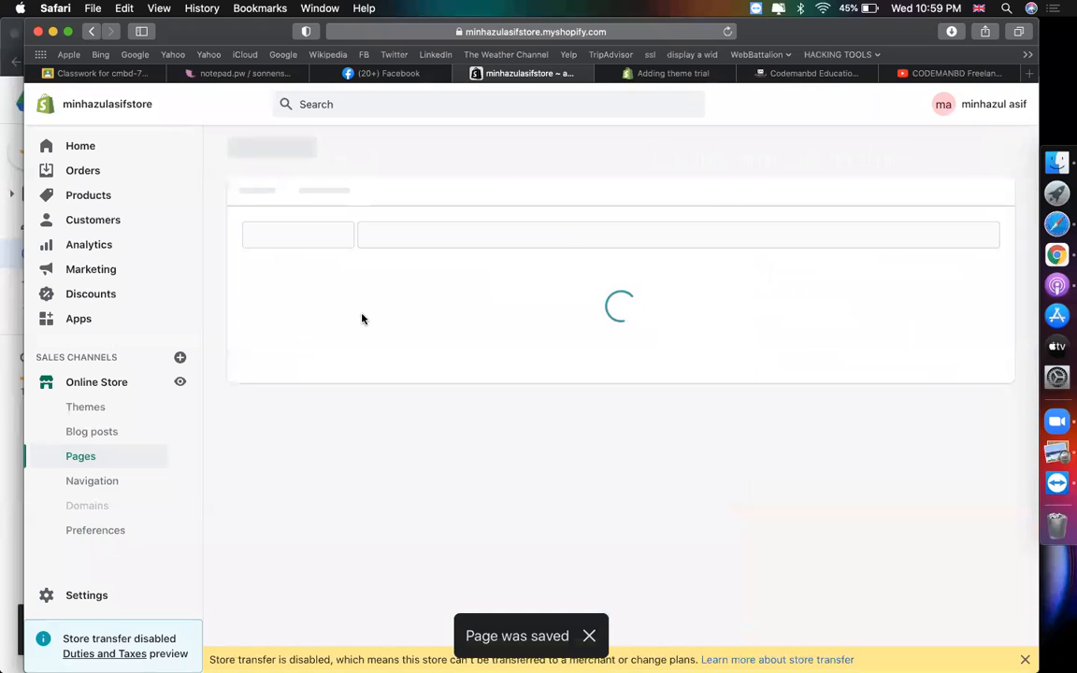
pyautogui.click(975, 154)
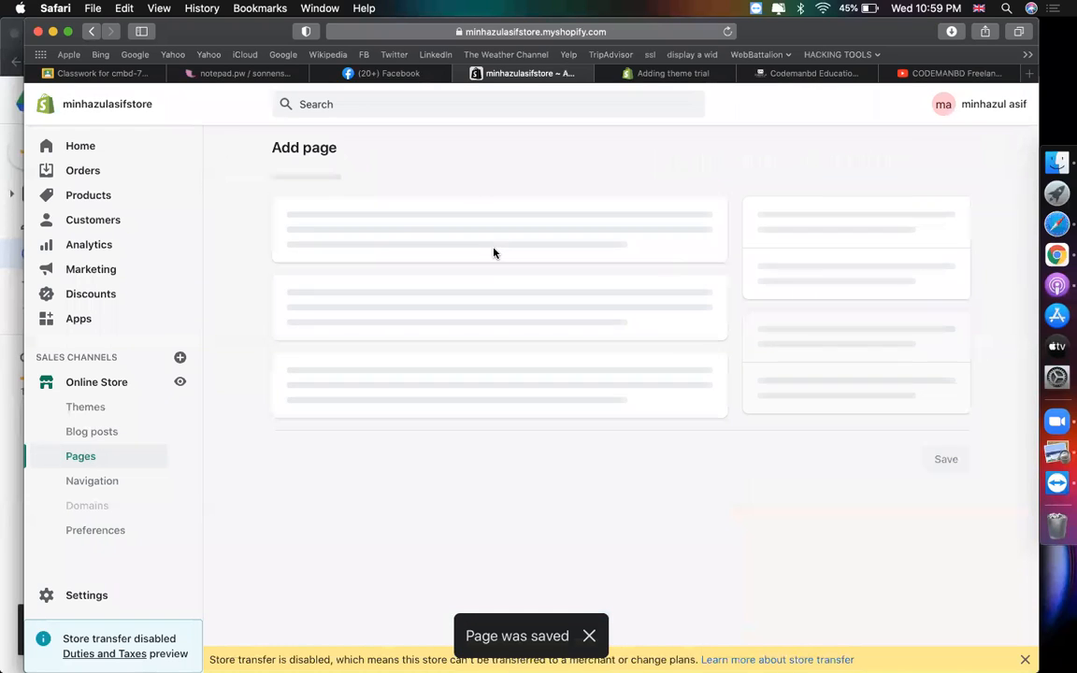
pyautogui.click(404, 225)
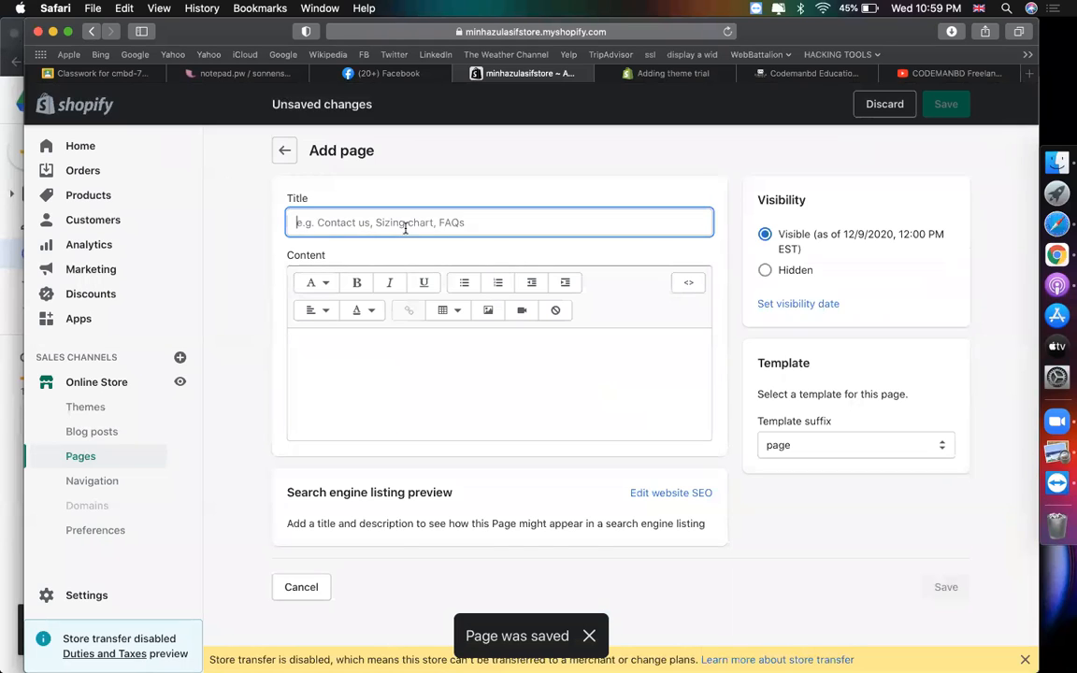
pyautogui.write('contact is')
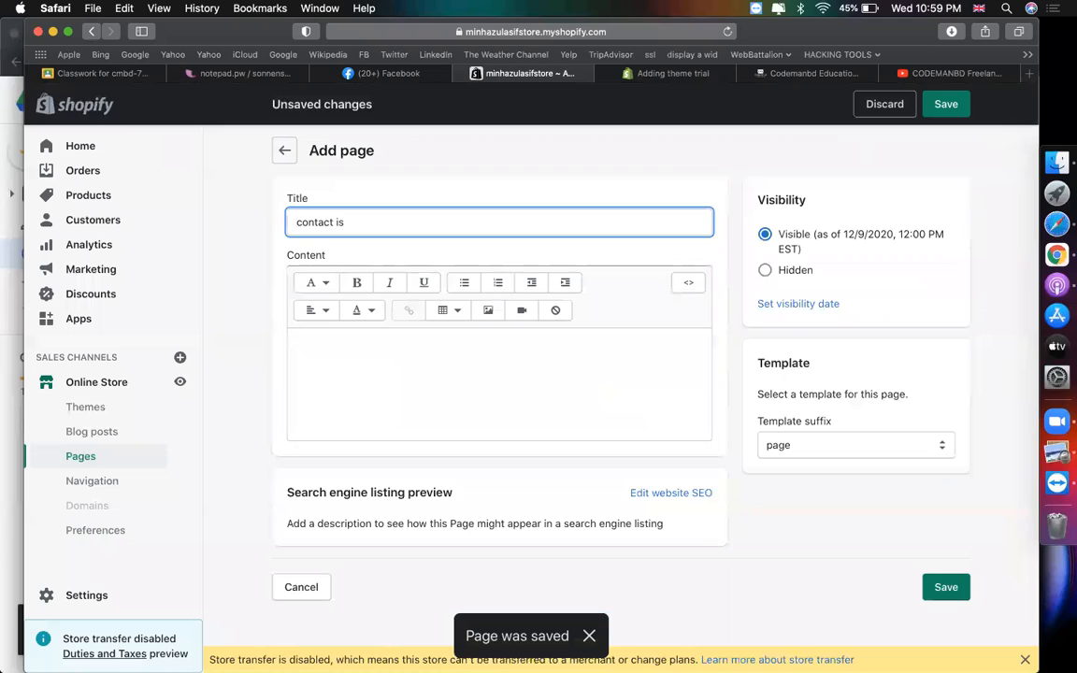
pyautogui.press('BackSpace')
pyautogui.press('BackSpace')
pyautogui.click(648, 414)
# - Browse the codemanbd.com Contact Us page, then return to the home page
pyautogui.click(811, 73)
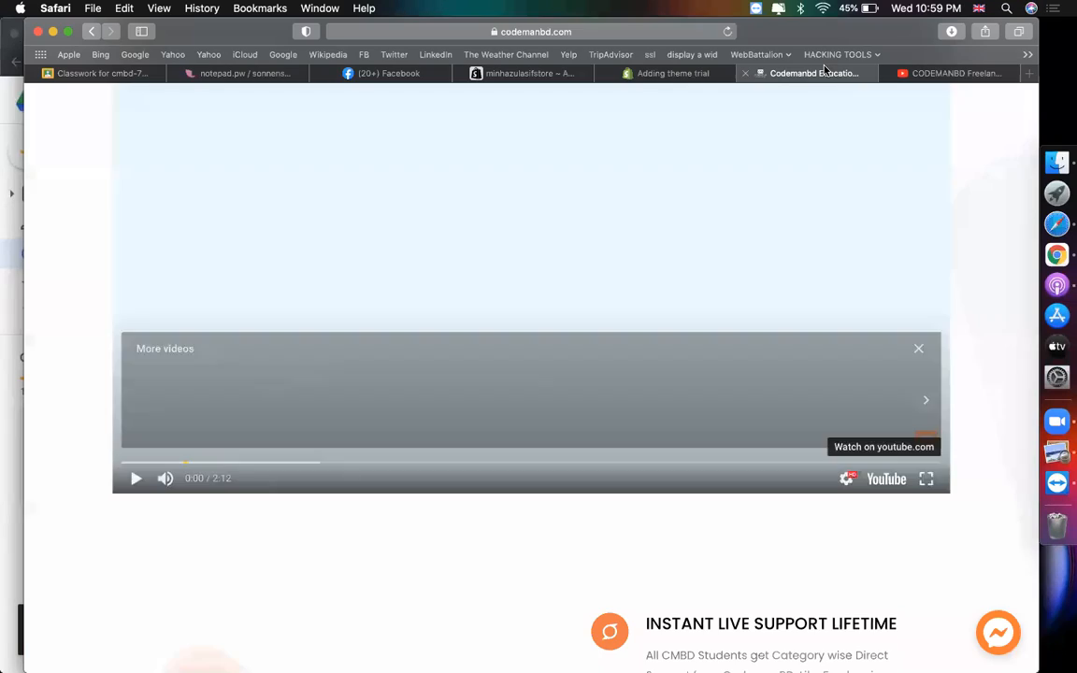
pyautogui.scroll(-6, 327, 265)
pyautogui.scroll(1, 926, 433)
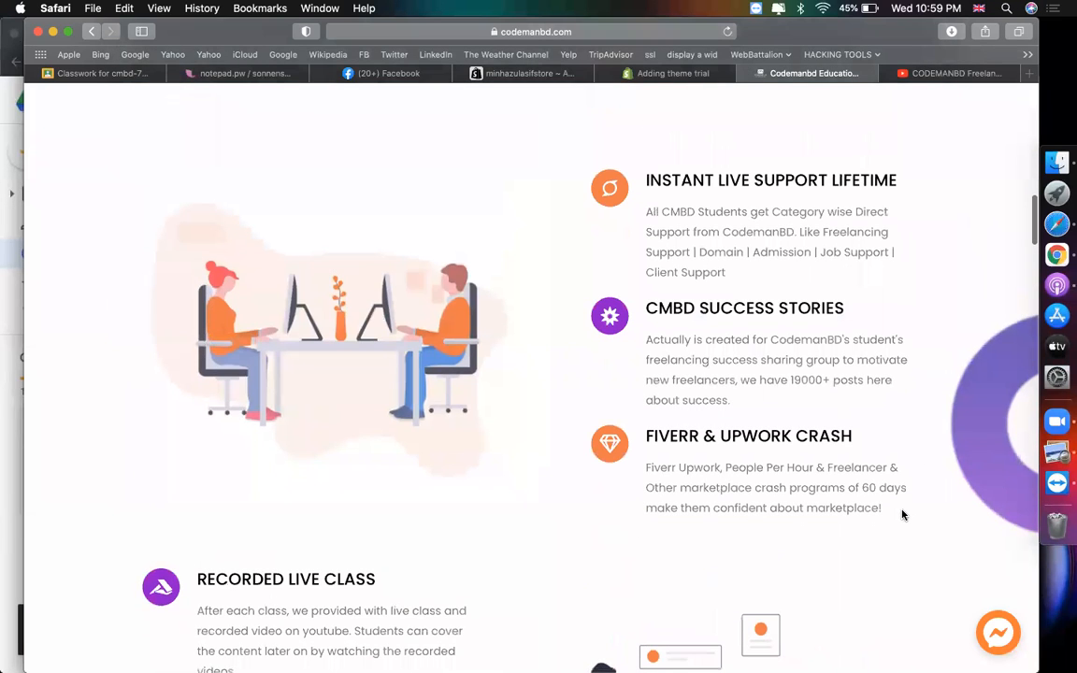
pyautogui.scroll(15, 902, 514)
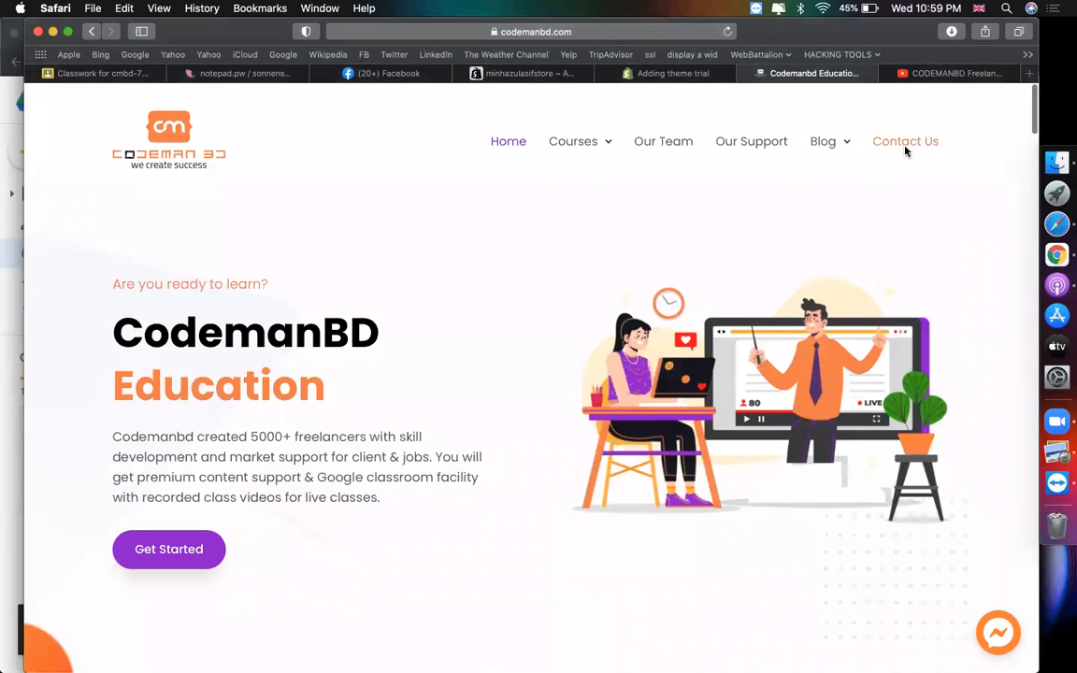
pyautogui.click(905, 142)
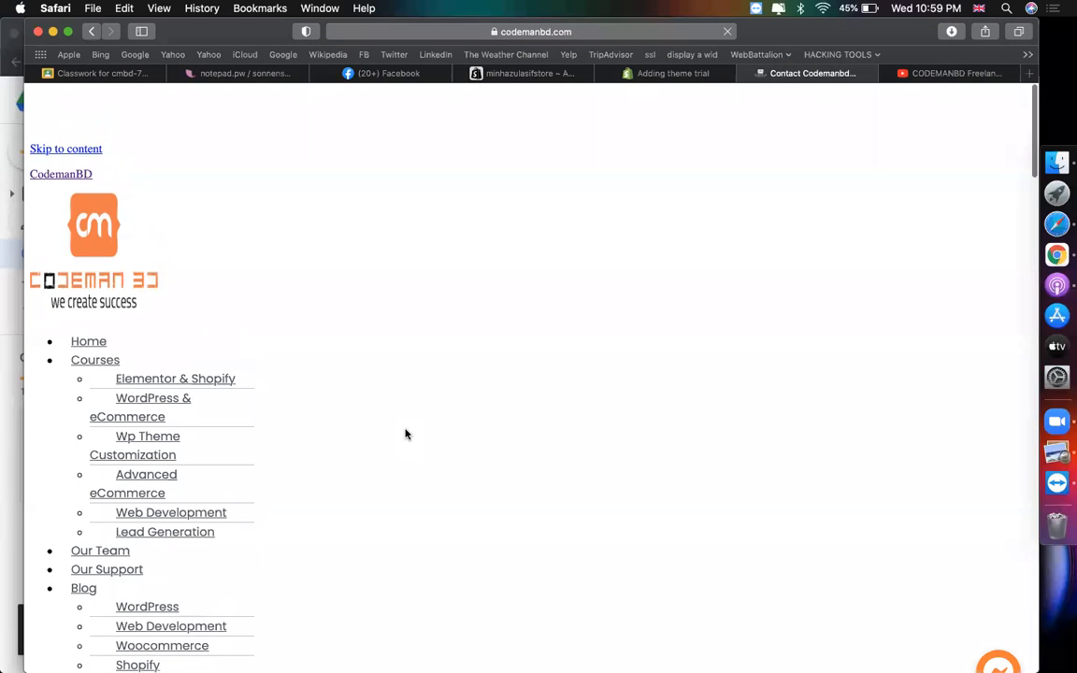
pyautogui.scroll(-8, 405, 434)
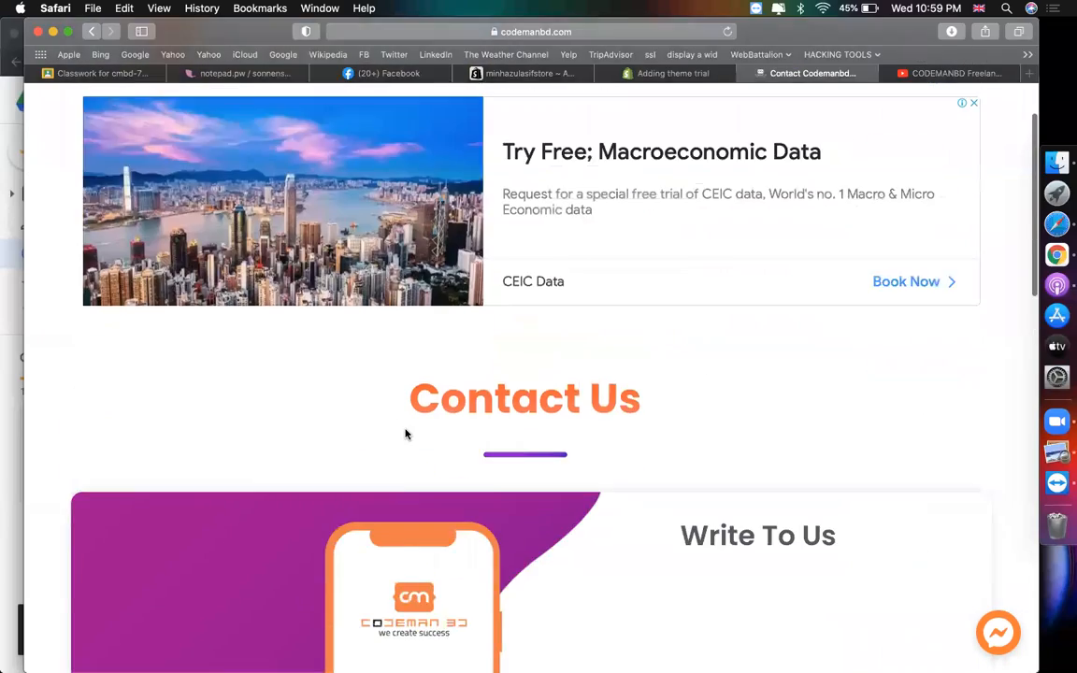
pyautogui.scroll(-5, 611, 397)
pyautogui.scroll(-5, 611, 397)
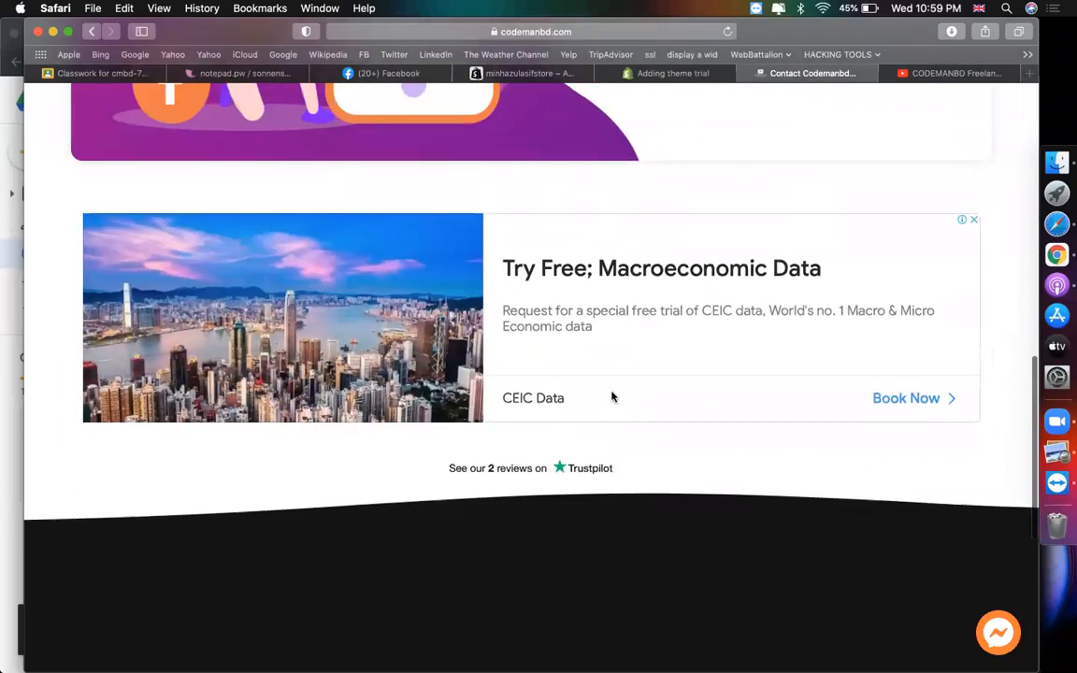
pyautogui.scroll(10, 613, 397)
pyautogui.click(509, 145)
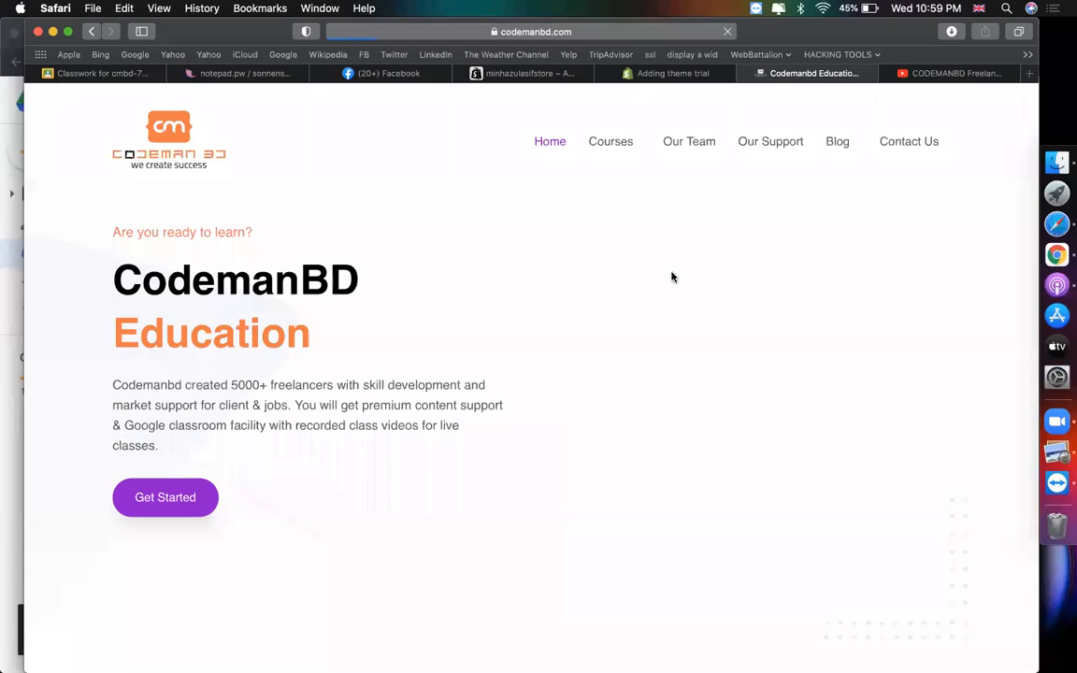
pyautogui.scroll(-5, 649, 322)
pyautogui.scroll(-10, 649, 323)
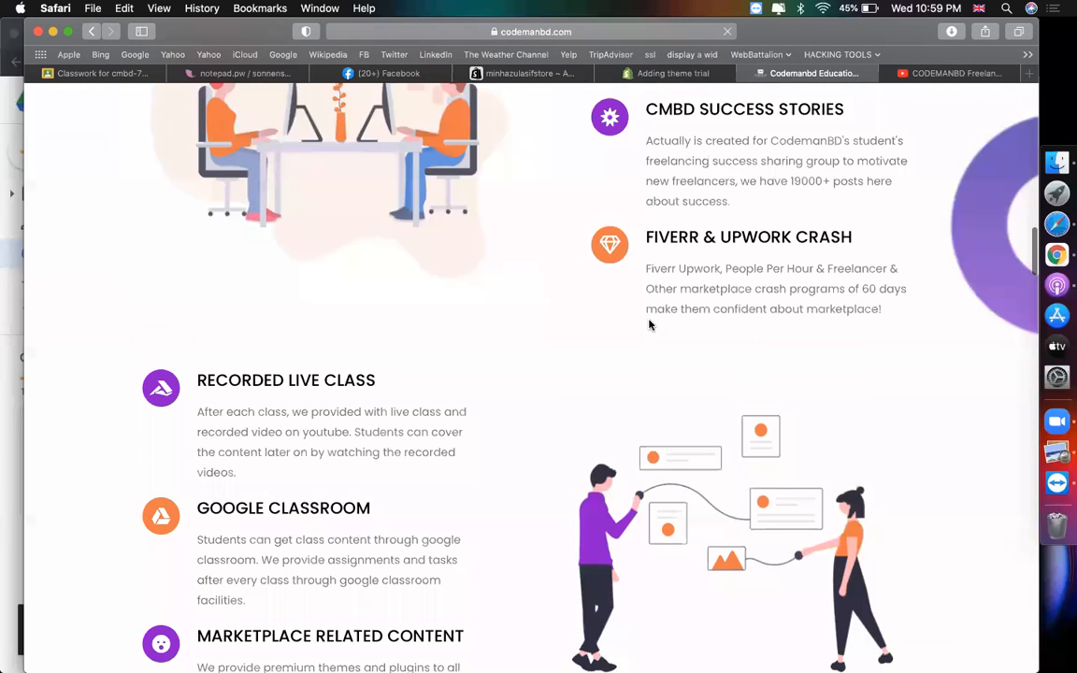
pyautogui.scroll(2, 648, 320)
# - Close the signup popup and copy the three feature blurbs from the home page
pyautogui.moveTo(881, 503); pyautogui.dragTo(640, 178)
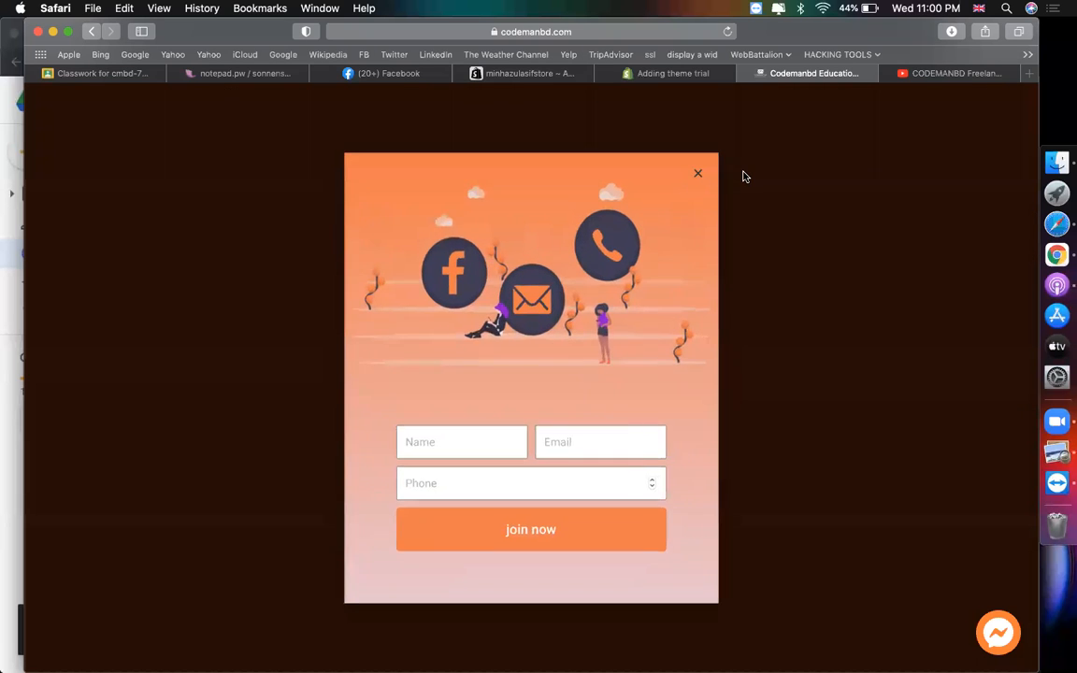
pyautogui.click(868, 245)
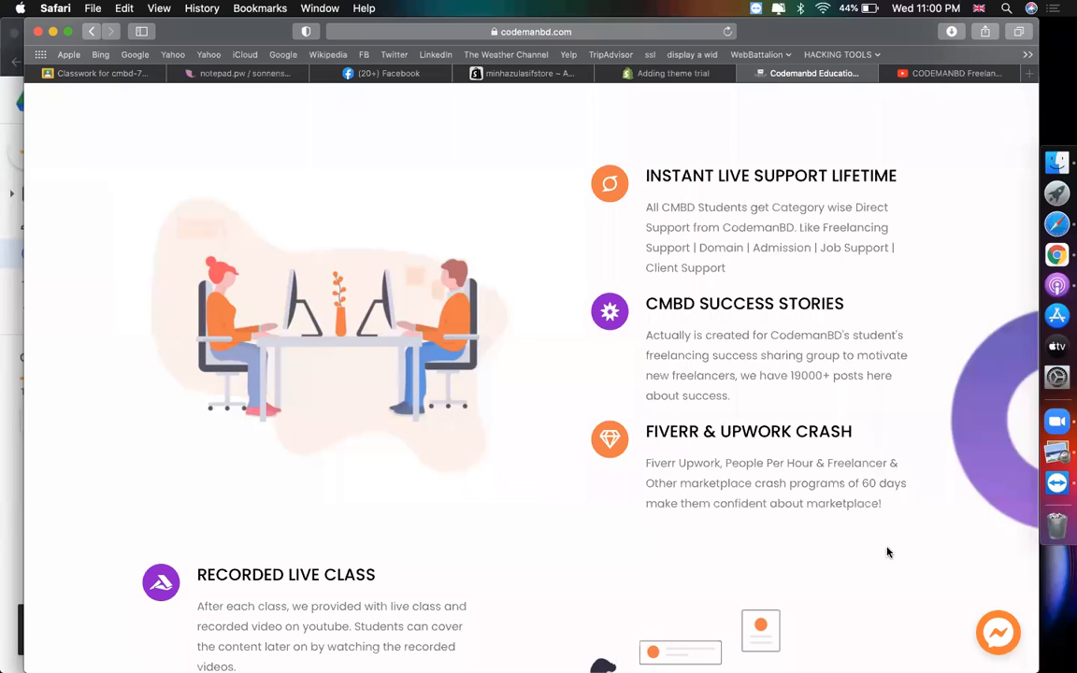
pyautogui.moveTo(893, 517); pyautogui.dragTo(670, 206)
pyautogui.click(864, 444)
pyautogui.moveTo(892, 508); pyautogui.dragTo(649, 180)
pyautogui.press('super+c')
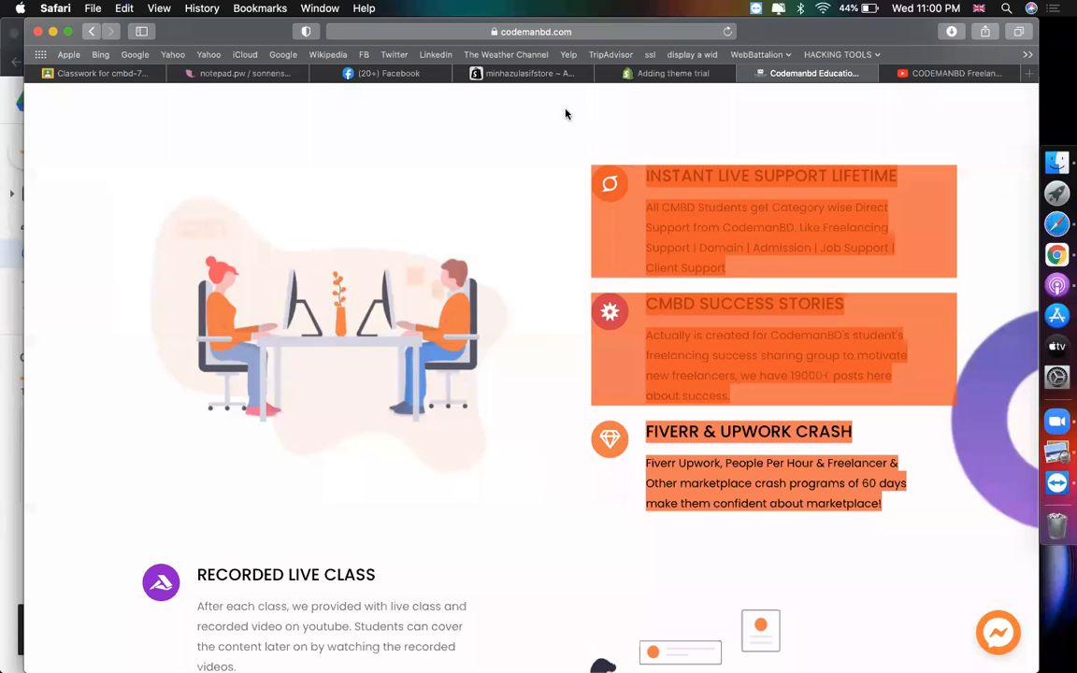
# - Paste the feature blurbs into the contact us page content, adding a new line after them
pyautogui.click(535, 75)
pyautogui.click(400, 371)
pyautogui.press('super+v')
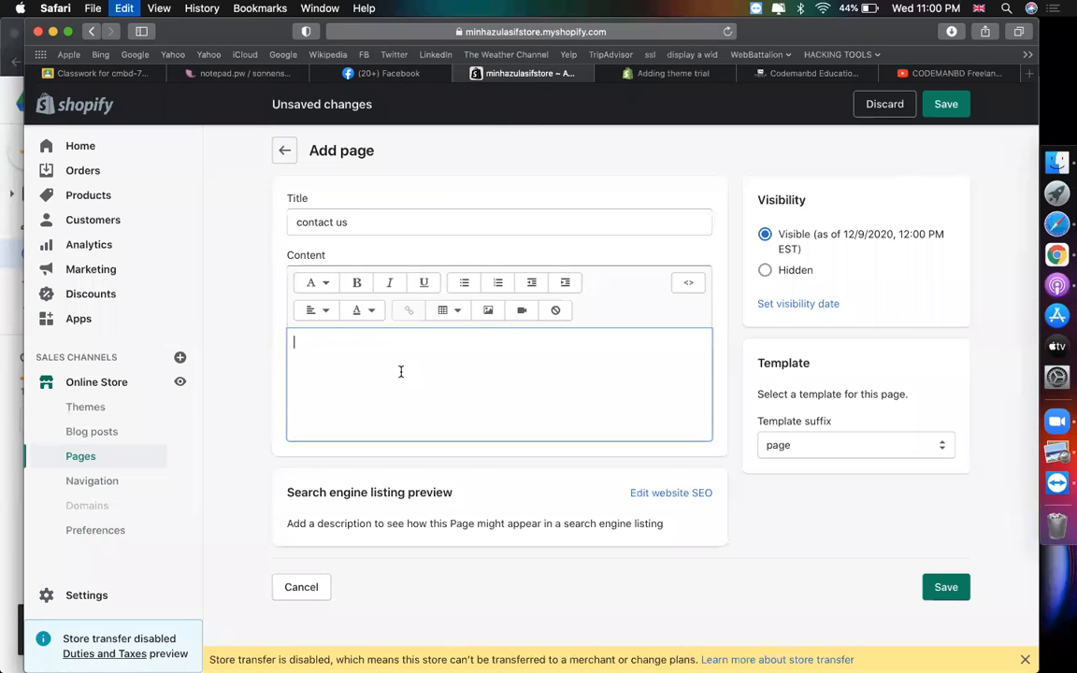
pyautogui.scroll(-1, 546, 440)
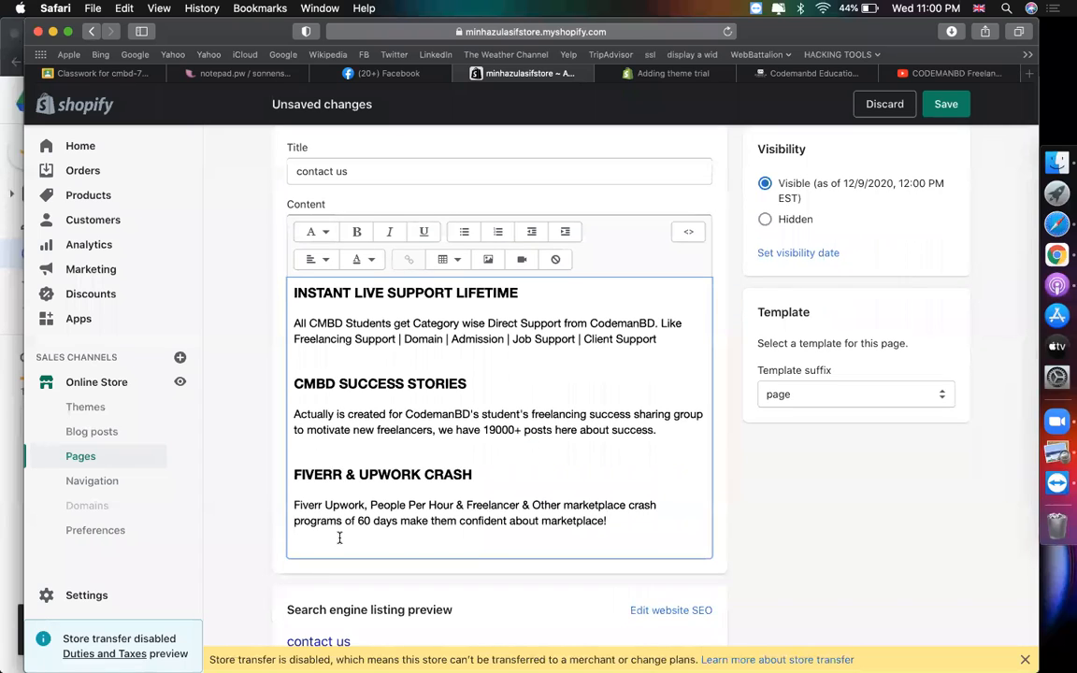
pyautogui.press('Return')
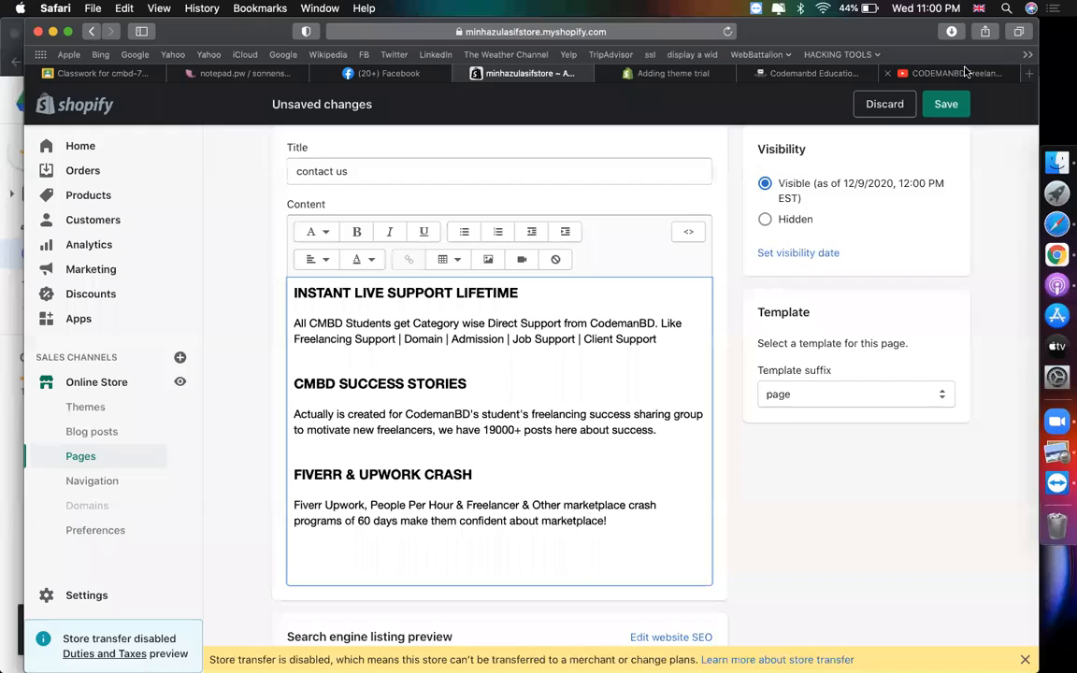
# - Open Google Maps and look up the CodemanBD Education, Tali office location
pyautogui.click(966, 72)
pyautogui.click(543, 32)
pyautogui.write('maps.google.com')
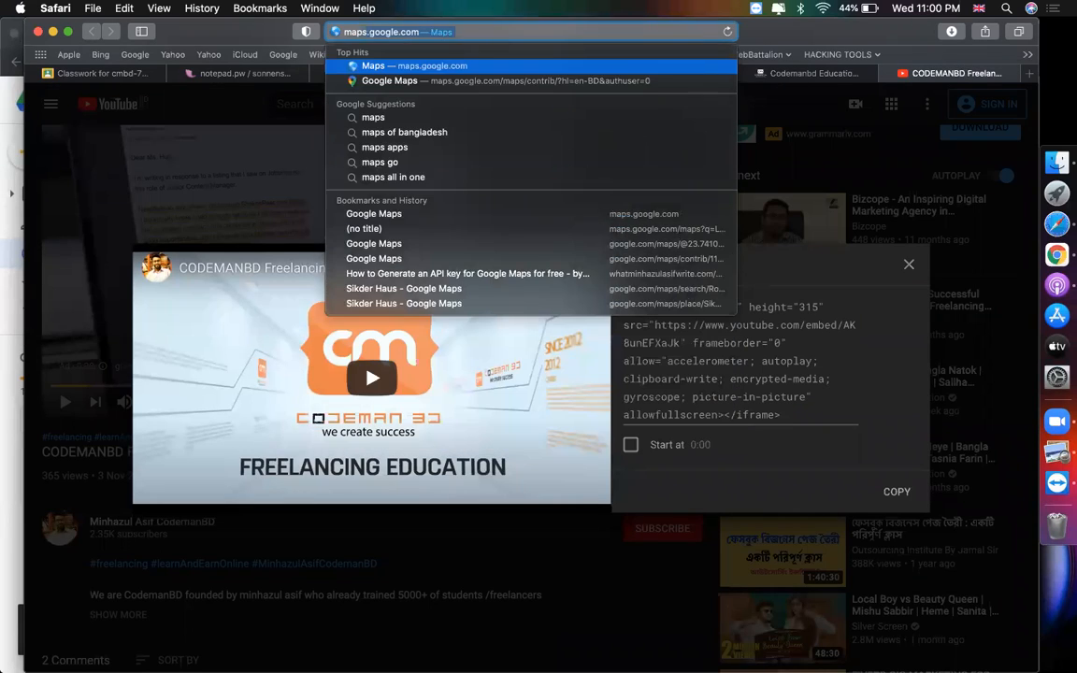
pyautogui.press('Return')
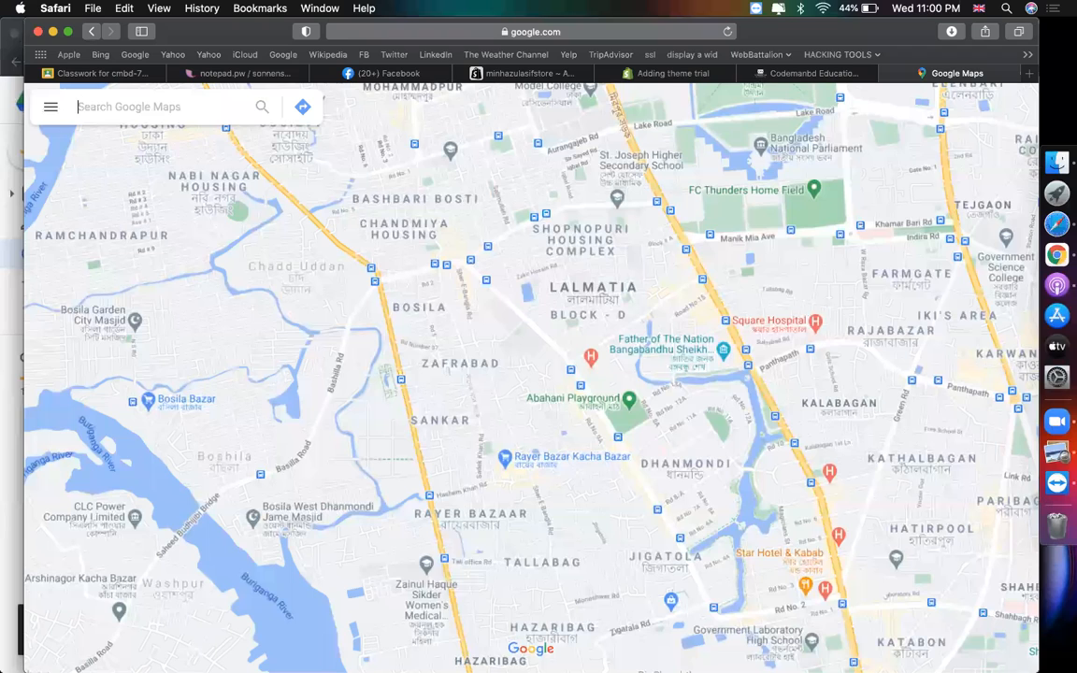
pyautogui.write('codem')
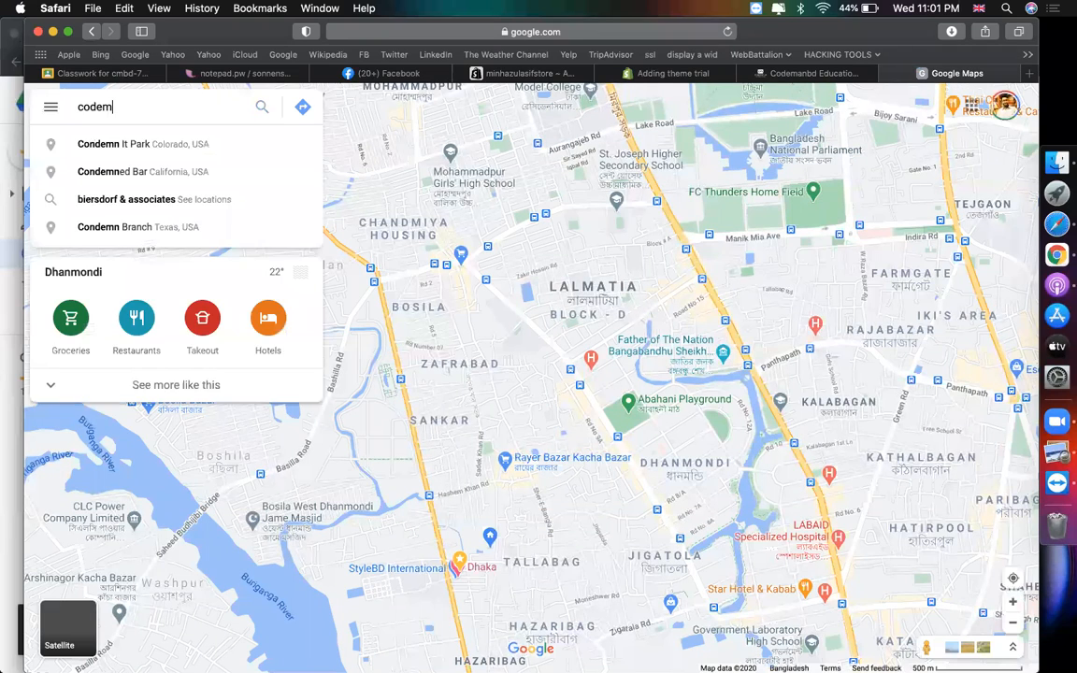
pyautogui.write('a')
pyautogui.press('Down')
pyautogui.press('Return')
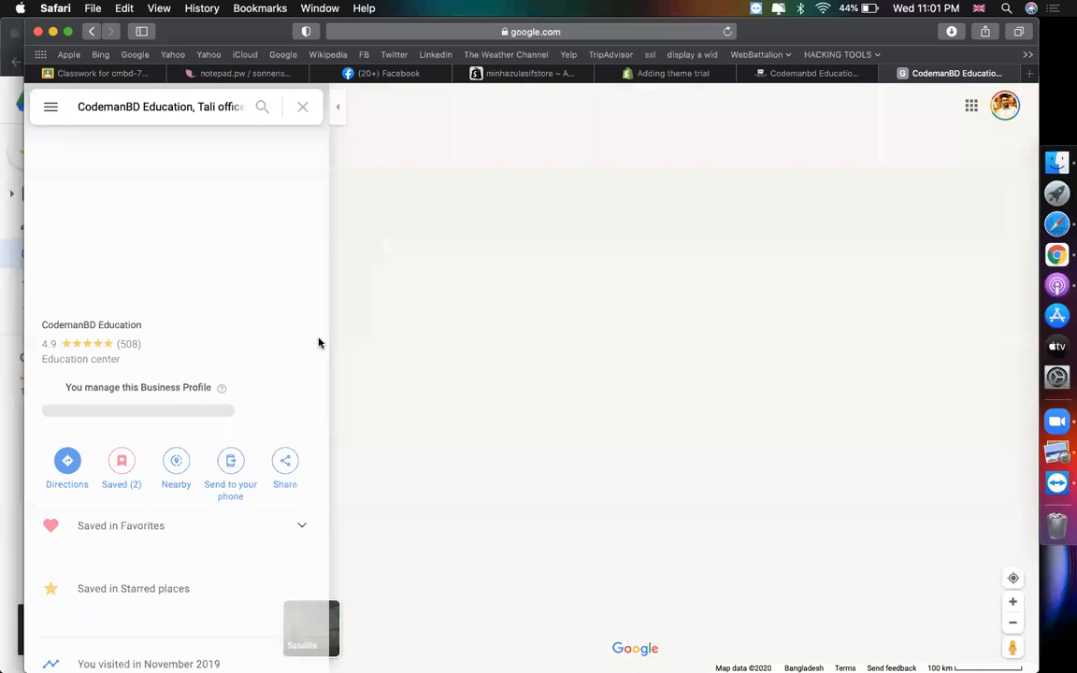
# - Copy the location's Embed a map HTML and return to the contact us editor
pyautogui.scroll(-2, 300, 371)
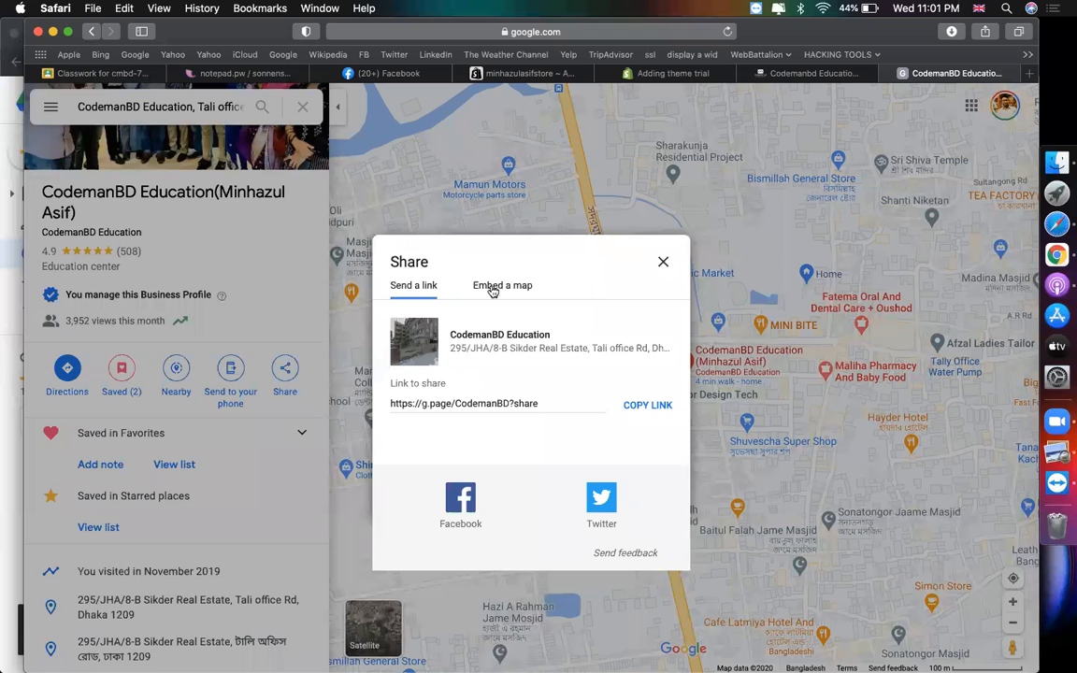
pyautogui.click(496, 286)
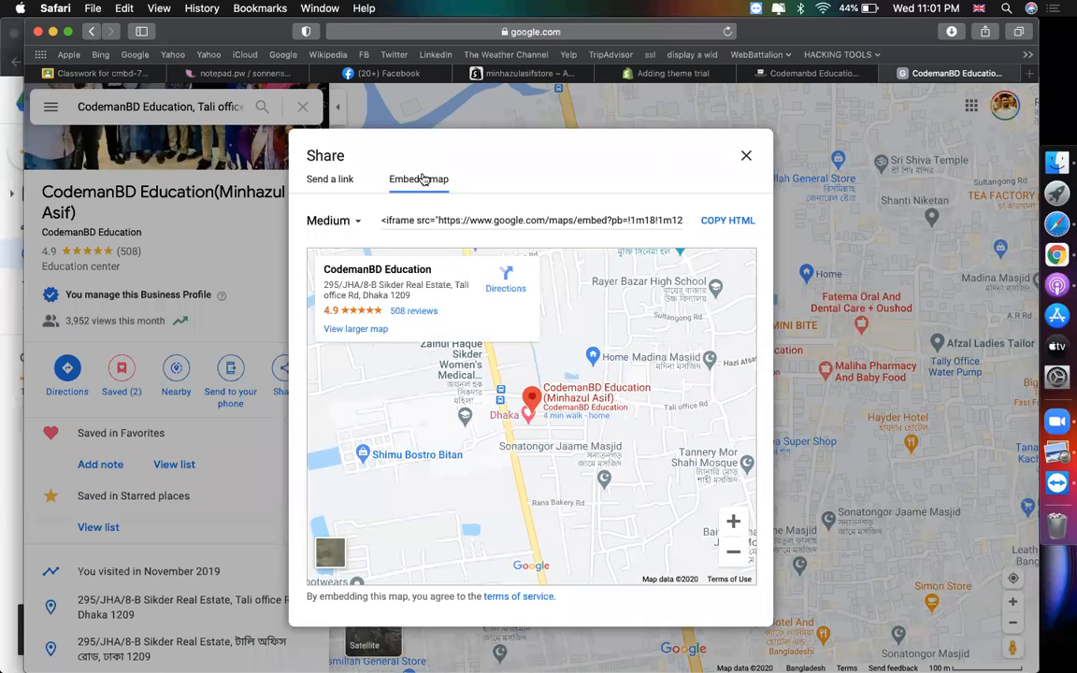
pyautogui.click(727, 221)
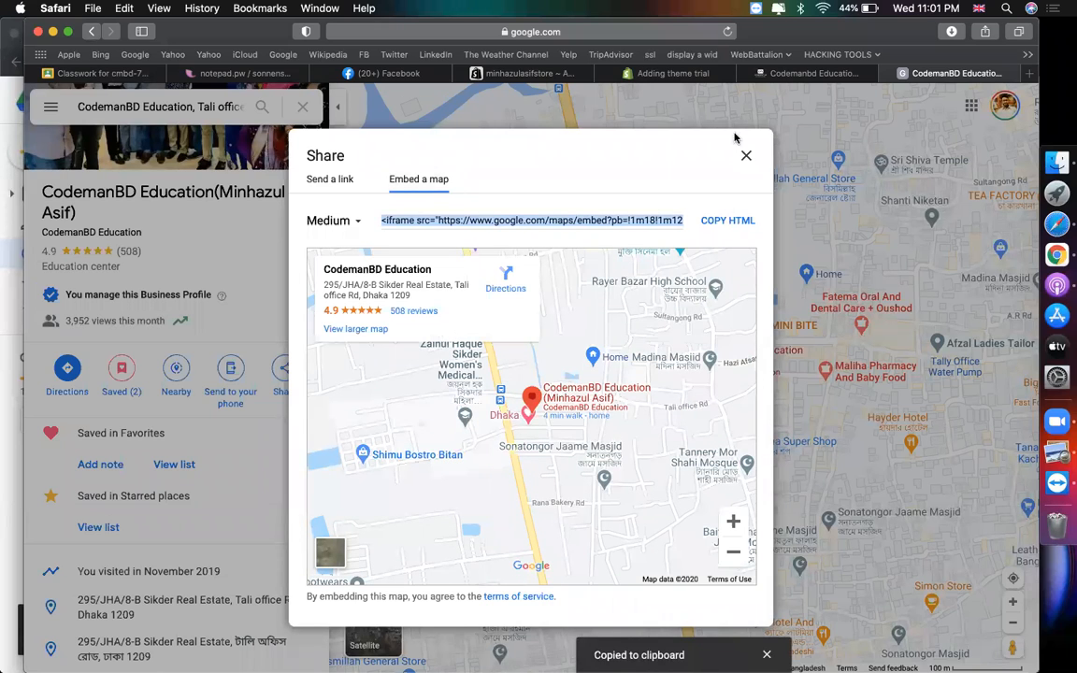
pyautogui.click(557, 75)
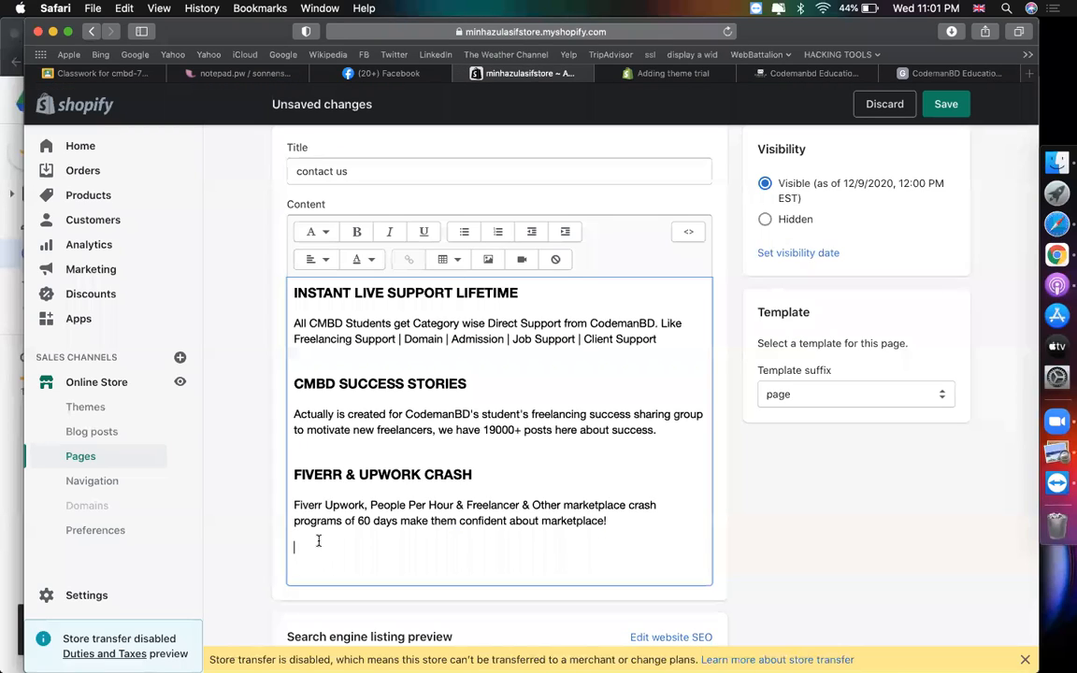
# - In the content's HTML view, paste the map iframe code at the end
pyautogui.click(295, 545)
pyautogui.click(688, 232)
pyautogui.scroll(-5, 517, 432)
pyautogui.scroll(-5, 505, 411)
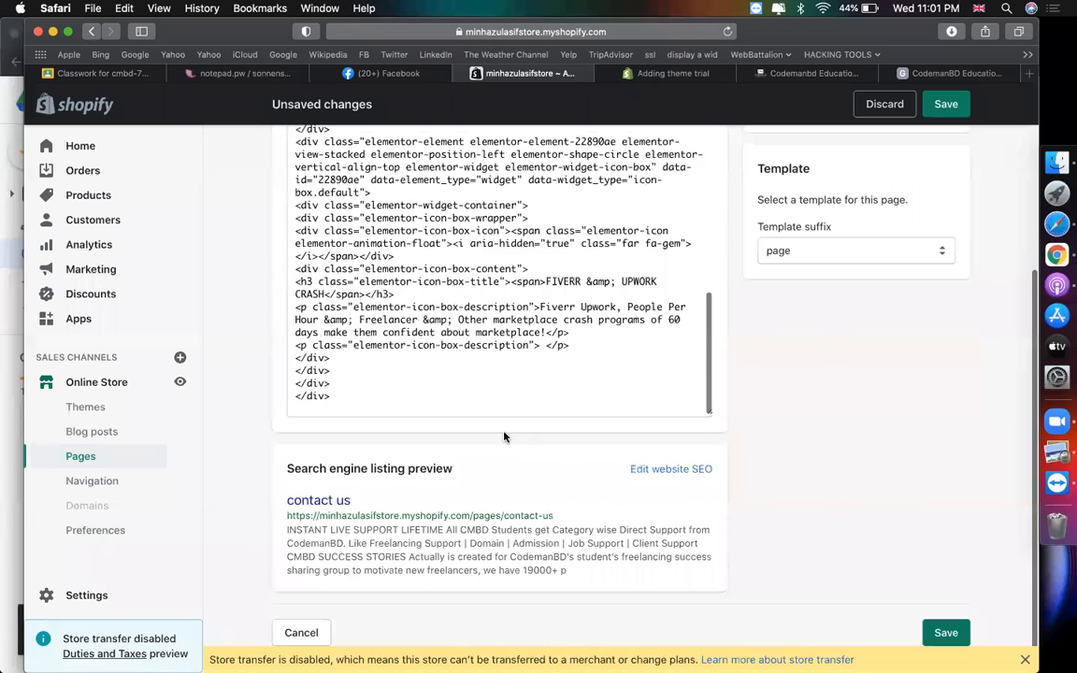
pyautogui.press('super+v')
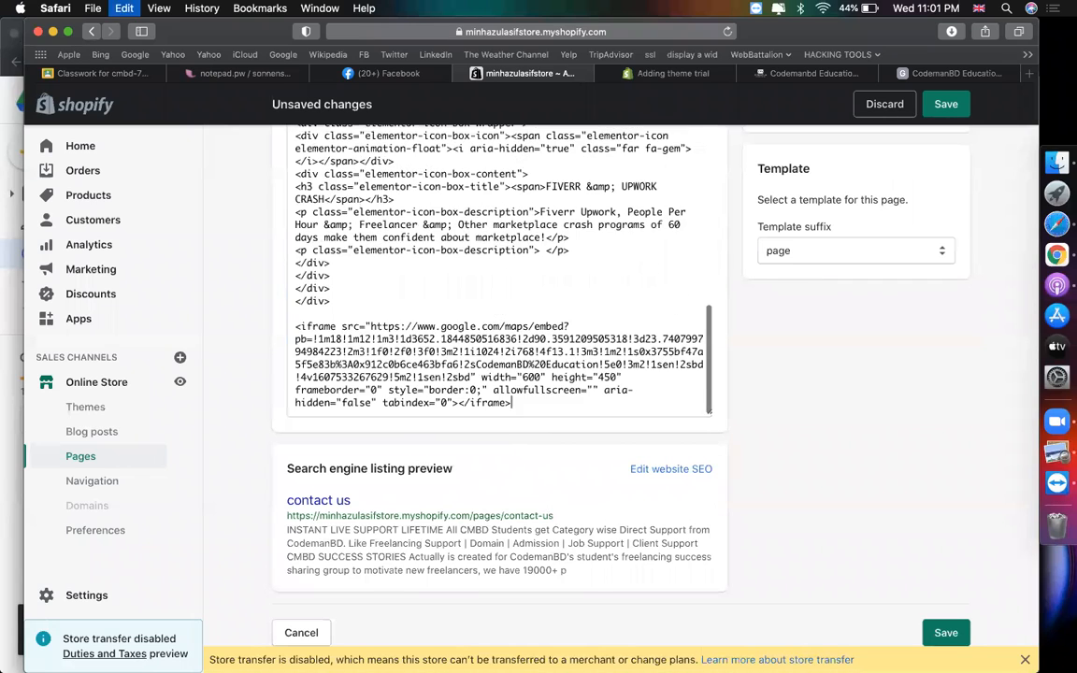
# - Switch back to rich text, check the embedded map, and save the contact us page
pyautogui.scroll(3, 500, 280)
pyautogui.scroll(2, 769, 436)
pyautogui.scroll(2, 769, 437)
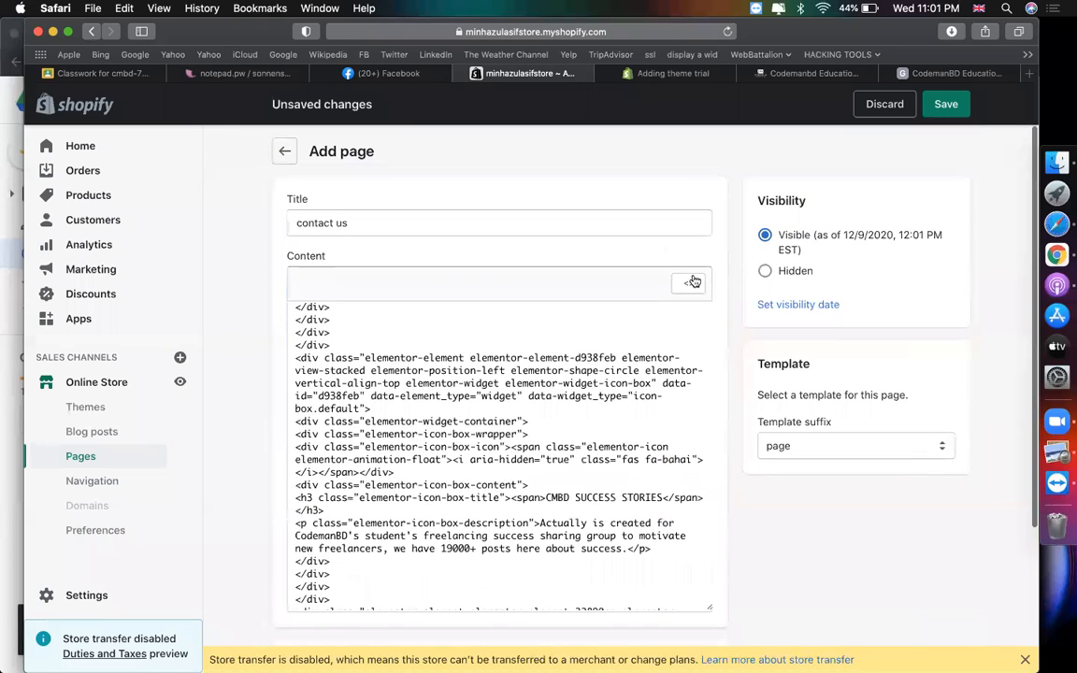
pyautogui.click(689, 282)
pyautogui.scroll(-5, 498, 556)
pyautogui.scroll(-2, 498, 556)
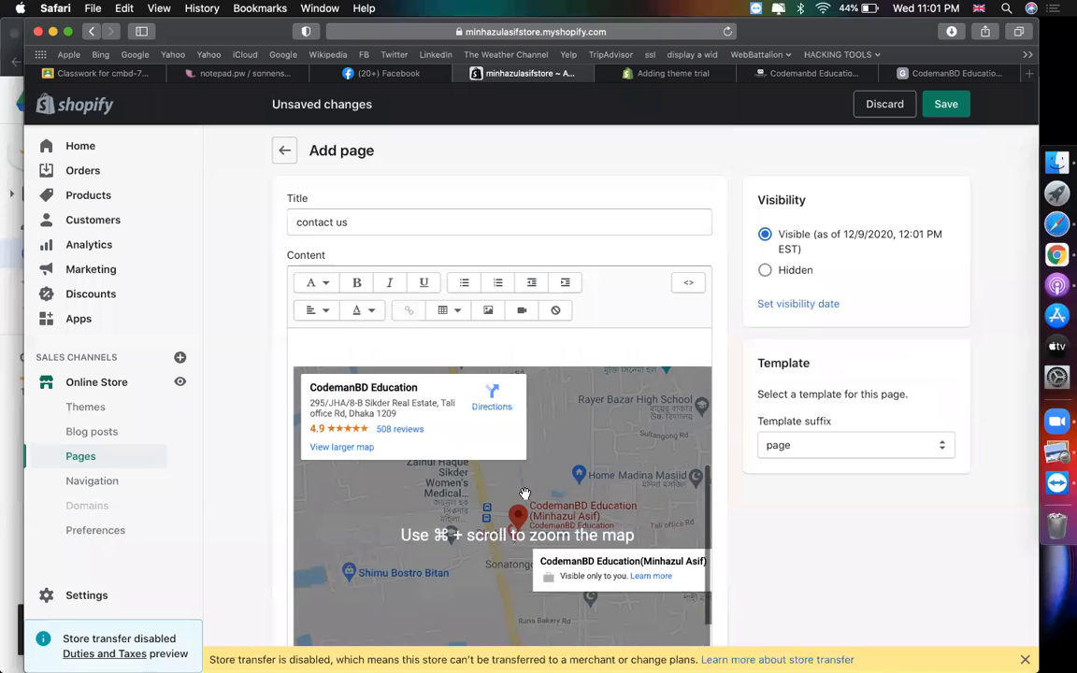
pyautogui.scroll(-5, 532, 430)
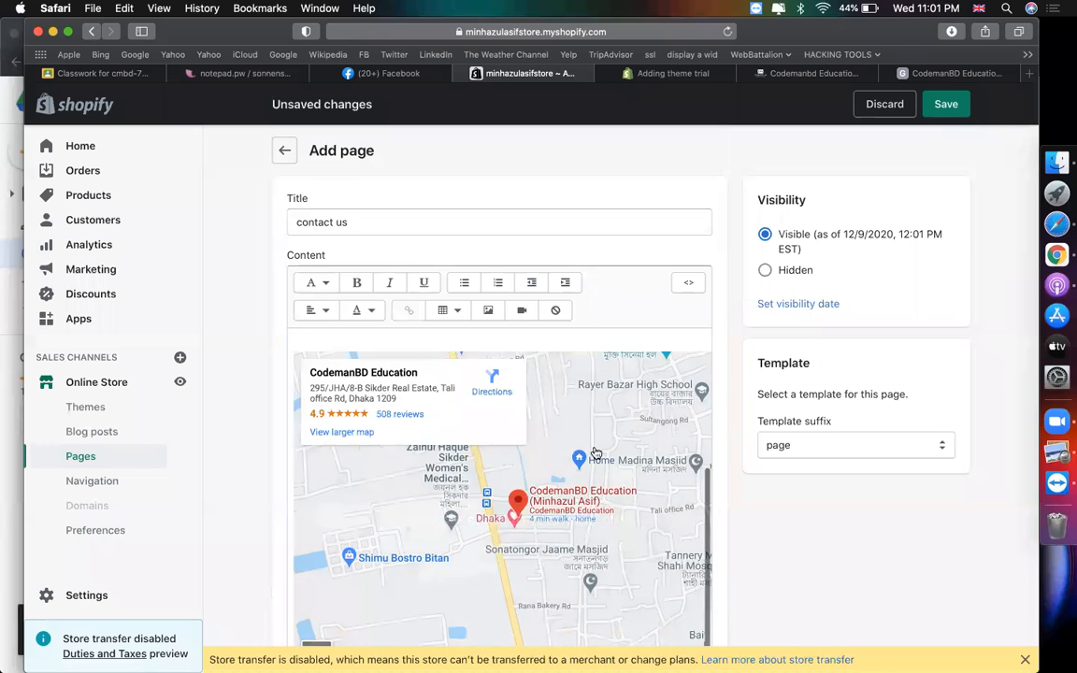
pyautogui.scroll(3, 504, 393)
pyautogui.scroll(4, 864, 329)
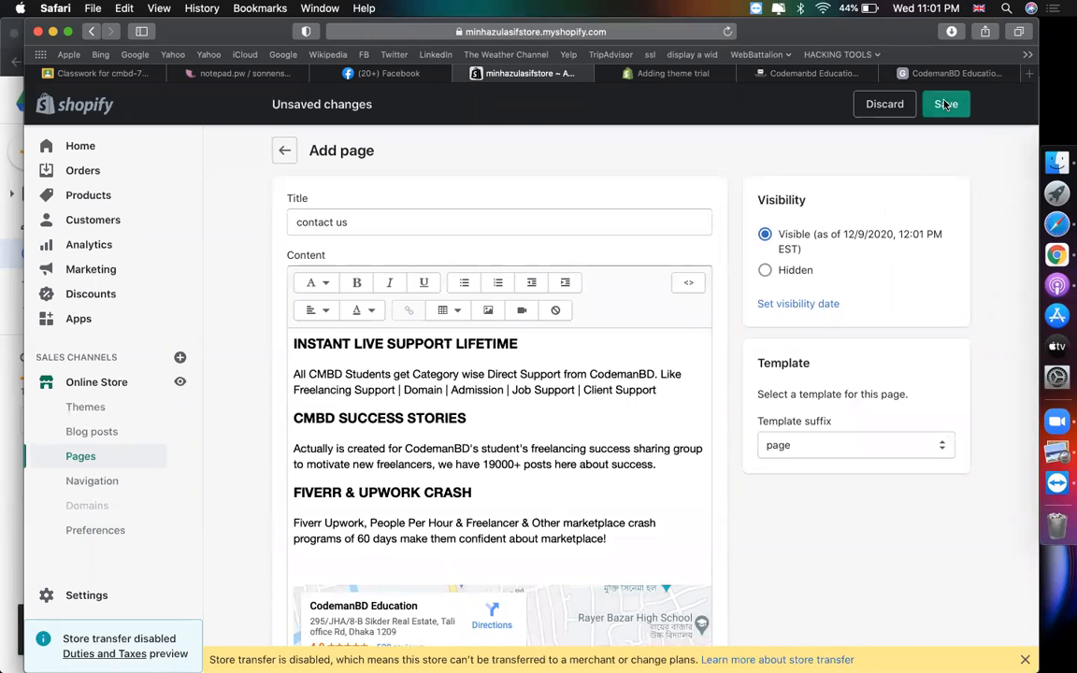
pyautogui.click(945, 105)
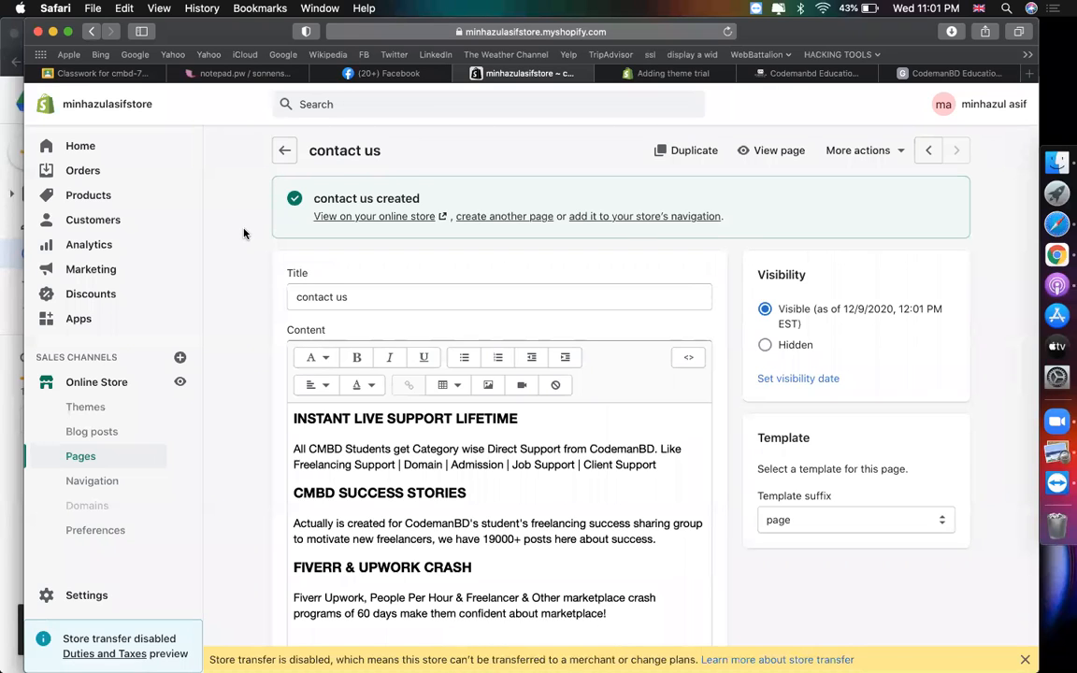
# - Set the SEO page title to 'Contact Us - ' followed by the owner's name
pyautogui.scroll(-5, 244, 233)
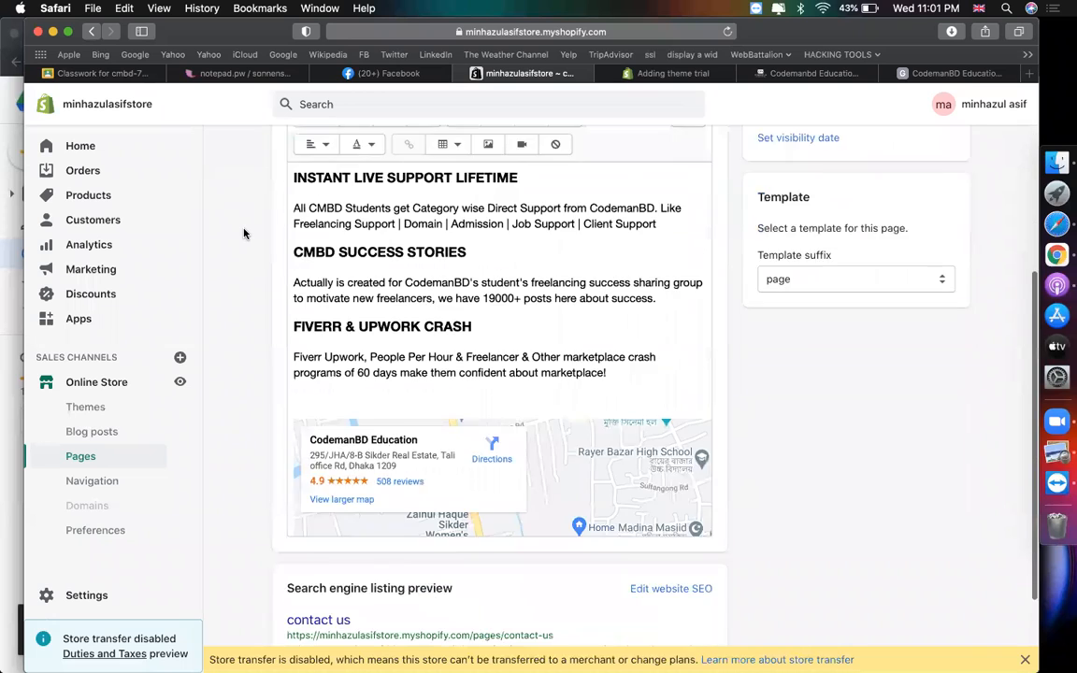
pyautogui.scroll(-2, 446, 280)
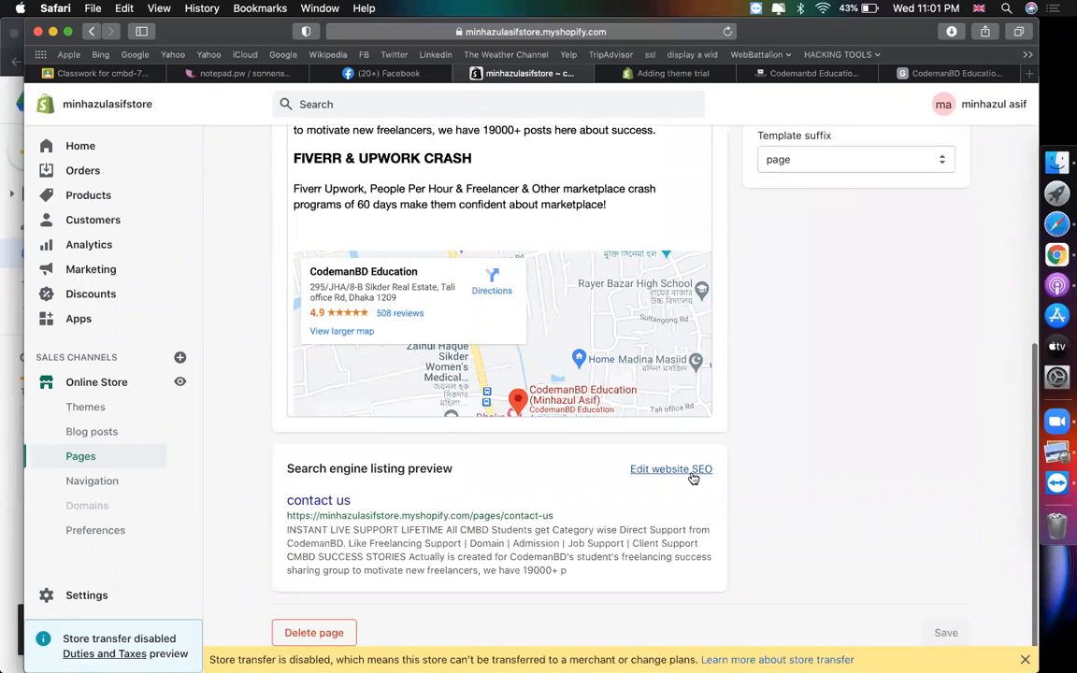
pyautogui.click(693, 470)
pyautogui.scroll(-3, 555, 453)
pyautogui.click(477, 459)
pyautogui.write('Contact Us - Mina')
pyautogui.press('BackSpace')
pyautogui.write('hazul asif')
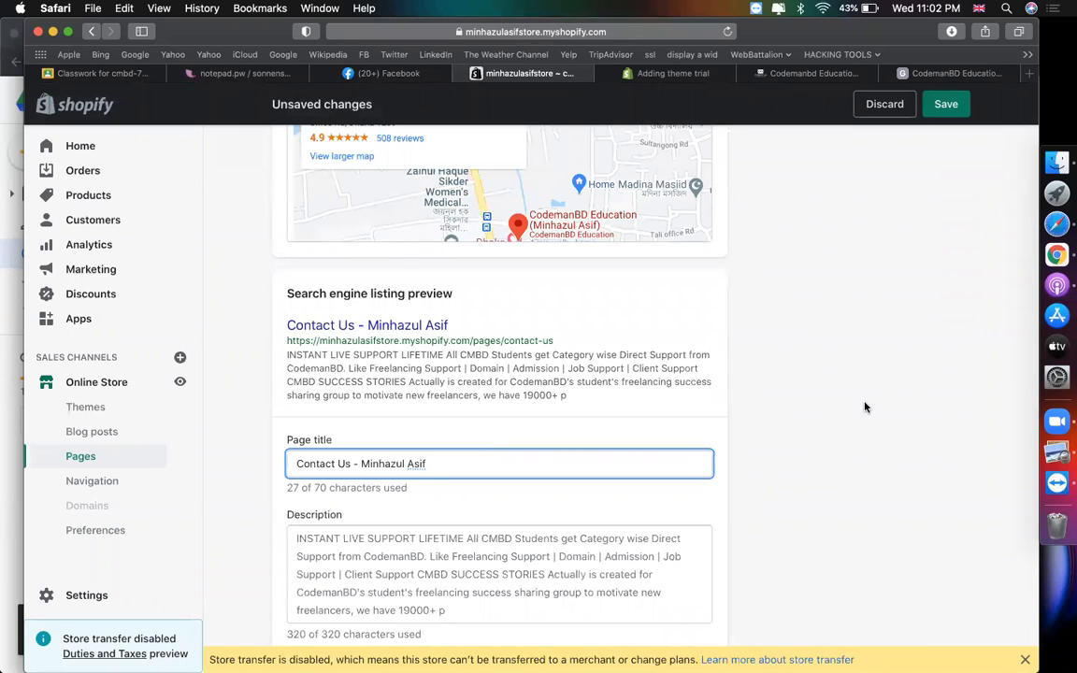
# - Select the search listing description and save the page
pyautogui.scroll(-2, 864, 407)
pyautogui.click(502, 551)
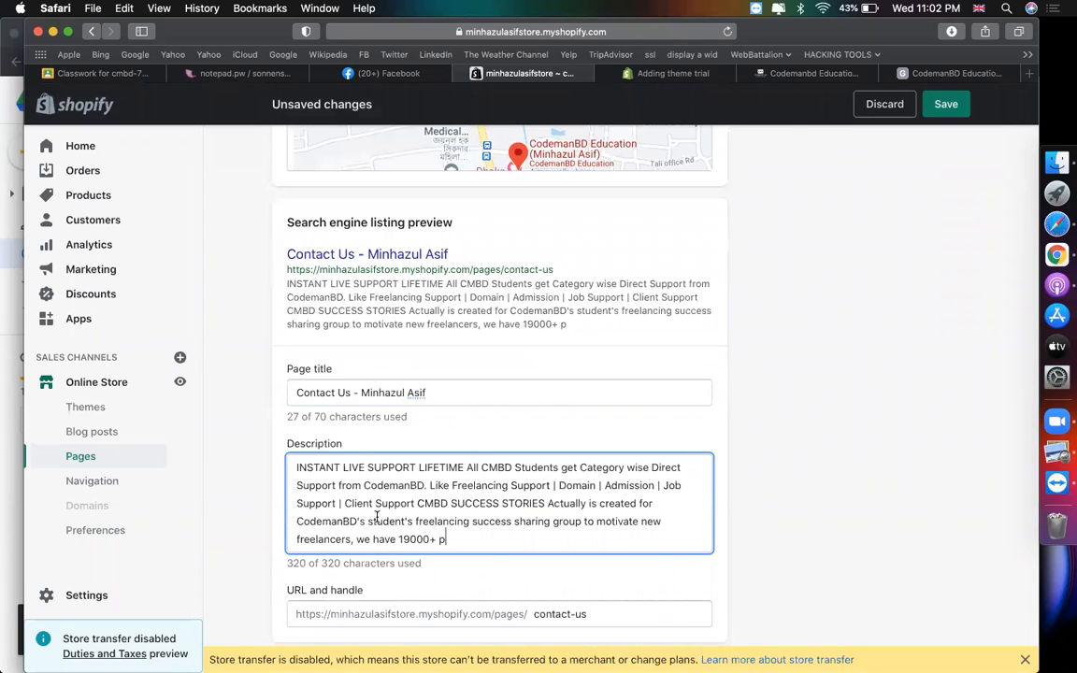
pyautogui.press('super+a')
pyautogui.press('super+s')
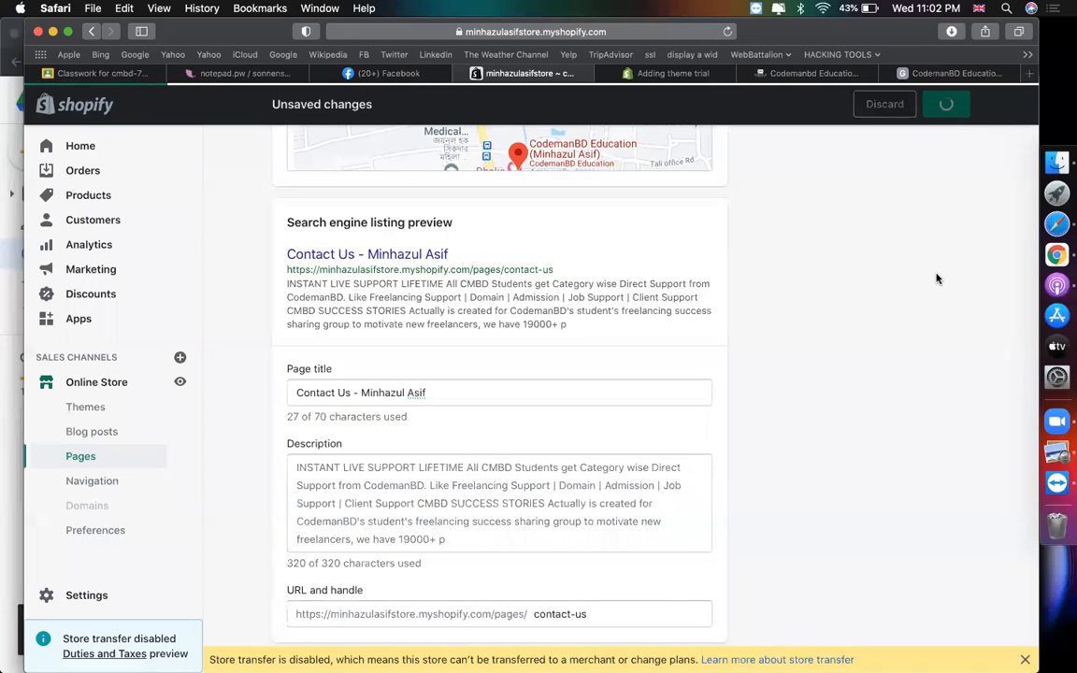
pyautogui.scroll(-1, 938, 279)
pyautogui.scroll(8, 937, 279)
pyautogui.scroll(-4, 938, 278)
pyautogui.scroll(-4, 938, 278)
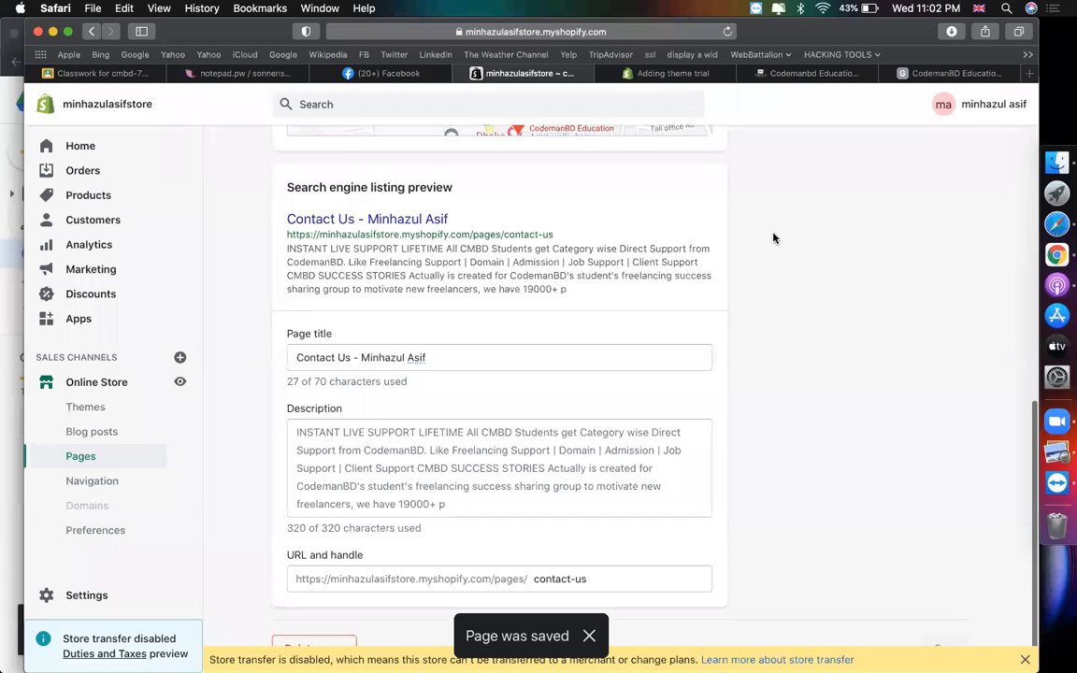
pyautogui.scroll(8, 770, 235)
# - Replace the search description with a line naming the owner as the founder of codemanbd
pyautogui.scroll(-8, 484, 424)
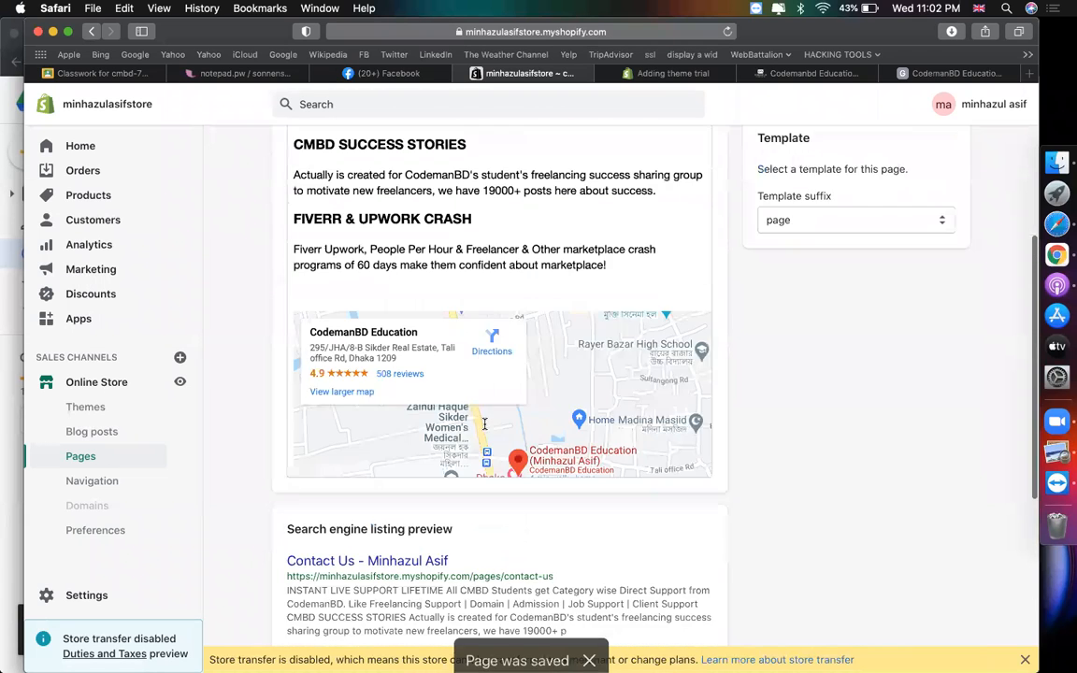
pyautogui.scroll(1, 404, 384)
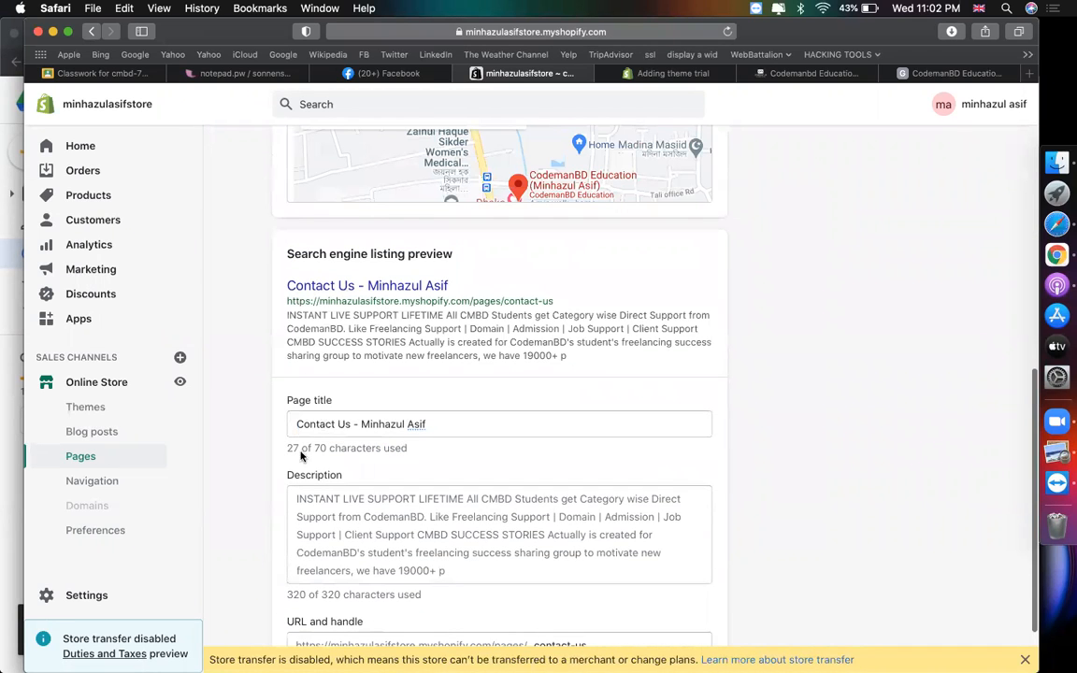
pyautogui.moveTo(431, 419); pyautogui.dragTo(142, 410)
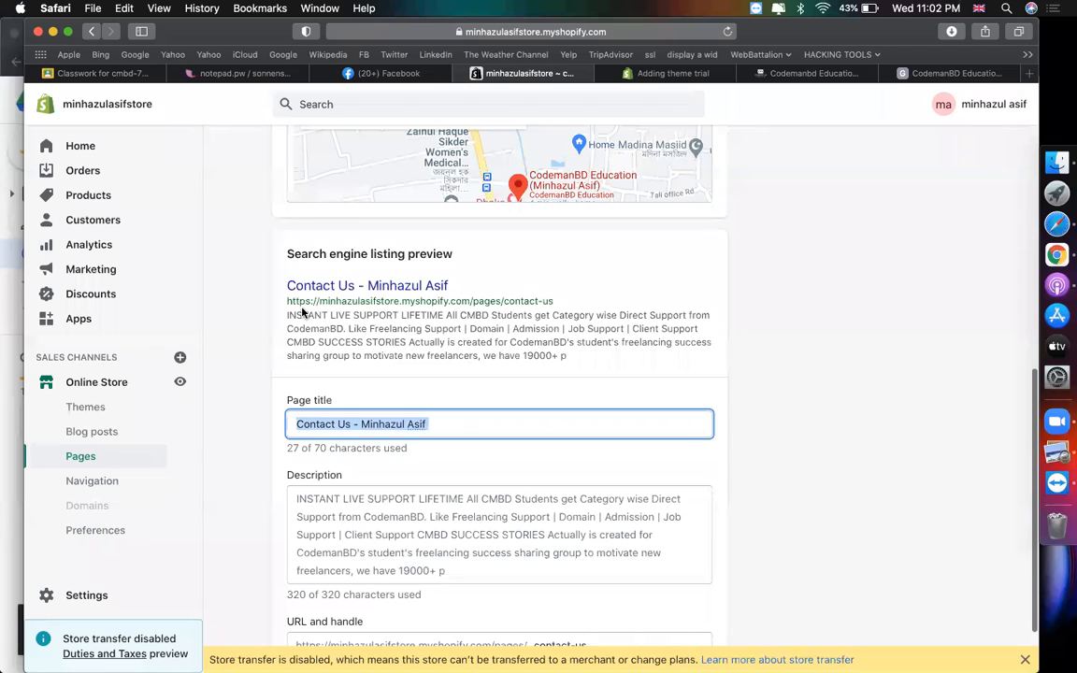
pyautogui.moveTo(571, 359); pyautogui.dragTo(275, 315)
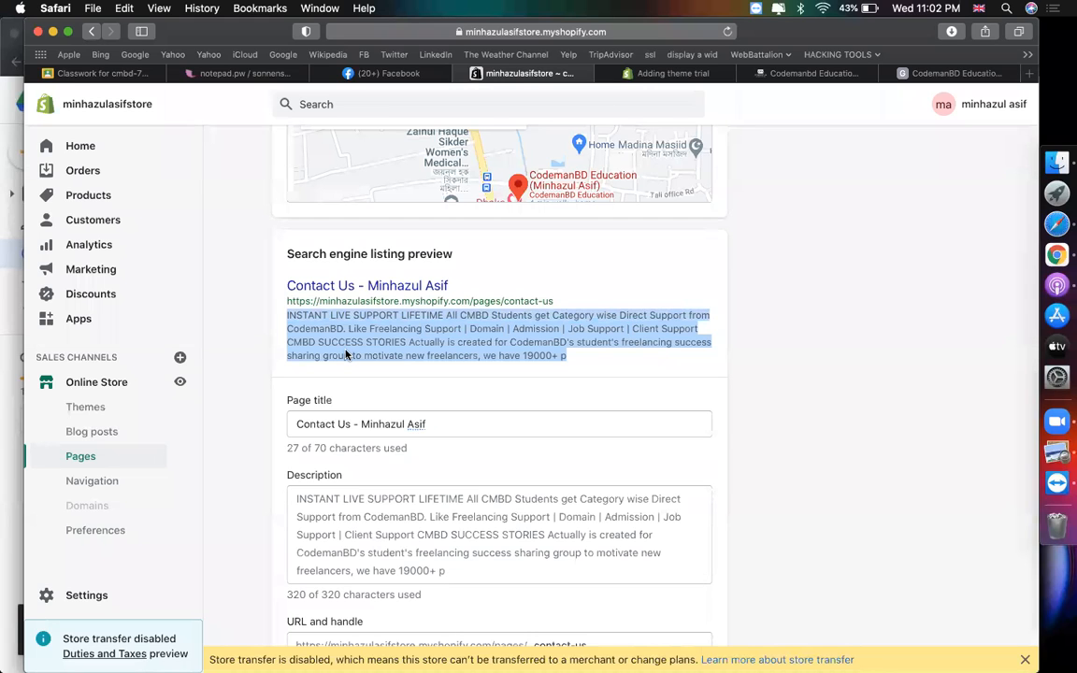
pyautogui.scroll(-2, 426, 423)
pyautogui.click(445, 488)
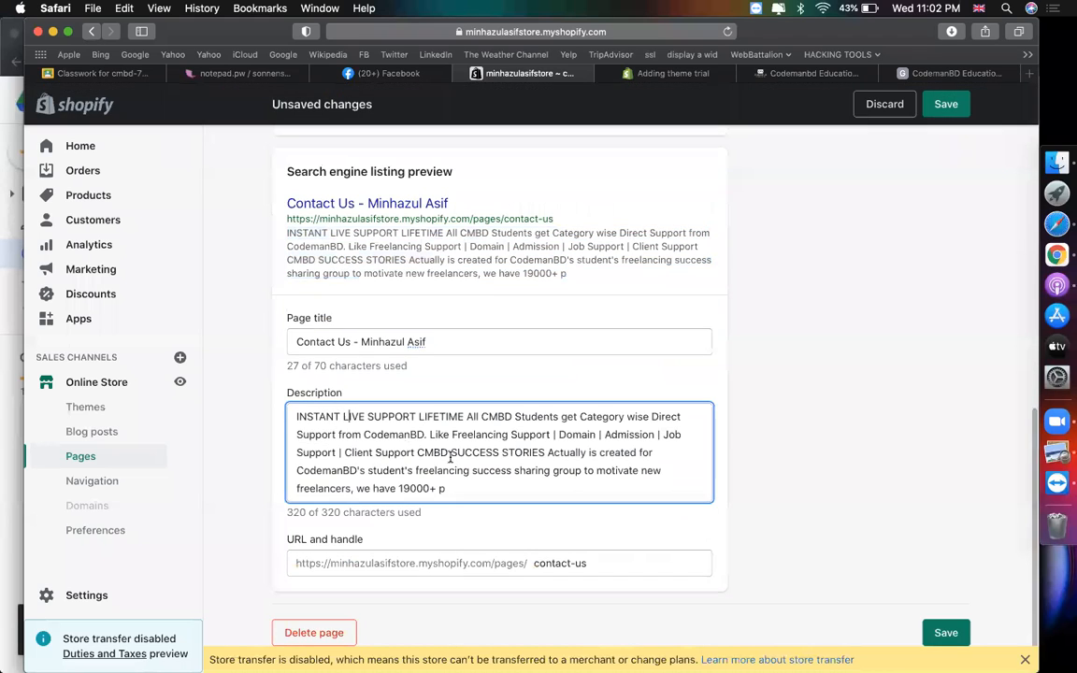
pyautogui.moveTo(445, 488); pyautogui.dragTo(299, 408)
pyautogui.write('Min')
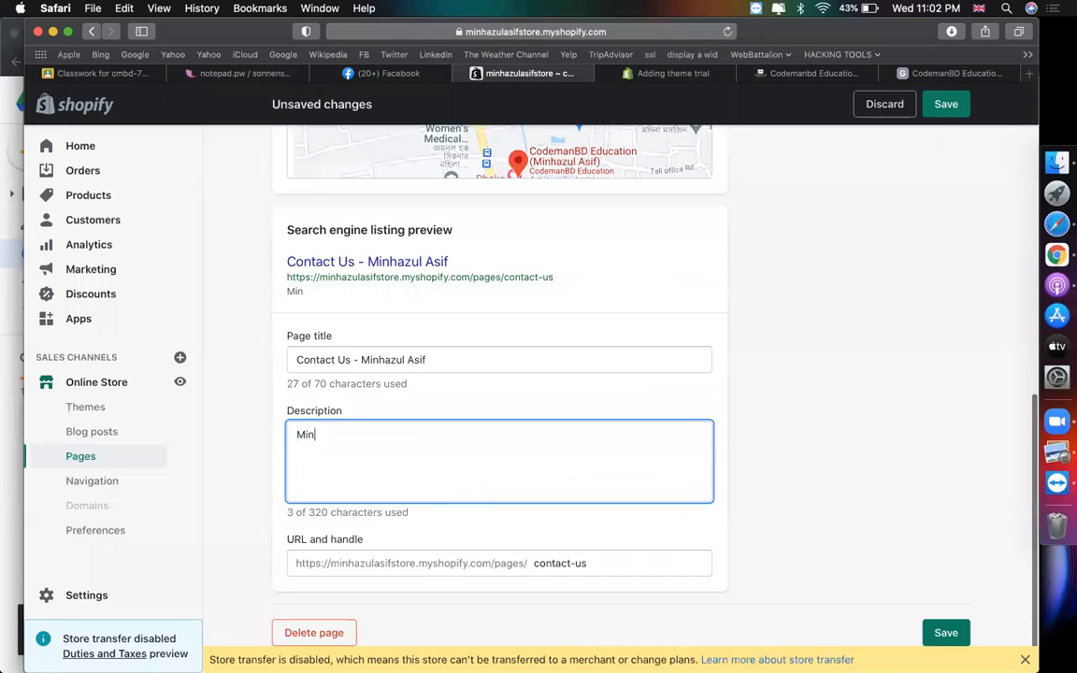
pyautogui.write('hazul Asif ')
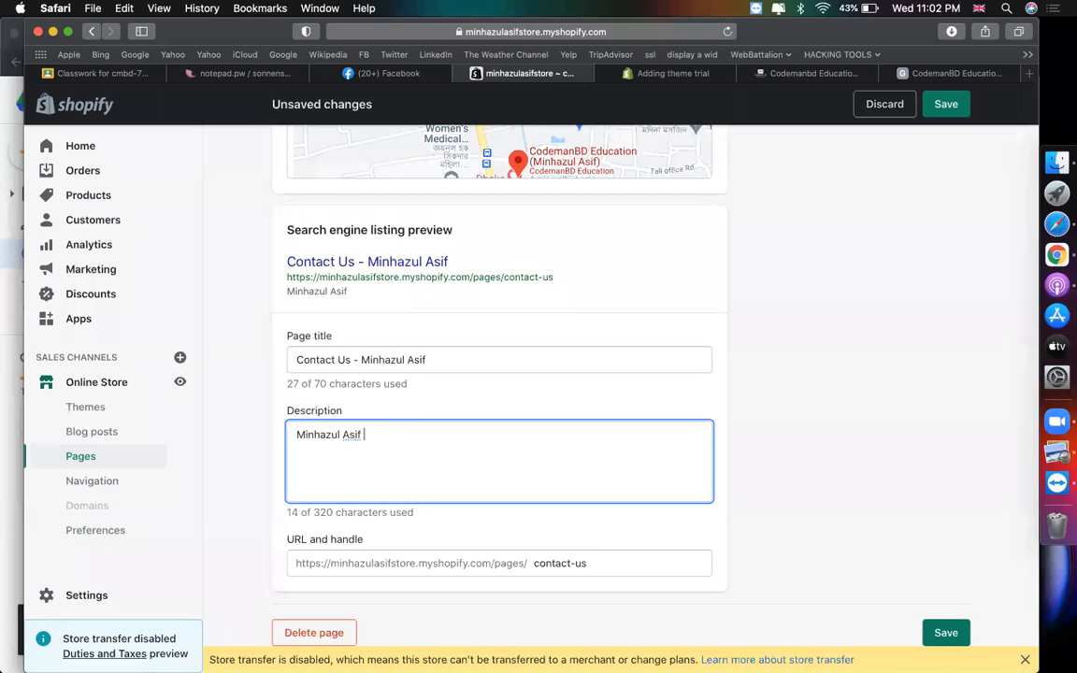
pyautogui.write('is the found')
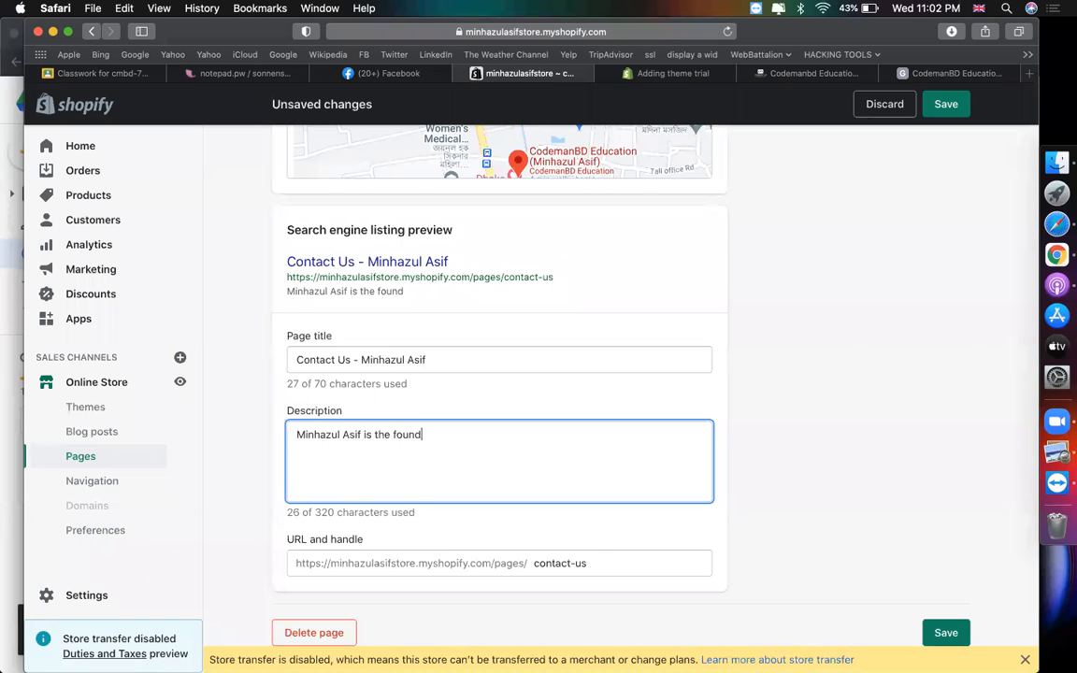
pyautogui.write('er of codemanbd')
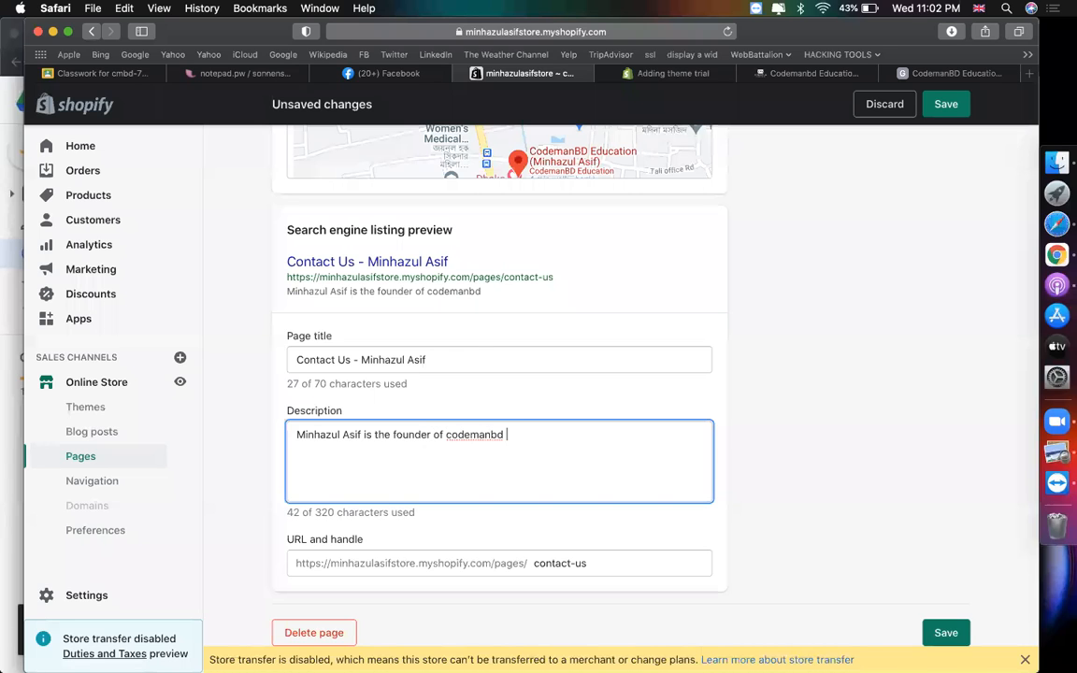
# - Check the updated search preview and save the contact us page
pyautogui.scroll(2, 474, 344)
pyautogui.moveTo(290, 352); pyautogui.dragTo(499, 354)
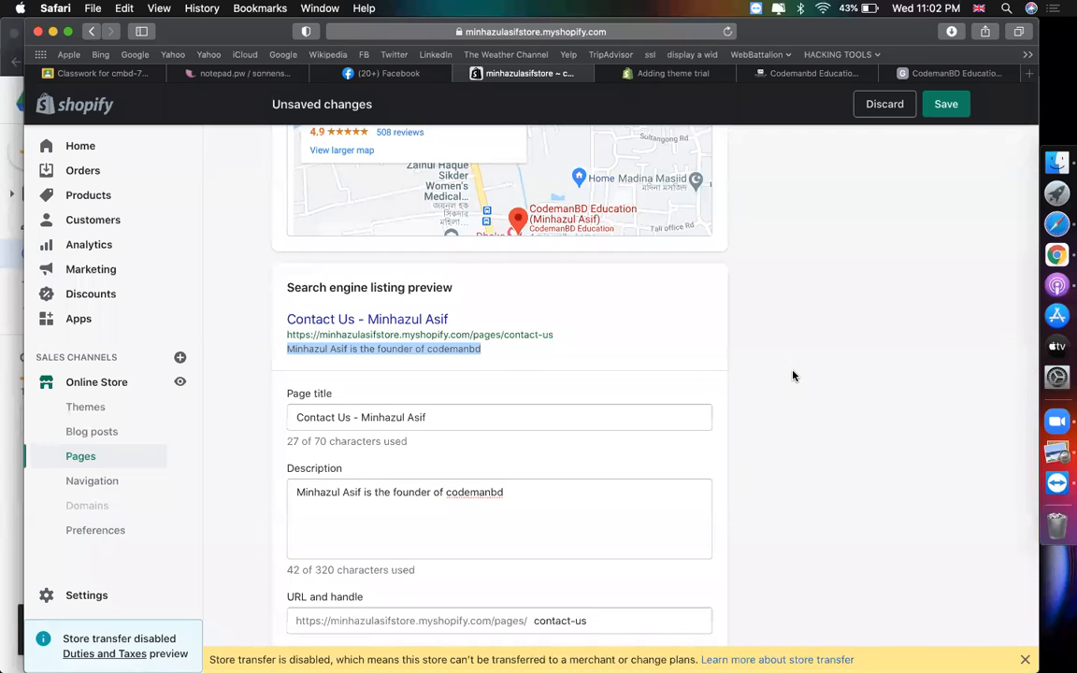
pyautogui.scroll(1, 768, 358)
pyautogui.click(945, 104)
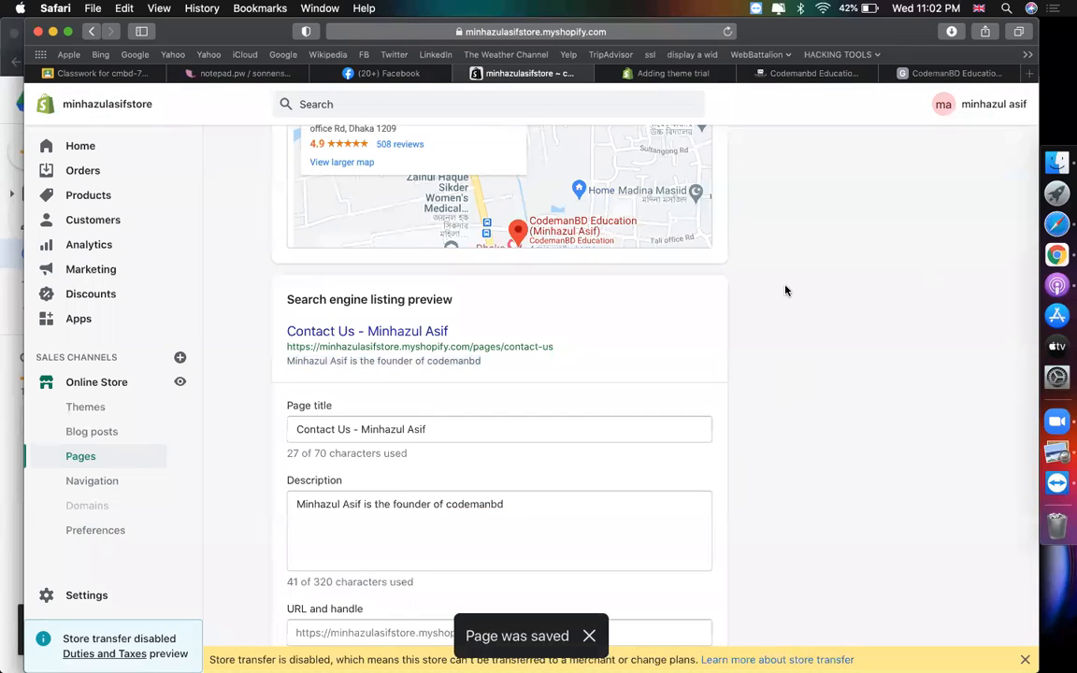
pyautogui.click(96, 484)
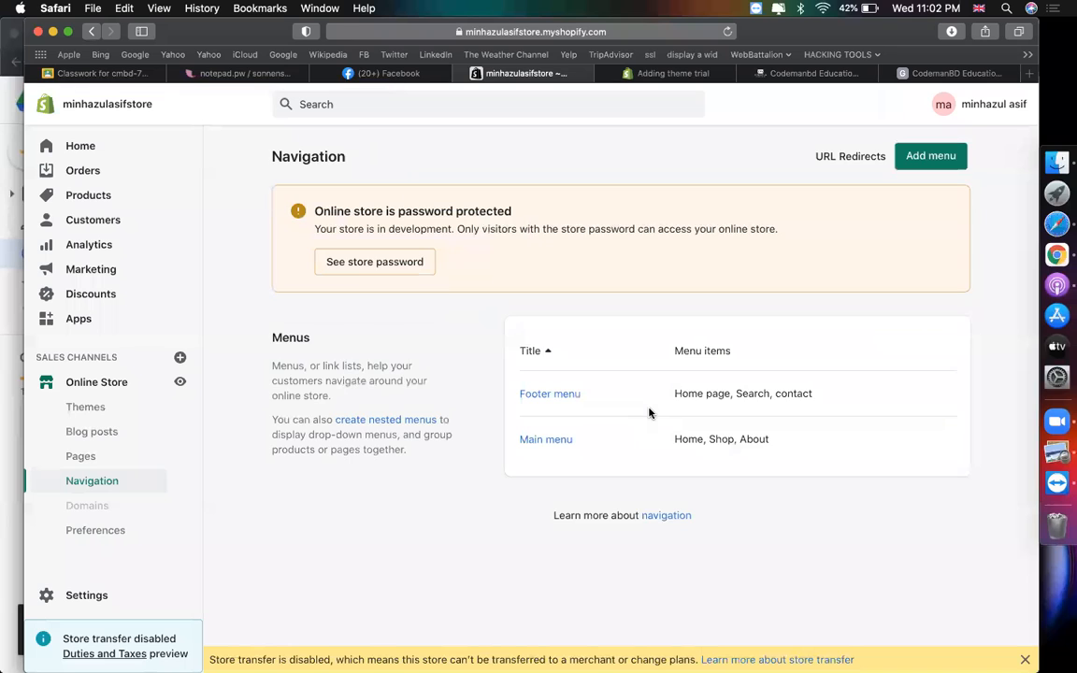
# - In the Main menu, delete the About item and add a link to the about us page
pyautogui.click(550, 440)
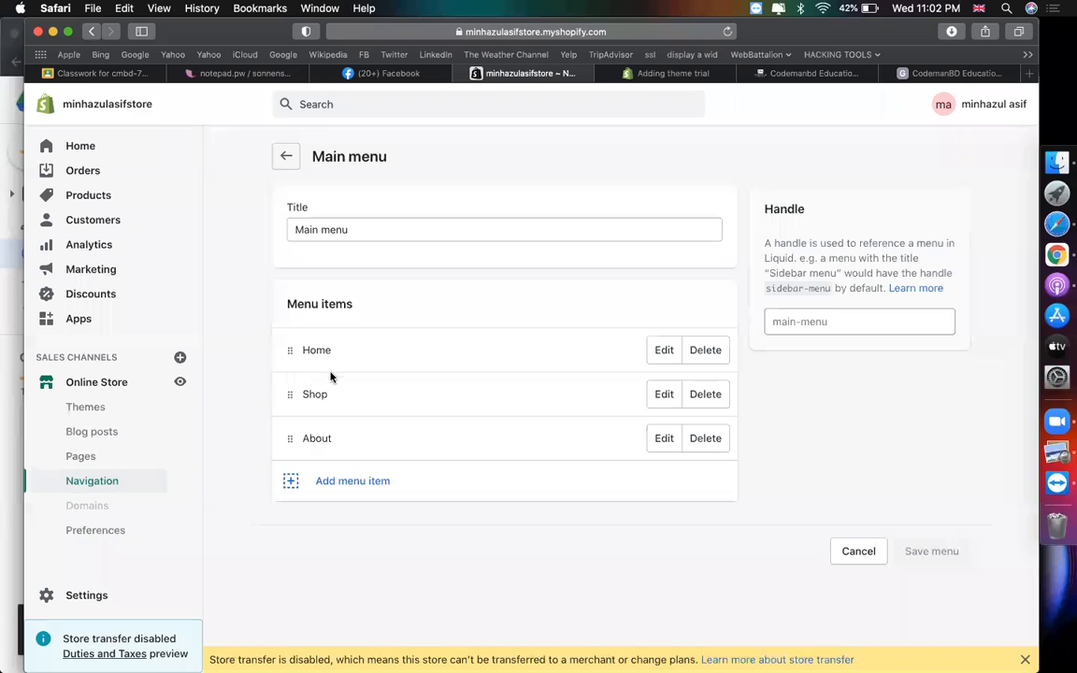
pyautogui.click(705, 439)
pyautogui.click(717, 278)
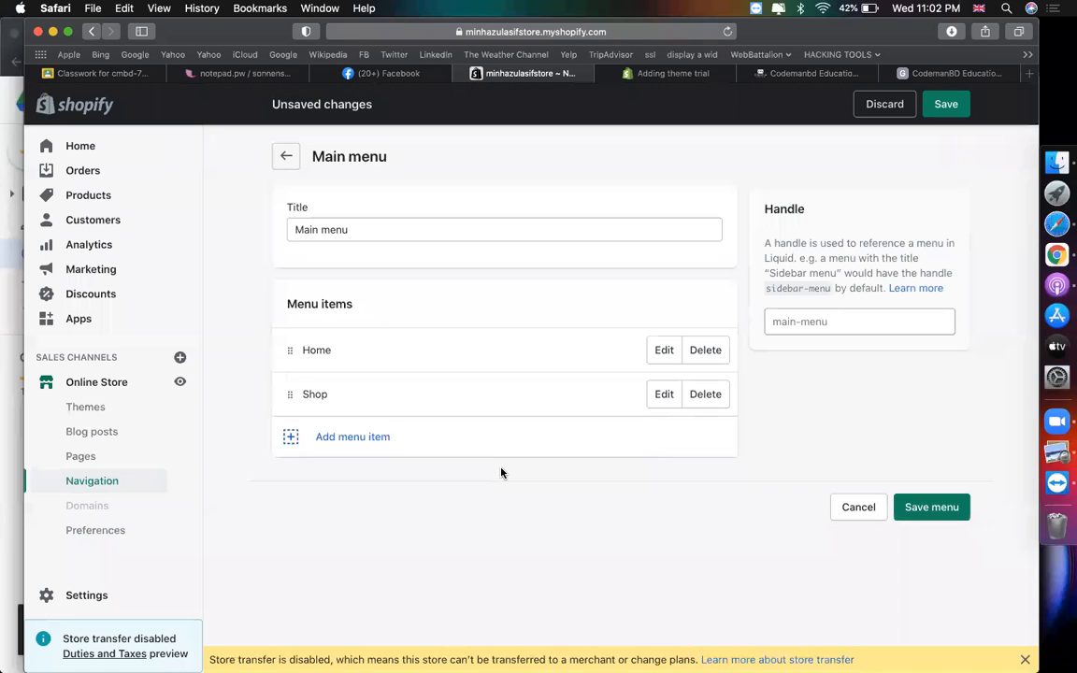
pyautogui.click(384, 432)
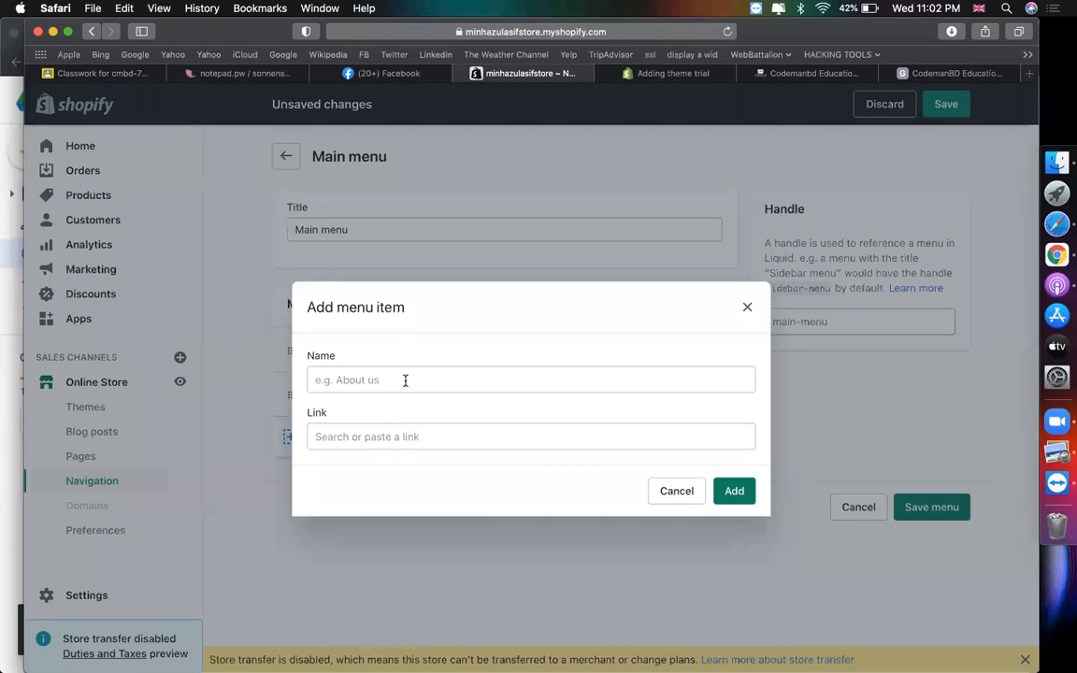
pyautogui.click(405, 379)
pyautogui.click(382, 432)
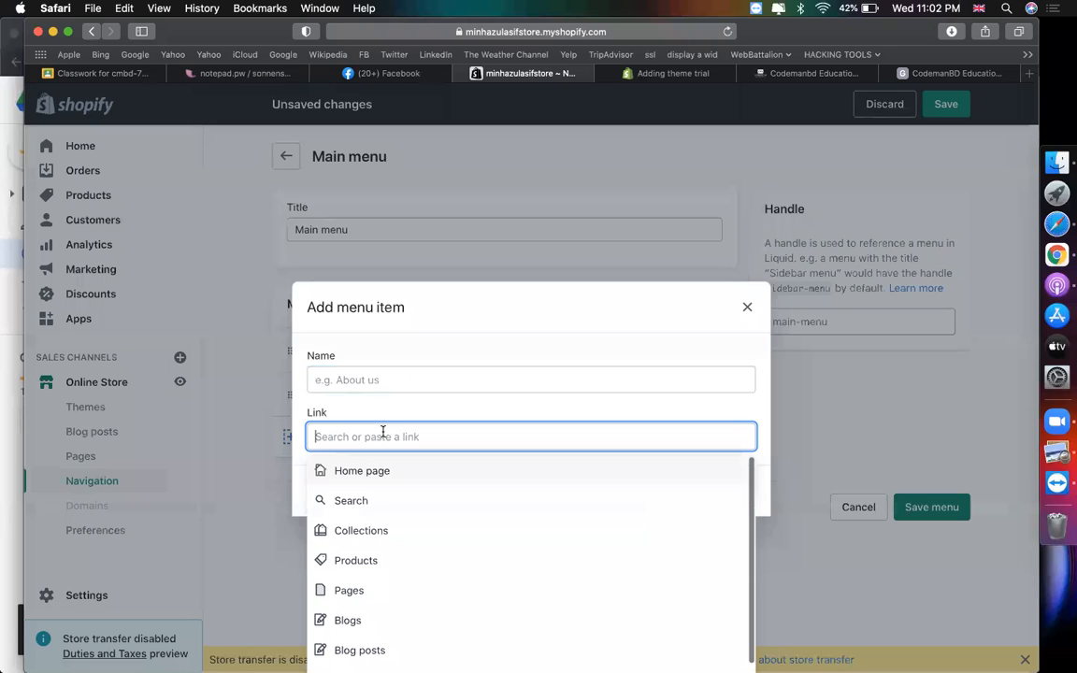
pyautogui.click(361, 589)
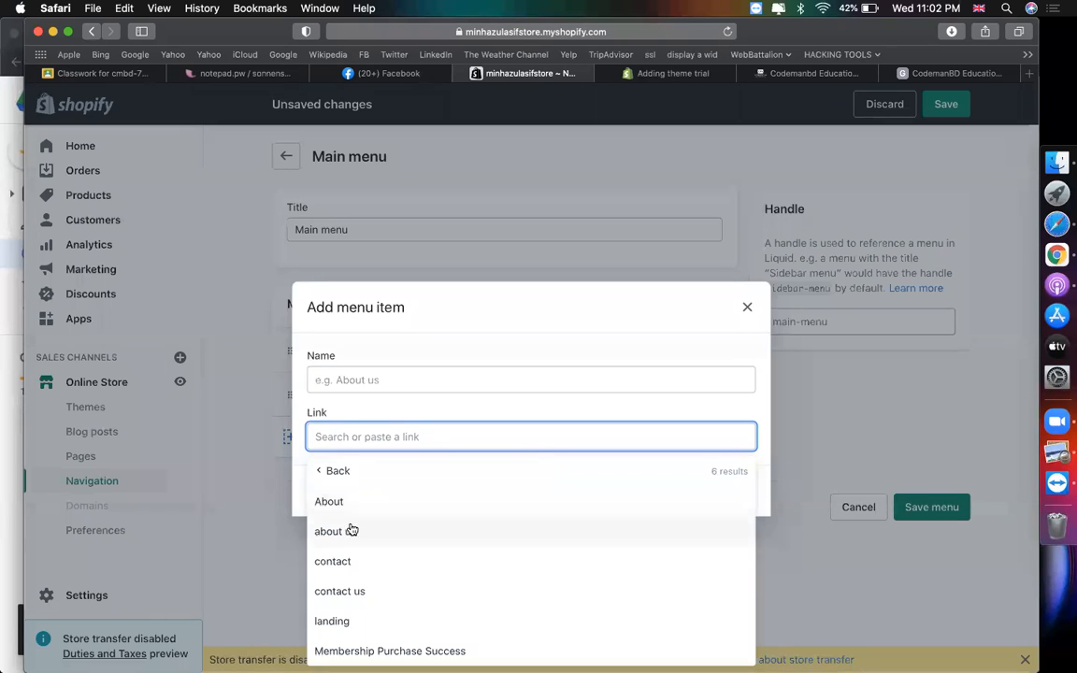
pyautogui.click(351, 530)
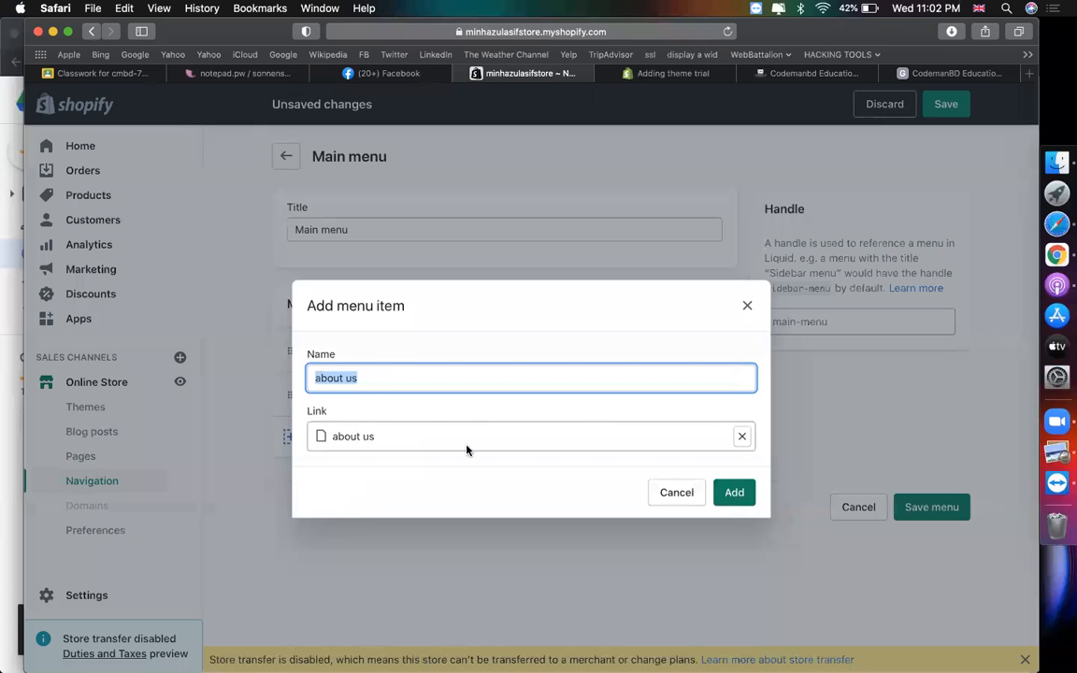
pyautogui.tripleClick(370, 383)
pyautogui.click(733, 493)
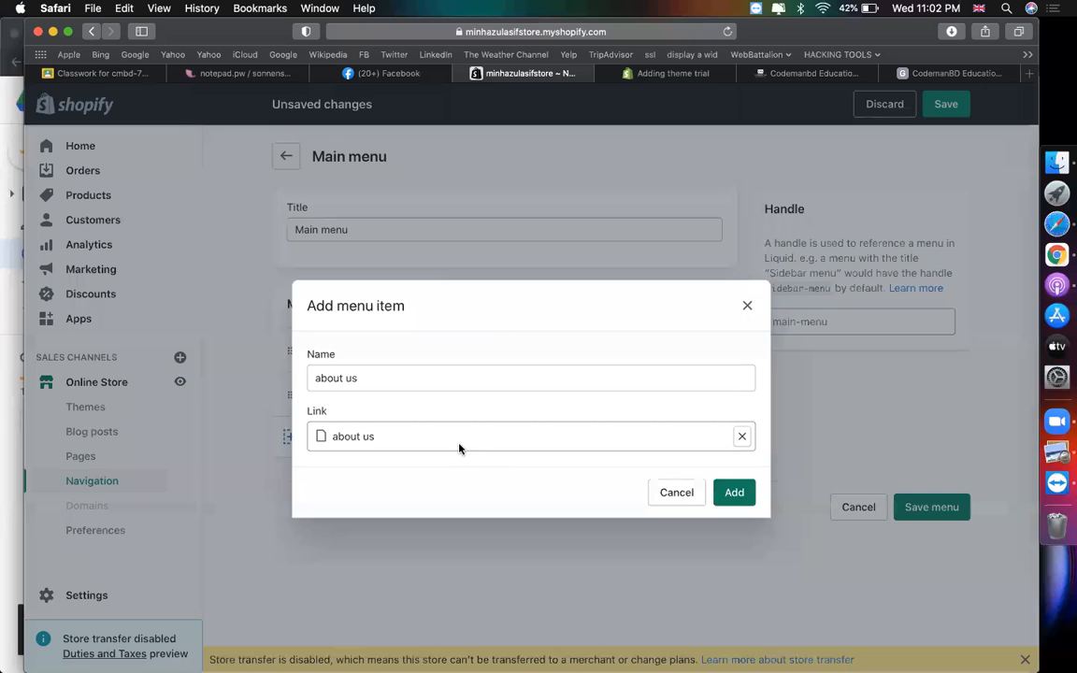
# - Add a contact us page link to the Main menu and save the menu
pyautogui.click(371, 481)
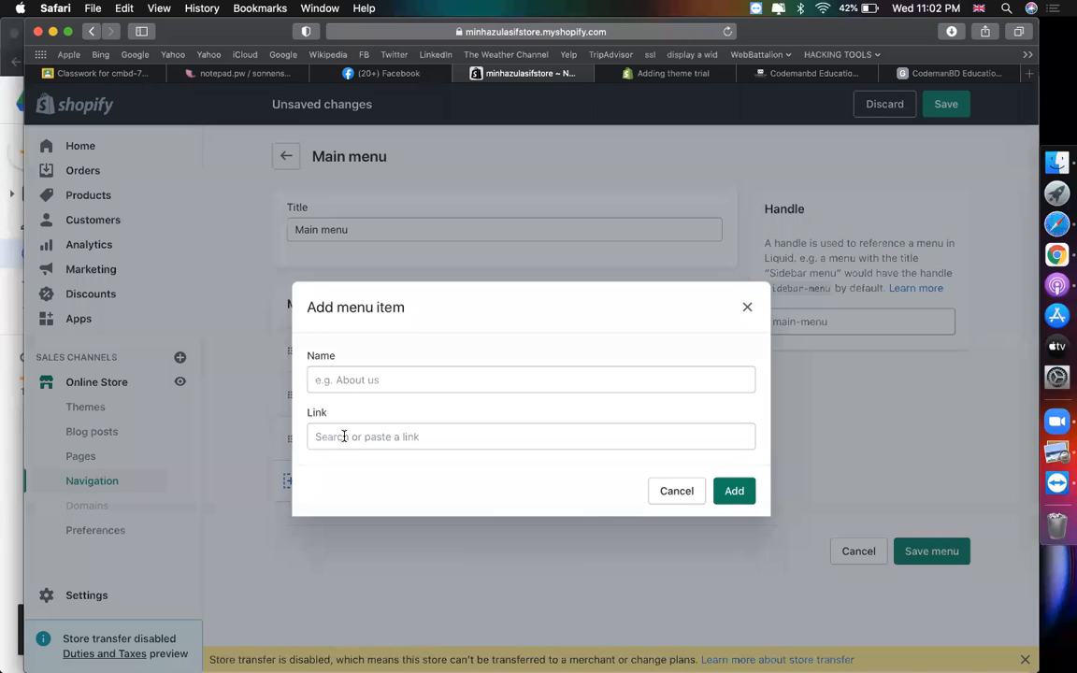
pyautogui.click(344, 436)
pyautogui.click(372, 588)
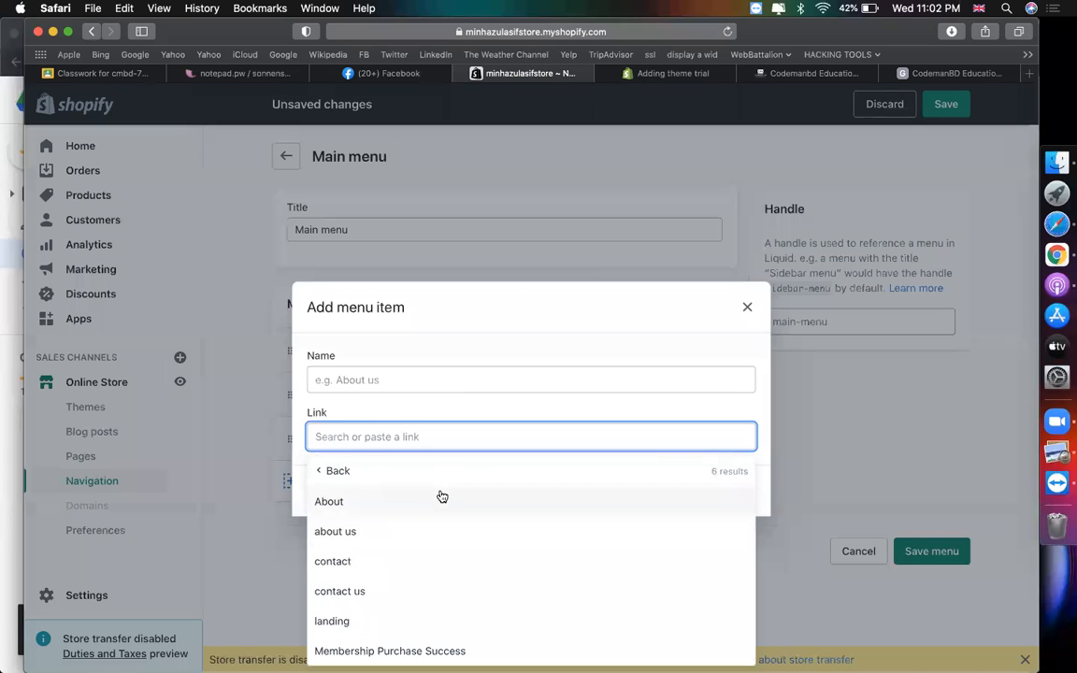
pyautogui.click(355, 591)
pyautogui.click(729, 493)
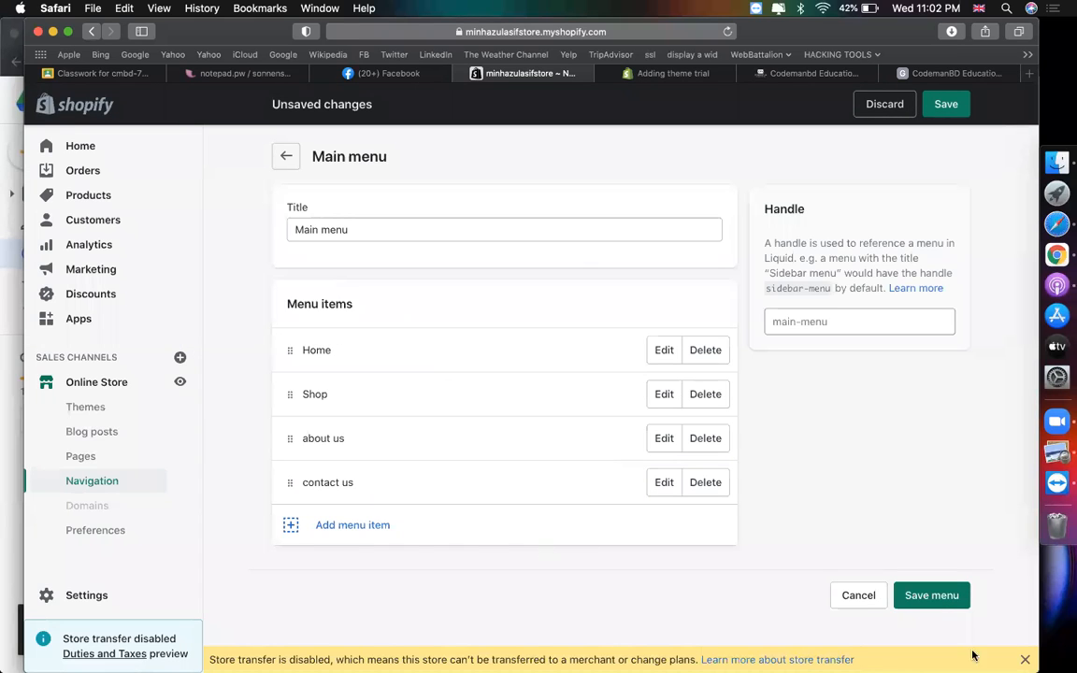
pyautogui.click(931, 596)
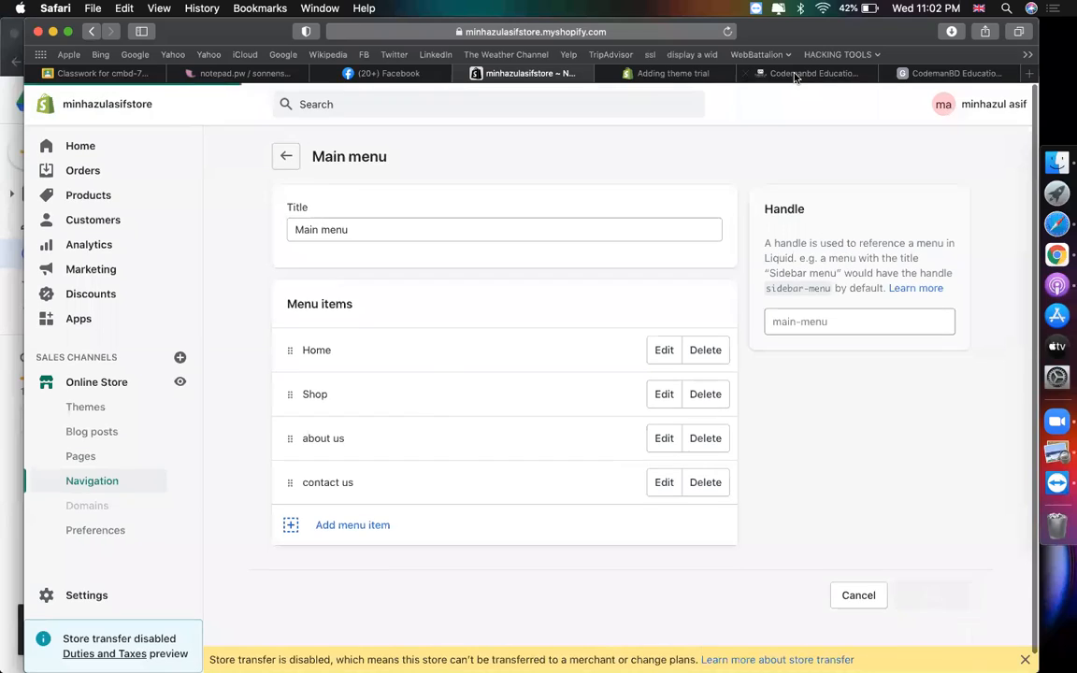
pyautogui.click(794, 73)
# - Reload the Shopify Theme Store at themes.shopify.com, then return to the Prestige theme trial page
pyautogui.click(714, 74)
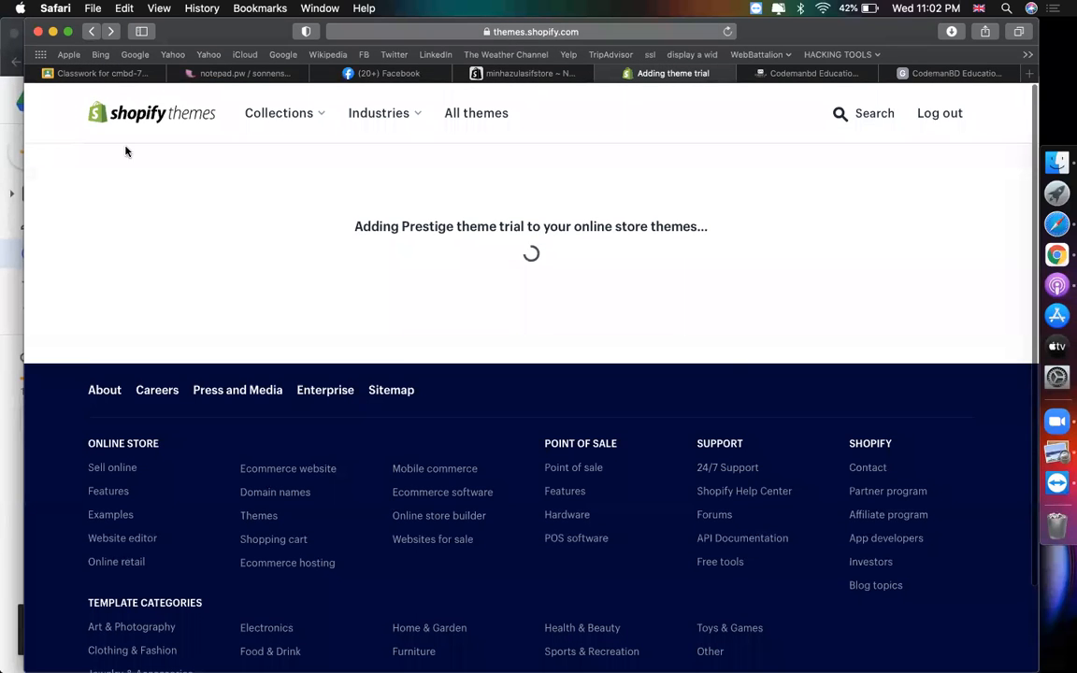
pyautogui.click(506, 31)
pyautogui.write('them')
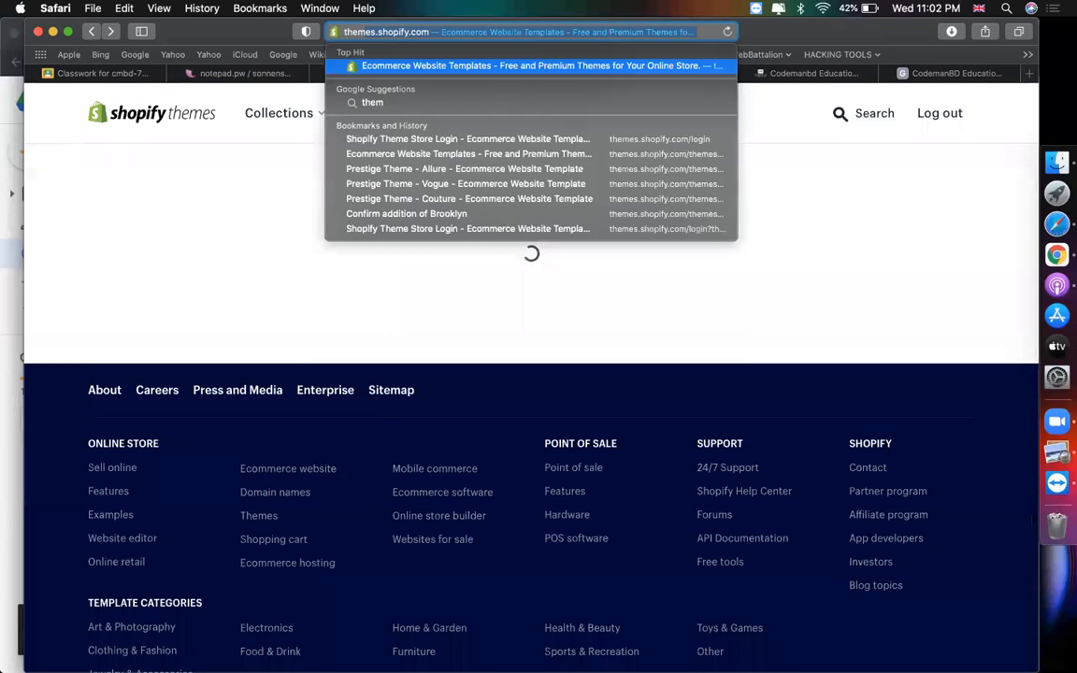
pyautogui.press('Return')
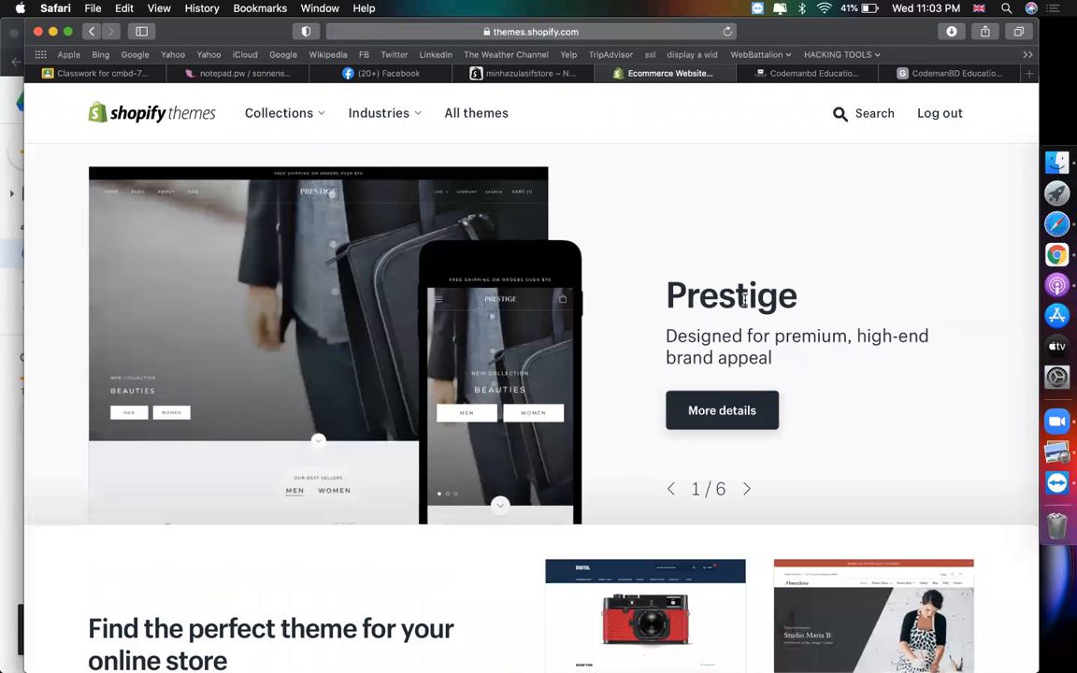
pyautogui.click(707, 409)
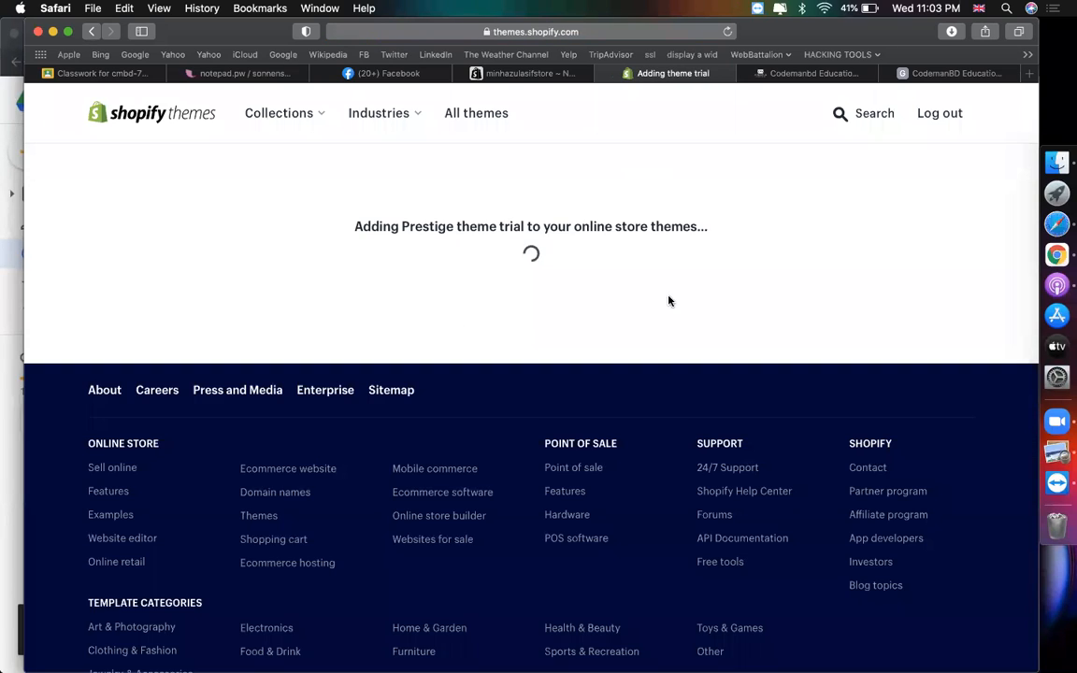
# - Check the store admin and theme trial tabs, close Google Maps, and return to the Main menu page
pyautogui.click(484, 74)
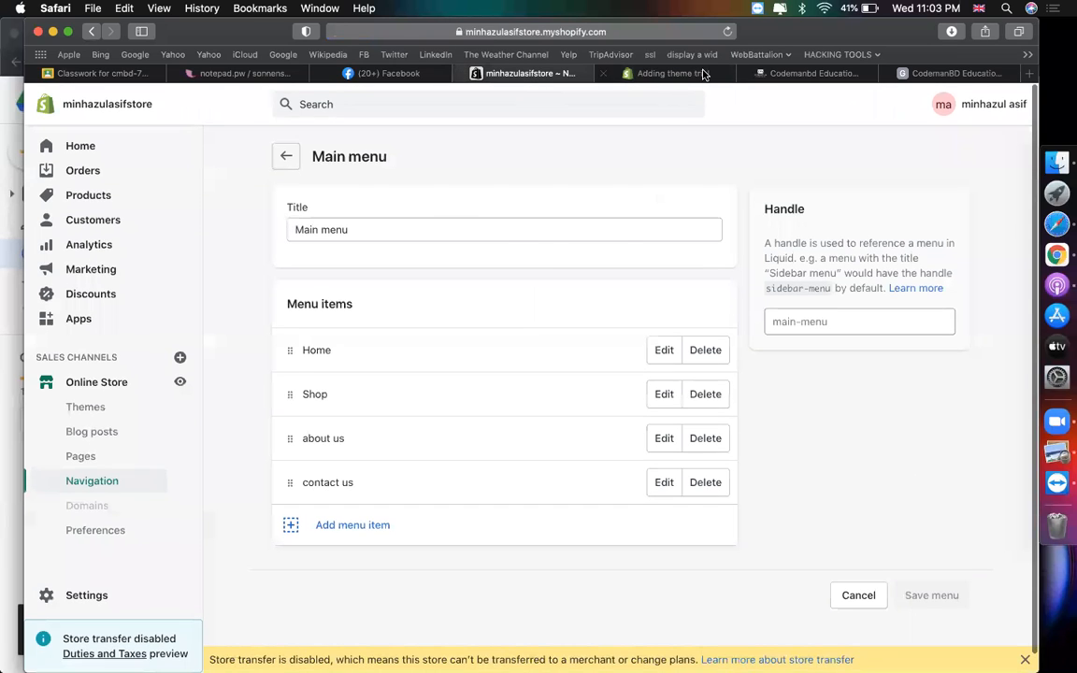
pyautogui.click(635, 71)
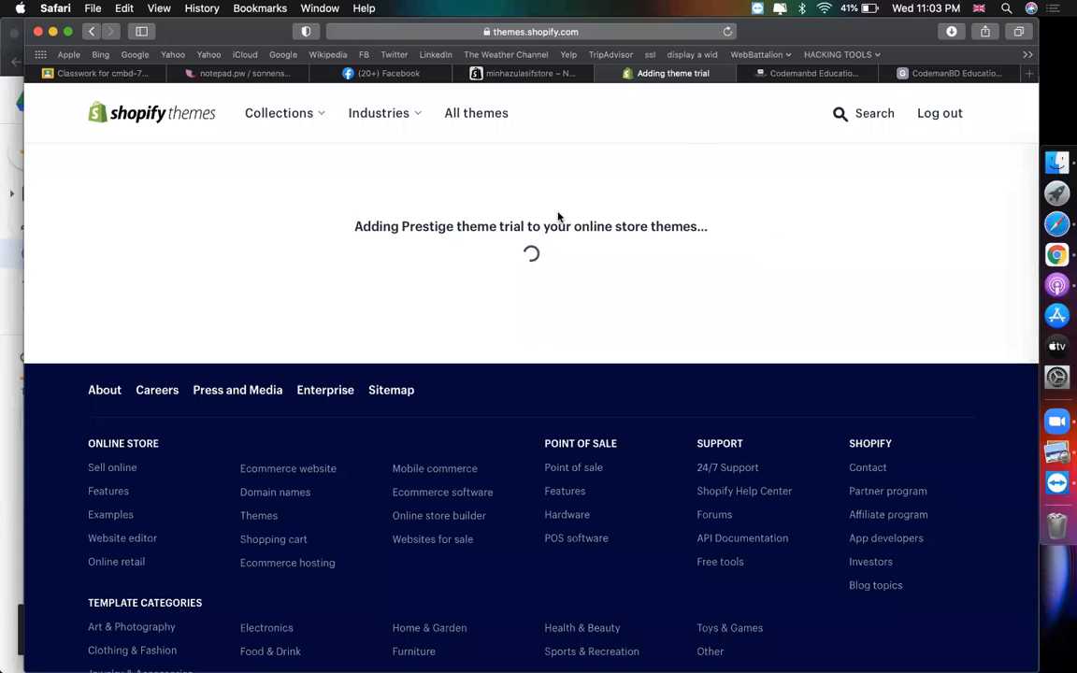
pyautogui.click(488, 72)
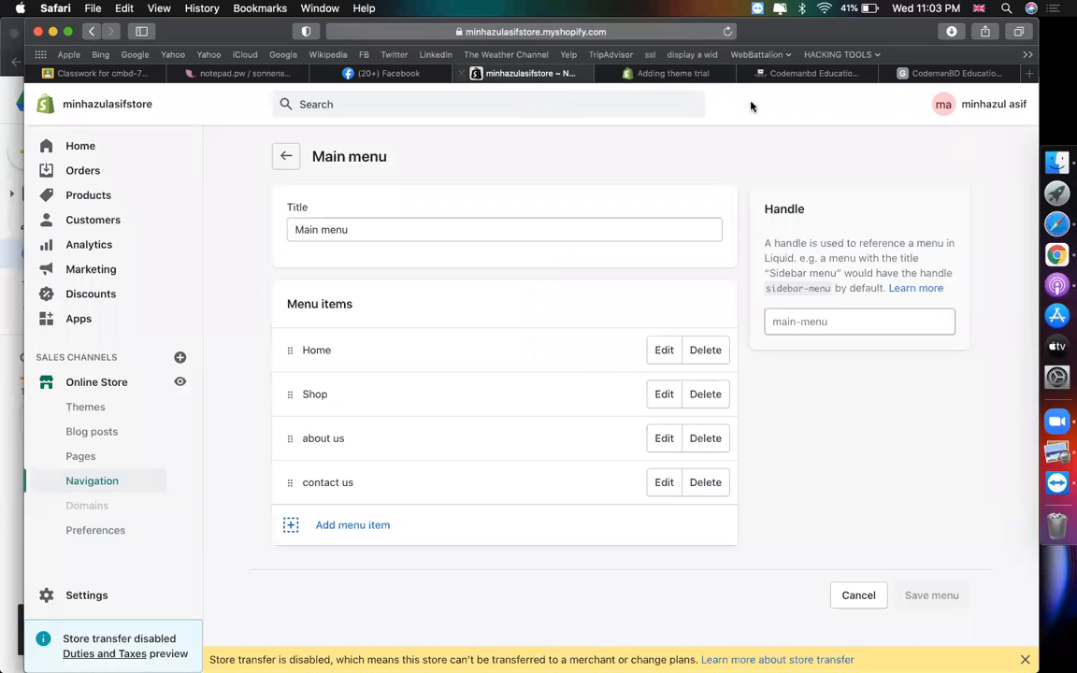
pyautogui.click(804, 73)
pyautogui.click(890, 79)
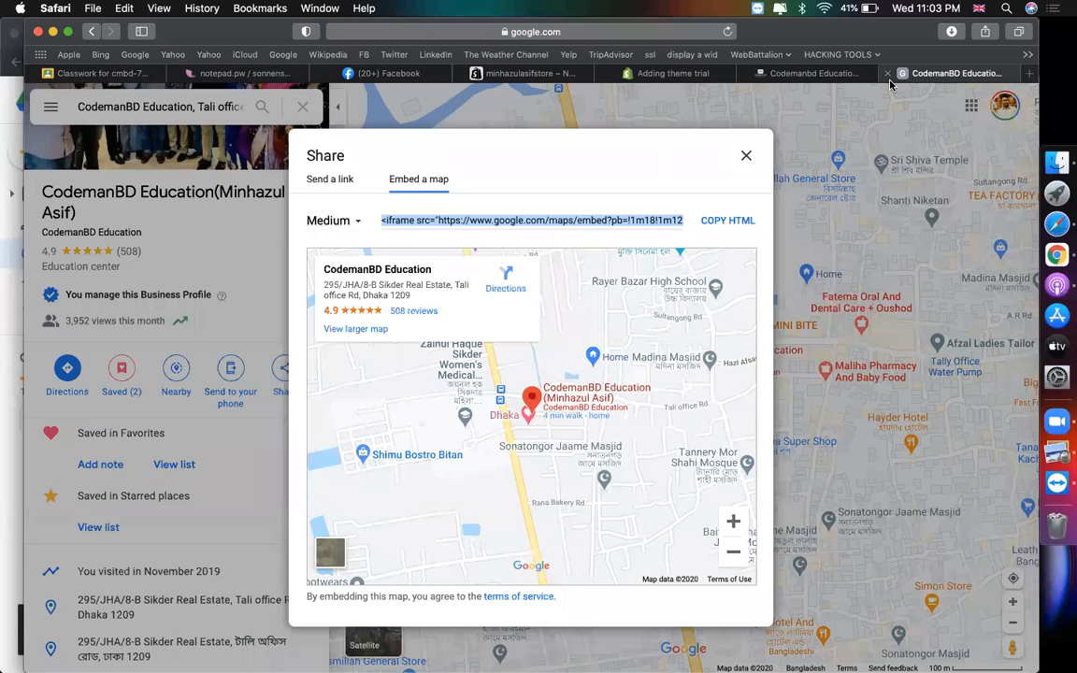
pyautogui.click(887, 74)
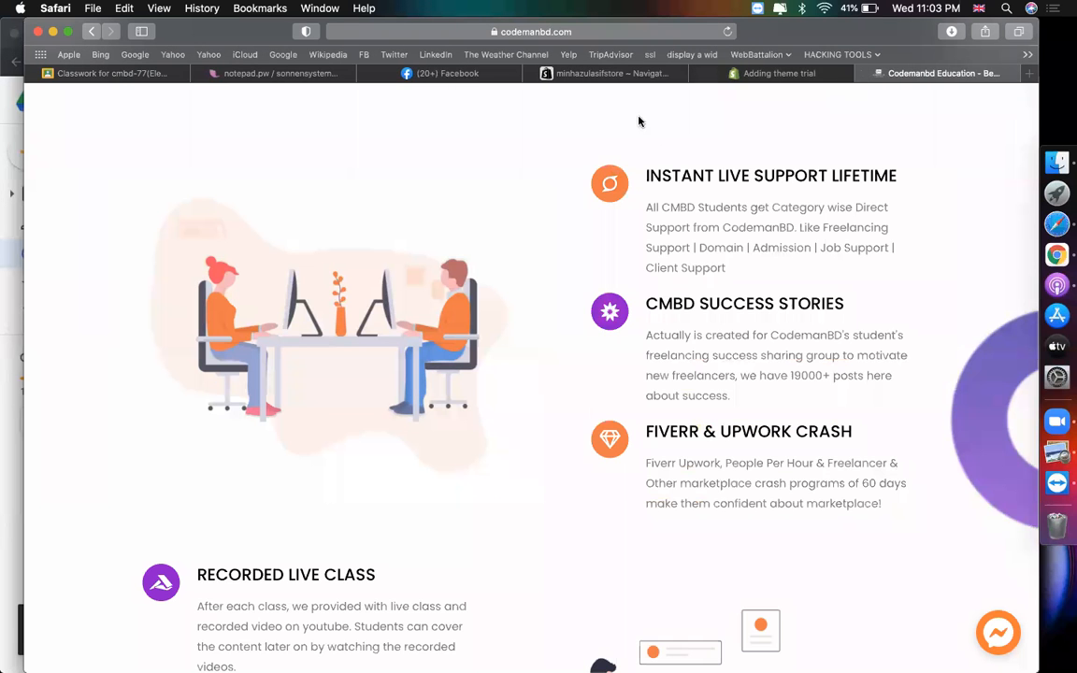
pyautogui.click(608, 73)
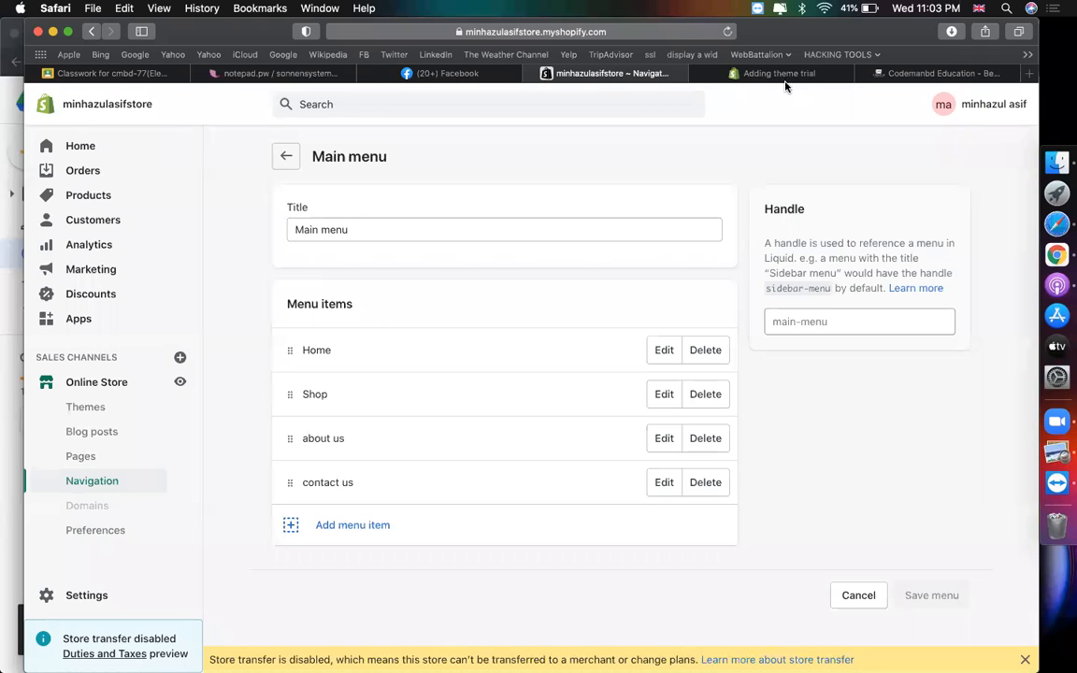
pyautogui.click(779, 74)
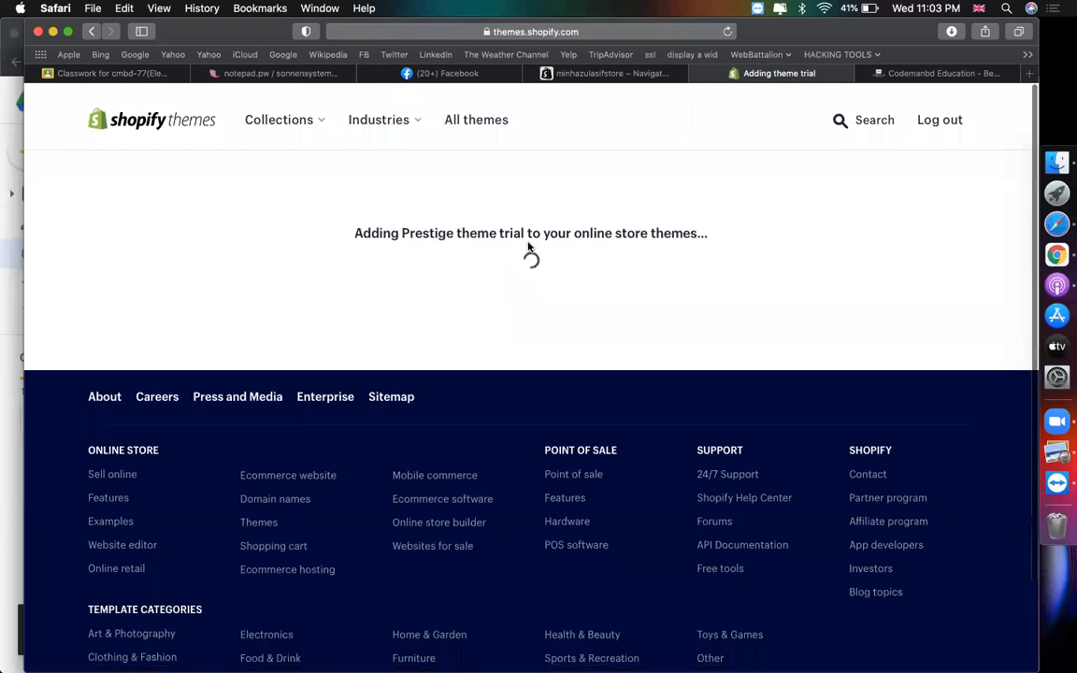
pyautogui.click(580, 69)
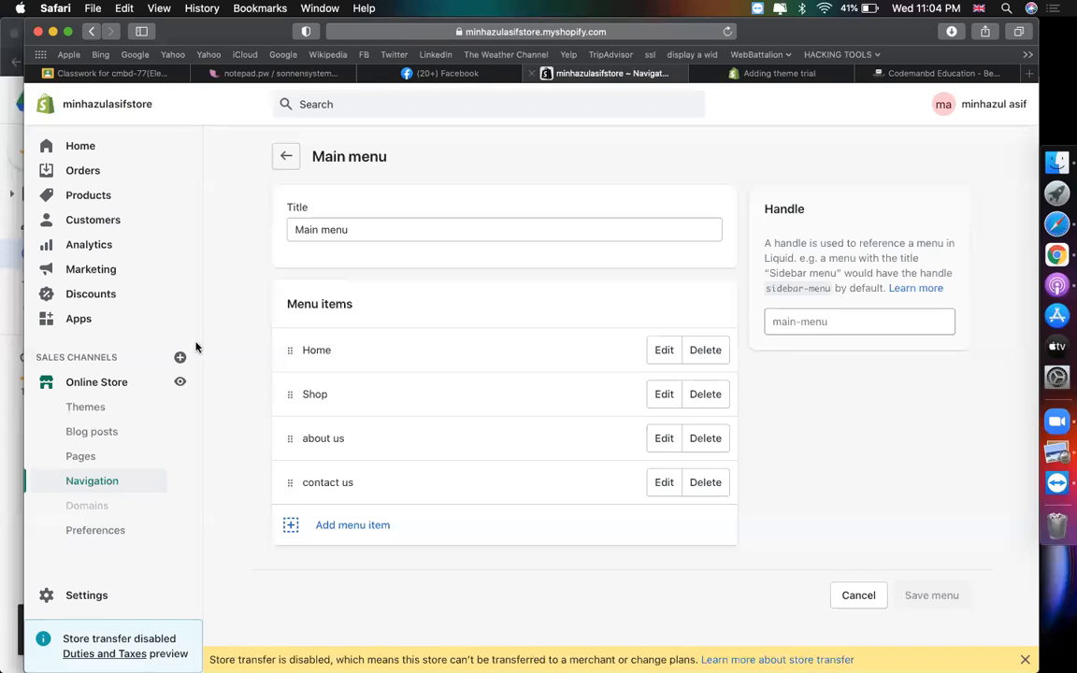
# - Open Online Store > Themes and look over the theme library
pyautogui.click(87, 408)
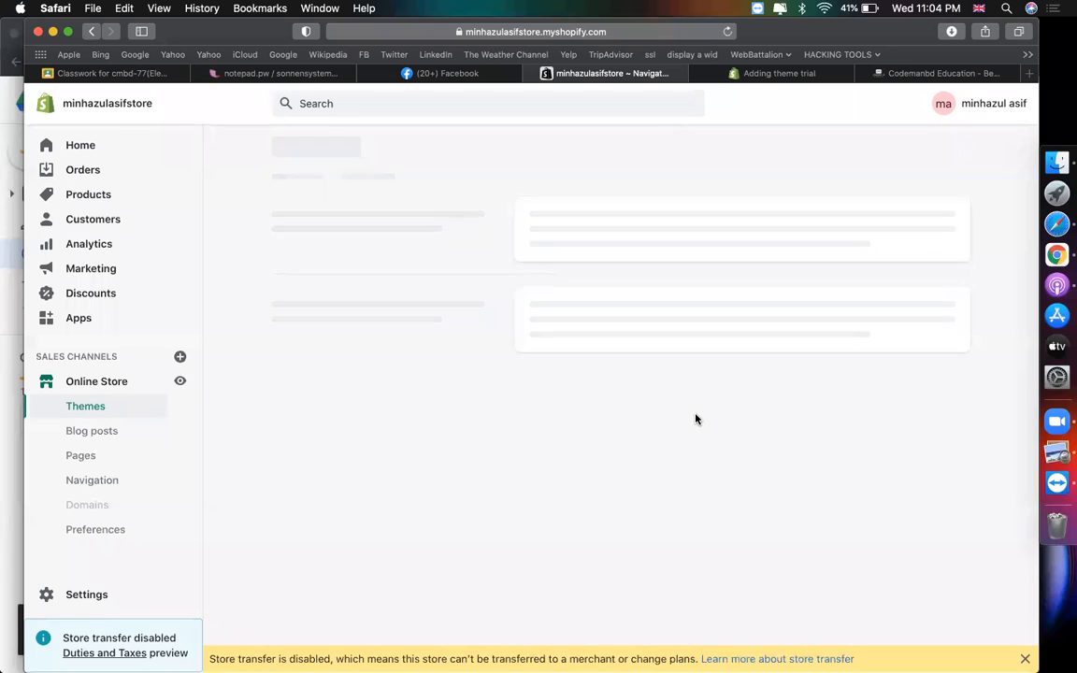
pyautogui.scroll(-5, 588, 432)
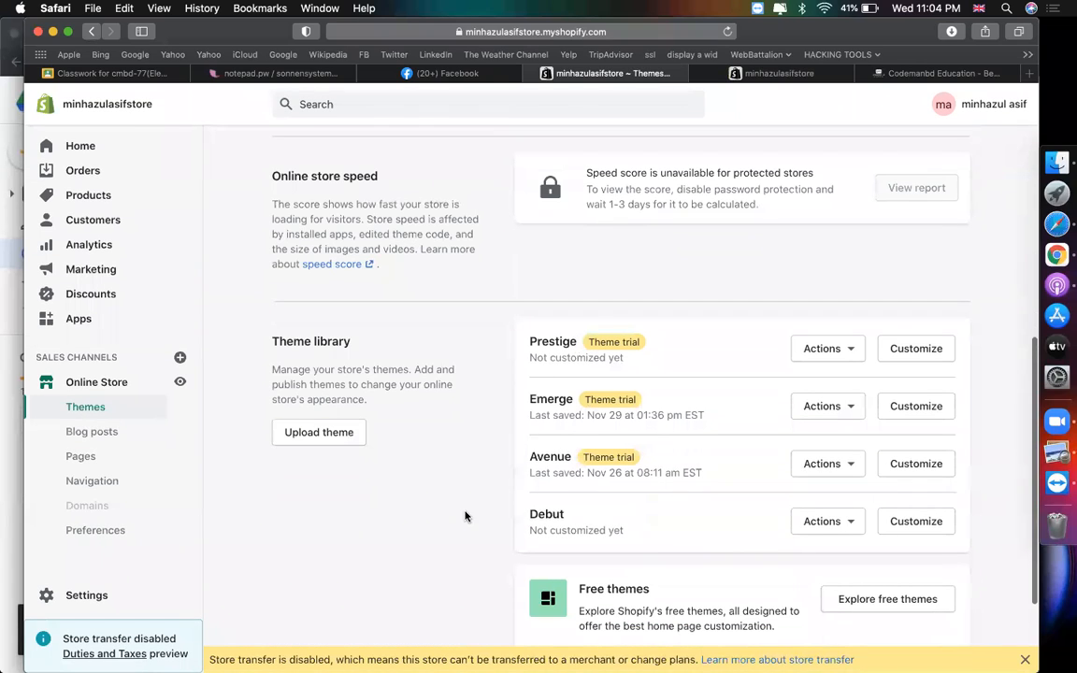
pyautogui.scroll(-2, 465, 515)
pyautogui.scroll(2, 450, 569)
# - Check the live storefront preview, then come back to the admin Themes page
pyautogui.click(779, 73)
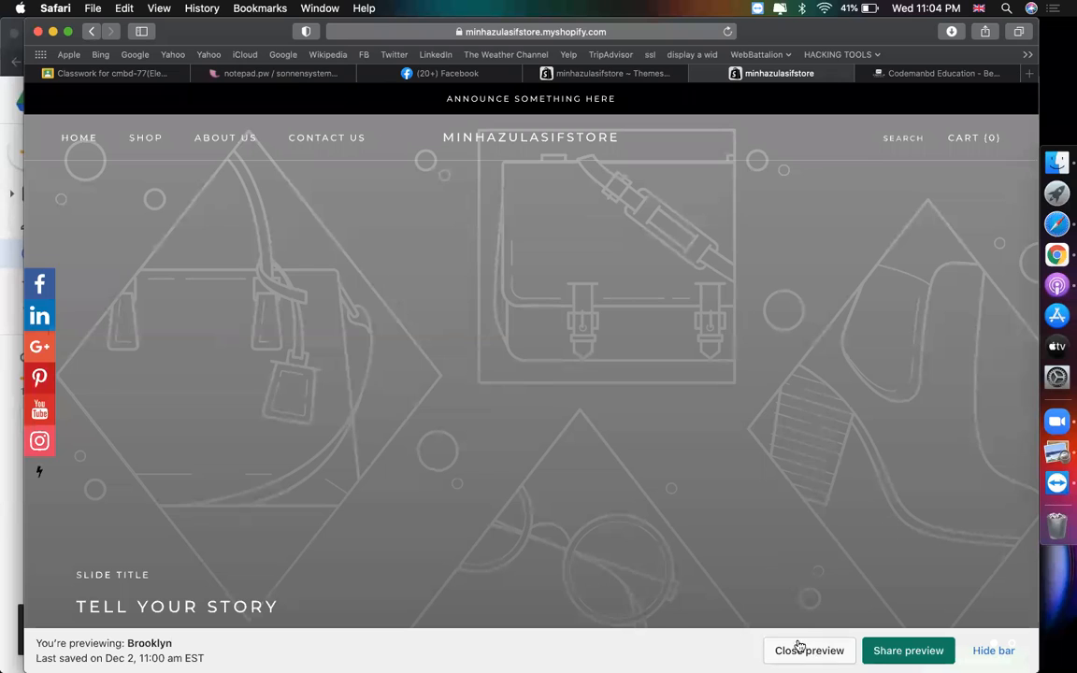
pyautogui.scroll(-1, 763, 537)
pyautogui.scroll(-3, 763, 537)
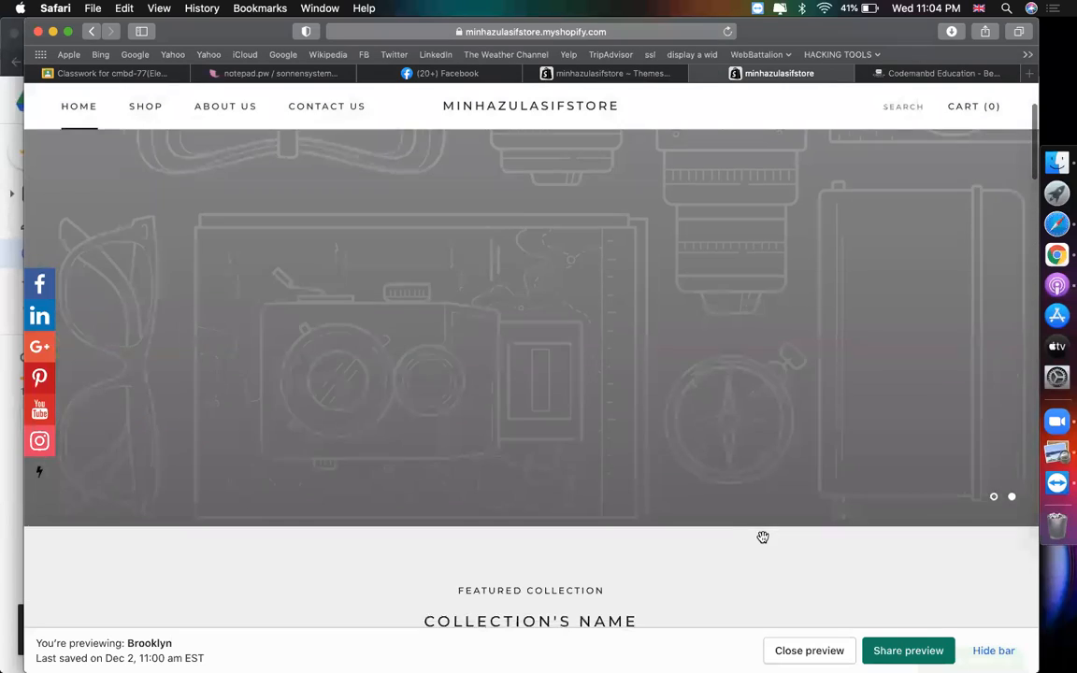
pyautogui.scroll(4, 761, 535)
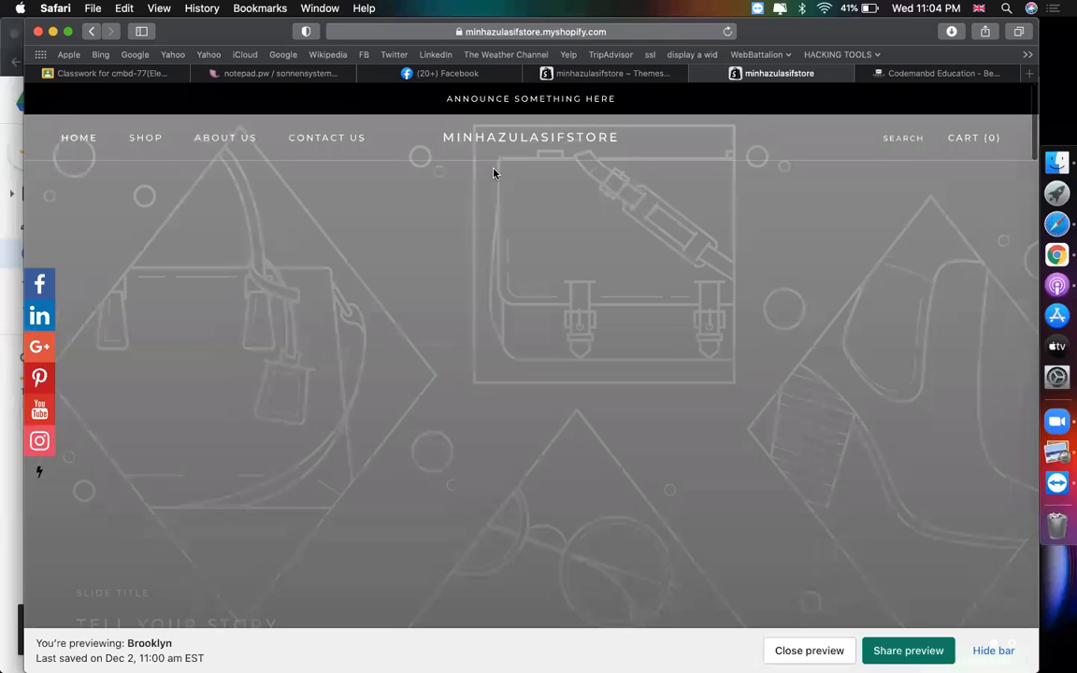
pyautogui.click(628, 74)
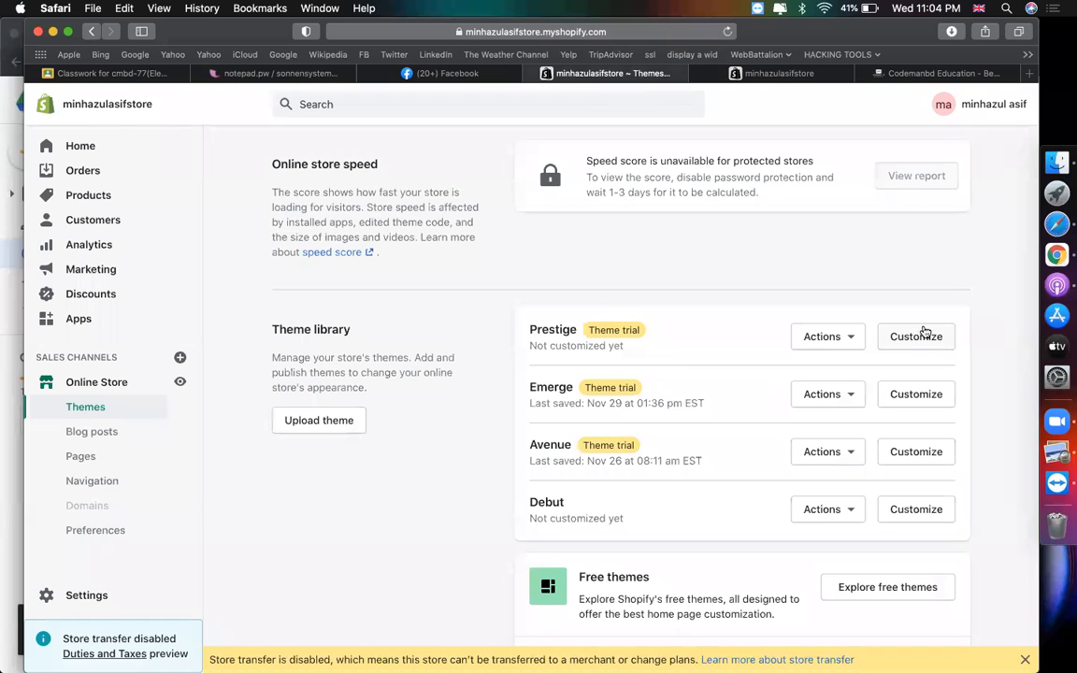
# - Launch Customize on Prestige and try the header's side menu drawer in the preview
pyautogui.click(923, 335)
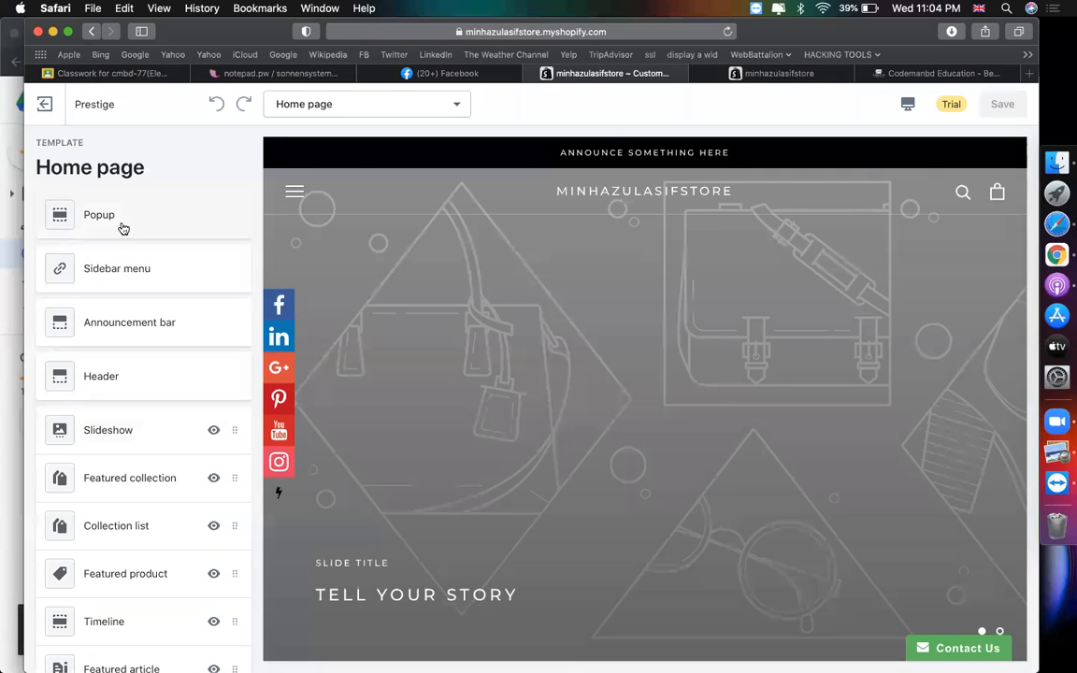
pyautogui.click(139, 375)
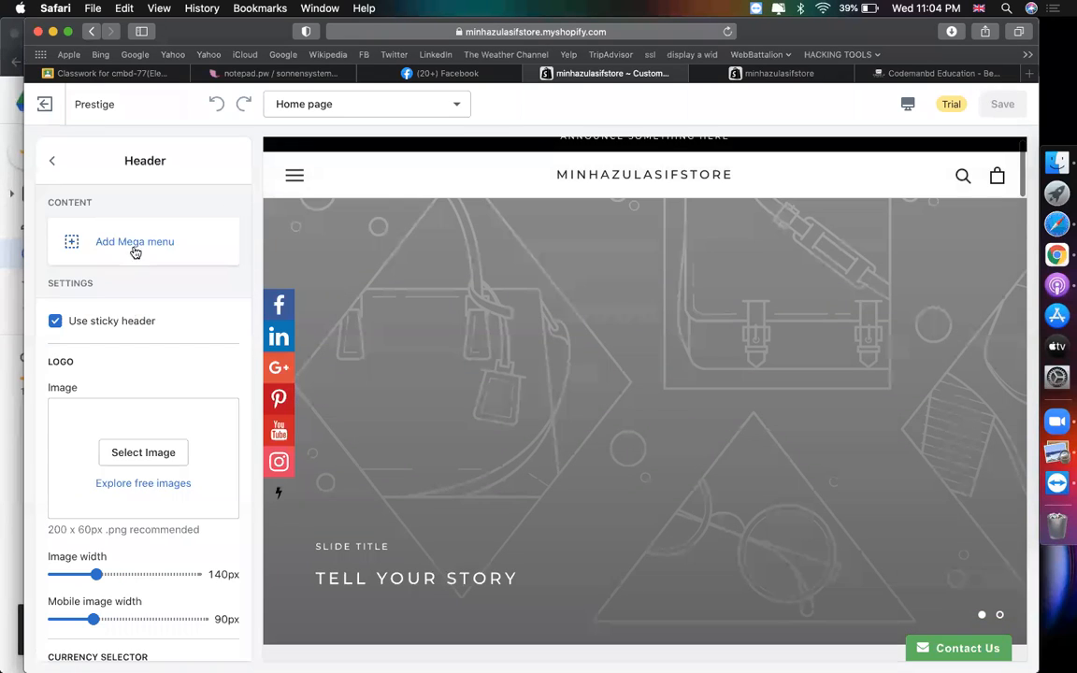
pyautogui.click(296, 184)
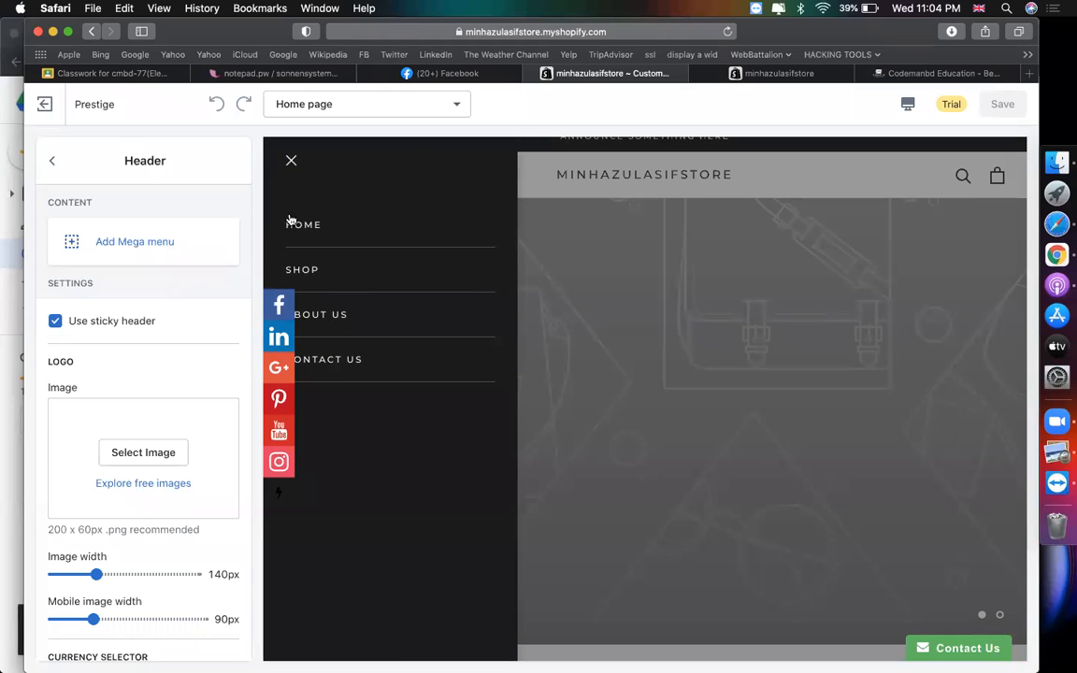
pyautogui.click(292, 163)
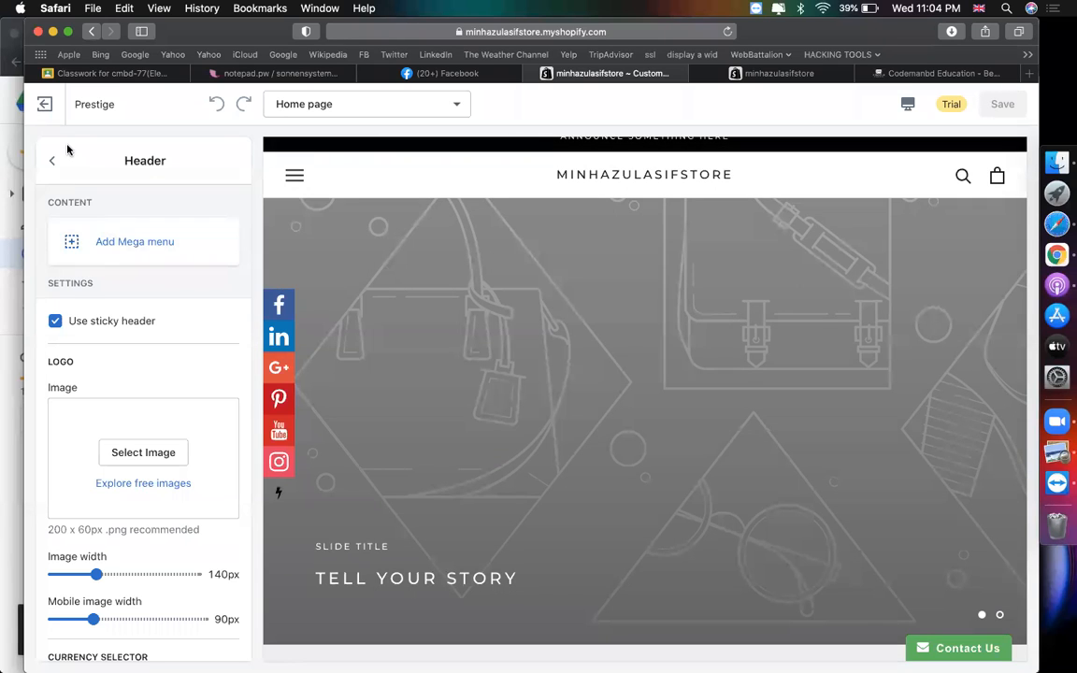
pyautogui.scroll(-10, 113, 289)
pyautogui.scroll(1, 115, 295)
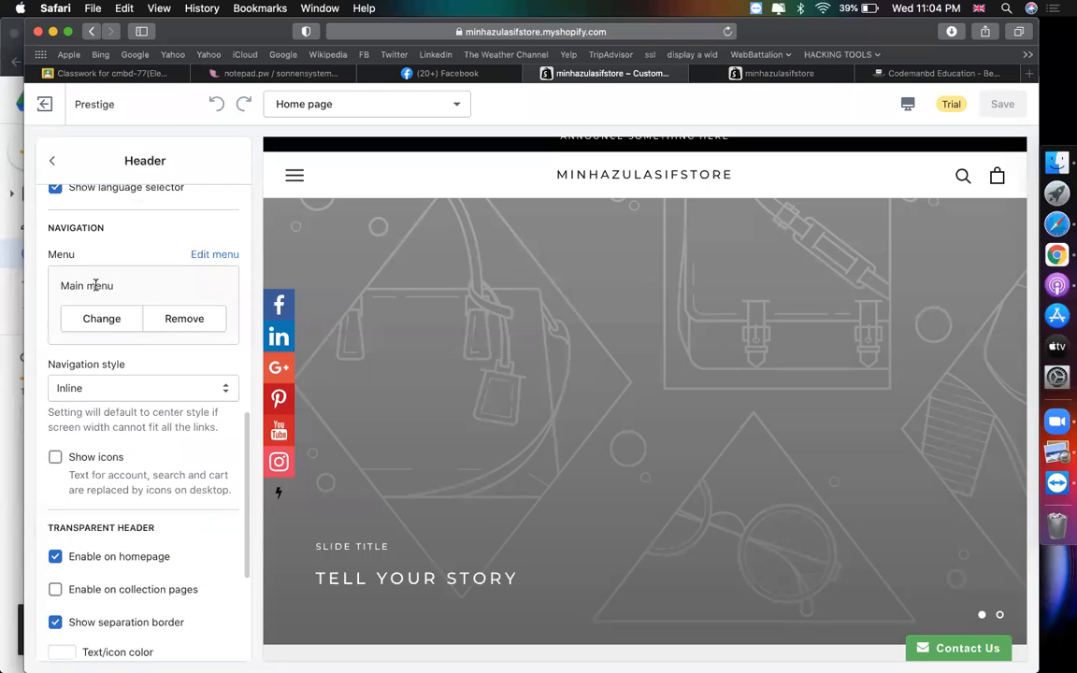
pyautogui.click(294, 178)
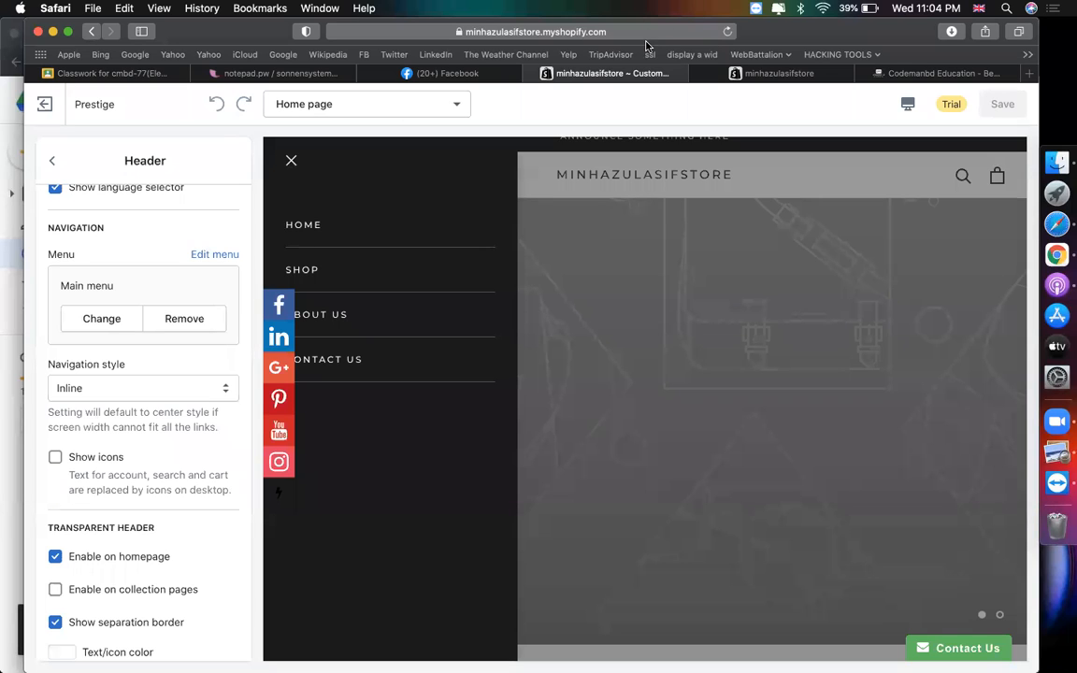
pyautogui.click(294, 162)
pyautogui.click(53, 161)
pyautogui.scroll(1, 493, 289)
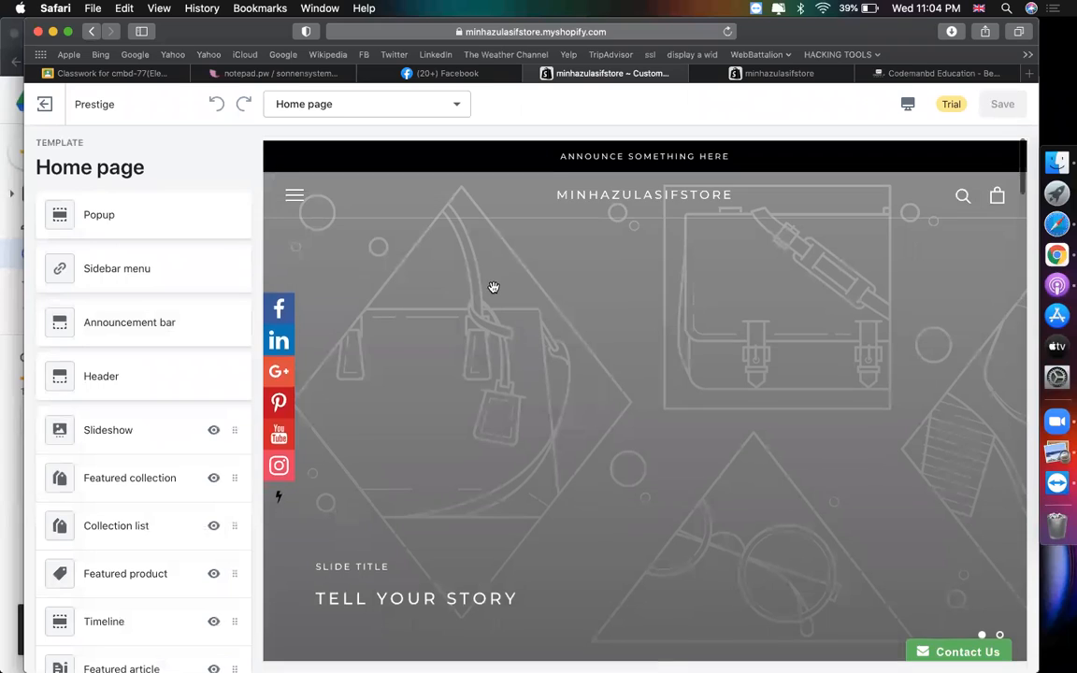
# - Change the announcement text to '50% BIJOY OFFER' and link it to All Products
pyautogui.moveTo(536, 153); pyautogui.dragTo(725, 150)
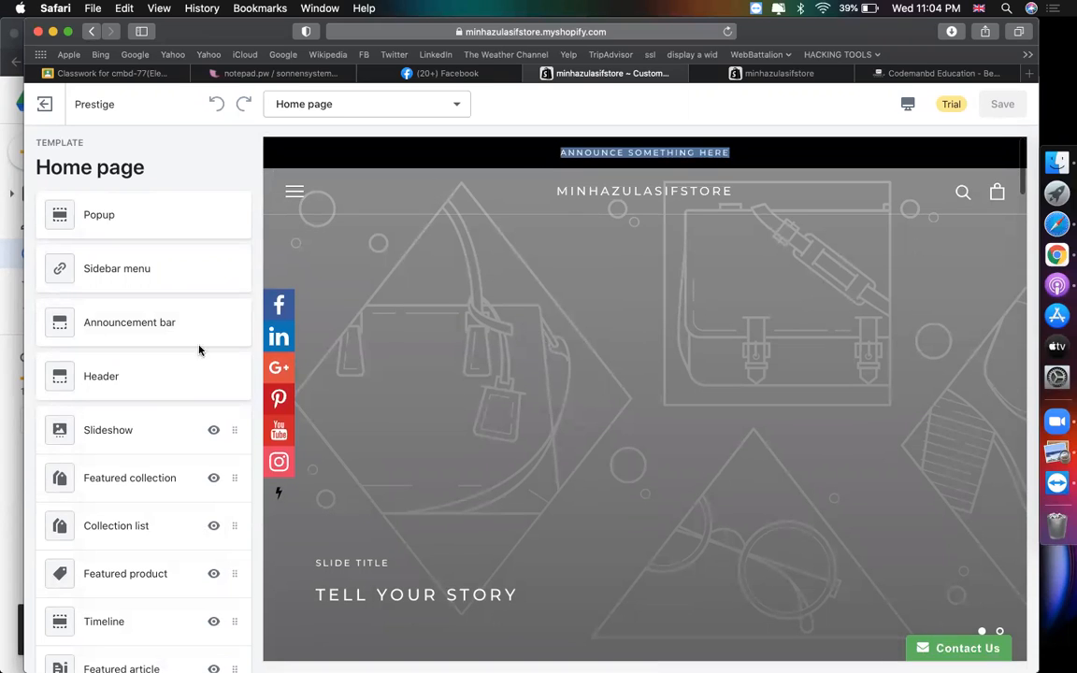
pyautogui.click(163, 319)
pyautogui.click(115, 381)
pyautogui.press('super+a')
pyautogui.write('50')
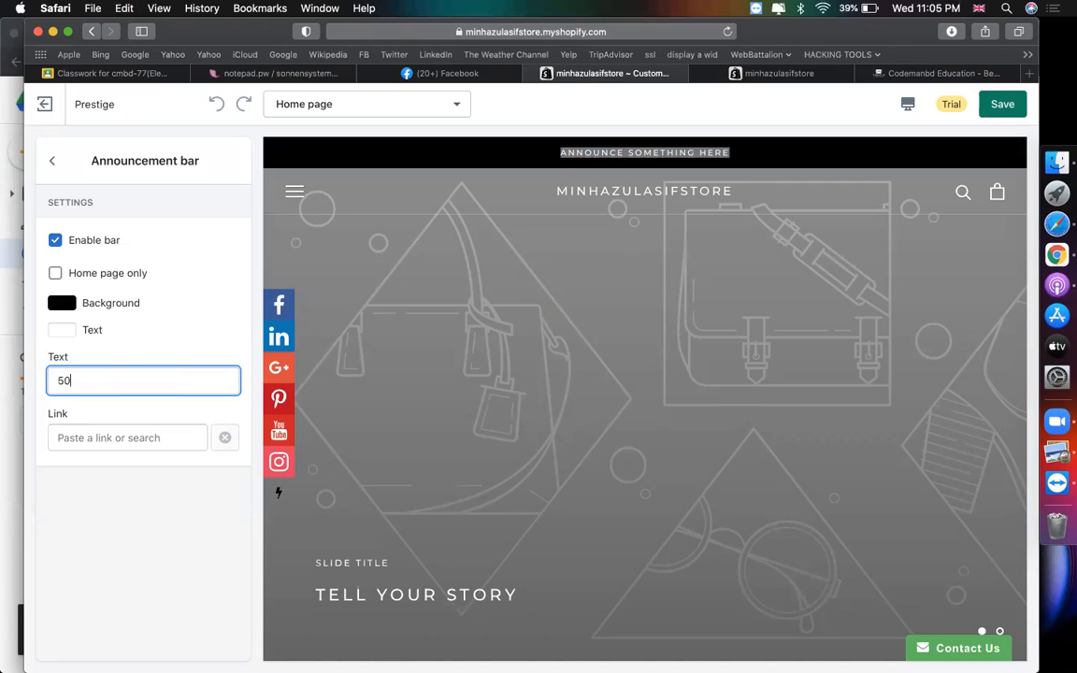
pyautogui.write('% BIJOY OFFER')
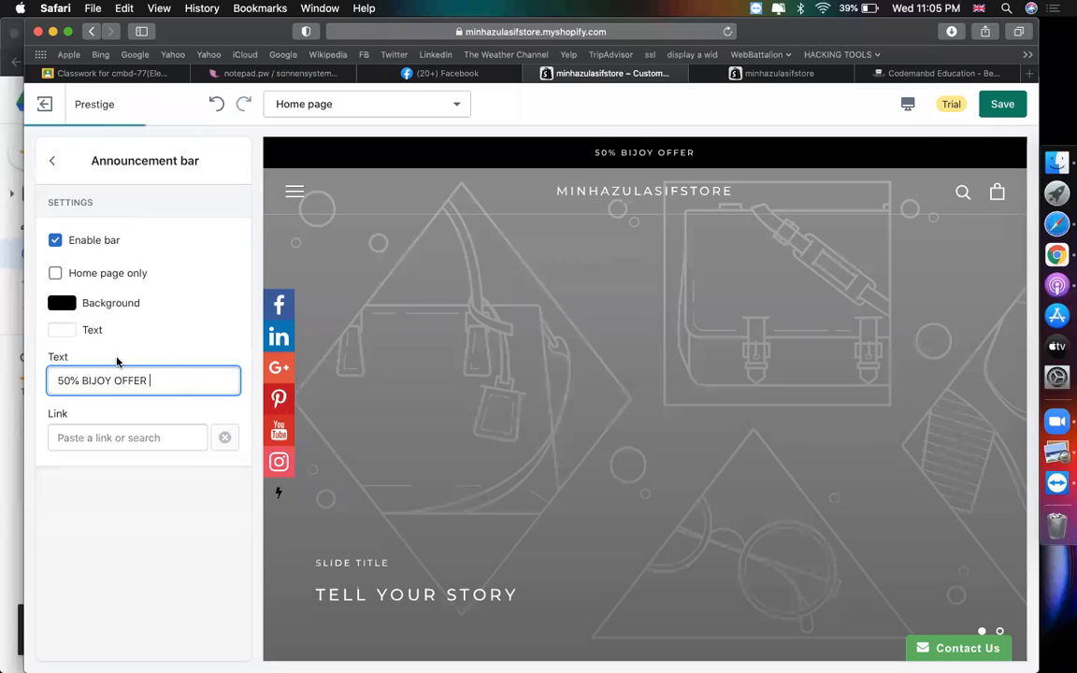
pyautogui.click(117, 439)
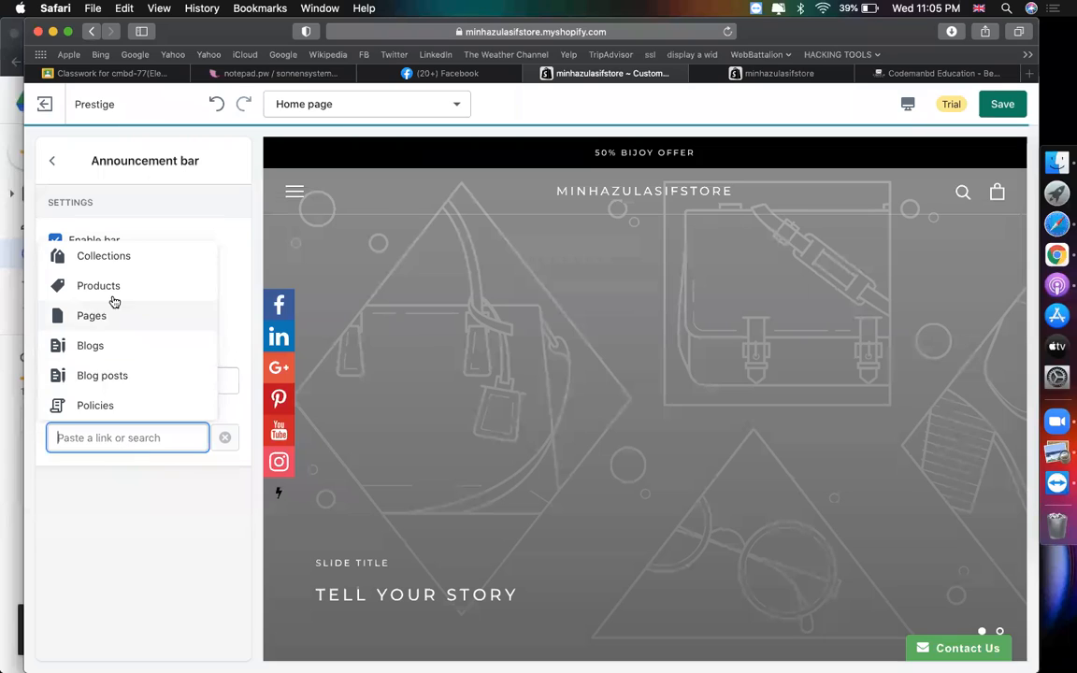
pyautogui.click(111, 294)
pyautogui.click(125, 317)
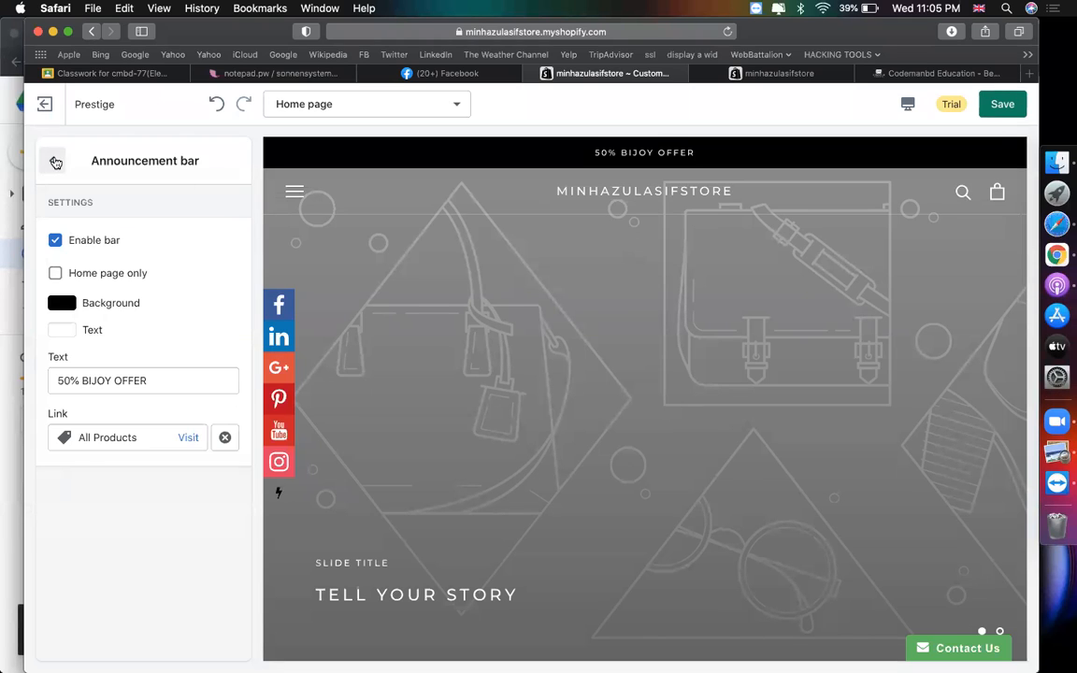
# - Give the announcement bar an orange background and return to the sections list
pyautogui.click(62, 304)
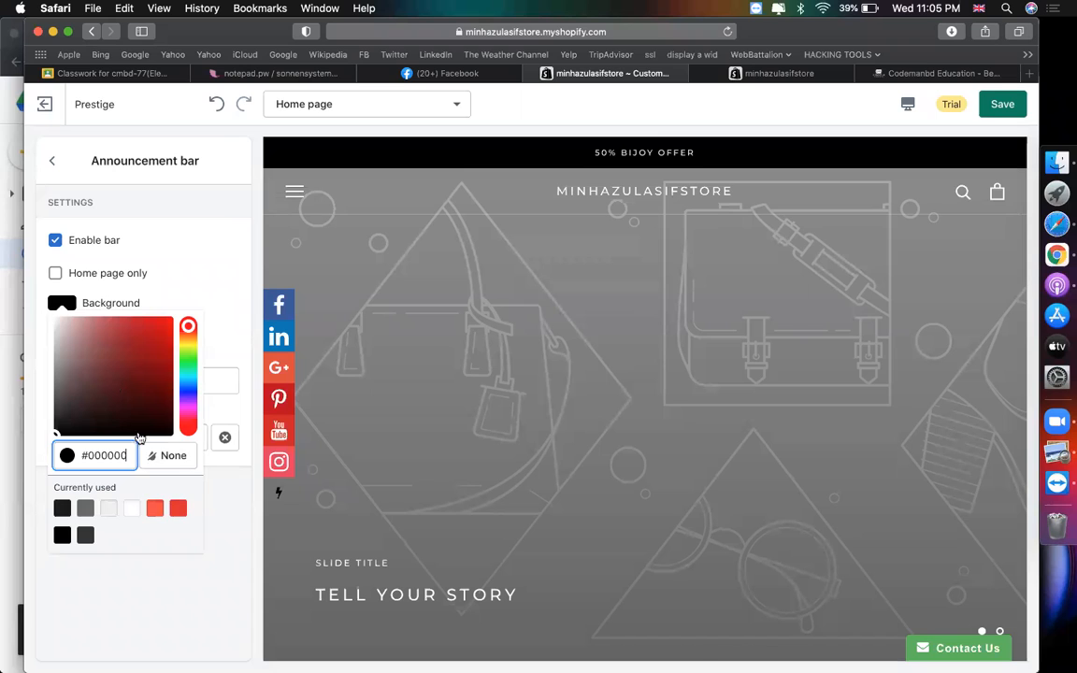
pyautogui.click(152, 508)
pyautogui.click(223, 279)
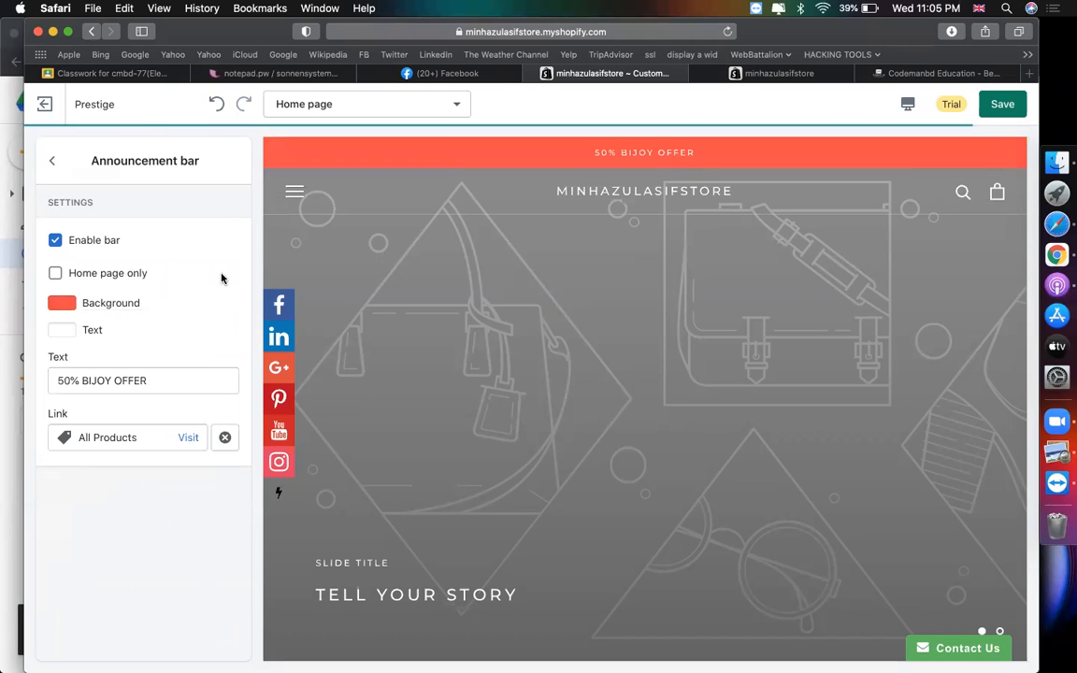
pyautogui.click(52, 161)
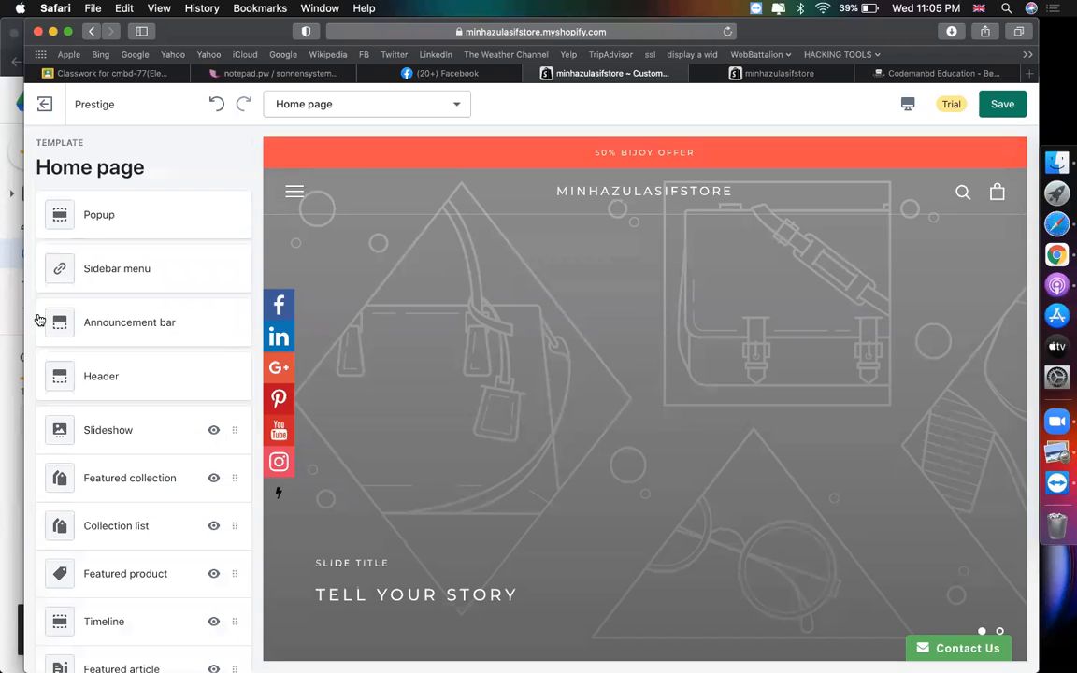
# - Enable the newsletter popup in the Popup settings
pyautogui.click(159, 278)
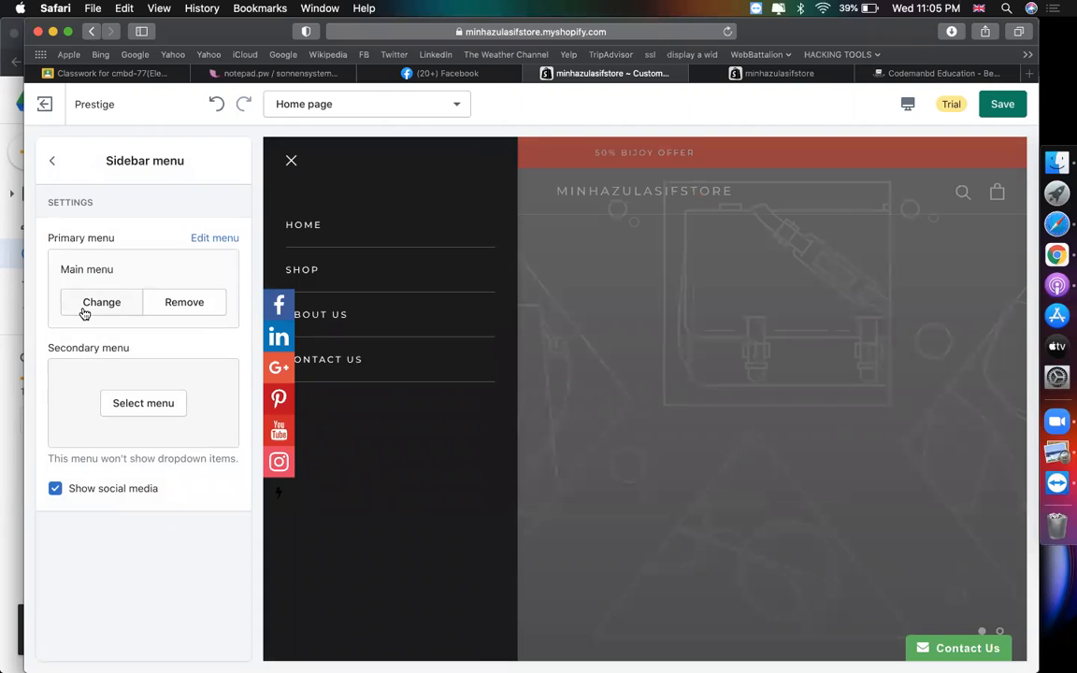
pyautogui.click(54, 164)
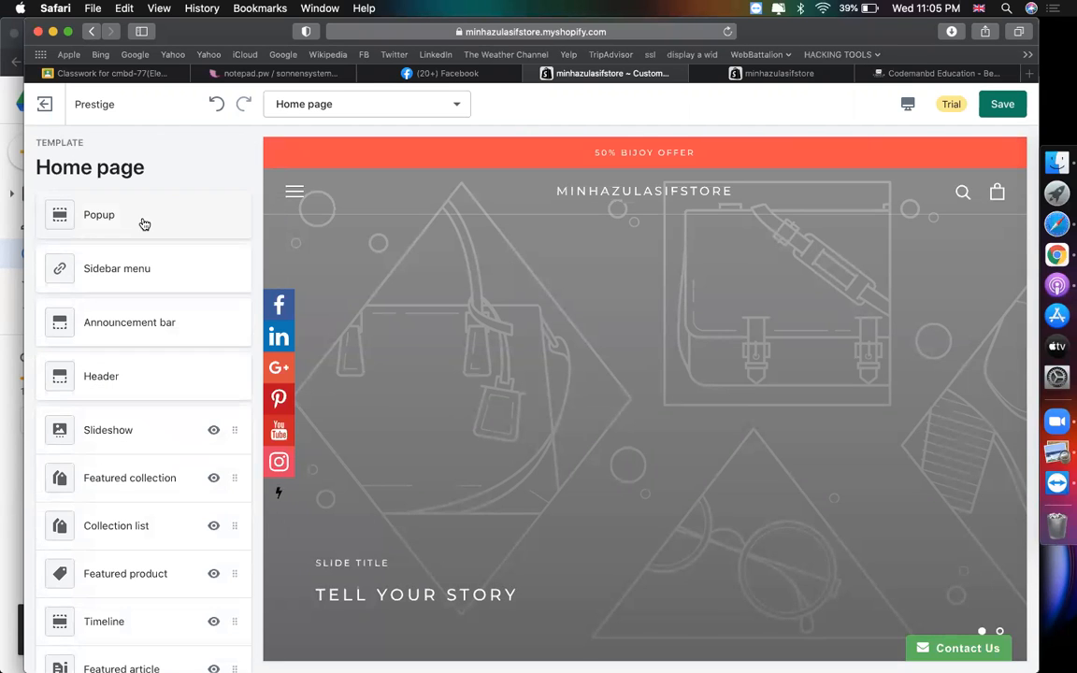
pyautogui.click(144, 222)
pyautogui.click(56, 242)
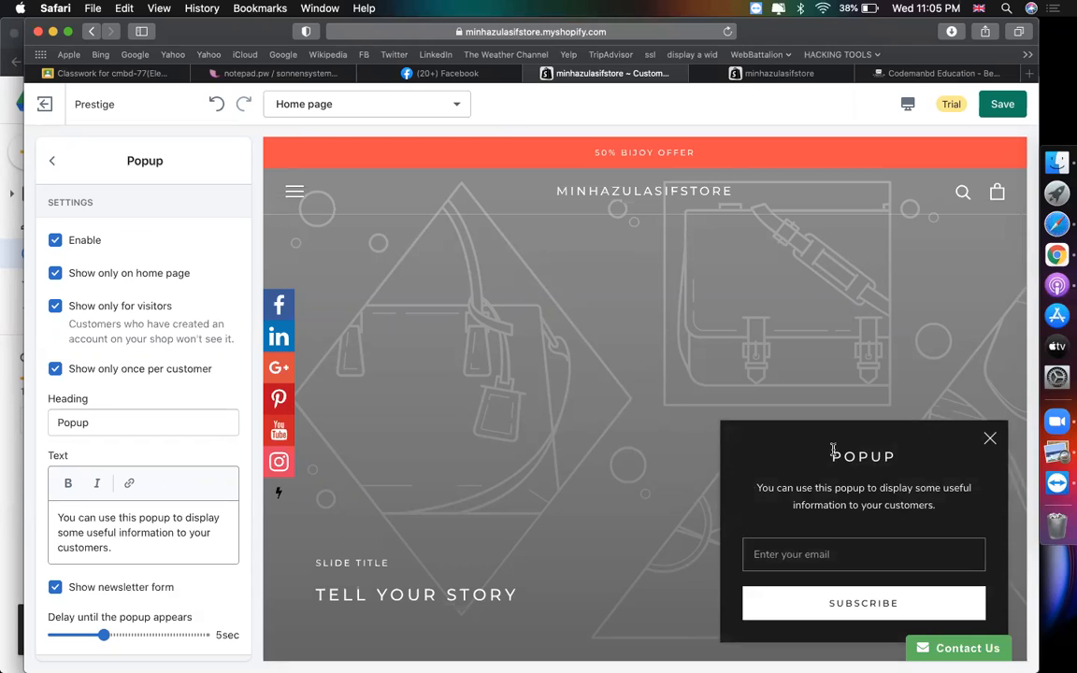
# - Set the popup heading to 'JOIN US' and text to 'GET OFFER', shown on all pages
pyautogui.doubleClick(119, 425)
pyautogui.write('JOIN US')
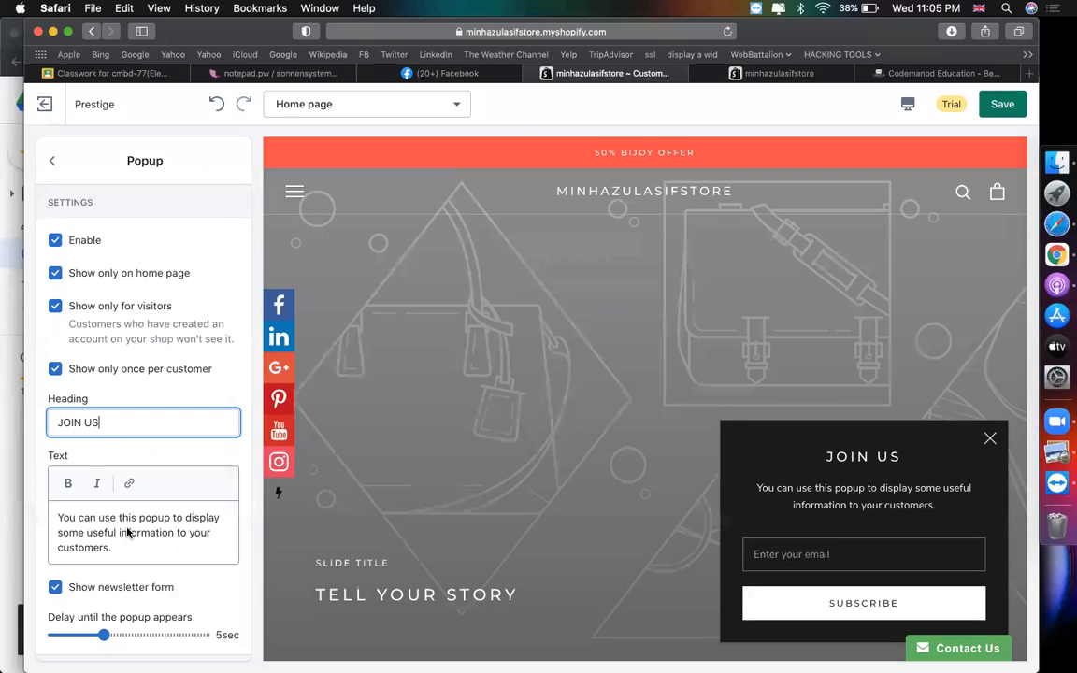
pyautogui.click(164, 550)
pyautogui.tripleClick(167, 551)
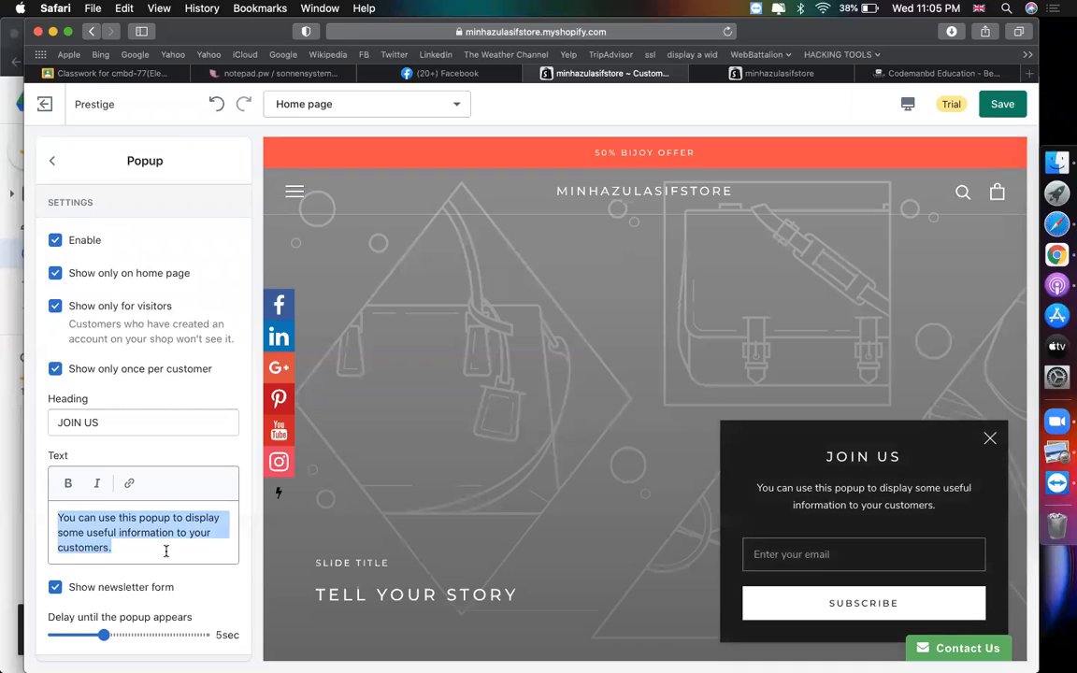
pyautogui.write('GET OFFER')
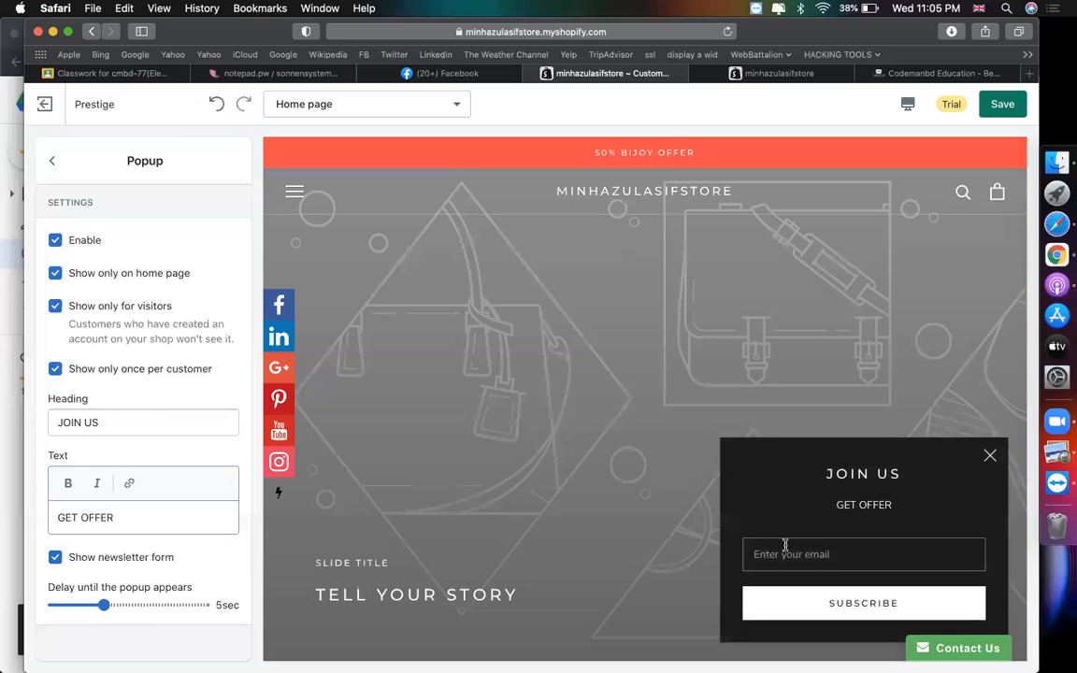
pyautogui.scroll(-3, 784, 547)
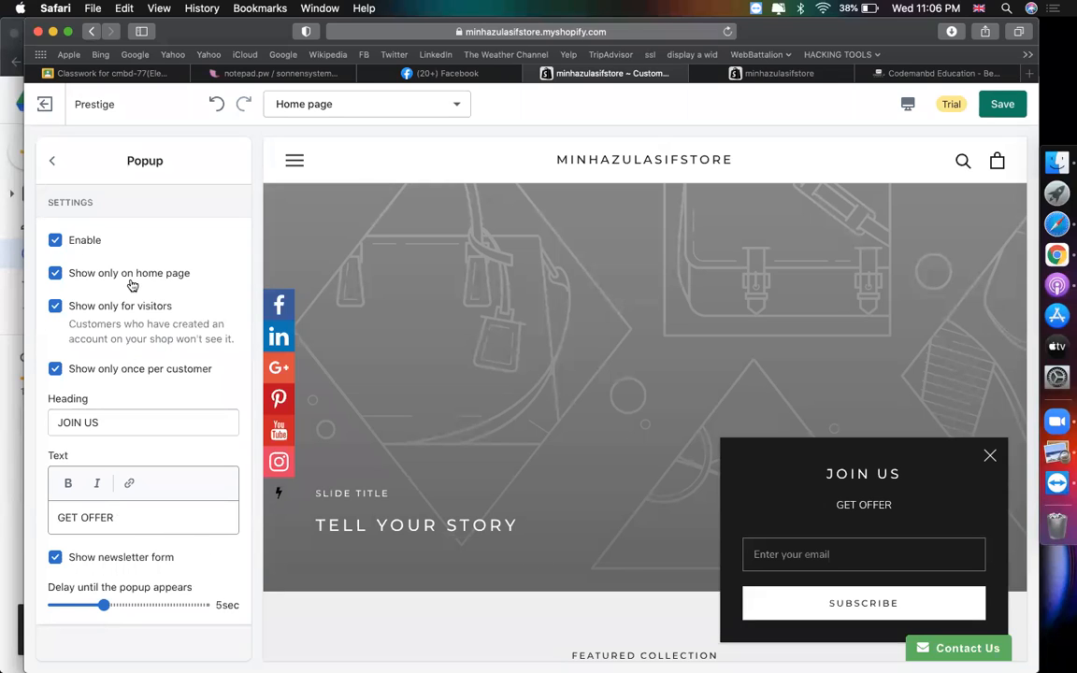
pyautogui.click(56, 273)
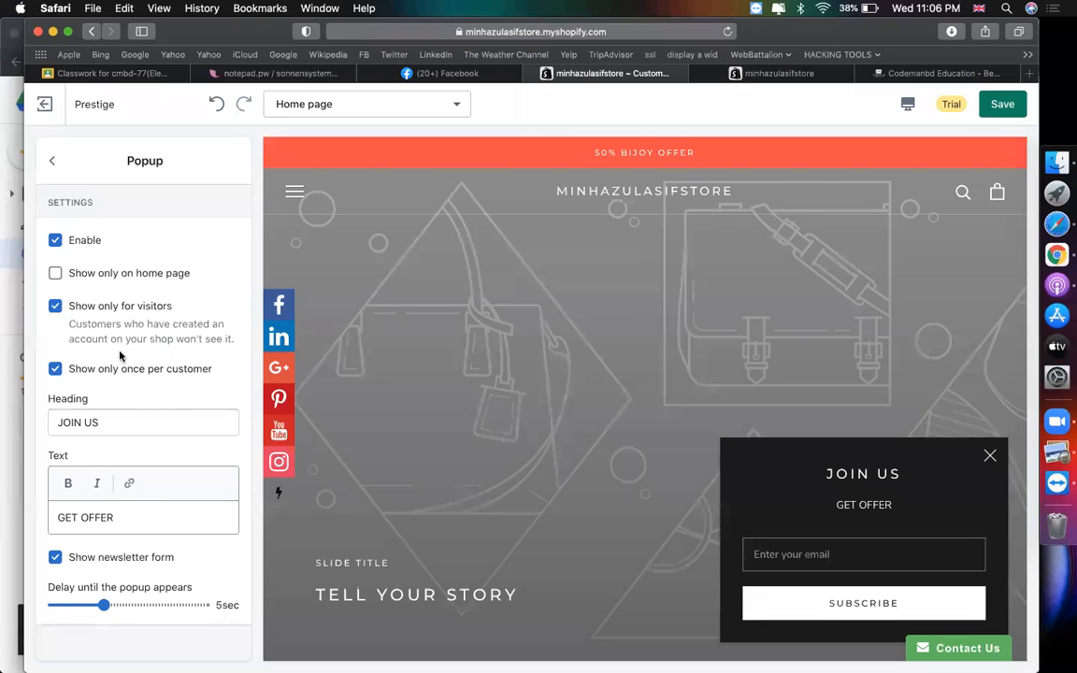
pyautogui.click(51, 161)
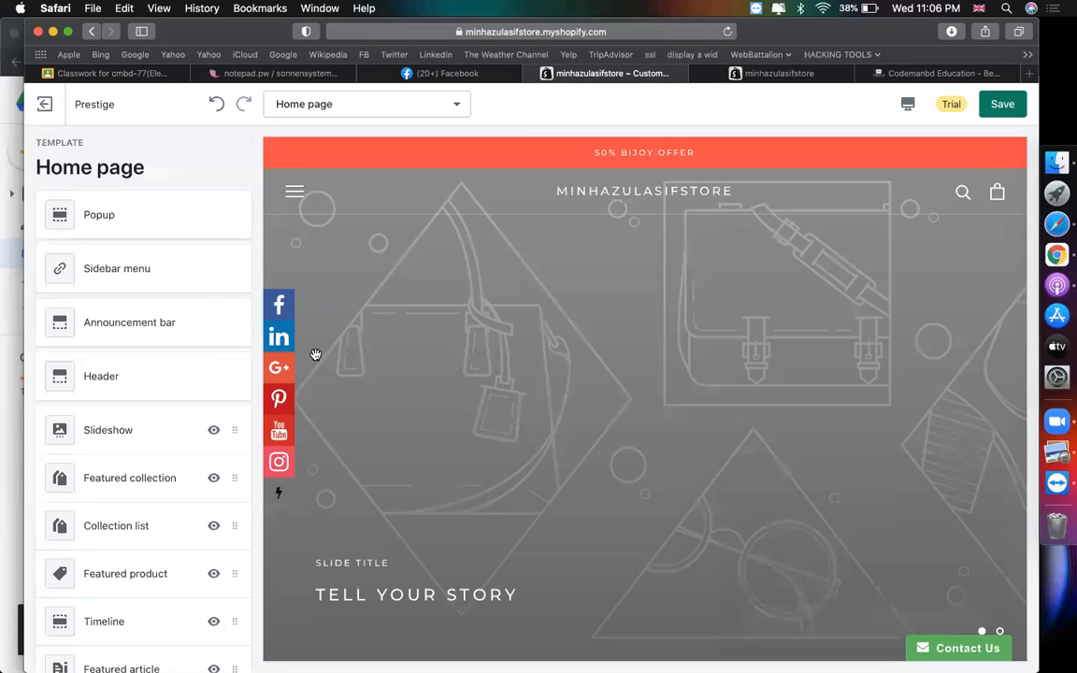
# - Give the first slideshow slide the shelf photo from the image library
pyautogui.scroll(-5, 740, 417)
pyautogui.scroll(5, 741, 417)
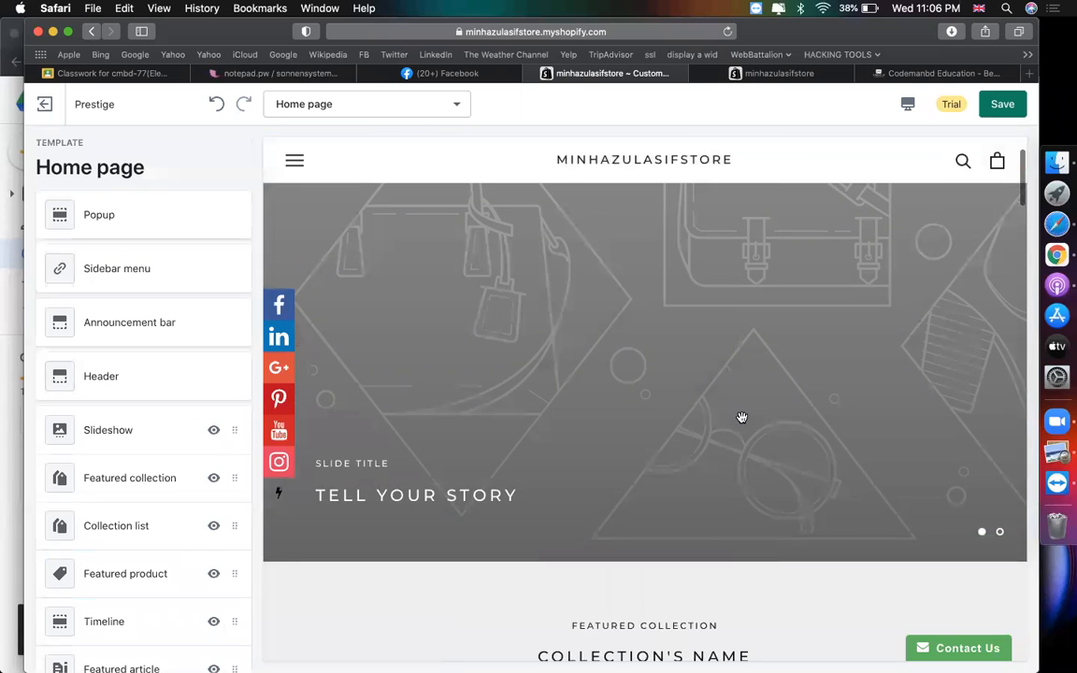
pyautogui.scroll(-5, 615, 411)
pyautogui.scroll(5, 615, 412)
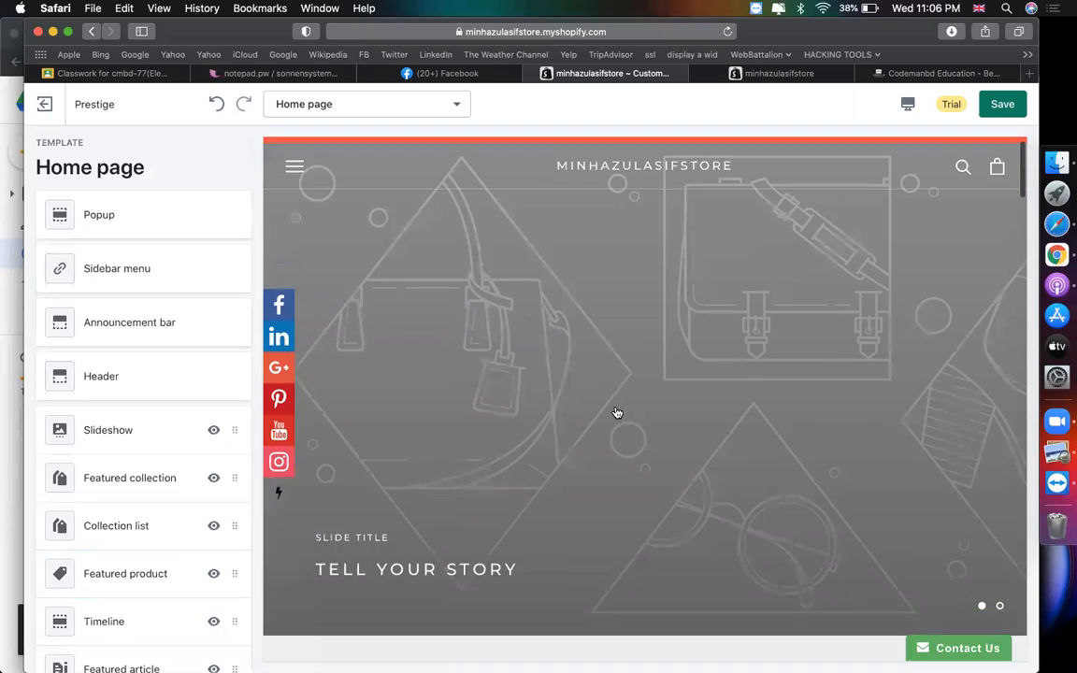
pyautogui.click(152, 432)
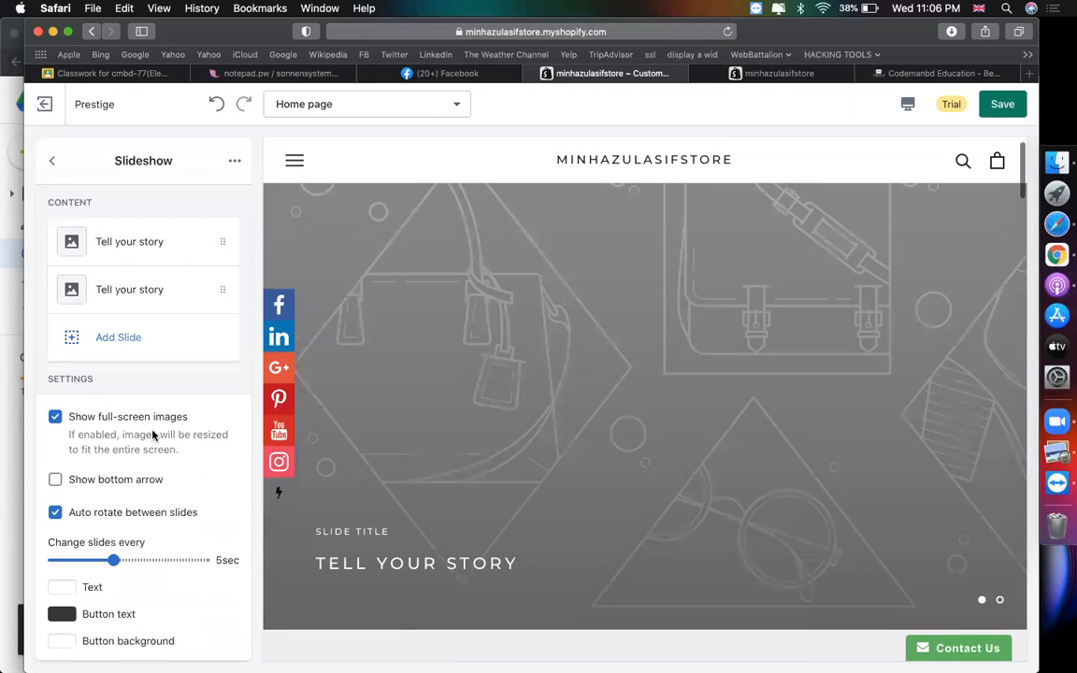
pyautogui.click(127, 238)
pyautogui.click(119, 305)
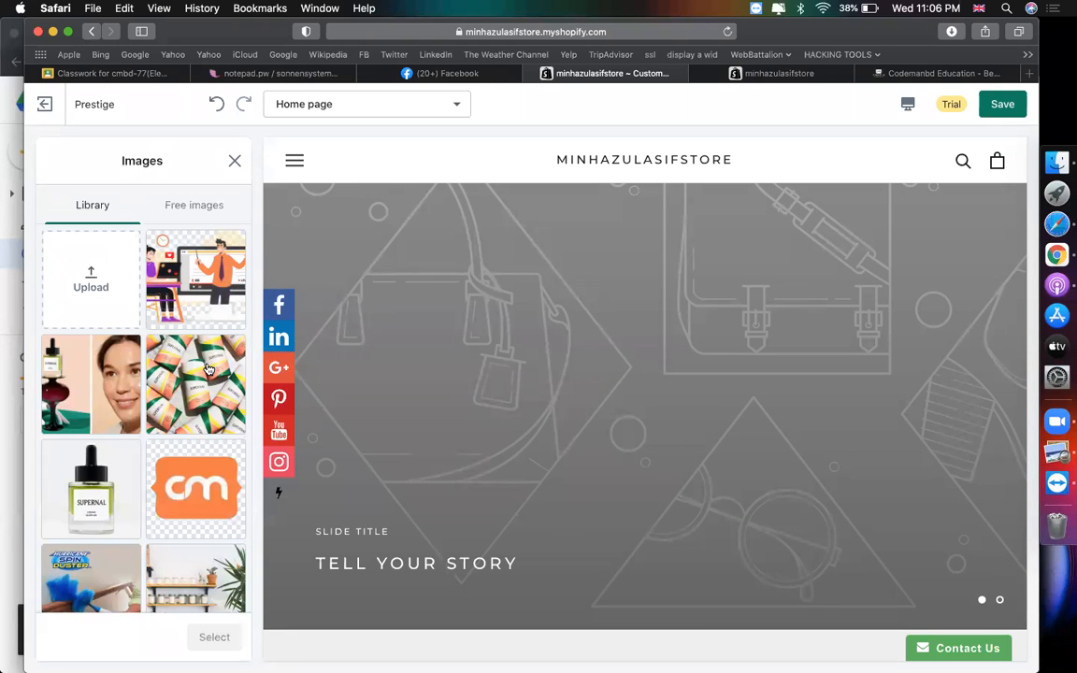
pyautogui.click(202, 561)
pyautogui.click(214, 637)
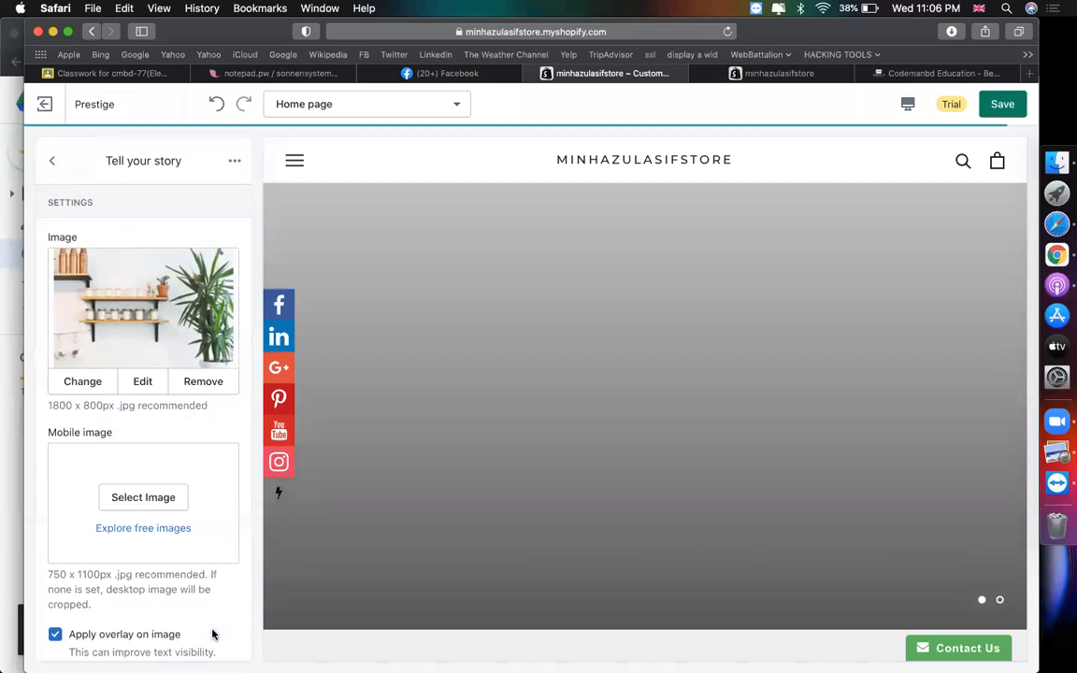
# - Set the first slide's sub-heading to 'BEST ONLINE SHOP' and heading to 'GET OFFER'
pyautogui.scroll(-2, 219, 425)
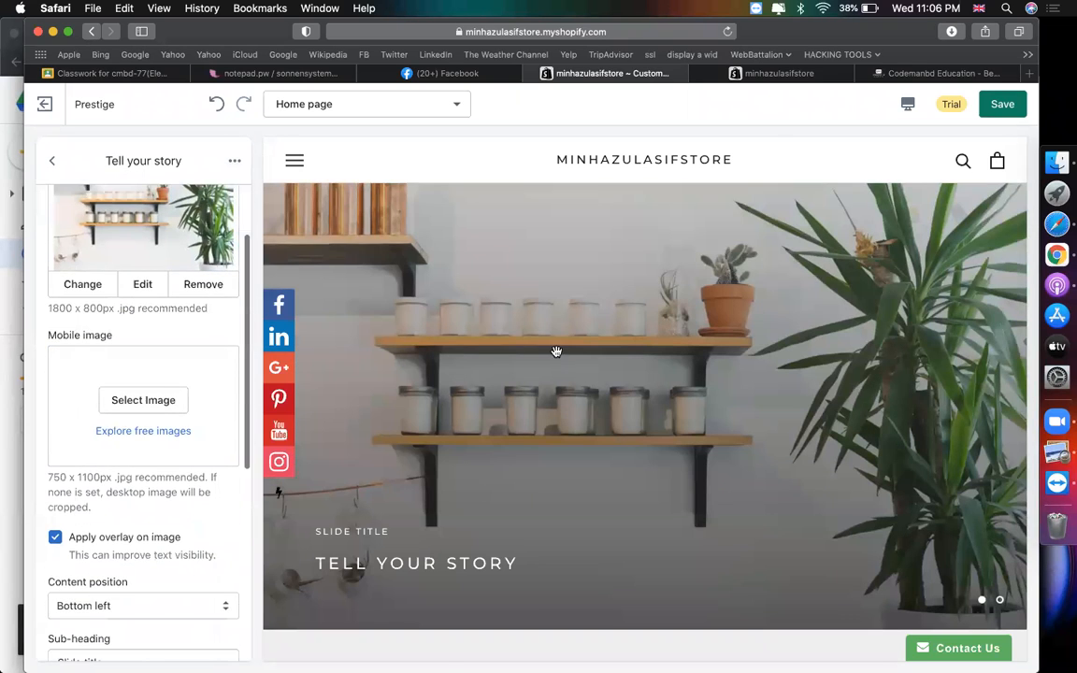
pyautogui.scroll(-3, 556, 352)
pyautogui.scroll(-8, 144, 534)
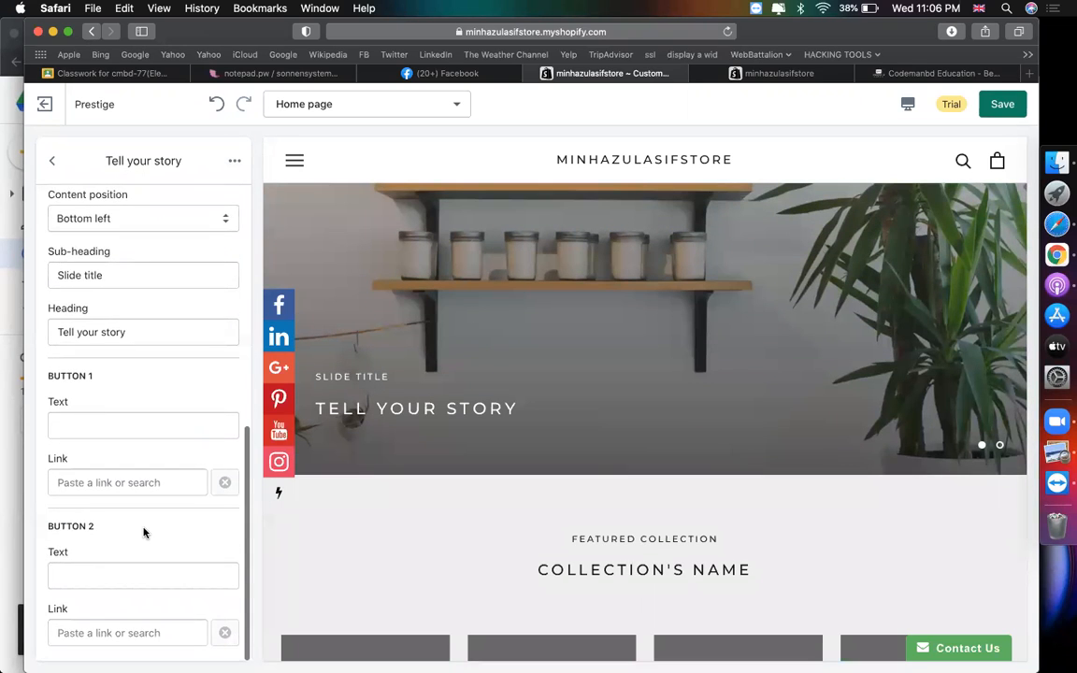
pyautogui.scroll(1, 388, 415)
pyautogui.click(100, 436)
pyautogui.scroll(1, 98, 435)
pyautogui.click(133, 347)
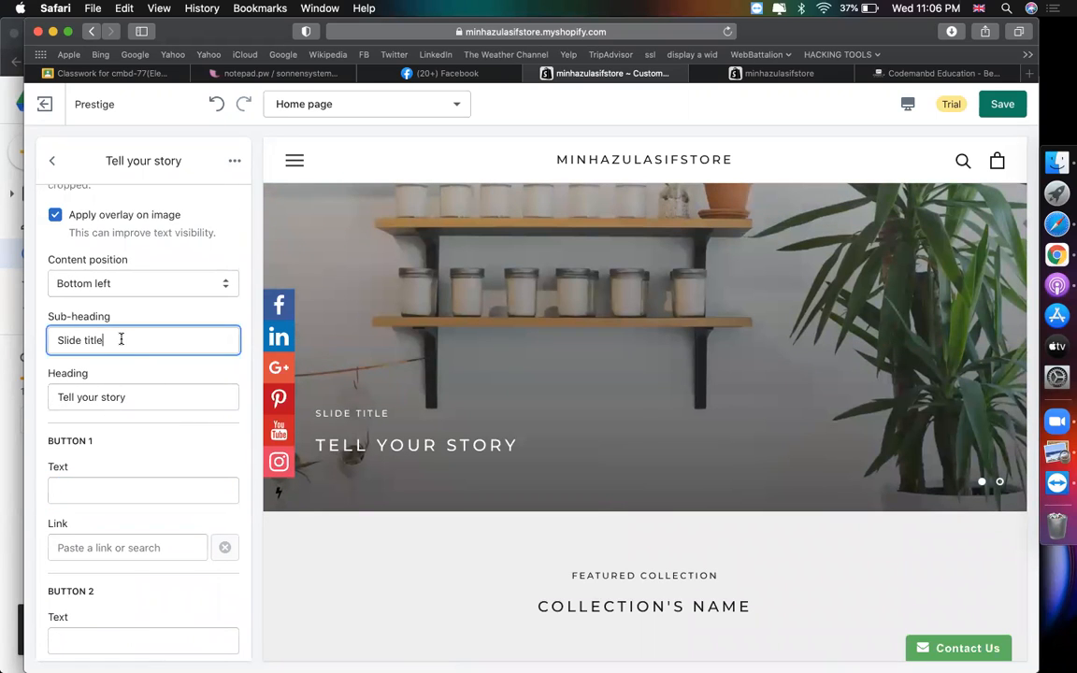
pyautogui.tripleClick(120, 339)
pyautogui.write('BEST ONLINE SHOP')
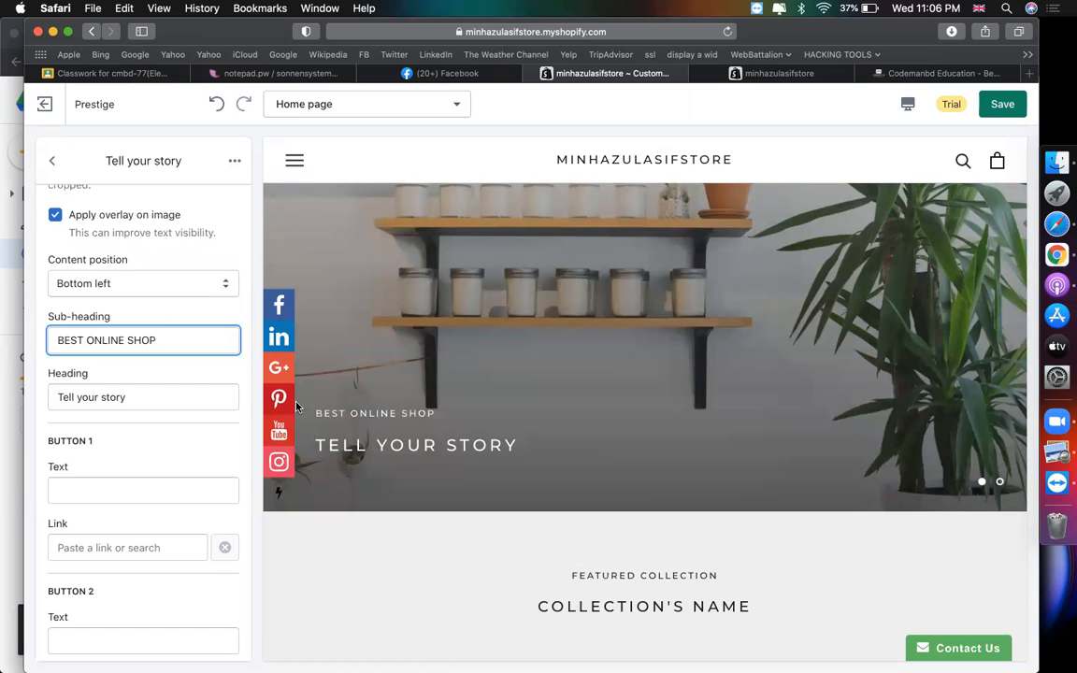
pyautogui.tripleClick(200, 398)
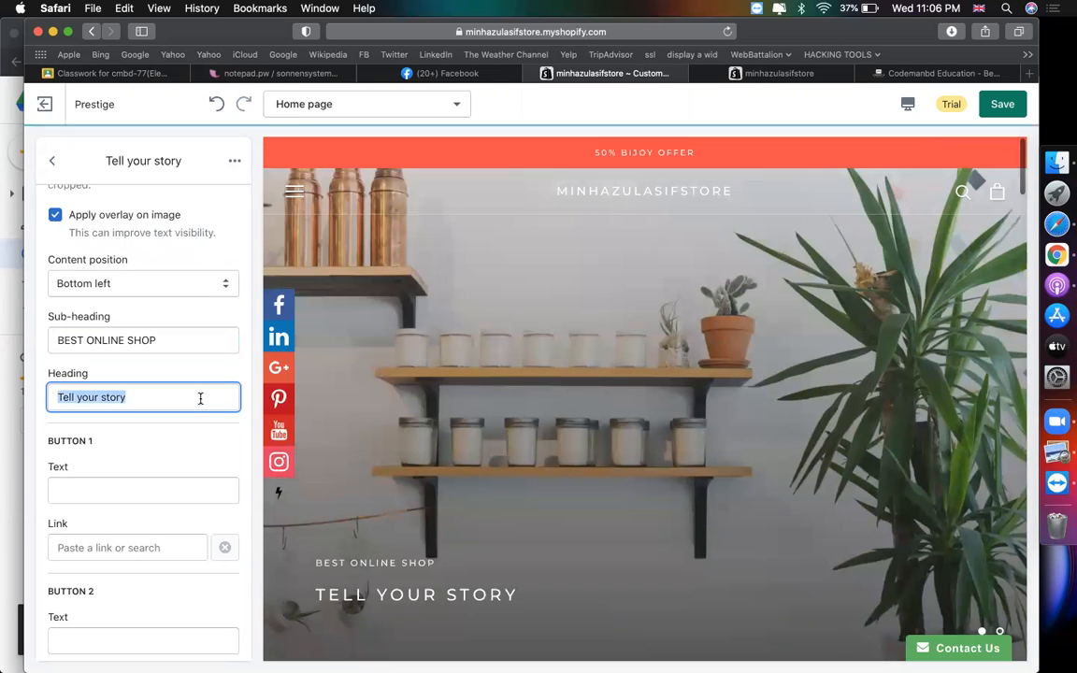
pyautogui.write('GET OFFER')
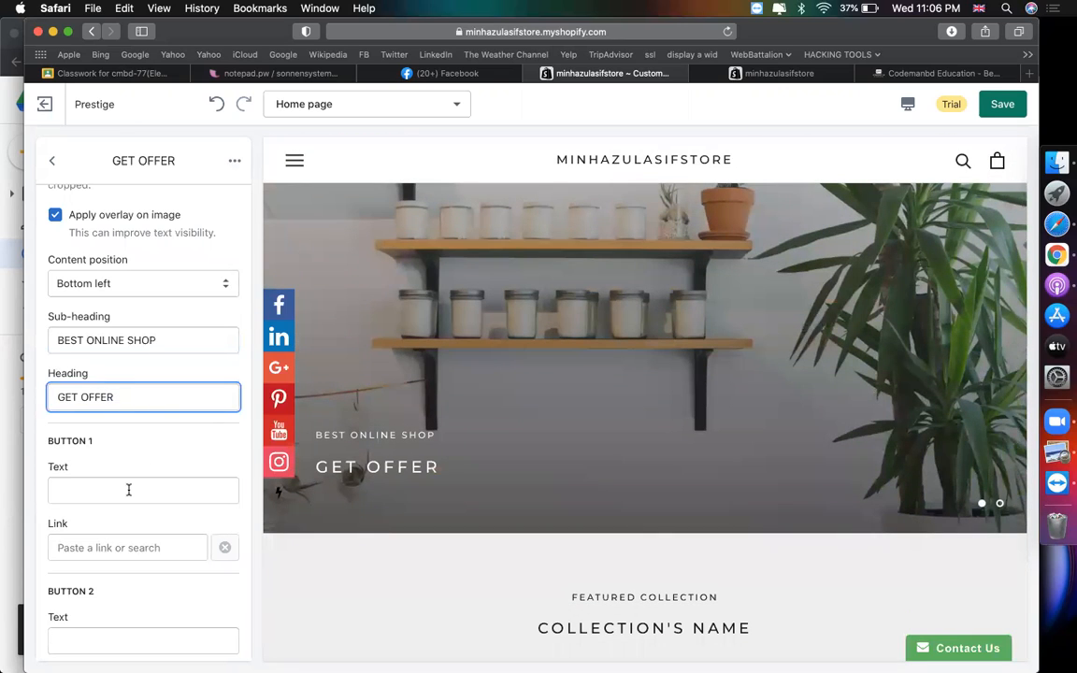
# - Label the first slide's button 'SHOP NOW' and link it to All Products
pyautogui.click(129, 490)
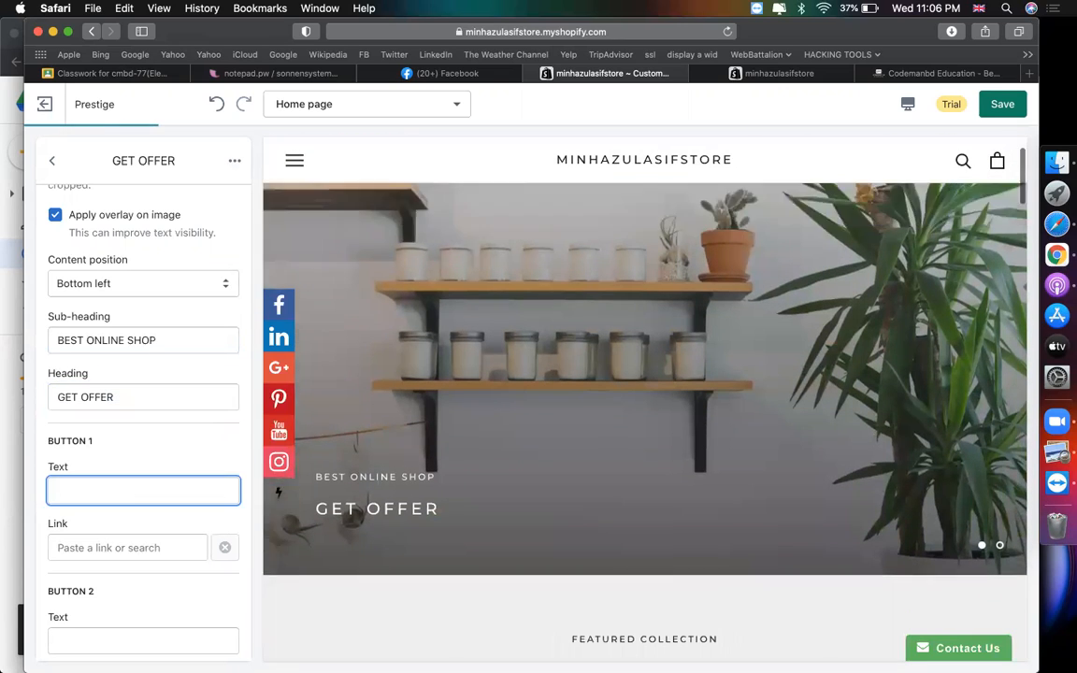
pyautogui.write('BUY NO')
pyautogui.press('super+a')
pyautogui.write('SHOP NOW')
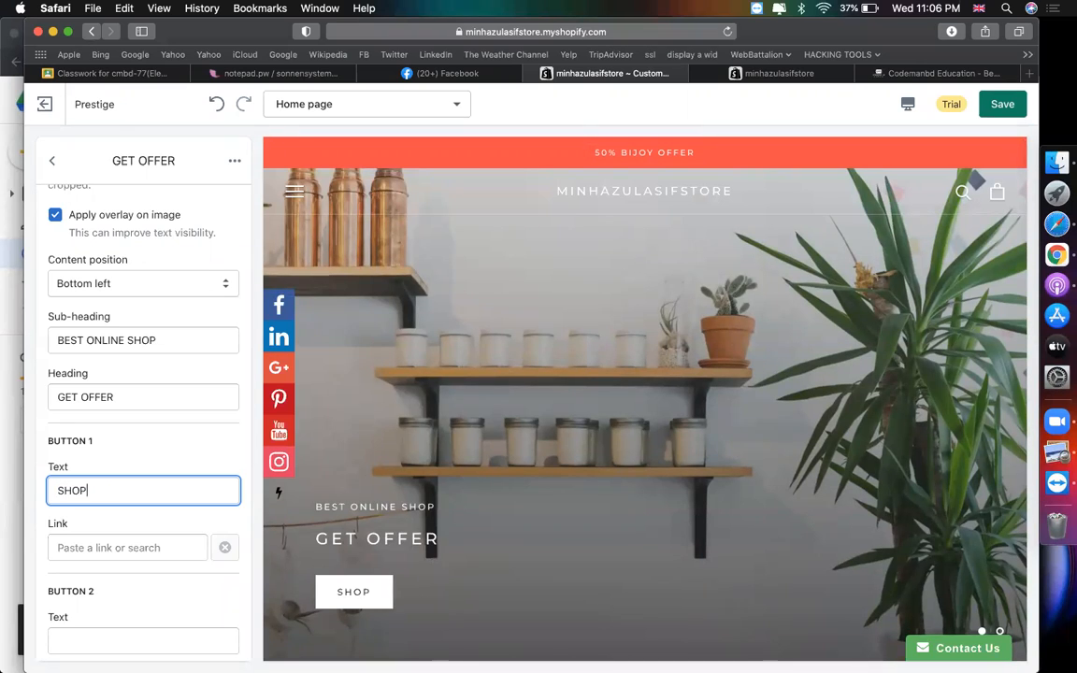
pyautogui.scroll(-1, 138, 512)
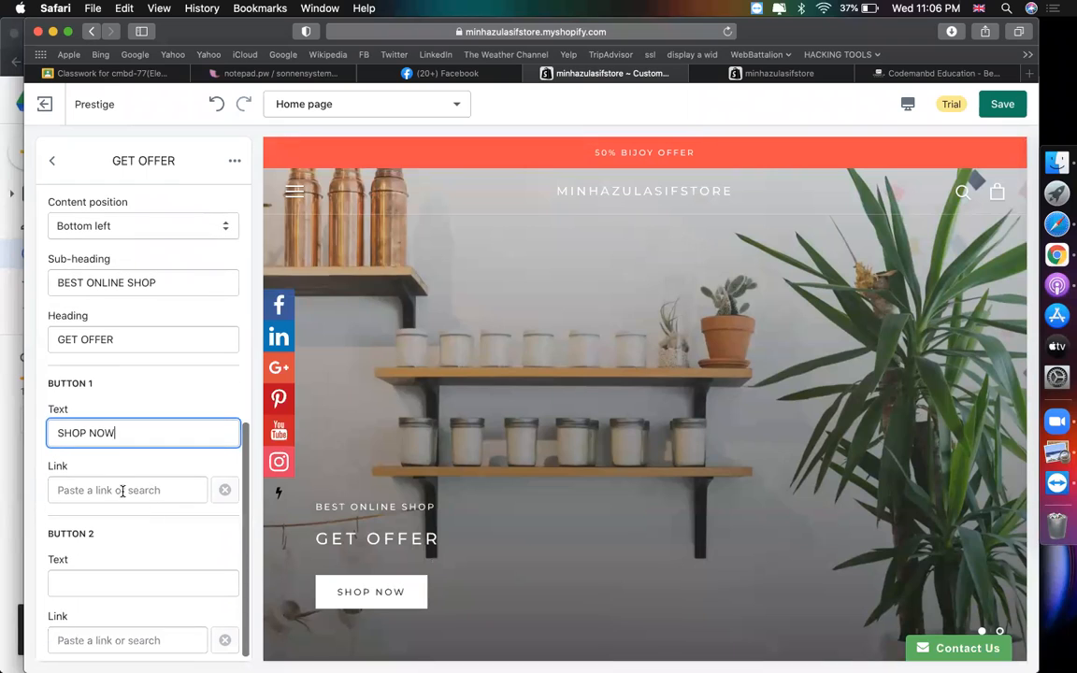
pyautogui.click(120, 488)
pyautogui.click(82, 342)
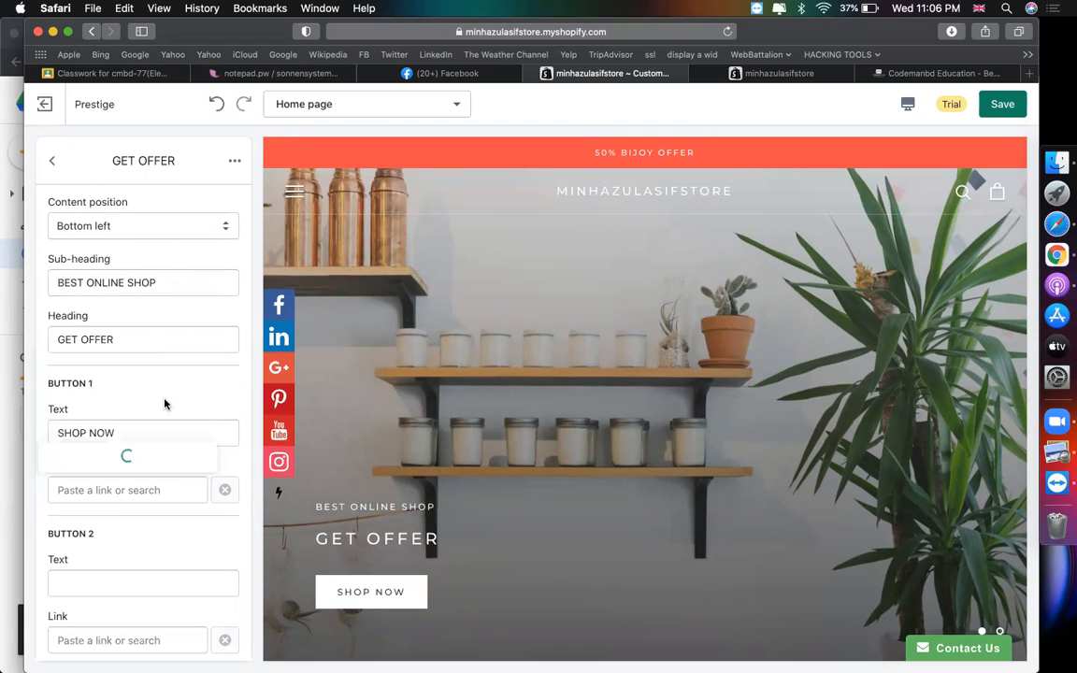
pyautogui.click(93, 367)
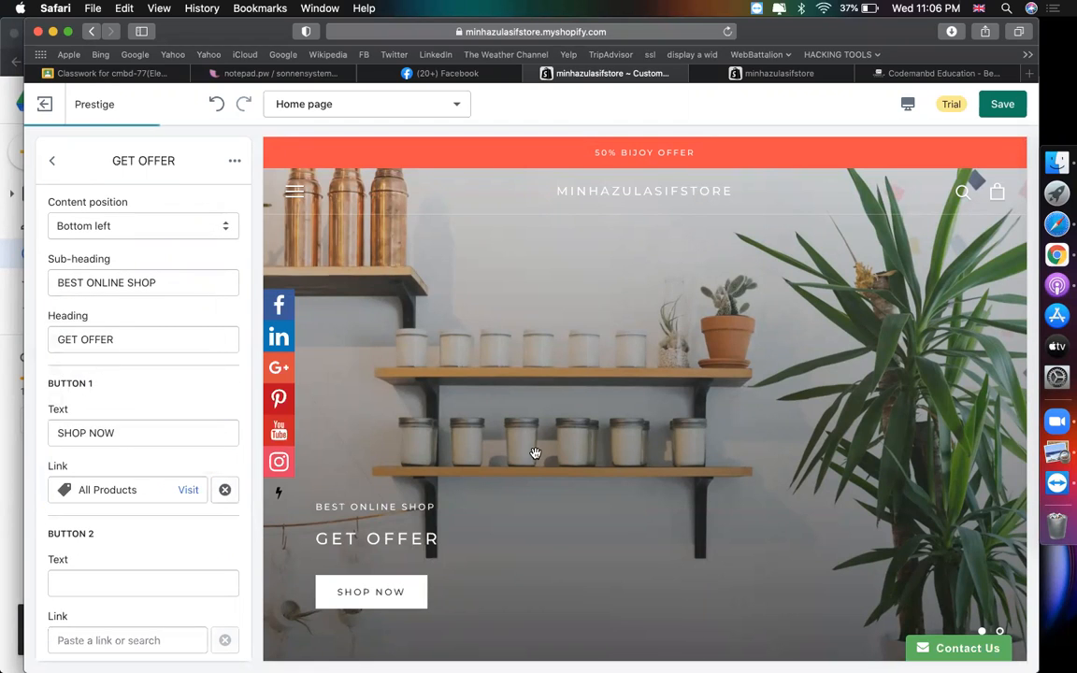
pyautogui.scroll(-1, 442, 549)
pyautogui.scroll(1, 486, 484)
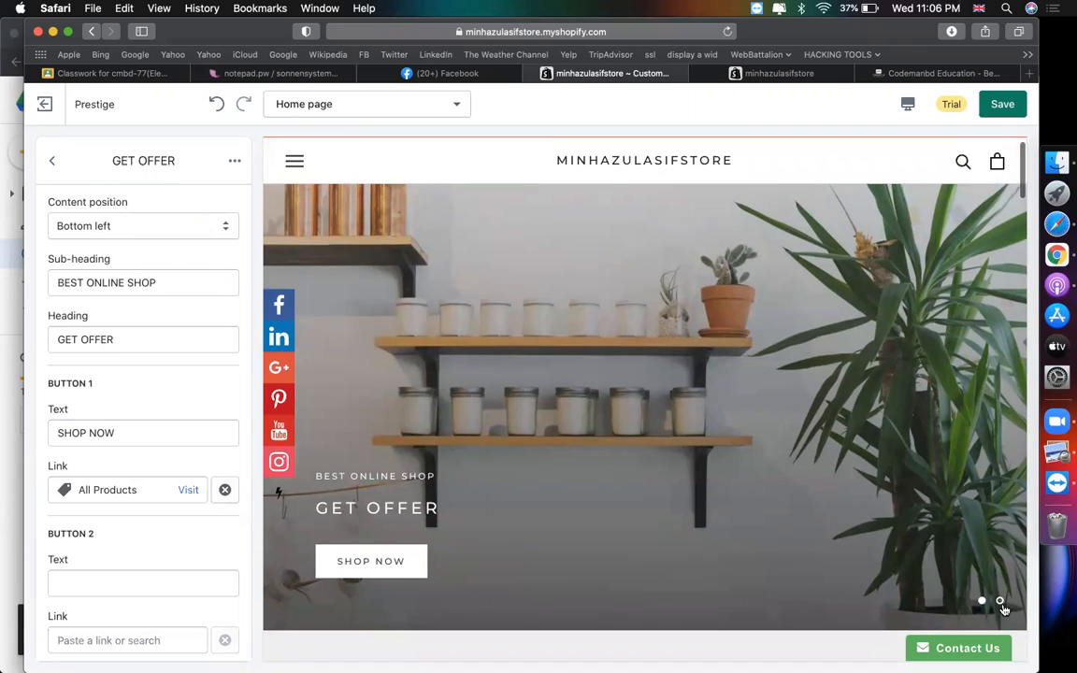
pyautogui.click(1000, 603)
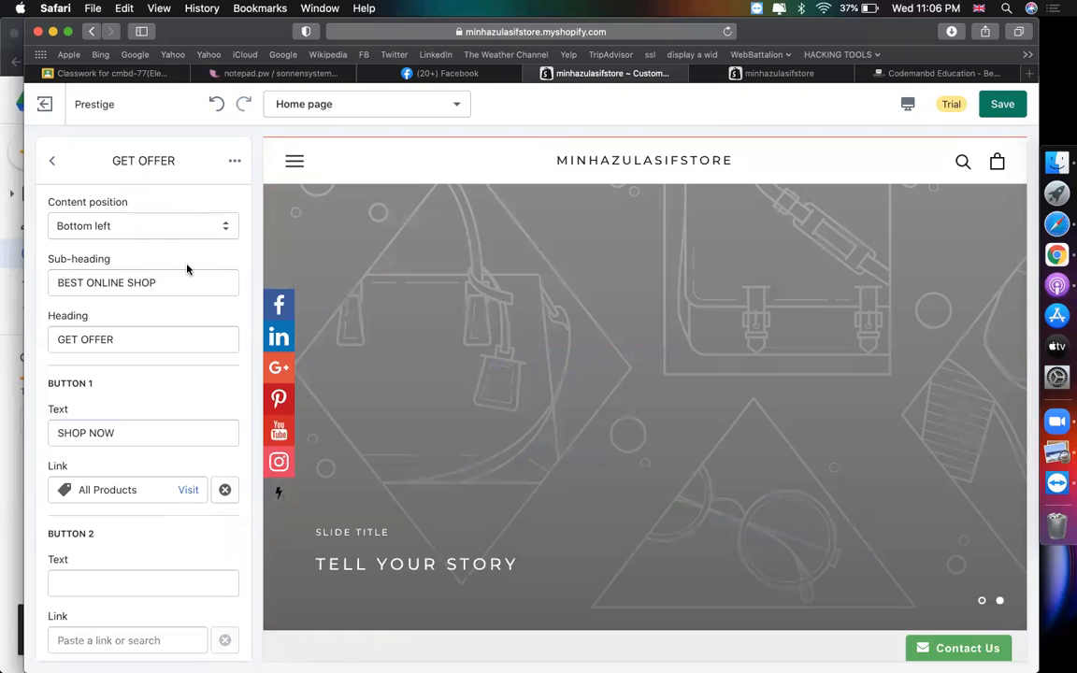
pyautogui.scroll(3, 186, 269)
pyautogui.click(53, 161)
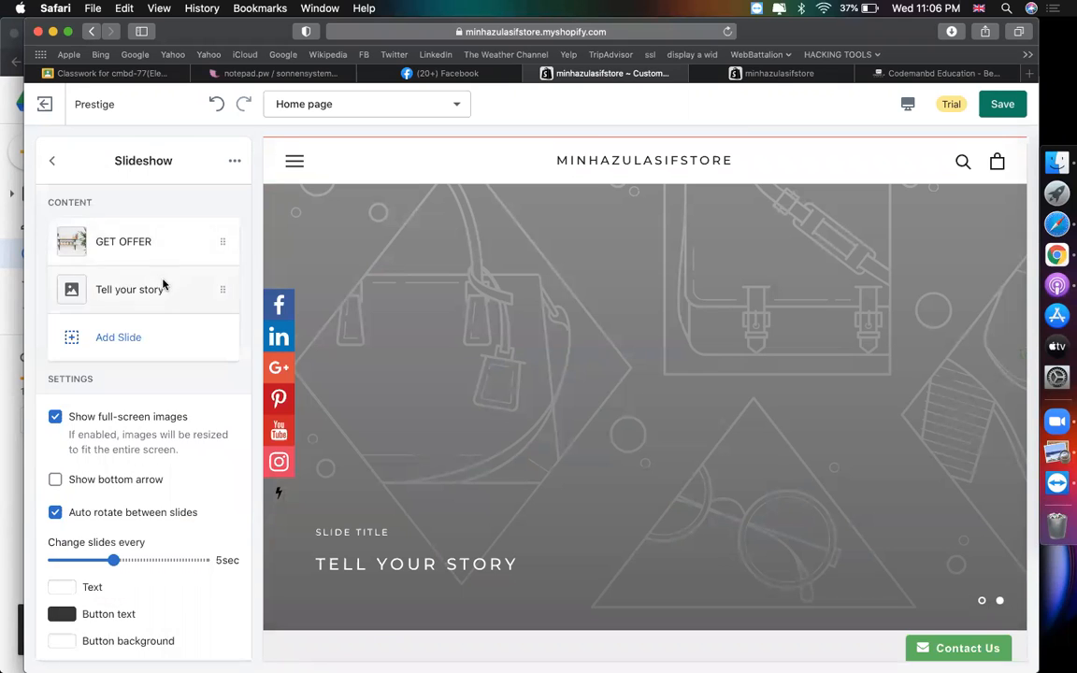
# - Set the second slide's image to the SUPERNAL bottle picture
pyautogui.click(163, 287)
pyautogui.click(144, 302)
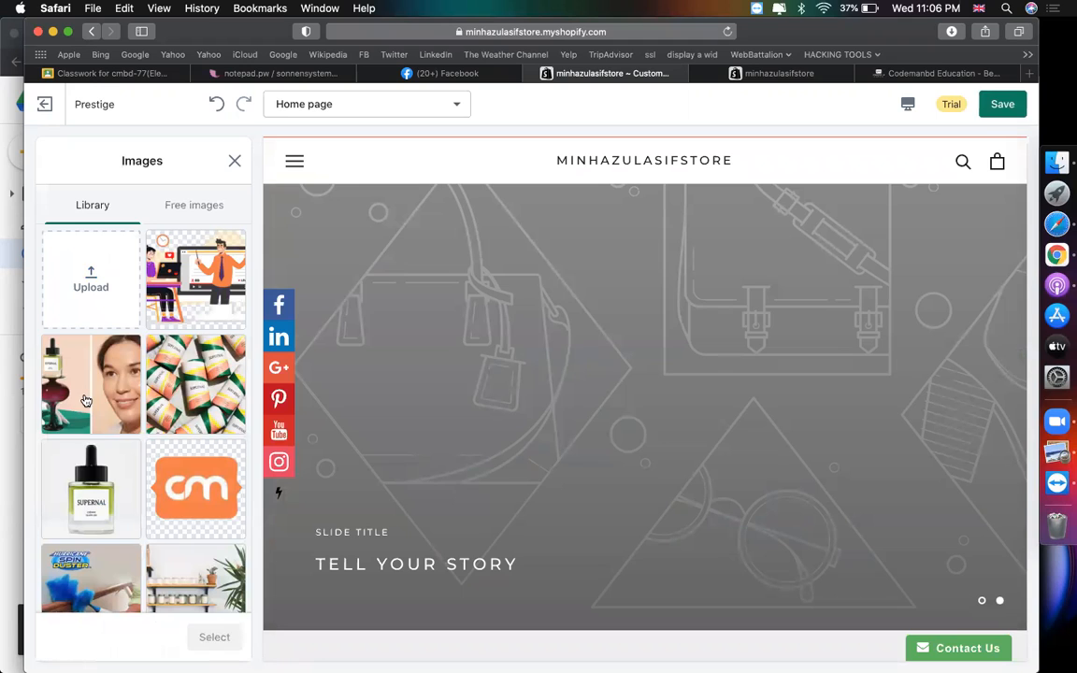
pyautogui.click(89, 476)
pyautogui.scroll(-1, 173, 497)
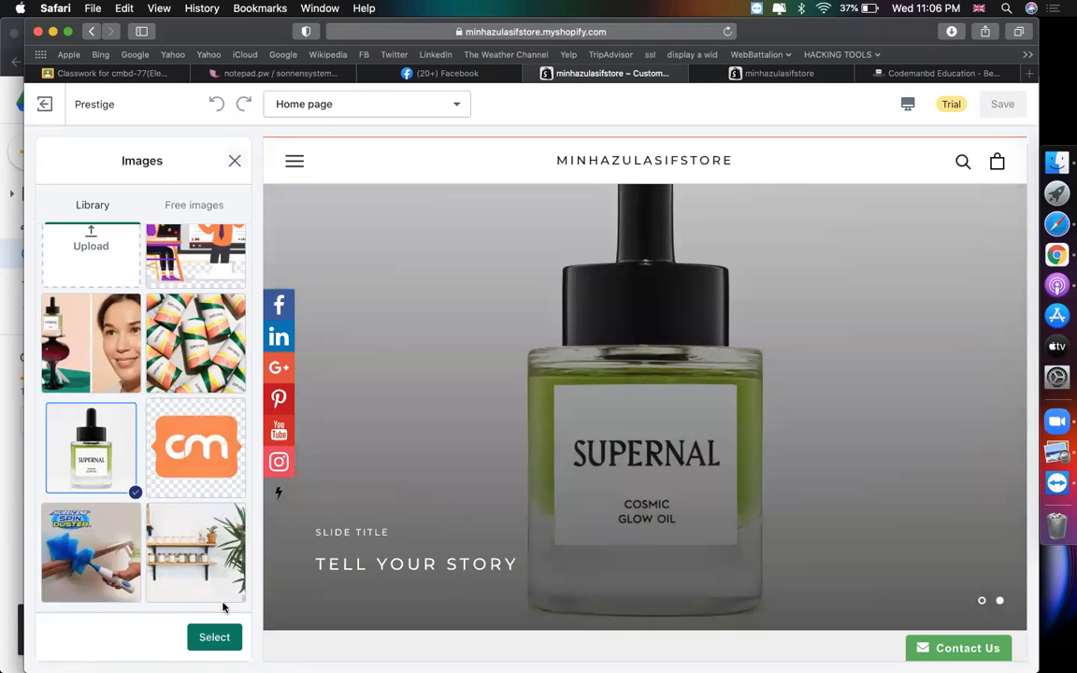
pyautogui.click(214, 637)
# - Set the second slide's sub-heading to 'SUPERNAL' and heading to 'COSMIC GLOW OIL'
pyautogui.scroll(-3, 129, 512)
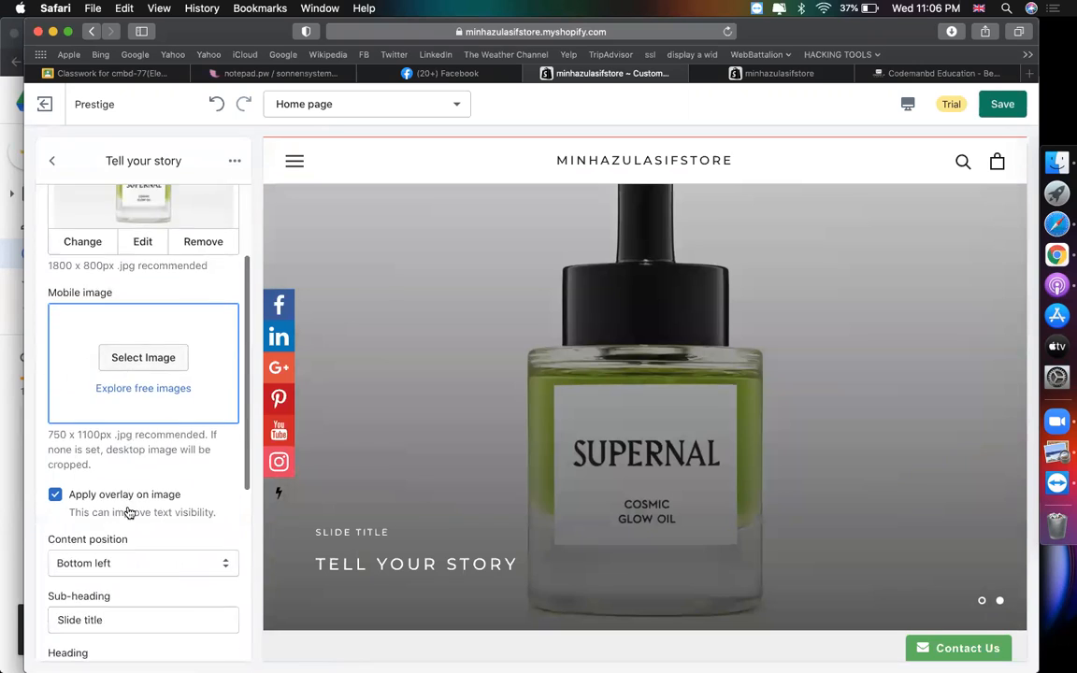
pyautogui.scroll(-2, 129, 512)
pyautogui.scroll(-2, 132, 477)
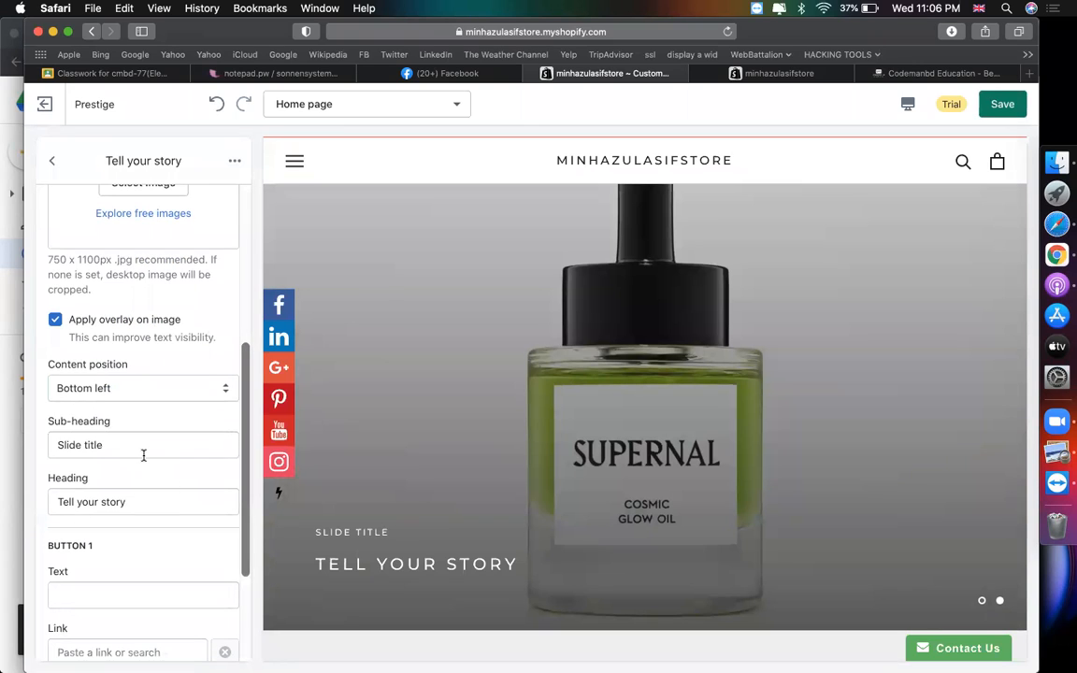
pyautogui.tripleClick(144, 453)
pyautogui.write('SUPERNAL')
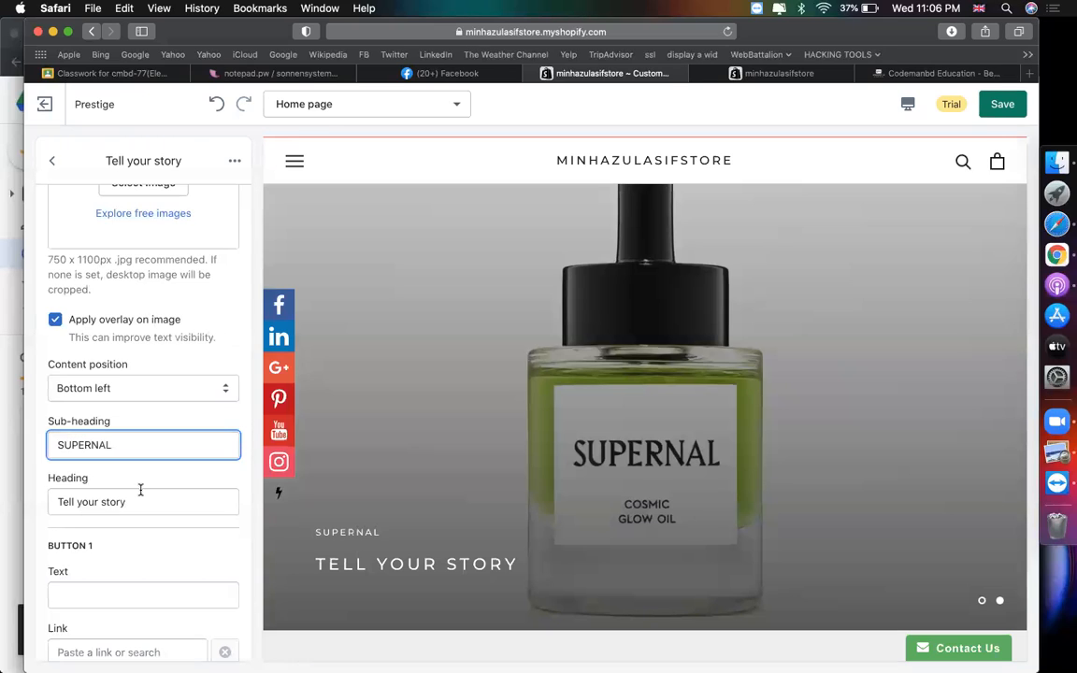
pyautogui.click(140, 495)
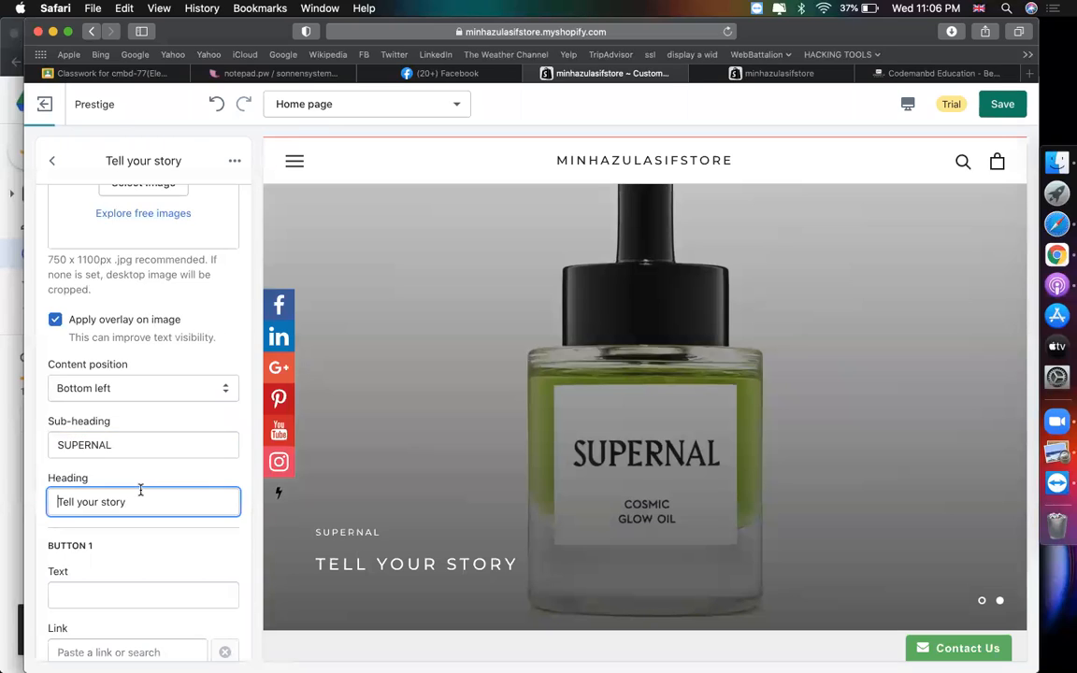
pyautogui.tripleClick(140, 496)
pyautogui.write('COS')
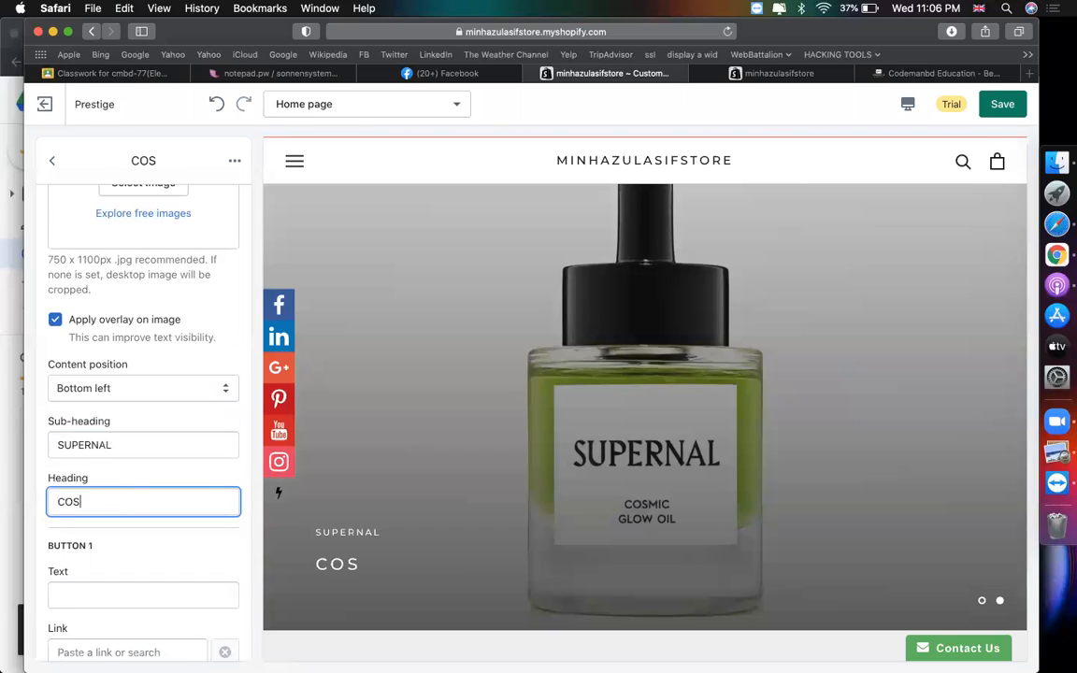
pyautogui.write('MIC ')
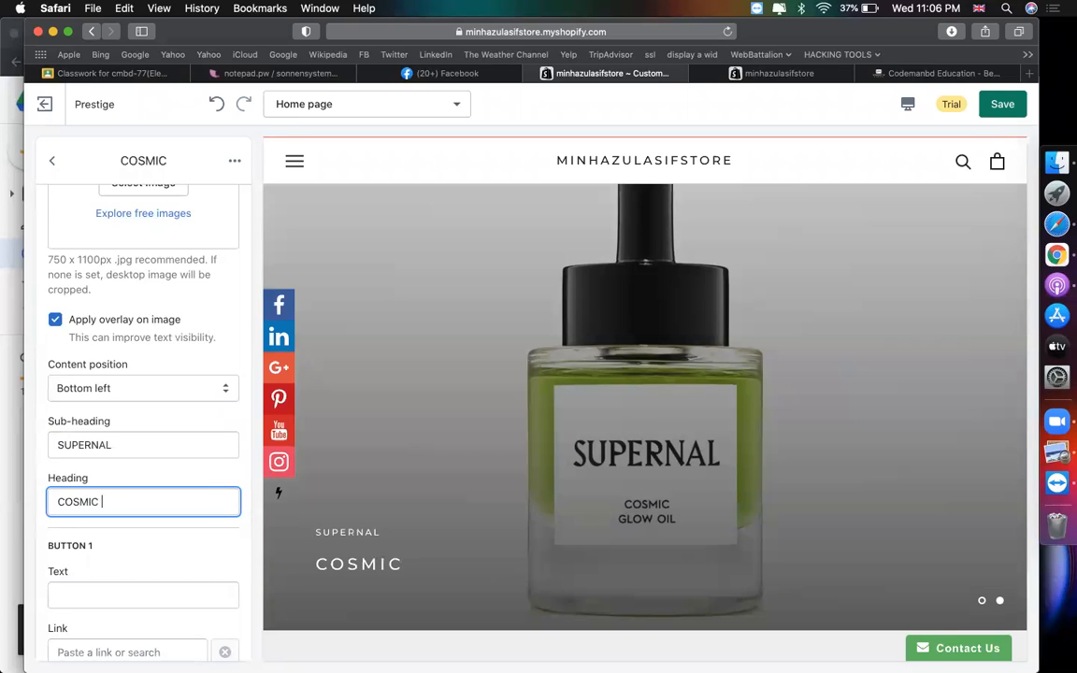
pyautogui.write('GLOW OIL')
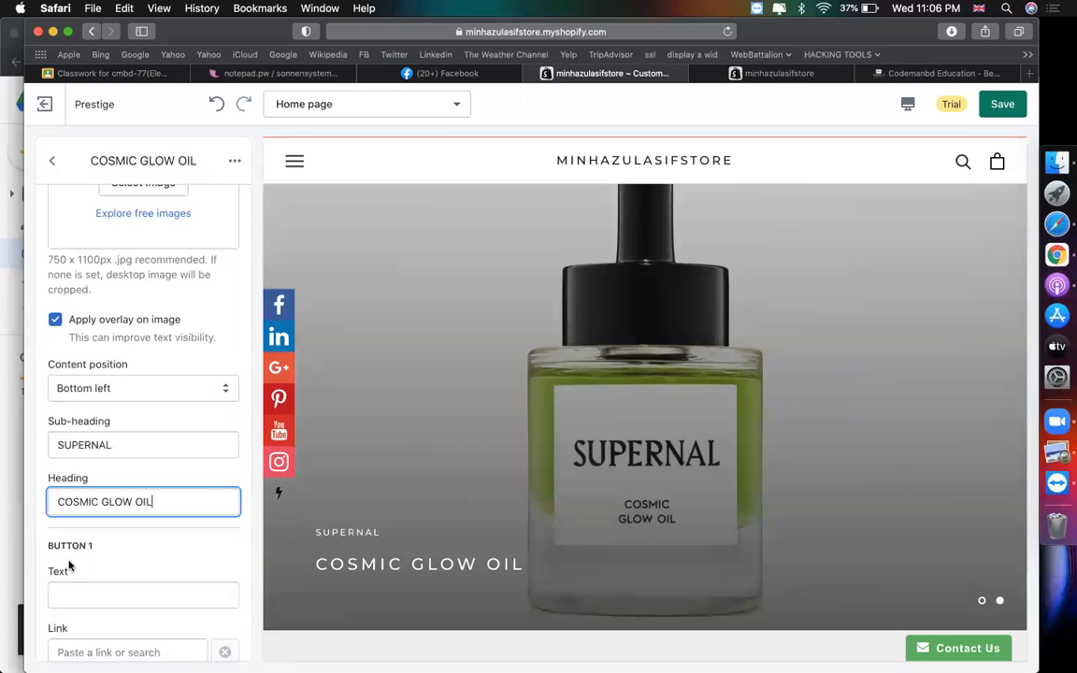
# - Link the second slide's BUY NOW button to the Cosmic Glow Oil product
pyautogui.scroll(-2, 68, 565)
pyautogui.click(121, 533)
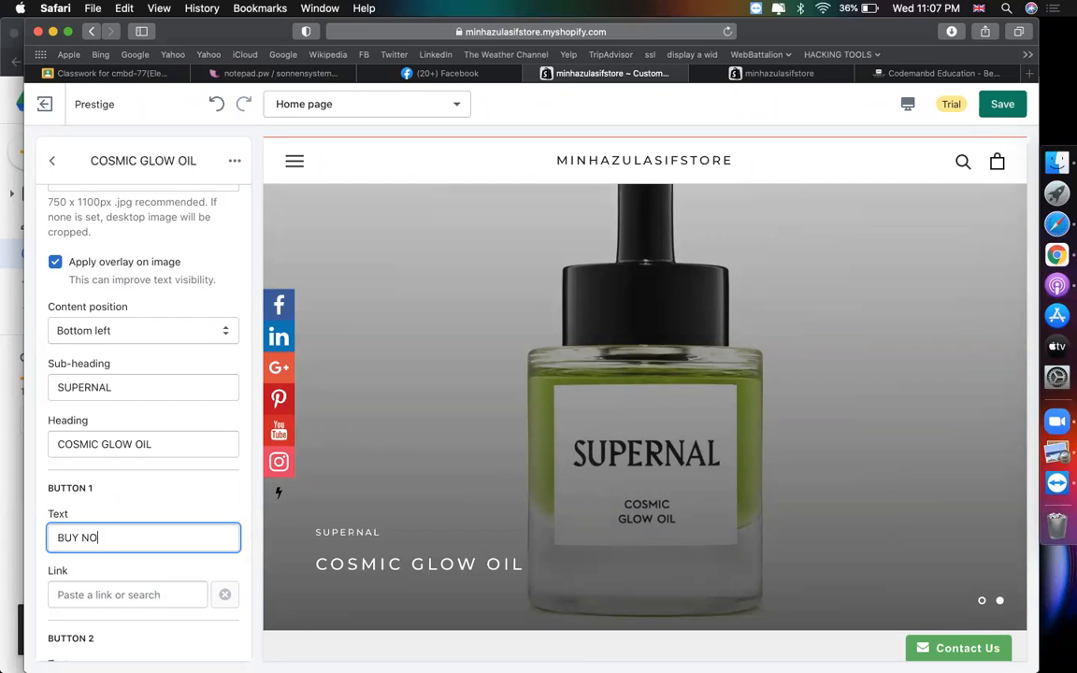
pyautogui.click(98, 595)
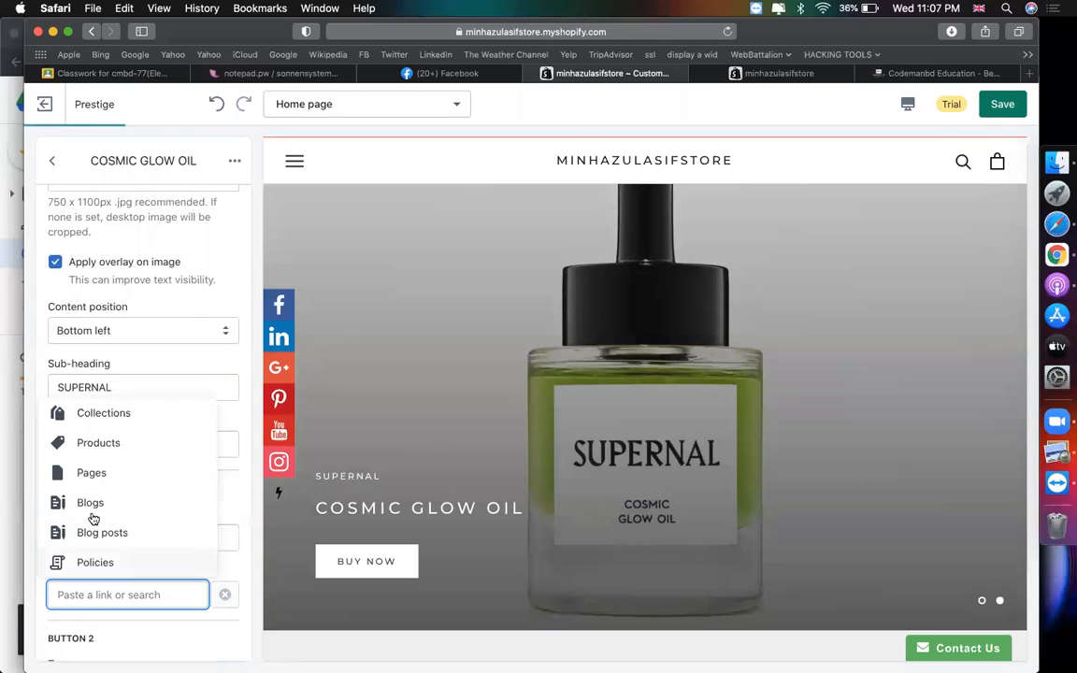
pyautogui.click(113, 470)
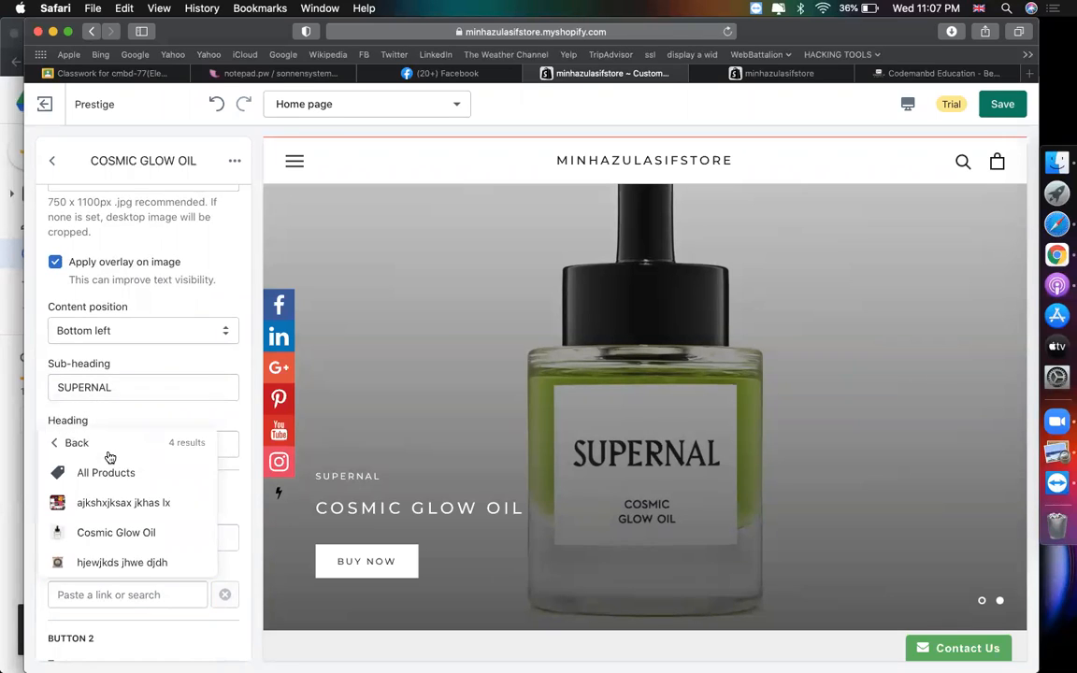
pyautogui.click(103, 532)
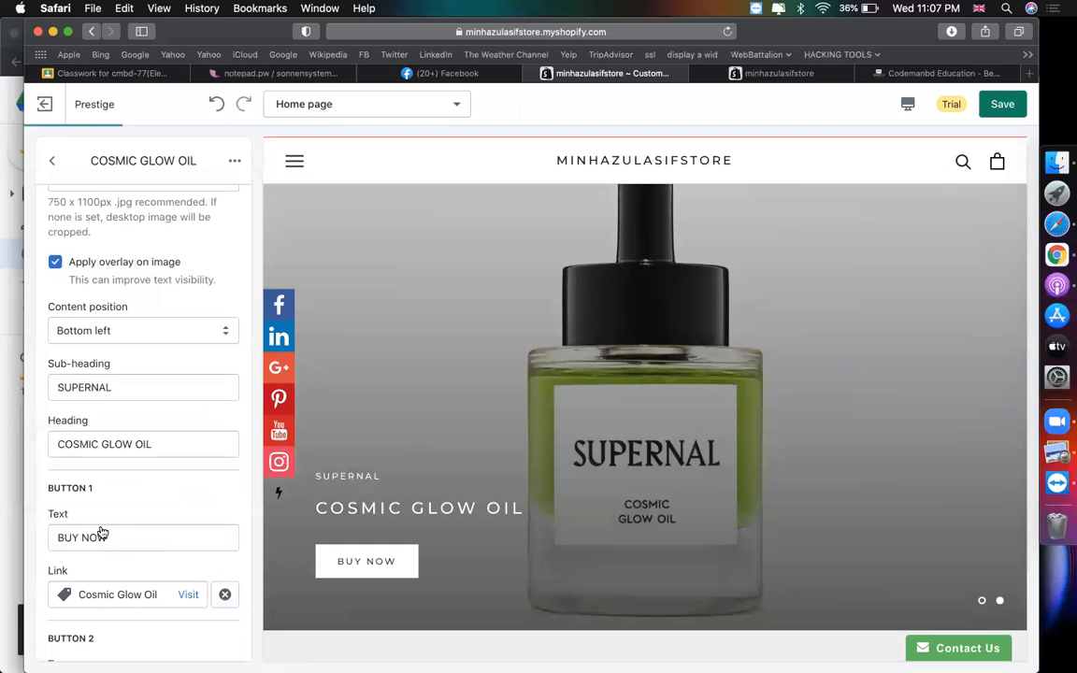
pyautogui.scroll(-5, 292, 447)
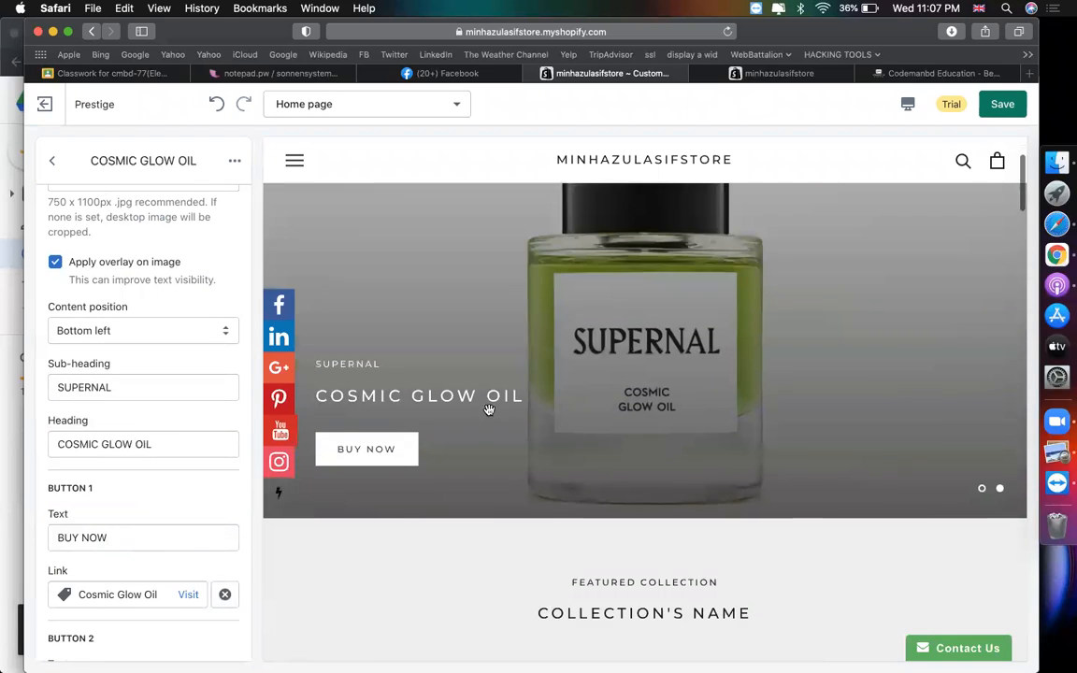
pyautogui.click(51, 161)
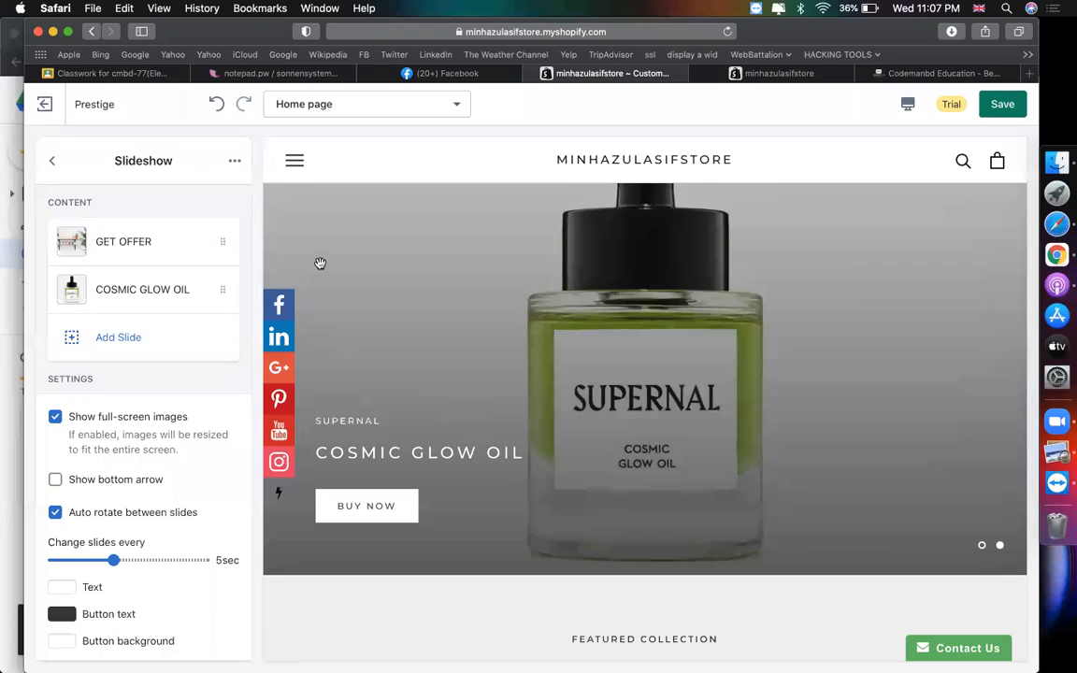
# - Set the slideshow button background to the recently used red-orange #F94C41
pyautogui.scroll(1, 639, 466)
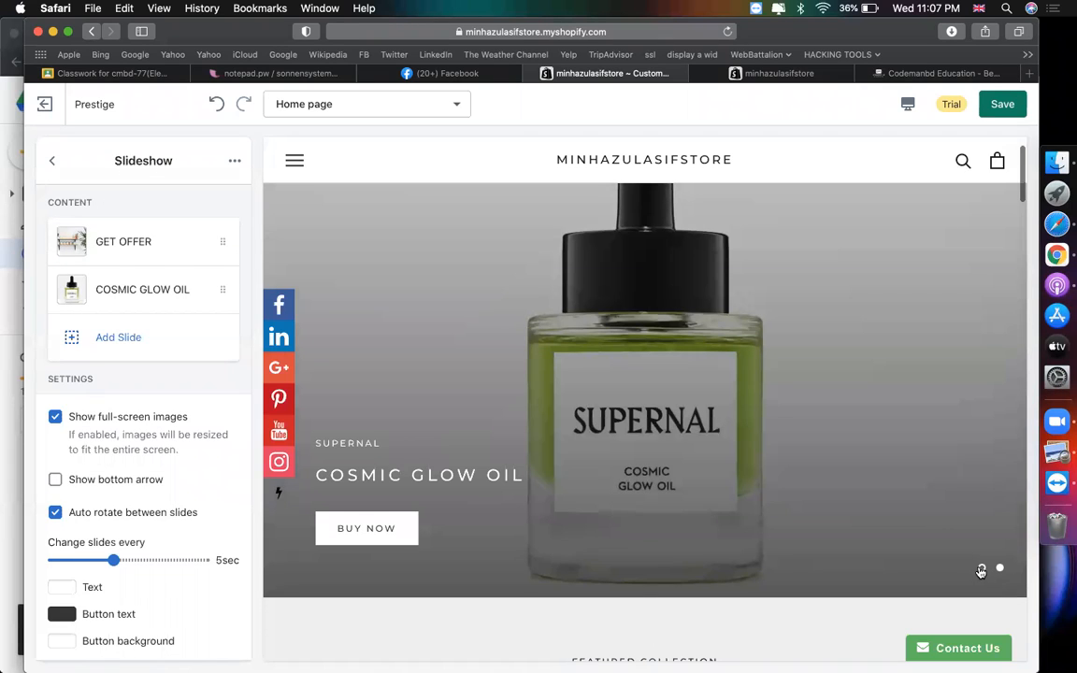
pyautogui.scroll(2, 980, 571)
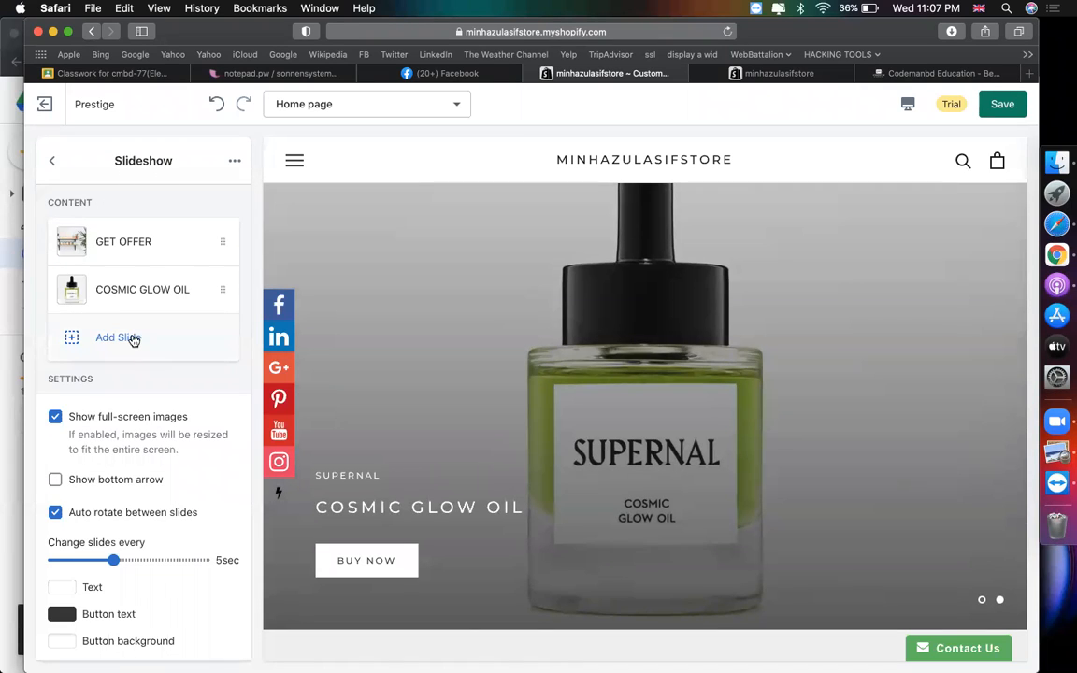
pyautogui.scroll(-2, 132, 339)
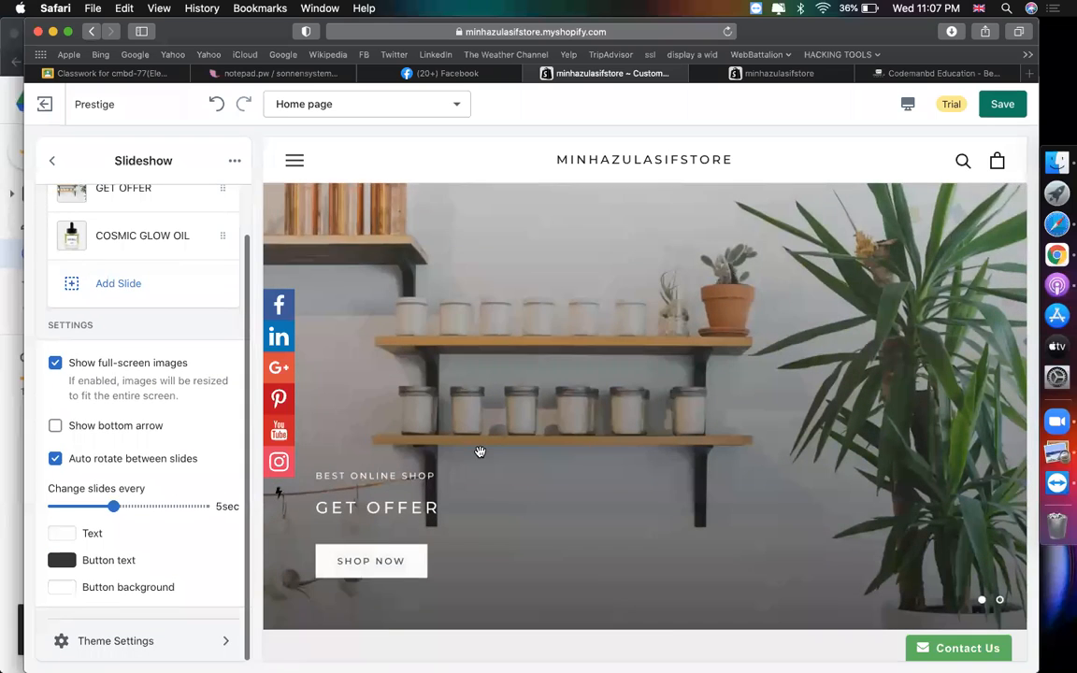
pyautogui.scroll(-3, 479, 451)
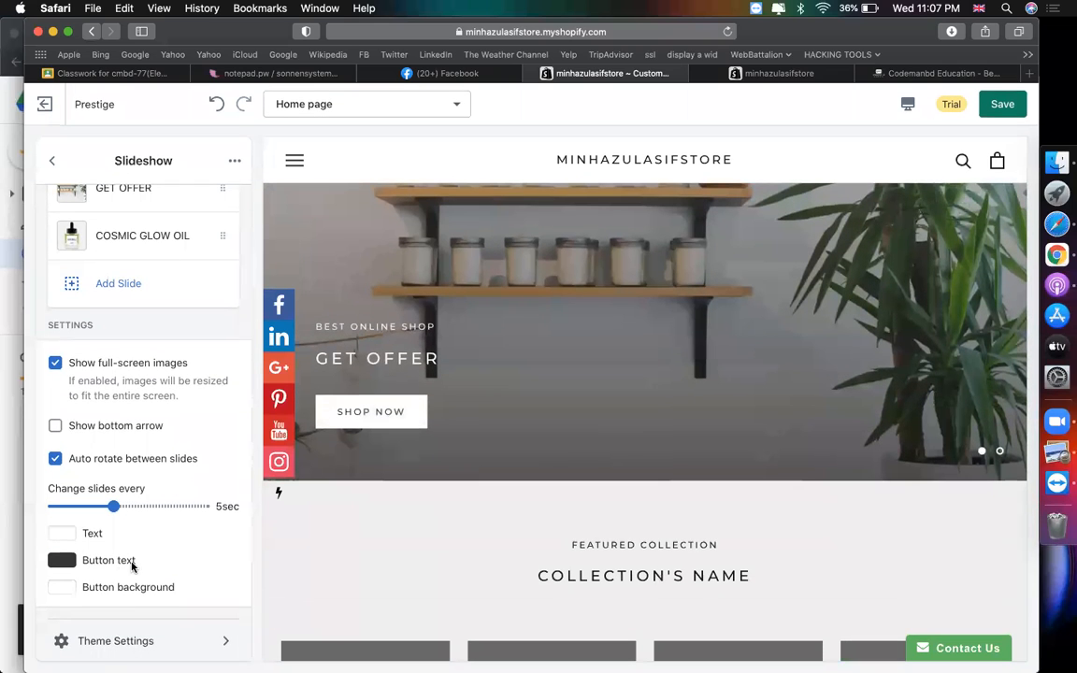
pyautogui.click(62, 587)
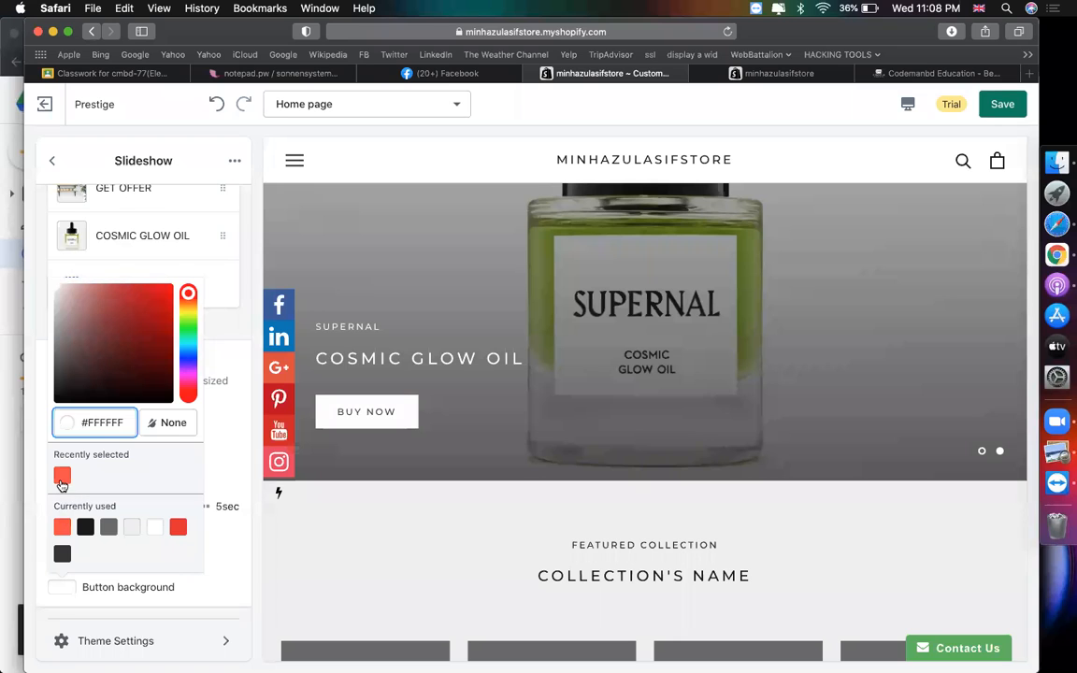
pyautogui.click(62, 478)
pyautogui.click(224, 553)
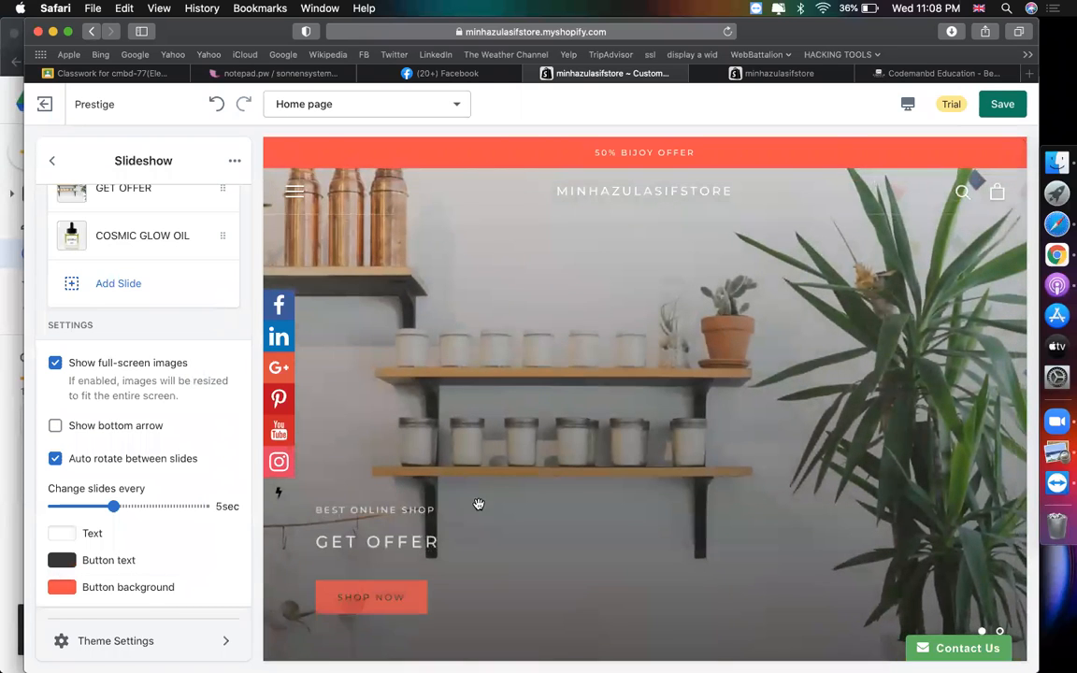
# - Review the slideshow settings and go back to the Home page sections list
pyautogui.scroll(-2, 394, 532)
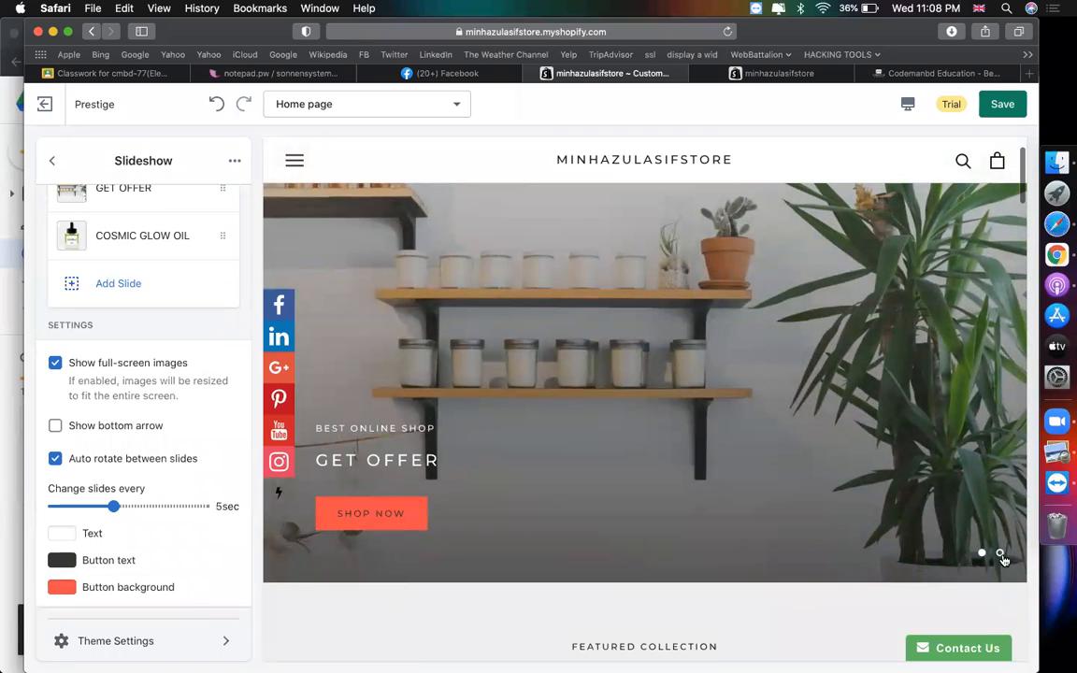
pyautogui.scroll(1, 1003, 562)
pyautogui.scroll(-2, 475, 536)
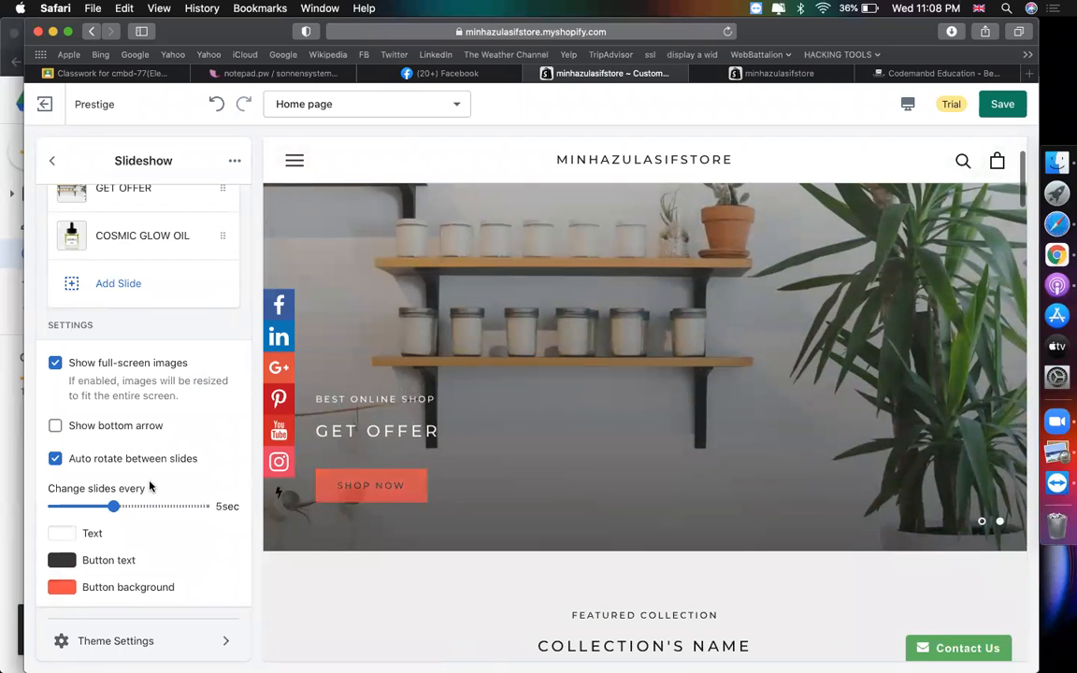
pyautogui.scroll(1, 134, 432)
pyautogui.scroll(-1, 100, 485)
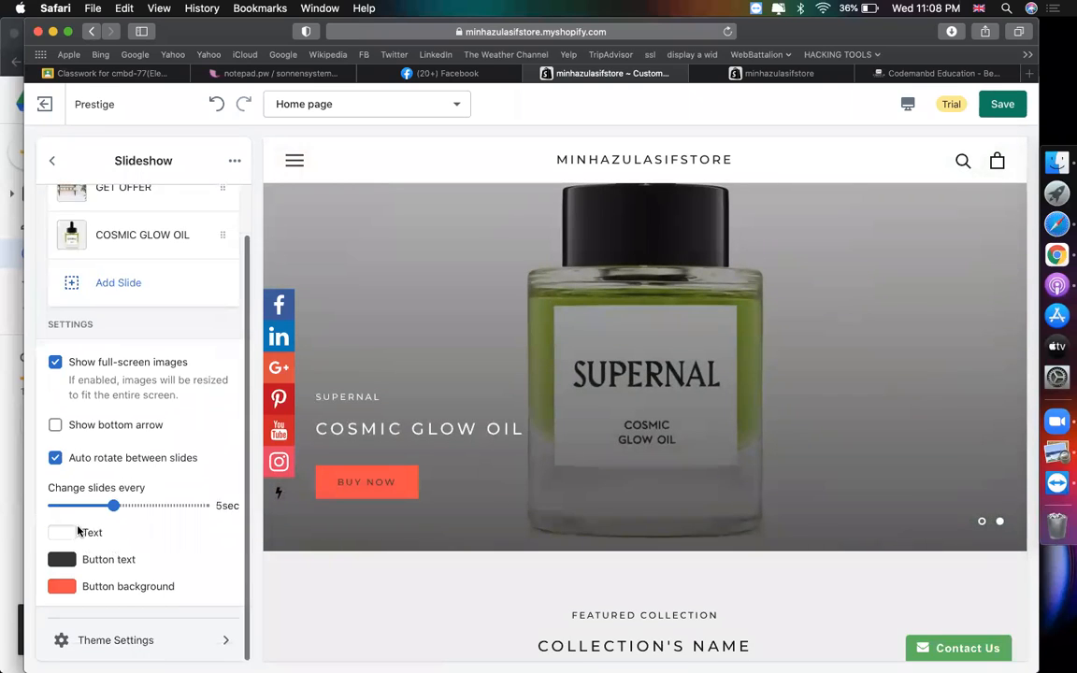
pyautogui.scroll(1, 134, 467)
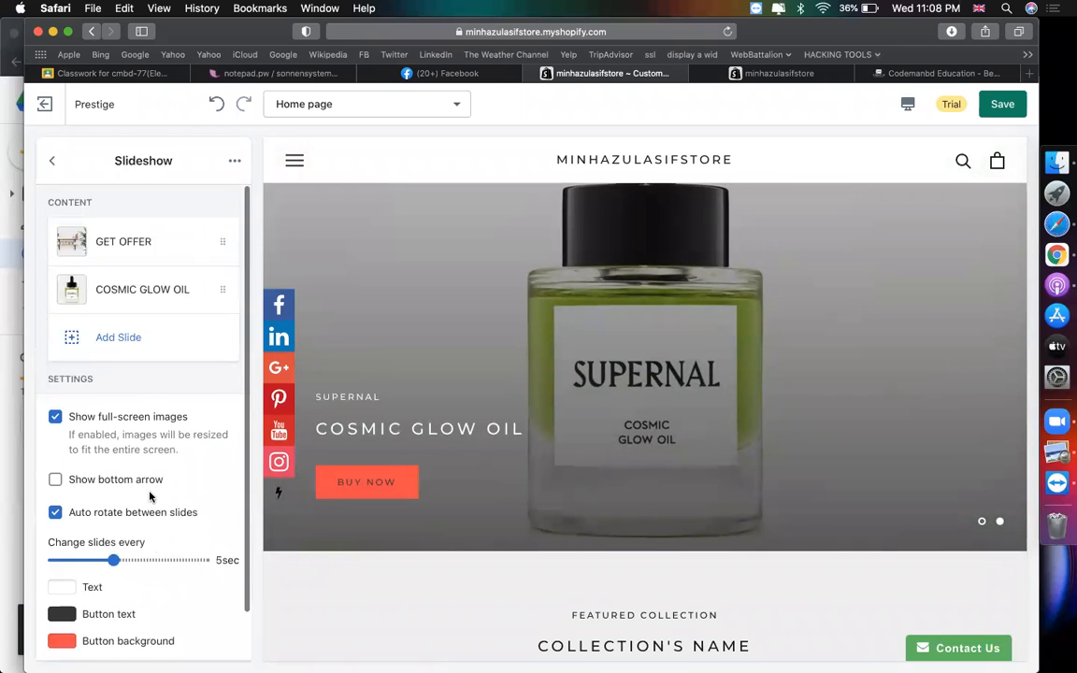
pyautogui.click(52, 162)
pyautogui.scroll(-5, 534, 355)
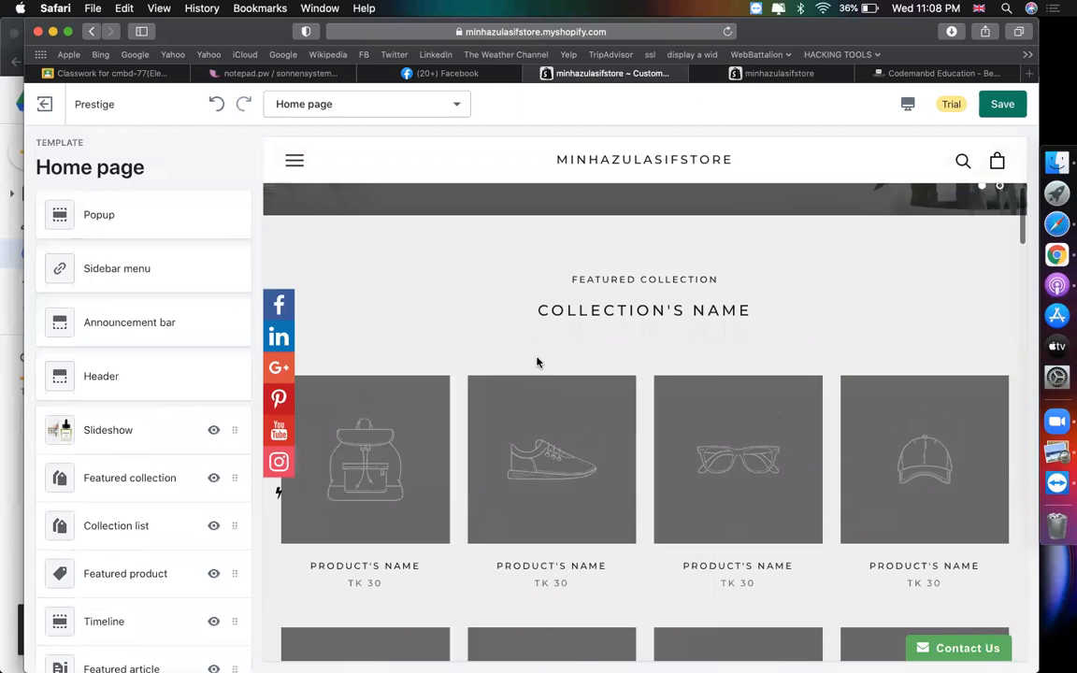
# - Inspect the featured collection's placeholder heading in the home page preview
pyautogui.moveTo(572, 277); pyautogui.dragTo(788, 300)
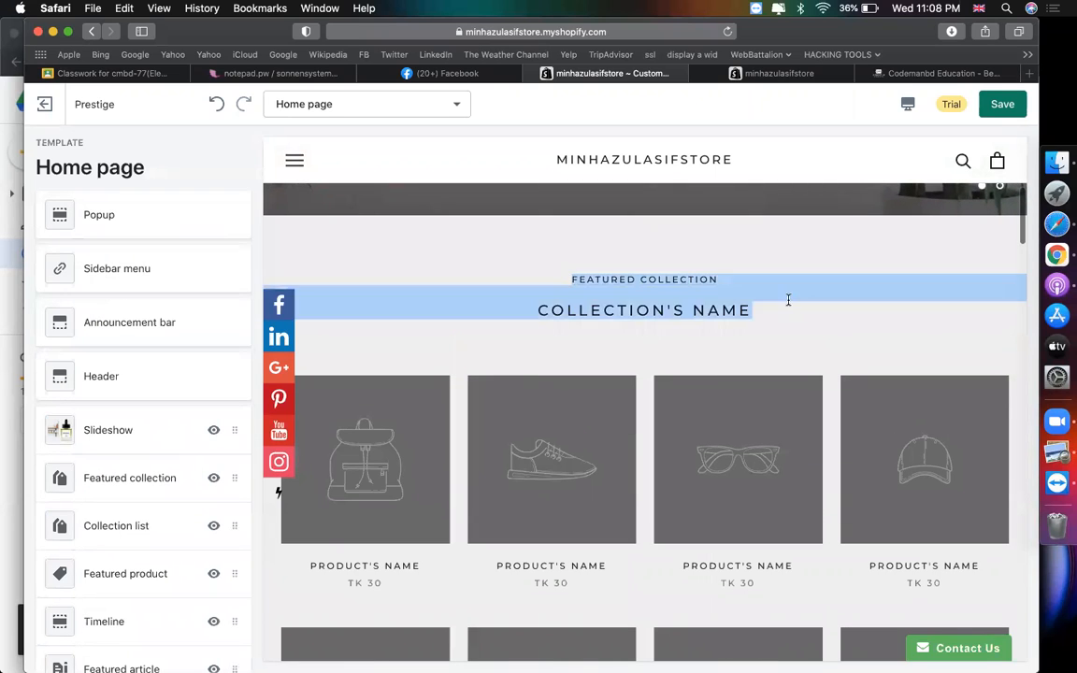
pyautogui.moveTo(534, 308); pyautogui.dragTo(721, 307)
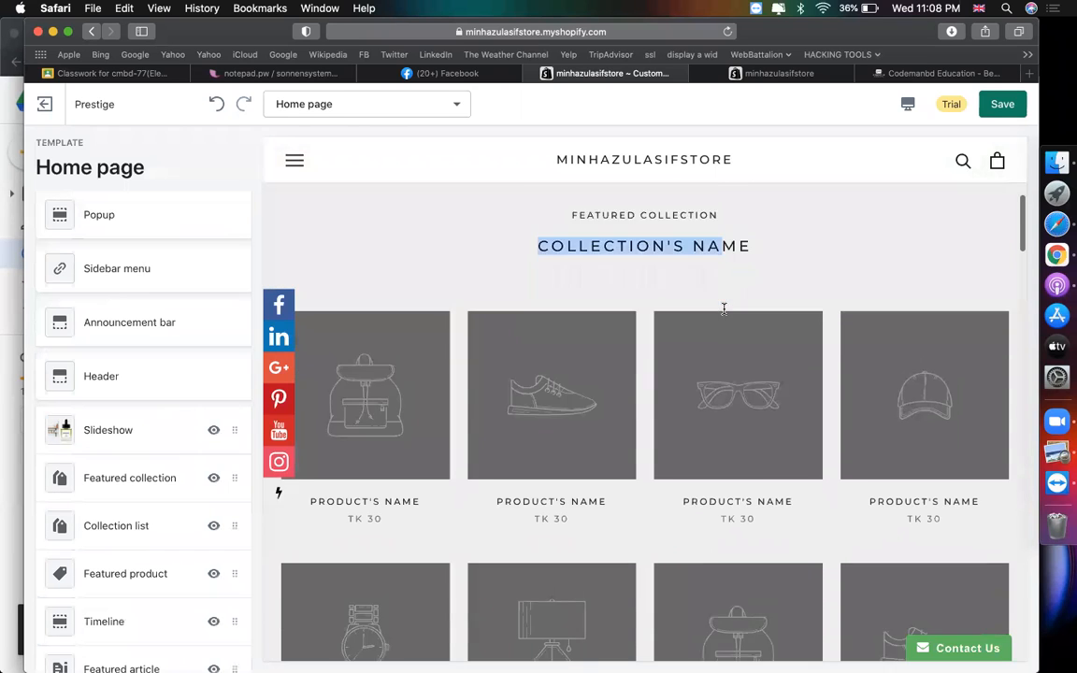
pyautogui.scroll(-5, 723, 309)
pyautogui.scroll(3, 724, 309)
pyautogui.scroll(-4, 724, 310)
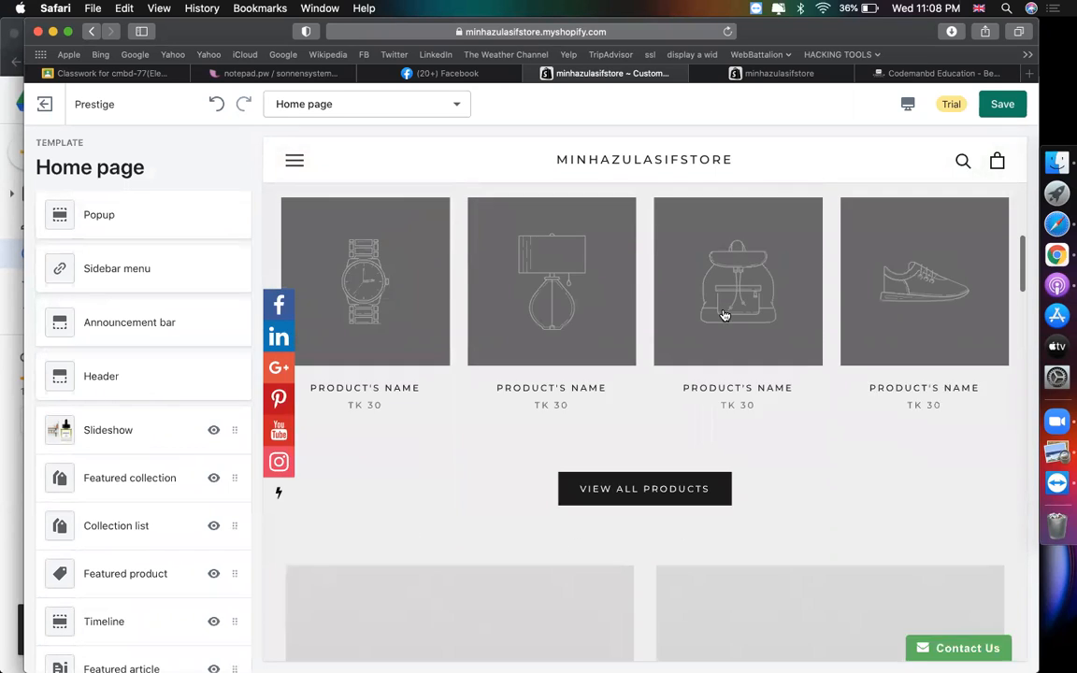
pyautogui.scroll(8, 724, 309)
pyautogui.scroll(-3, 724, 310)
pyautogui.click(445, 356)
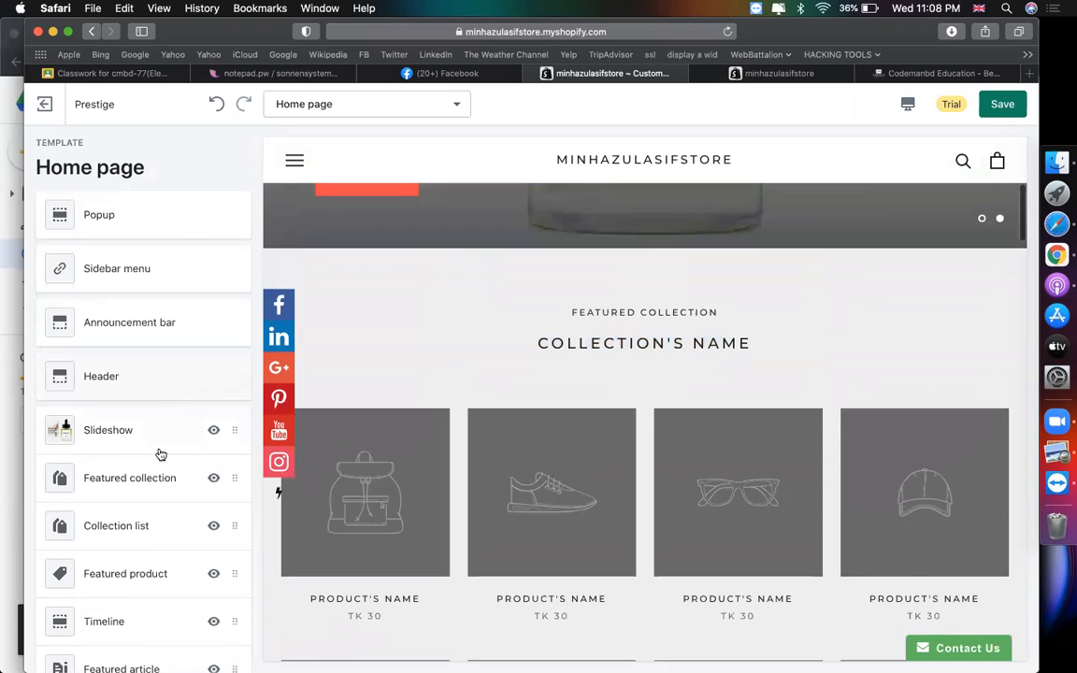
pyautogui.scroll(-2, 159, 451)
# - Choose Black Friday Offer as the featured collection block's collection
pyautogui.click(136, 403)
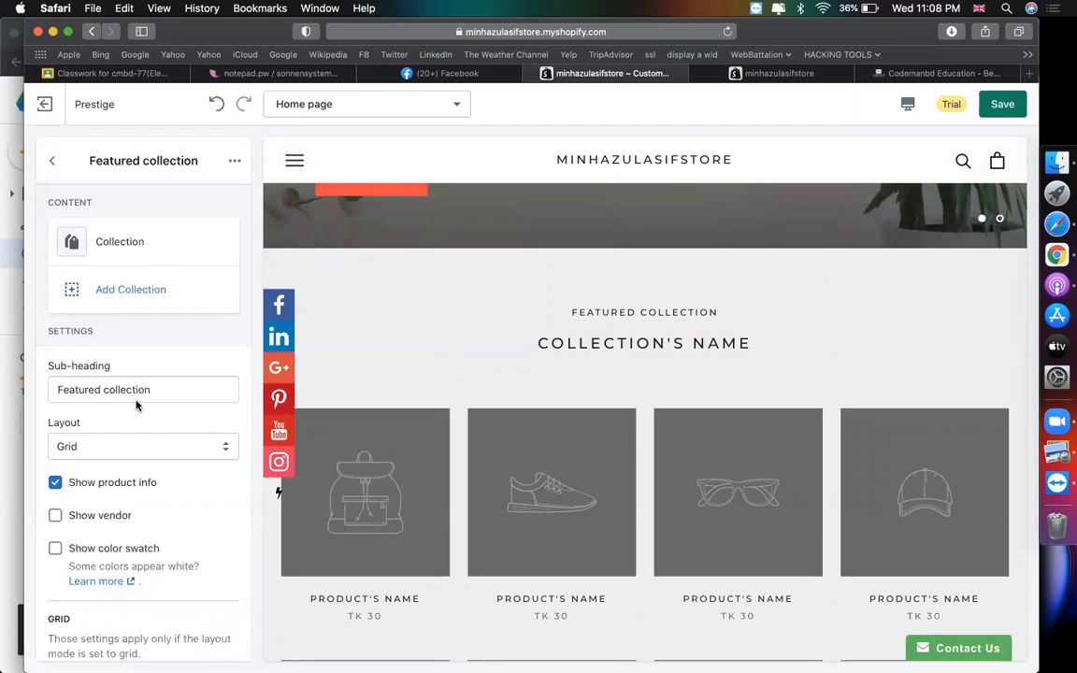
pyautogui.click(136, 242)
pyautogui.click(147, 290)
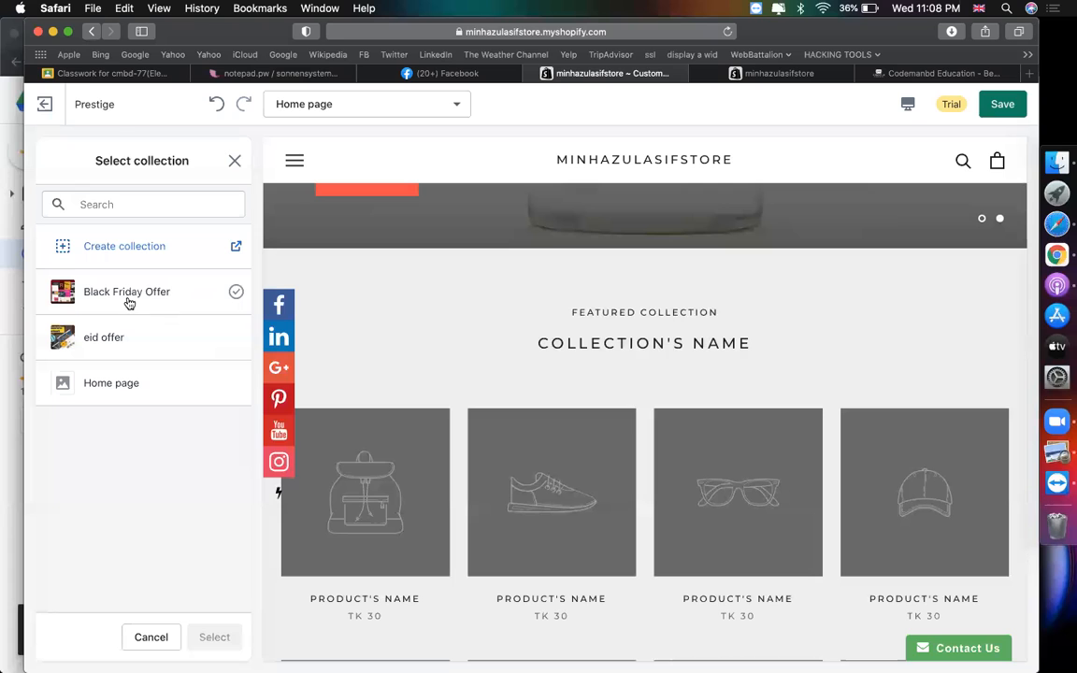
pyautogui.click(129, 303)
pyautogui.click(219, 636)
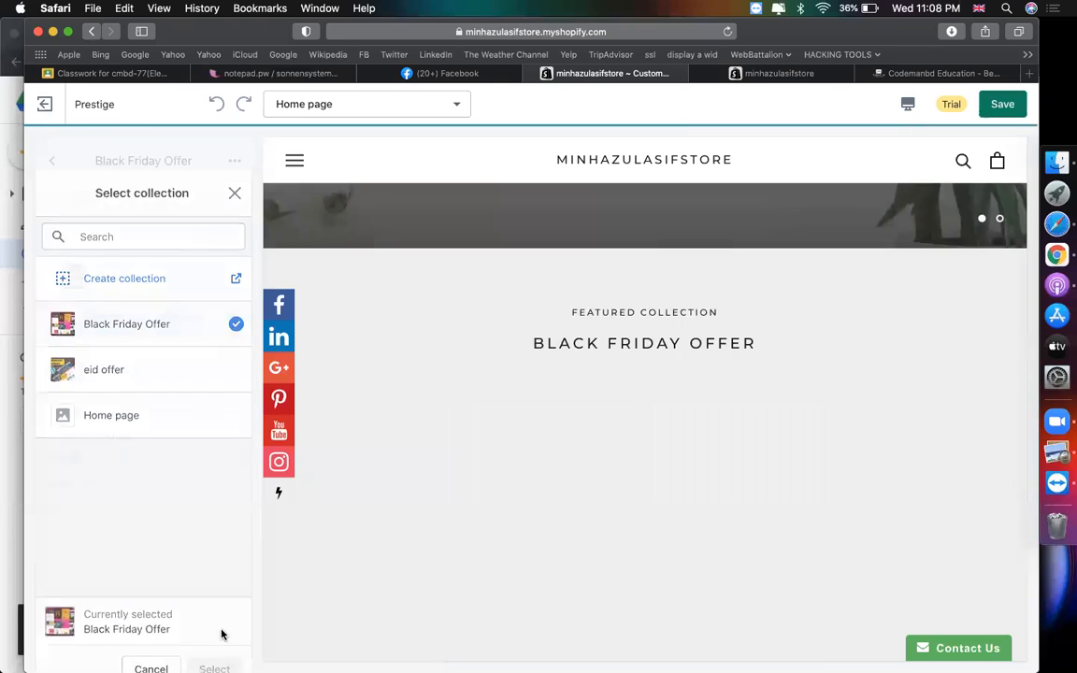
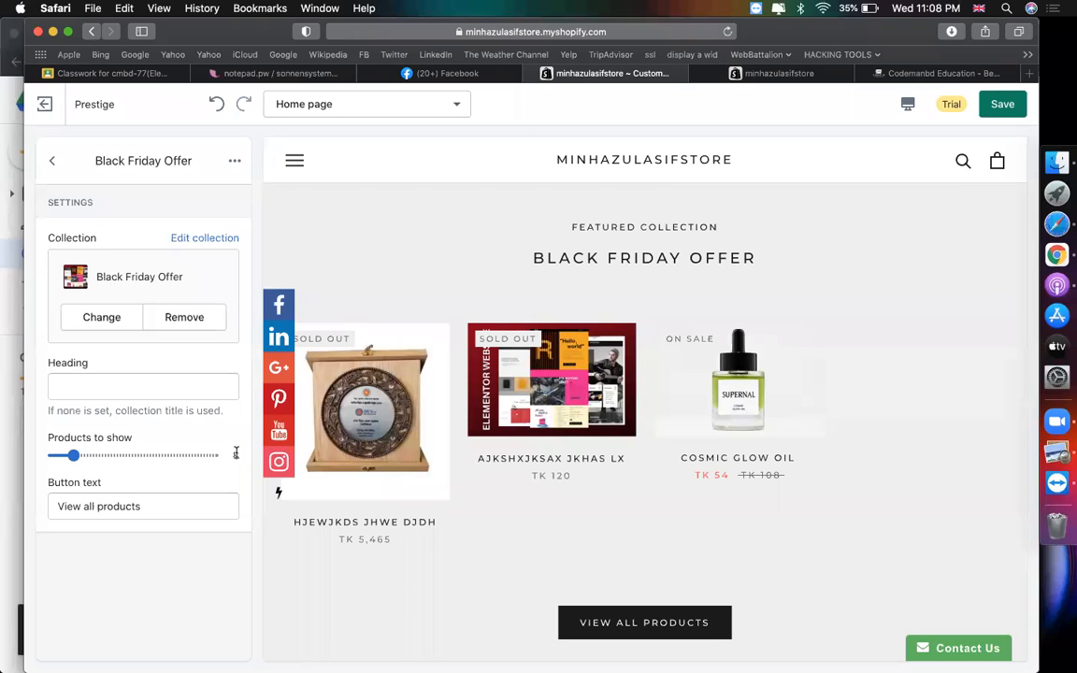
# - Show 3 products in the Black Friday Offer block and head it BEST COLLECTION
pyautogui.moveTo(74, 455); pyautogui.dragTo(56, 454)
pyautogui.scroll(-4, 599, 411)
pyautogui.scroll(4, 638, 439)
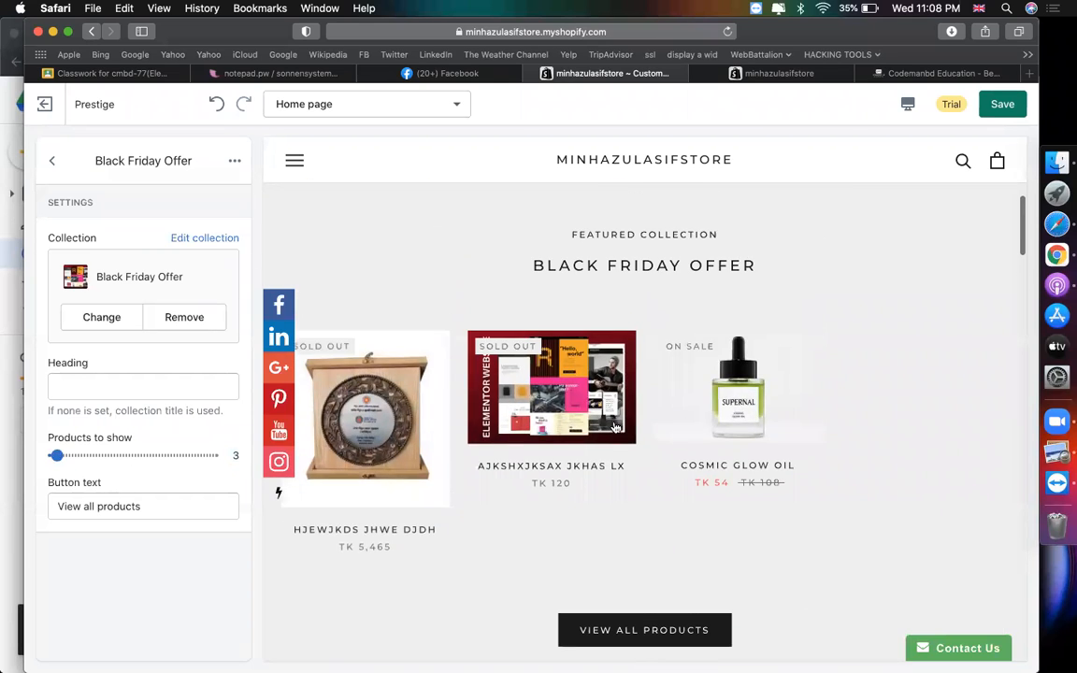
pyautogui.scroll(1, 533, 413)
pyautogui.moveTo(580, 272); pyautogui.dragTo(670, 271)
pyautogui.moveTo(717, 302); pyautogui.dragTo(547, 302)
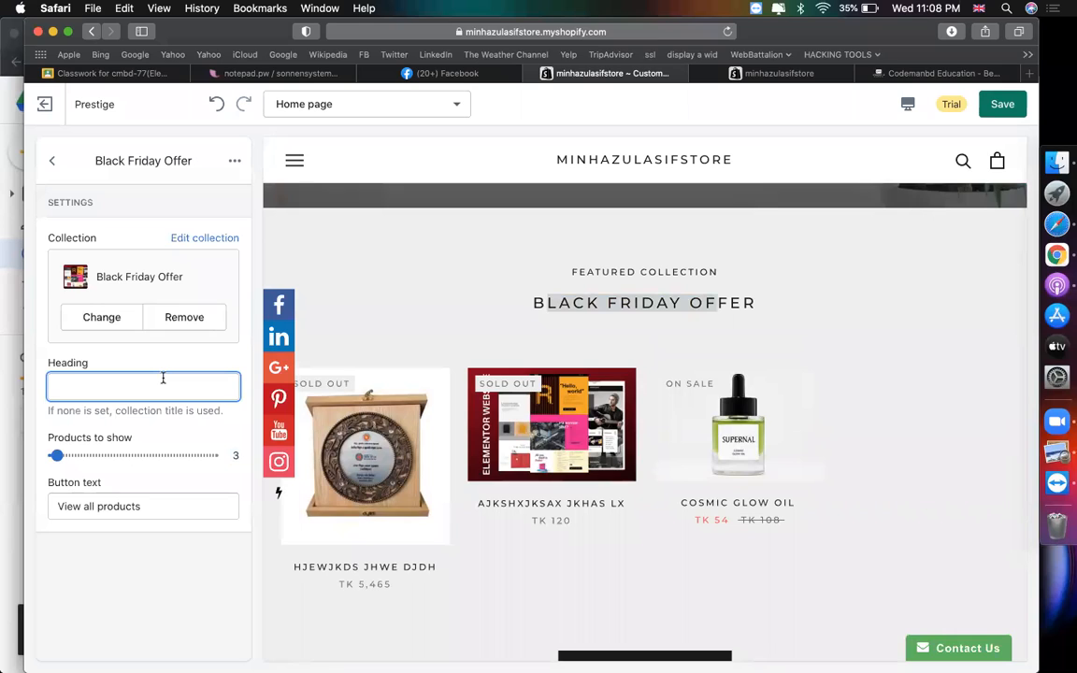
pyautogui.write('BEST COLLECTION')
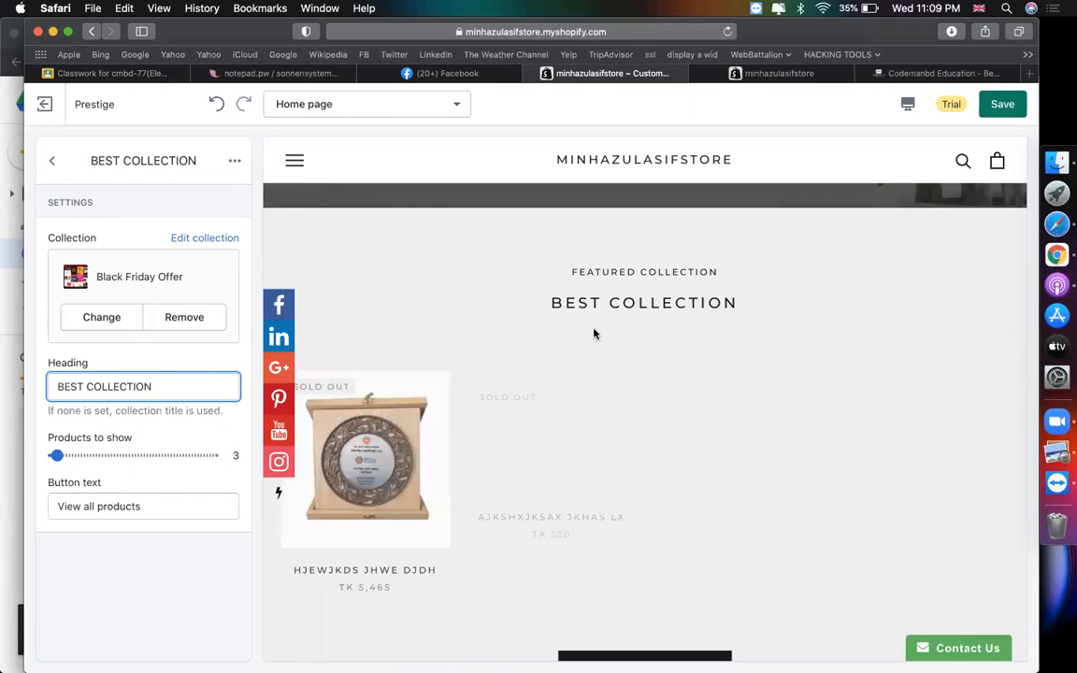
pyautogui.moveTo(550, 302); pyautogui.dragTo(718, 302)
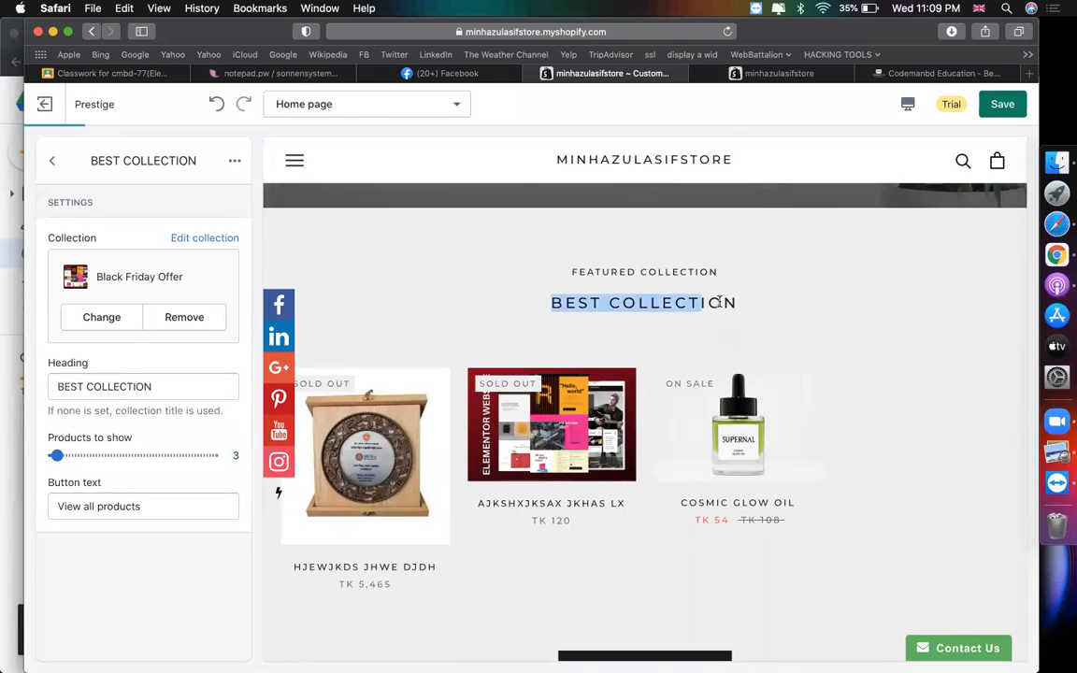
# - Check the heading and View all products button wording, then review the featured collection section settings
pyautogui.click(117, 385)
pyautogui.click(166, 505)
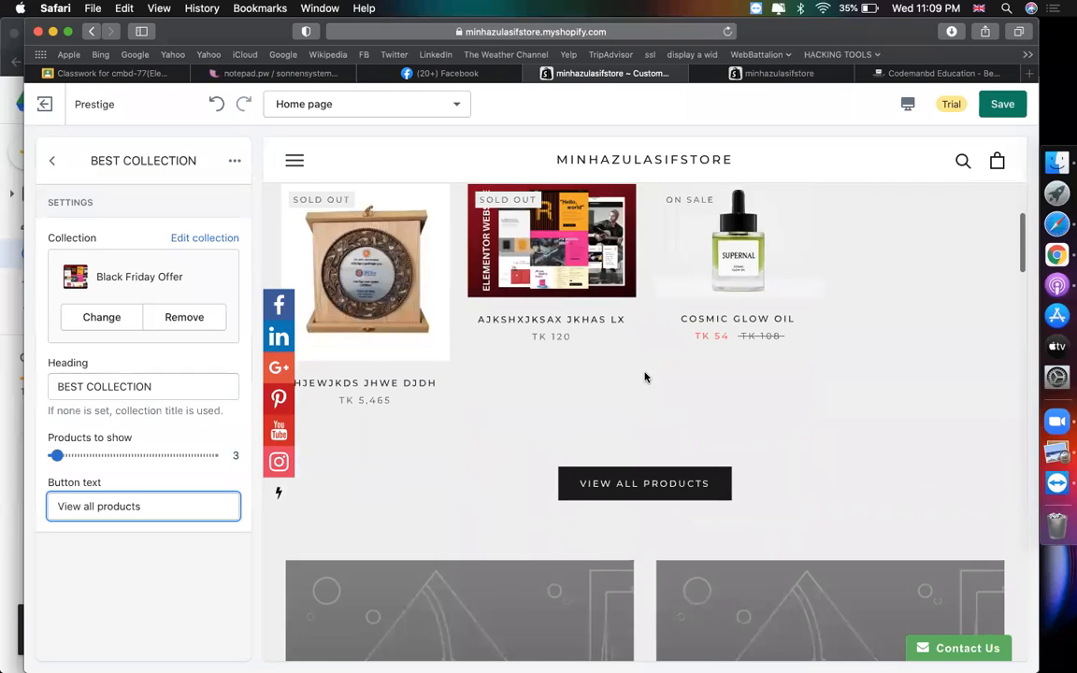
pyautogui.click(53, 163)
pyautogui.scroll(-5, 690, 278)
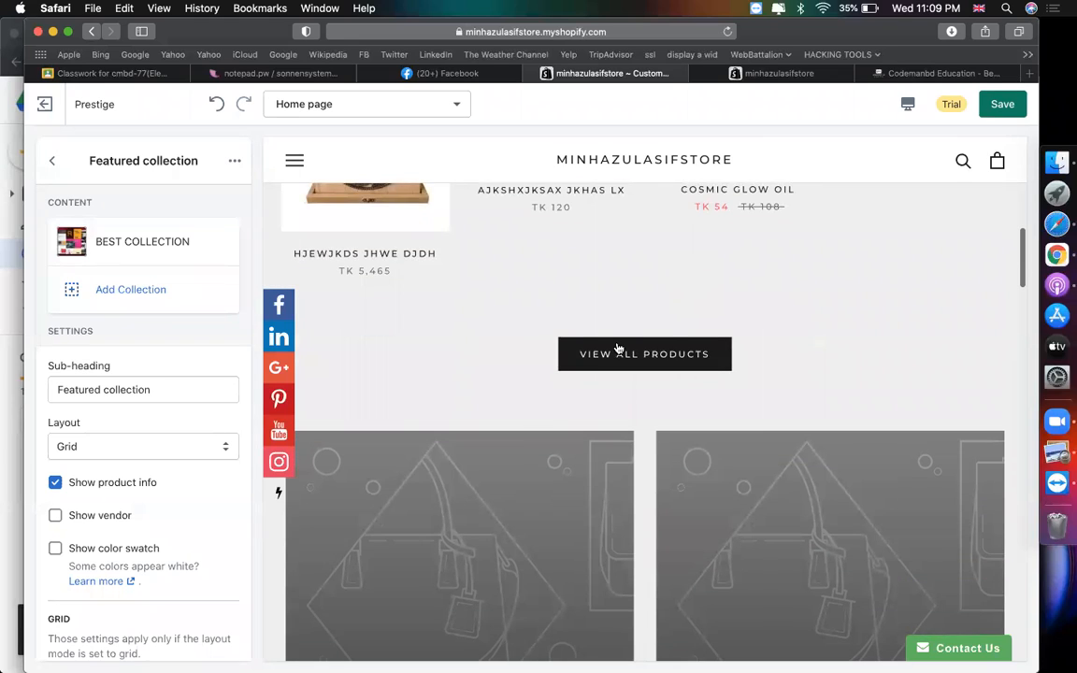
pyautogui.scroll(-2, 473, 413)
pyautogui.scroll(-2, 707, 454)
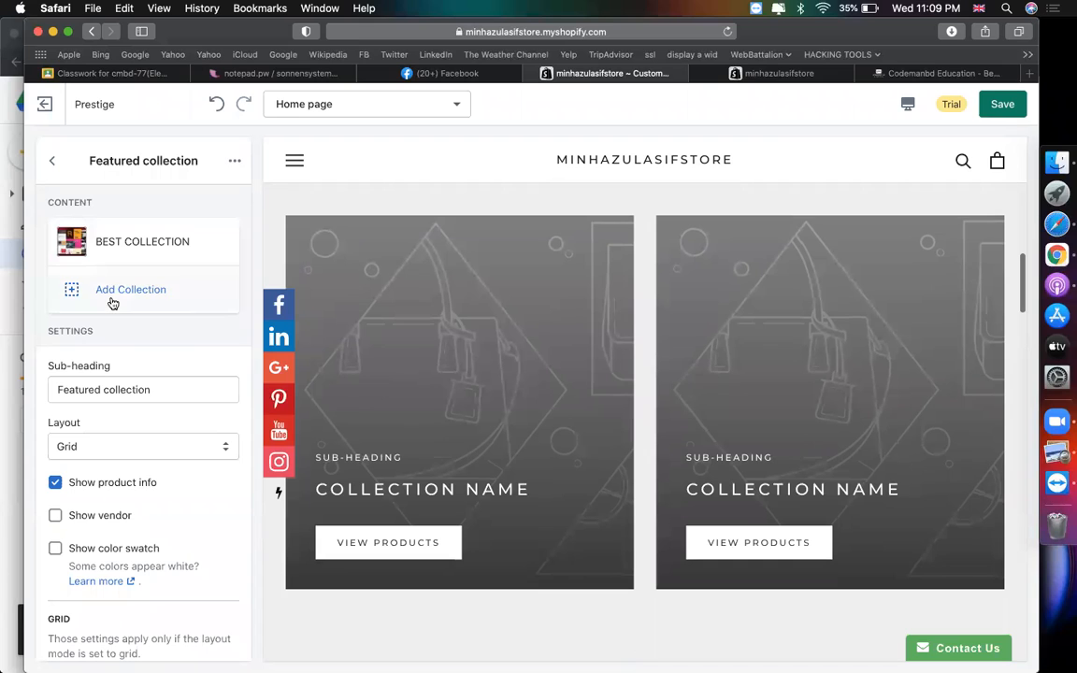
pyautogui.scroll(10, 572, 347)
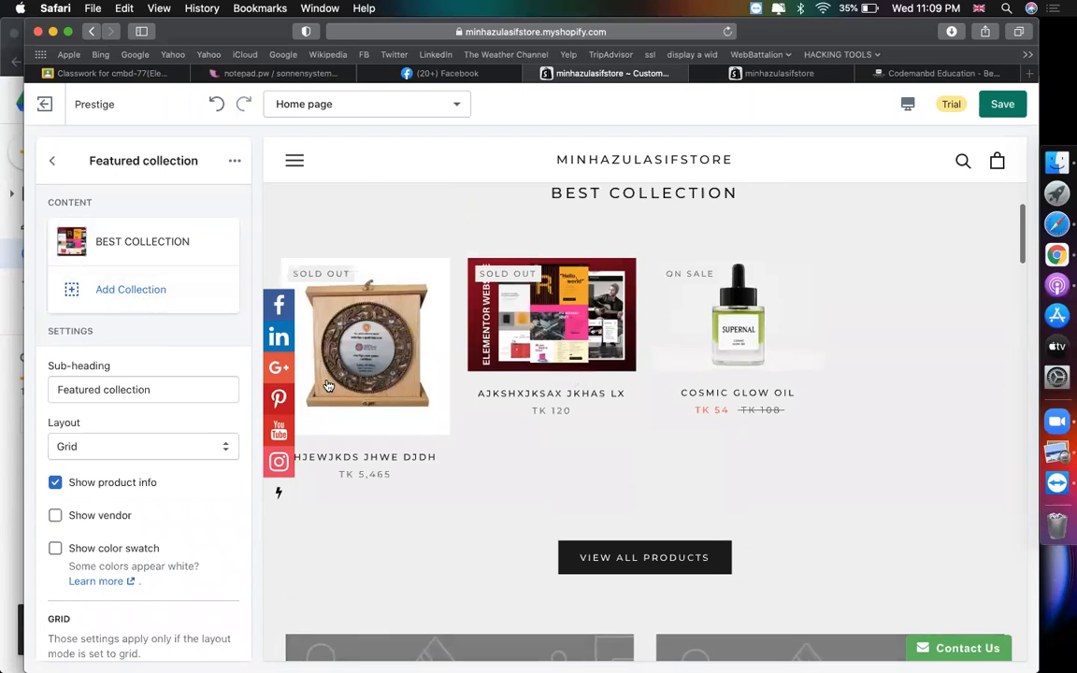
# - Add a block using the eid offer collection, comparing the BEST COLLECTION and EID OFFER tabs in the preview
pyautogui.click(115, 288)
pyautogui.click(131, 297)
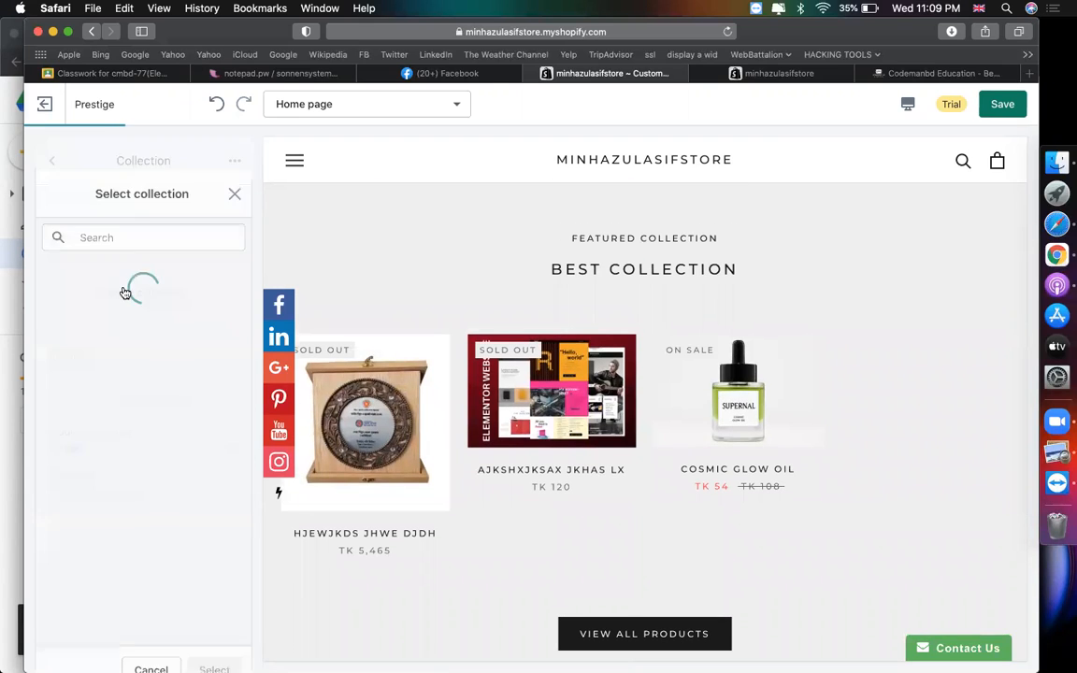
pyautogui.click(112, 329)
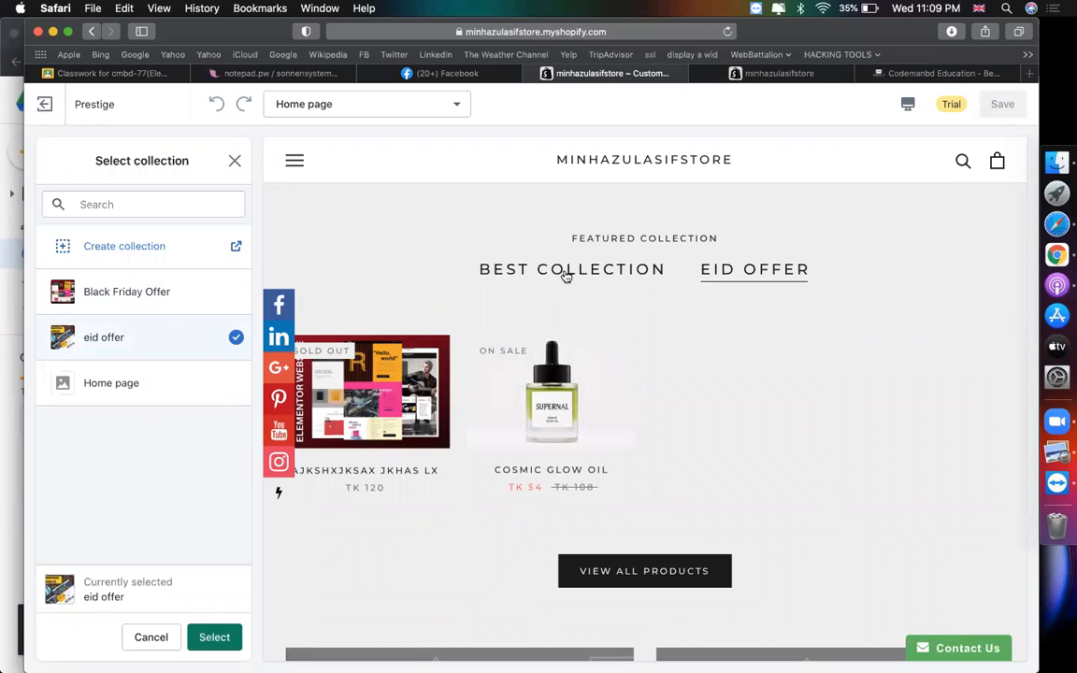
pyautogui.click(614, 271)
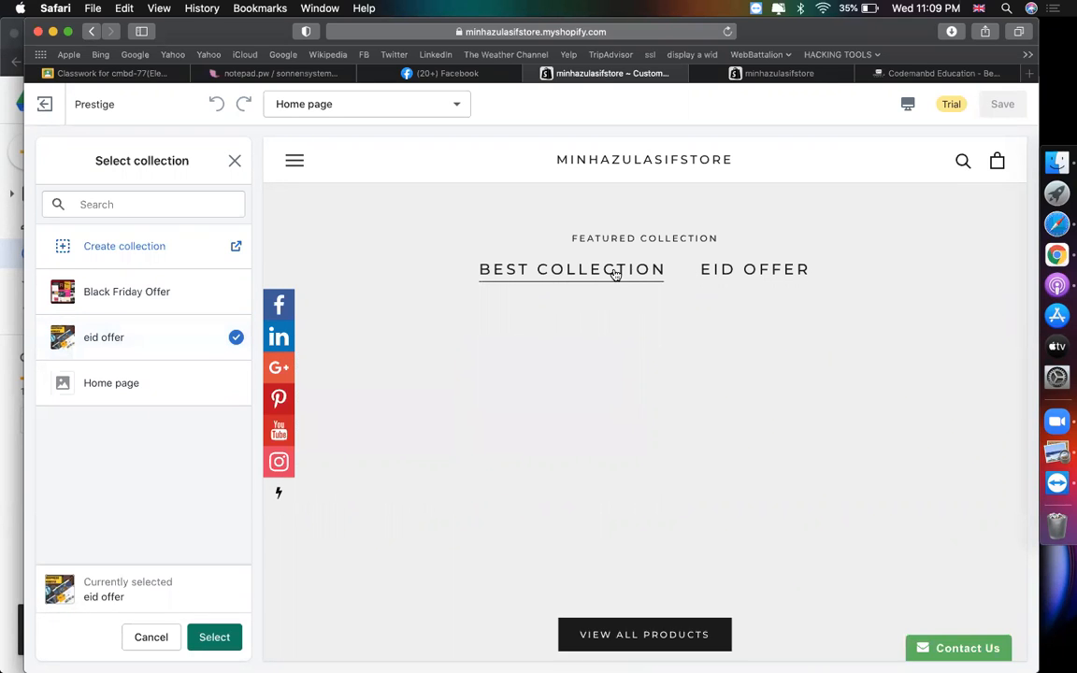
pyautogui.click(774, 274)
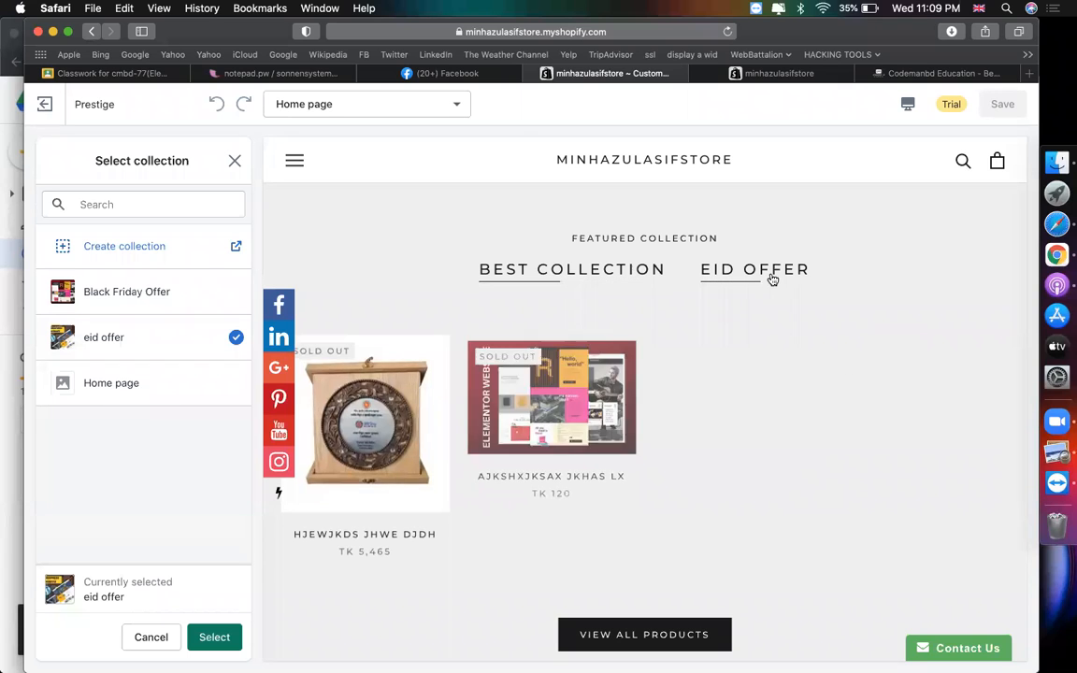
pyautogui.click(594, 271)
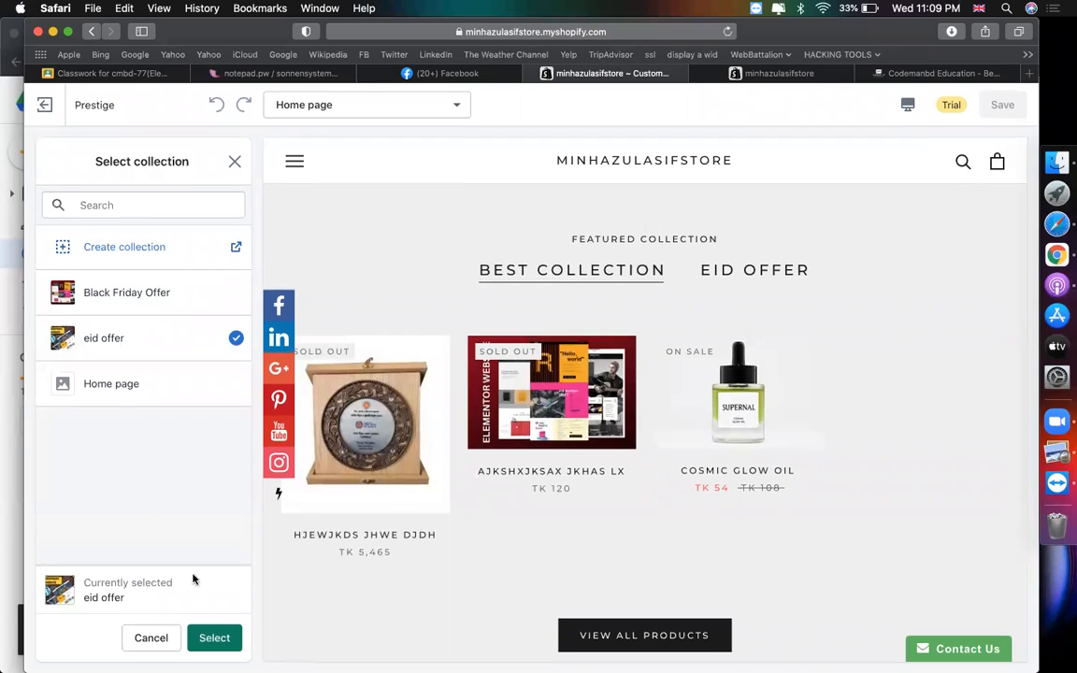
pyautogui.click(213, 635)
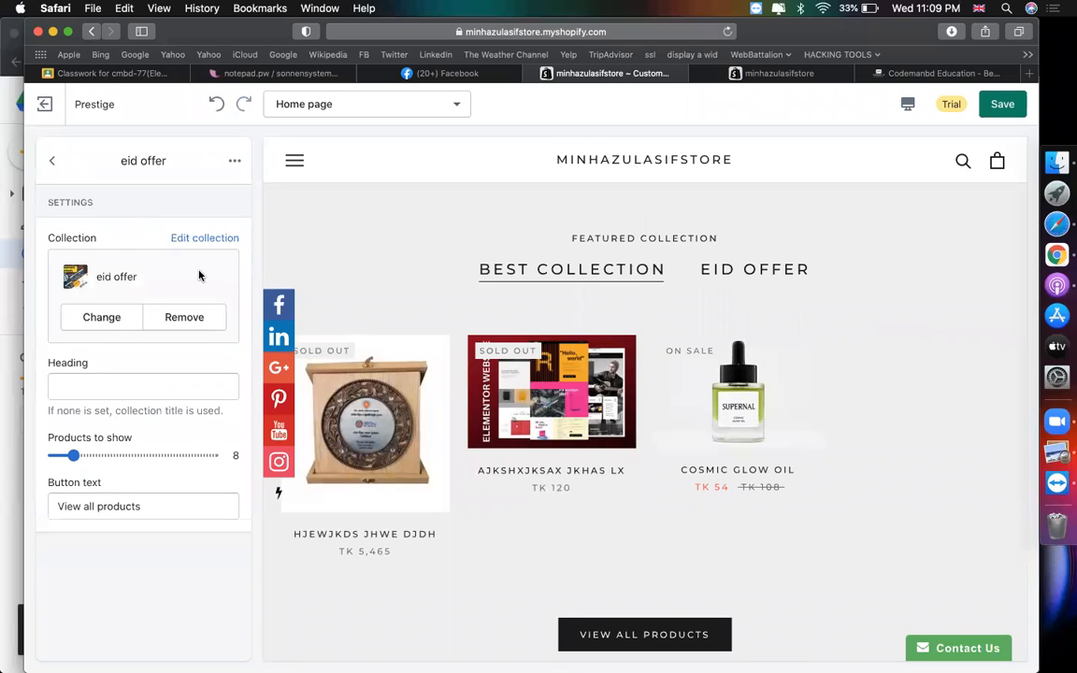
pyautogui.click(54, 161)
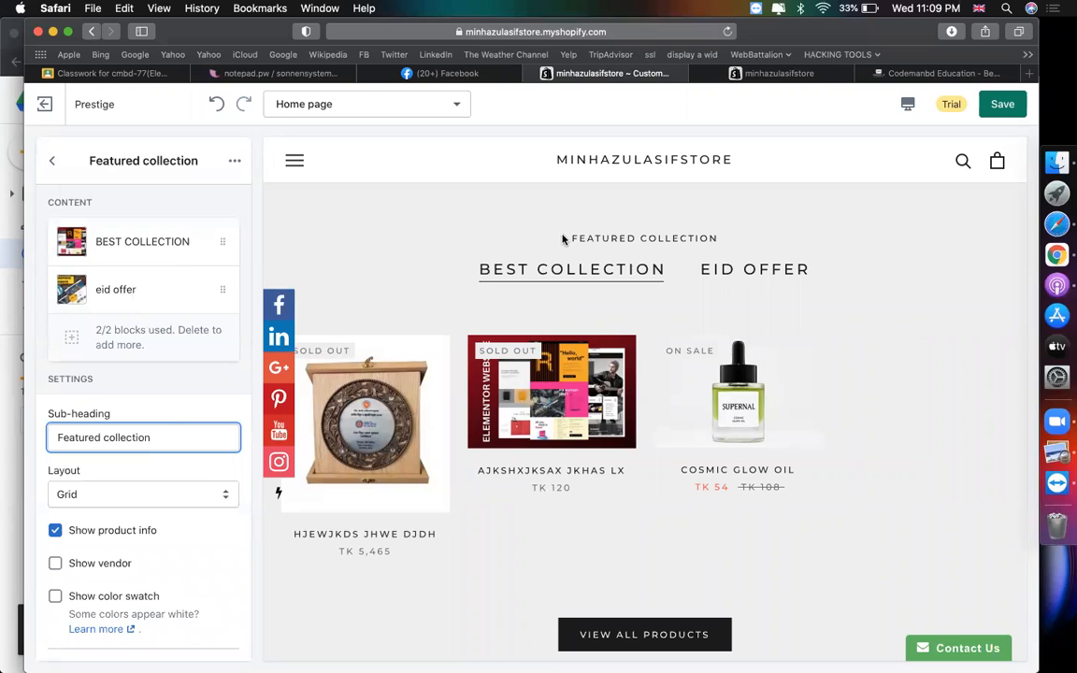
# - Change the sub-heading to 'Our collection' and clear the BEST COLLECTION block's custom heading
pyautogui.doubleClick(67, 430)
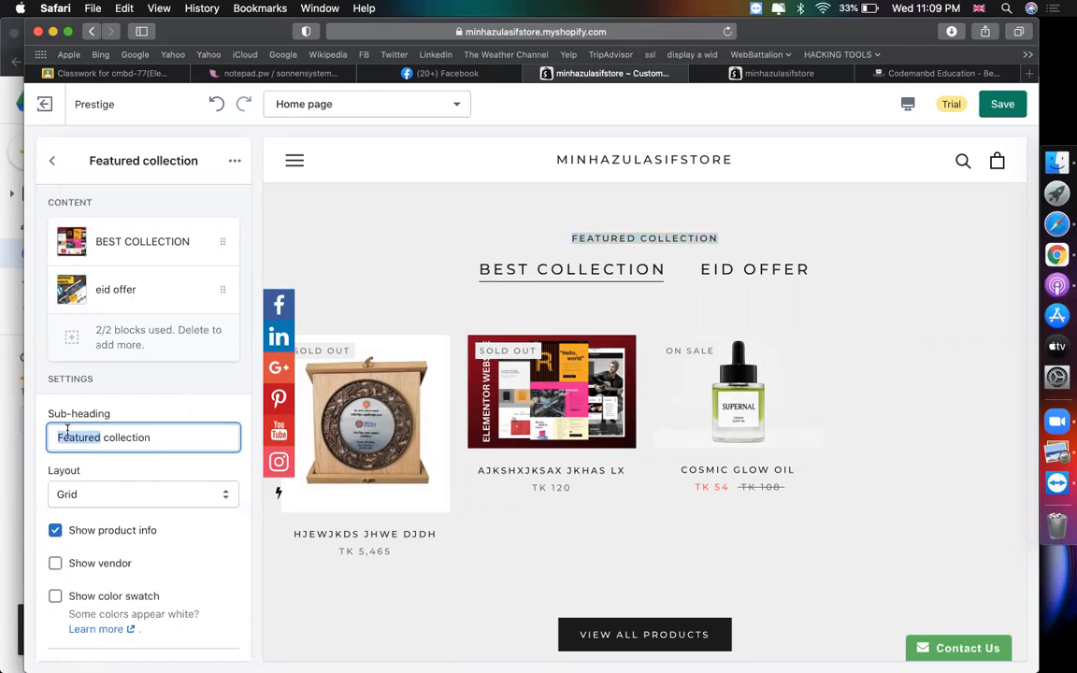
pyautogui.write('Ou')
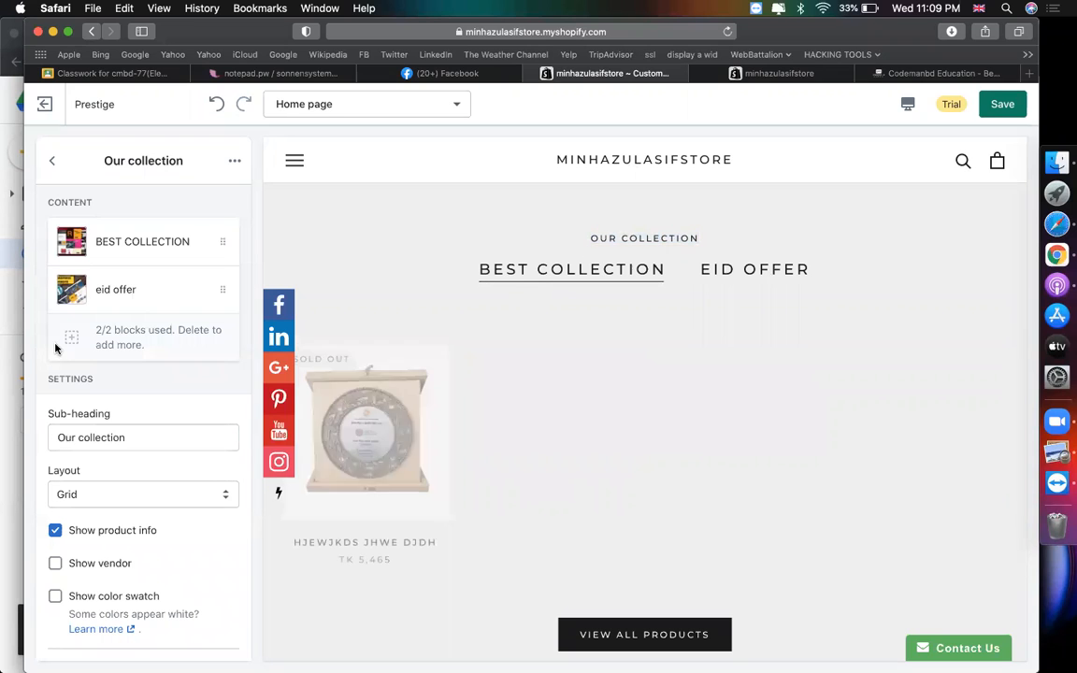
pyautogui.click(140, 246)
pyautogui.click(137, 505)
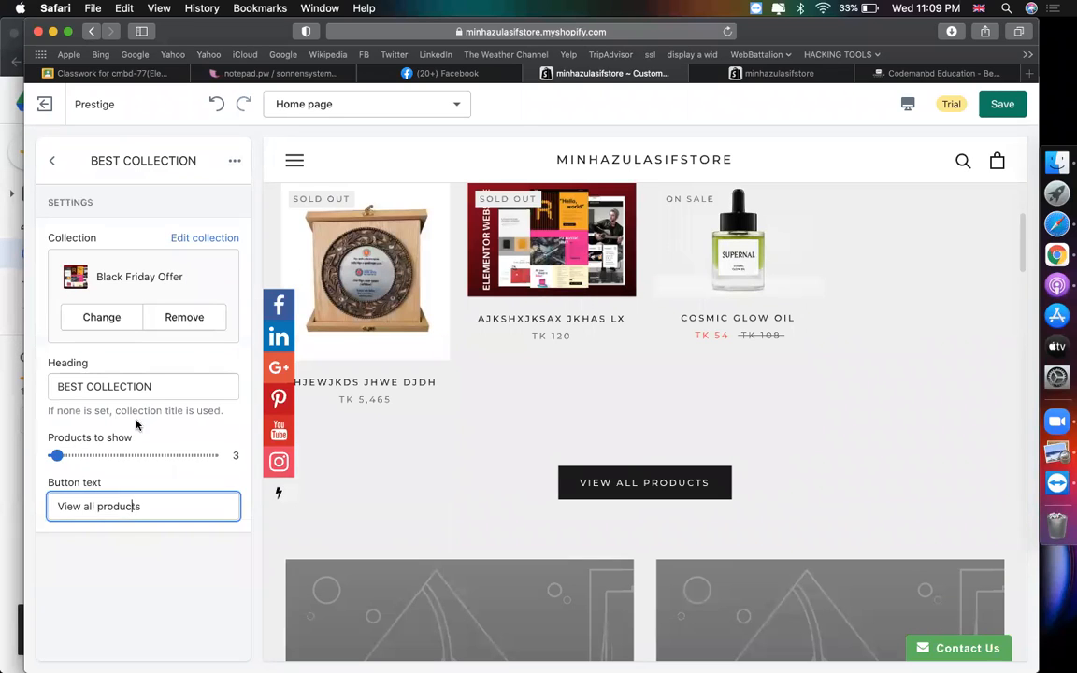
pyautogui.click(200, 382)
pyautogui.press('super+a')
pyautogui.press('BackSpace')
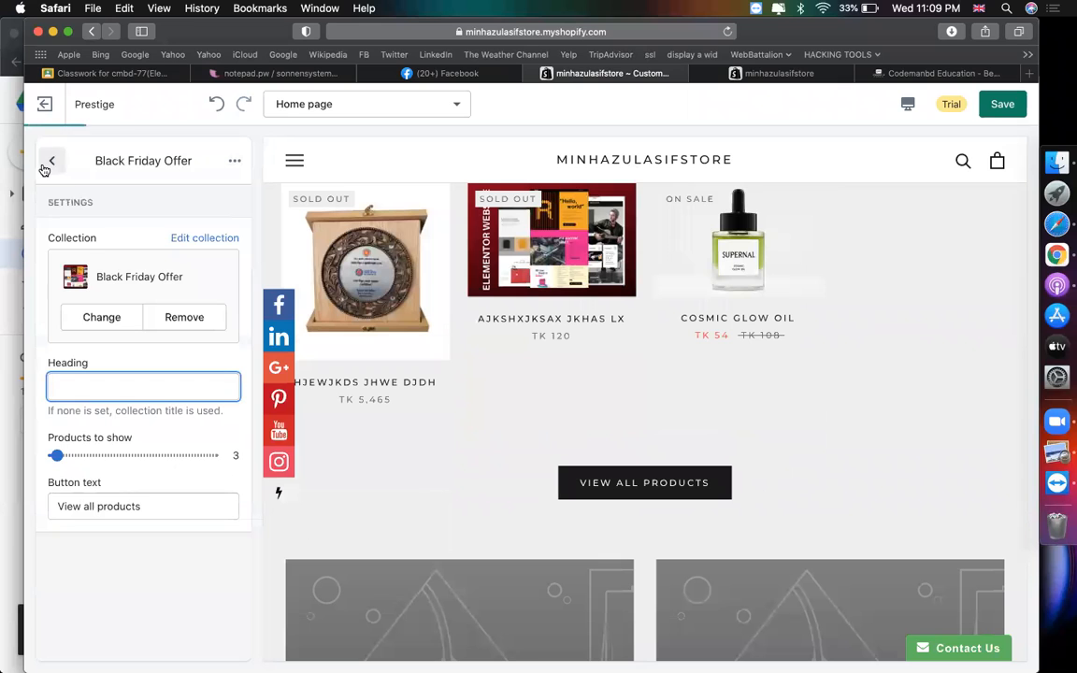
pyautogui.click(51, 161)
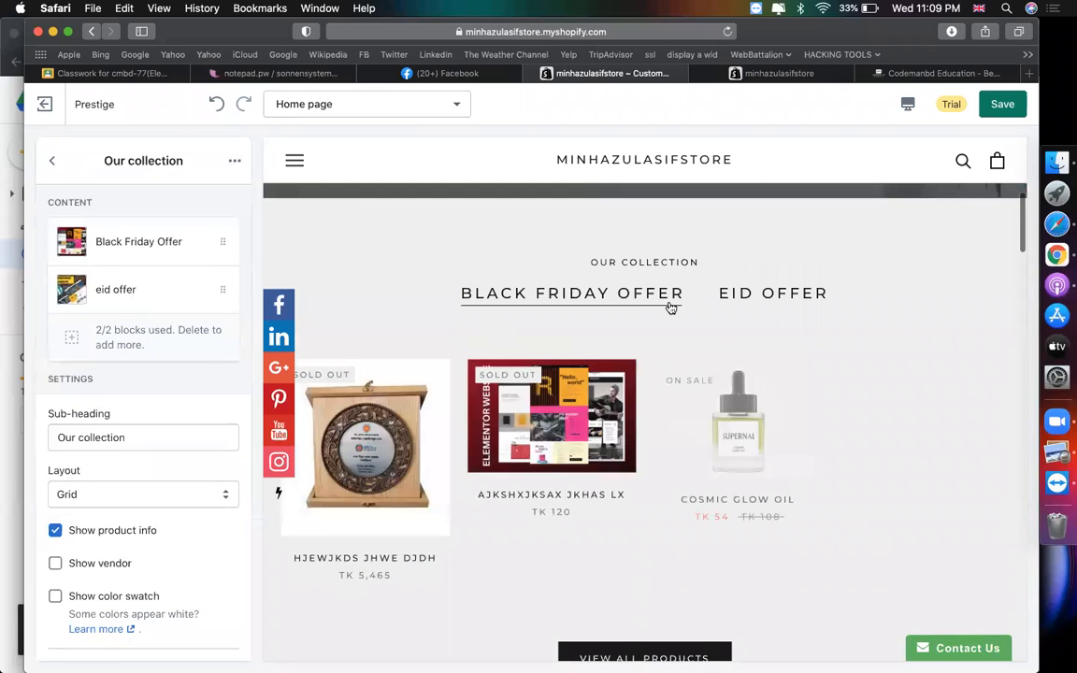
pyautogui.click(49, 164)
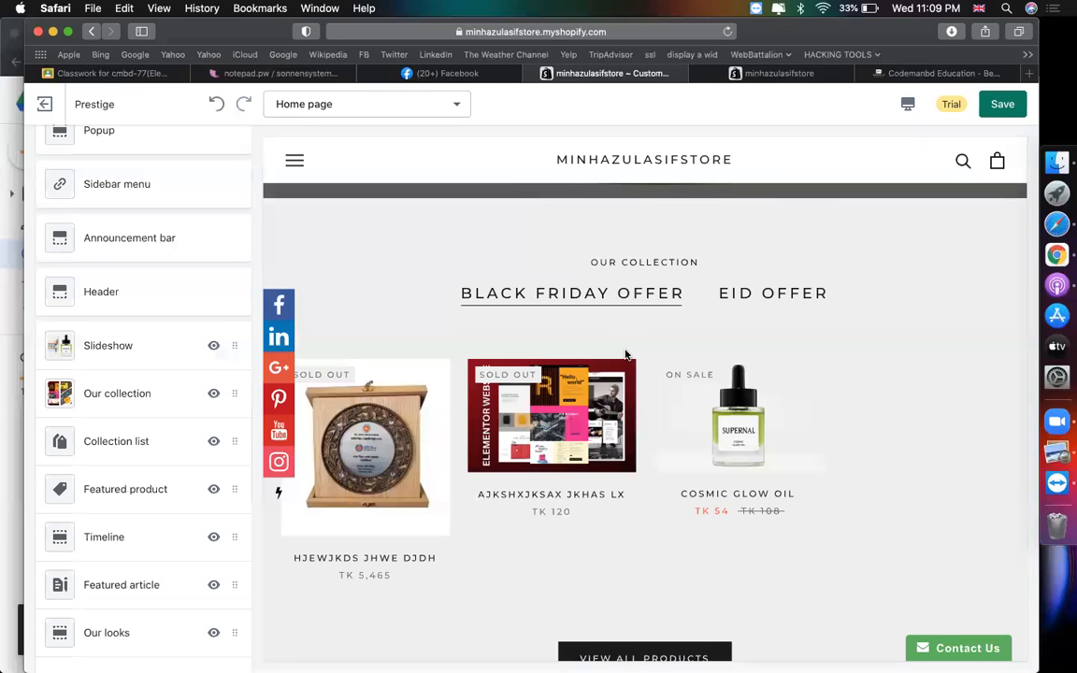
# - Remove the third collection tile from the Collection list section
pyautogui.scroll(-10, 626, 354)
pyautogui.scroll(3, 626, 355)
pyautogui.scroll(-5, 626, 354)
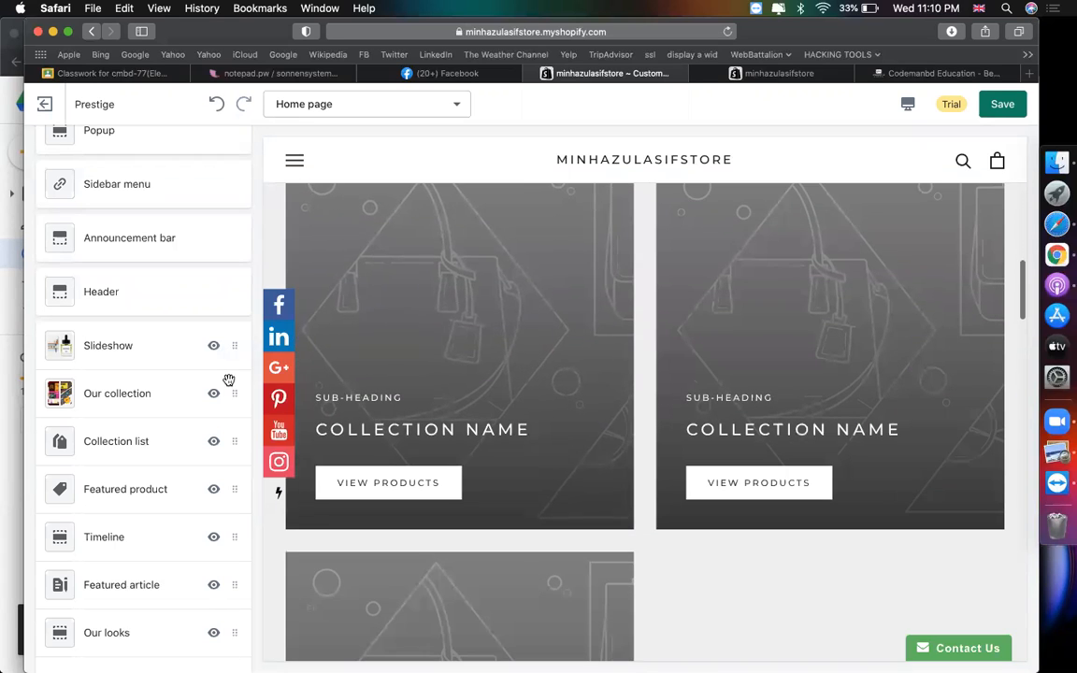
pyautogui.click(138, 439)
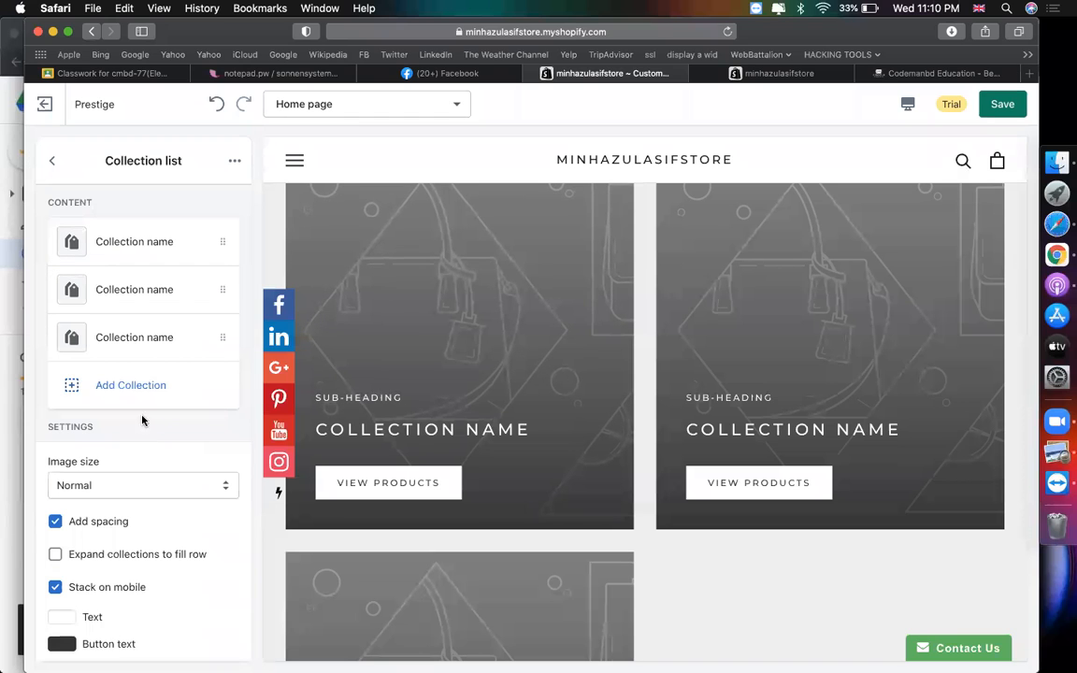
pyautogui.scroll(-3, 752, 428)
pyautogui.scroll(4, 752, 428)
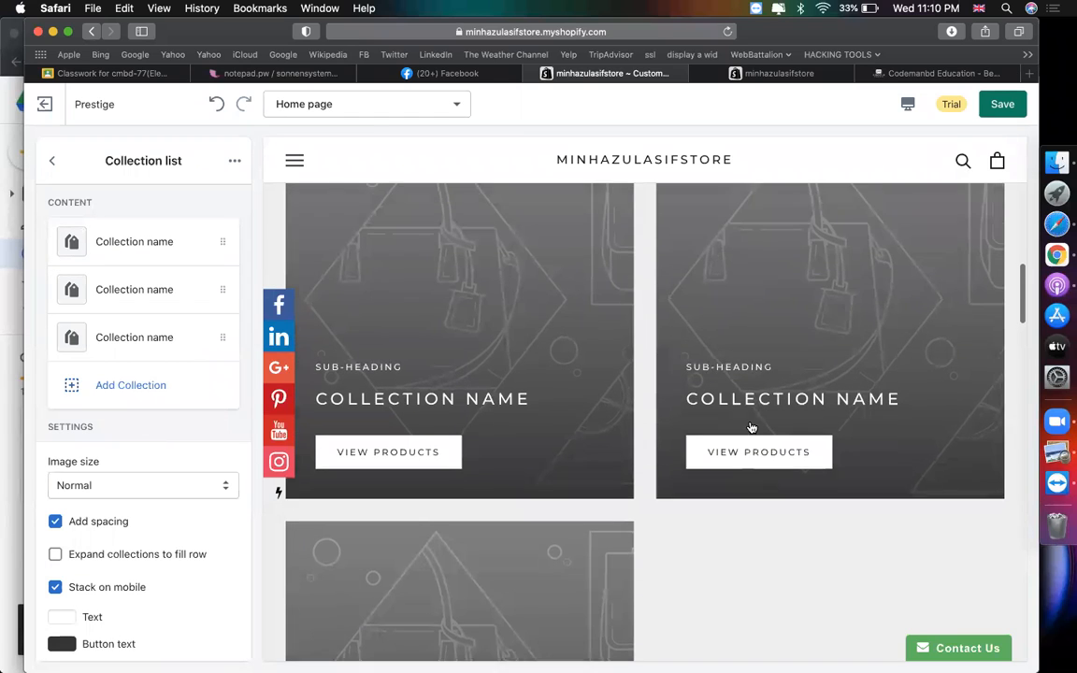
pyautogui.click(173, 342)
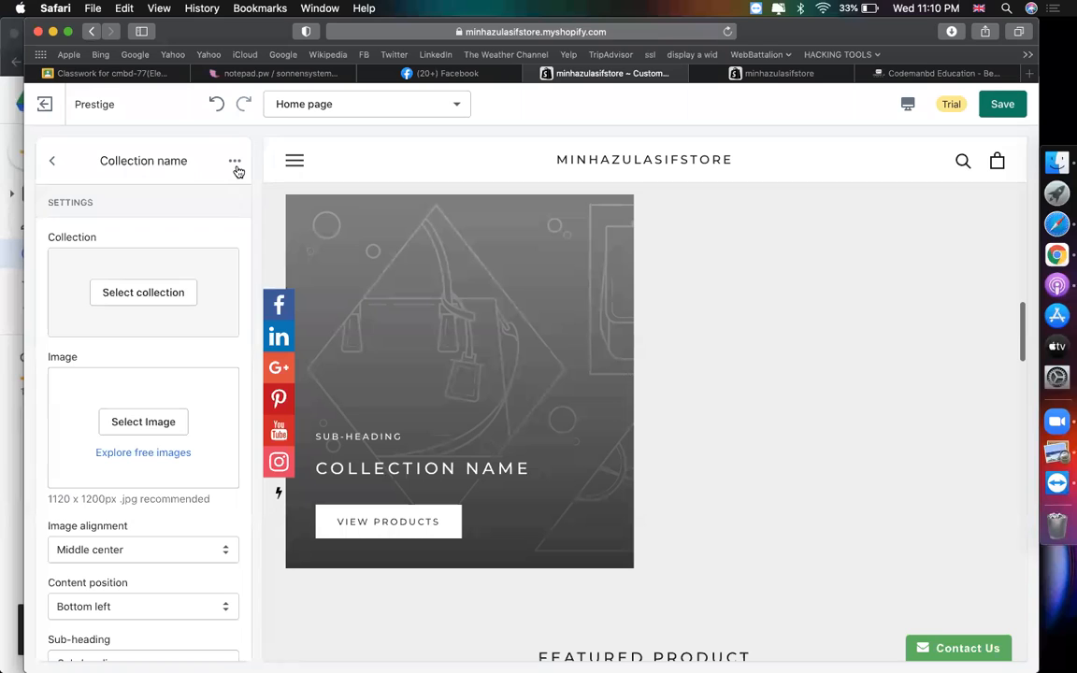
pyautogui.click(235, 161)
pyautogui.click(207, 194)
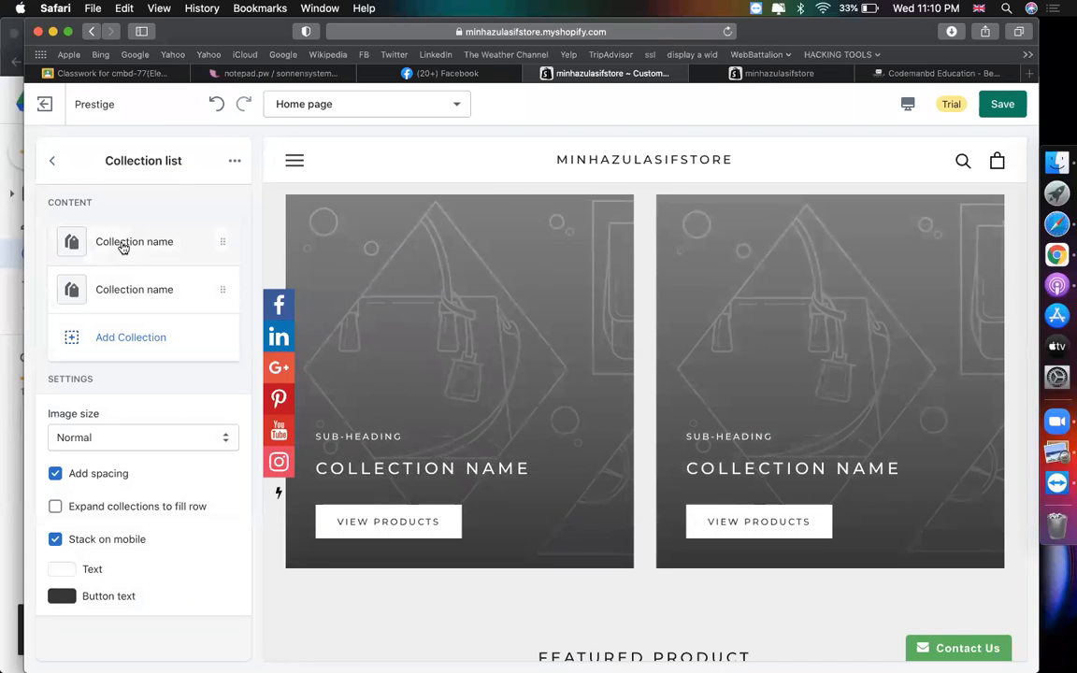
# - Assign Black Friday Offer to the first collection tile and eid offer to the second
pyautogui.click(125, 243)
pyautogui.click(167, 296)
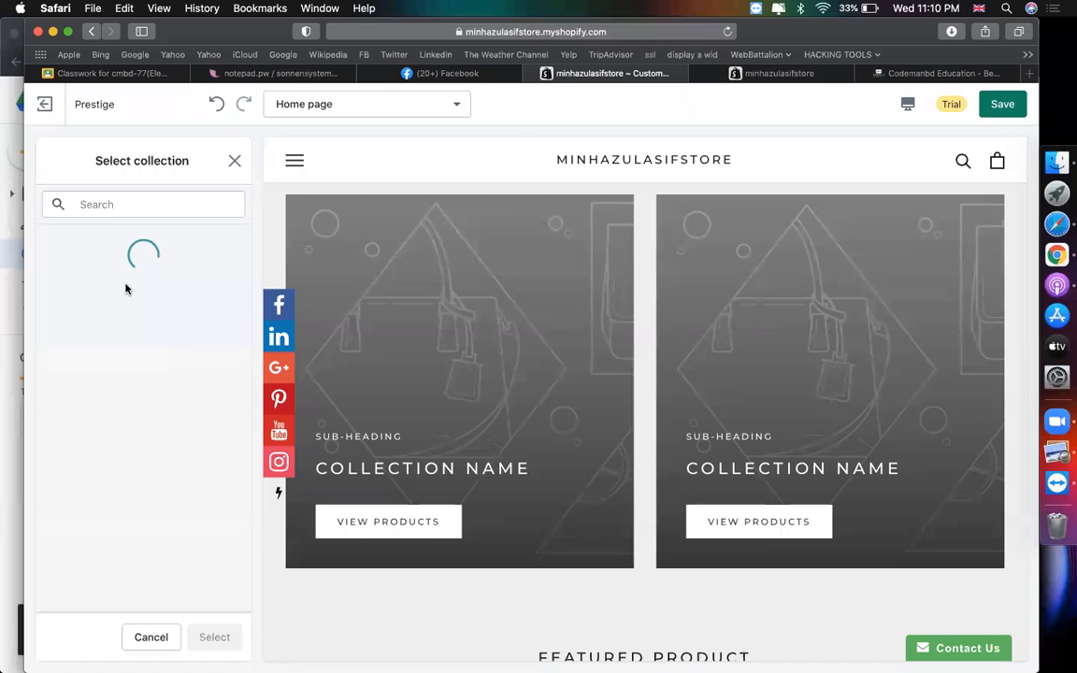
pyautogui.click(110, 299)
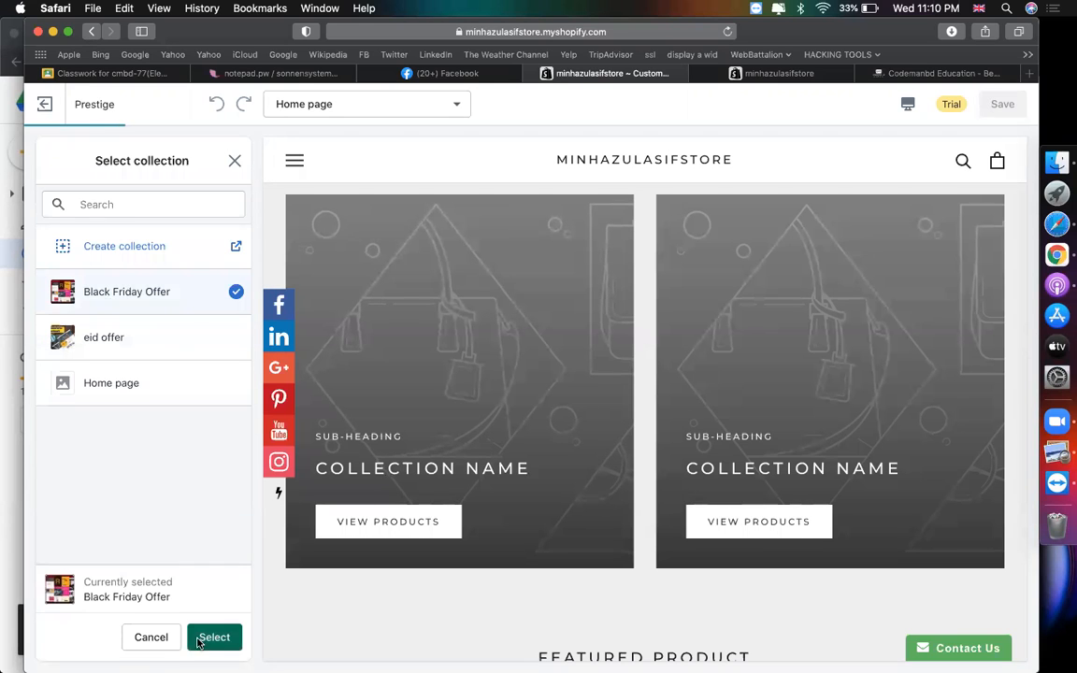
pyautogui.click(207, 637)
pyautogui.click(51, 160)
pyautogui.click(178, 312)
pyautogui.click(137, 290)
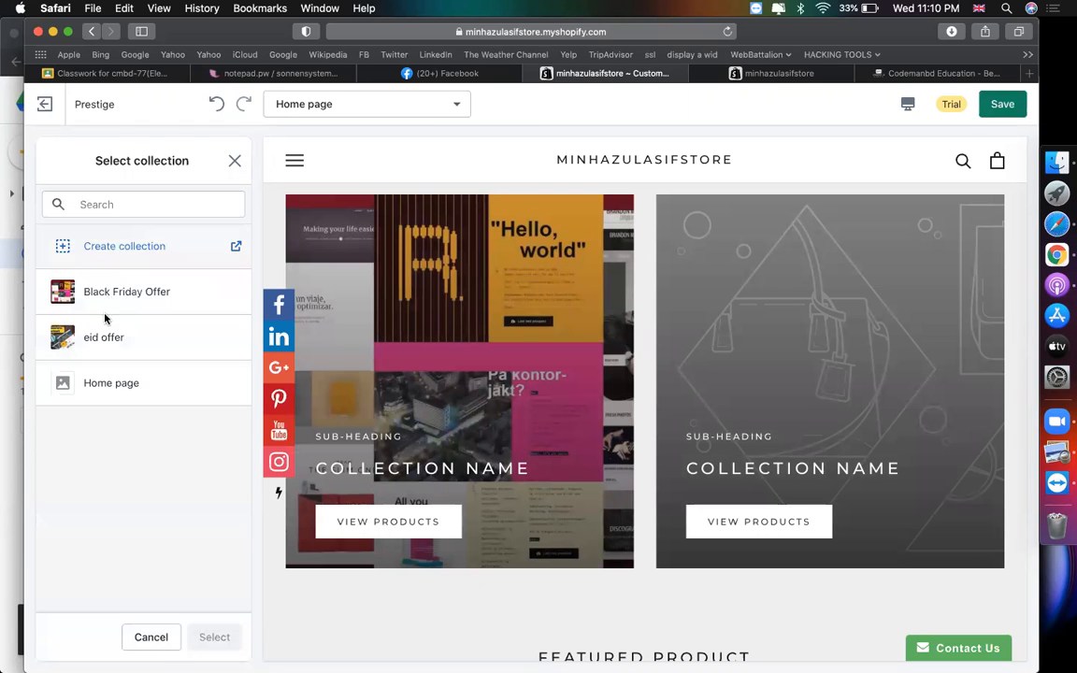
pyautogui.click(106, 337)
pyautogui.click(214, 639)
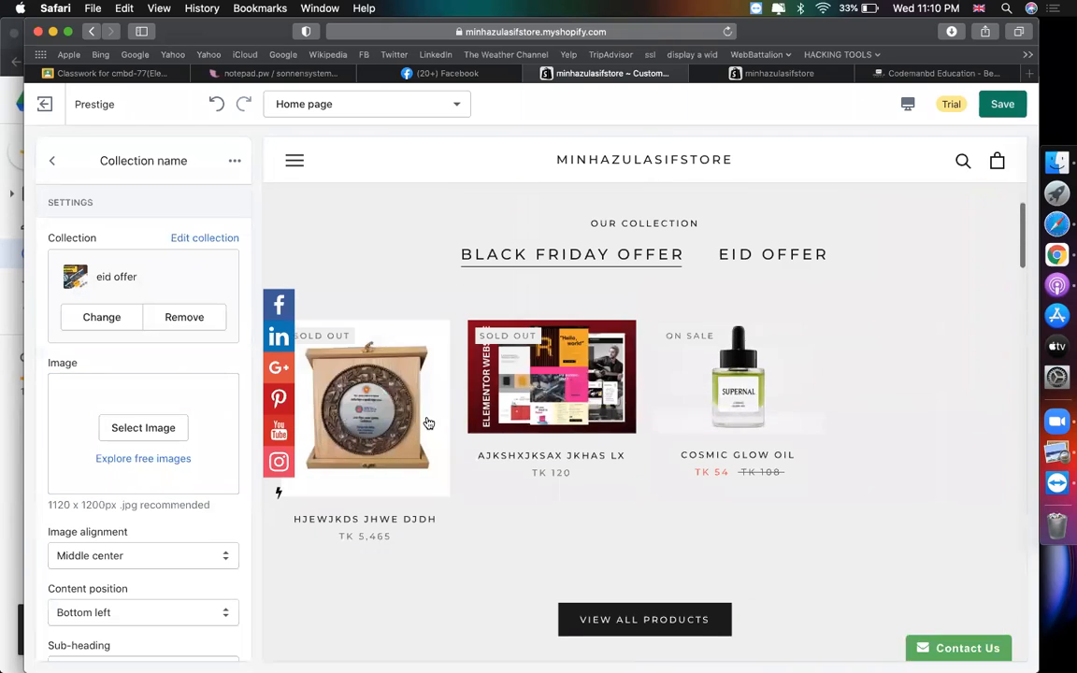
# - Compare the EID OFFER and Black Friday Offer tabs, then open the first tile's products in a new tab
pyautogui.click(763, 273)
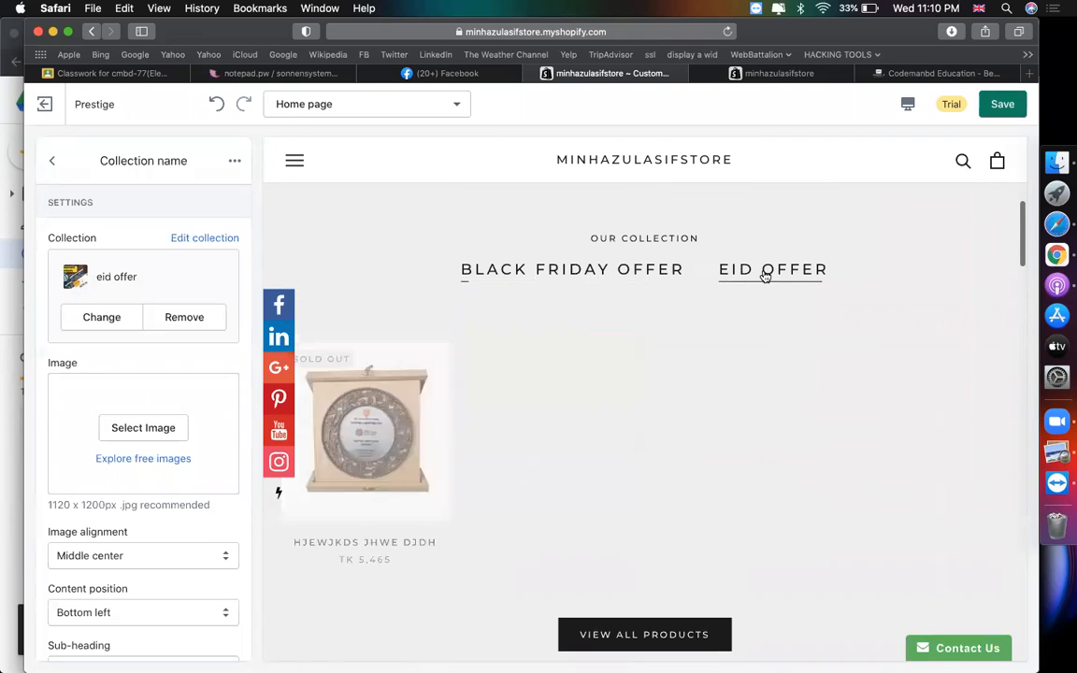
pyautogui.click(621, 271)
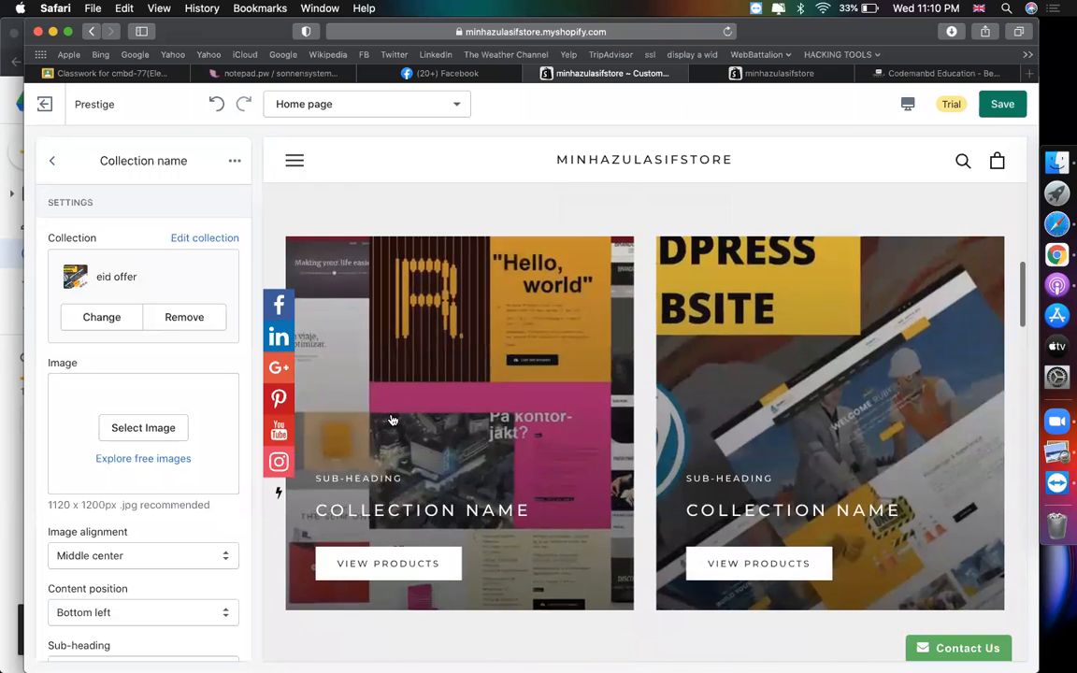
pyautogui.scroll(-1, 748, 368)
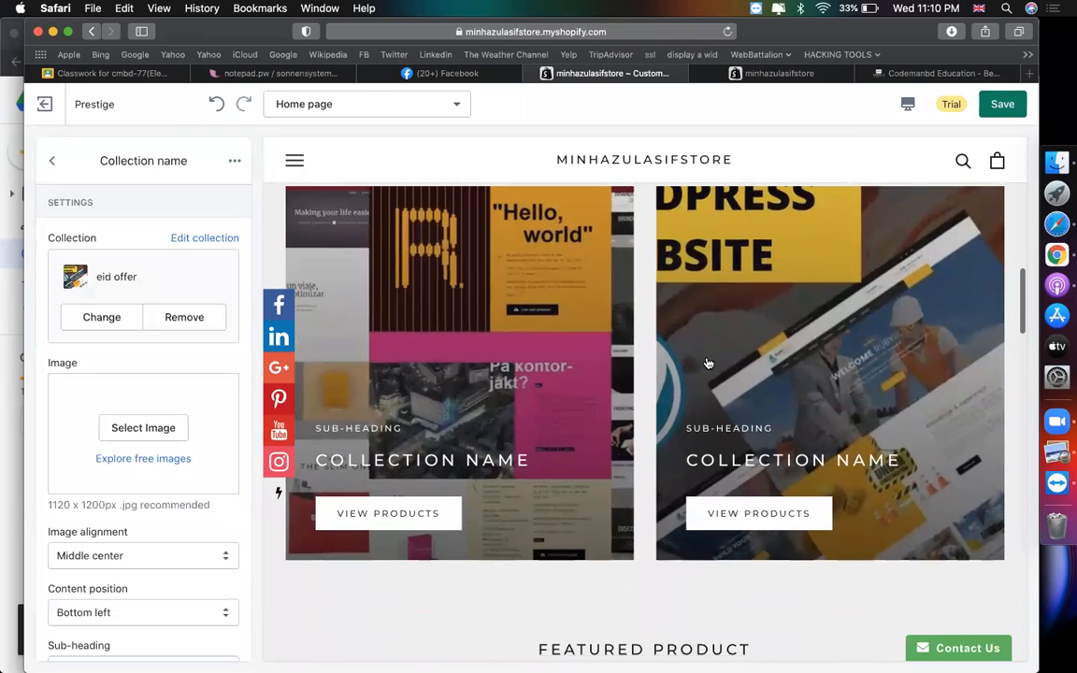
pyautogui.rightClick(361, 513)
pyautogui.click(402, 515)
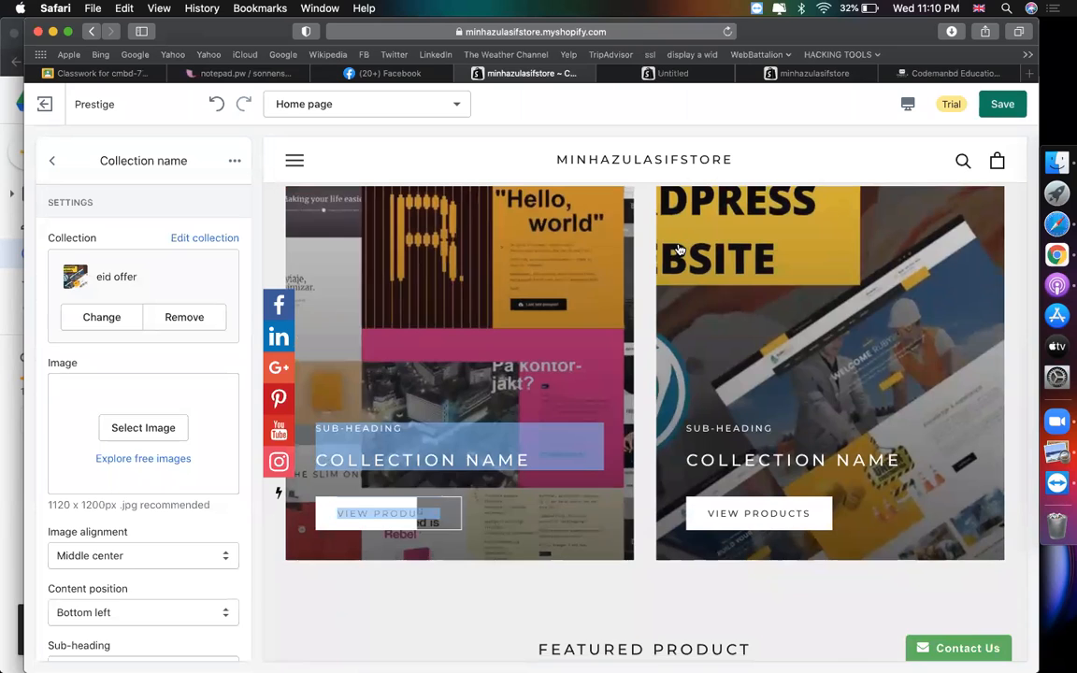
pyautogui.click(656, 74)
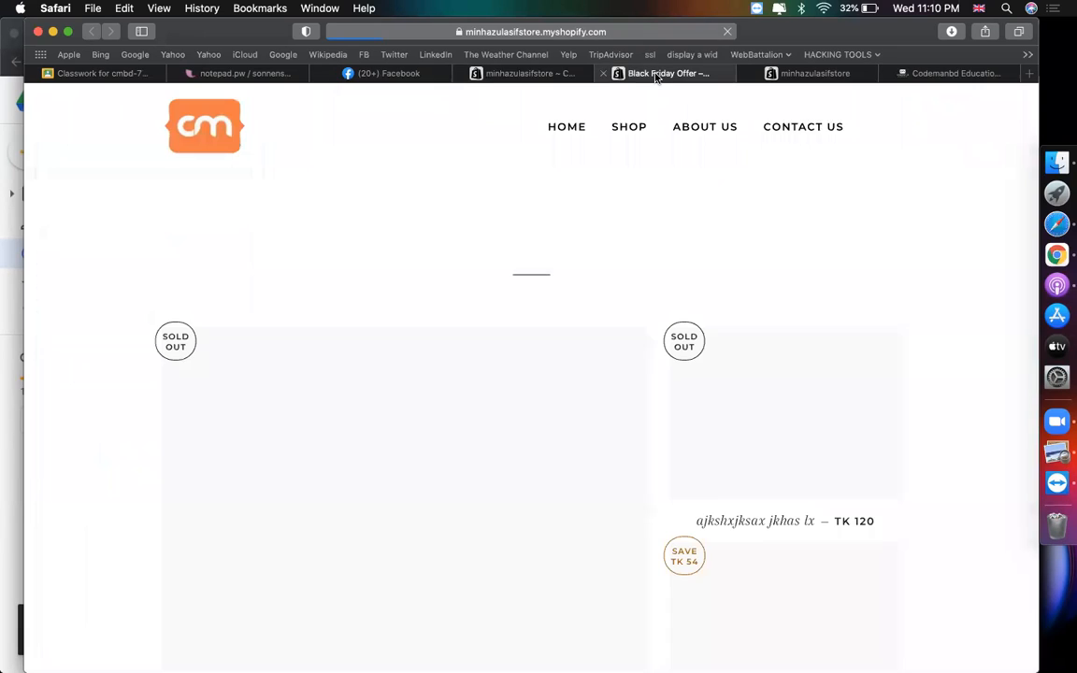
pyautogui.scroll(-5, 579, 517)
pyautogui.scroll(2, 583, 519)
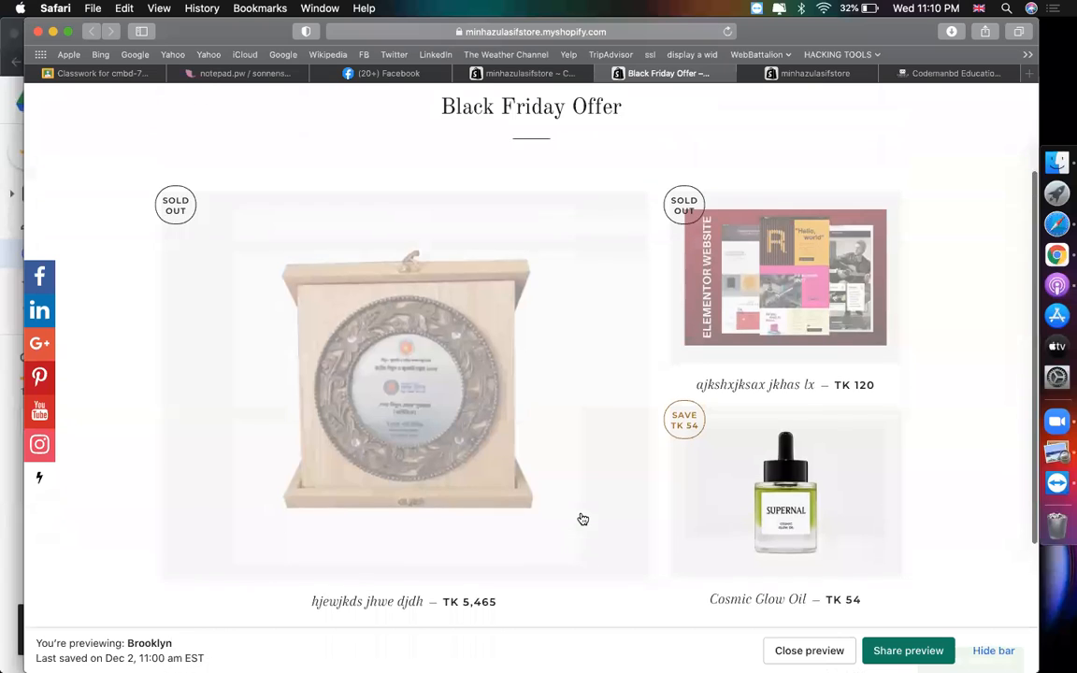
pyautogui.scroll(2, 582, 518)
pyautogui.scroll(-2, 788, 277)
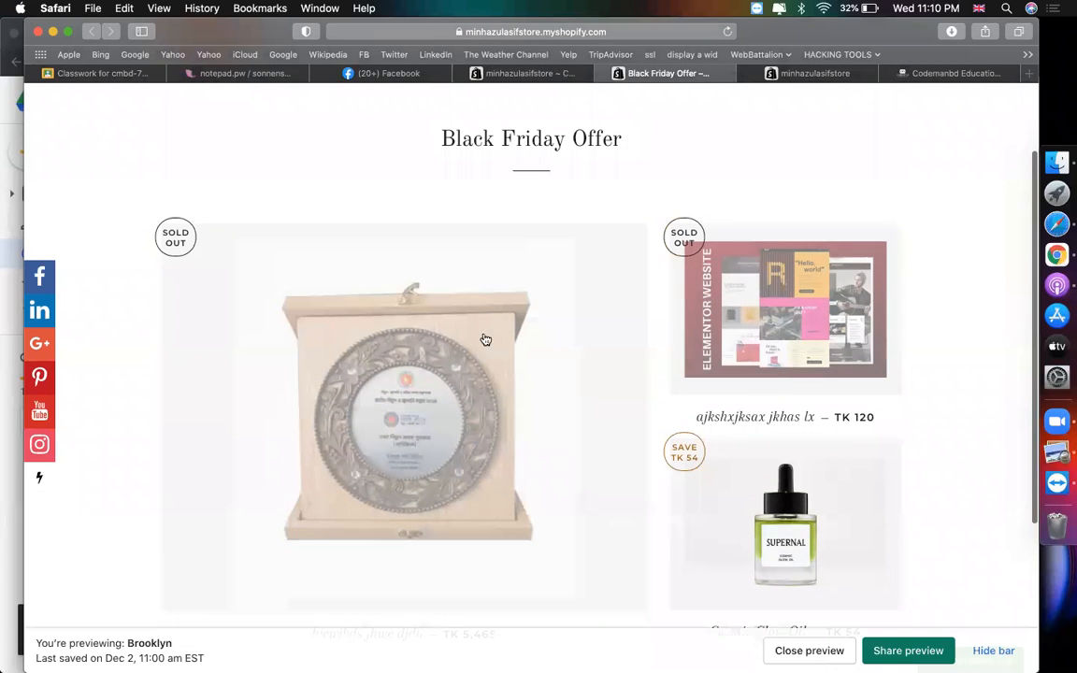
pyautogui.scroll(-4, 734, 450)
pyautogui.scroll(6, 728, 457)
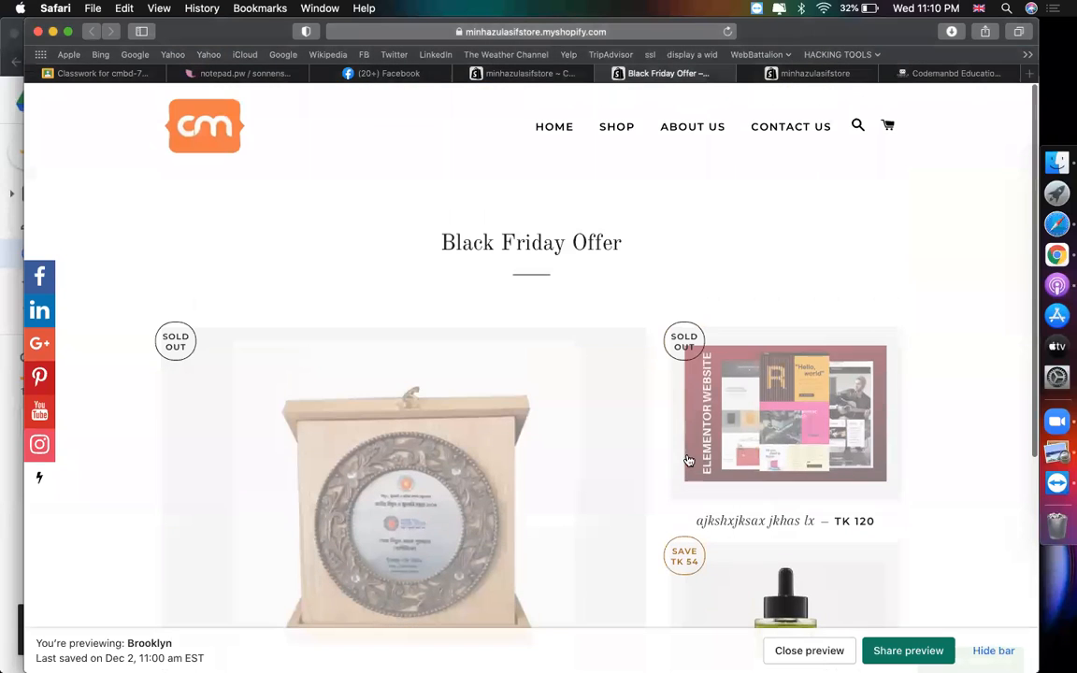
pyautogui.click(548, 76)
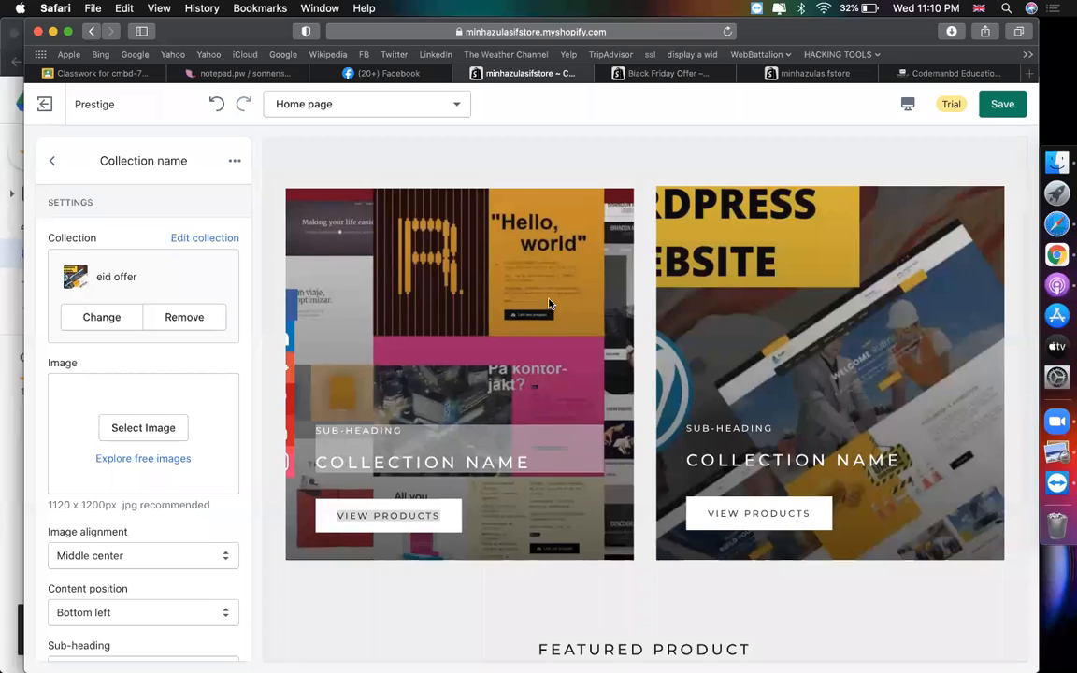
# - Return to the Collection list section and preview the first tile's collection page
pyautogui.scroll(3, 598, 304)
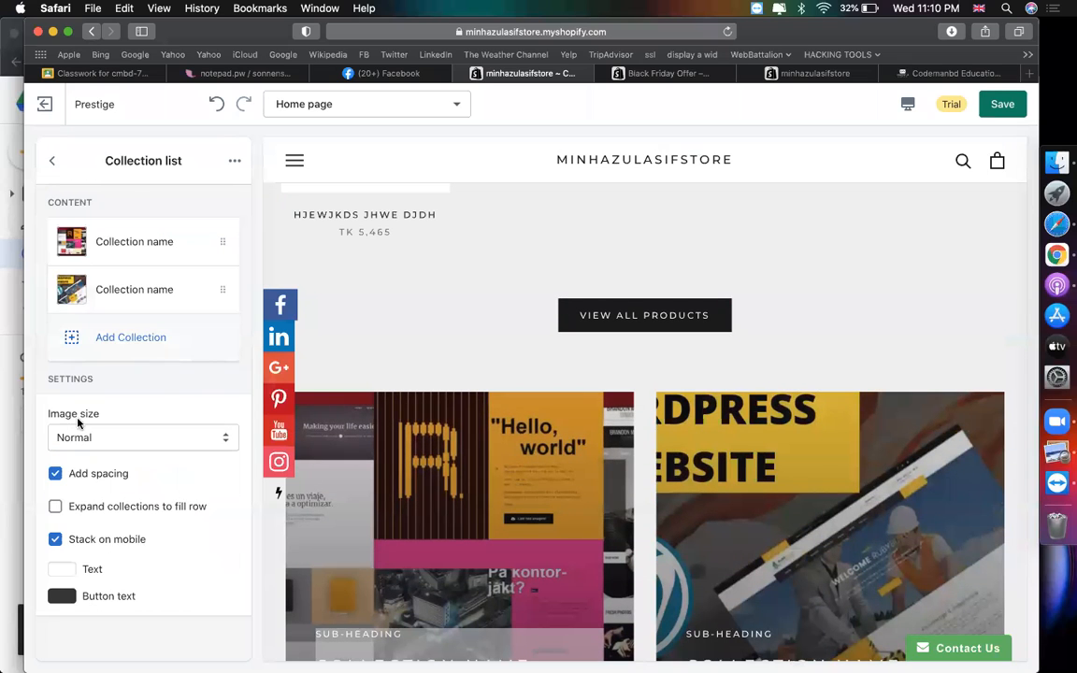
pyautogui.click(53, 161)
pyautogui.click(142, 445)
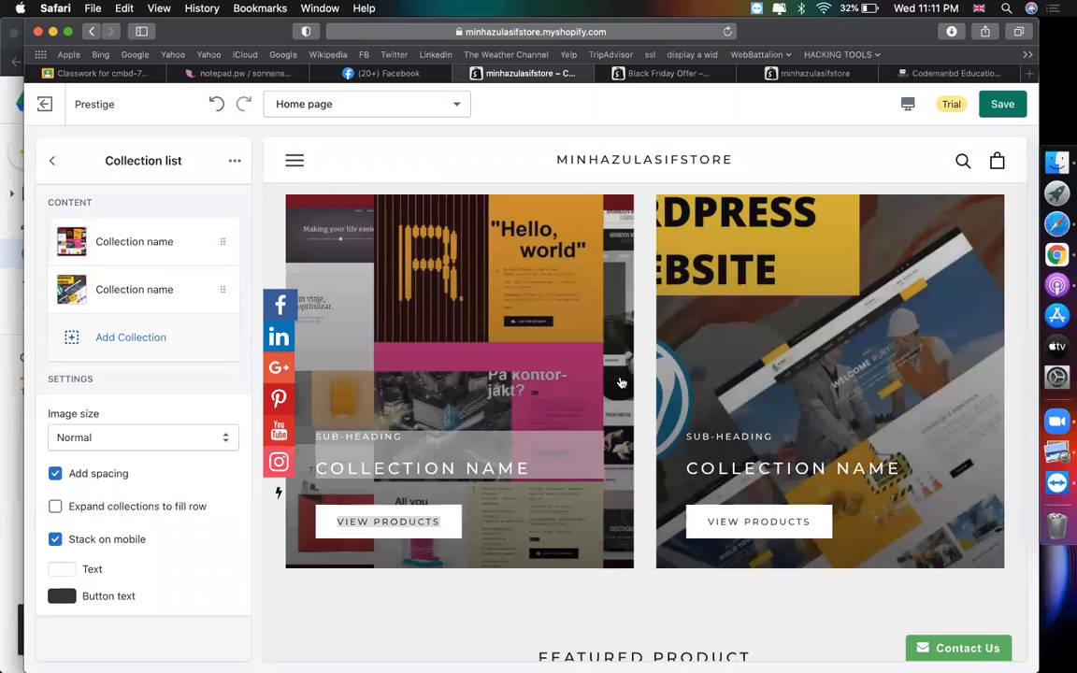
pyautogui.click(425, 469)
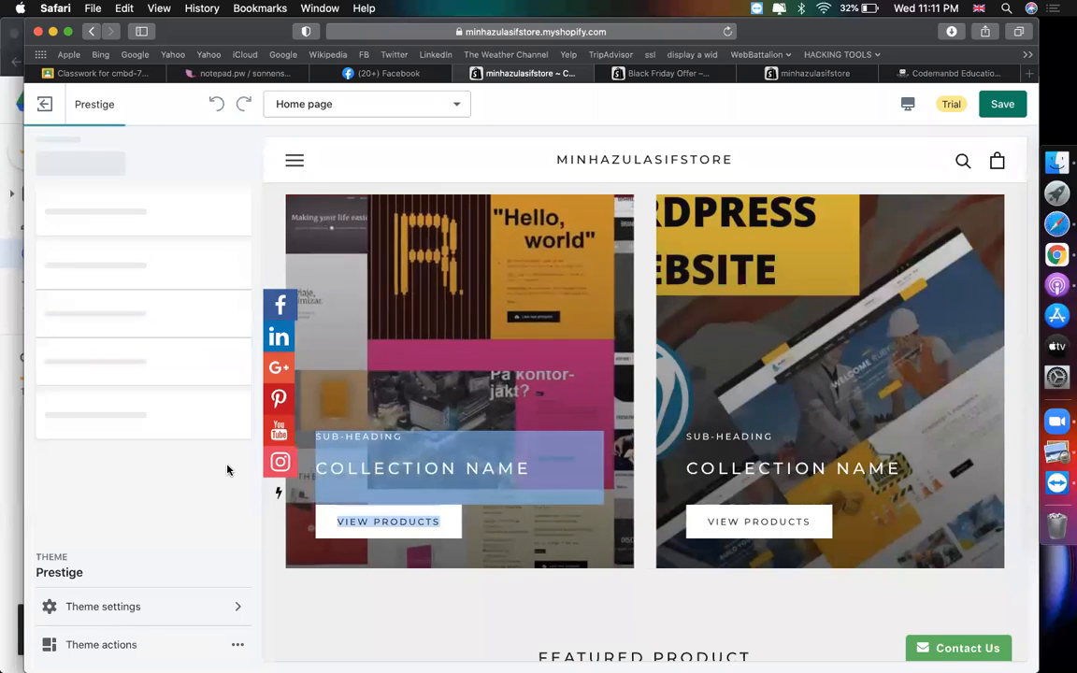
# - Keep the unsaved theme edits, save them, and exit to the Themes page
pyautogui.click(56, 103)
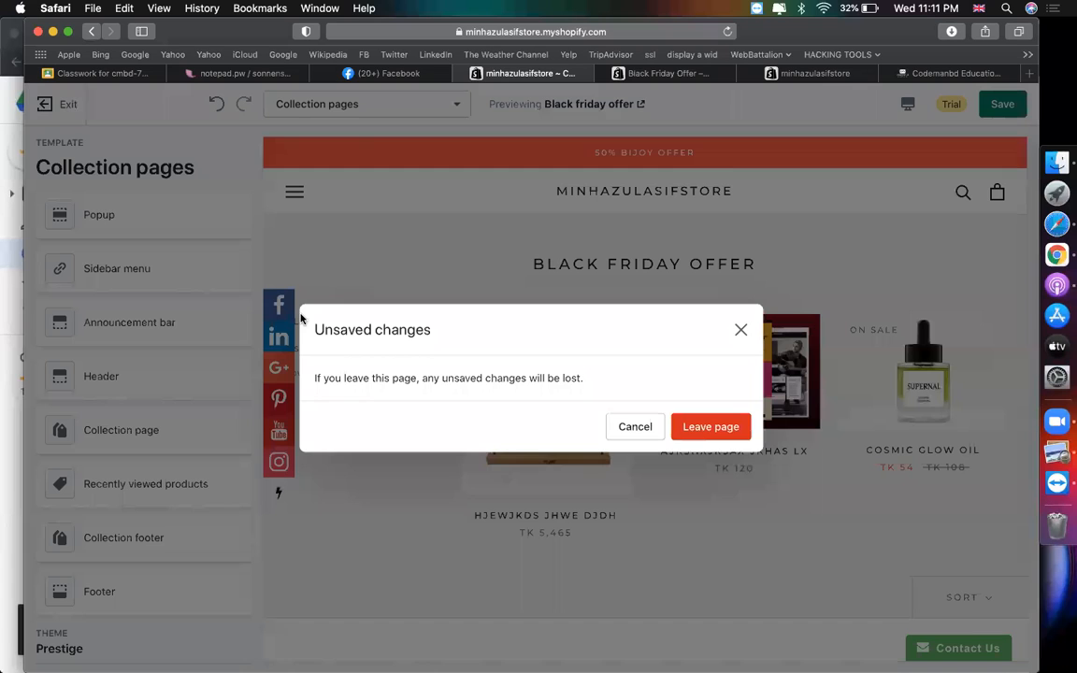
pyautogui.click(635, 427)
pyautogui.scroll(-2, 183, 430)
pyautogui.scroll(2, 176, 448)
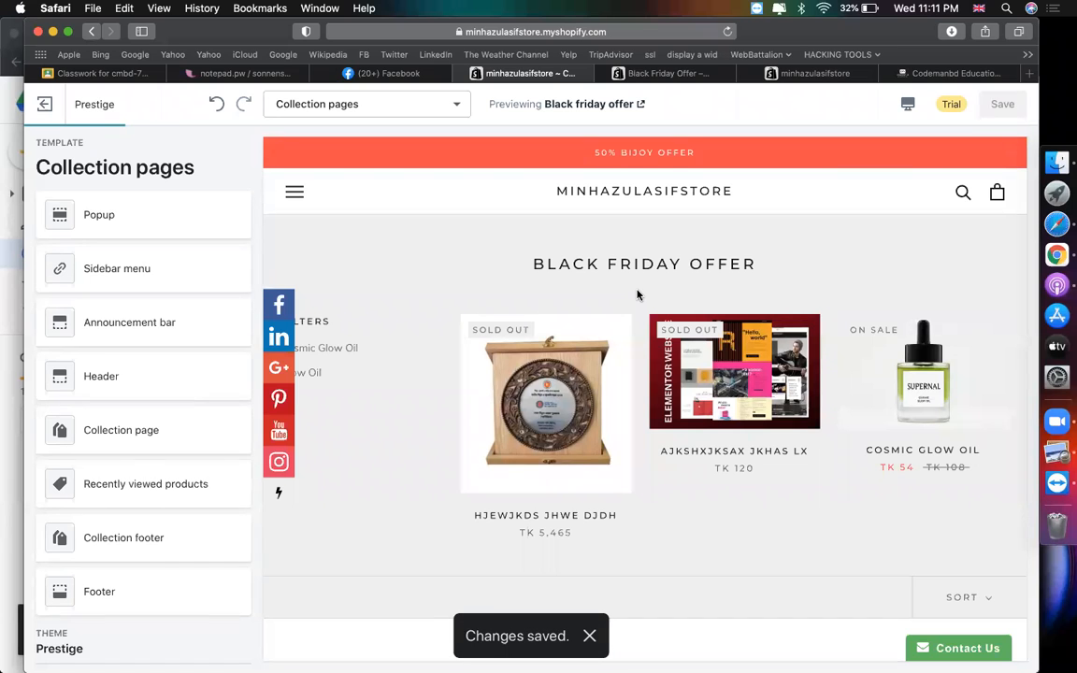
pyautogui.click(45, 106)
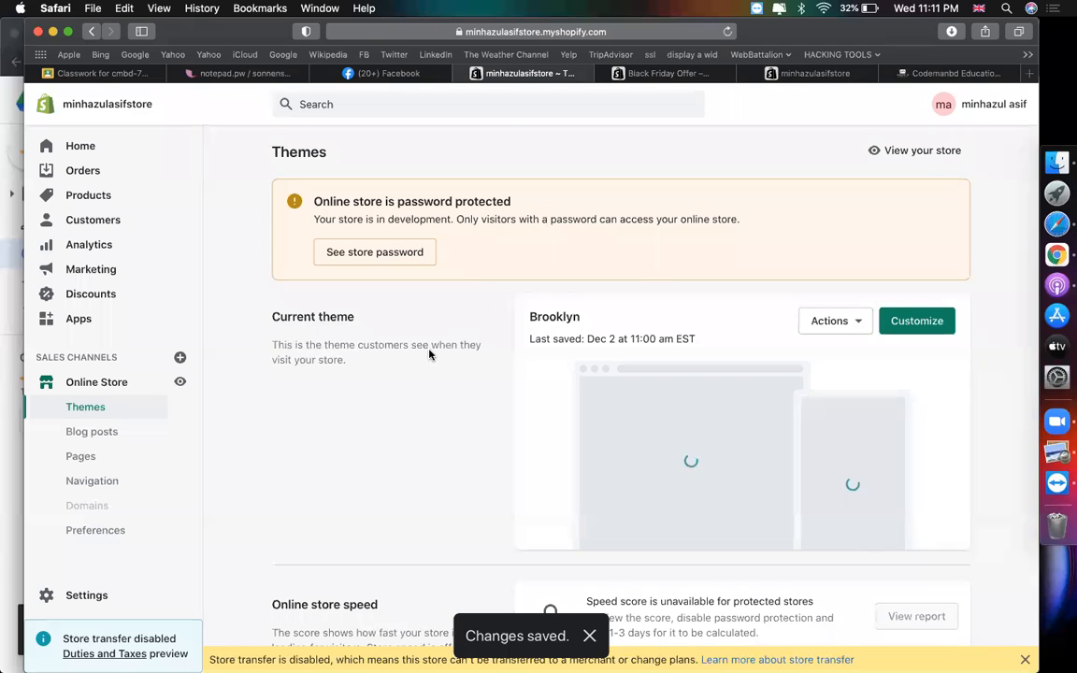
# - Relaunch the theme editor with Customize on the Prestige theme
pyautogui.scroll(-8, 430, 353)
pyautogui.scroll(-2, 701, 374)
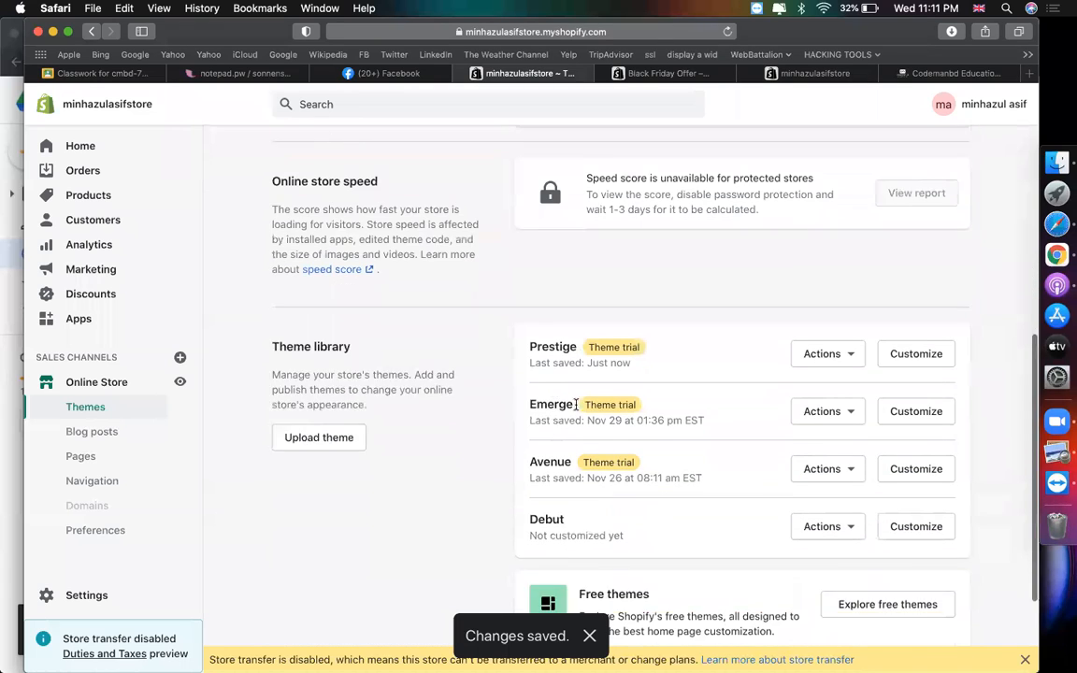
pyautogui.click(896, 312)
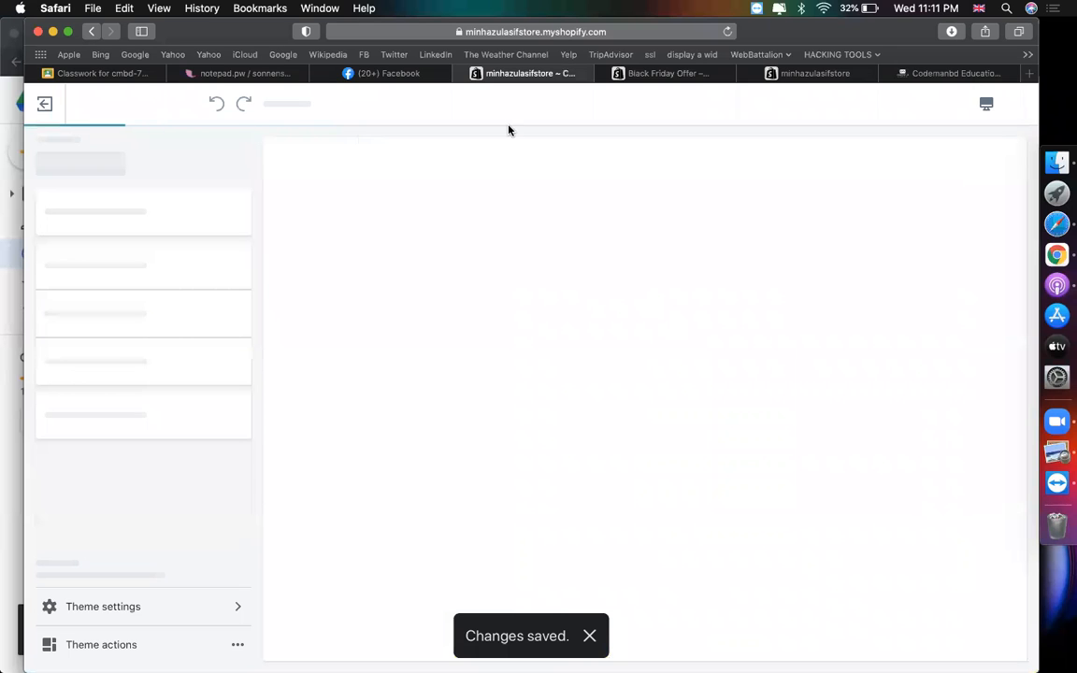
# - Scroll the reloaded Prestige preview to the collection tiles and open the Collection list settings
pyautogui.scroll(-2, 141, 430)
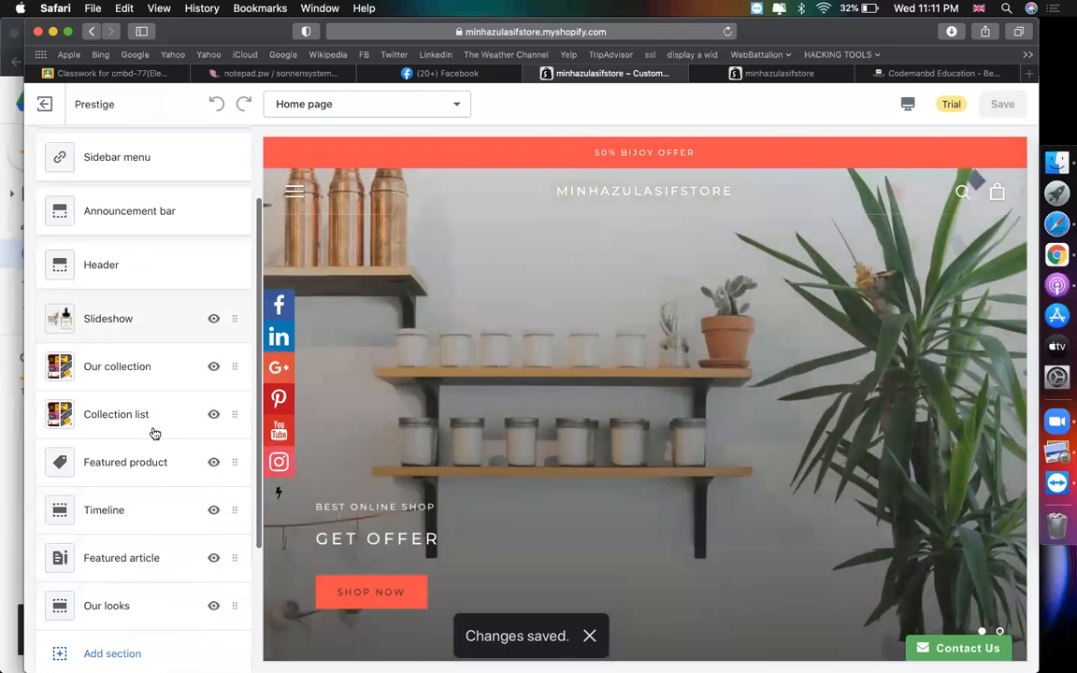
pyautogui.scroll(-10, 445, 419)
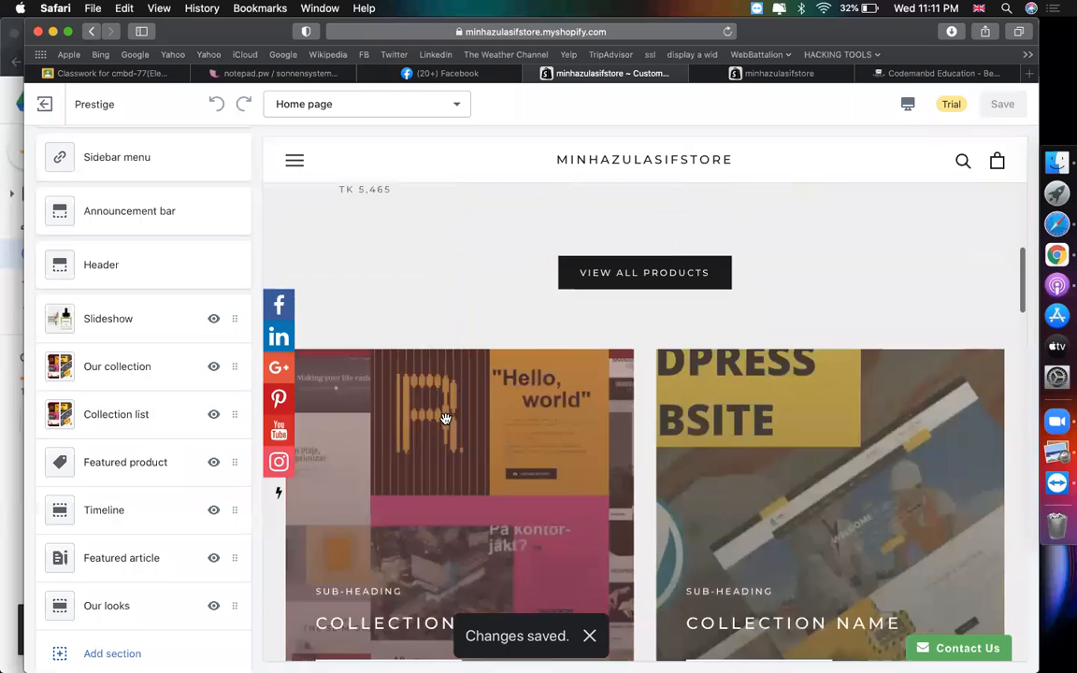
pyautogui.scroll(-3, 445, 418)
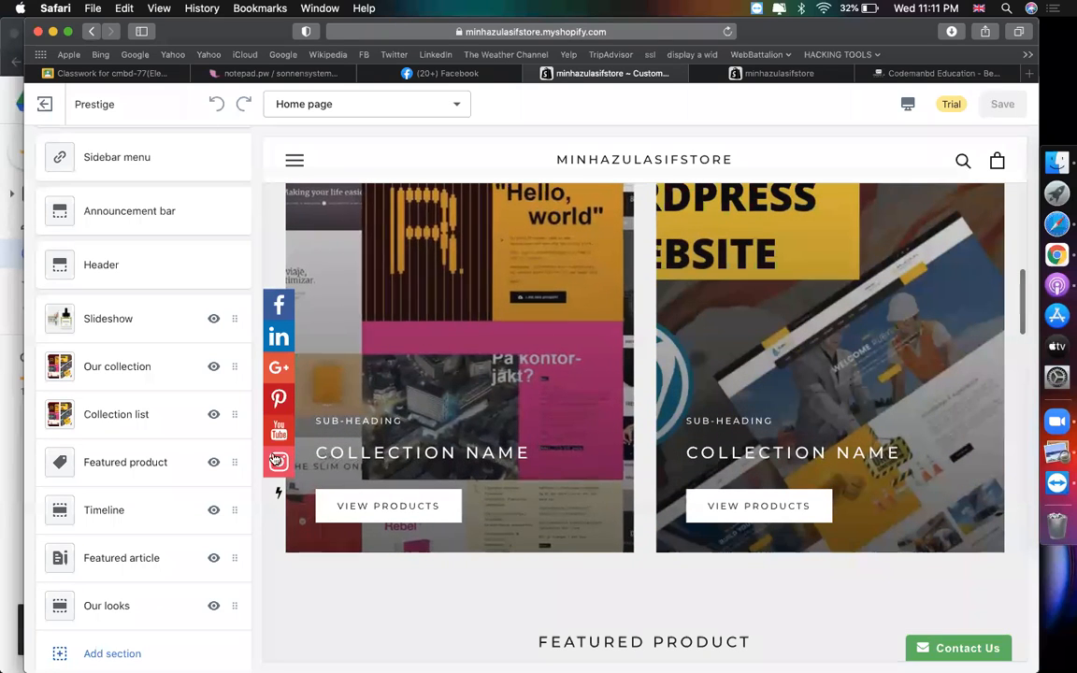
pyautogui.click(159, 426)
# - Head the first tile 'Black Friday COLLECTION' and clear its sub-heading
pyautogui.click(157, 245)
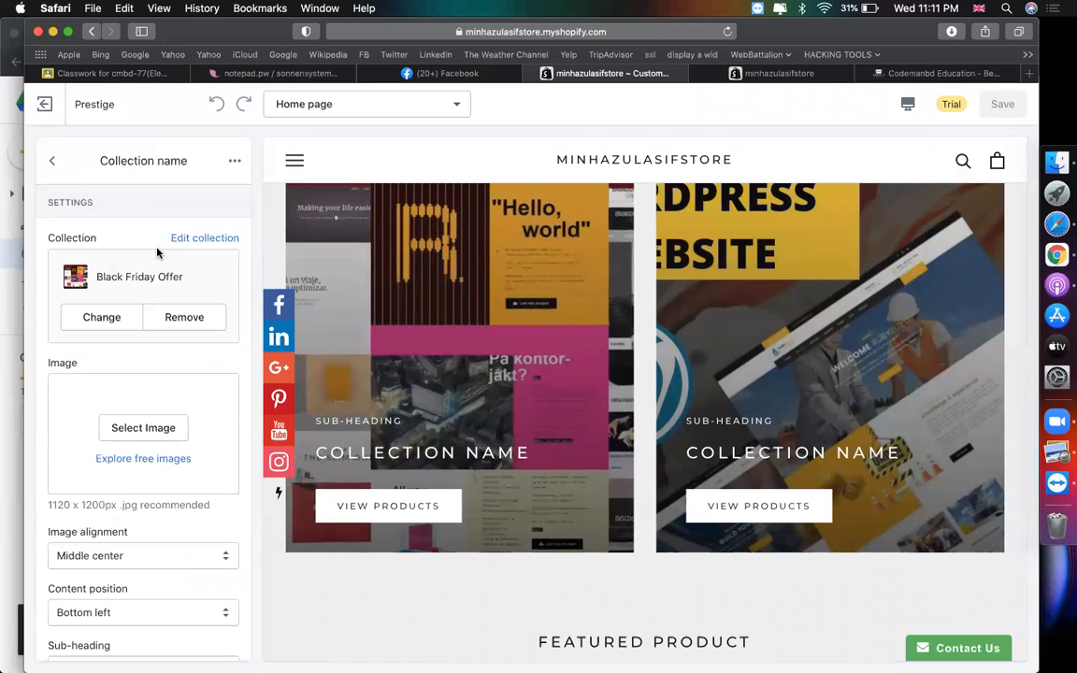
pyautogui.scroll(-3, 141, 445)
pyautogui.scroll(-1, 149, 449)
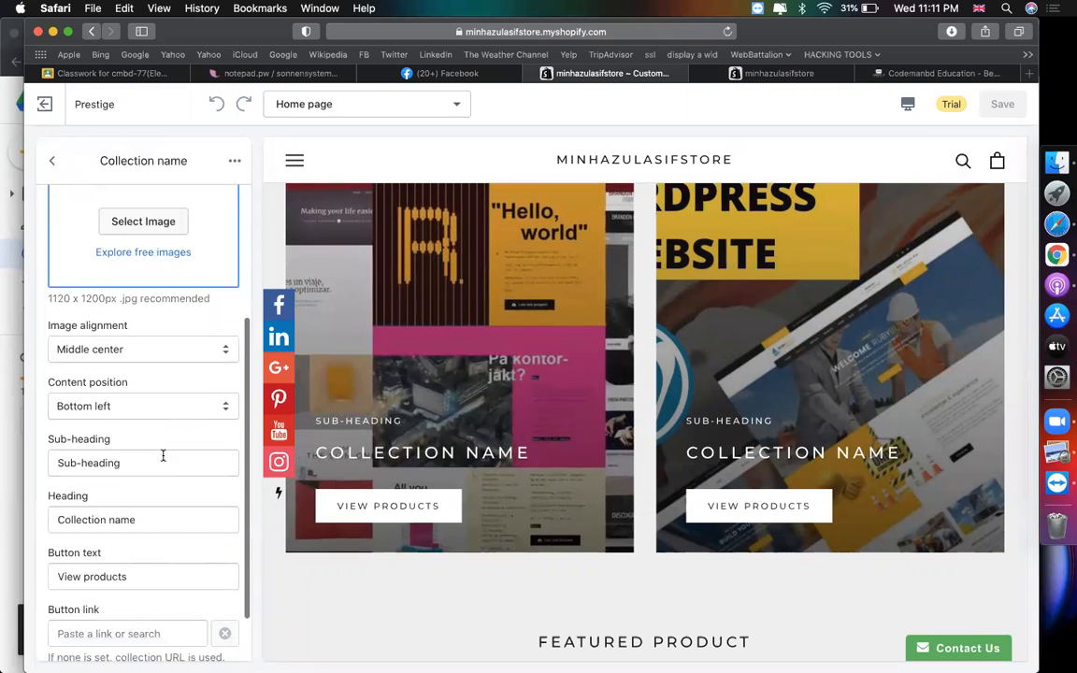
pyautogui.tripleClick(194, 512)
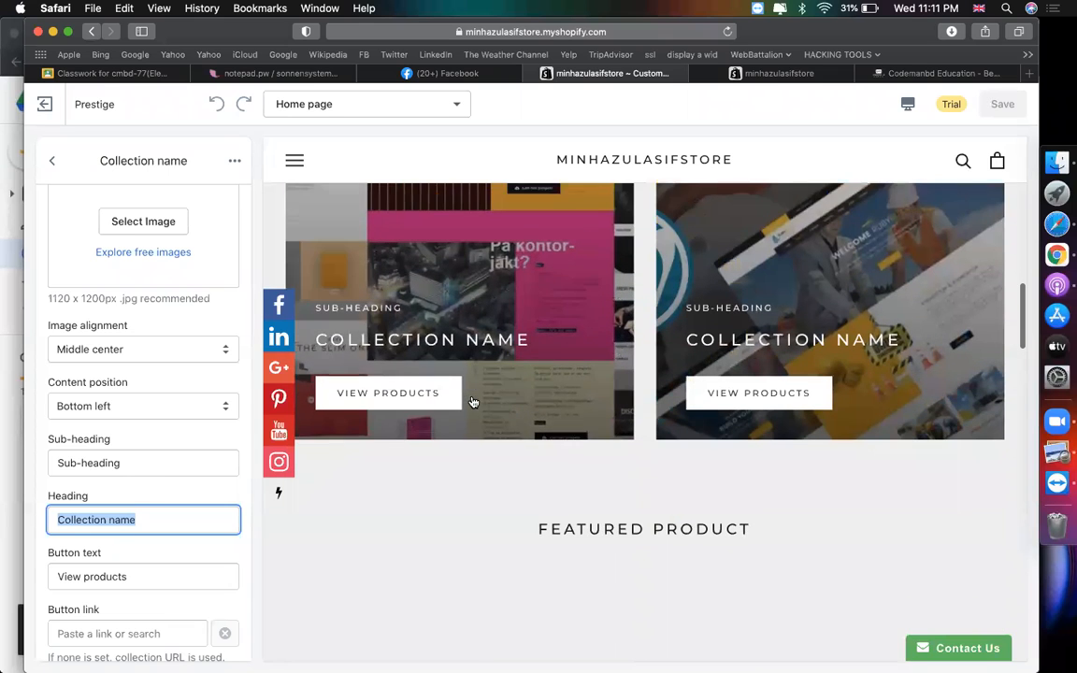
pyautogui.write('Black Friday COLLECTION')
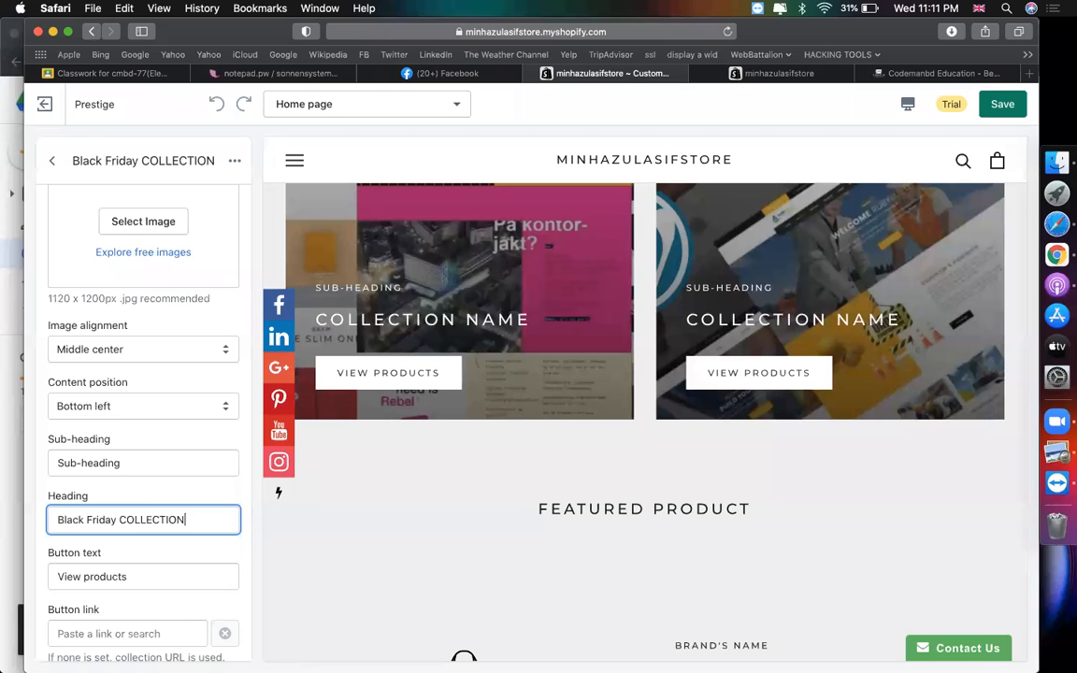
pyautogui.press('super+a')
pyautogui.press('super+c')
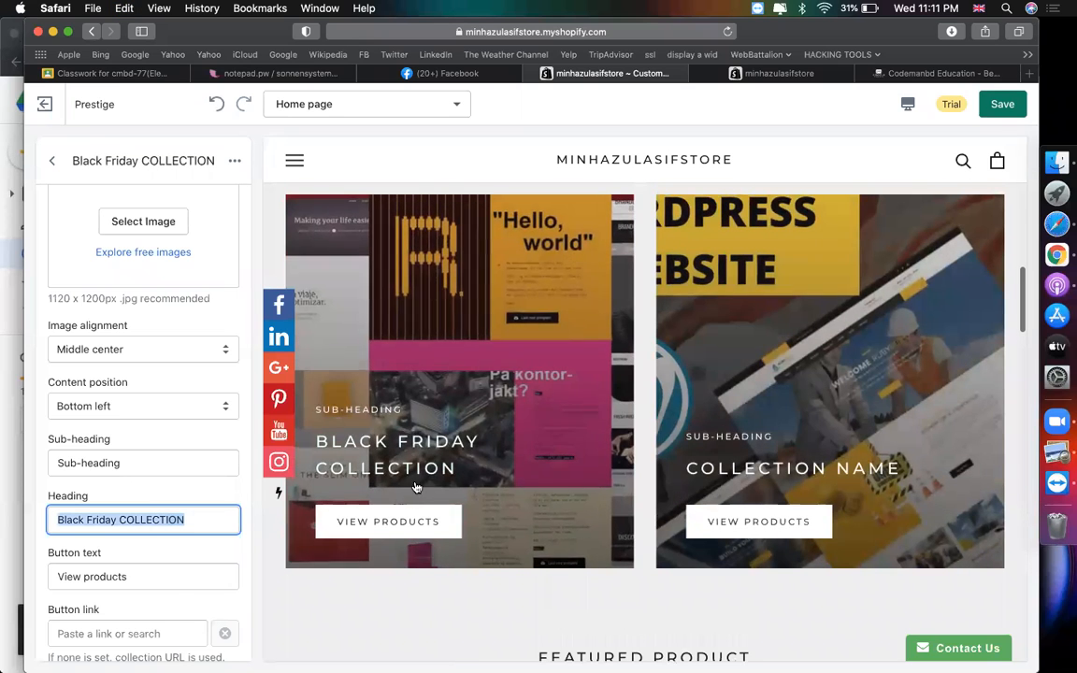
pyautogui.click(161, 460)
pyautogui.write('a')
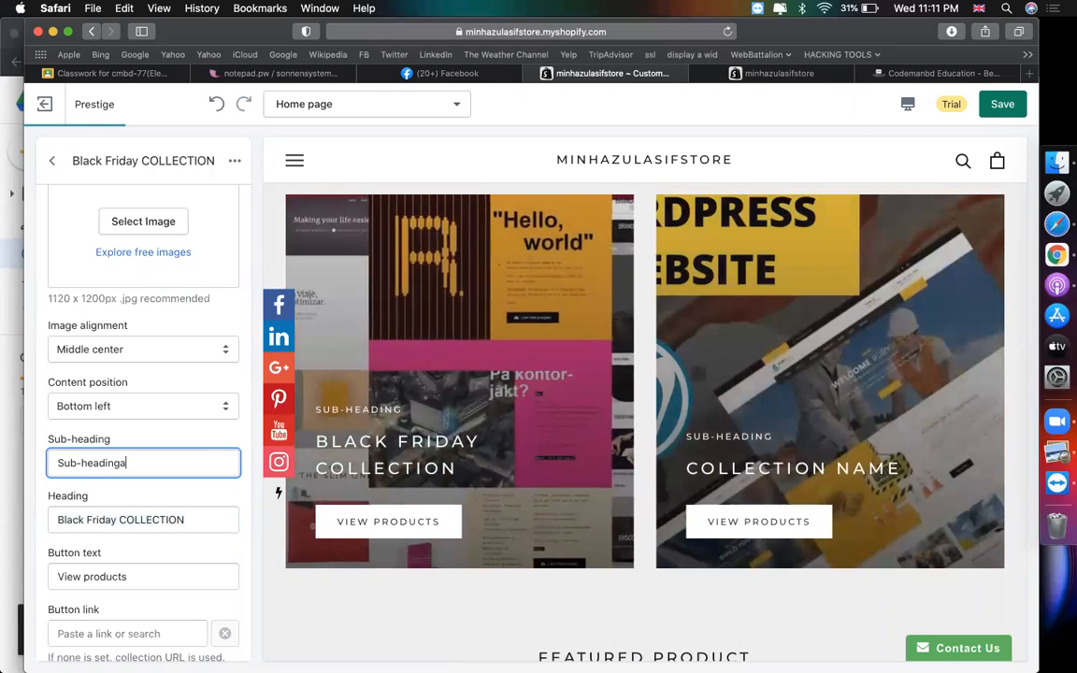
pyautogui.press('BackSpace')
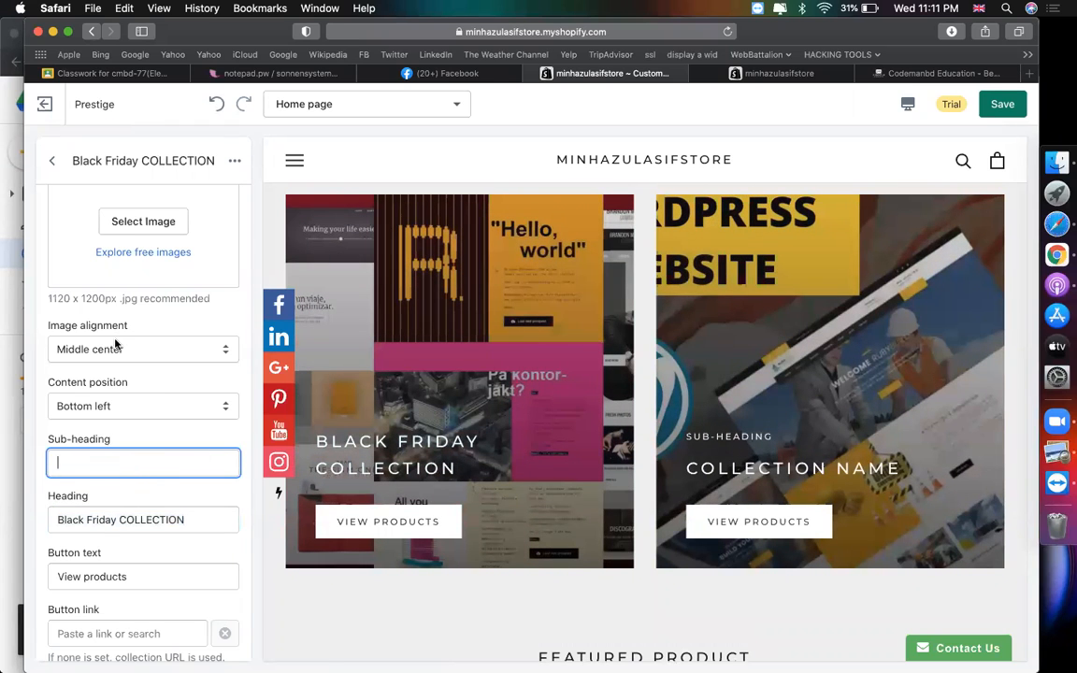
pyautogui.scroll(5, 115, 346)
pyautogui.scroll(3, 138, 315)
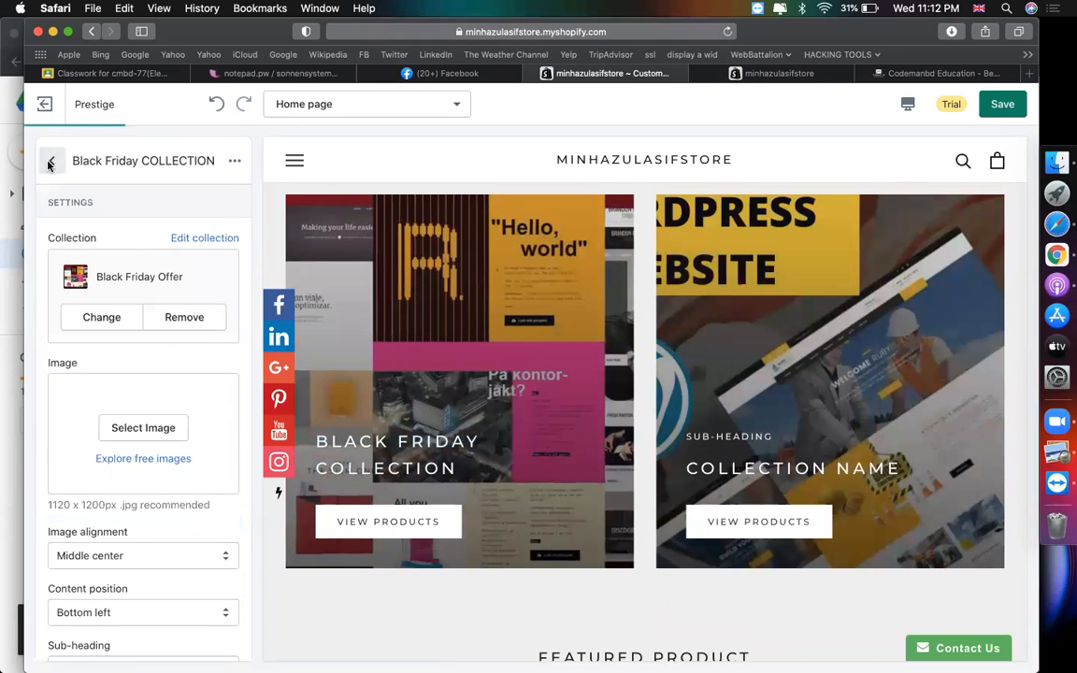
pyautogui.click(50, 164)
# - Head the second tile 'Eid Offer COLLECTION' and leave its sub-heading empty
pyautogui.click(139, 283)
pyautogui.scroll(-3, 129, 477)
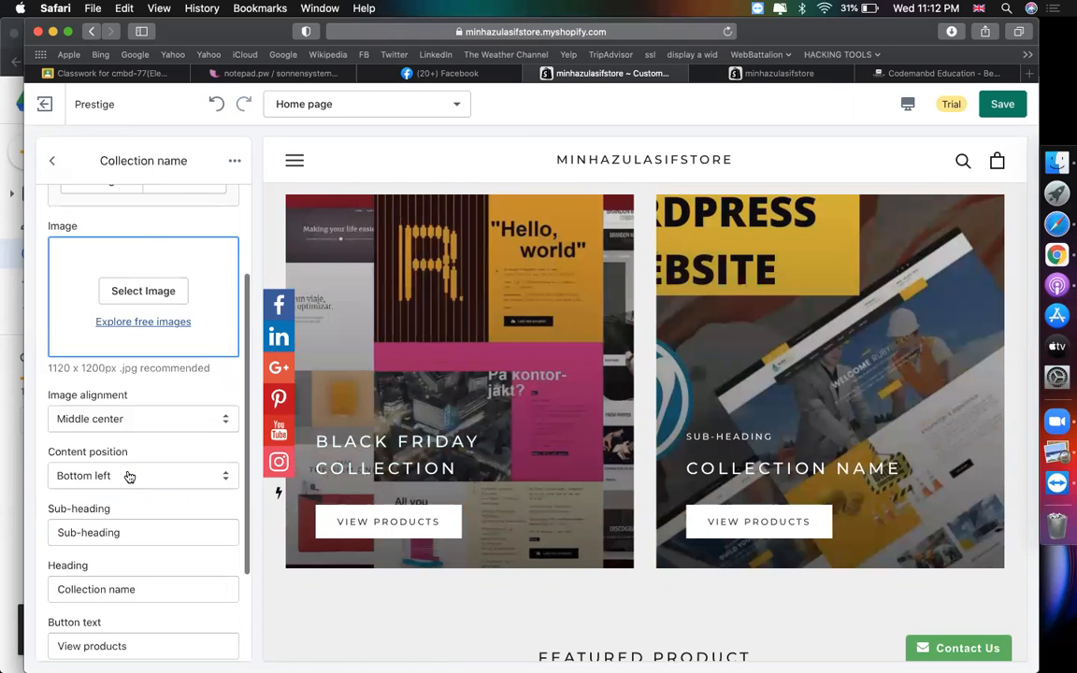
pyautogui.scroll(-2, 141, 481)
pyautogui.click(170, 489)
pyautogui.press('super+v')
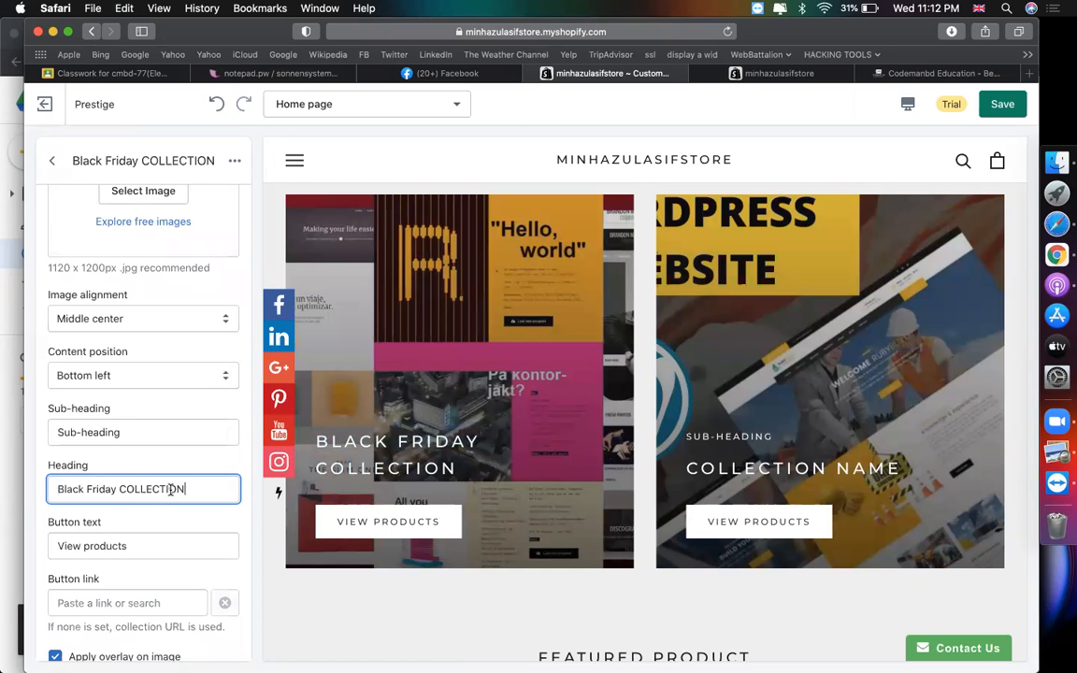
pyautogui.write('Ei')
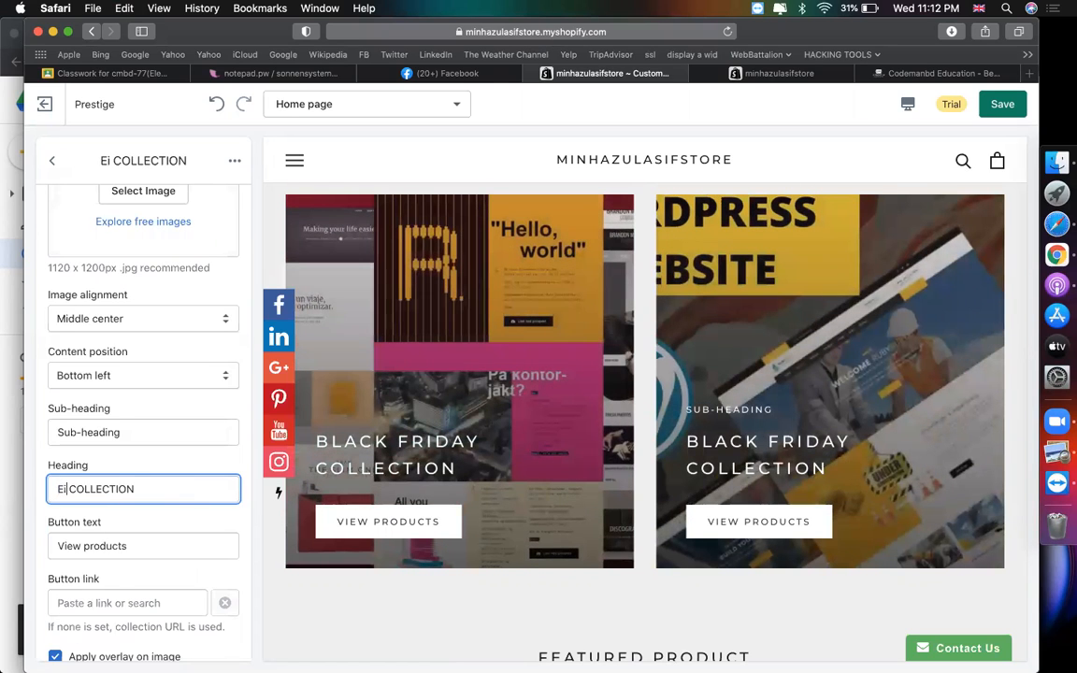
pyautogui.write('d Offer')
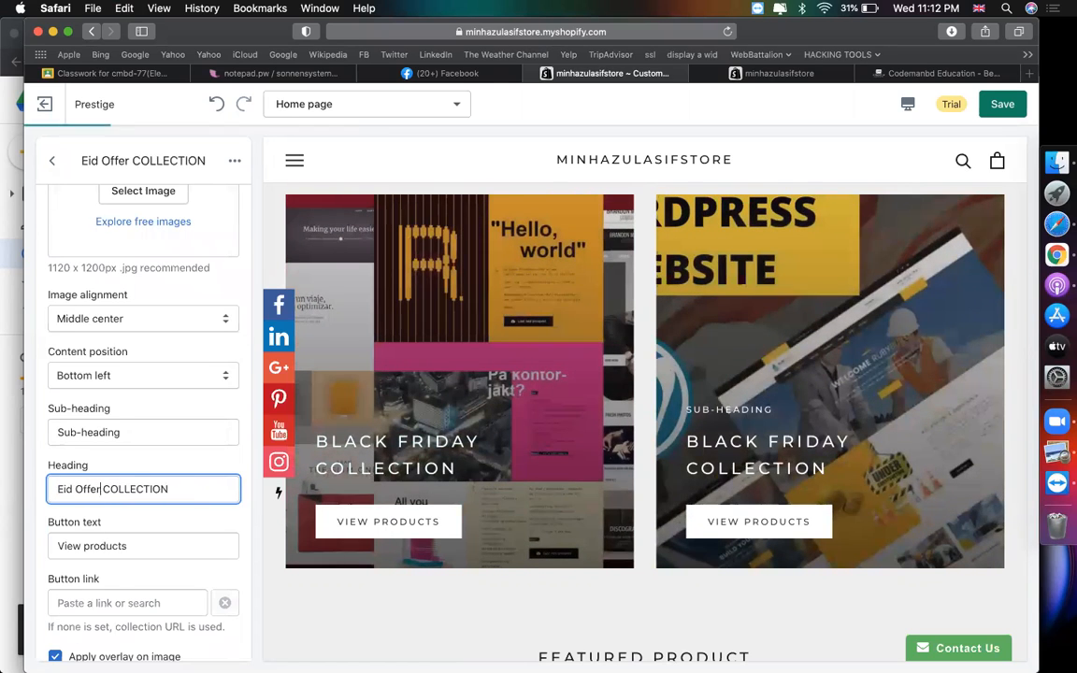
pyautogui.click(158, 427)
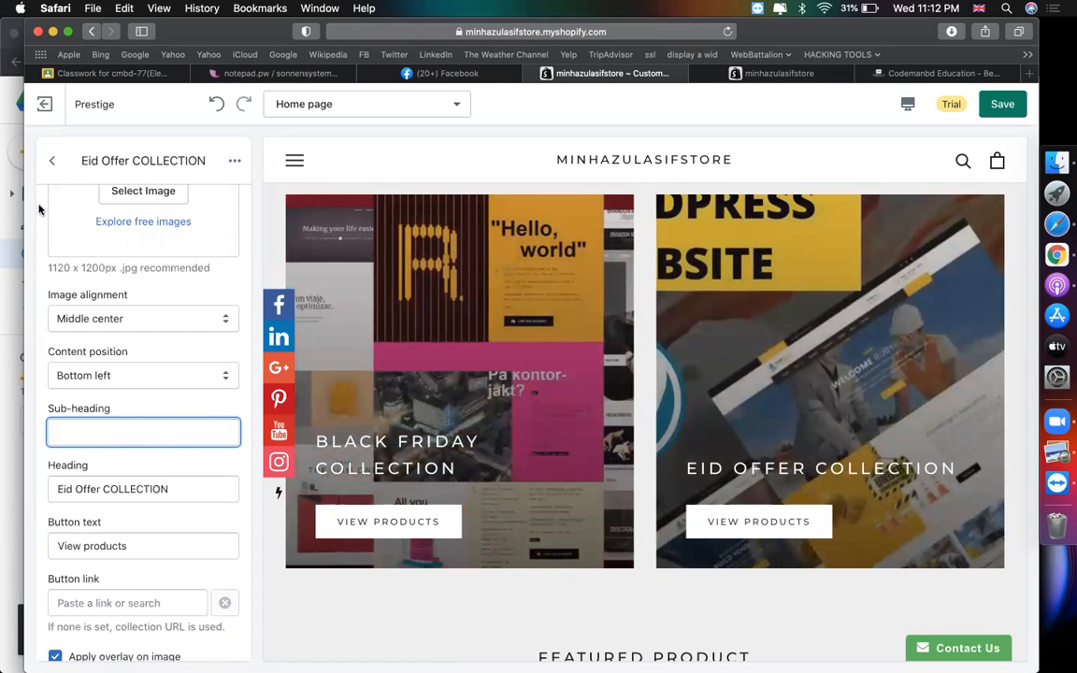
pyautogui.click(53, 160)
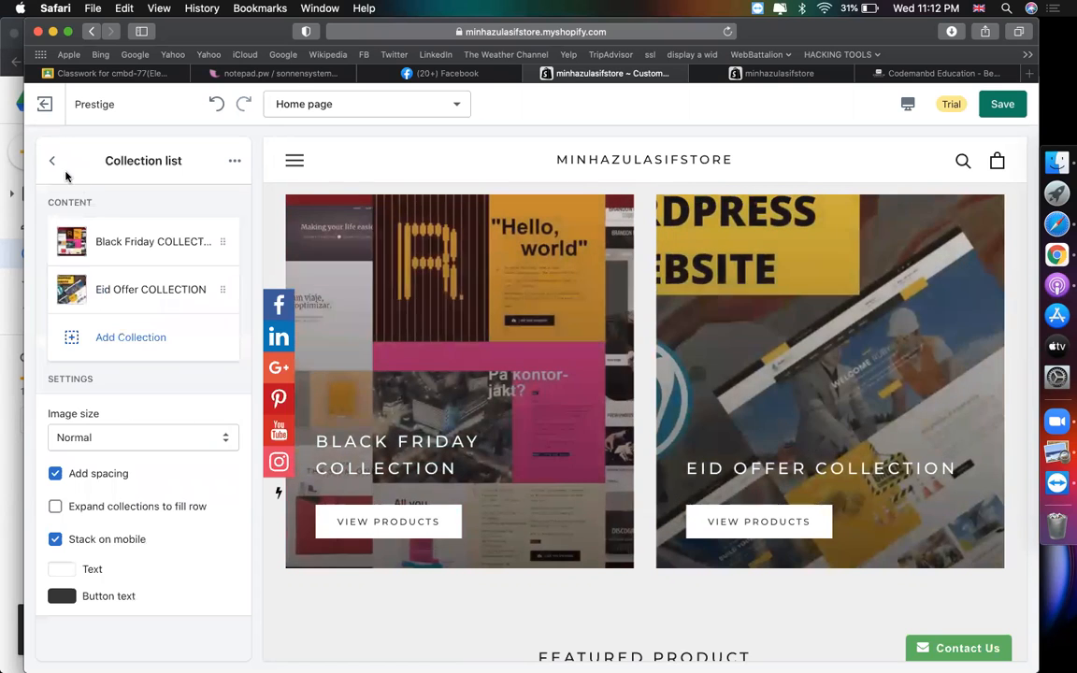
# - Pick the wooden plaque product, hjewjkds jhwe djdh, for the Featured product section
pyautogui.click(53, 161)
pyautogui.scroll(-3, 476, 312)
pyautogui.scroll(-5, 476, 316)
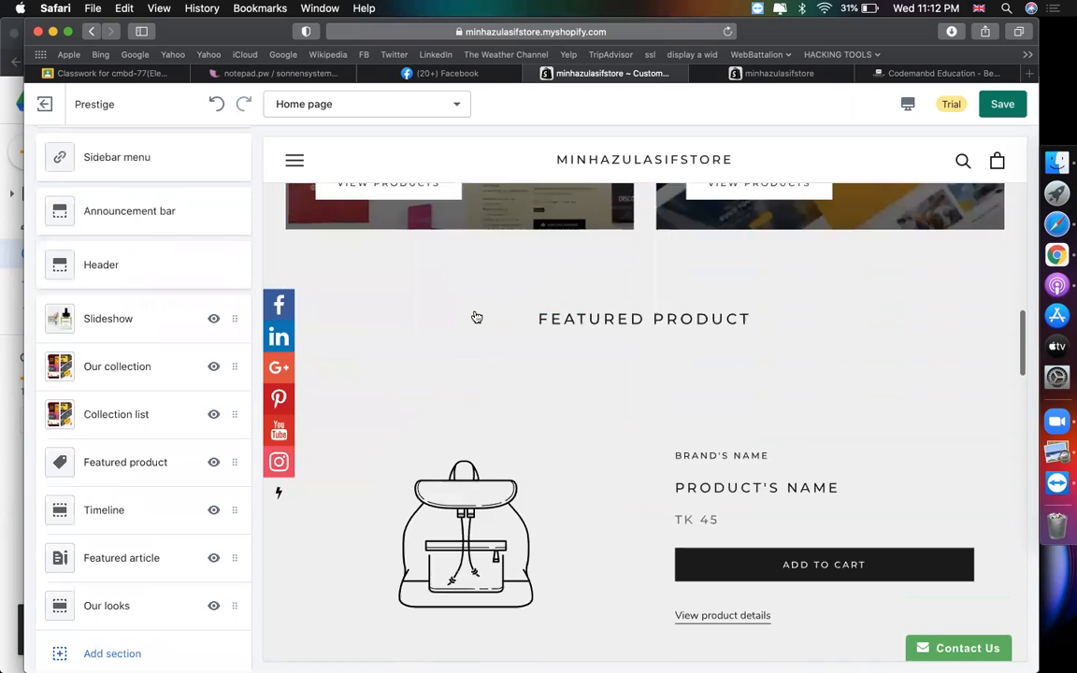
pyautogui.scroll(-1, 140, 430)
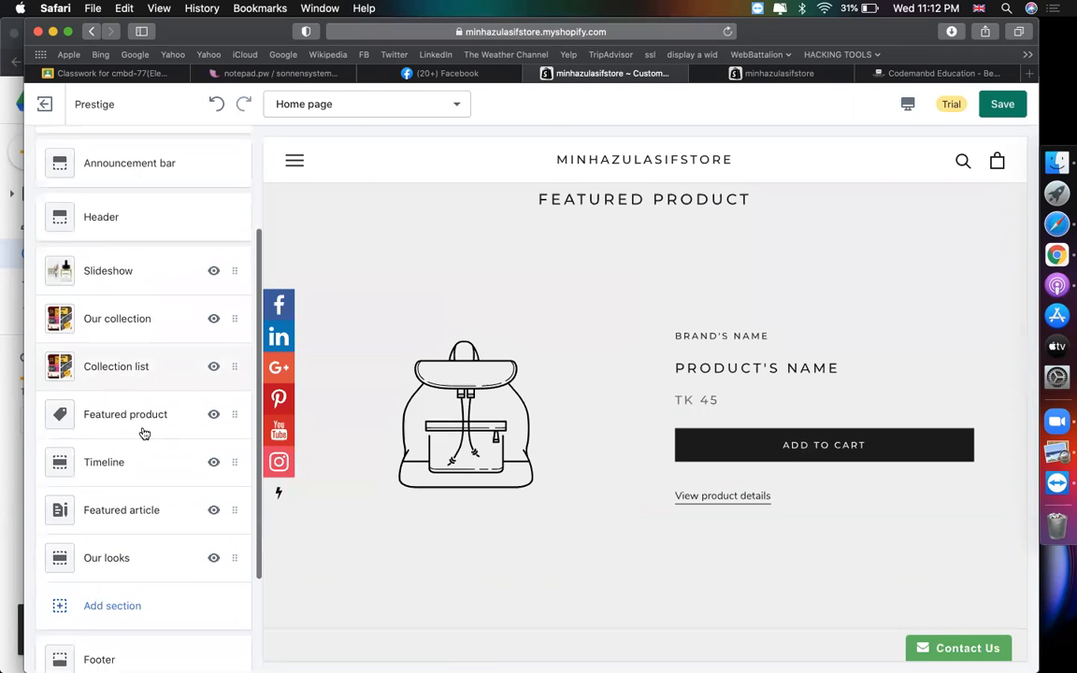
pyautogui.click(140, 426)
pyautogui.click(143, 439)
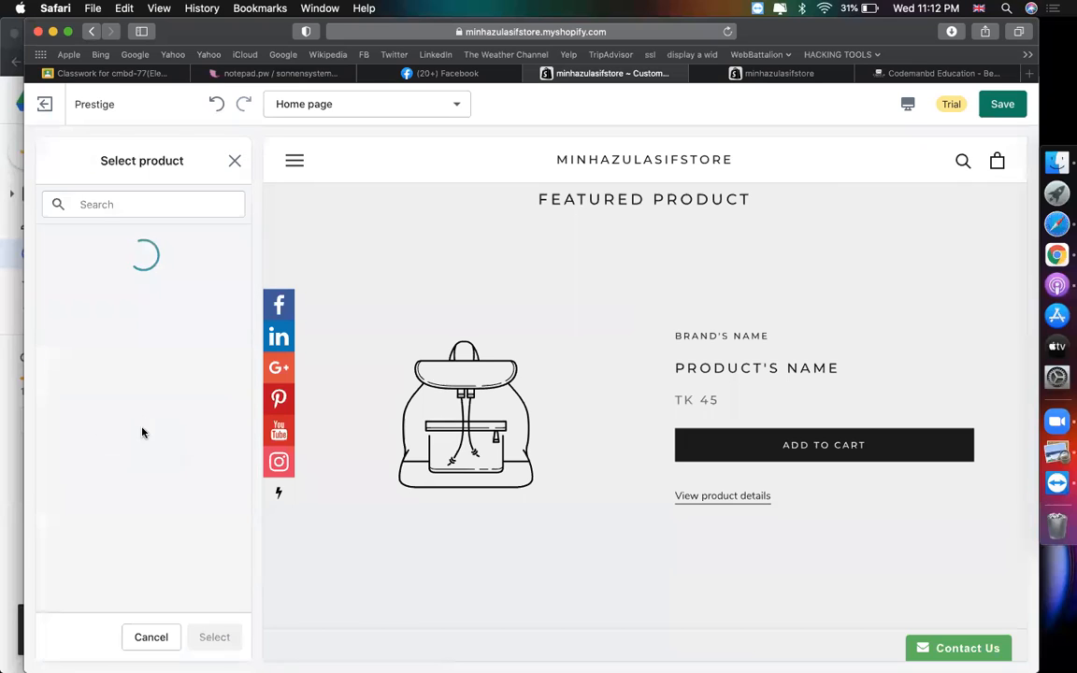
pyautogui.click(110, 343)
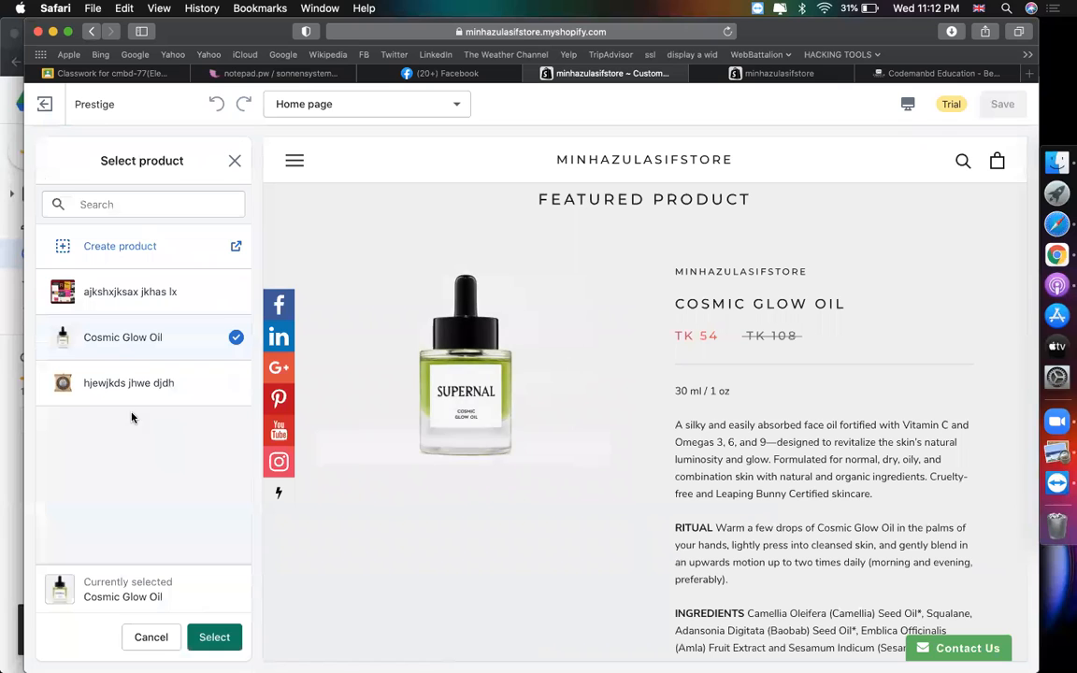
pyautogui.click(101, 397)
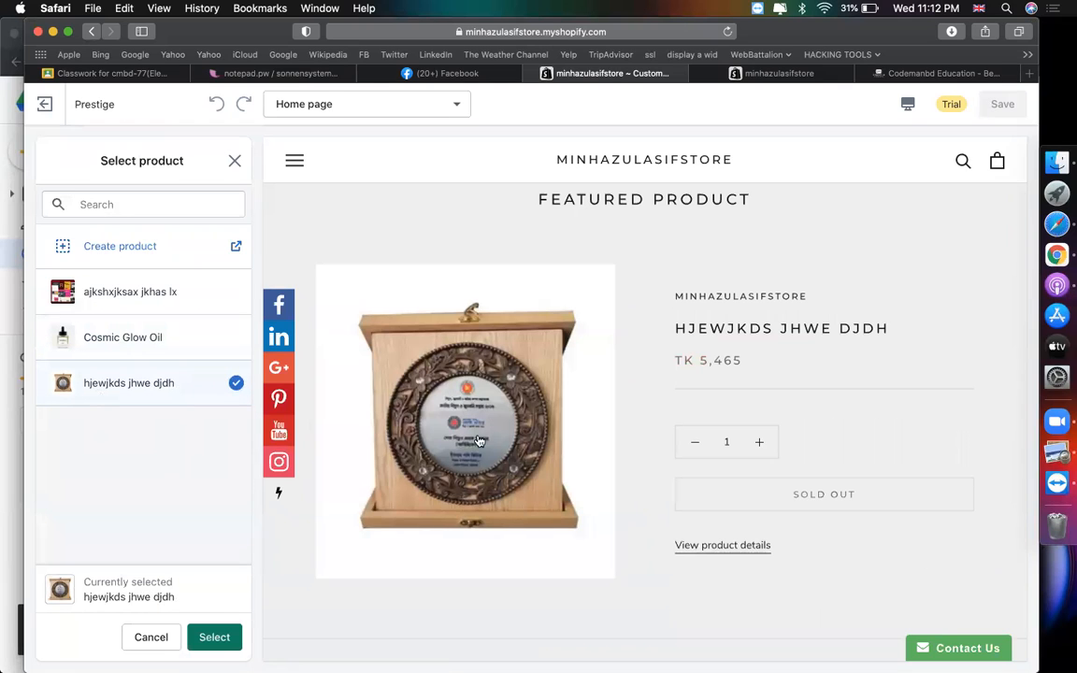
pyautogui.scroll(-1, 502, 425)
pyautogui.scroll(-1, 502, 424)
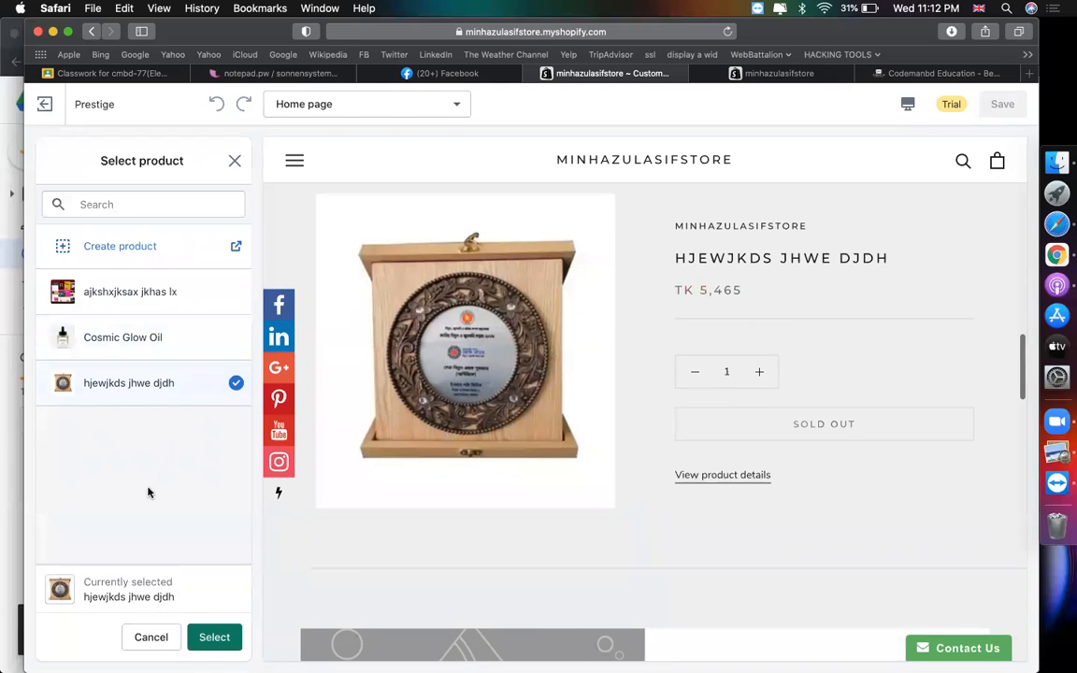
pyautogui.click(214, 639)
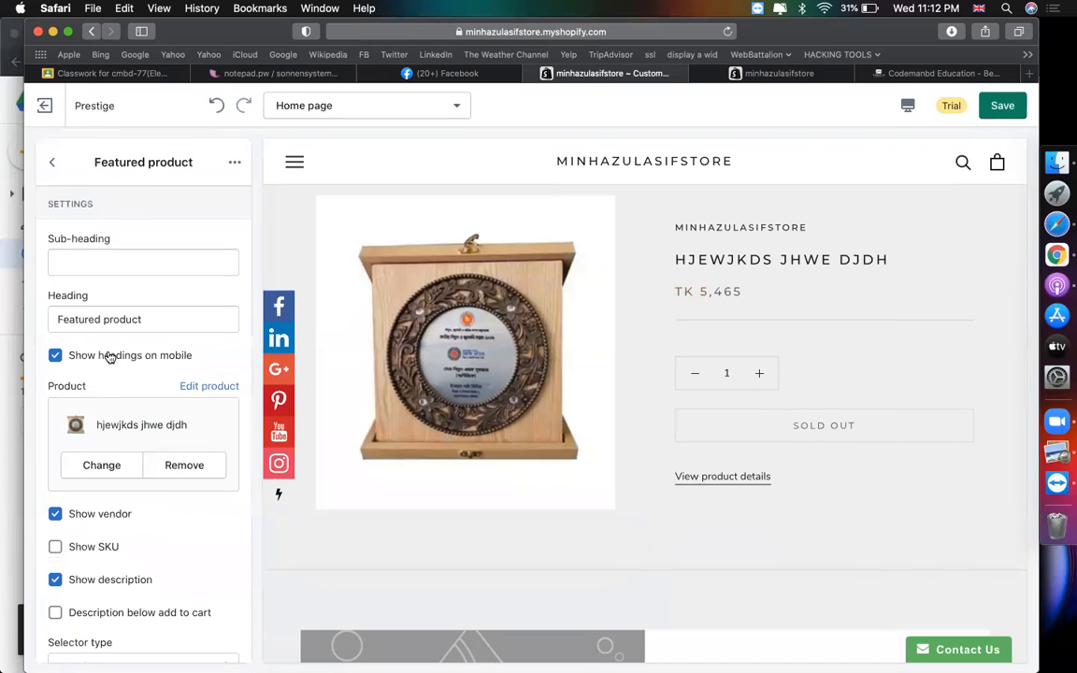
# - Replace the section heading FEATURED PRODUCT with 'Our Best Seller Product'
pyautogui.scroll(3, 547, 317)
pyautogui.moveTo(535, 262); pyautogui.dragTo(748, 274)
pyautogui.click(154, 318)
pyautogui.press('super+a')
pyautogui.write('Our Best')
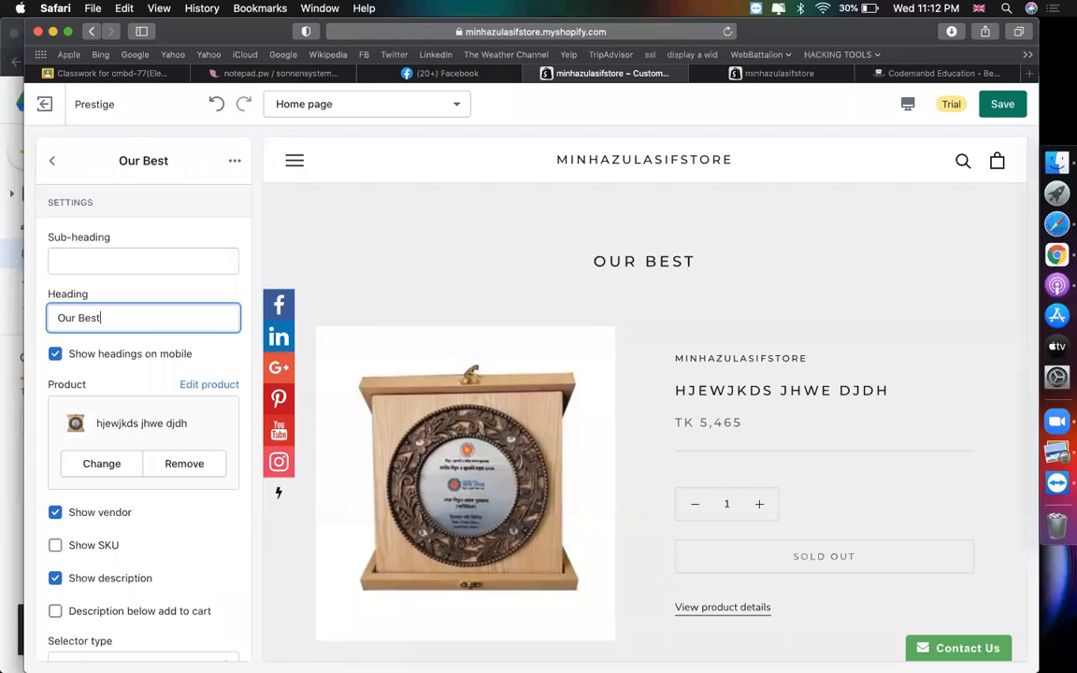
pyautogui.write(' Seller Product')
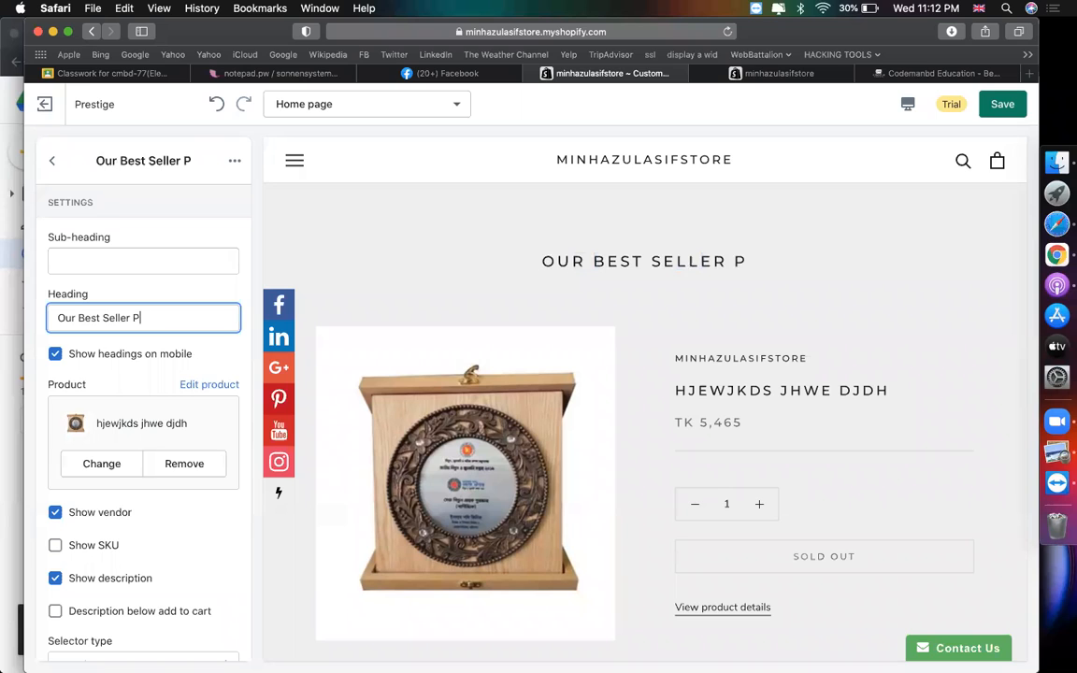
pyautogui.click(53, 161)
# - Review the Timeline's 2001 and 2002 entries, then remove the Timeline section
pyautogui.scroll(-1, 559, 475)
pyautogui.scroll(-8, 559, 475)
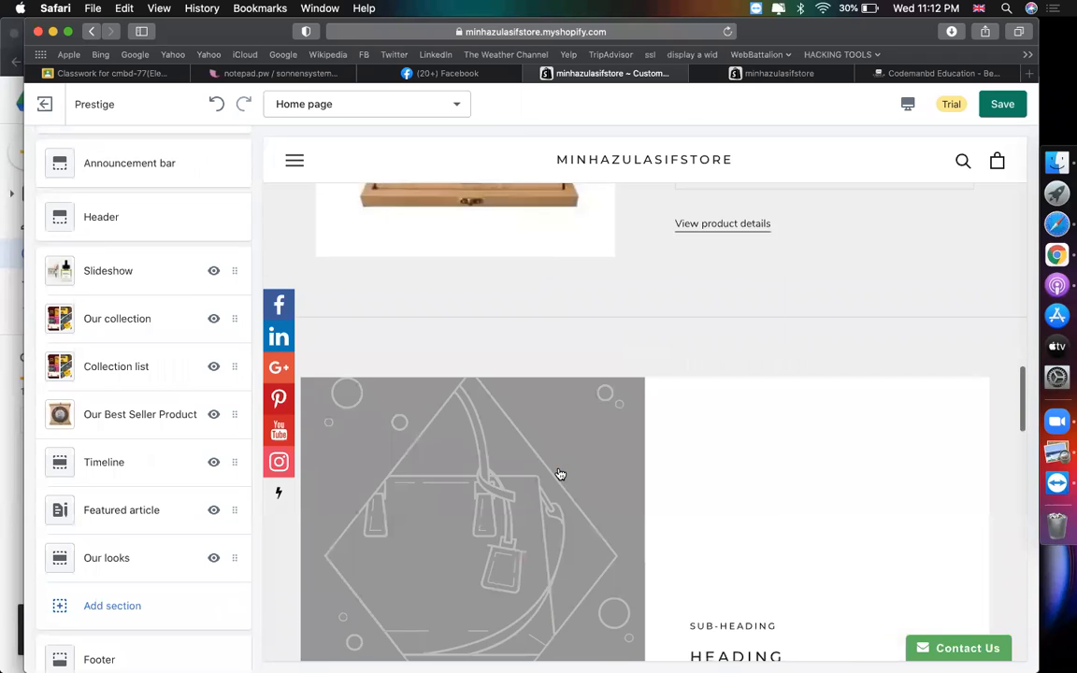
pyautogui.scroll(3, 559, 470)
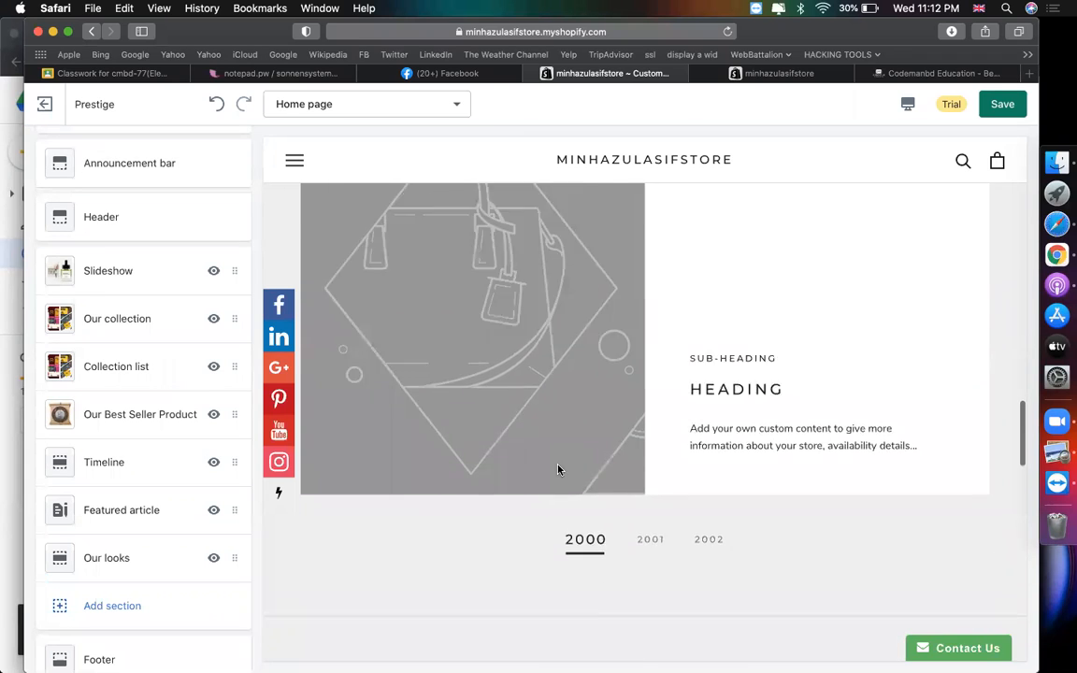
pyautogui.scroll(-1, 324, 510)
pyautogui.click(153, 470)
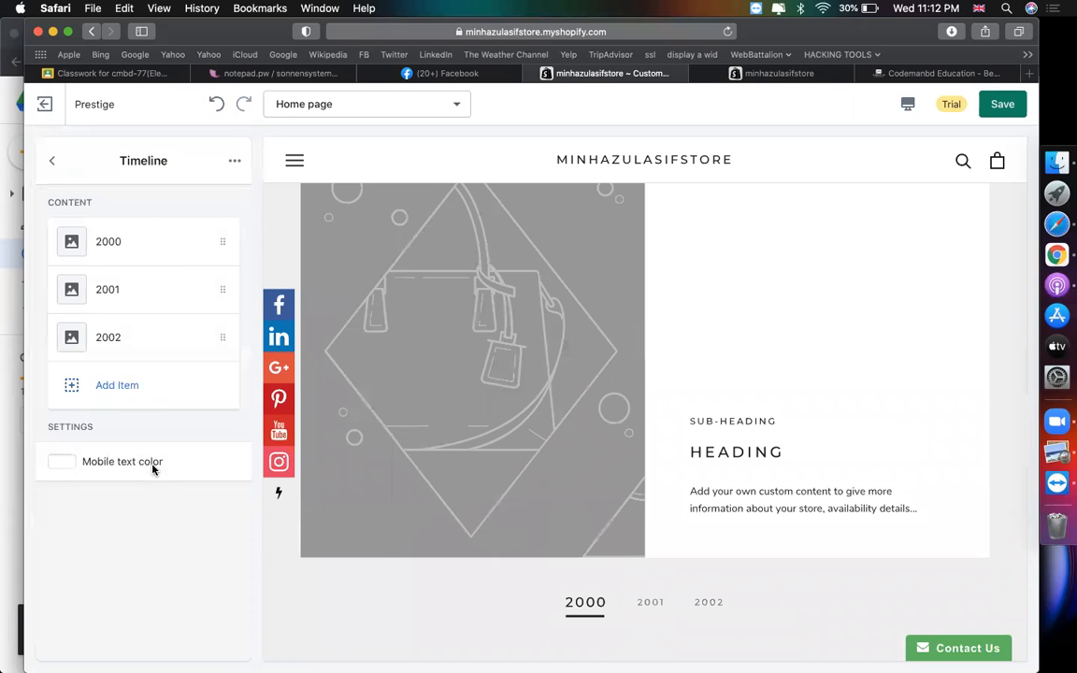
pyautogui.scroll(-3, 604, 451)
pyautogui.scroll(4, 605, 449)
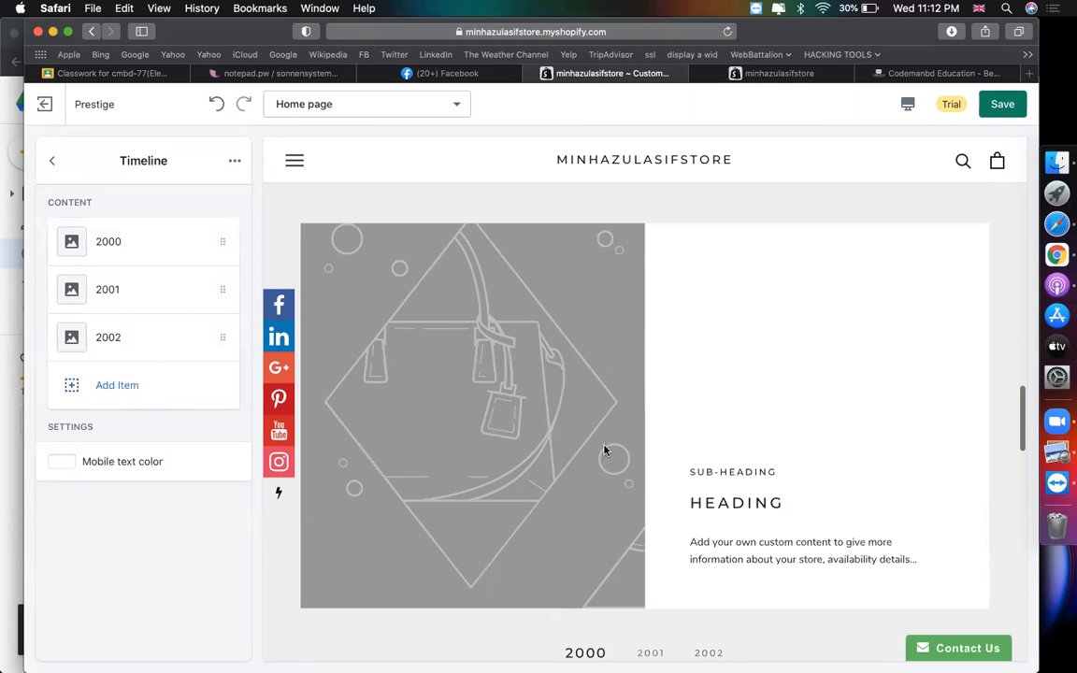
pyautogui.scroll(-2, 610, 458)
pyautogui.click(653, 503)
pyautogui.click(717, 501)
pyautogui.click(235, 160)
pyautogui.click(184, 233)
# - Open the Featured article section's sub-heading and heading fields, then switch to the live storefront tab
pyautogui.scroll(-5, 598, 331)
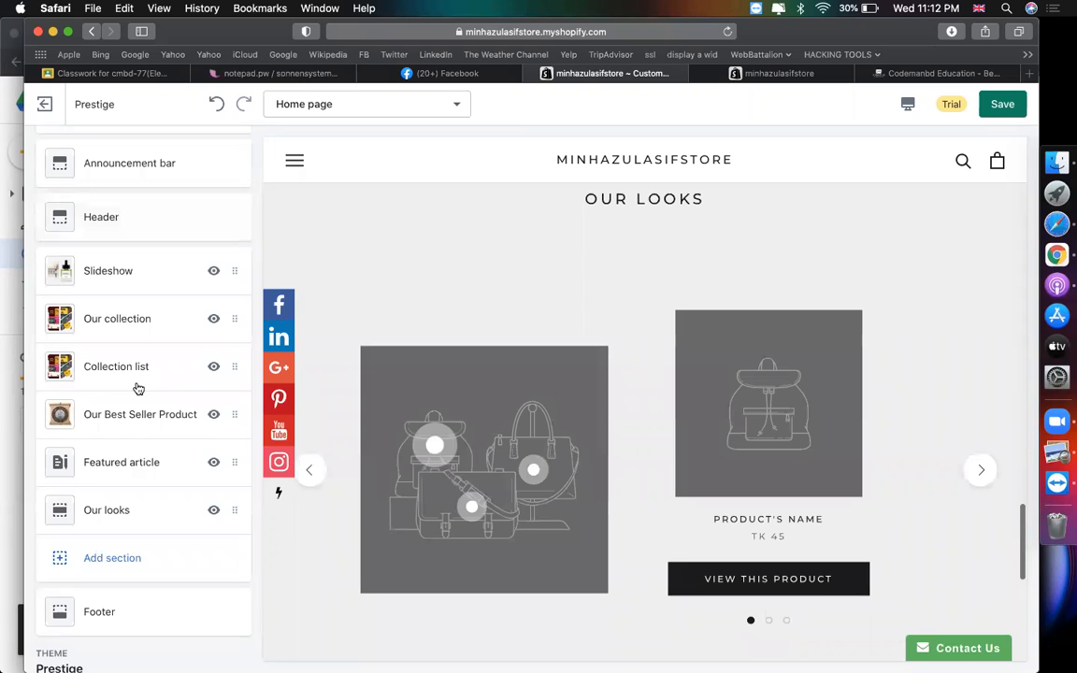
pyautogui.scroll(-2, 139, 388)
pyautogui.scroll(-1, 703, 295)
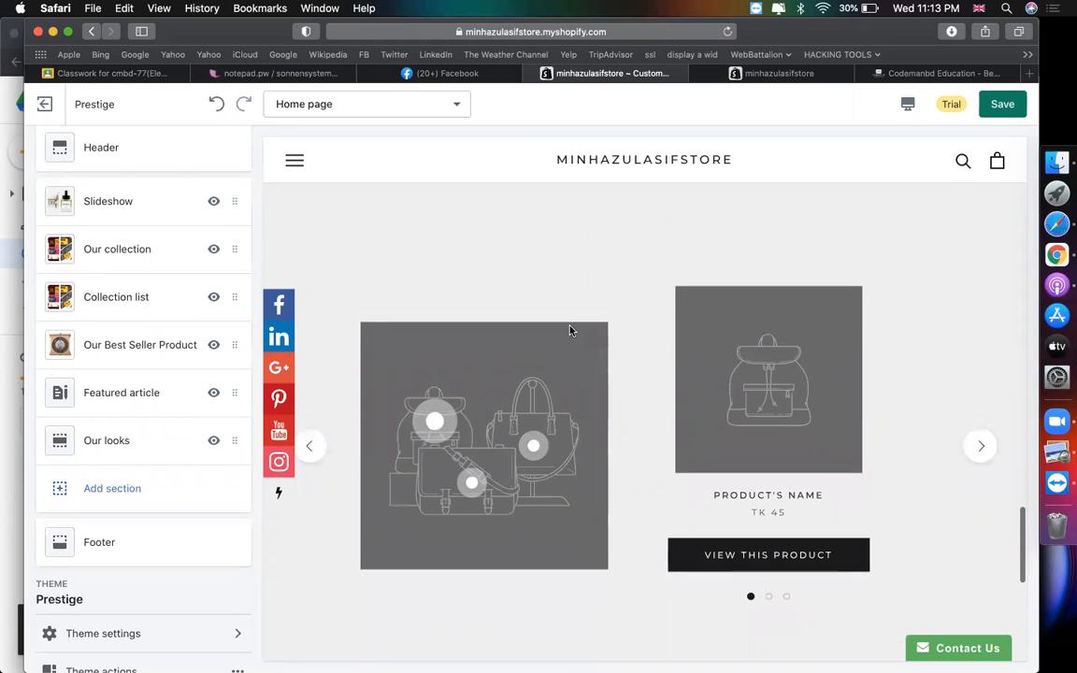
pyautogui.scroll(-5, 439, 366)
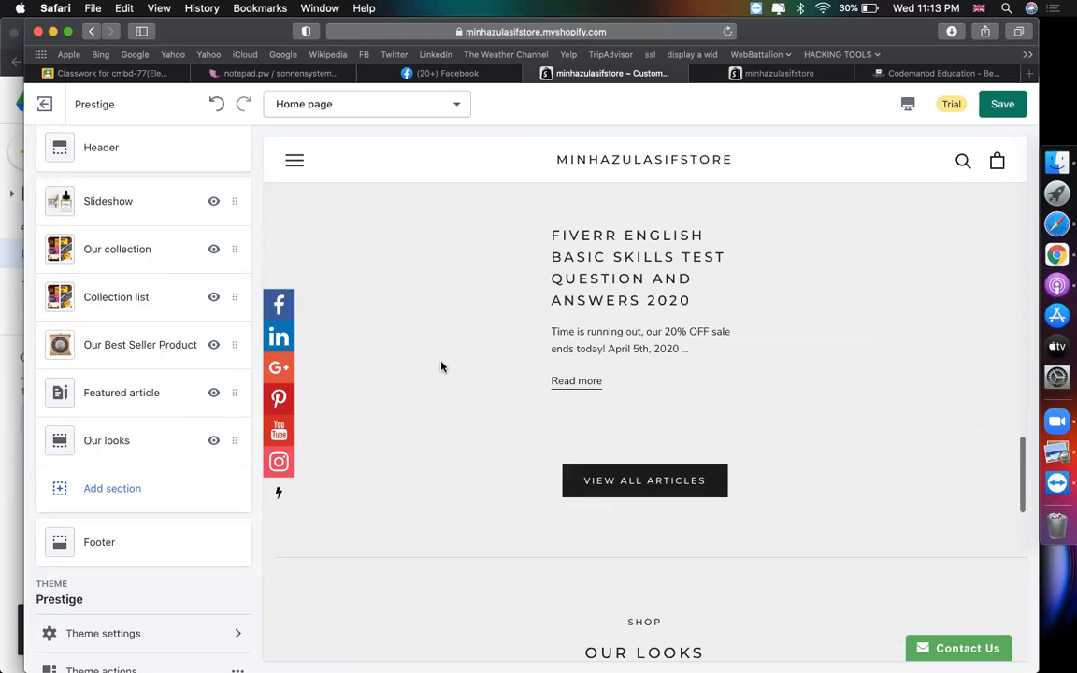
pyautogui.scroll(2, 439, 365)
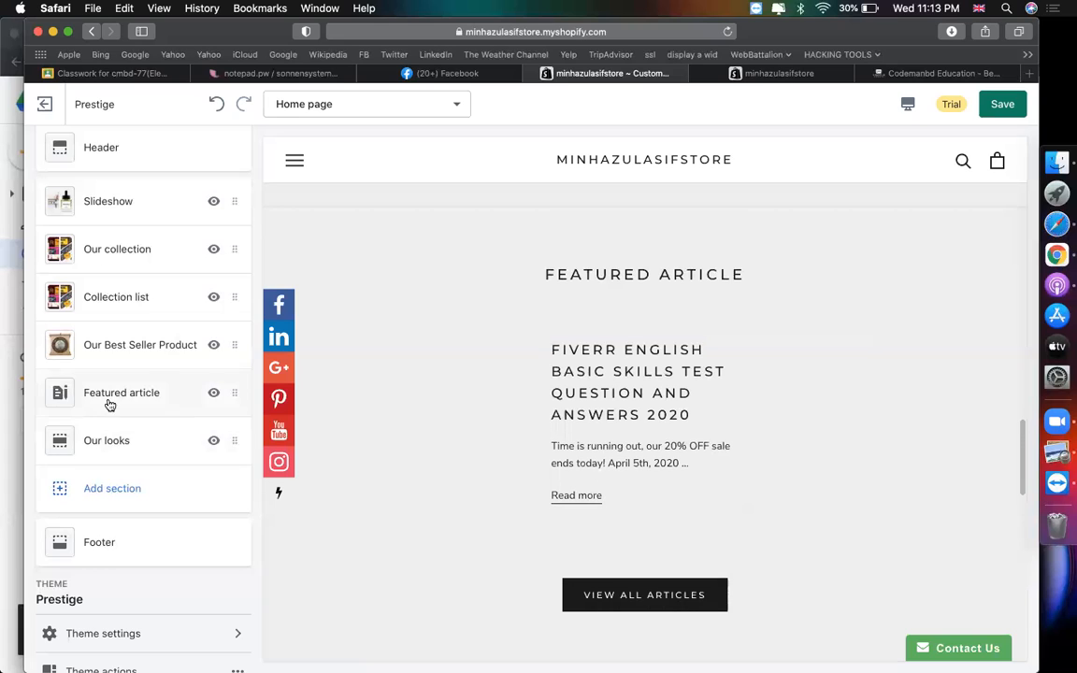
pyautogui.click(109, 404)
pyautogui.click(175, 386)
pyautogui.click(150, 446)
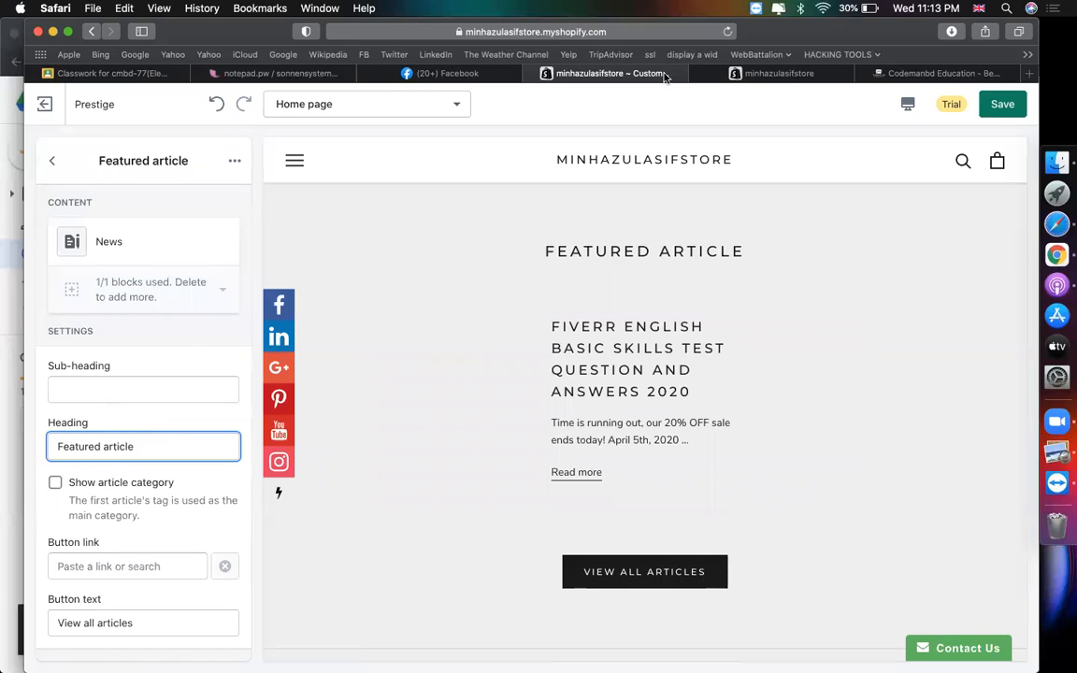
pyautogui.click(755, 77)
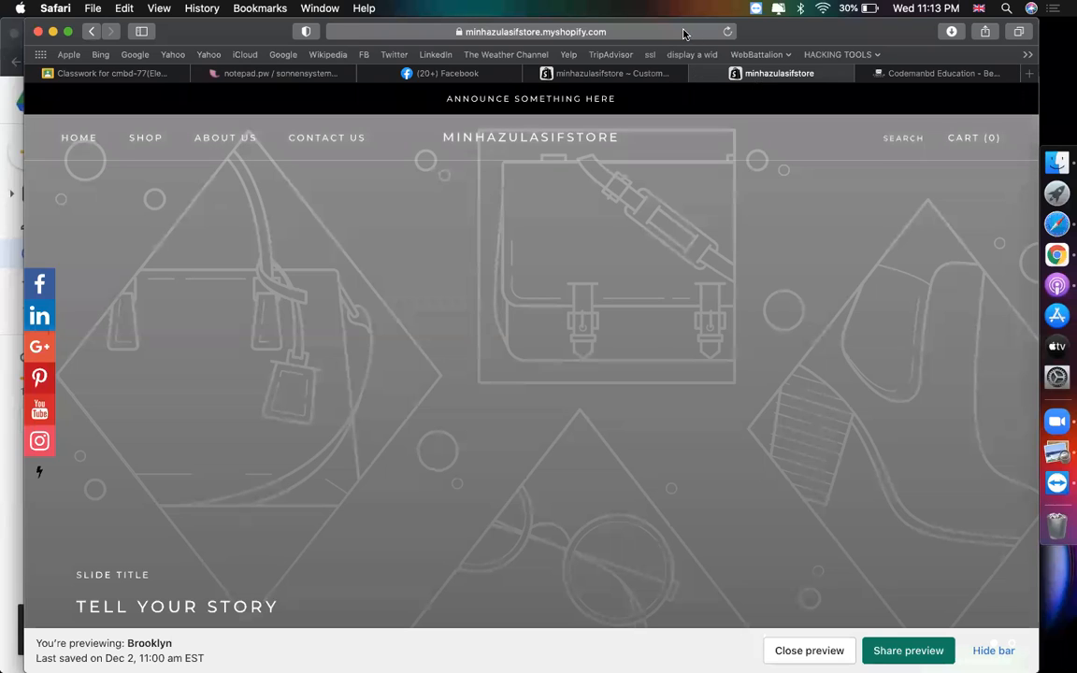
# - Reload the minhazulasifstore storefront to check the updated home page
pyautogui.click(644, 34)
pyautogui.click(582, 32)
pyautogui.press('super+a')
pyautogui.press('Return')
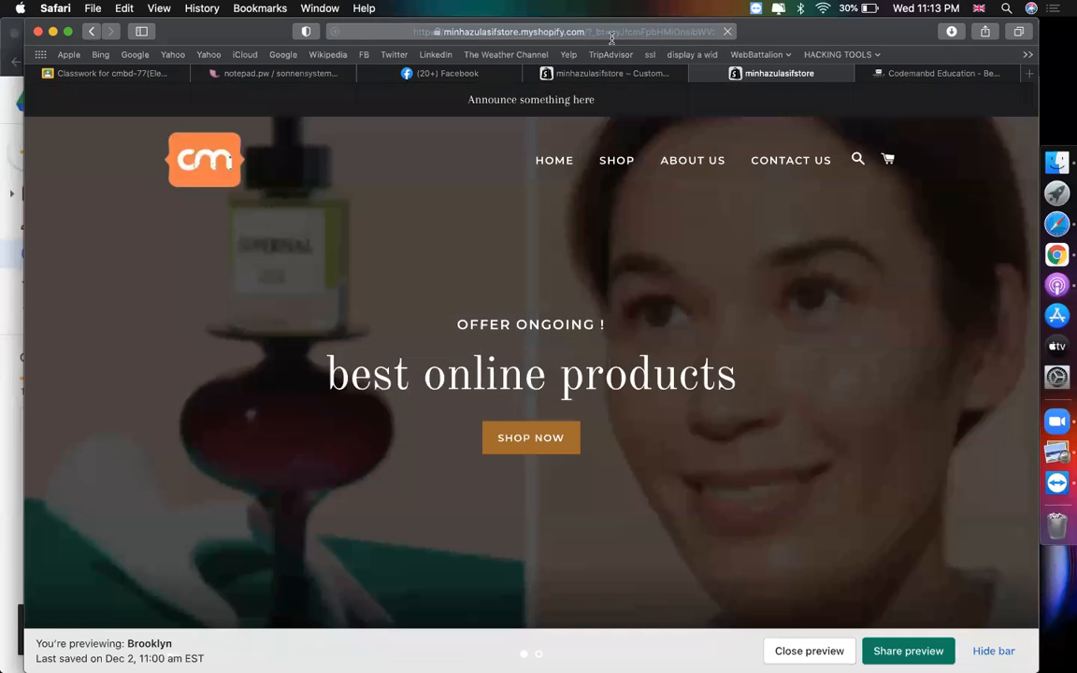
pyautogui.click(538, 34)
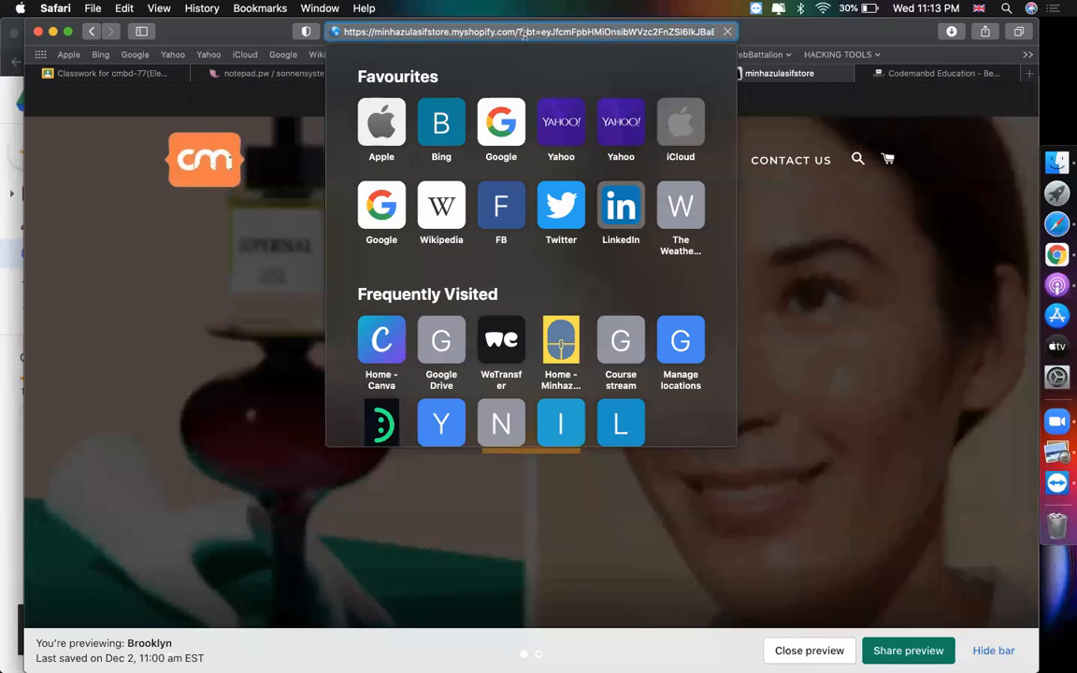
pyautogui.press('Return')
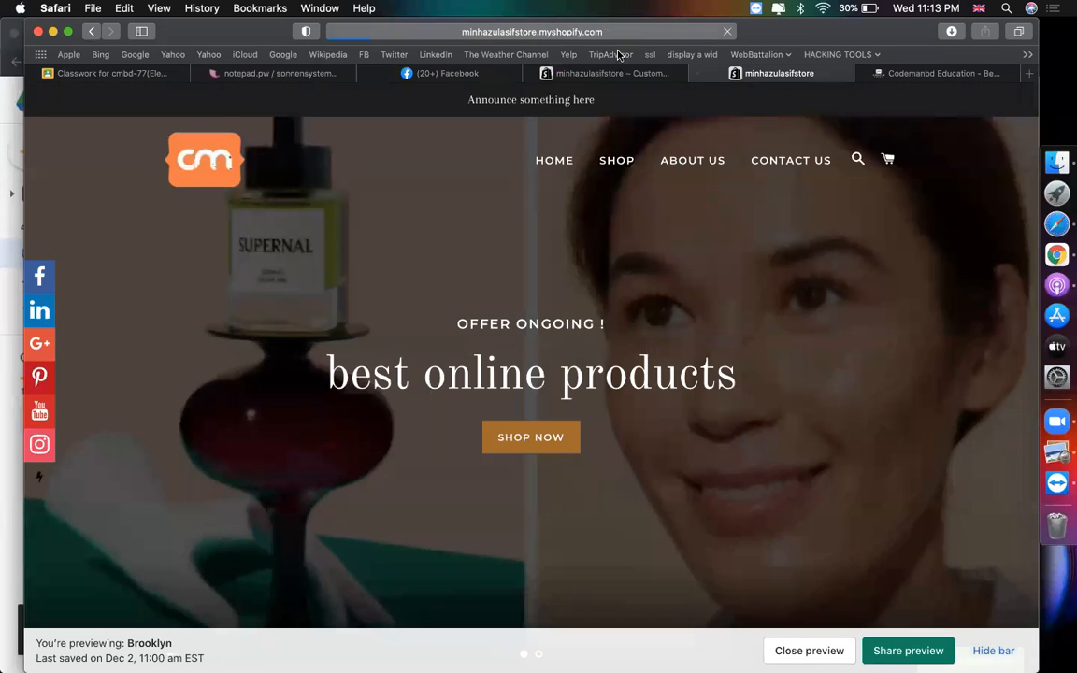
# - Change the storefront address to /admin, load it, then switch to the Codemanbd Education tab
pyautogui.click(587, 34)
pyautogui.moveTo(519, 29); pyautogui.dragTo(715, 32)
pyautogui.press('BackSpace')
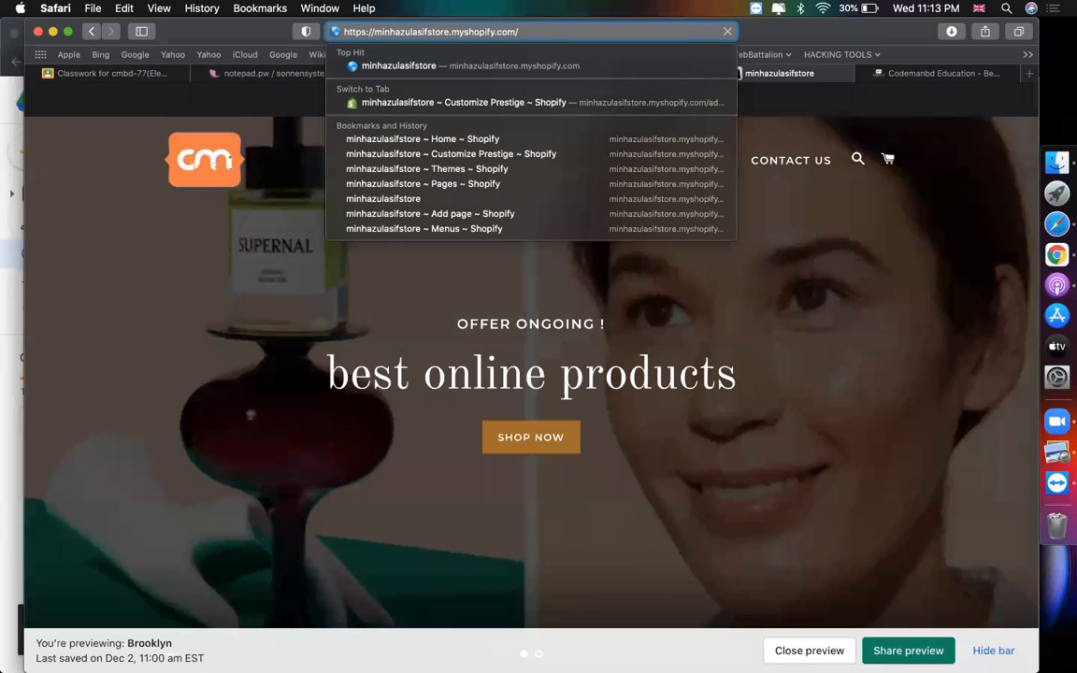
pyautogui.write('admin')
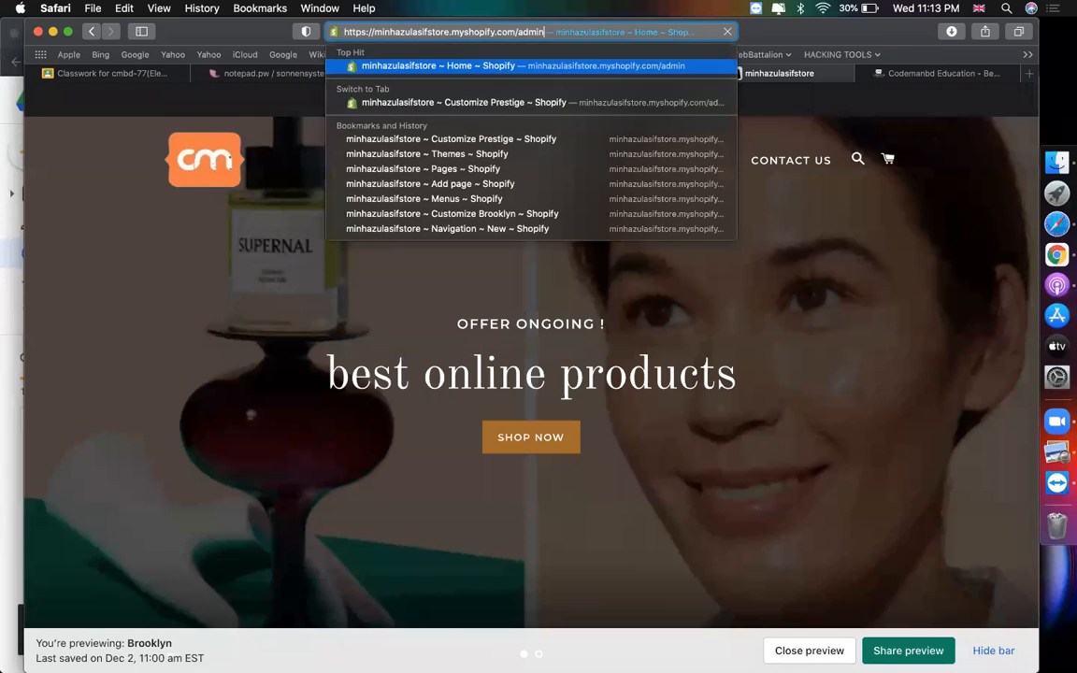
pyautogui.press('Return')
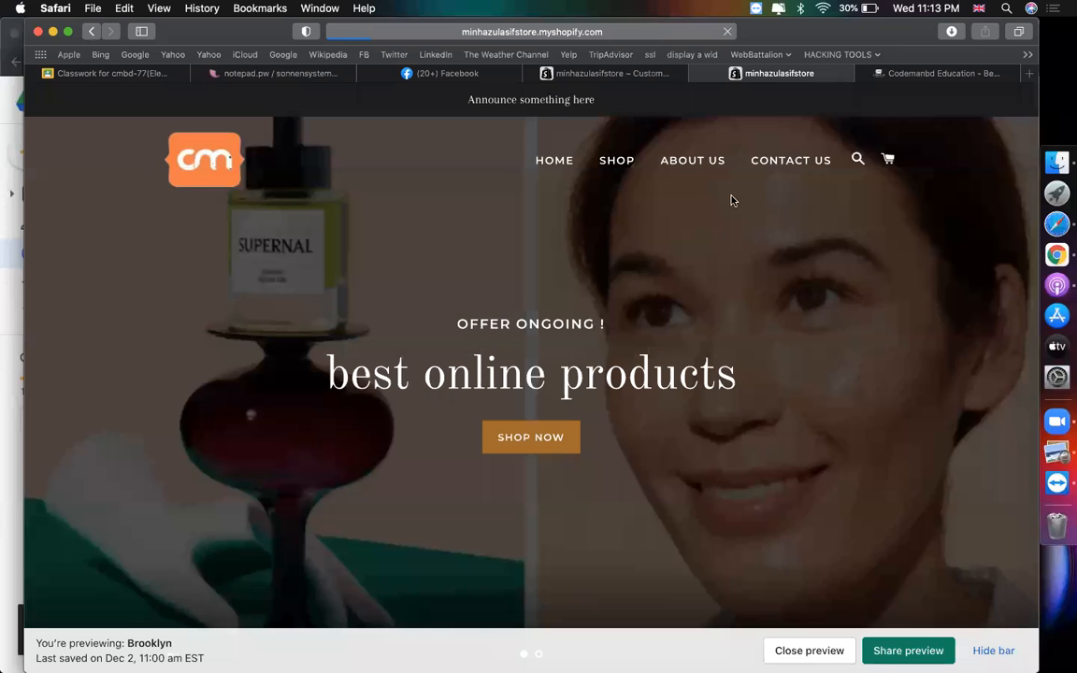
pyautogui.click(931, 75)
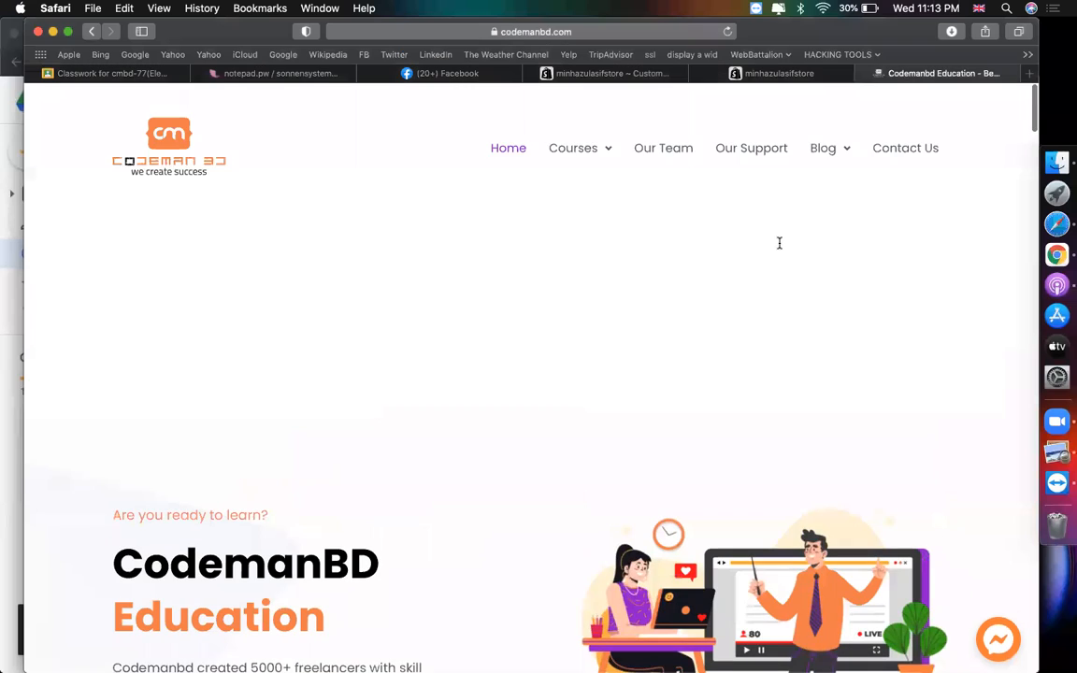
# - Open the WordPress category under Blog and scroll down through its archive posts
pyautogui.moveTo(819, 147)
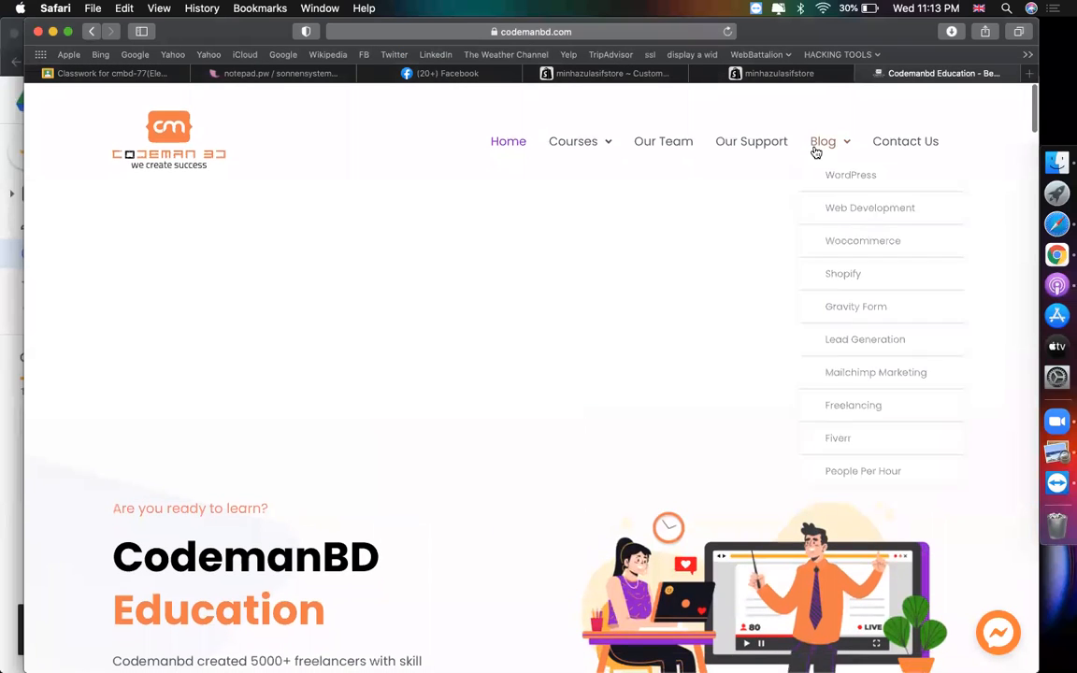
pyautogui.click(845, 176)
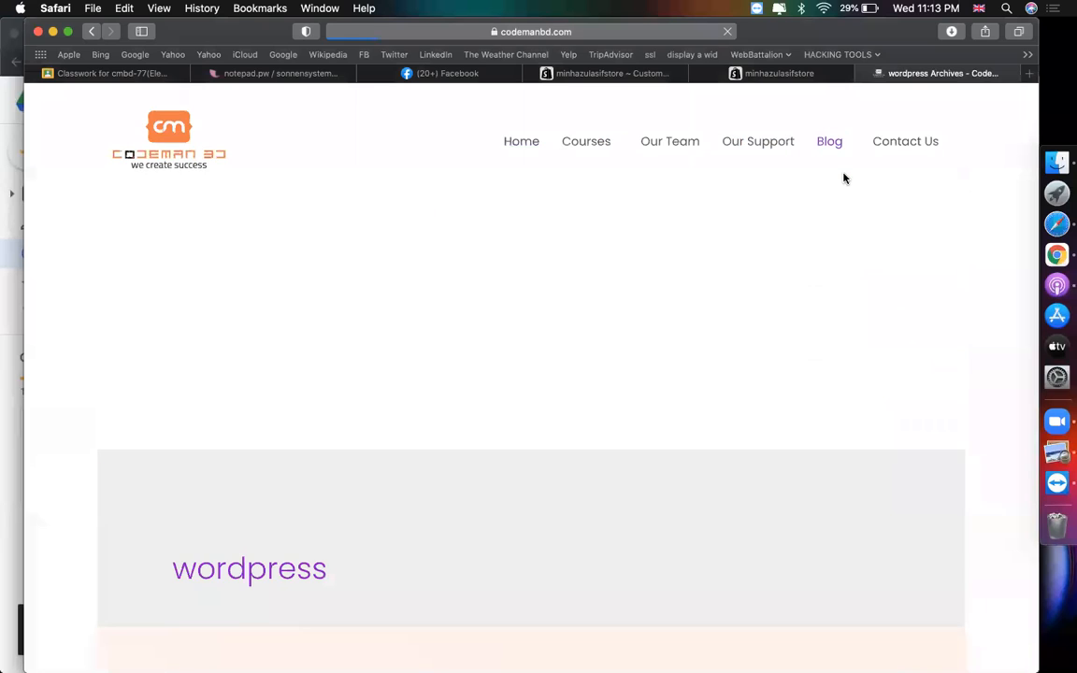
pyautogui.scroll(-4, 695, 376)
pyautogui.scroll(-10, 695, 376)
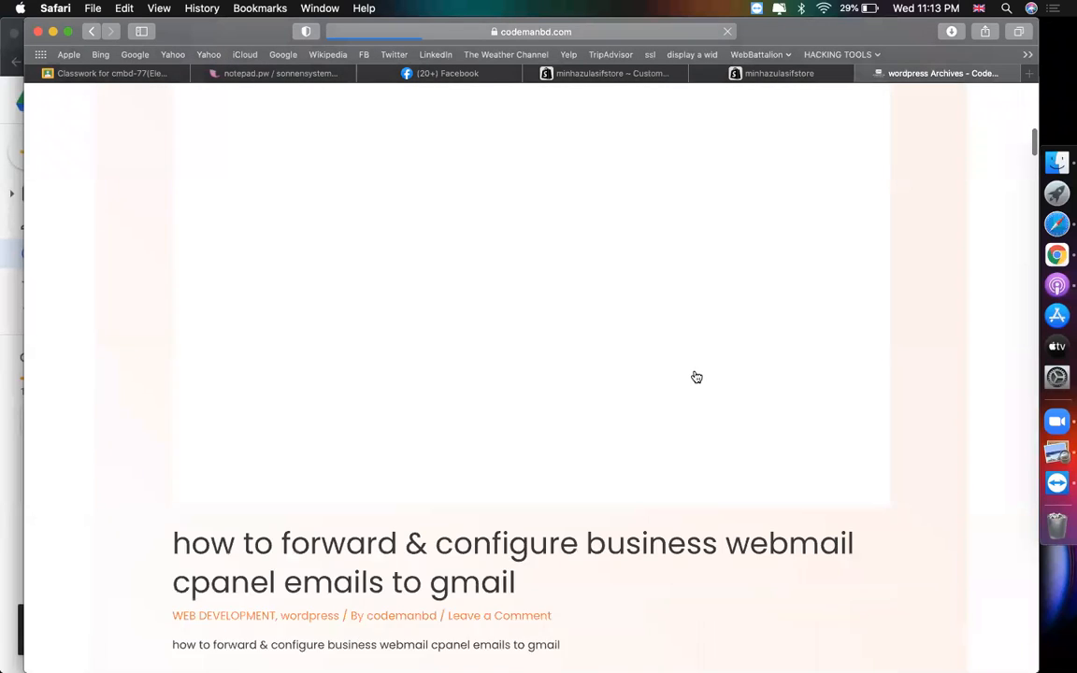
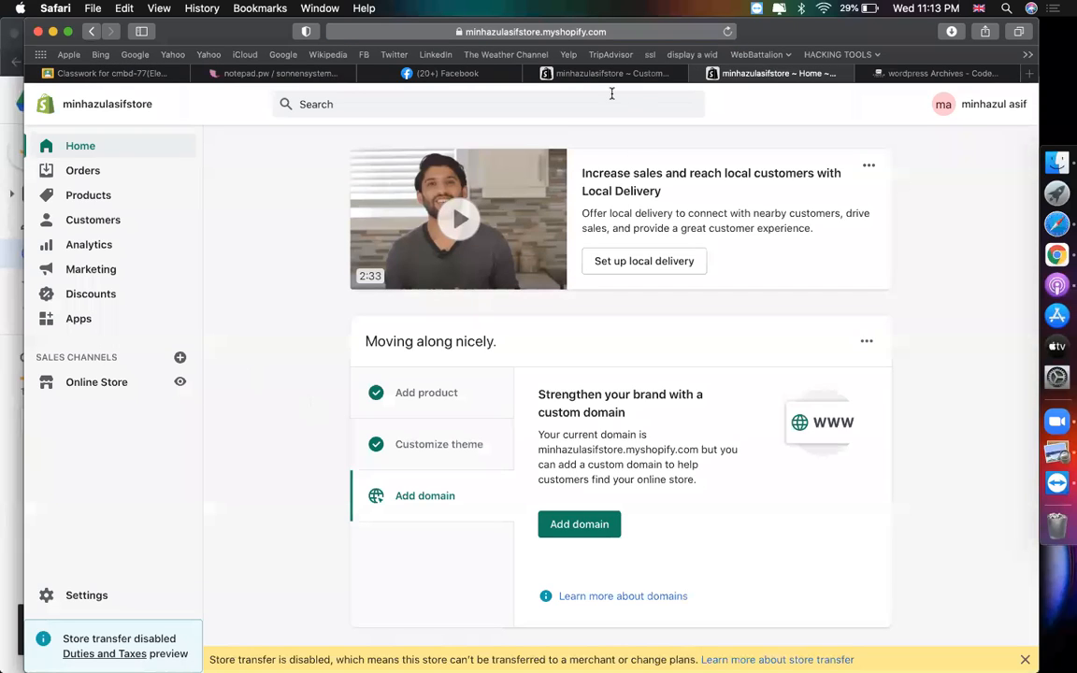
# - Return to the Shopify admin and start a new post from Online Store > Blog posts
pyautogui.click(598, 77)
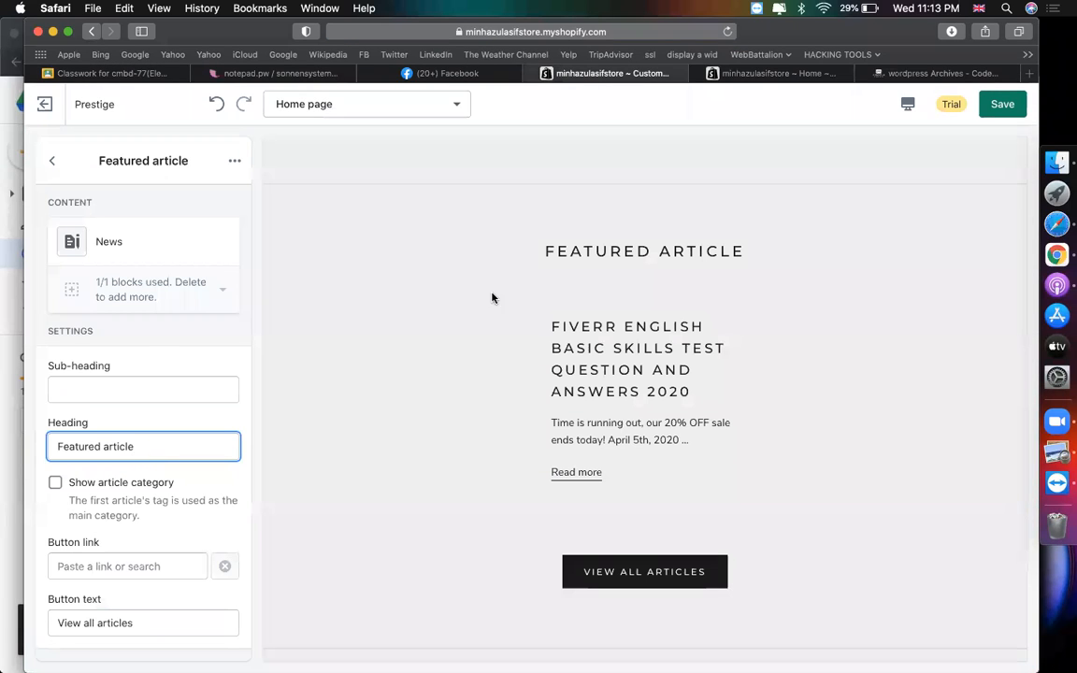
pyautogui.click(767, 75)
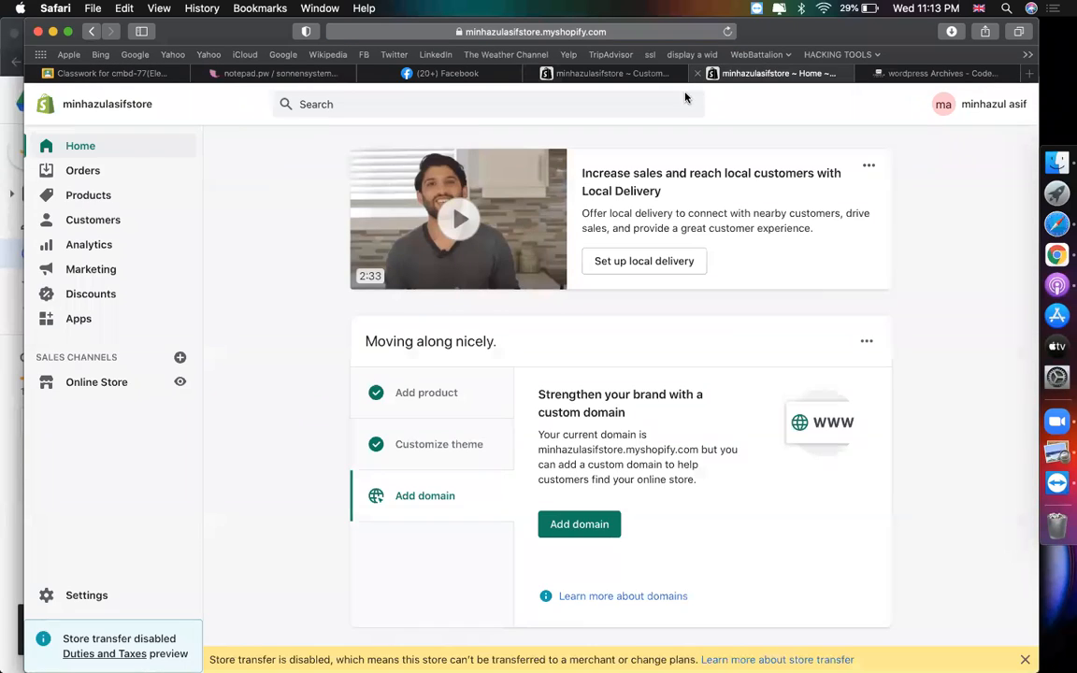
pyautogui.click(82, 384)
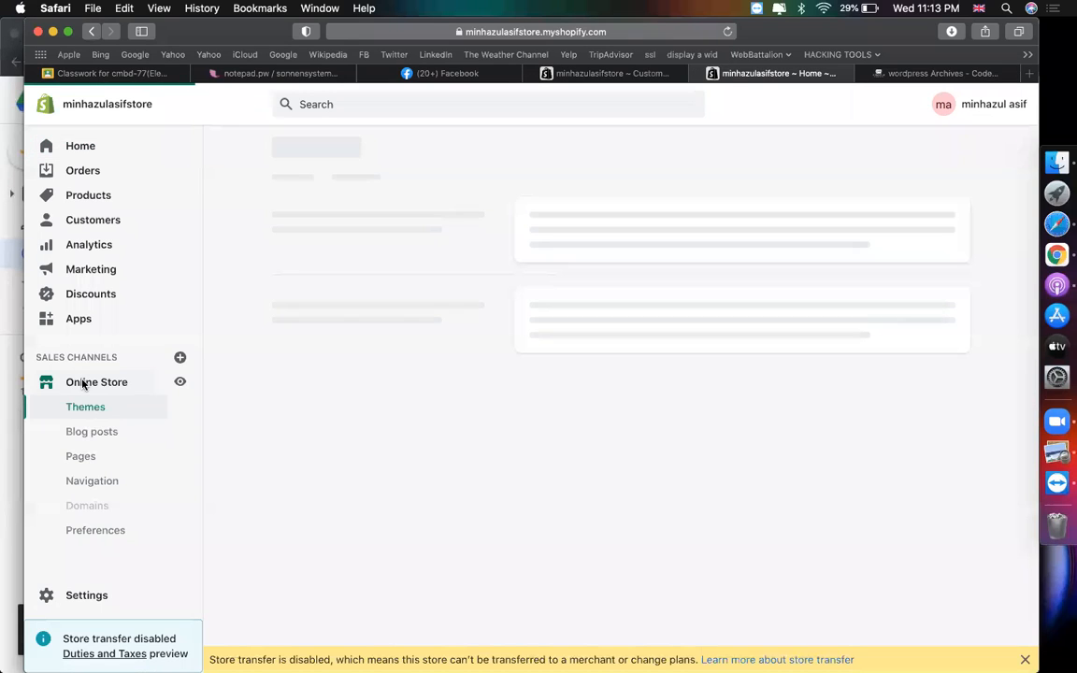
pyautogui.click(83, 433)
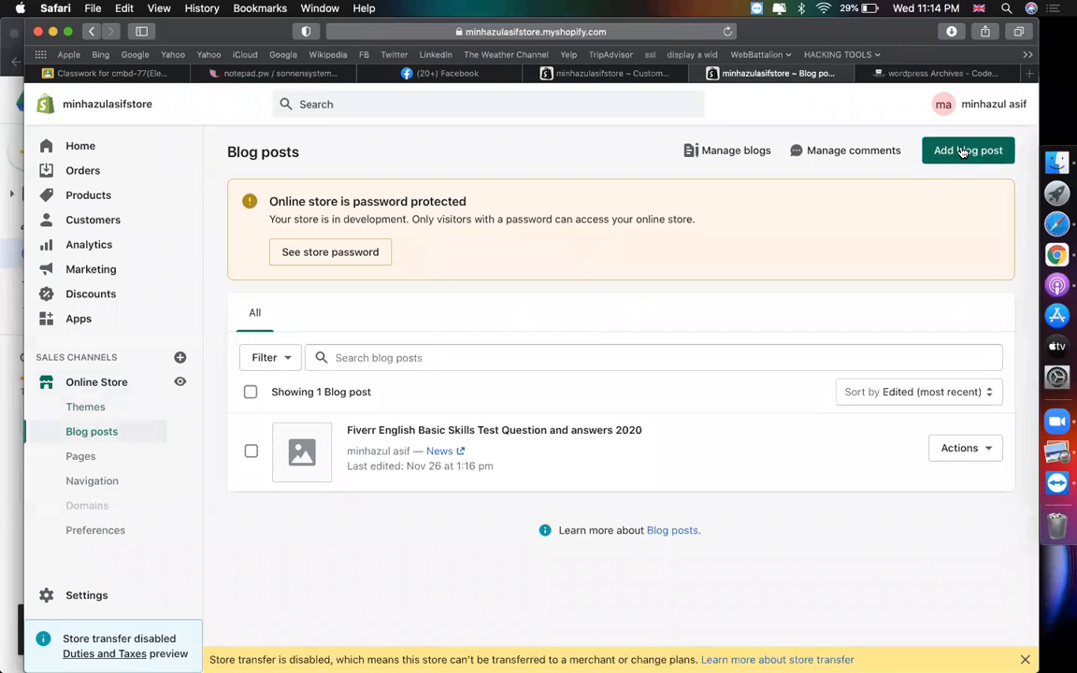
pyautogui.click(962, 150)
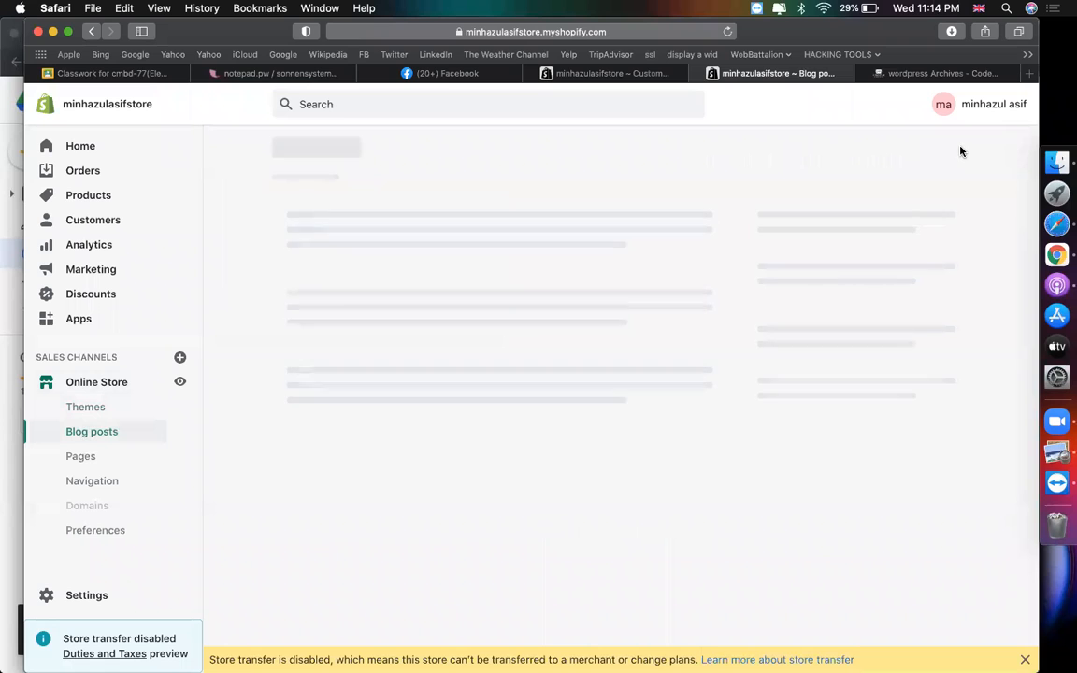
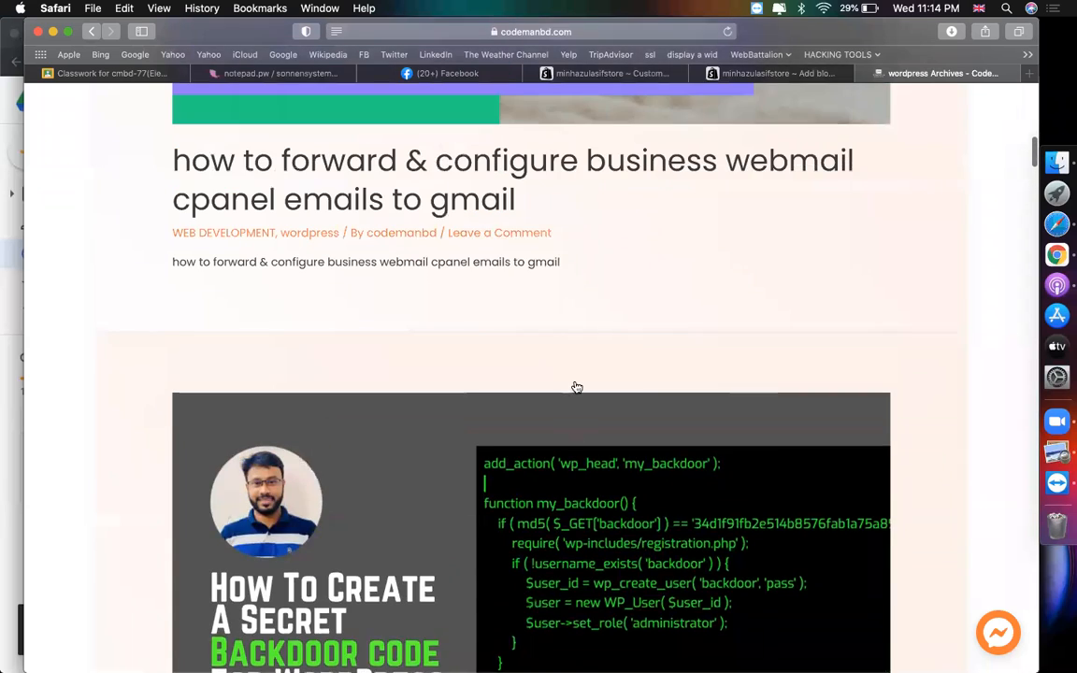
# - Check the Shopify featured-image file picker, then cancel to save the article image first
pyautogui.scroll(5, 572, 384)
pyautogui.rightClick(476, 322)
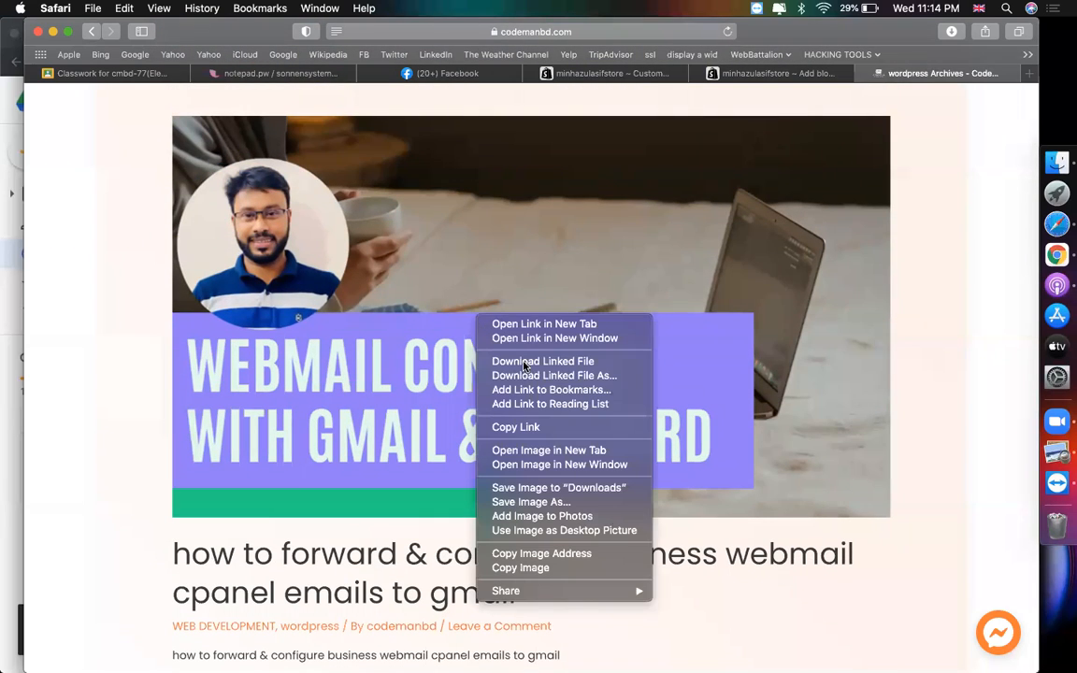
pyautogui.click(785, 77)
pyautogui.click(783, 74)
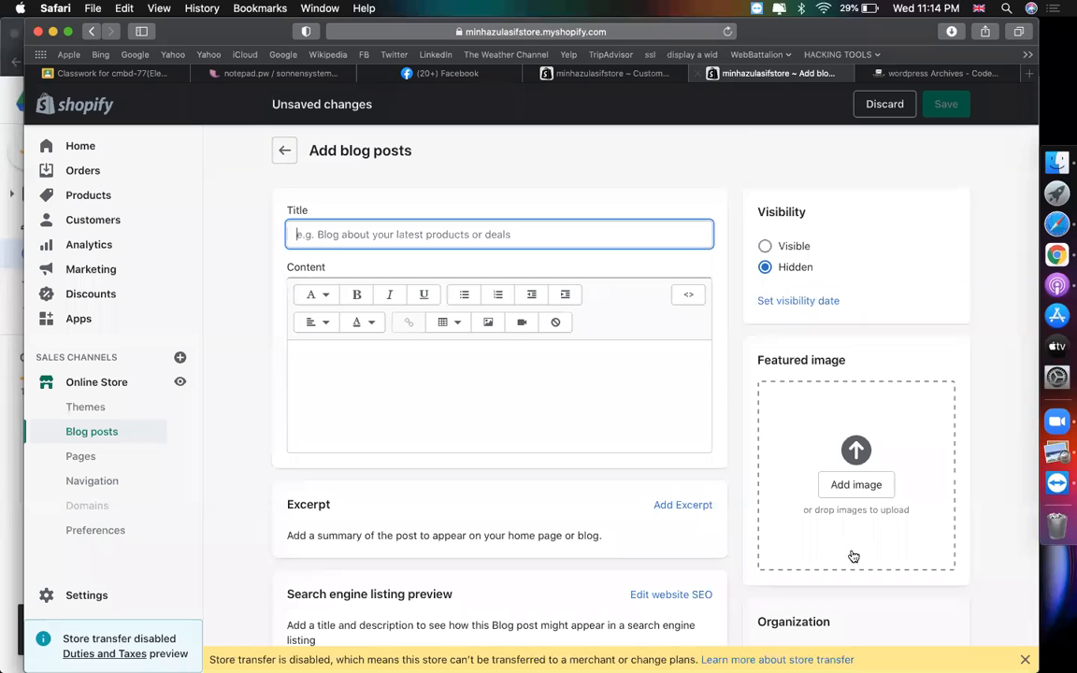
pyautogui.click(854, 485)
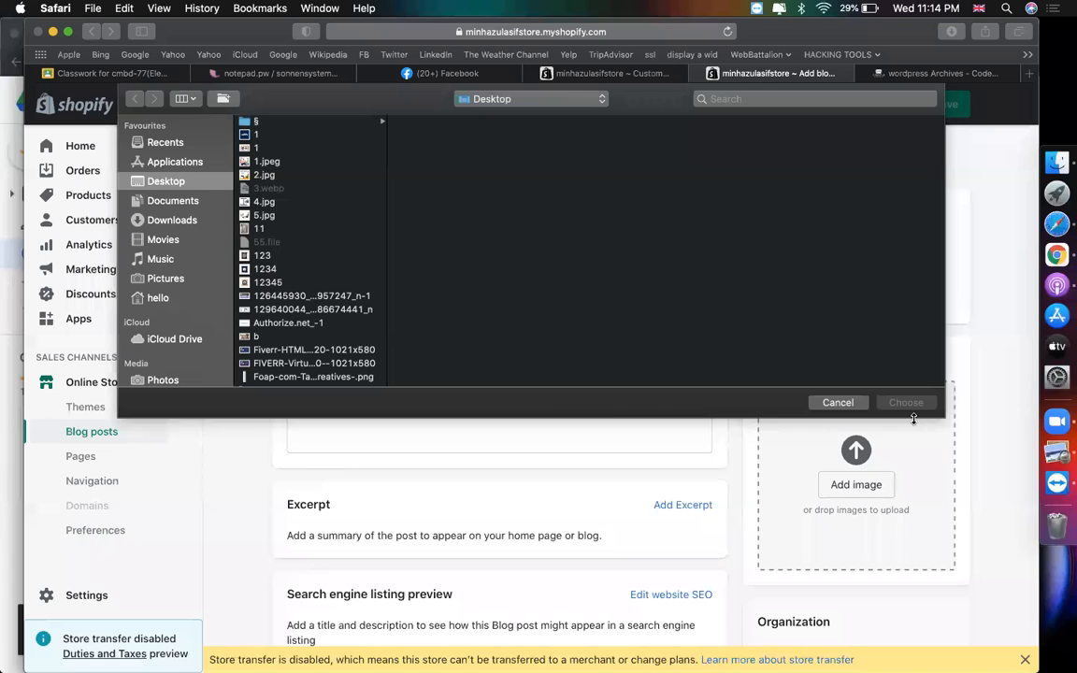
pyautogui.click(839, 403)
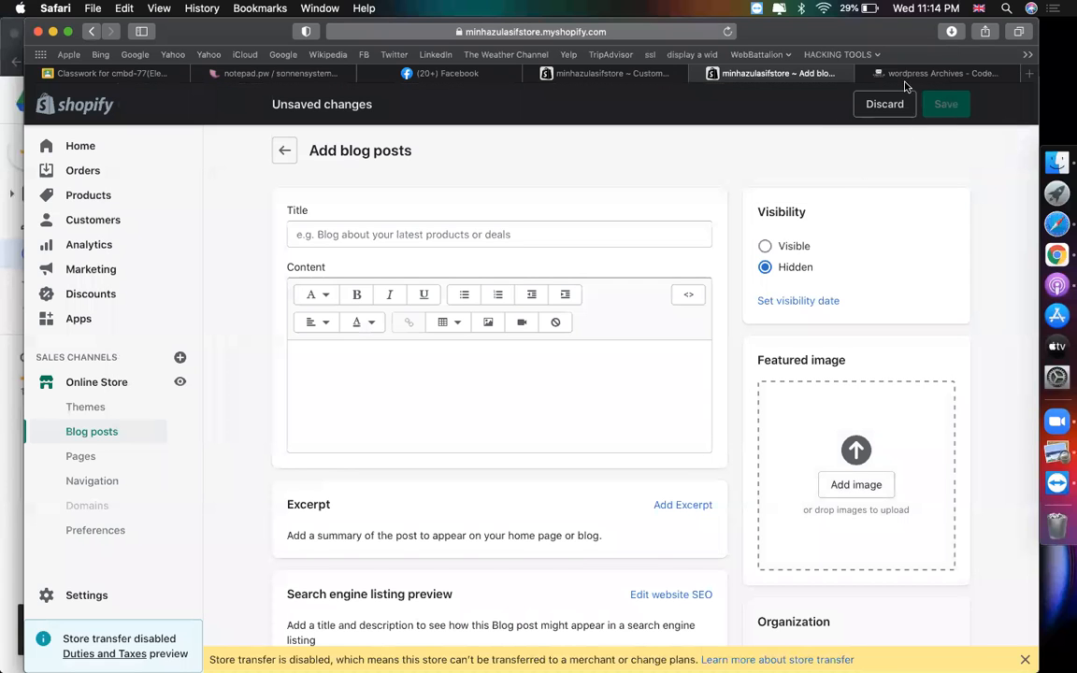
pyautogui.click(893, 74)
# - Save the article's webmail banner image as file '1', replacing the existing file
pyautogui.rightClick(623, 235)
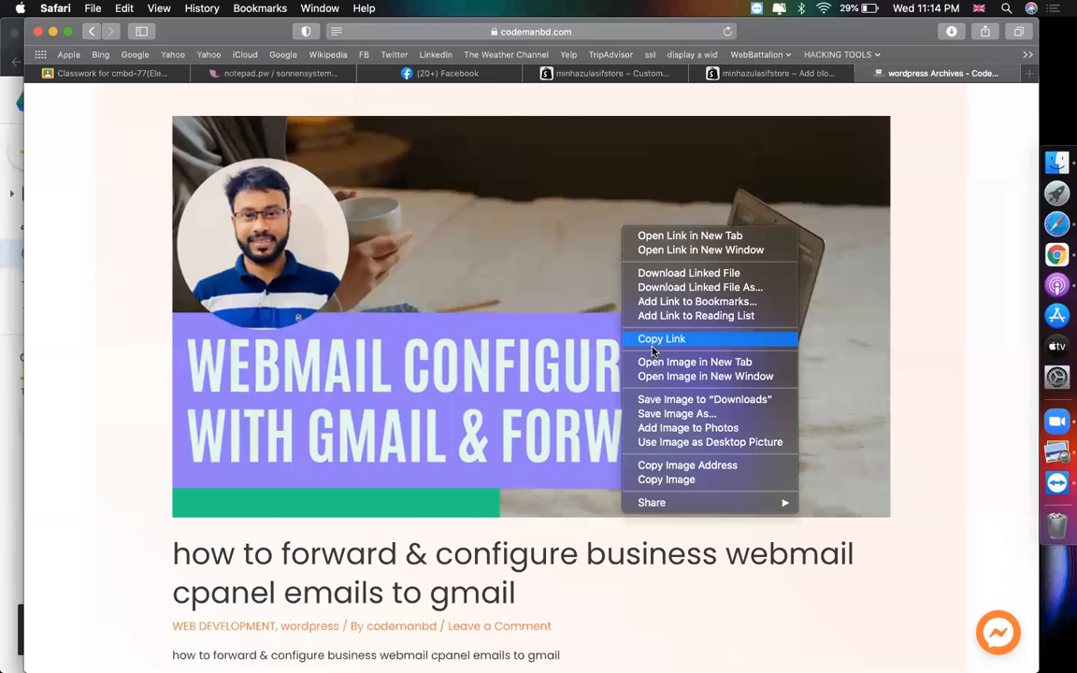
pyautogui.click(657, 414)
pyautogui.write('1')
pyautogui.press('Return')
pyautogui.click(641, 172)
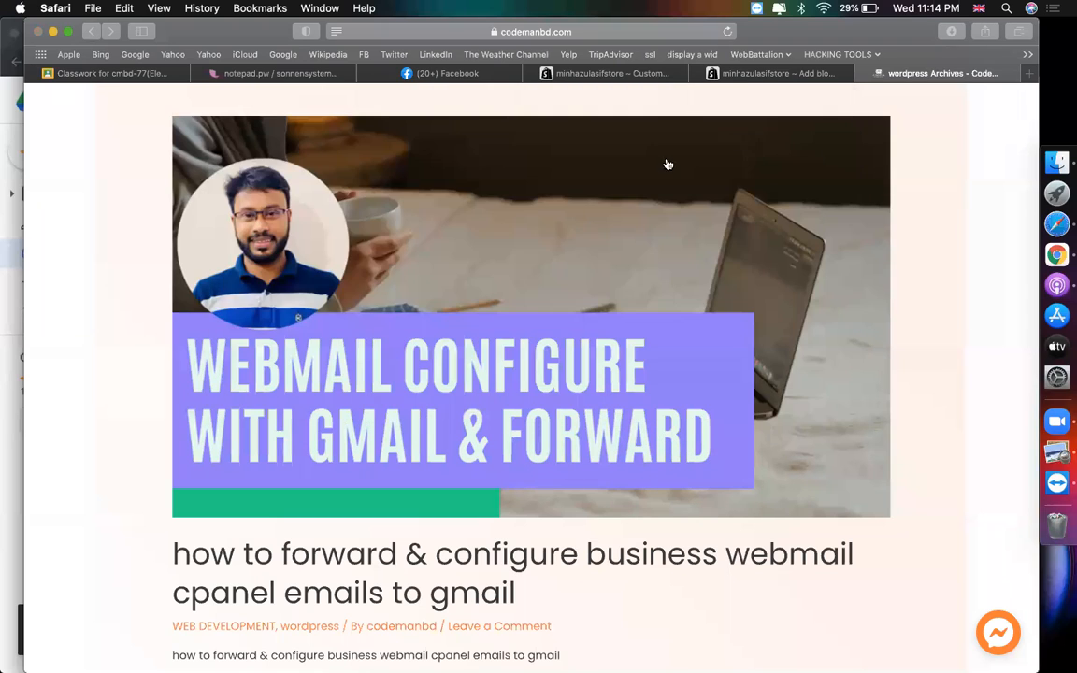
# - Upload Desktop file '1' as the blog post's featured image
pyautogui.click(748, 74)
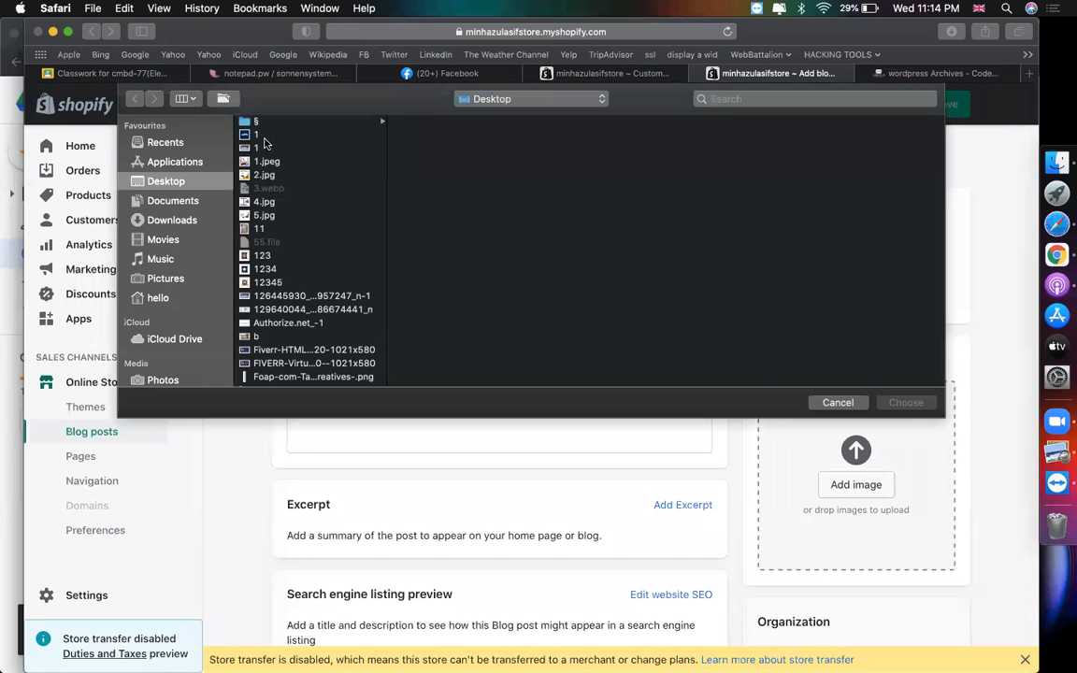
pyautogui.click(264, 138)
pyautogui.doubleClick(264, 146)
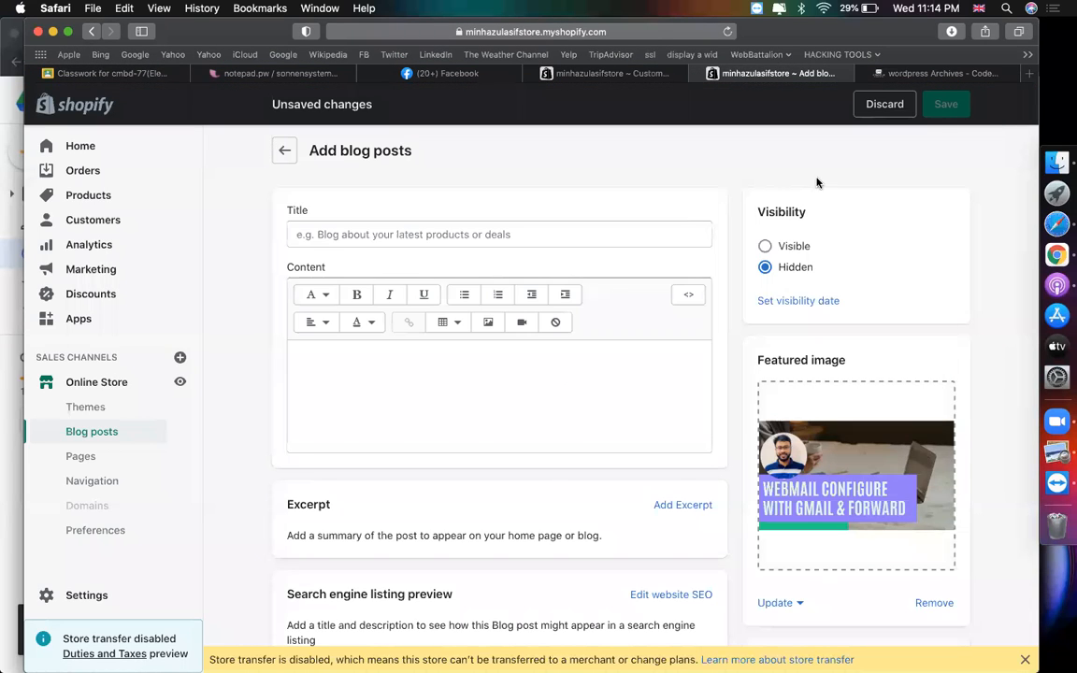
pyautogui.click(883, 73)
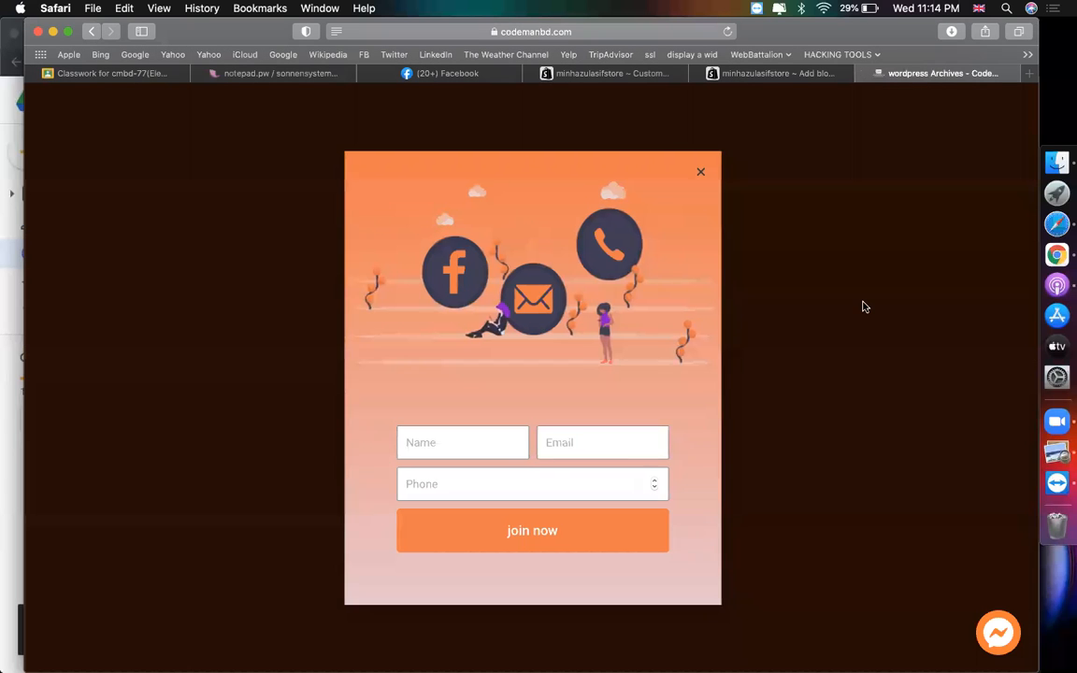
# - Copy the article heading and paste it as the post title 'how to forward & configure business webmail cpanel emails to gmail'
pyautogui.scroll(-3, 563, 332)
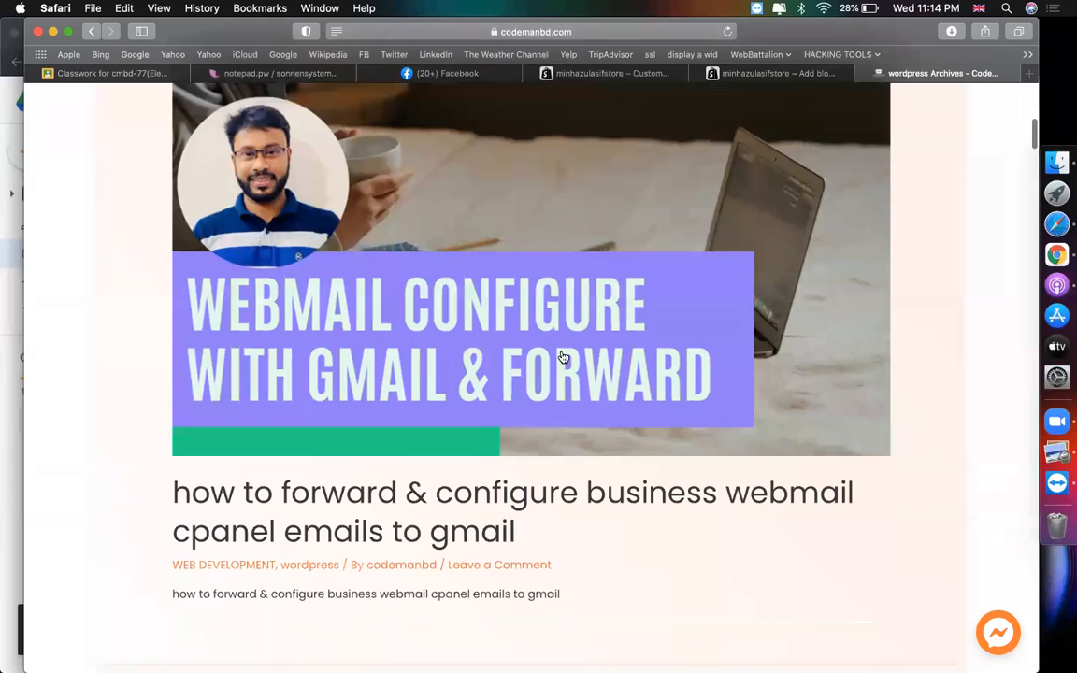
pyautogui.moveTo(547, 448); pyautogui.dragTo(178, 413)
pyautogui.press('cmd+c')
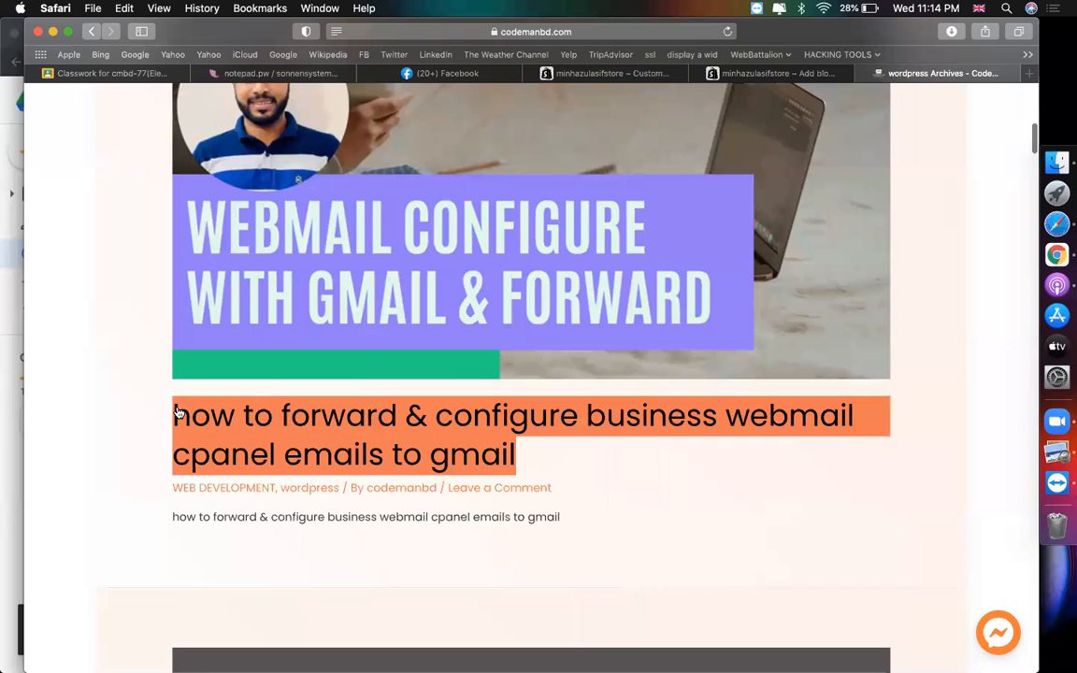
pyautogui.click(179, 413)
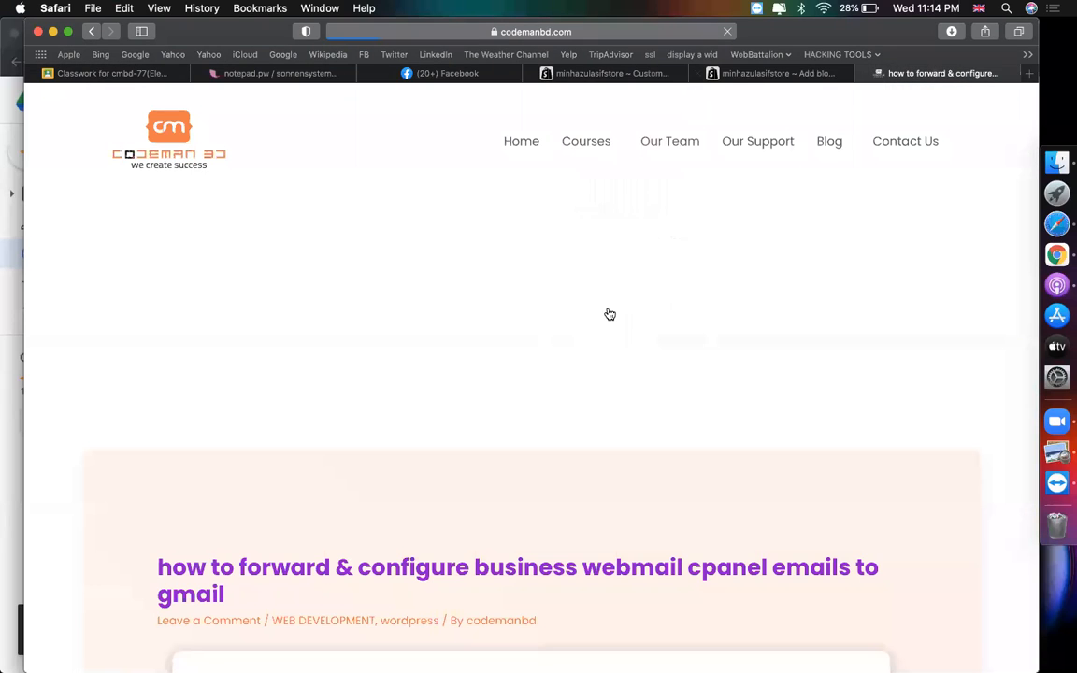
pyautogui.scroll(-10, 609, 314)
pyautogui.scroll(-1, 609, 314)
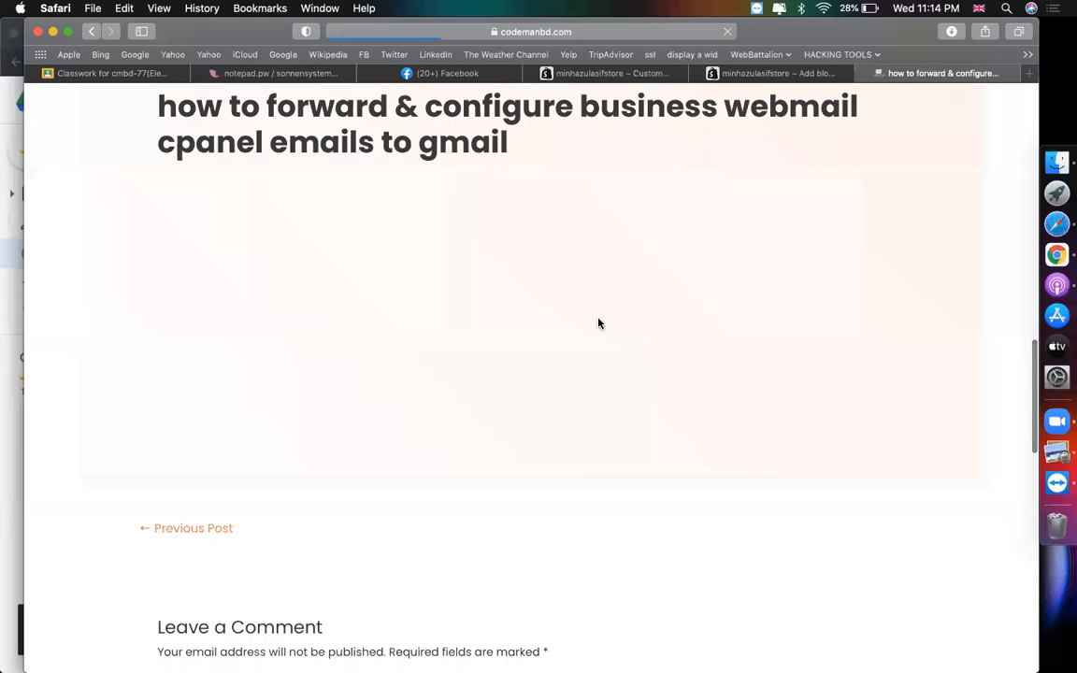
pyautogui.scroll(3, 598, 323)
pyautogui.scroll(3, 598, 324)
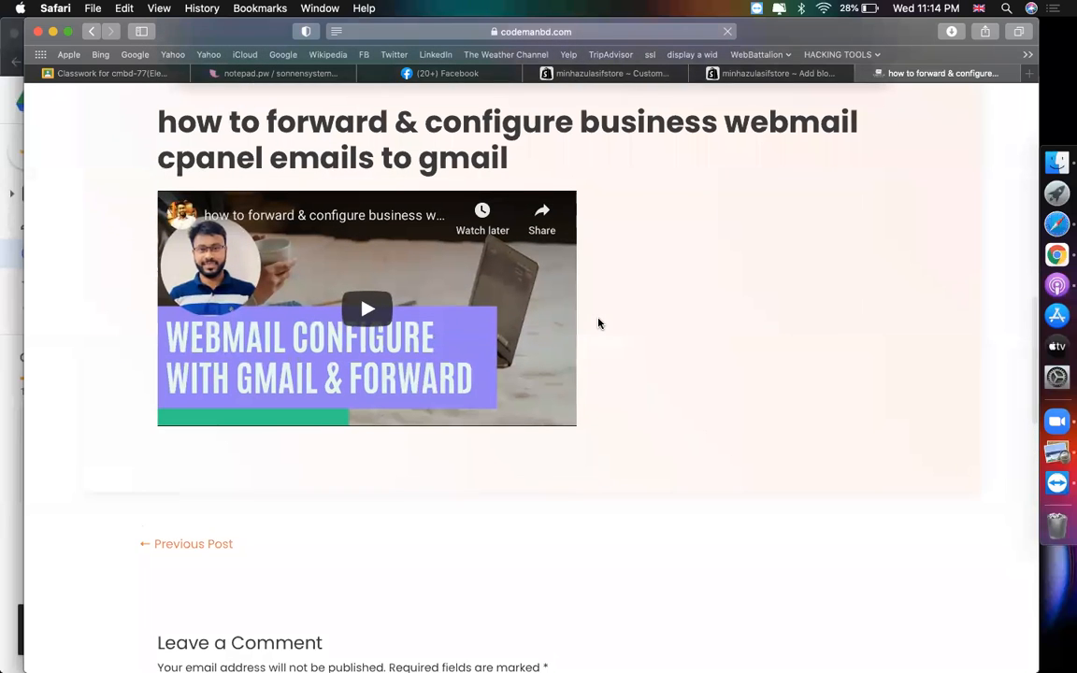
pyautogui.click(776, 73)
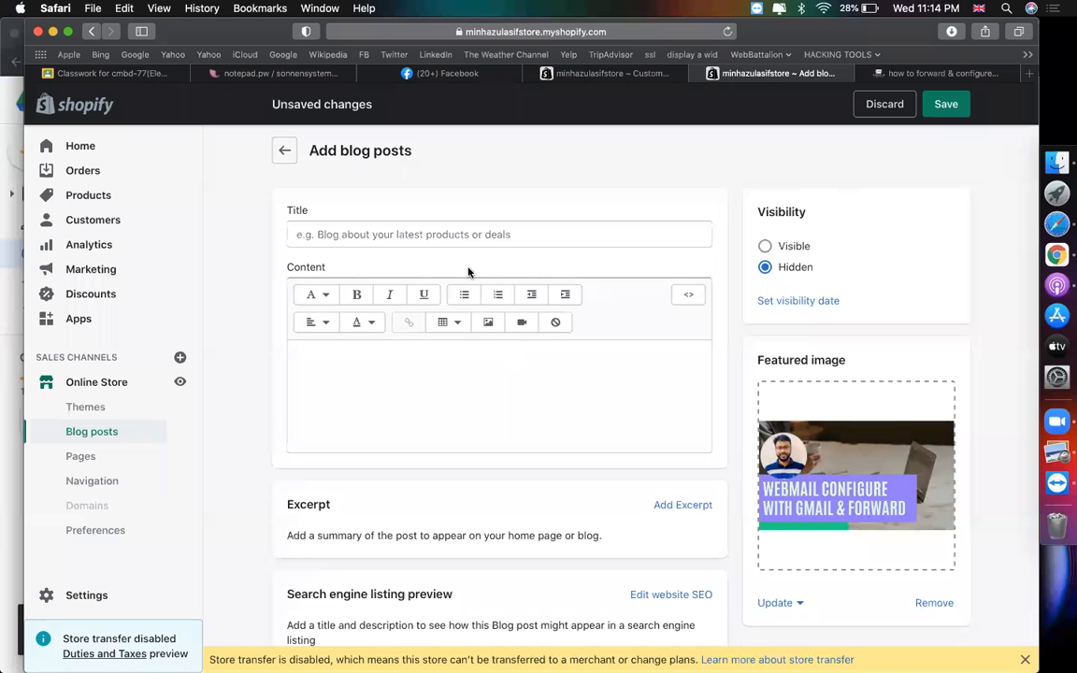
pyautogui.click(462, 244)
pyautogui.press('cmd+v')
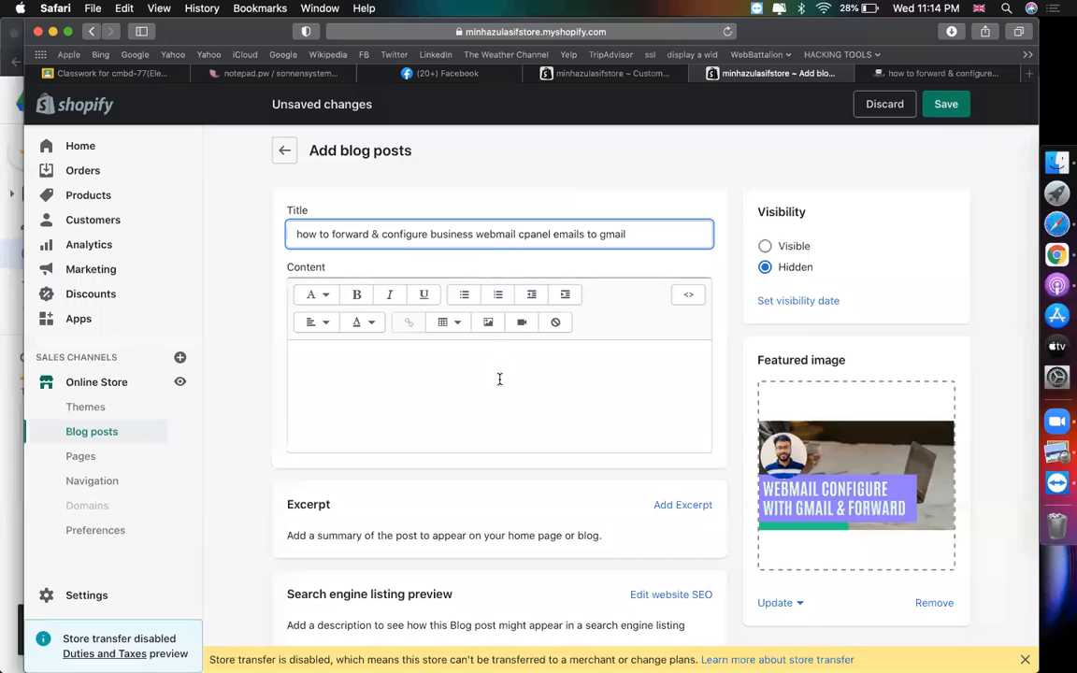
# - Search the web for the pasted post title in a new tab
pyautogui.press('super+t')
pyautogui.press('super+v')
pyautogui.press('Return')
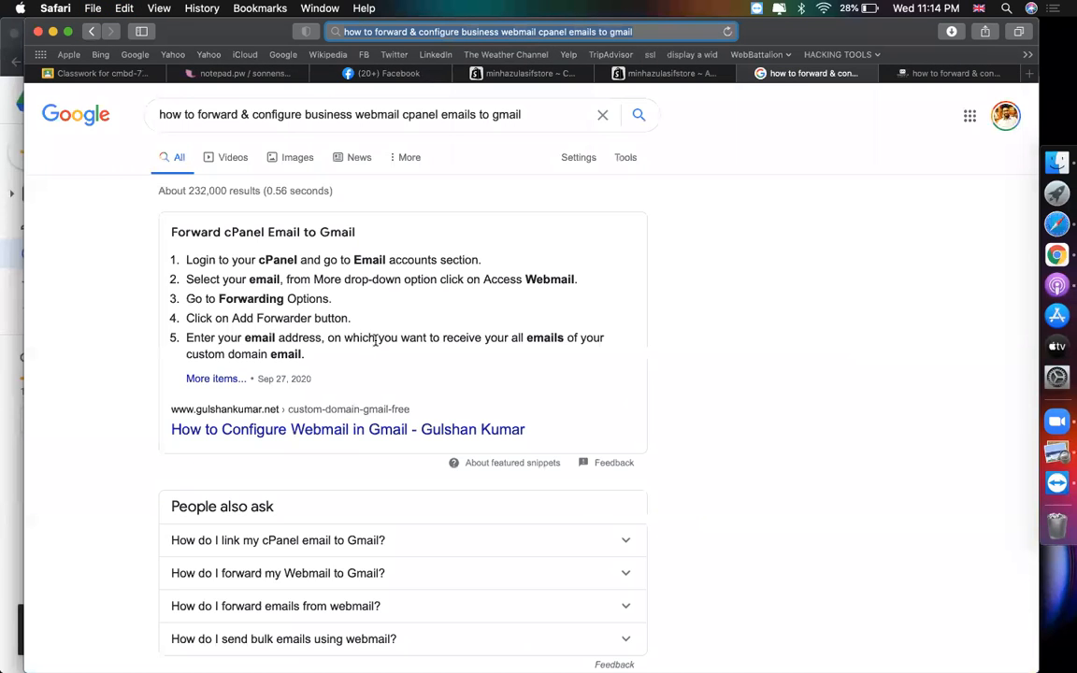
# - Paste the Forward cPanel Email to Gmail step-list snippet into the post content
pyautogui.moveTo(305, 354); pyautogui.dragTo(165, 234)
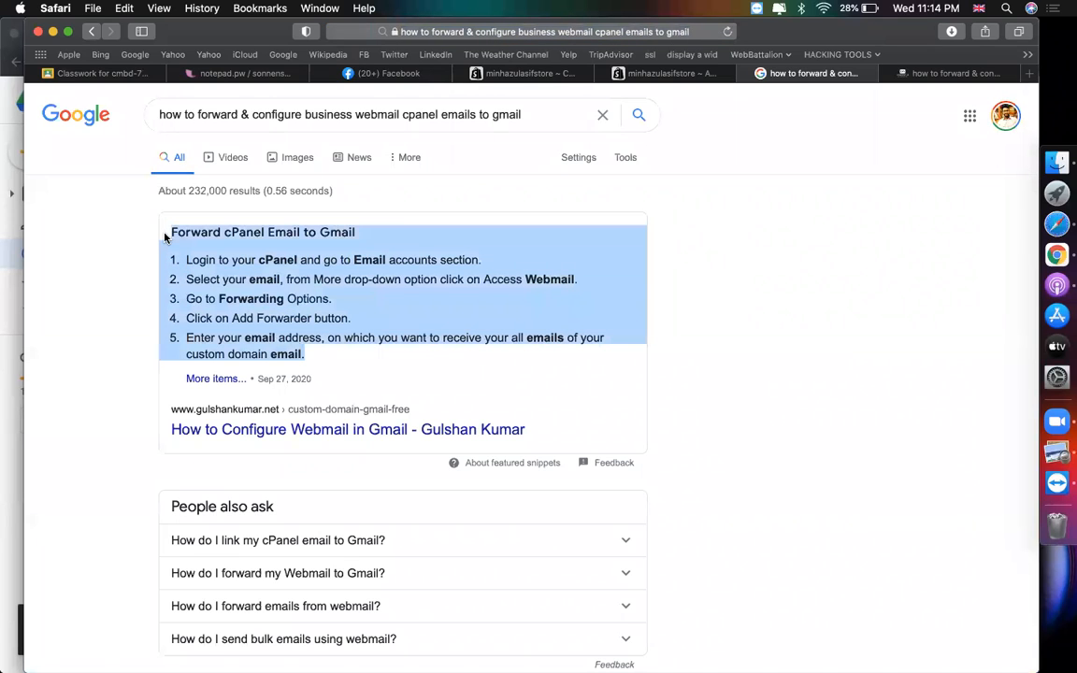
pyautogui.click(694, 75)
pyautogui.click(513, 363)
pyautogui.write('Forward cPanel Email to Gmail Login to your cPanel and go to Email accounts section. Select your email, from More drop-down option click on Access Webmail. Go to Forwarding Options. Click on Add Forwarder button. Enter your email address, on which you want to receive your all emails of your custom domain email.')
pyautogui.scroll(-5, 656, 441)
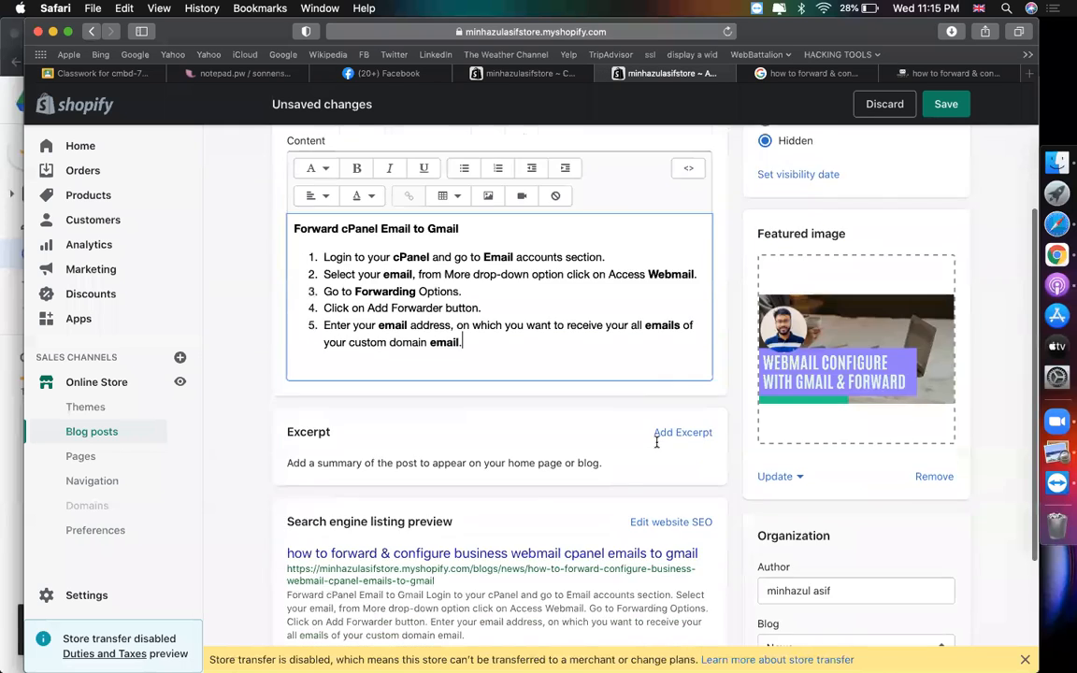
pyautogui.scroll(5, 656, 441)
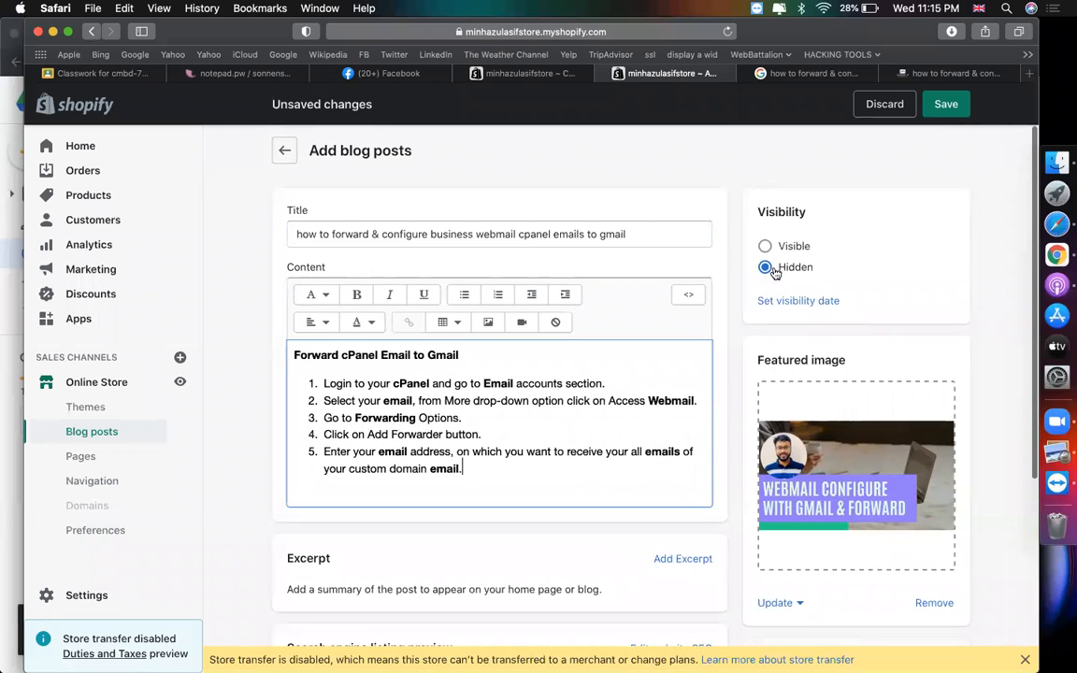
# - Set the blog post to Visible and save it
pyautogui.click(766, 247)
pyautogui.press('super+s')
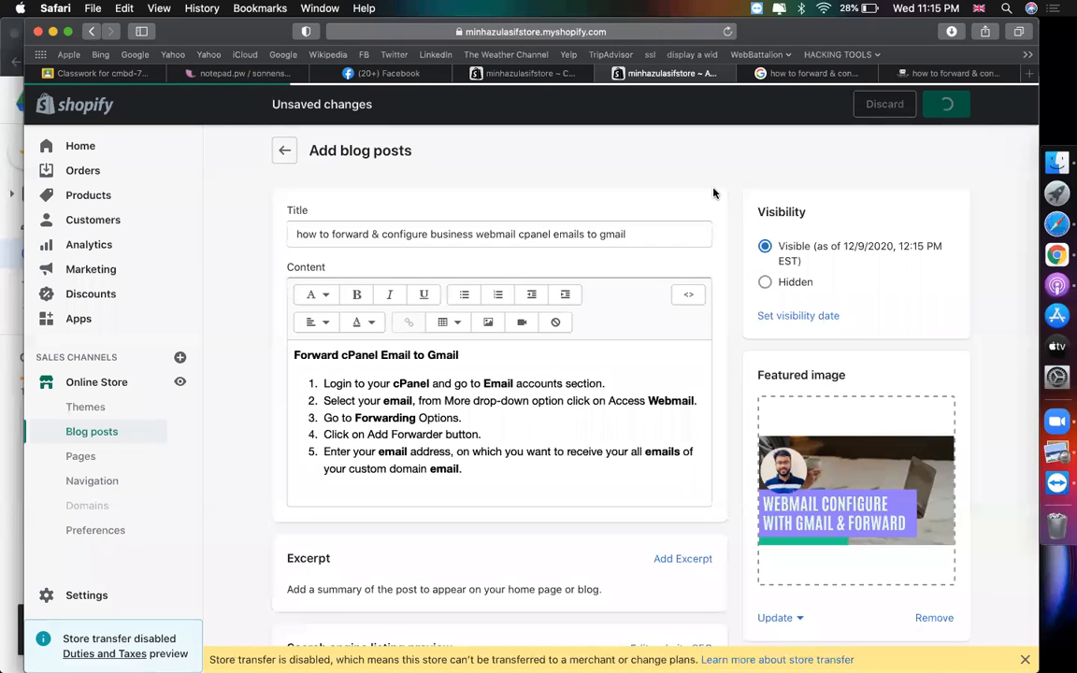
pyautogui.click(799, 73)
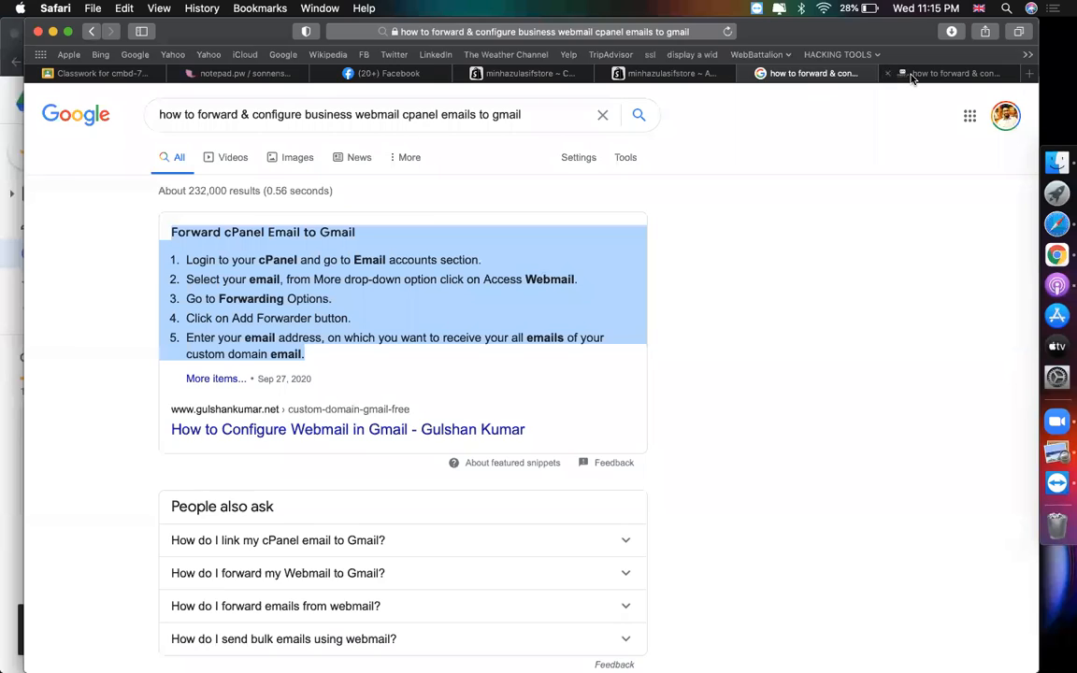
pyautogui.click(911, 76)
pyautogui.click(91, 31)
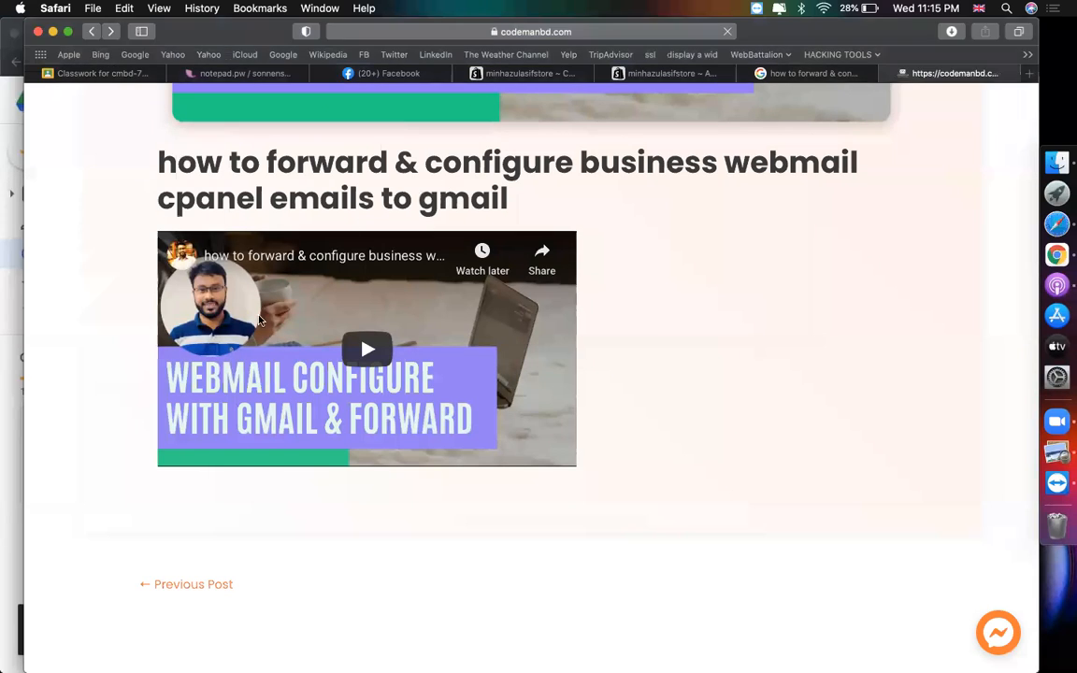
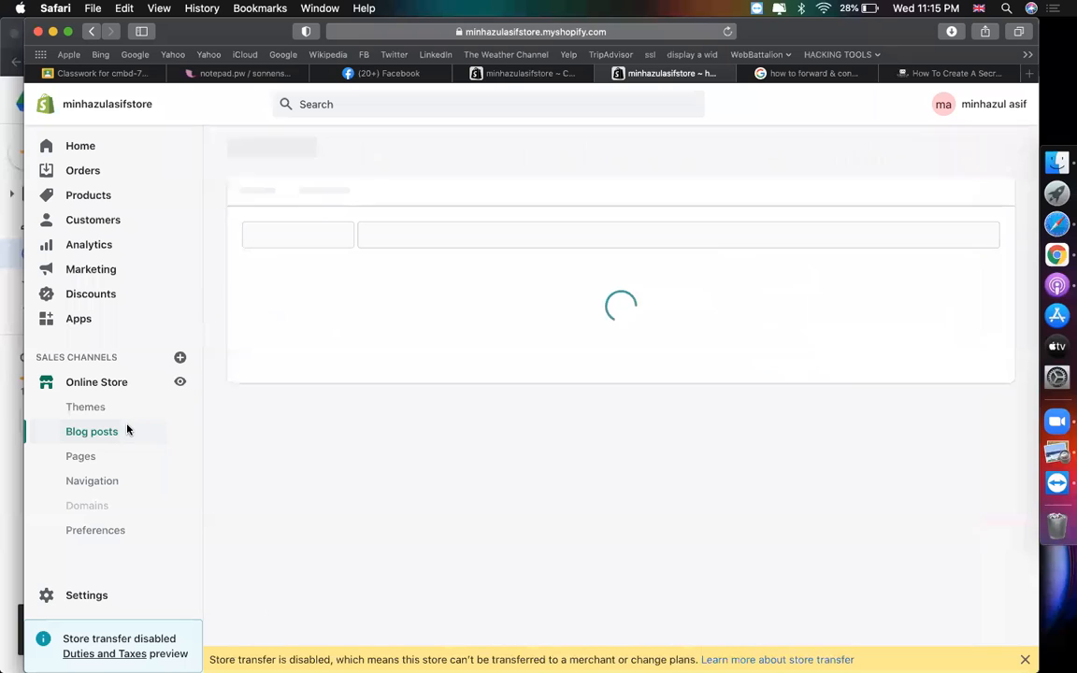
# - From the Blog posts list, open a blank new blog post editor
pyautogui.click(955, 151)
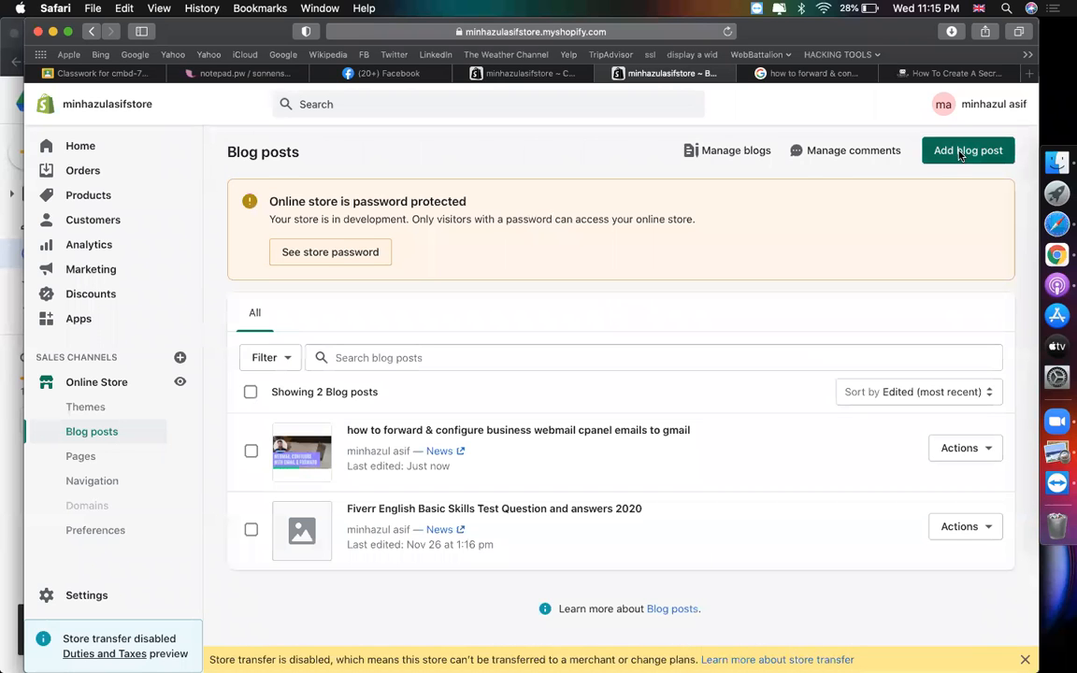
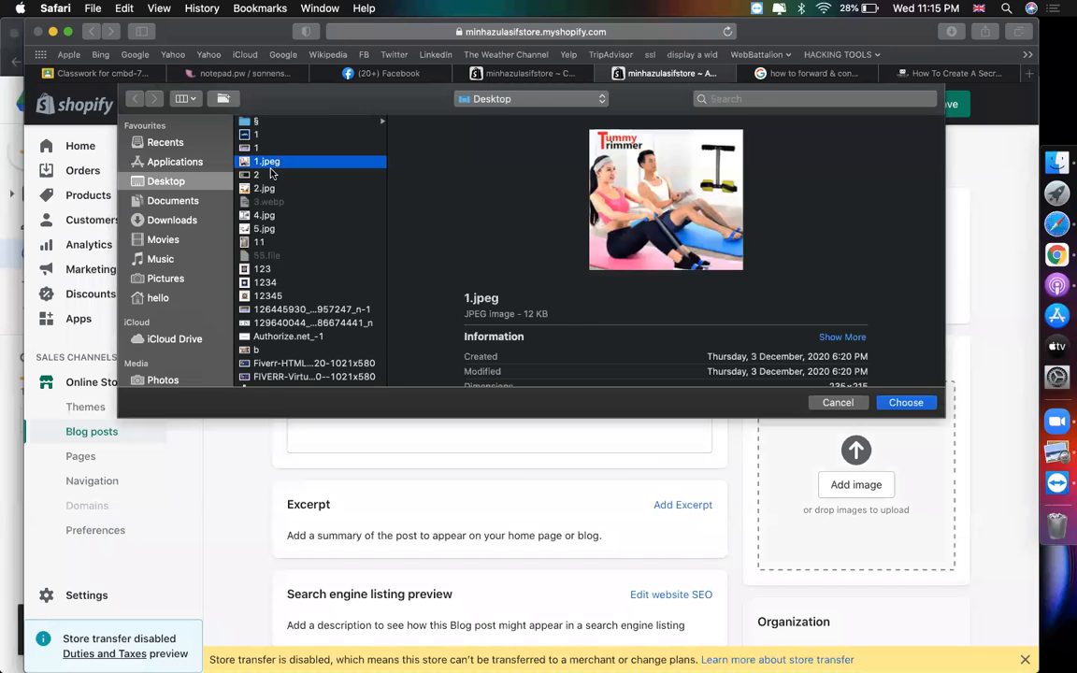
# - Upload the image file '2' as the blog post's featured image
pyautogui.click(270, 174)
pyautogui.doubleClick(270, 175)
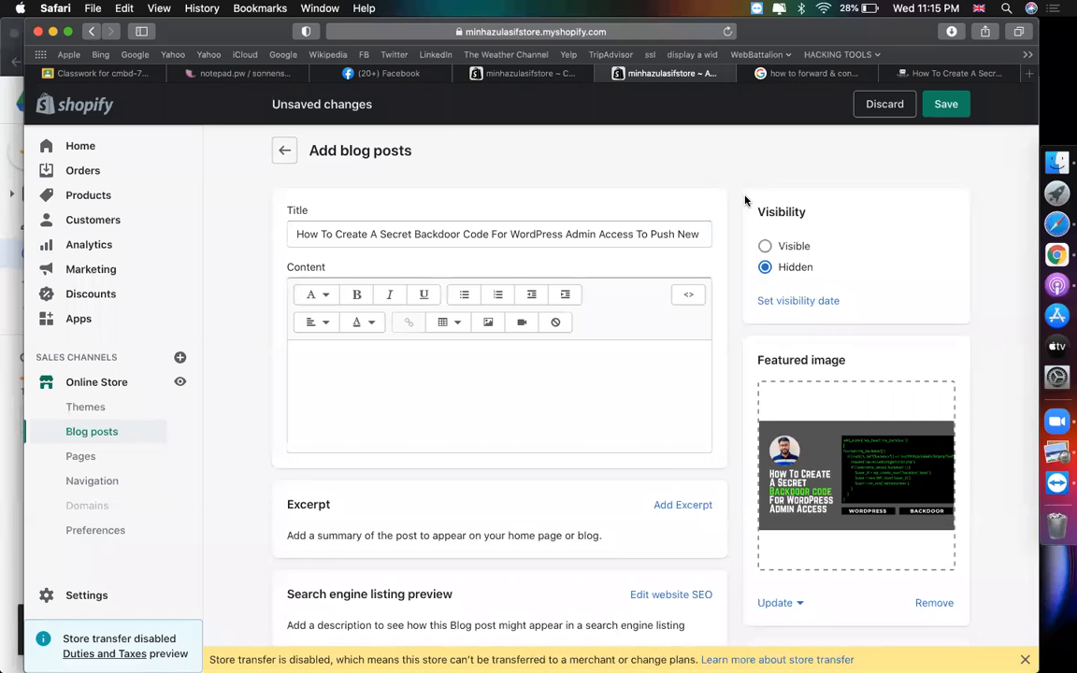
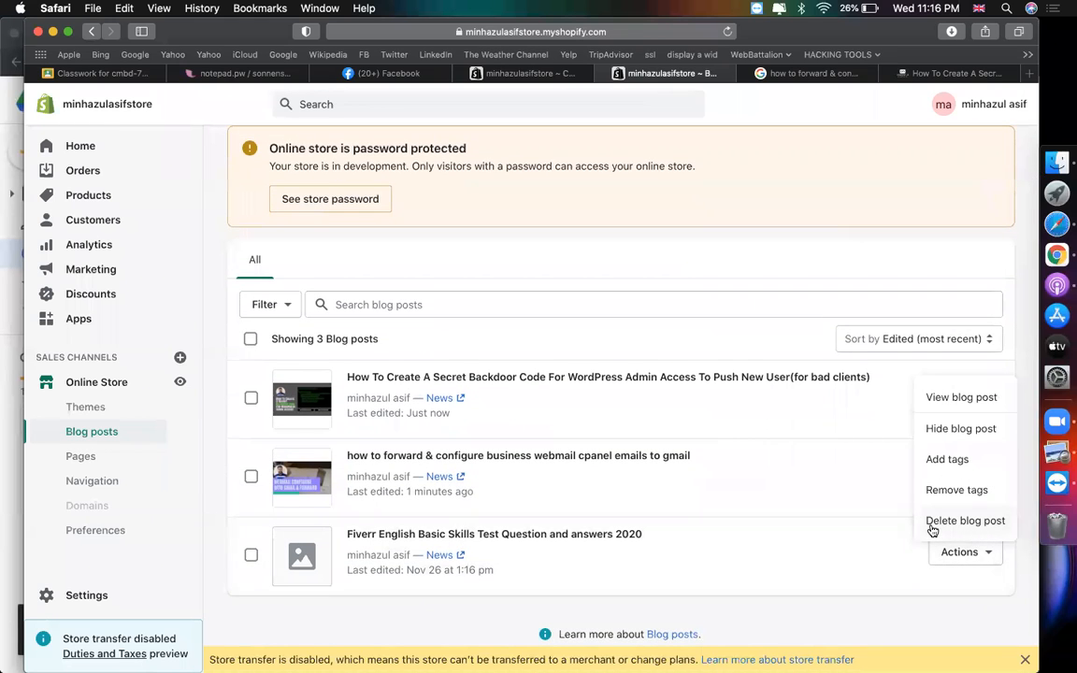
# - Delete the Fiverr English test blog post, then begin a new Main menu item
pyautogui.click(932, 521)
pyautogui.click(729, 438)
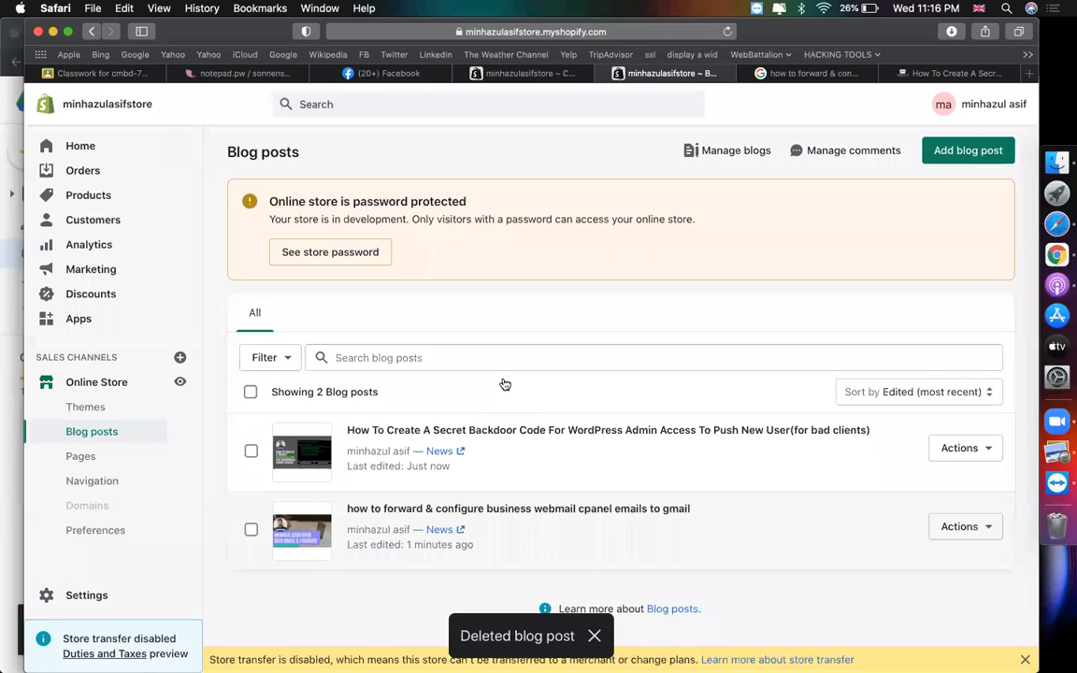
pyautogui.click(86, 483)
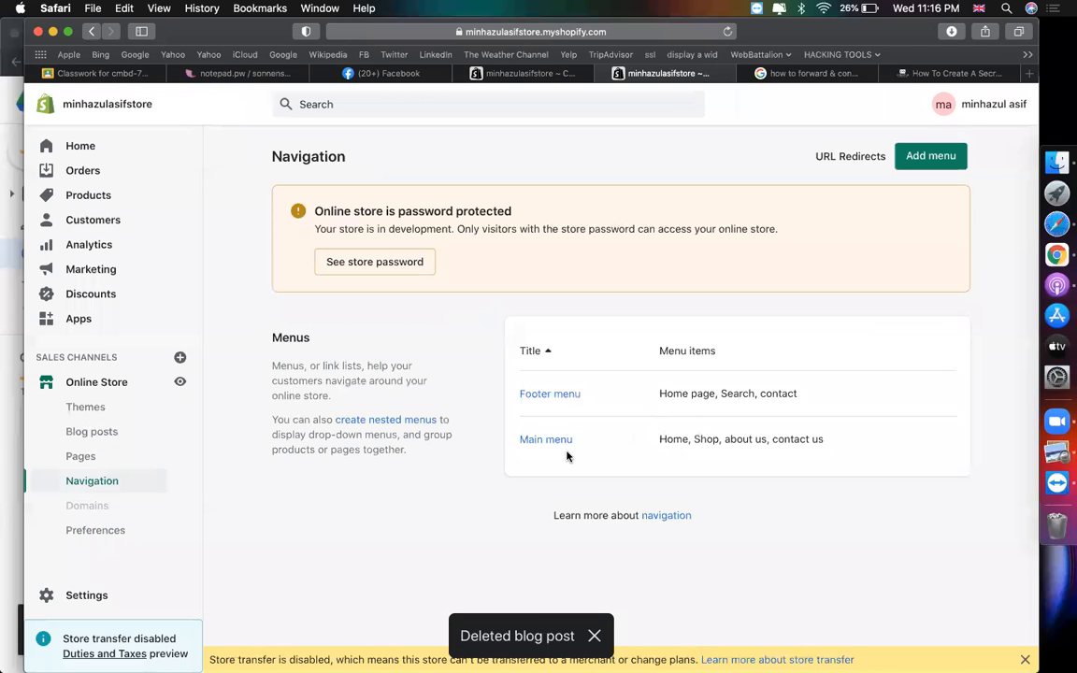
pyautogui.click(561, 442)
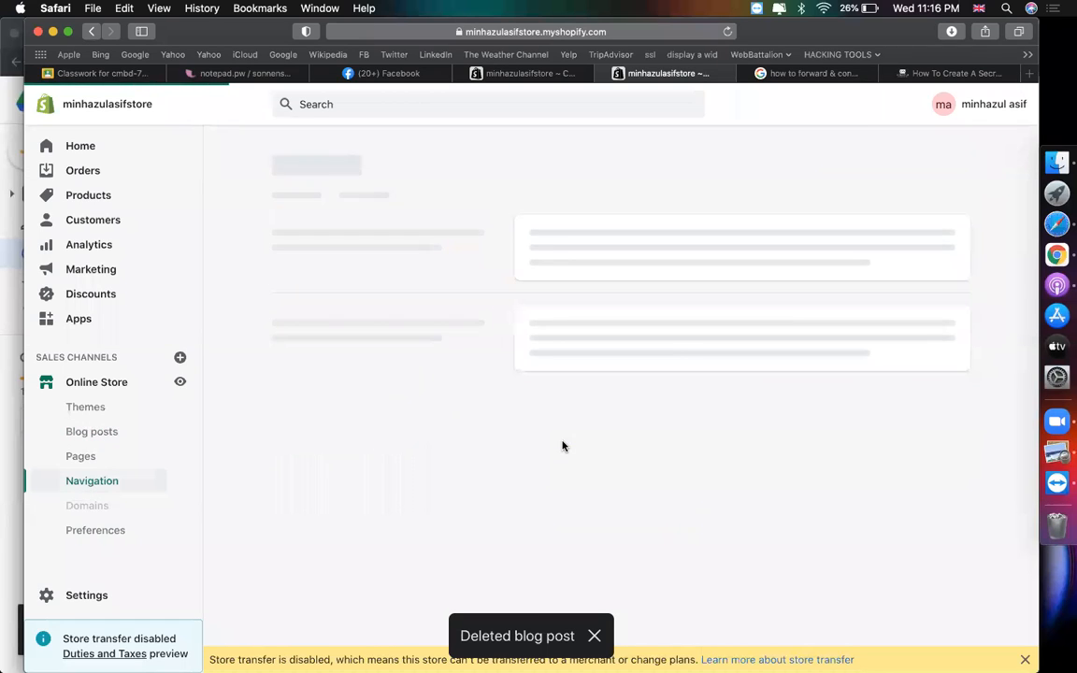
pyautogui.click(384, 524)
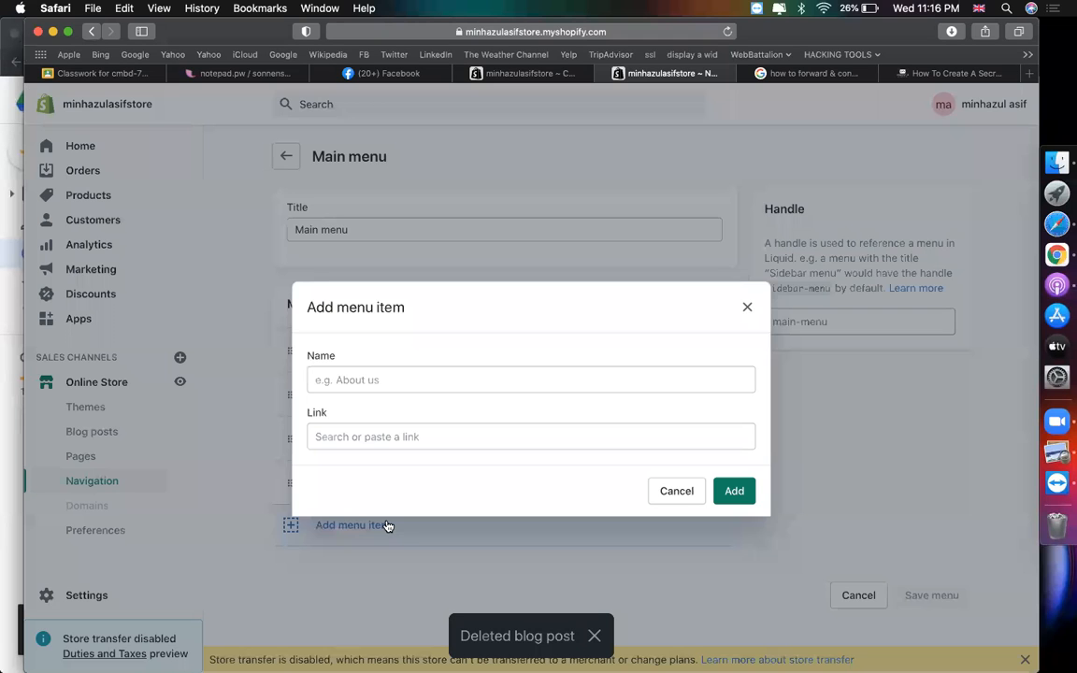
# - Add a 'News' menu item linked to Blogs > News, and save the Main menu
pyautogui.click(360, 436)
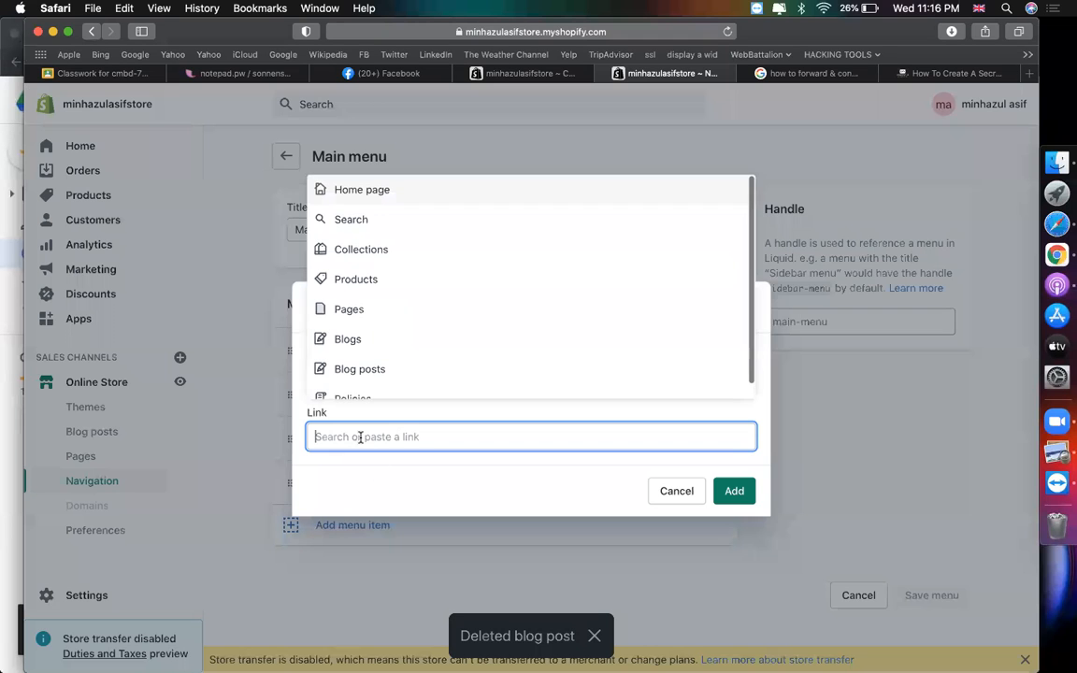
pyautogui.click(348, 346)
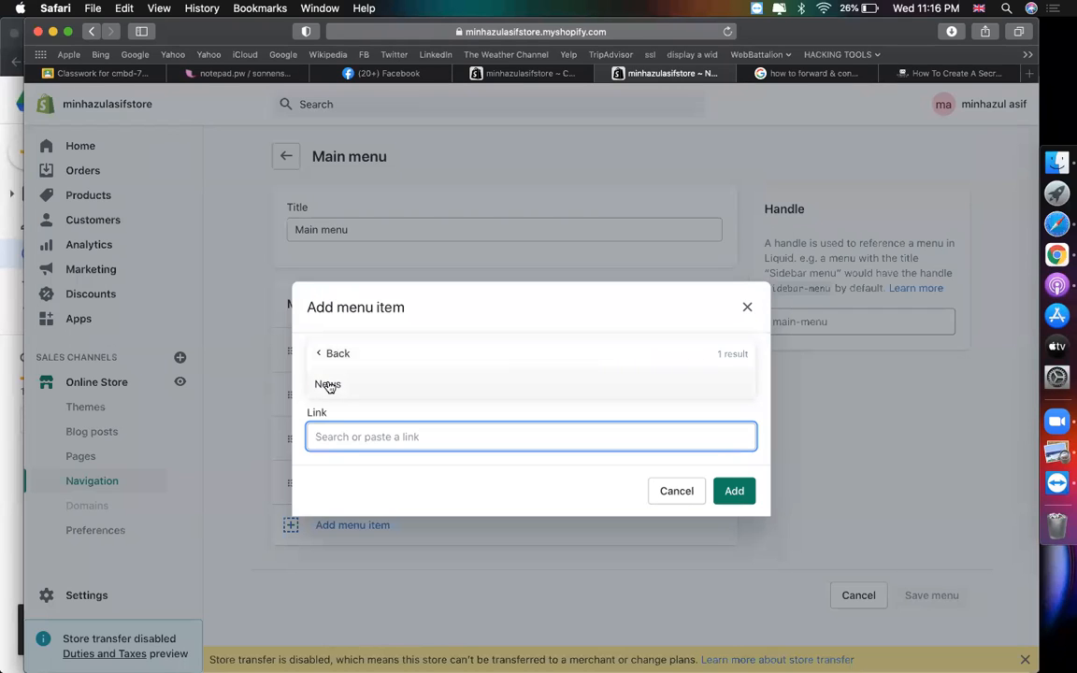
pyautogui.click(328, 384)
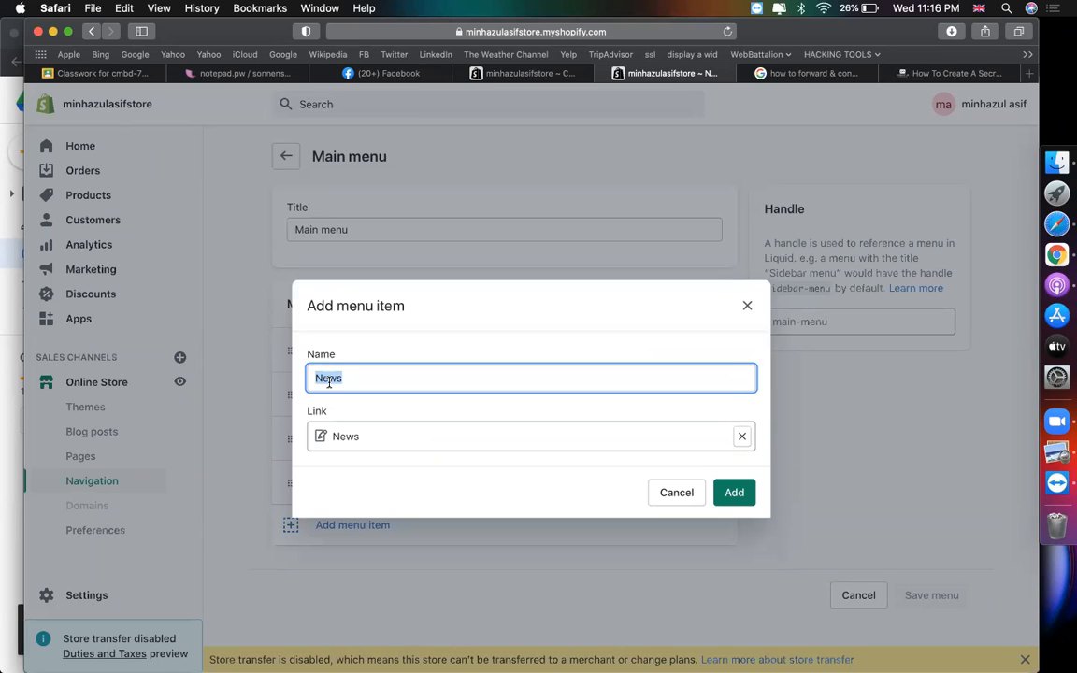
pyautogui.click(732, 493)
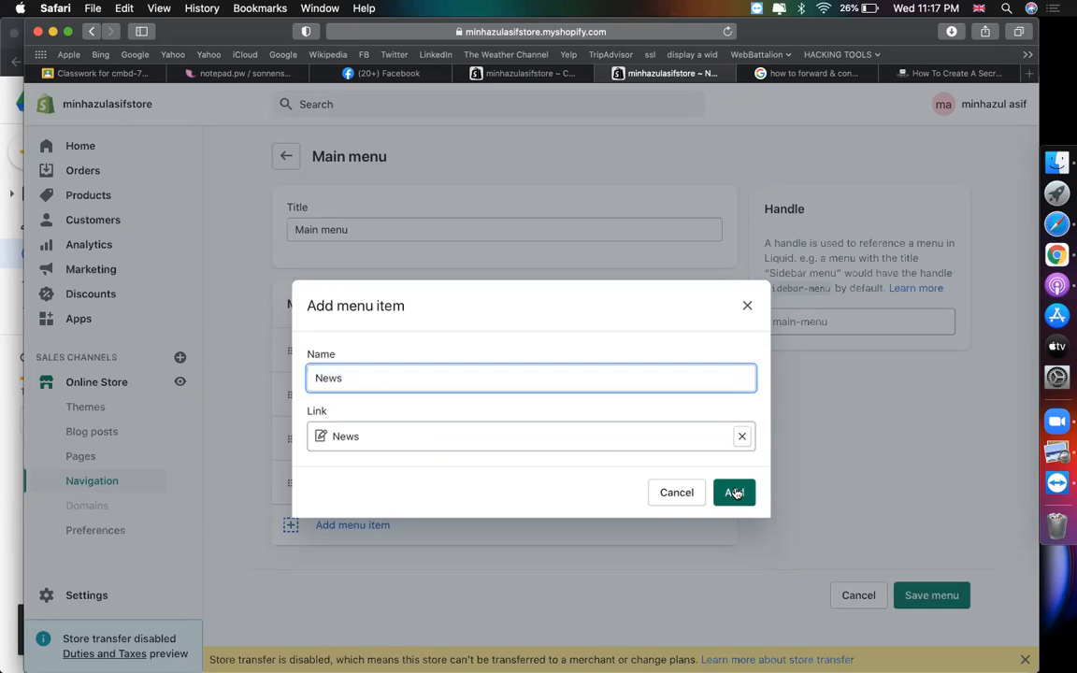
pyautogui.click(930, 637)
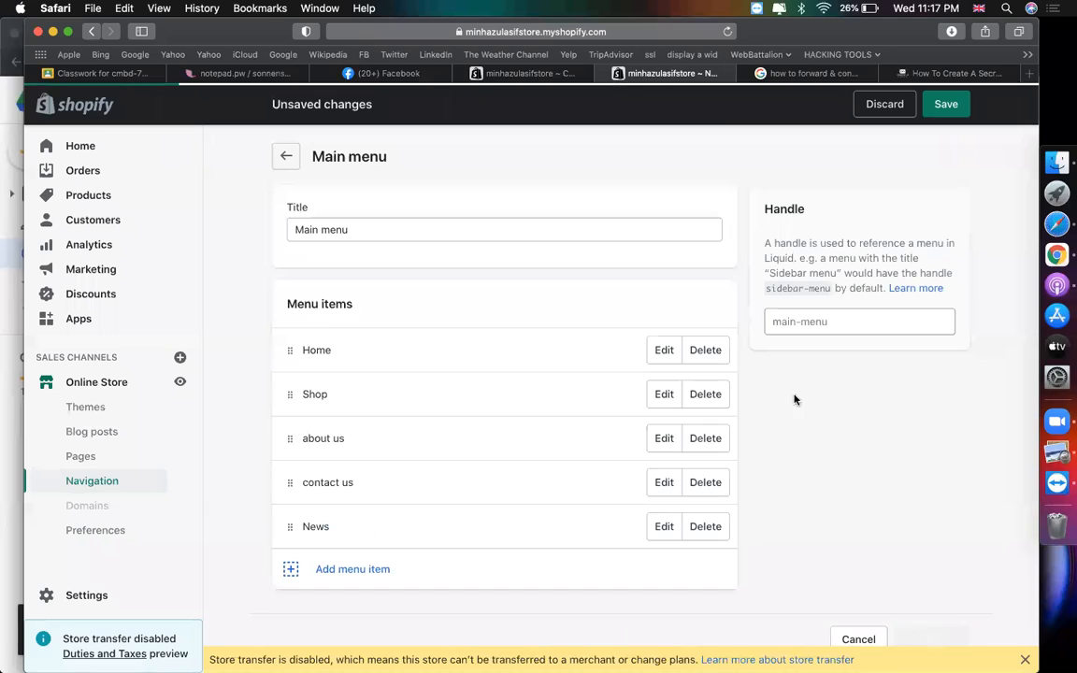
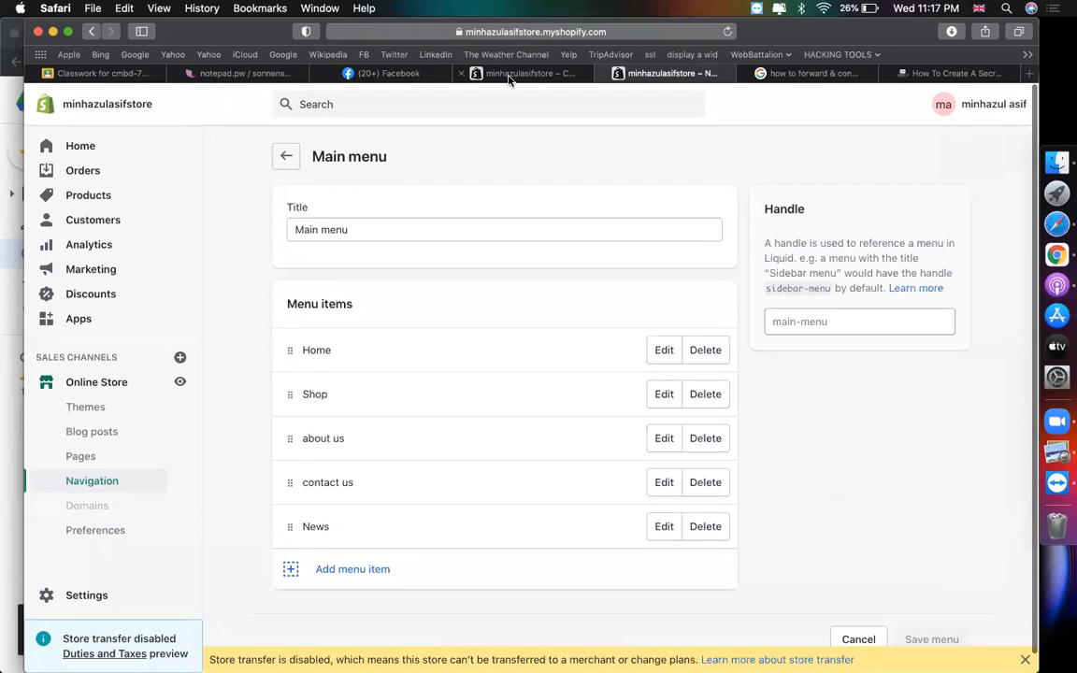
# - Save the homepage's Featured article section, now set to the News blog, in the theme editor
pyautogui.click(524, 73)
pyautogui.click(1002, 104)
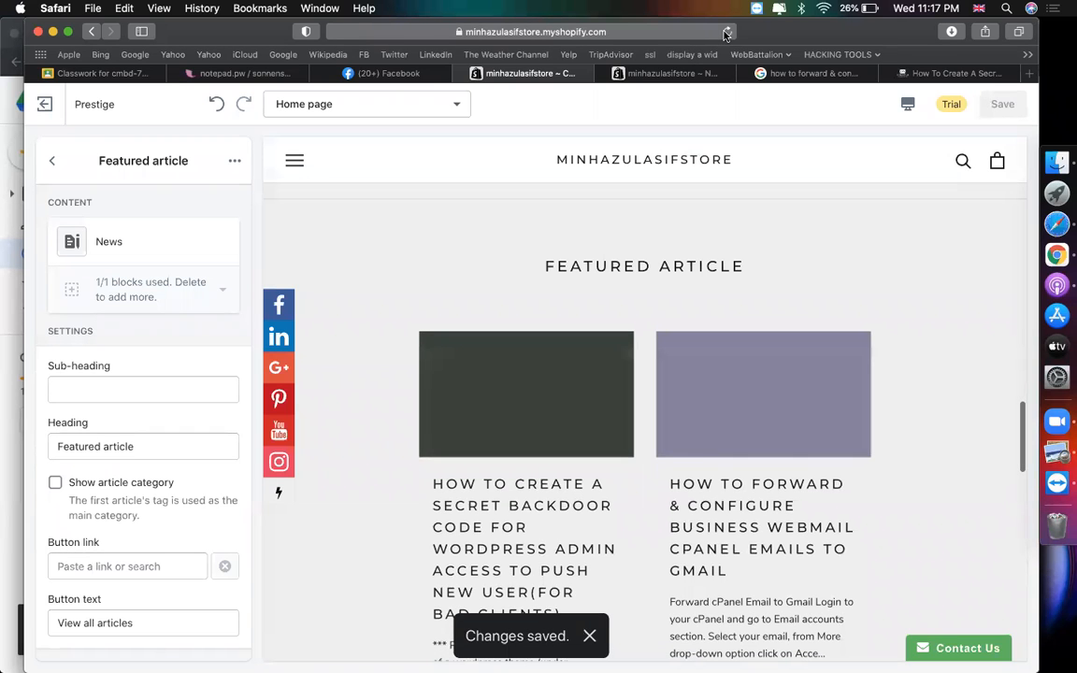
# - Confirm the Featured article preview shows both News posts, then return to the admin Main menu page
pyautogui.scroll(-1, 647, 279)
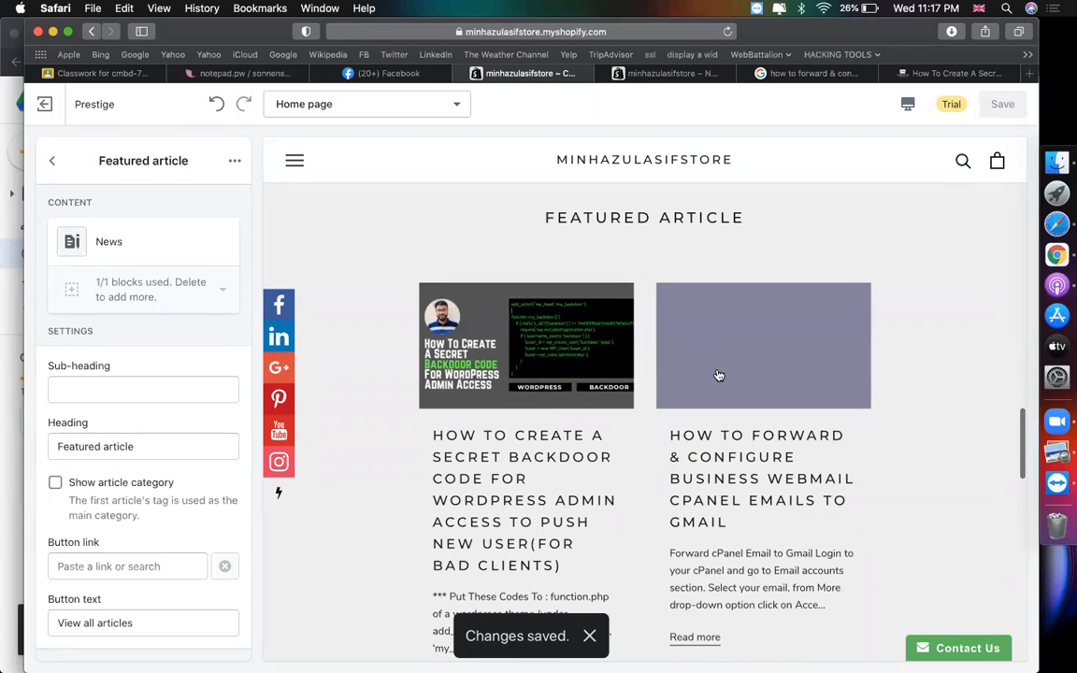
pyautogui.scroll(-1, 692, 318)
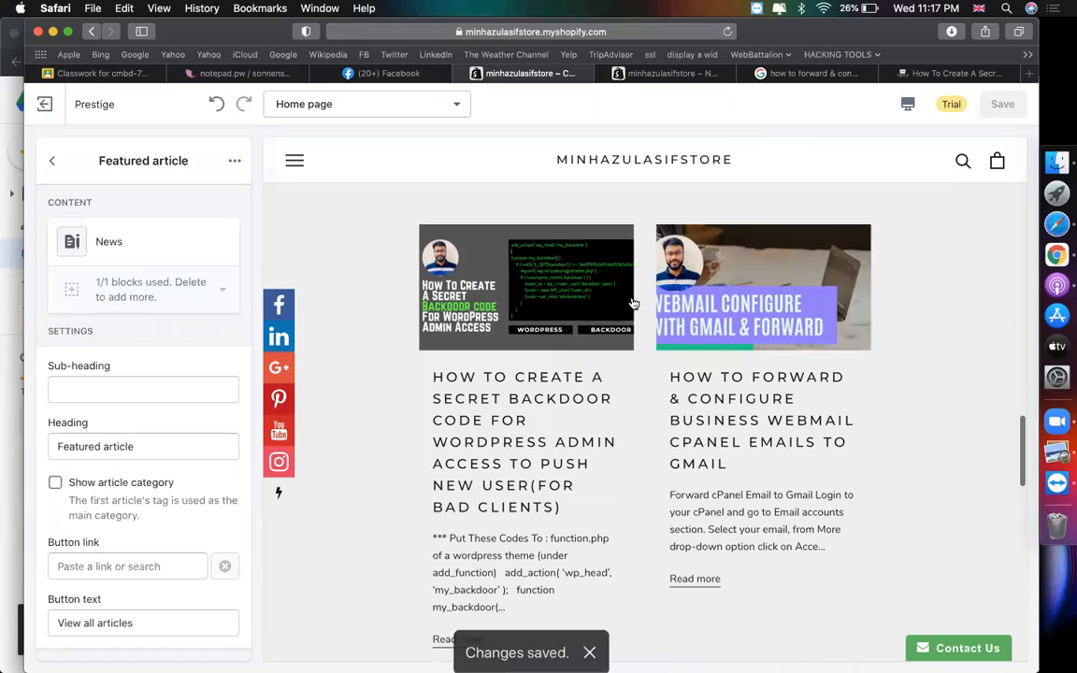
pyautogui.scroll(1, 673, 322)
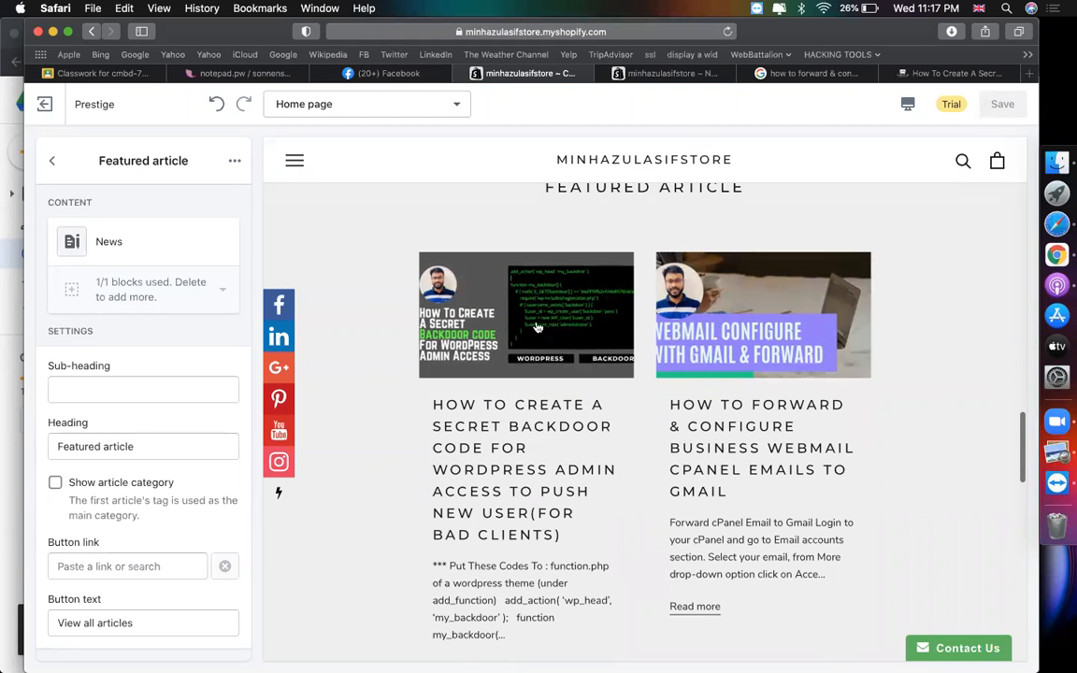
pyautogui.click(54, 165)
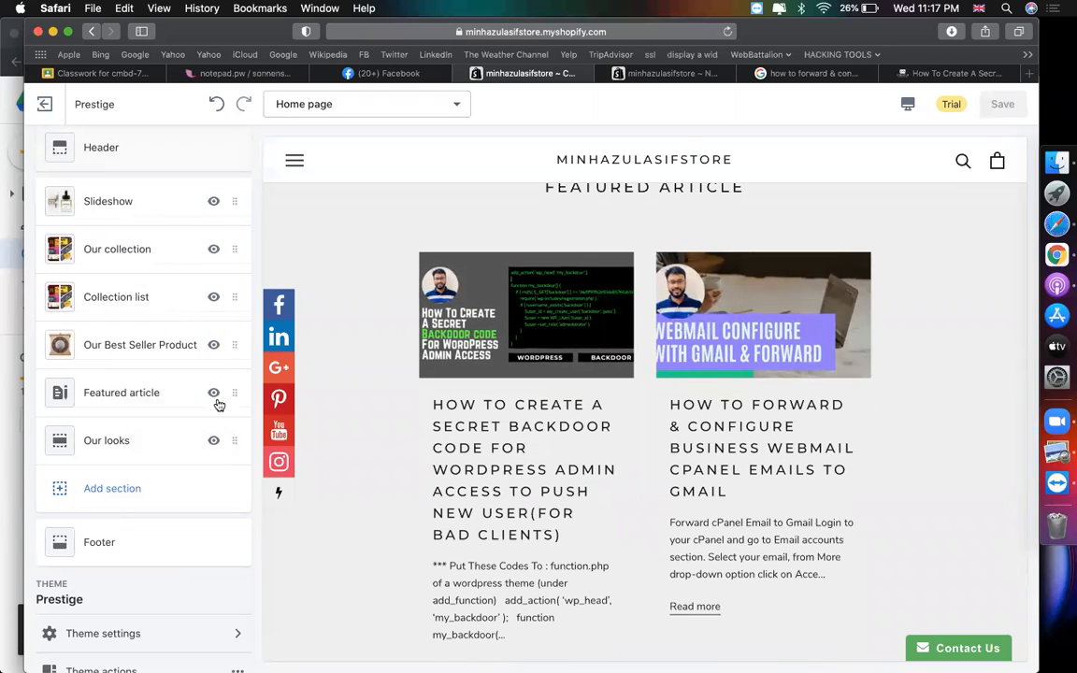
pyautogui.click(149, 387)
pyautogui.scroll(2, 626, 261)
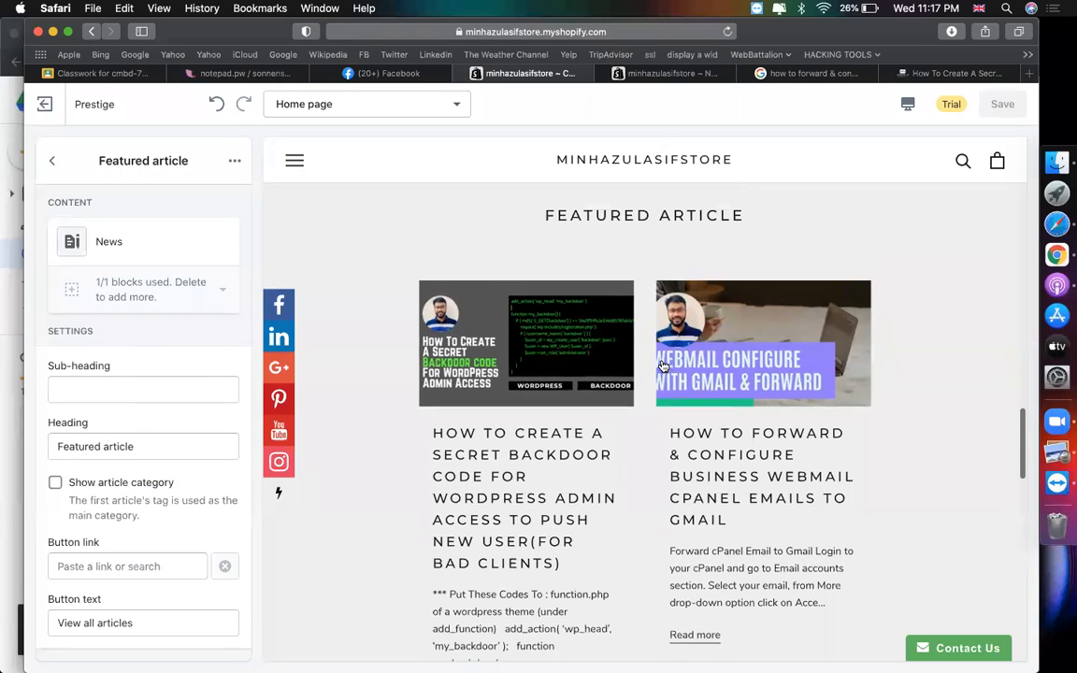
pyautogui.scroll(-4, 664, 367)
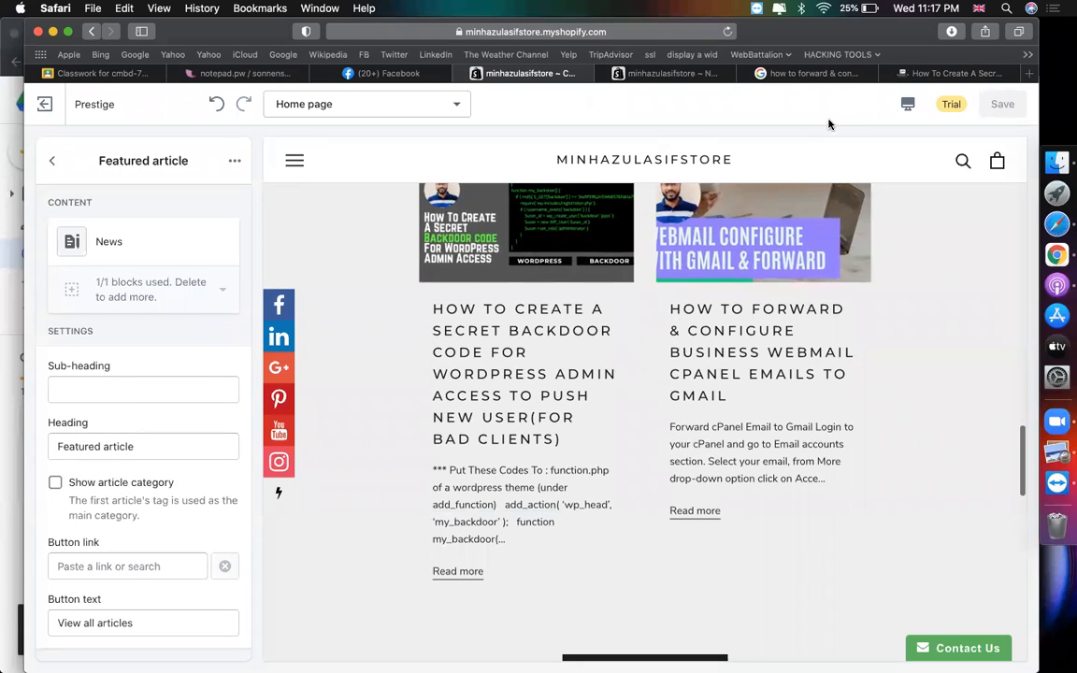
pyautogui.click(704, 74)
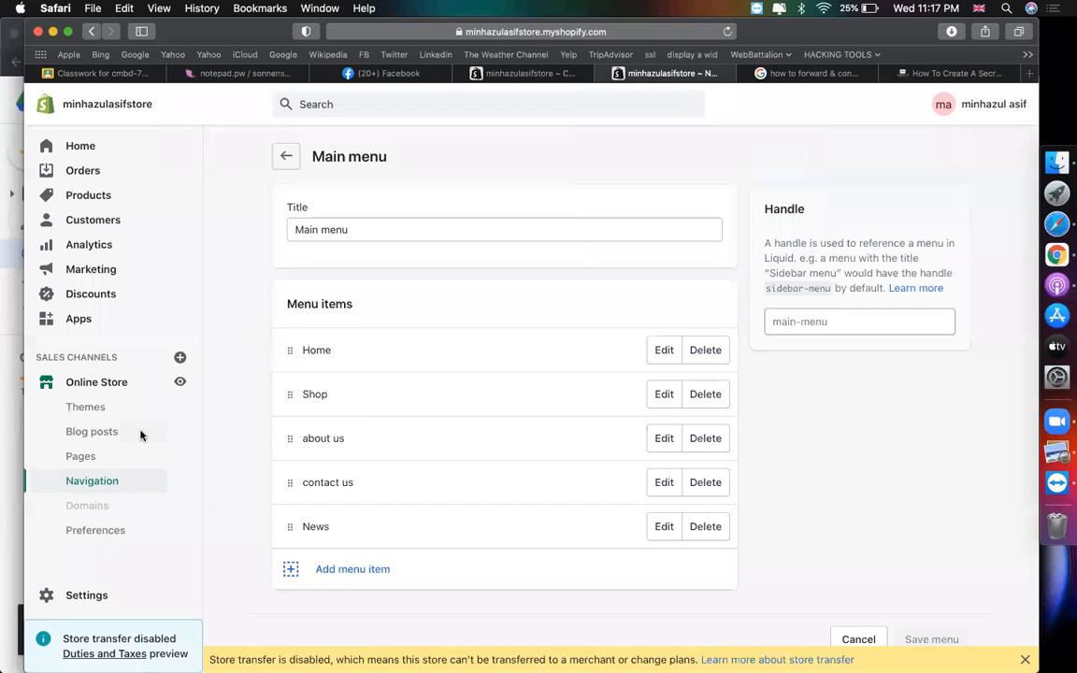
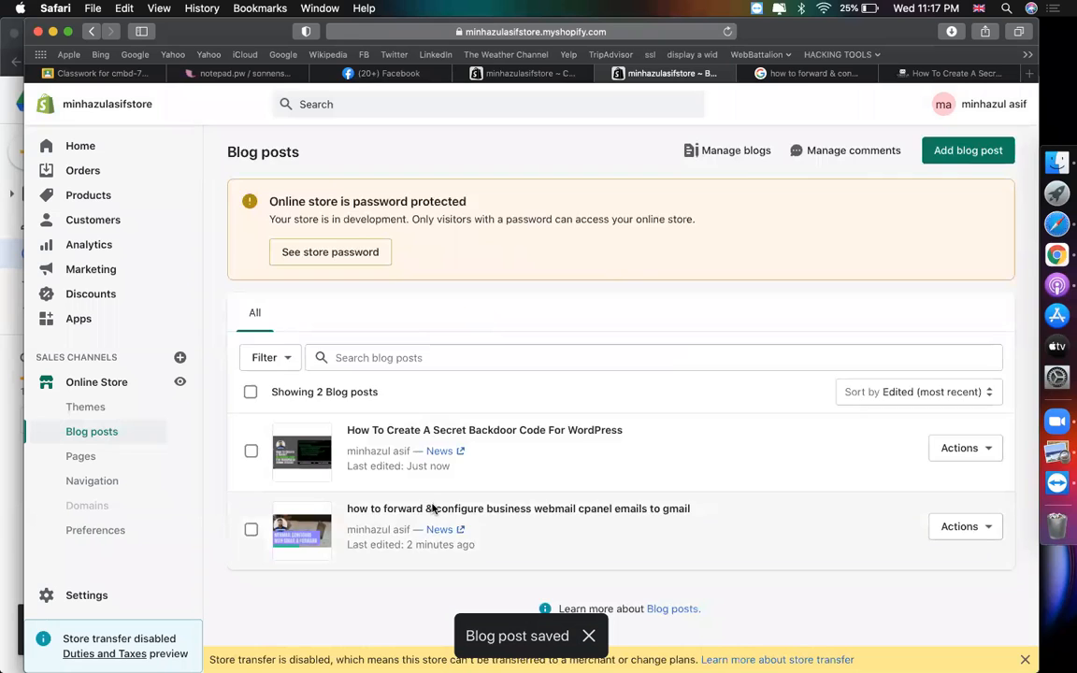
# - Cut " cpanel emails to gmail" from the webmail post title, leaving 'how to forward & configure business webmail', and save
pyautogui.click(423, 507)
pyautogui.click(520, 233)
pyautogui.press('shift+super+Right')
pyautogui.press('BackSpace')
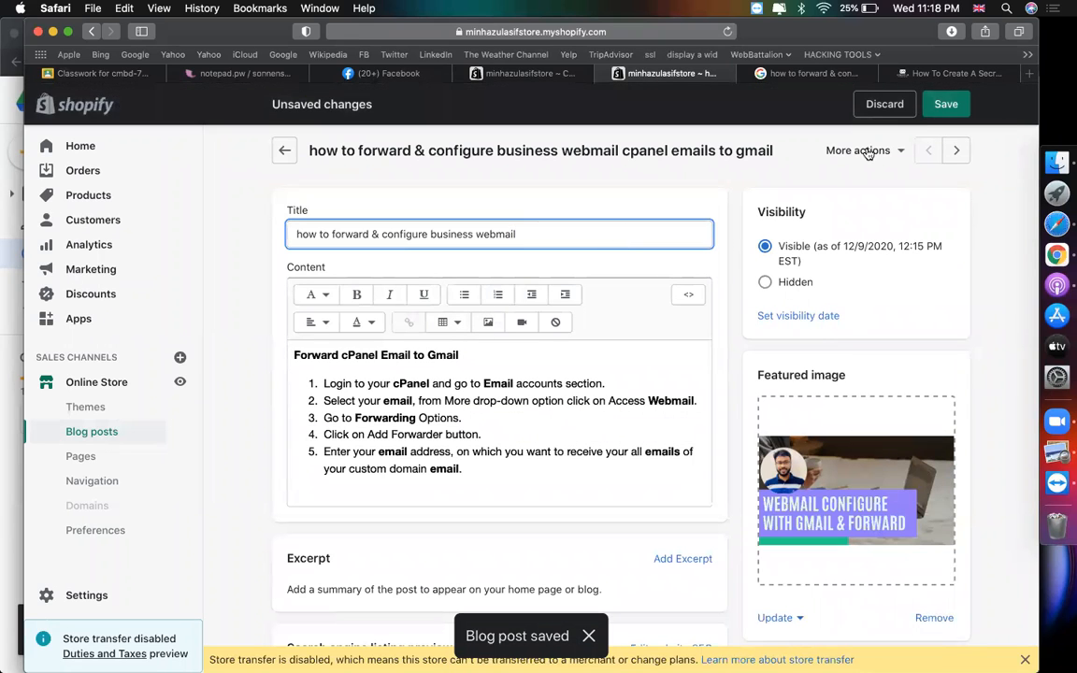
pyautogui.press('super+s')
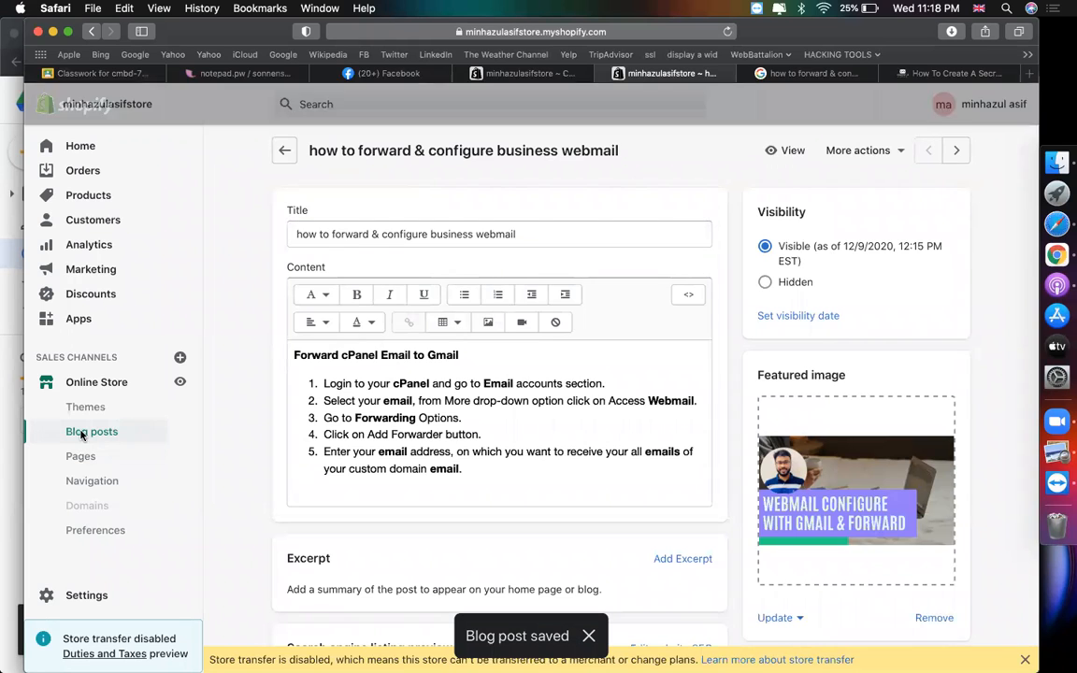
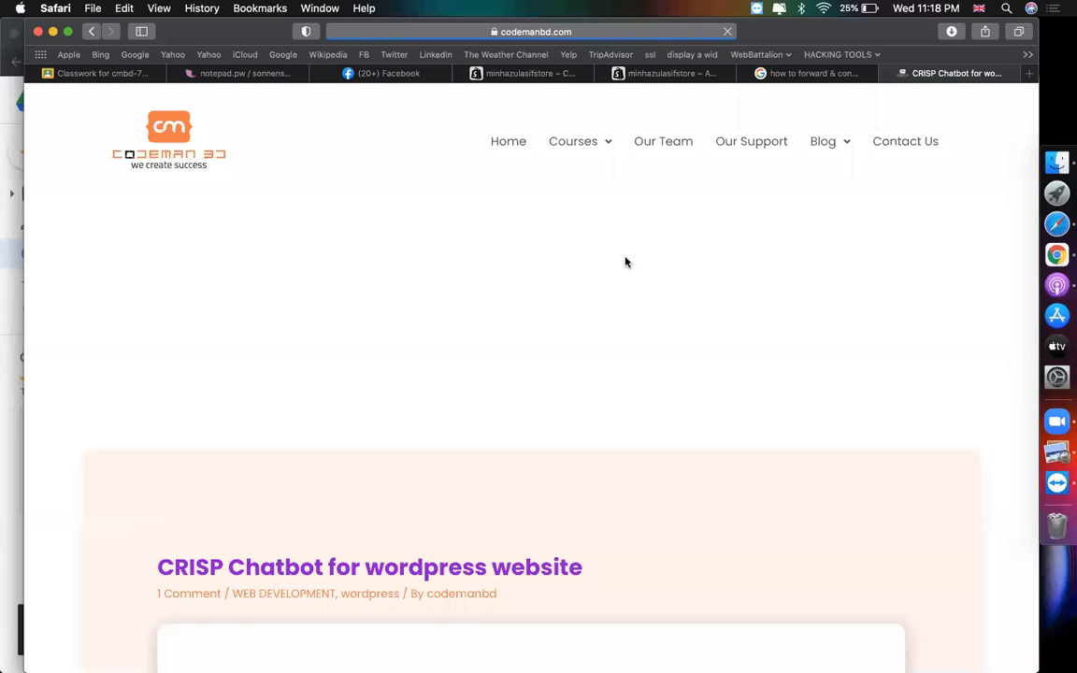
# - Save the CRISP Chatbot banner image to the Desktop as '1', replacing the existing file
pyautogui.scroll(-10, 626, 261)
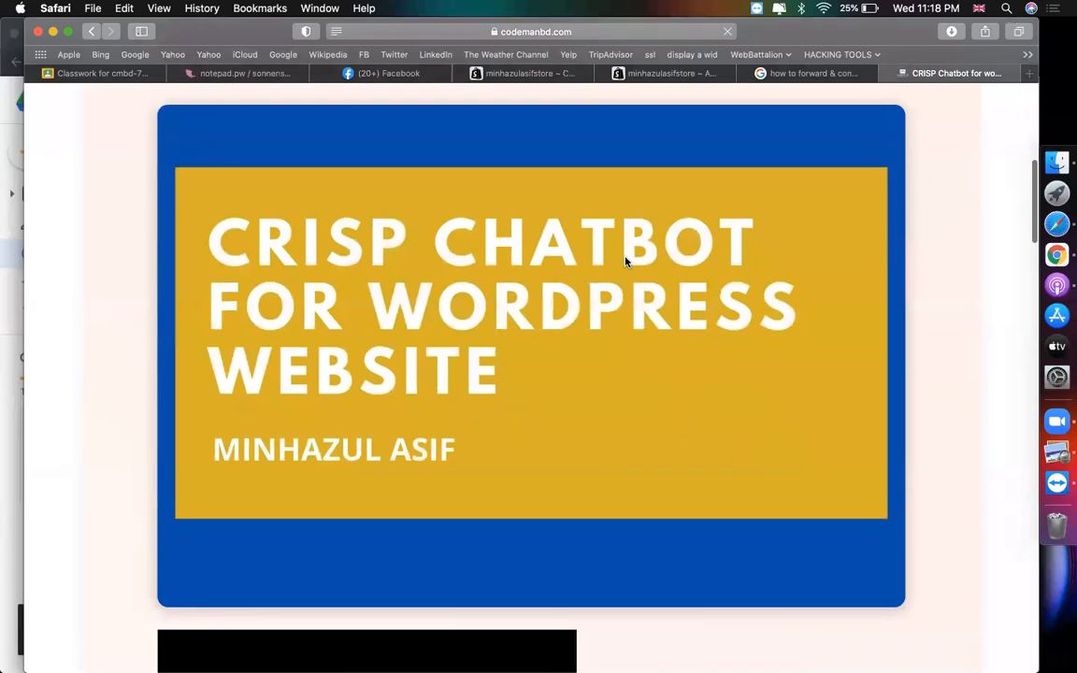
pyautogui.rightClick(626, 261)
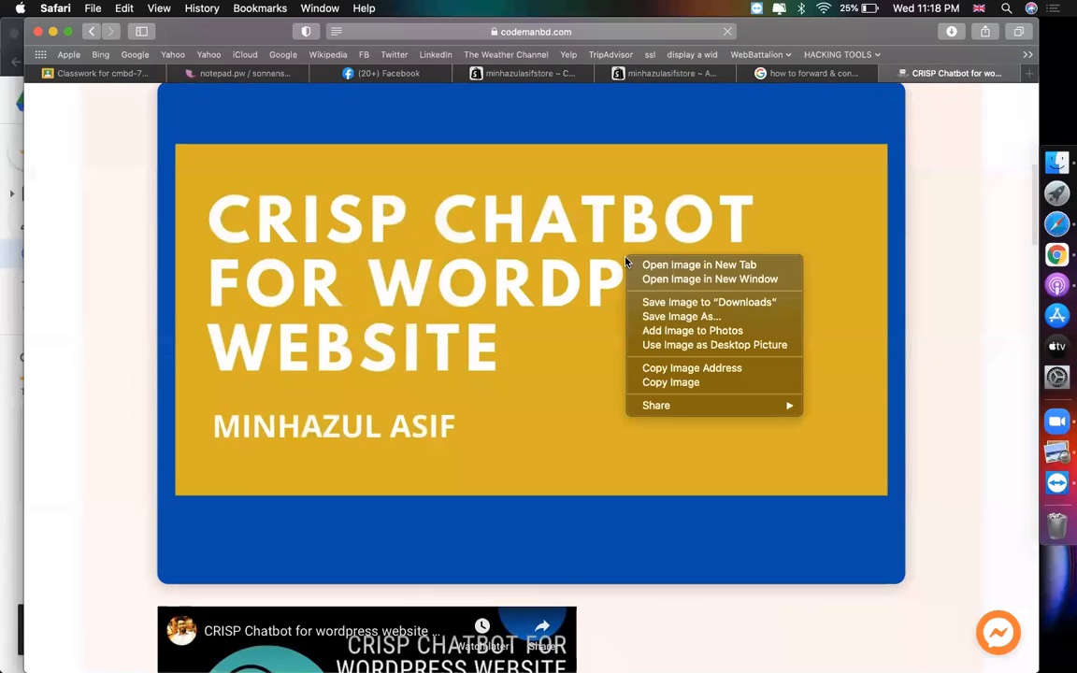
pyautogui.click(716, 319)
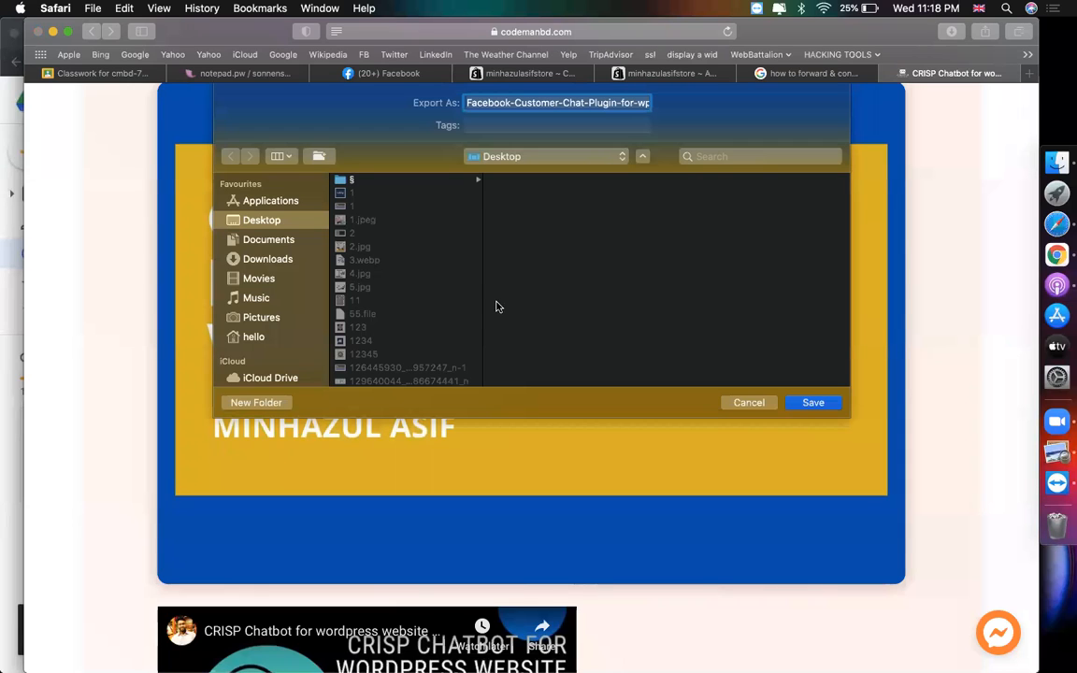
pyautogui.write('1')
pyautogui.press('Return')
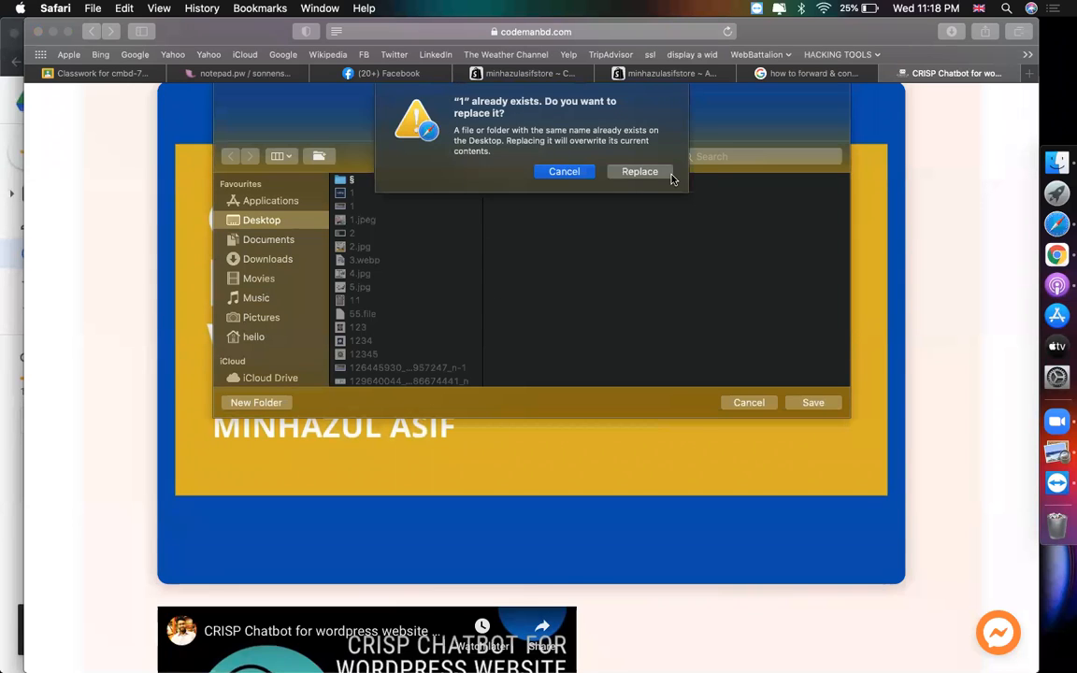
pyautogui.click(669, 174)
# - Dismiss the sign-up popup and select the CRISP Chatbot post title to copy it
pyautogui.scroll(-5, 541, 443)
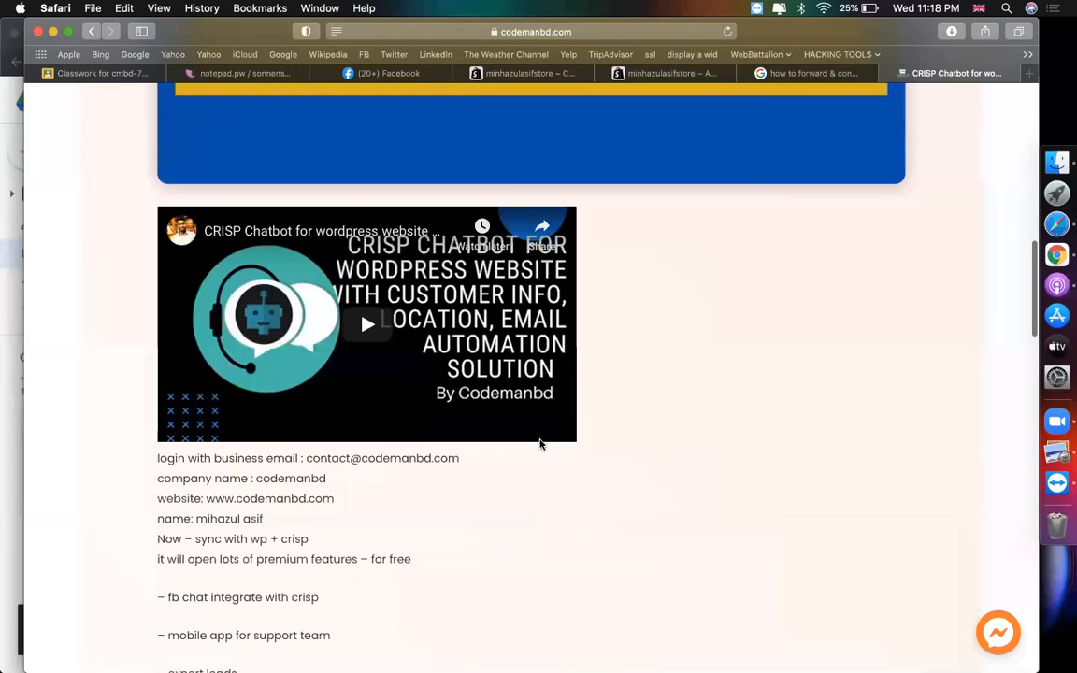
pyautogui.scroll(10, 540, 444)
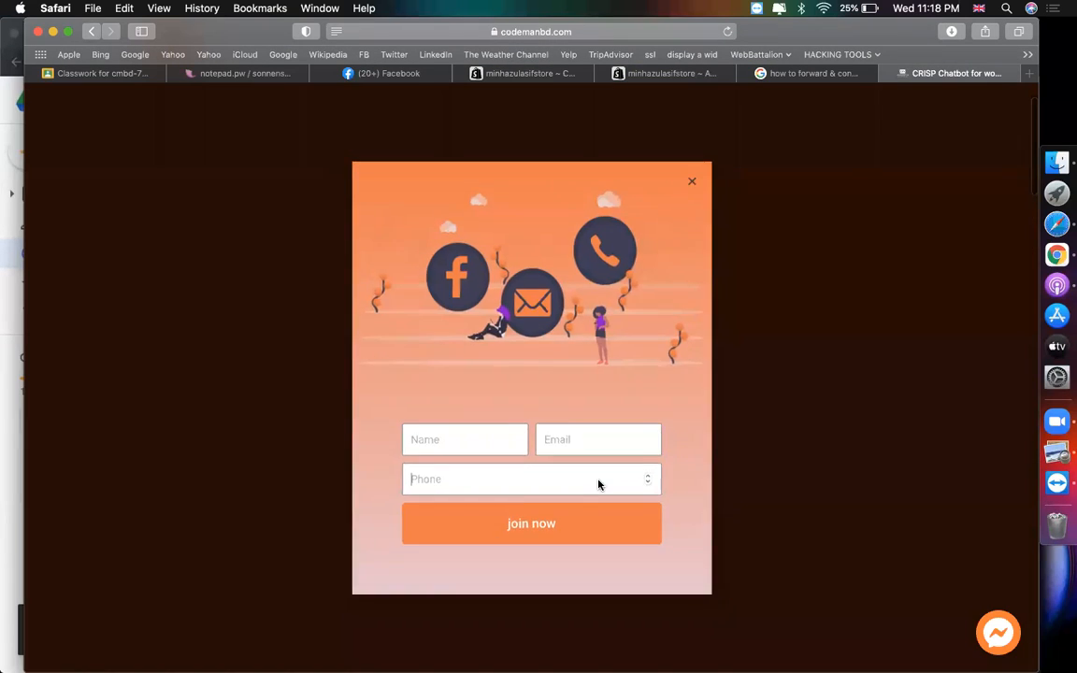
pyautogui.click(831, 299)
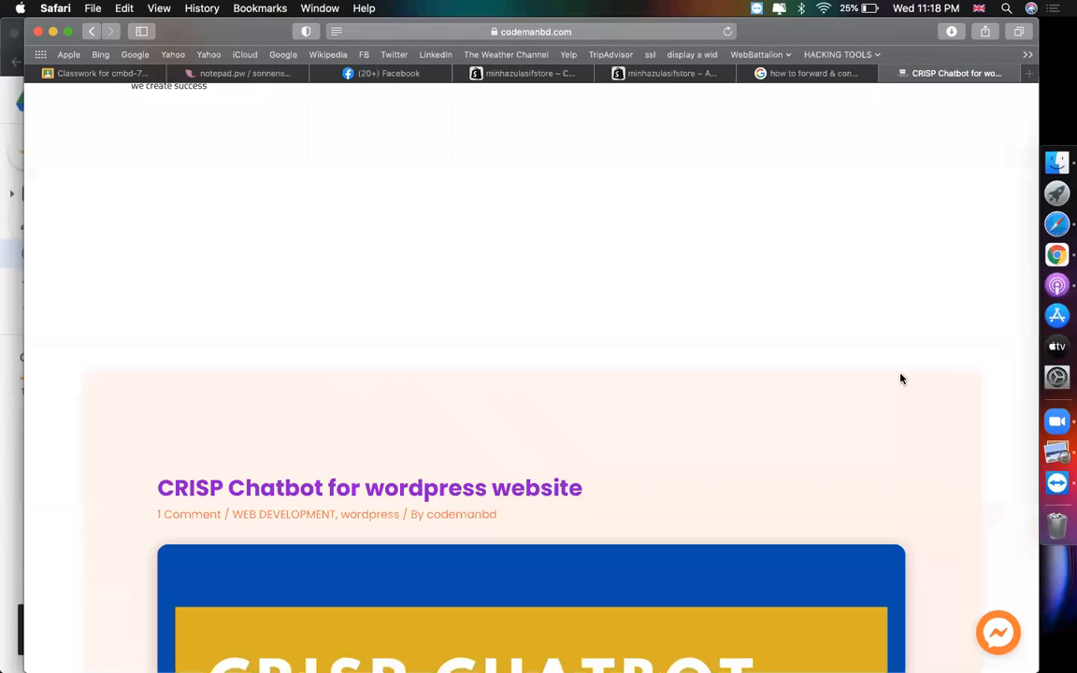
pyautogui.tripleClick(578, 484)
pyautogui.press('super+c')
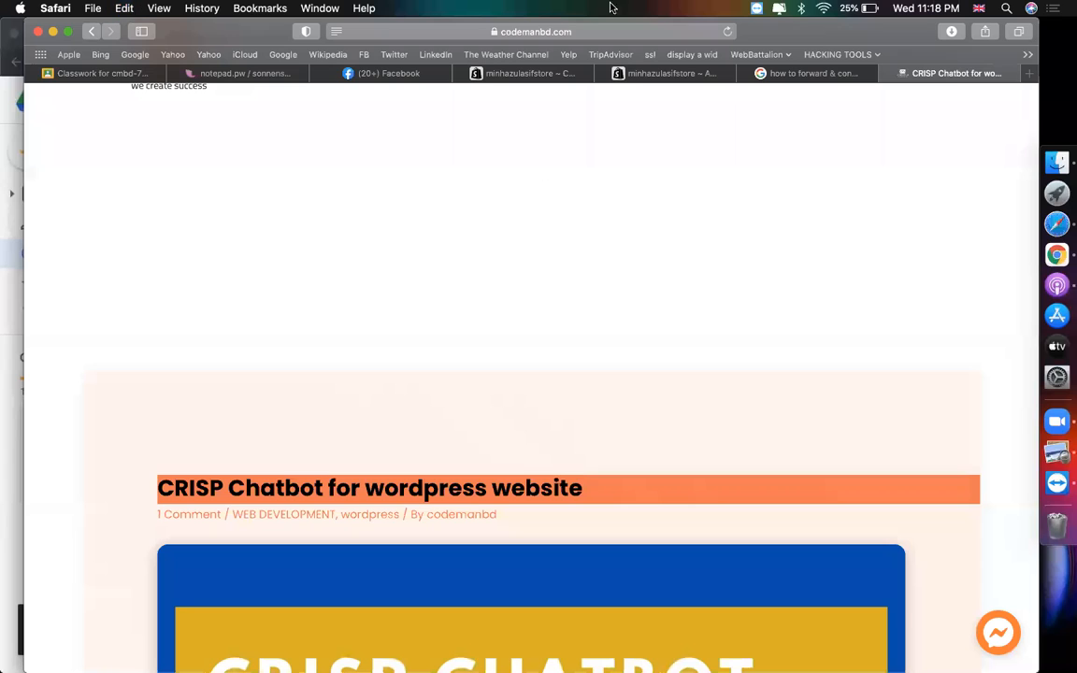
pyautogui.click(622, 73)
# - Paste the CRISP Chatbot title into the new post and add file '1' as its featured image
pyautogui.click(450, 235)
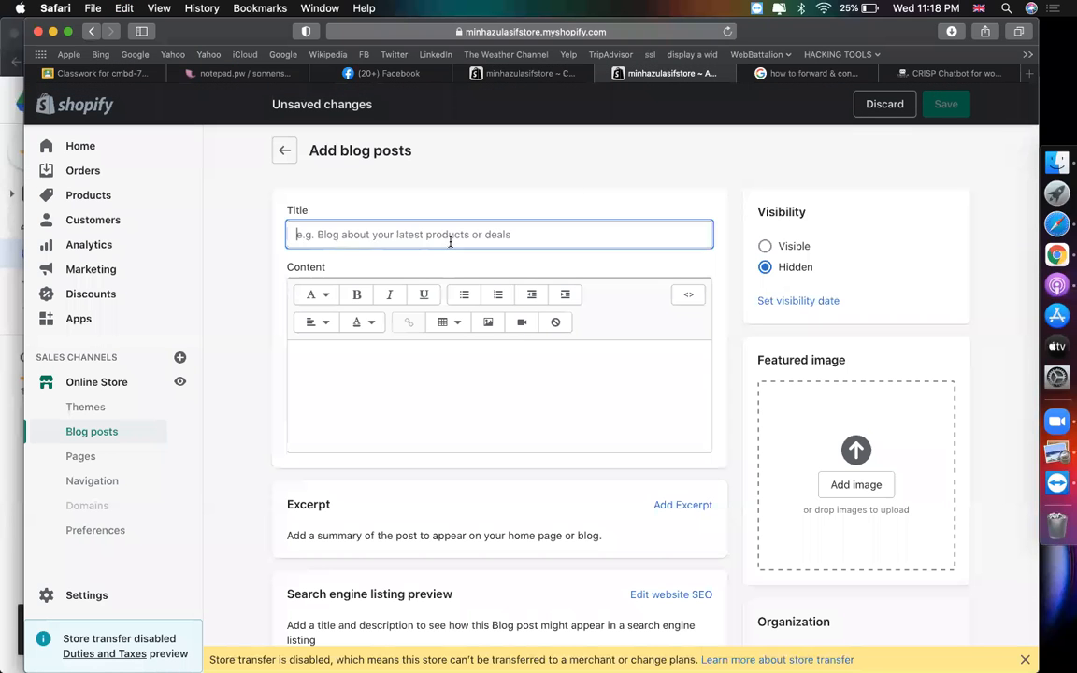
pyautogui.press('super+v')
pyautogui.click(856, 484)
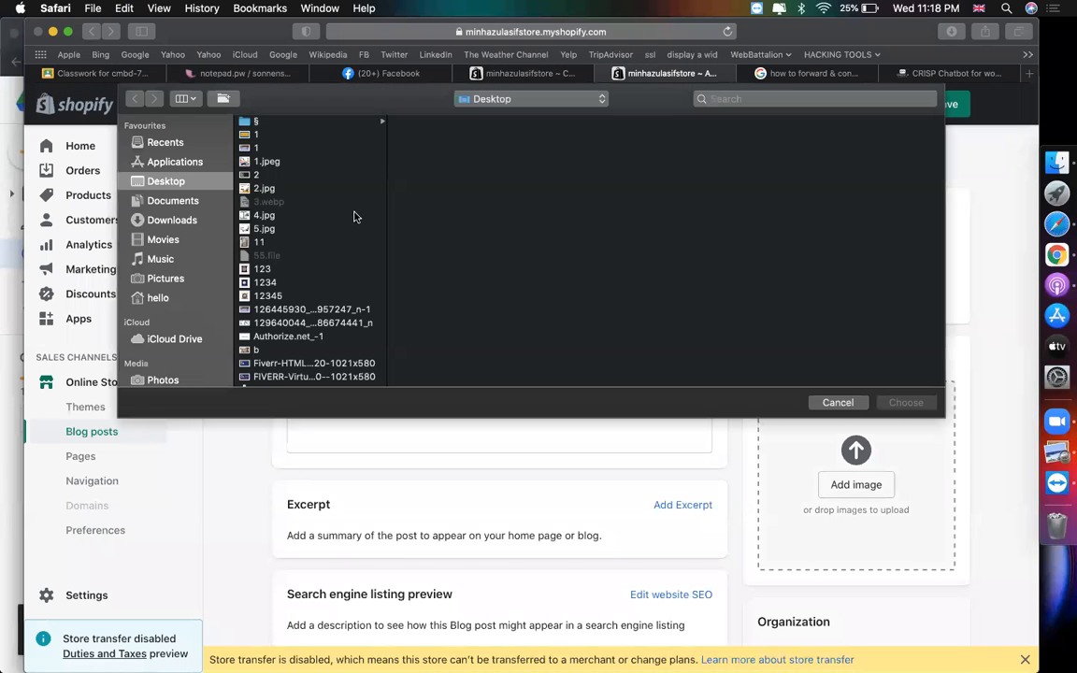
pyautogui.click(252, 148)
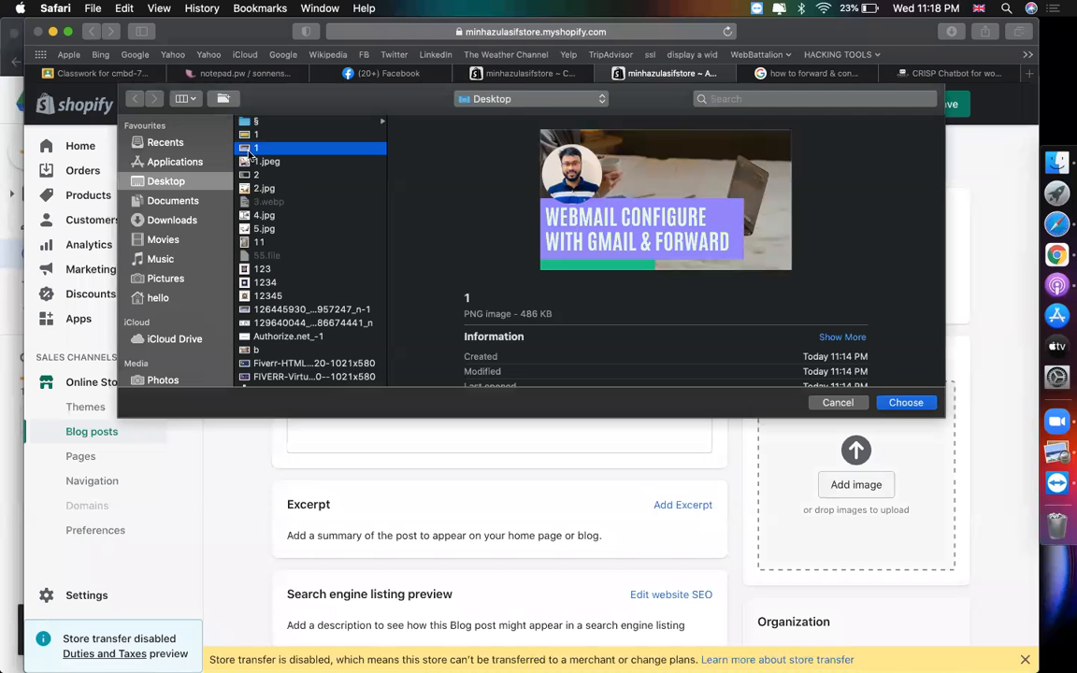
pyautogui.doubleClick(250, 156)
# - Copy the article notes from login to reporting and paste them into the post content
pyautogui.click(519, 369)
pyautogui.click(912, 78)
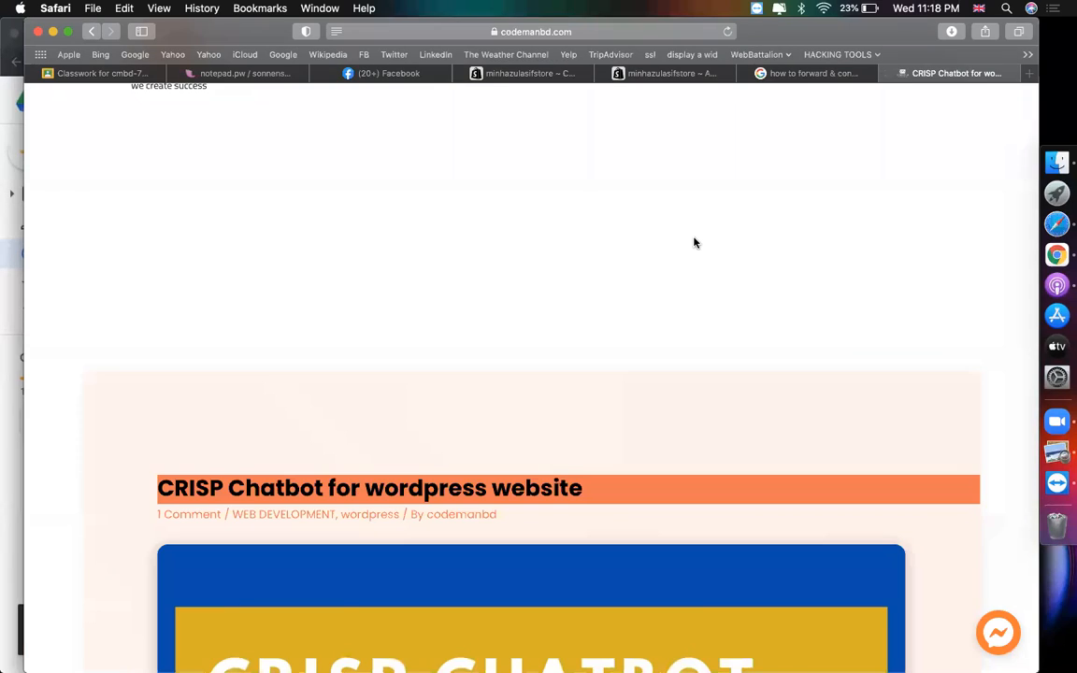
pyautogui.scroll(-15, 694, 243)
pyautogui.moveTo(417, 472); pyautogui.dragTo(149, 219)
pyautogui.press('super+c')
pyautogui.click(657, 74)
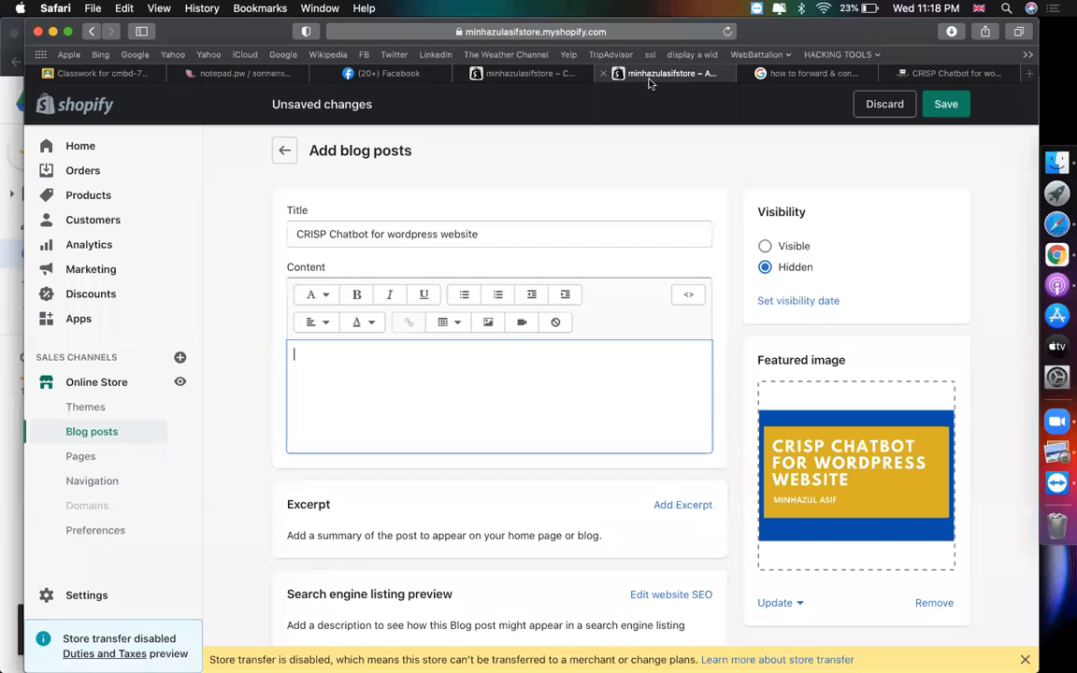
pyautogui.press('super+v')
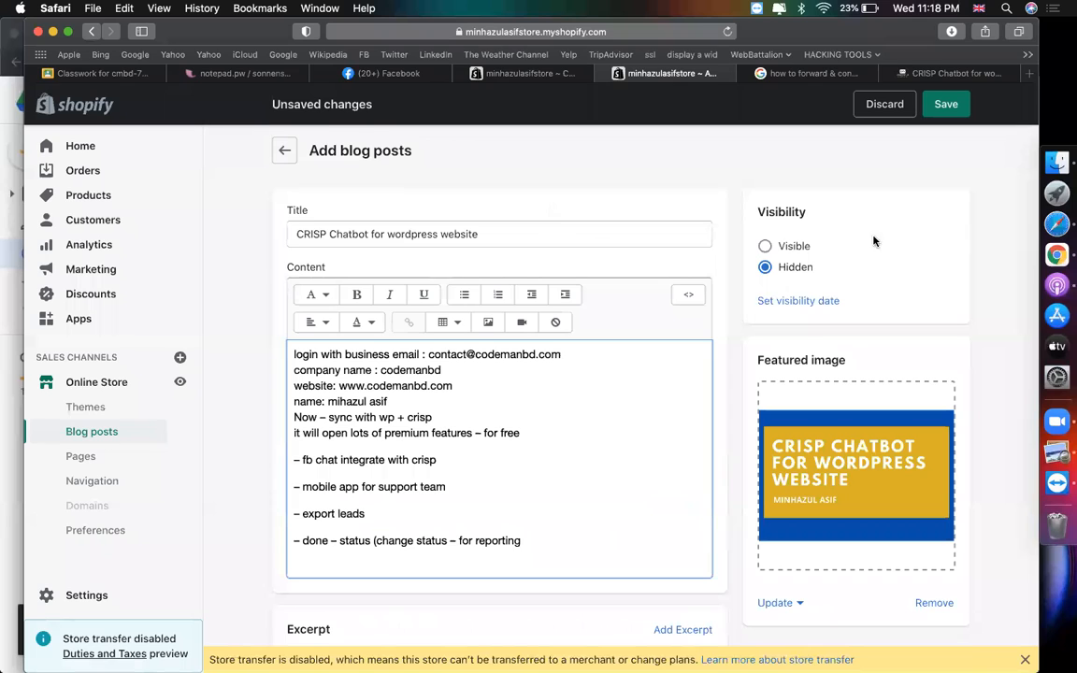
# - Set the blog post's visibility to Visible
pyautogui.click(776, 246)
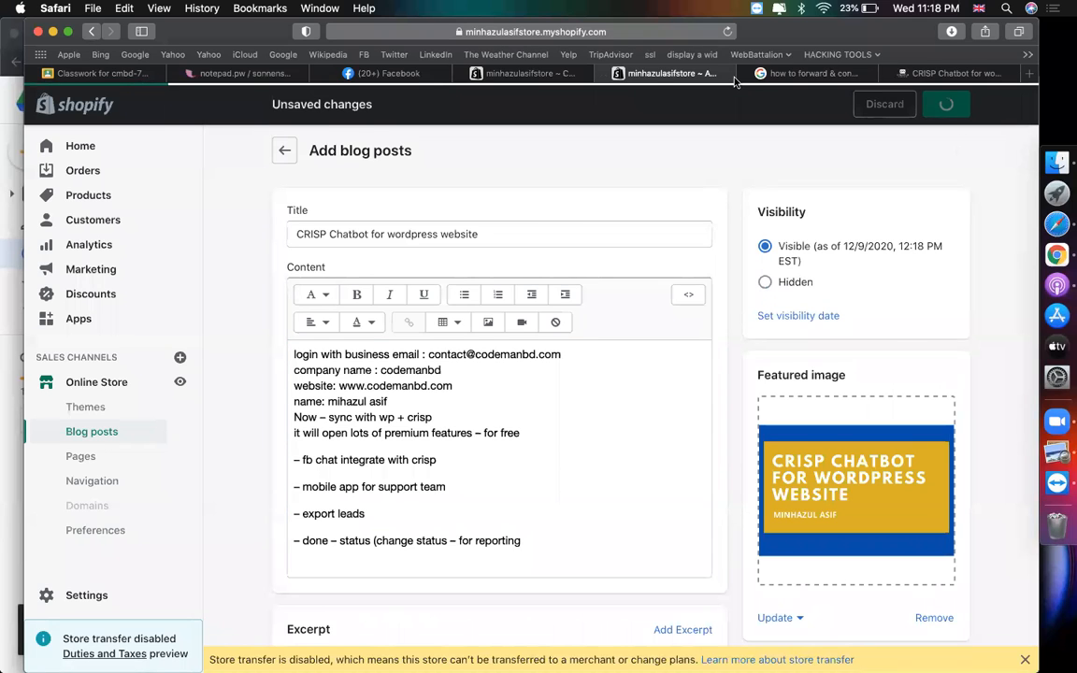
pyautogui.click(813, 73)
pyautogui.click(503, 72)
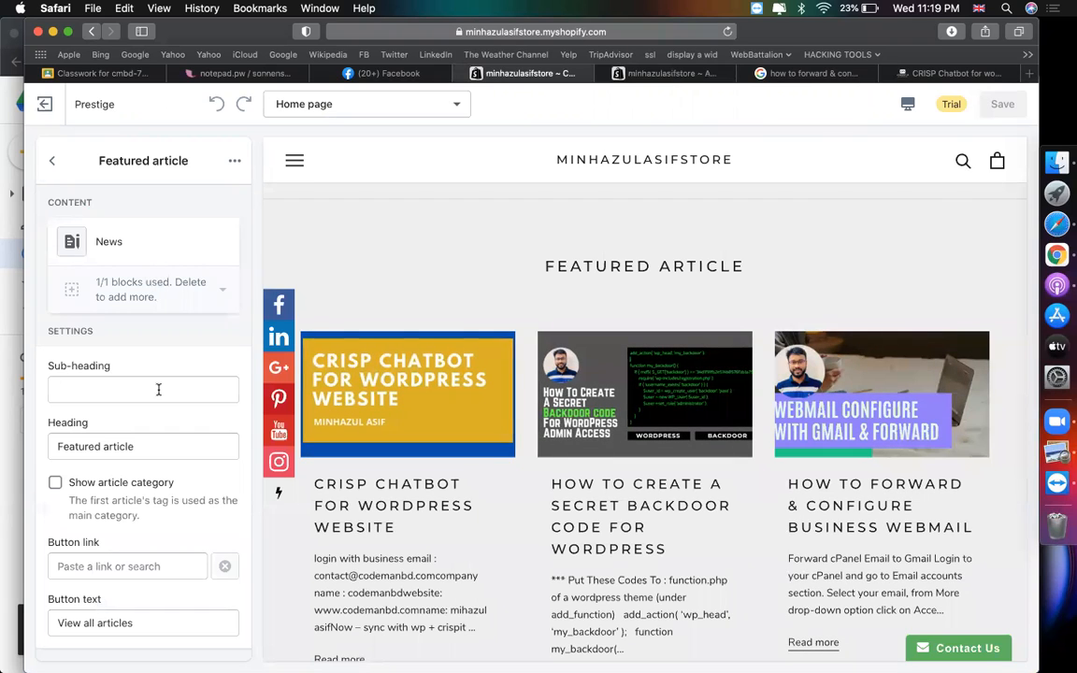
# - Change the Featured article section heading to 'Our Blogs'
pyautogui.moveTo(529, 268); pyautogui.dragTo(765, 267)
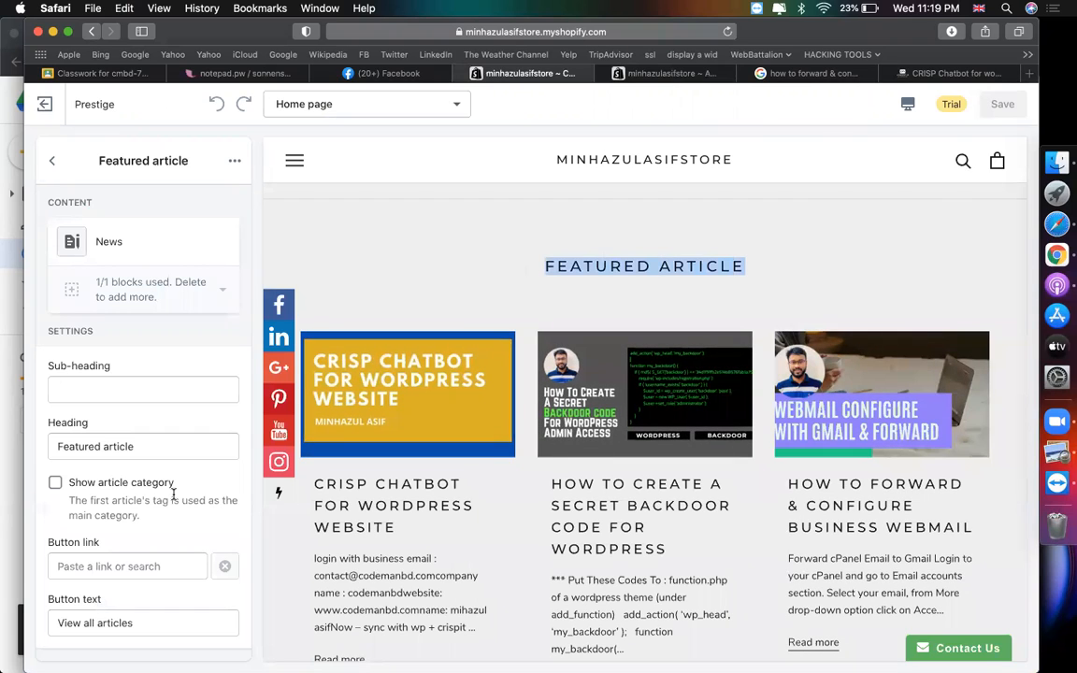
pyautogui.click(137, 442)
pyautogui.write('O')
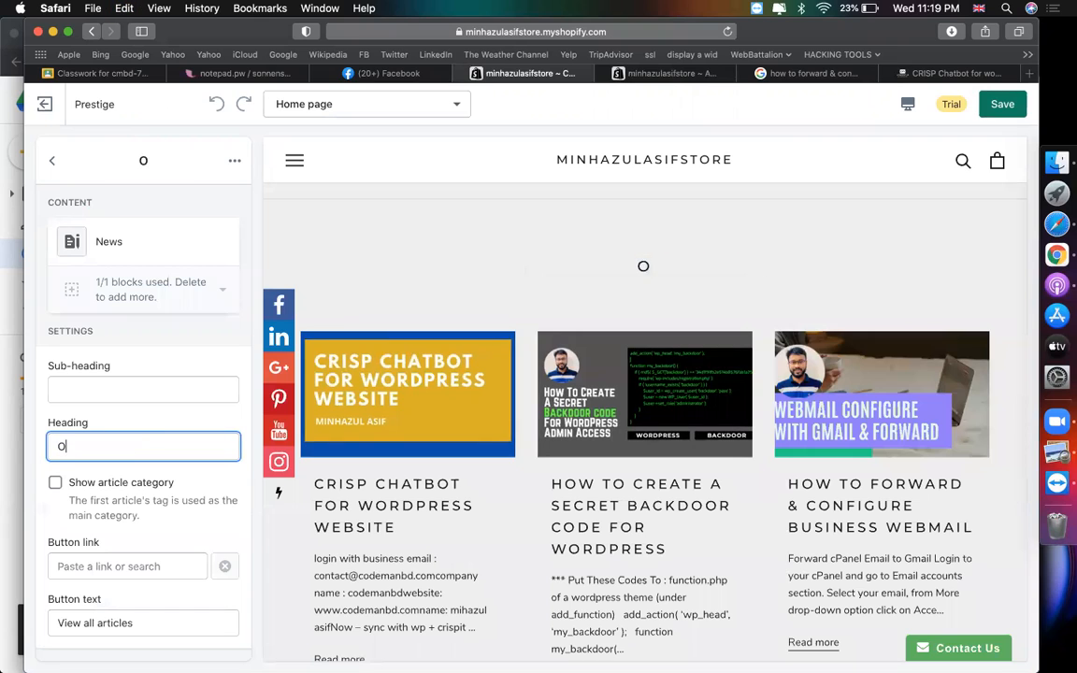
pyautogui.write('ur Blogs')
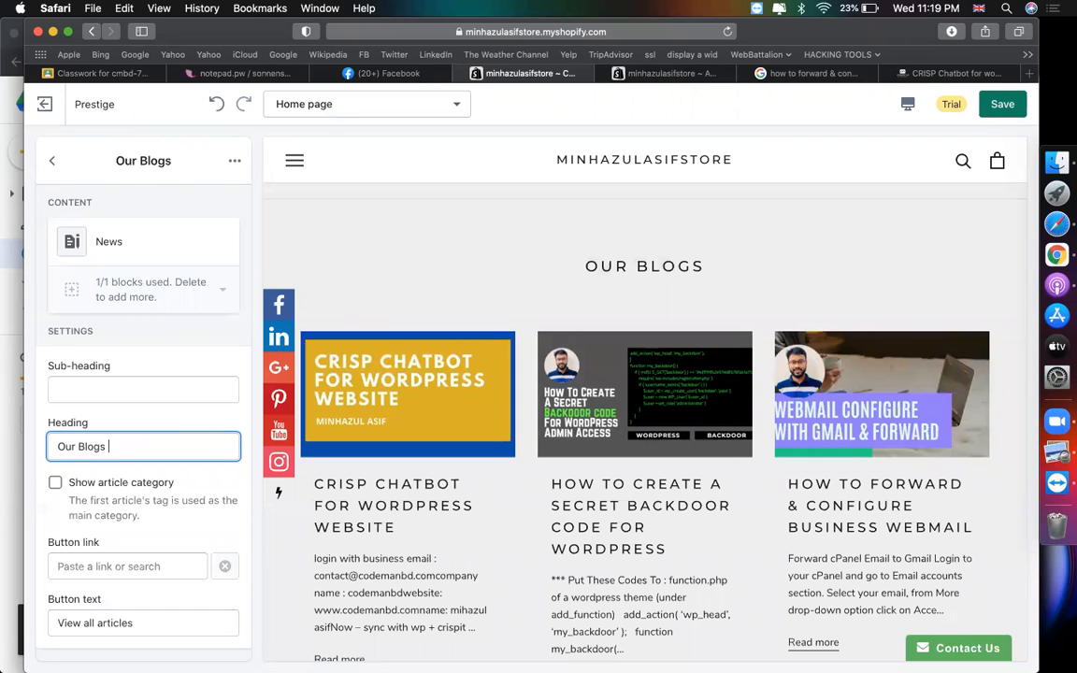
pyautogui.scroll(-5, 650, 451)
pyautogui.scroll(-2, 723, 508)
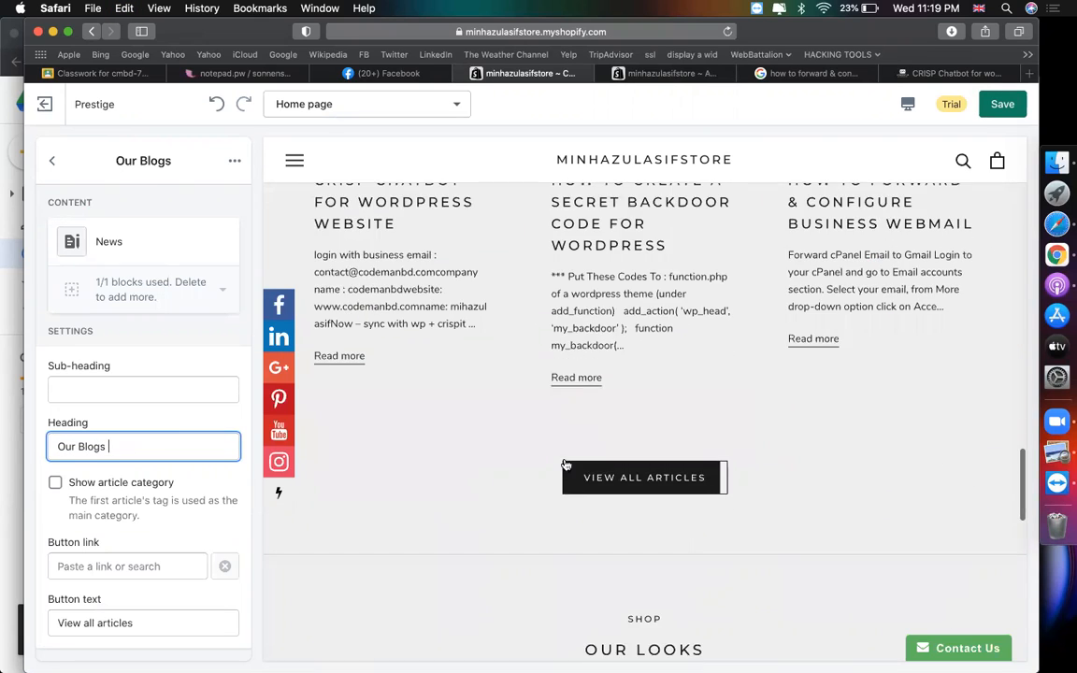
# - Set the View all articles button link to Blogs > News and open it in a new tab
pyautogui.rightClick(698, 476)
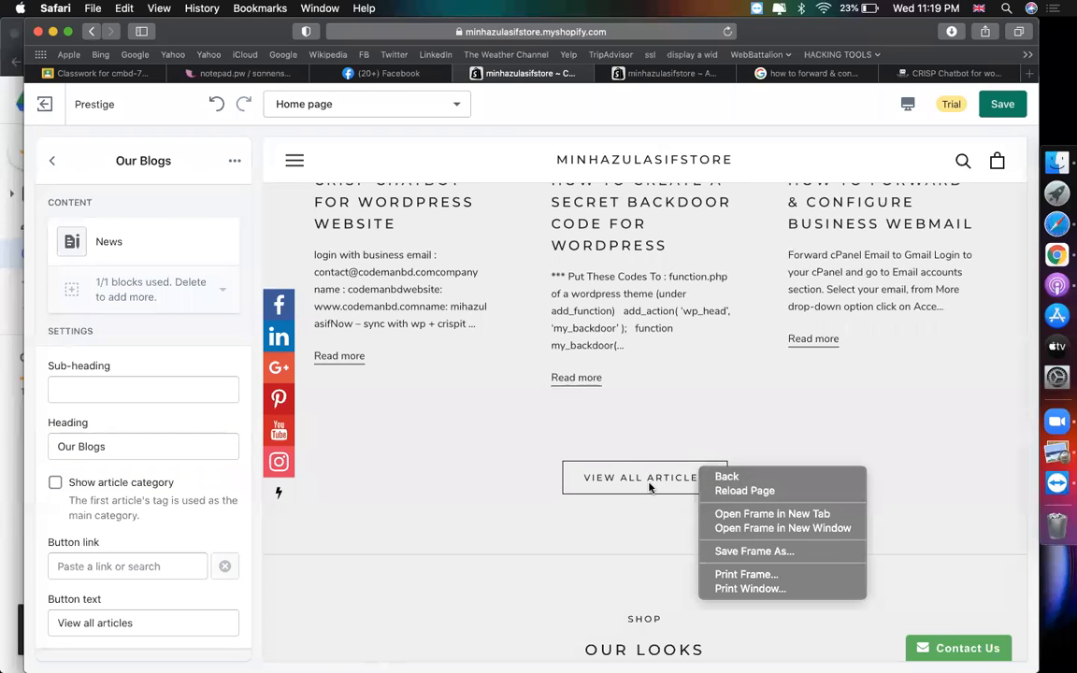
pyautogui.rightClick(650, 485)
pyautogui.click(529, 483)
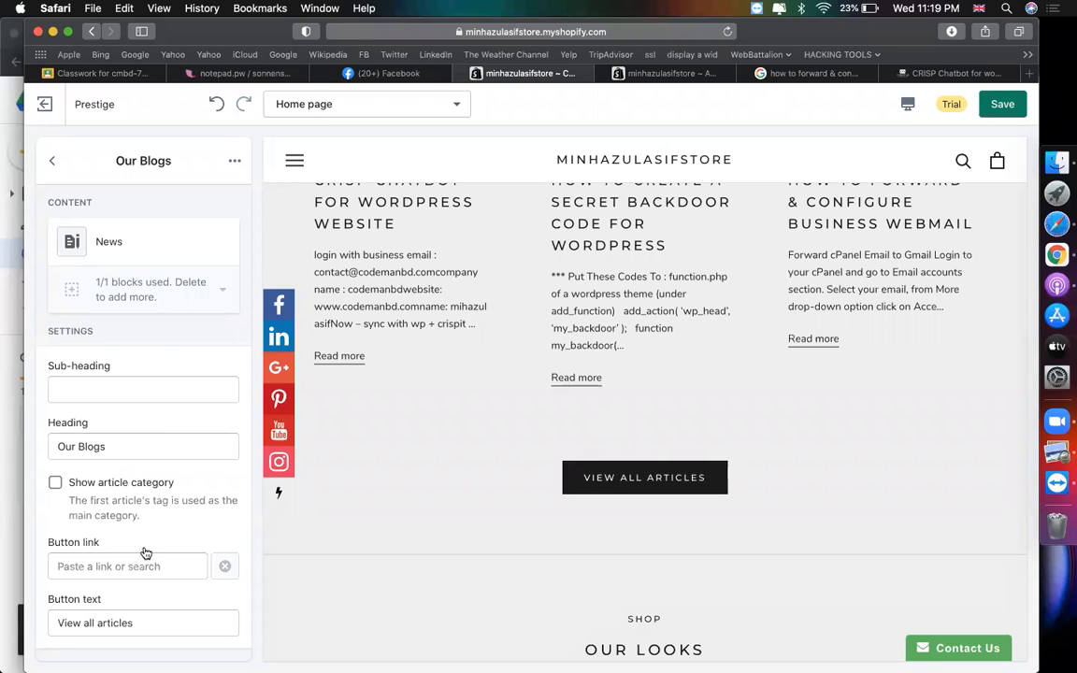
pyautogui.click(106, 566)
pyautogui.click(94, 465)
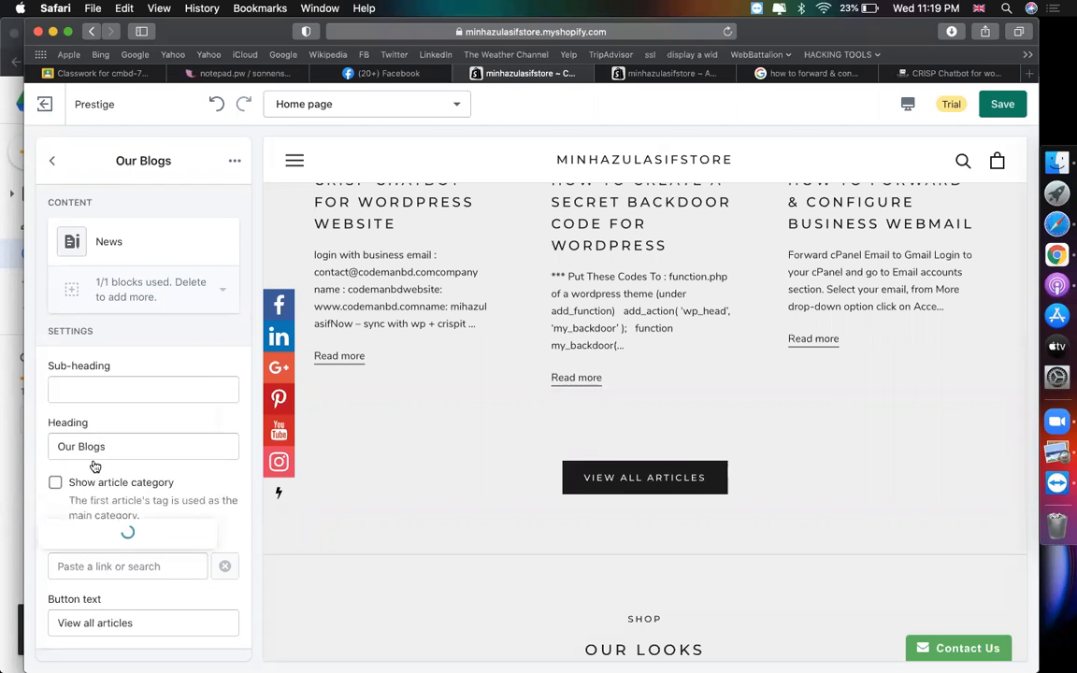
pyautogui.click(79, 538)
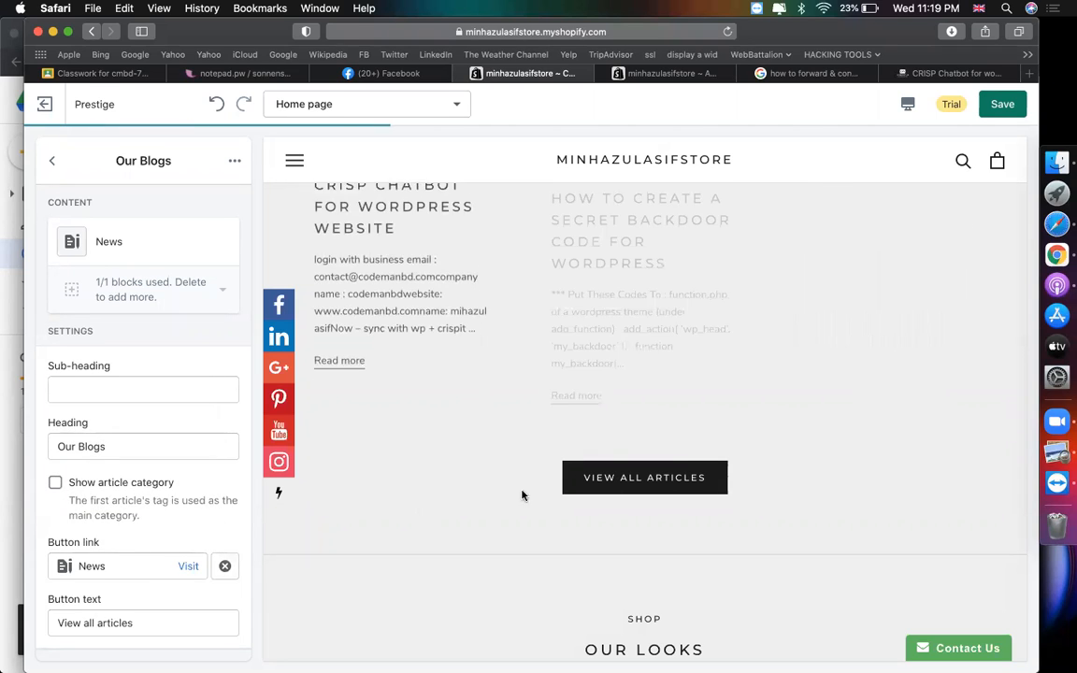
pyautogui.rightClick(619, 480)
pyautogui.click(657, 488)
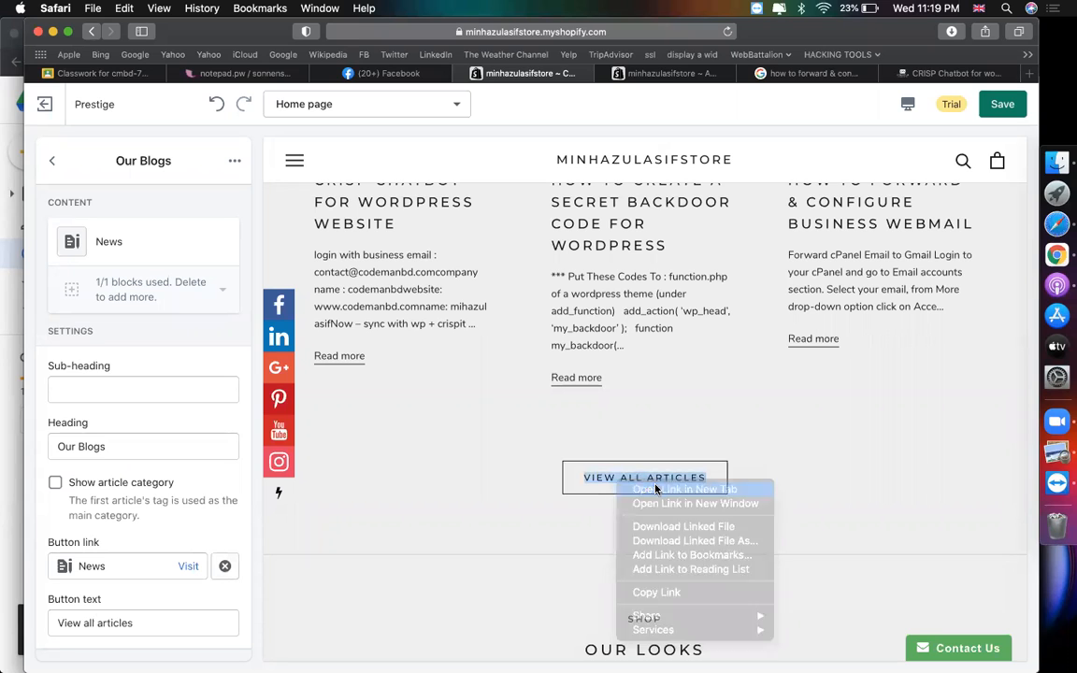
# - Switch to the News blog tab and scroll through the listed posts
pyautogui.click(605, 77)
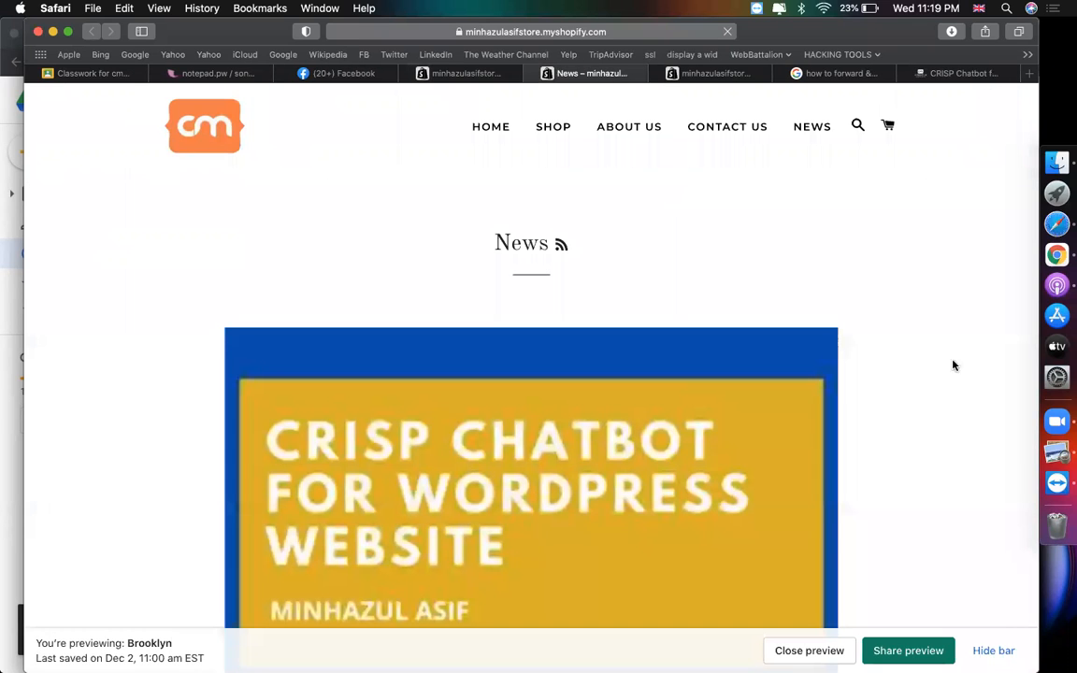
pyautogui.scroll(-10, 969, 374)
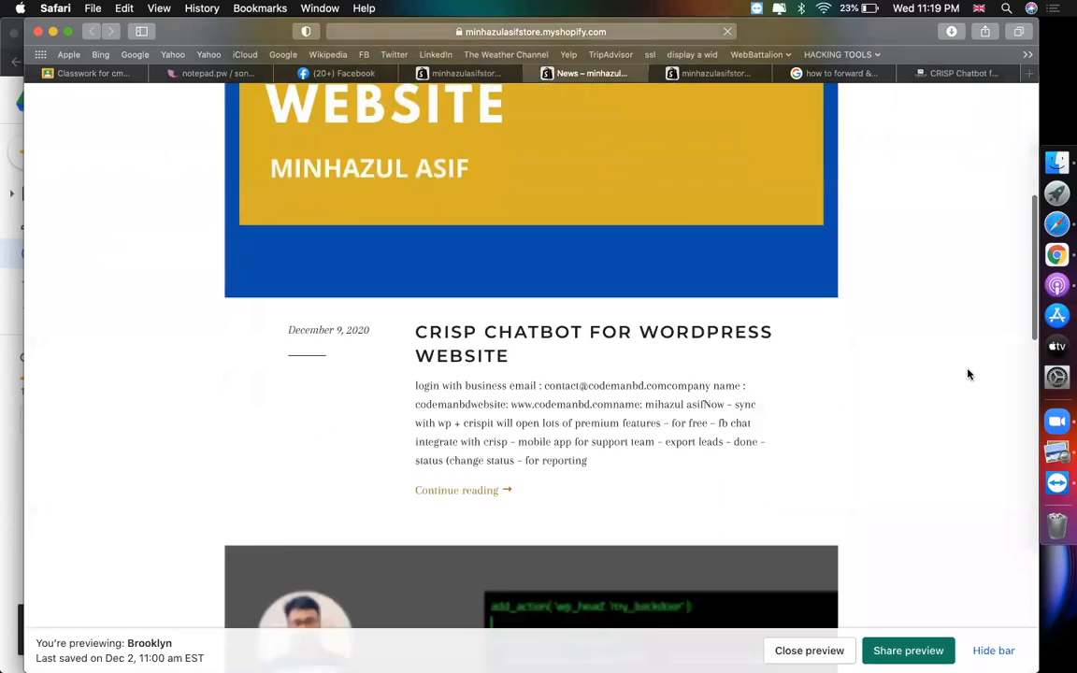
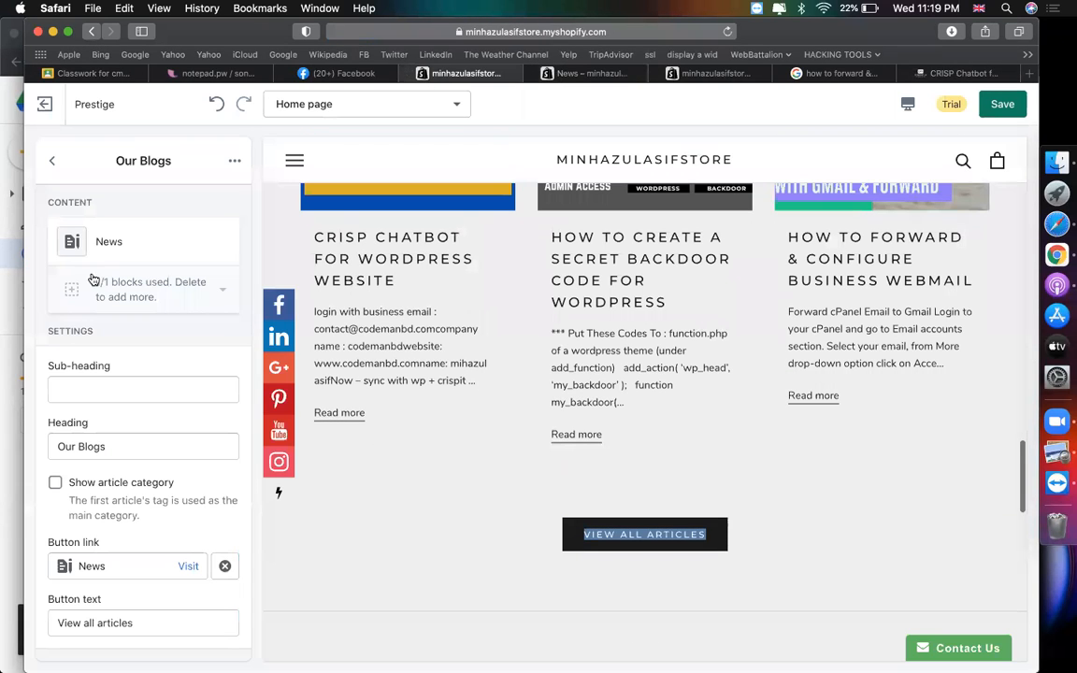
# - Return to the home page sections, preview the looks carousel, and open Our looks settings
pyautogui.click(52, 163)
pyautogui.scroll(-5, 161, 463)
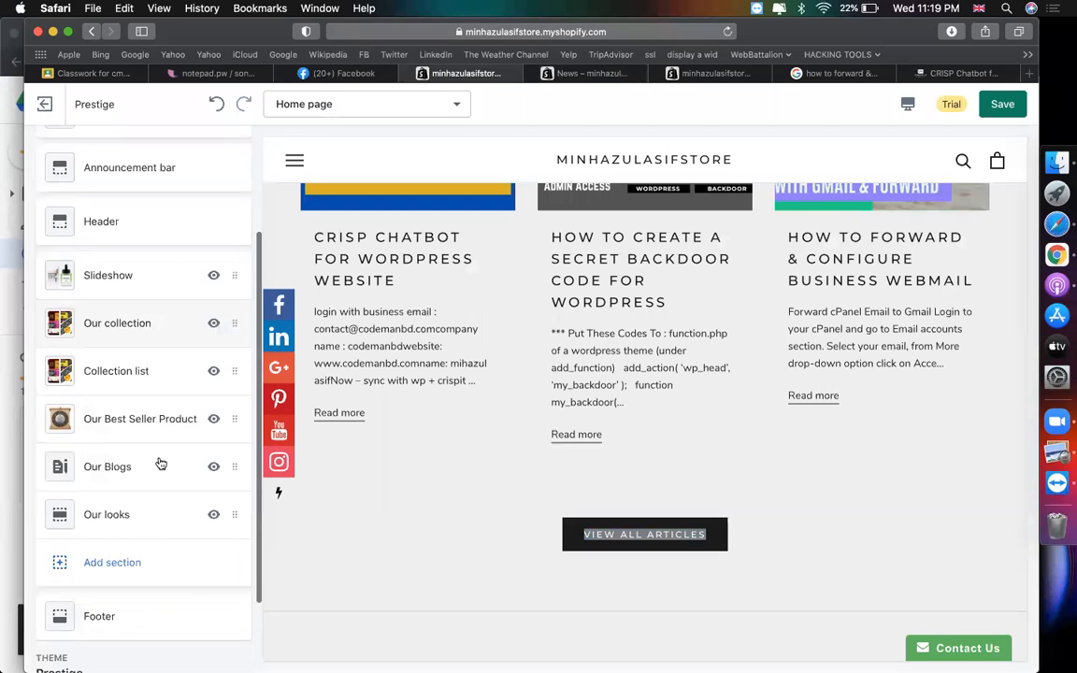
pyautogui.scroll(-4, 471, 414)
pyautogui.scroll(-5, 470, 414)
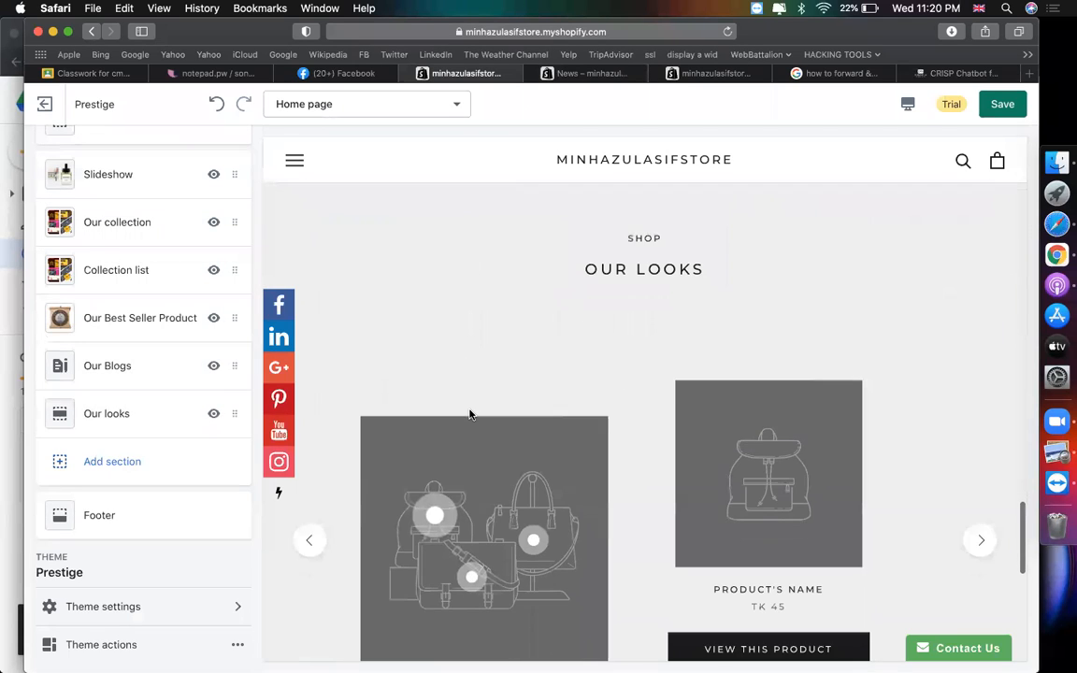
pyautogui.scroll(-5, 733, 354)
pyautogui.scroll(3, 733, 354)
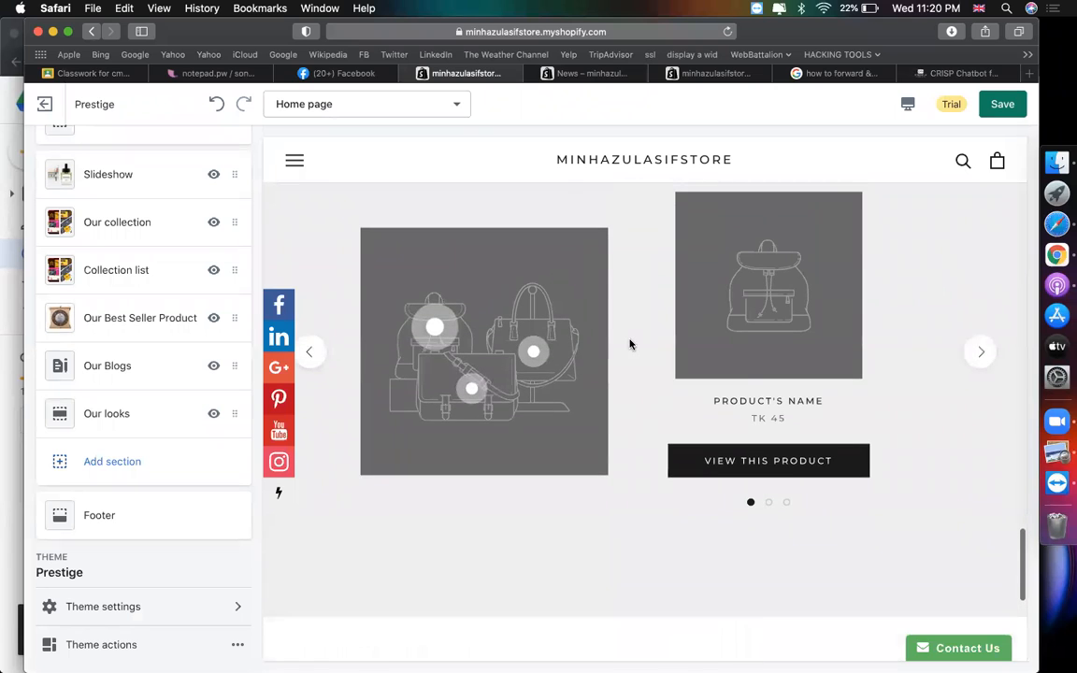
pyautogui.click(769, 587)
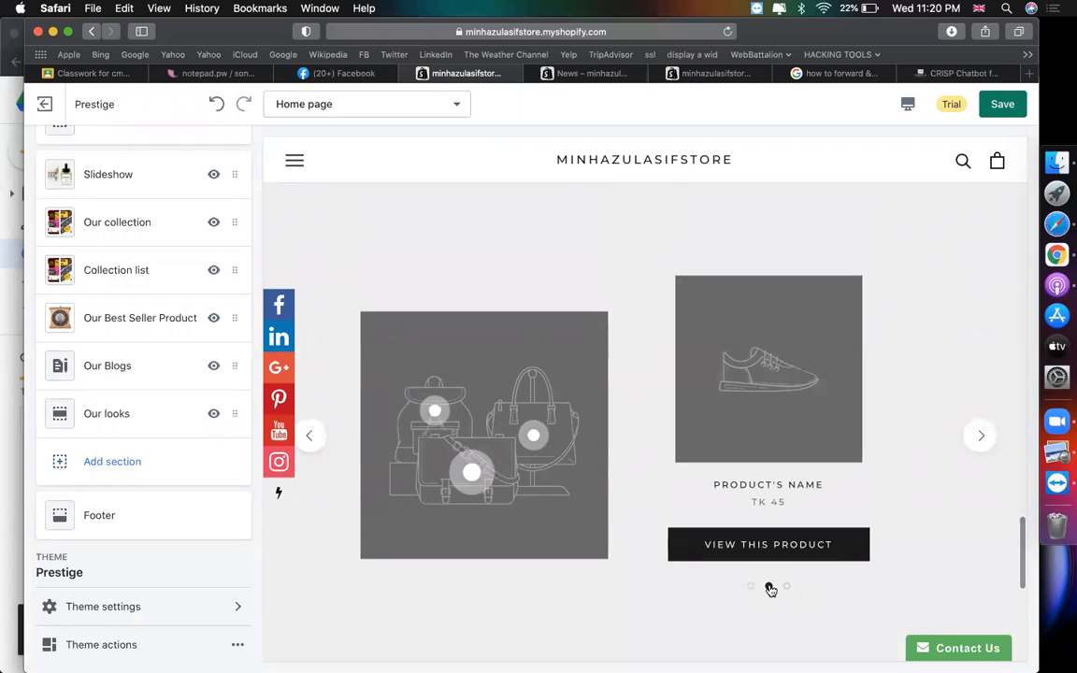
pyautogui.click(786, 587)
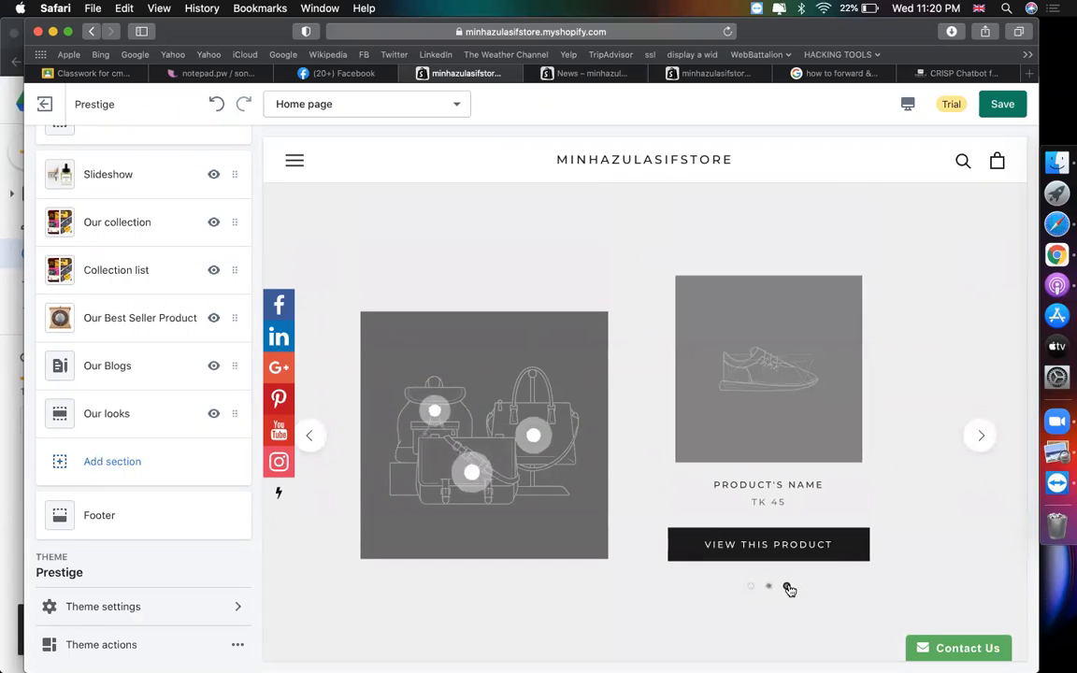
pyautogui.click(106, 413)
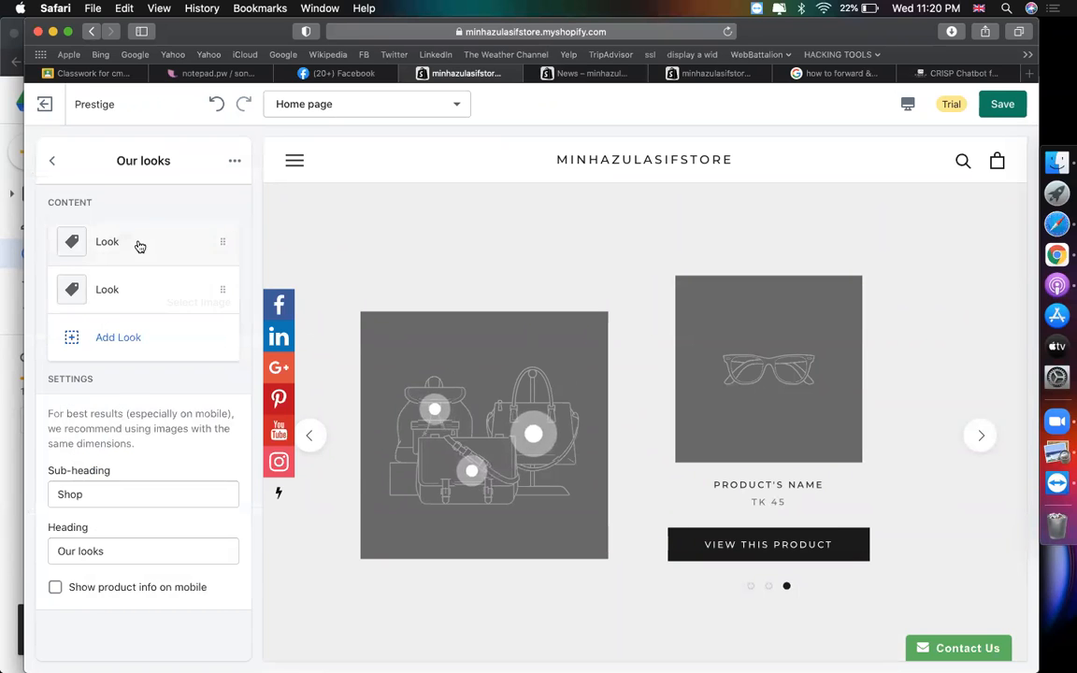
# - Set the first look's featured product to Cosmic Glow Oil
pyautogui.click(138, 244)
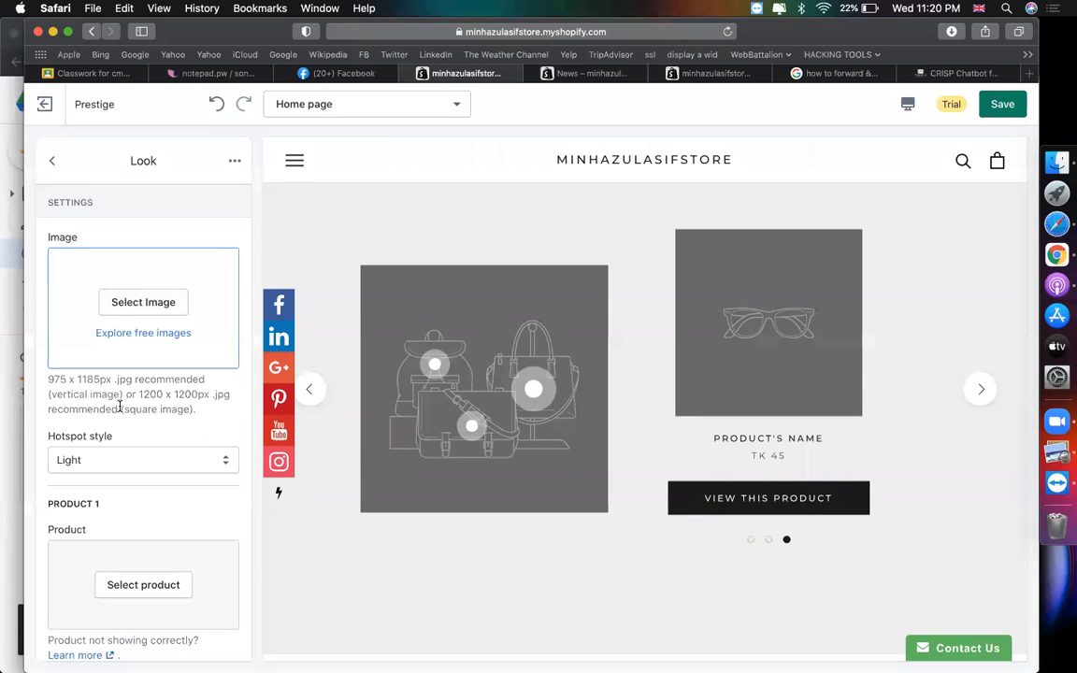
pyautogui.scroll(-3, 123, 430)
pyautogui.click(139, 437)
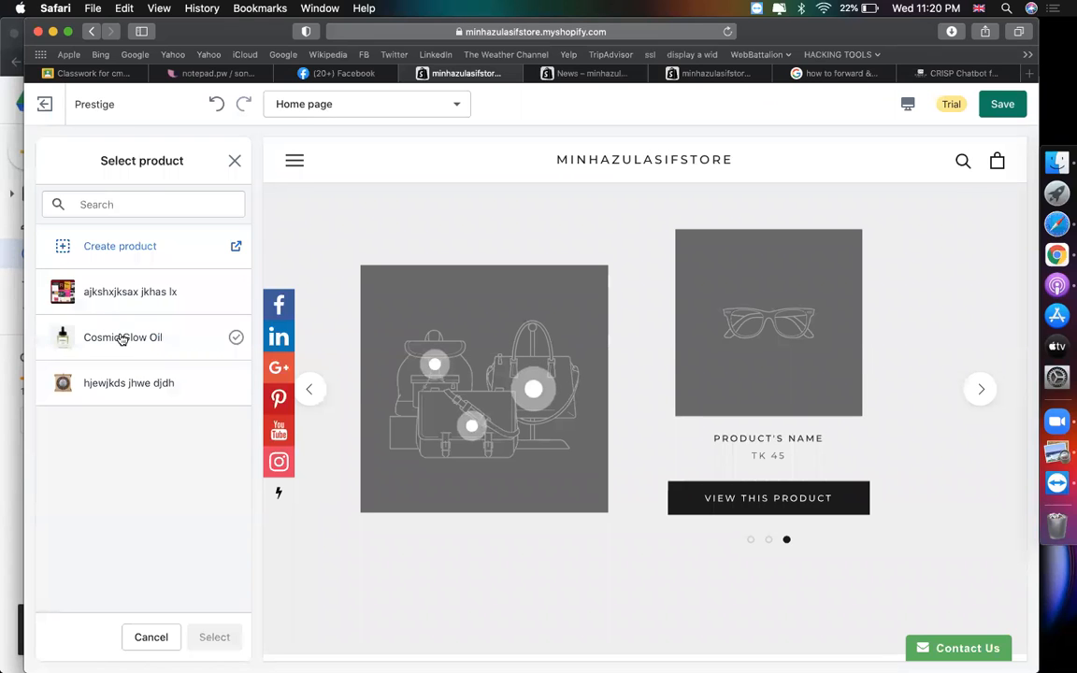
pyautogui.click(121, 339)
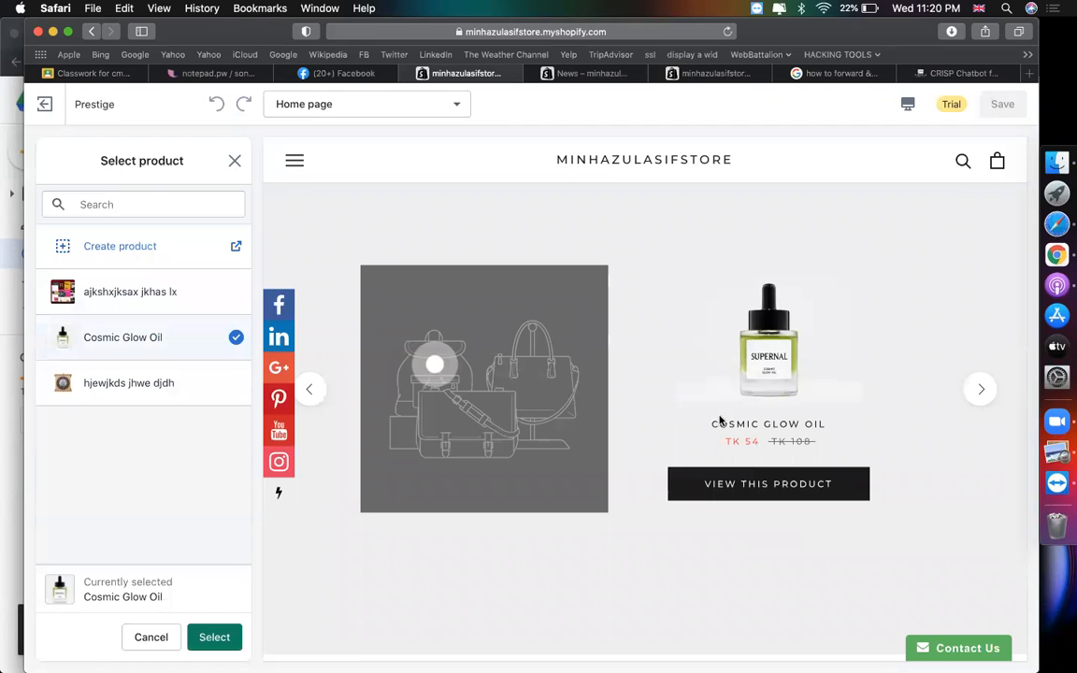
pyautogui.click(206, 636)
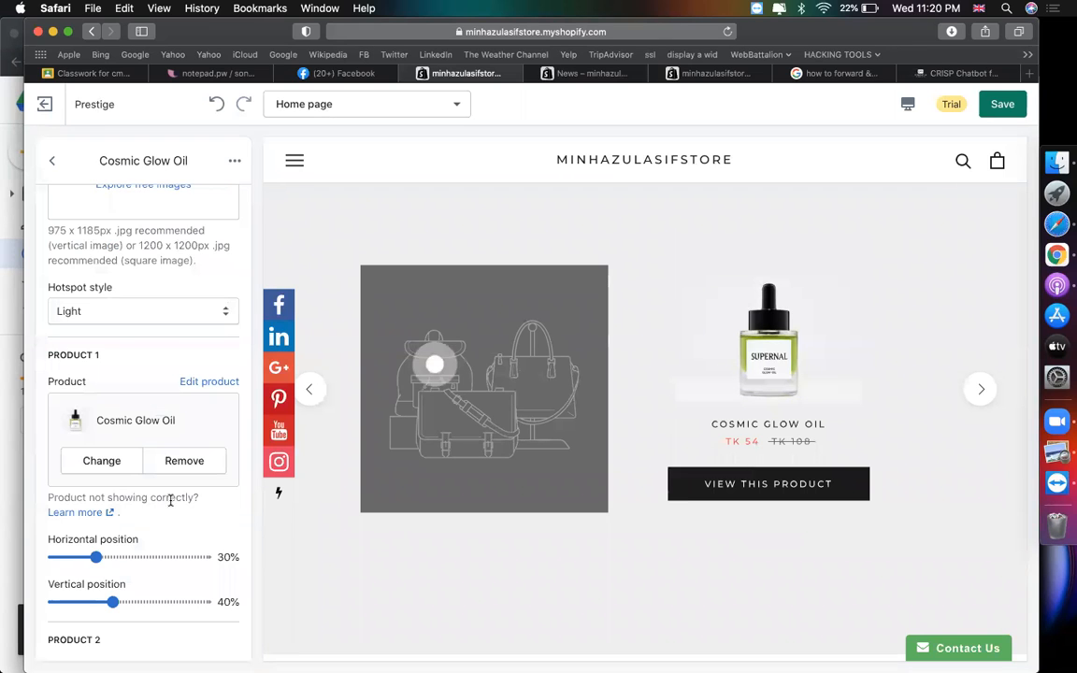
pyautogui.scroll(4, 173, 407)
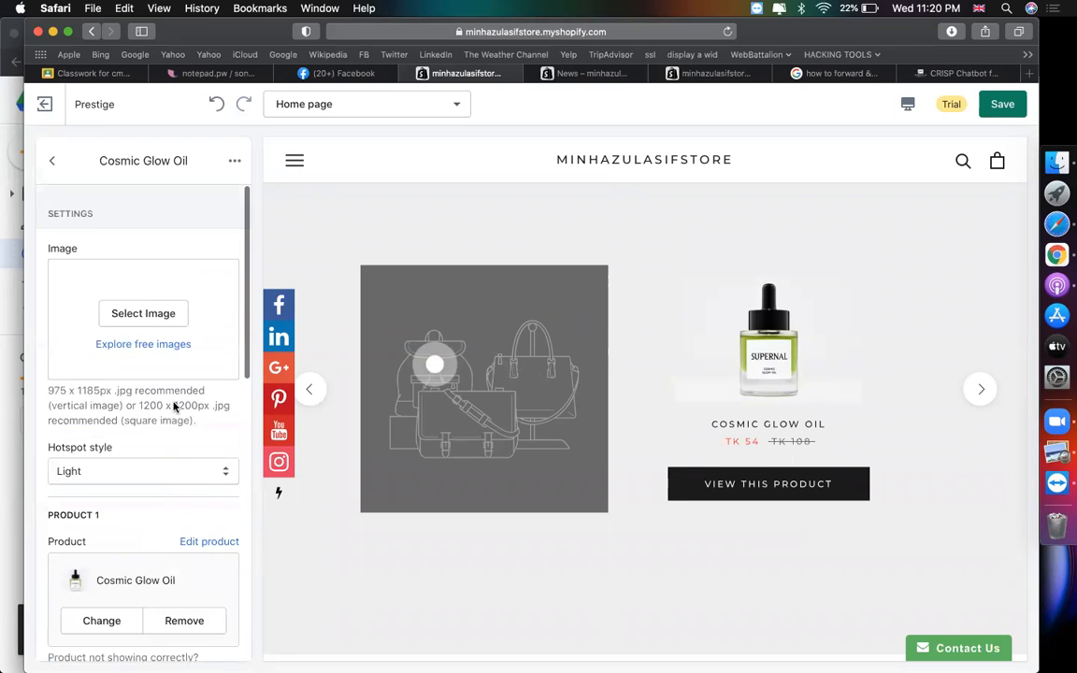
pyautogui.click(52, 161)
pyautogui.click(150, 301)
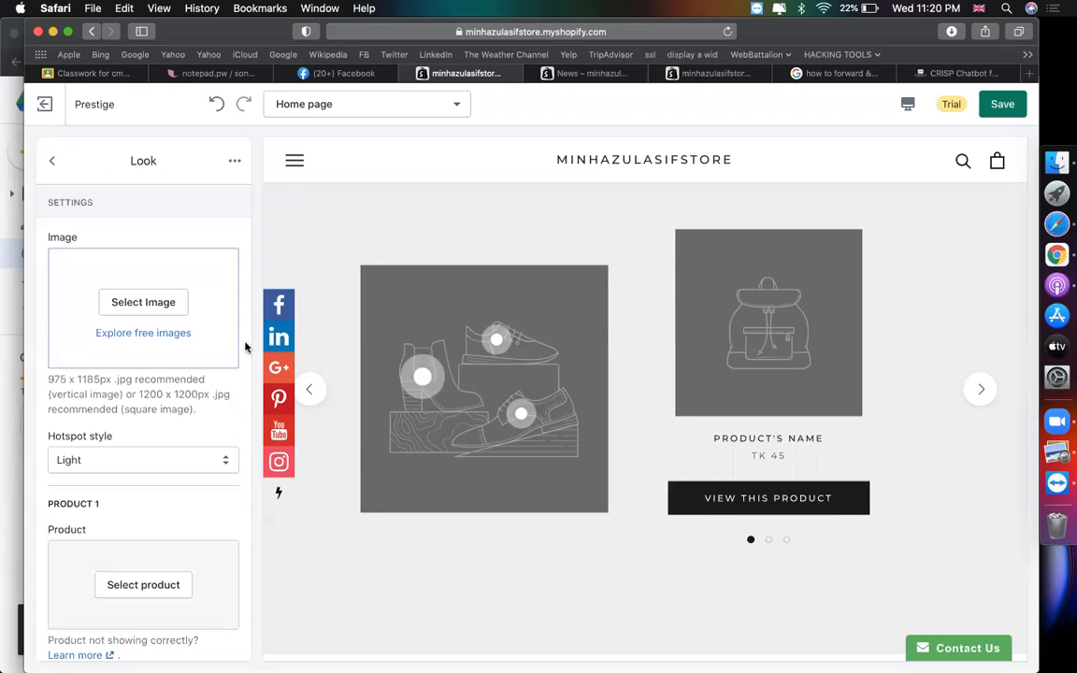
pyautogui.click(52, 161)
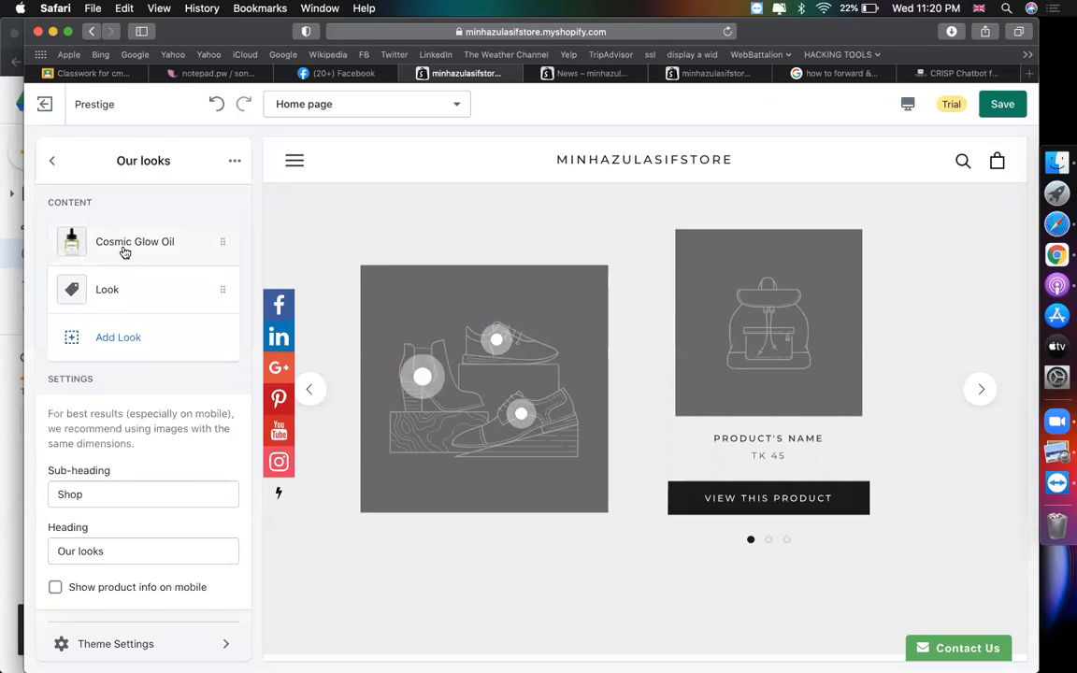
# - Give the Cosmic Glow Oil look the patterned Supernal bottles image
pyautogui.click(125, 244)
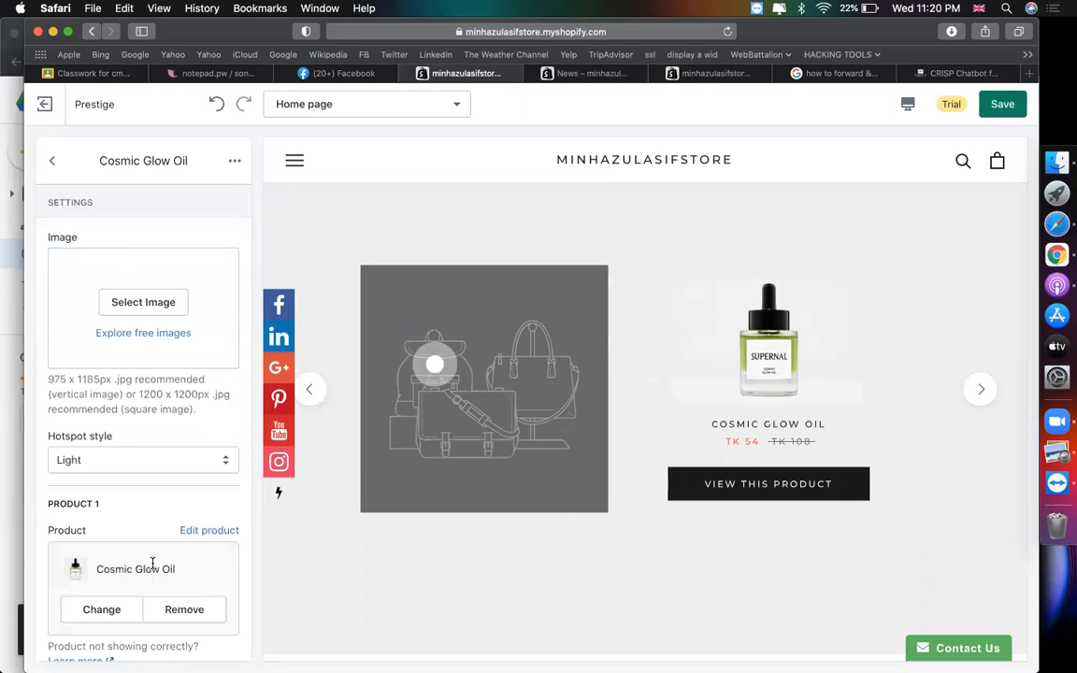
pyautogui.scroll(-3, 152, 563)
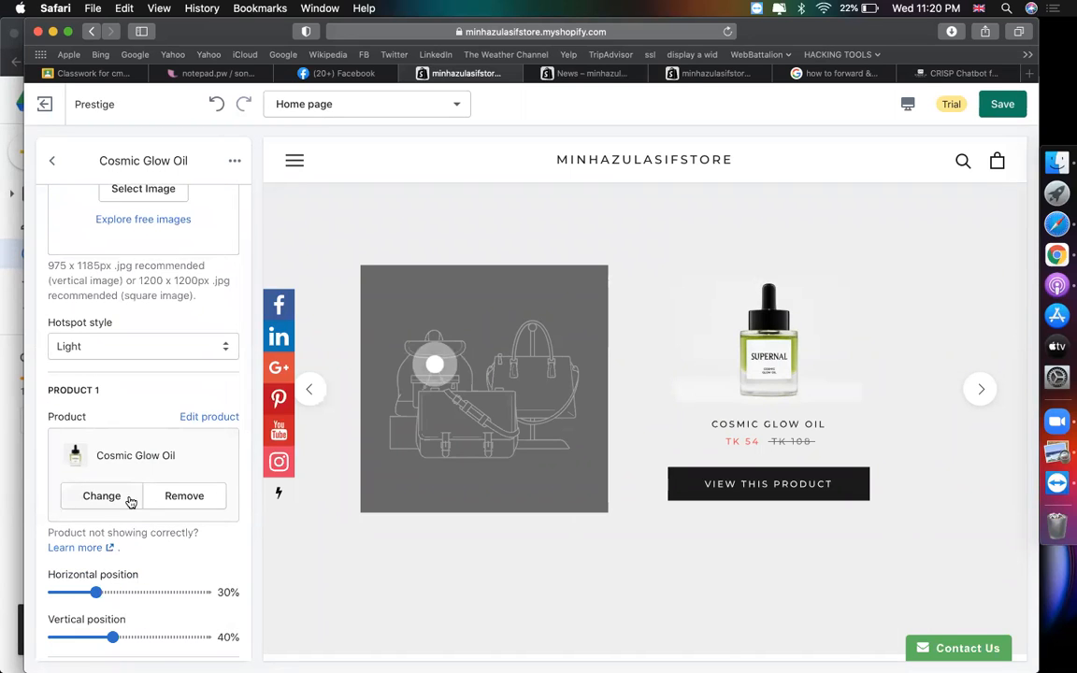
pyautogui.scroll(3, 131, 501)
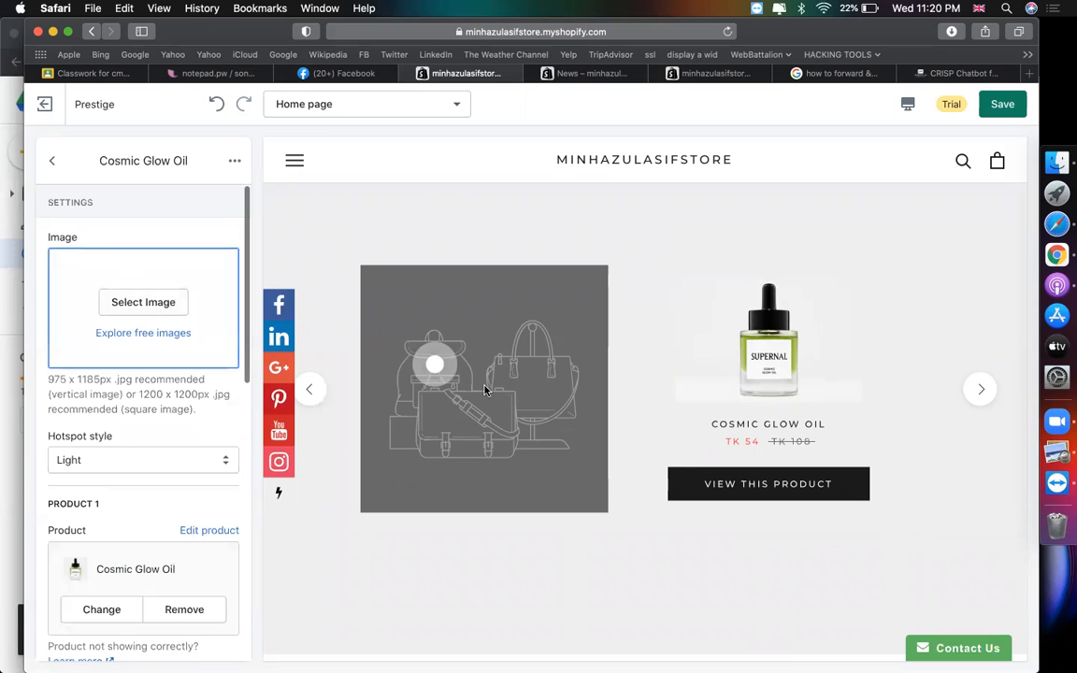
pyautogui.click(143, 302)
pyautogui.click(117, 480)
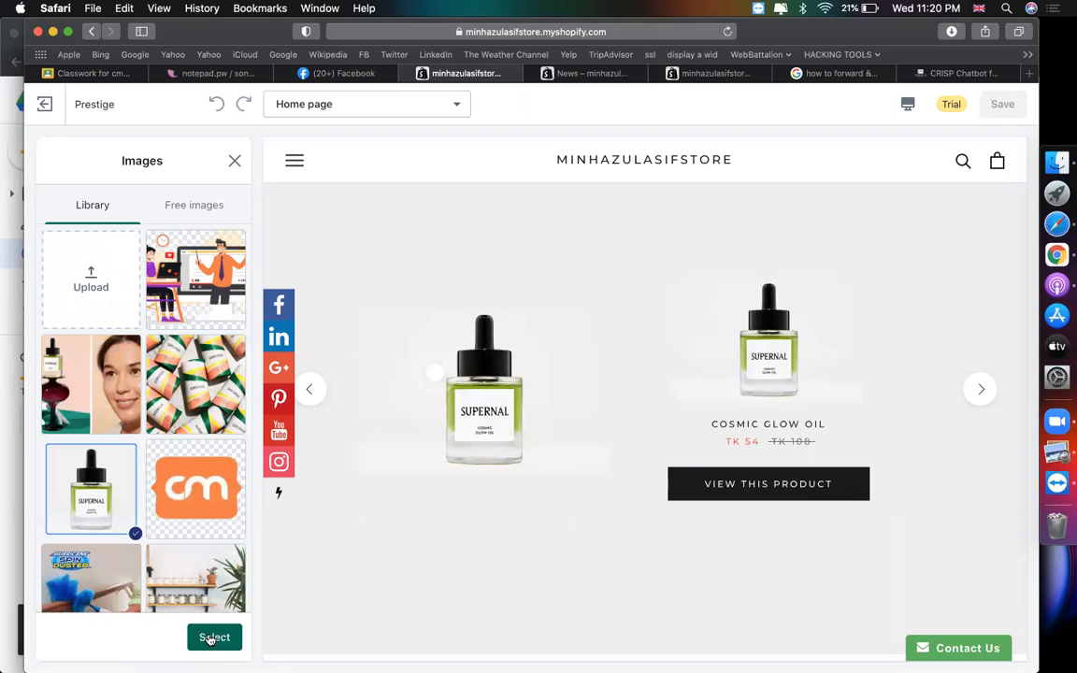
pyautogui.scroll(-2, 185, 510)
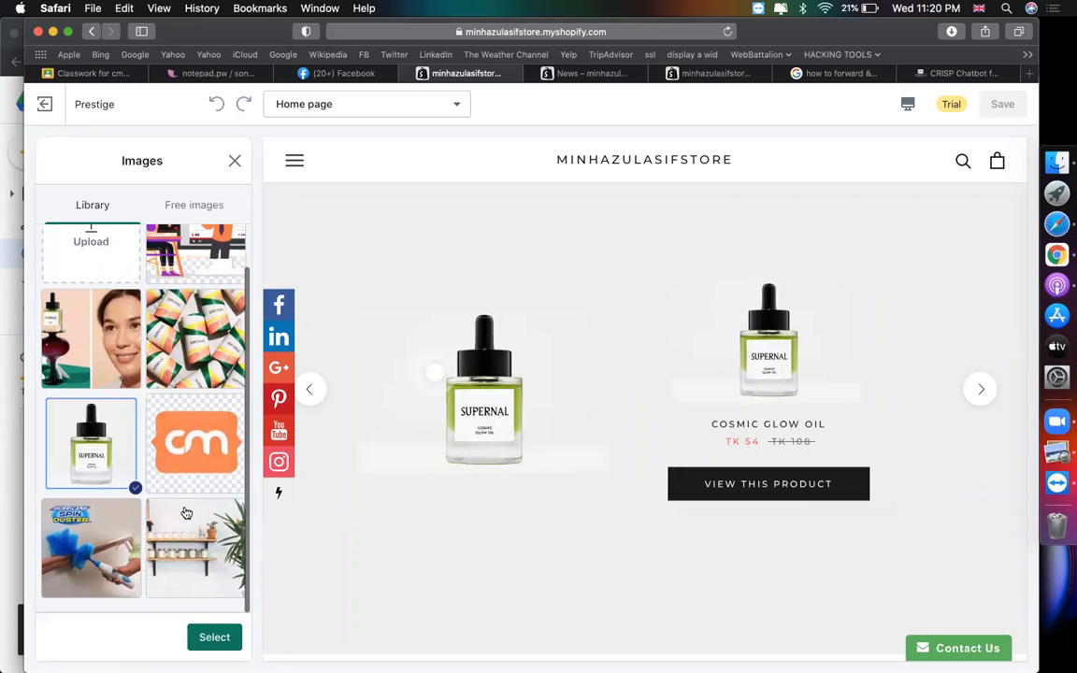
pyautogui.click(75, 357)
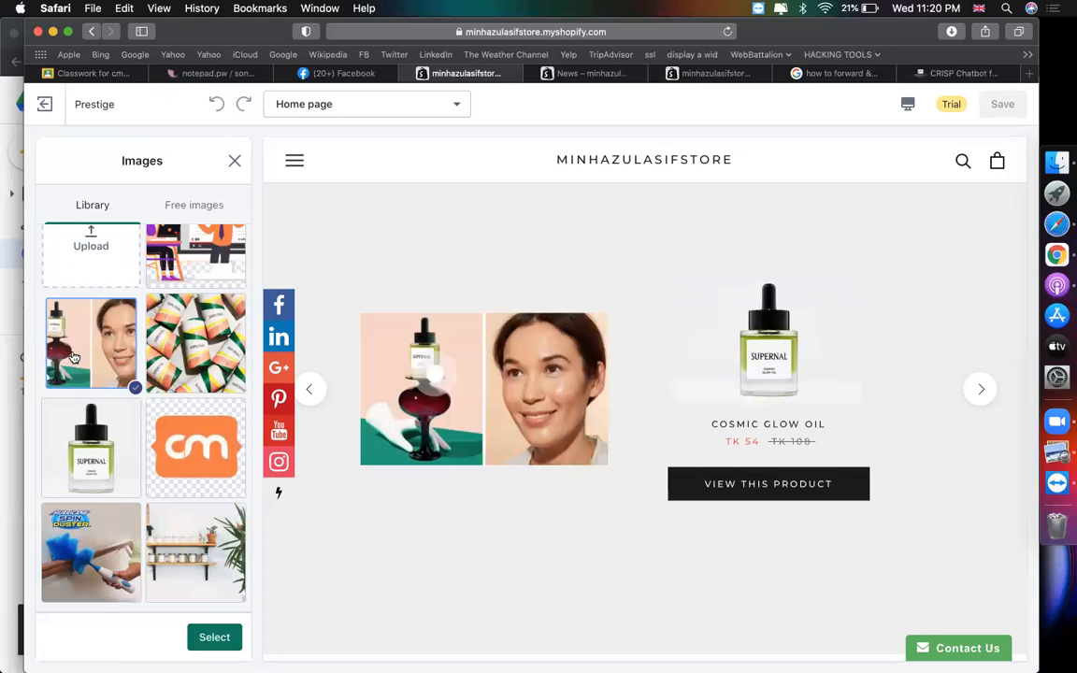
pyautogui.click(189, 345)
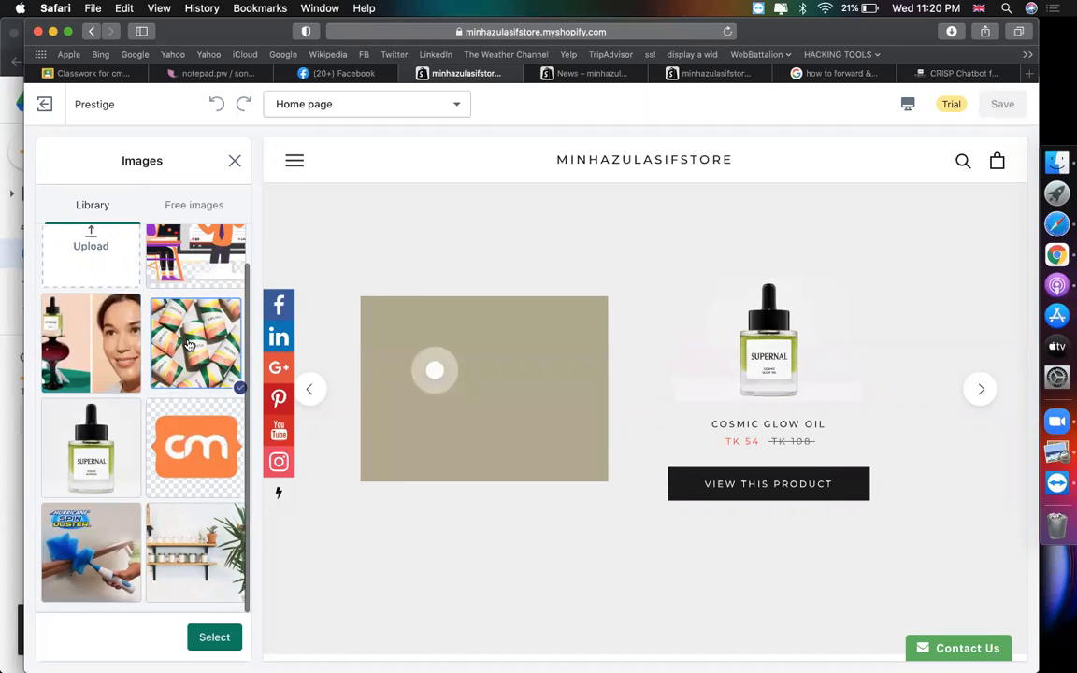
pyautogui.click(214, 637)
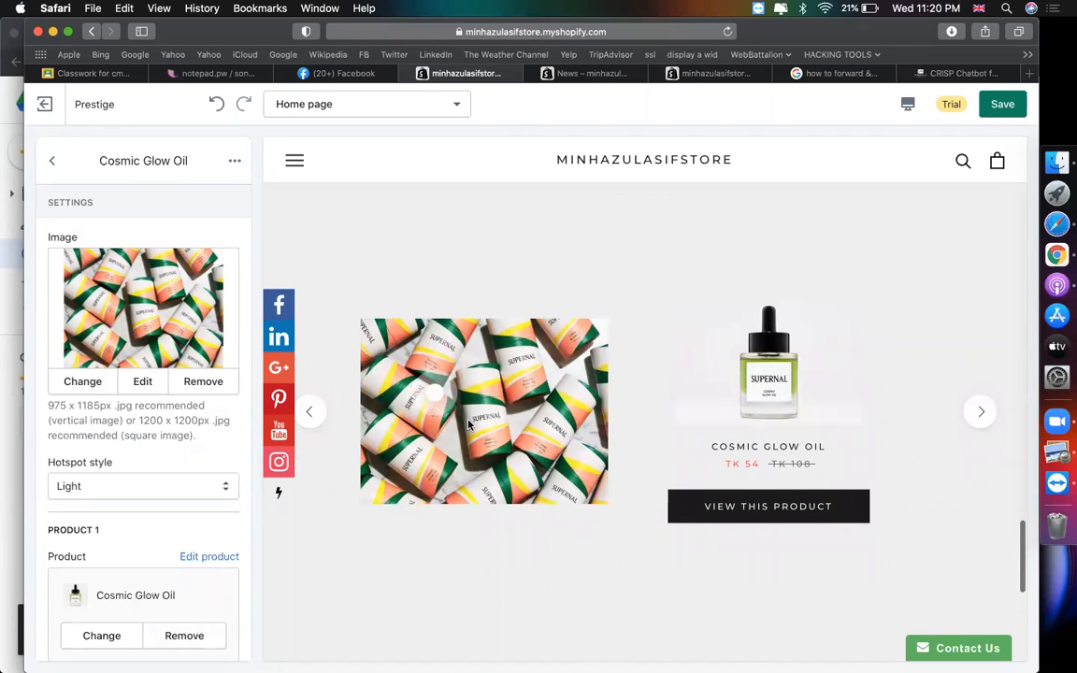
pyautogui.click(980, 412)
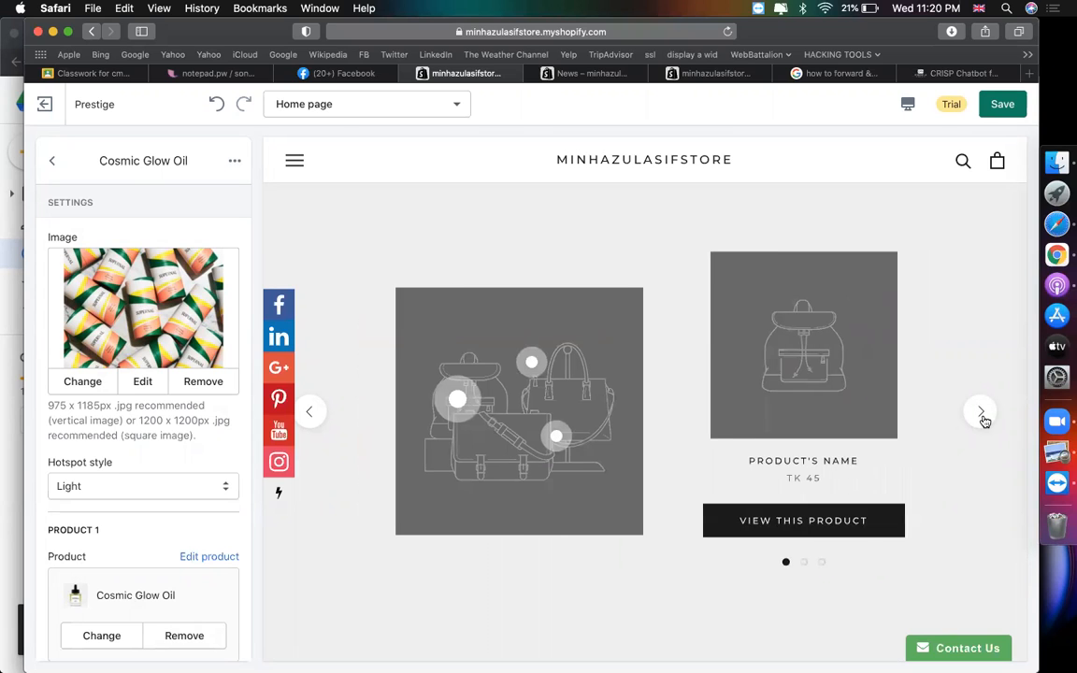
# - Set the second look's product to hjewjkds jhwe djdh
pyautogui.click(49, 165)
pyautogui.click(137, 301)
pyautogui.click(146, 304)
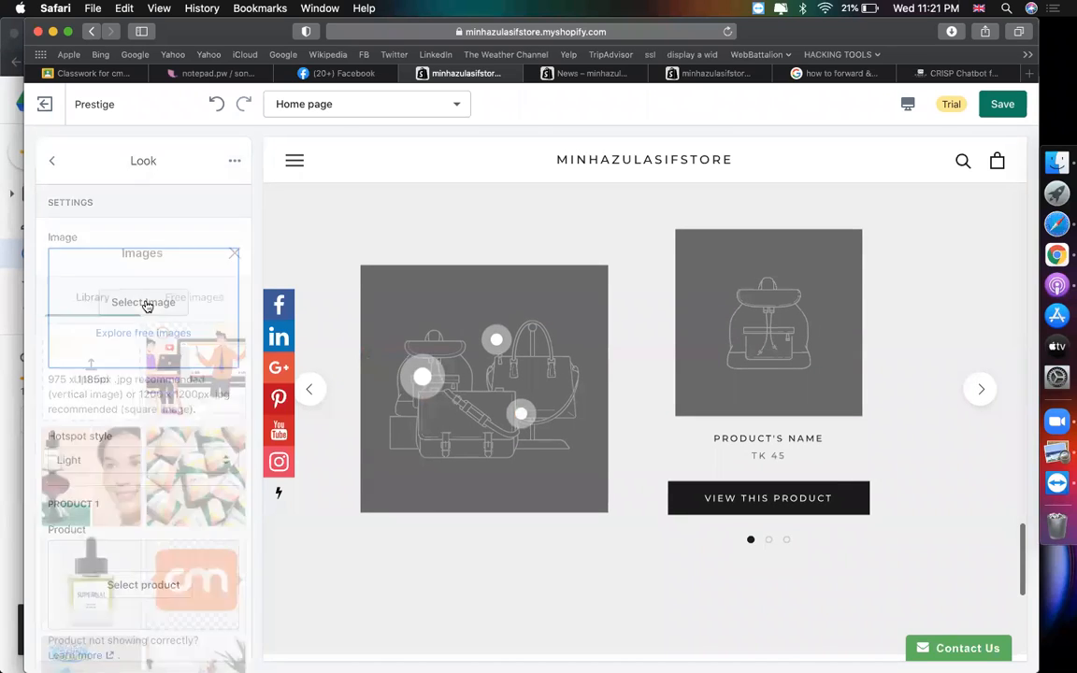
pyautogui.click(234, 161)
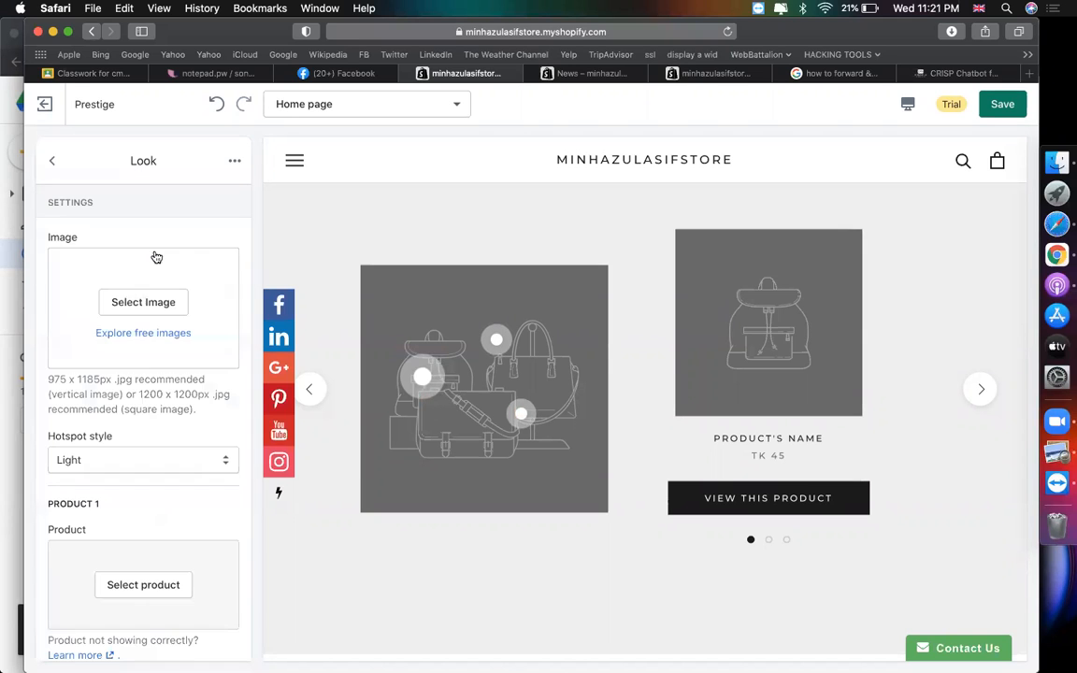
pyautogui.scroll(-3, 123, 486)
pyautogui.click(136, 505)
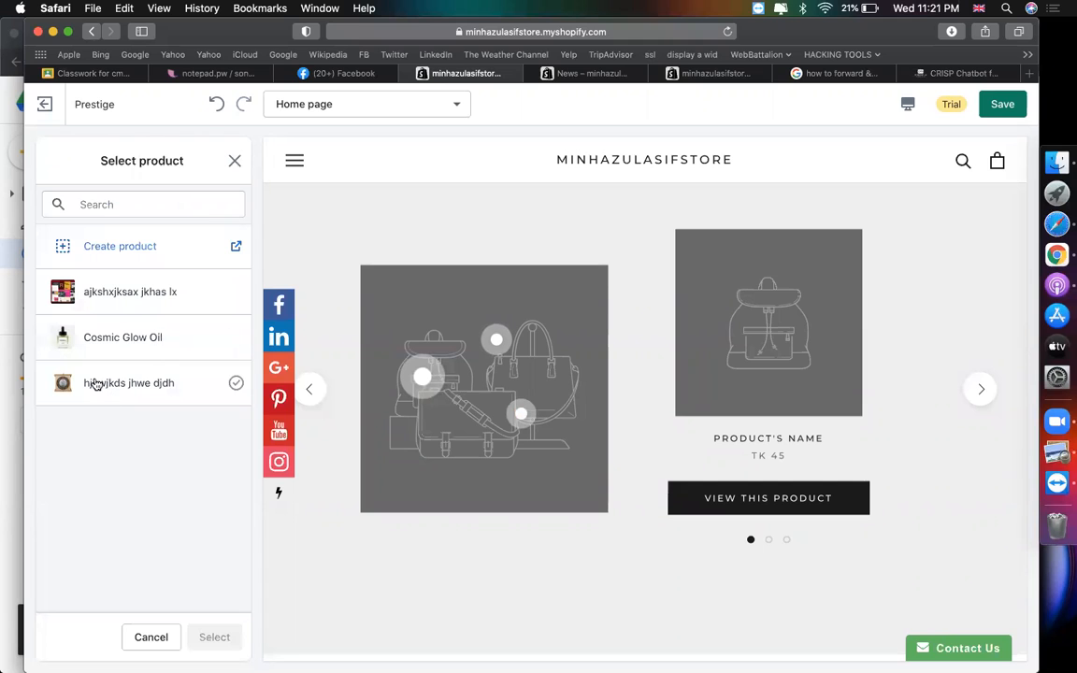
pyautogui.click(96, 383)
pyautogui.click(214, 636)
pyautogui.scroll(1, 168, 374)
# - Apply the two-people-at-a-laptop illustration as this look's image and preview the carousel
pyautogui.click(163, 306)
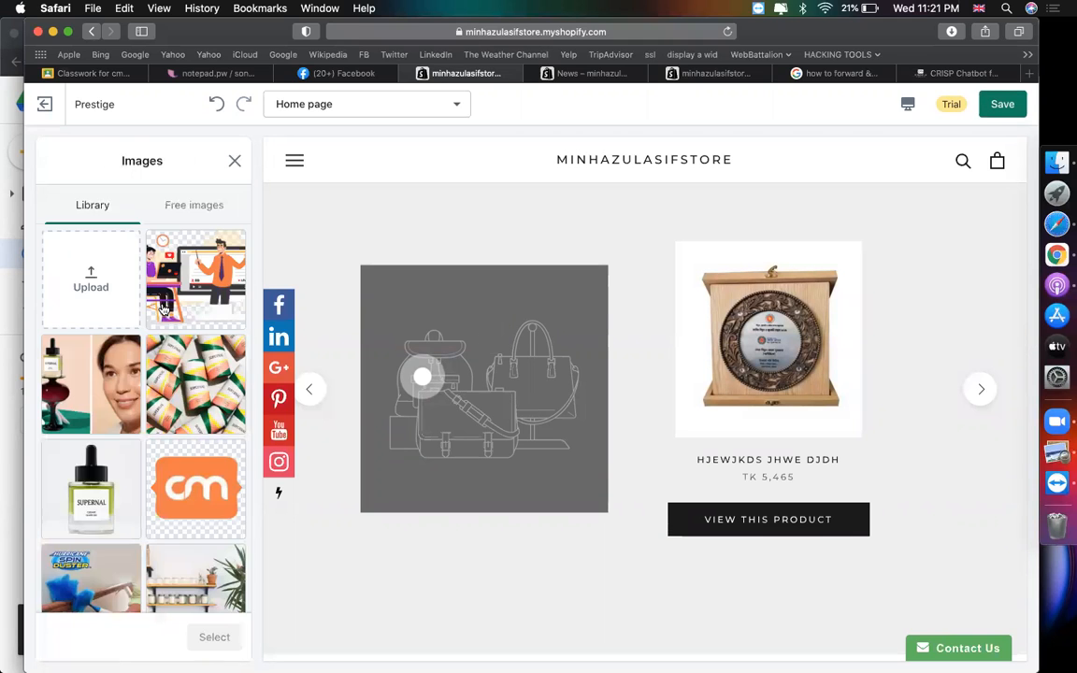
pyautogui.click(194, 479)
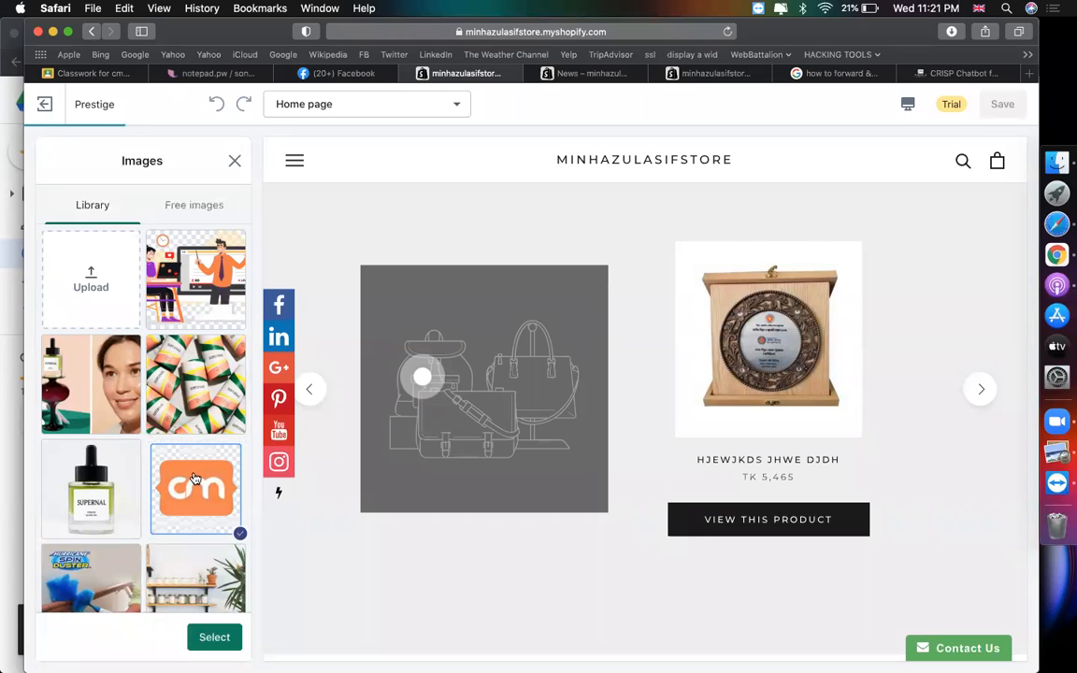
pyautogui.click(58, 393)
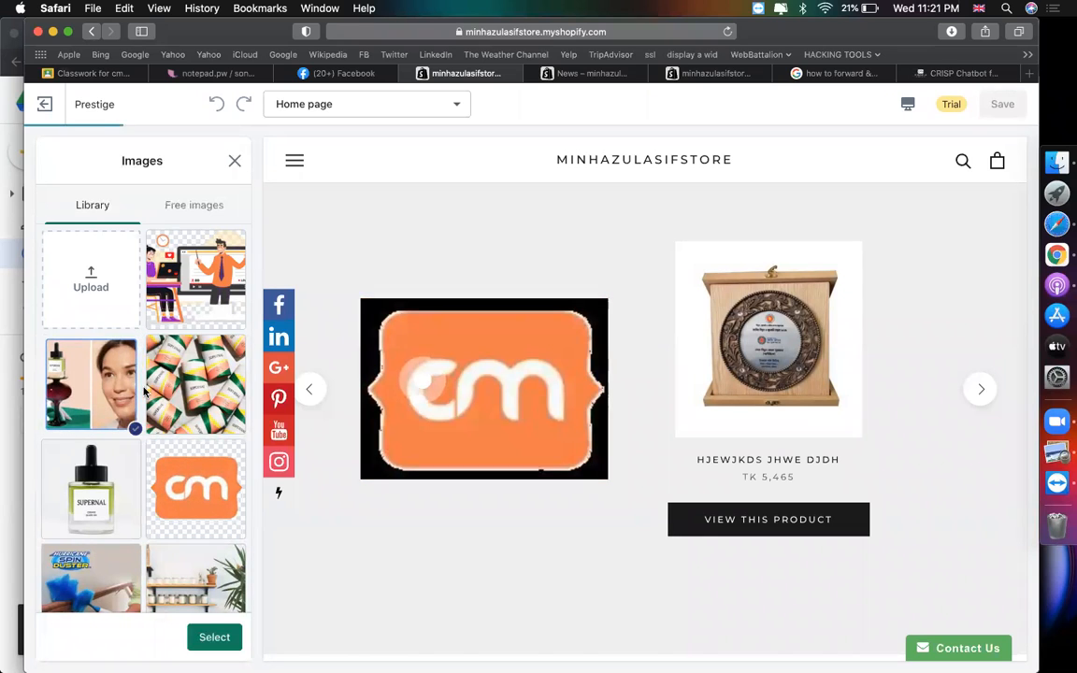
pyautogui.click(177, 290)
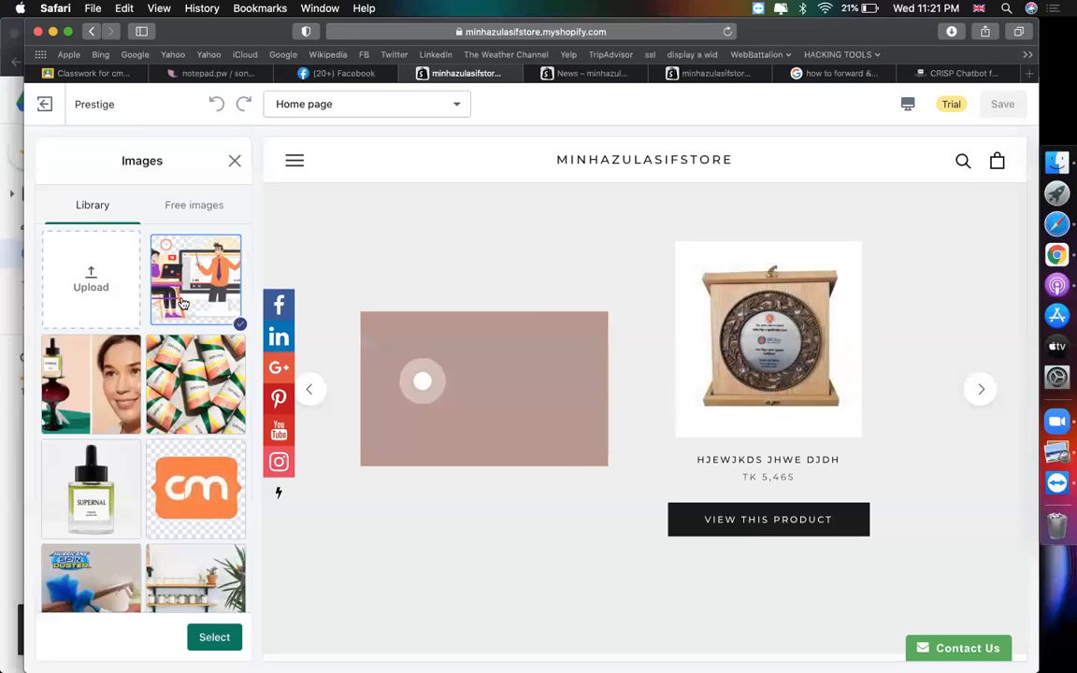
pyautogui.scroll(-2, 184, 299)
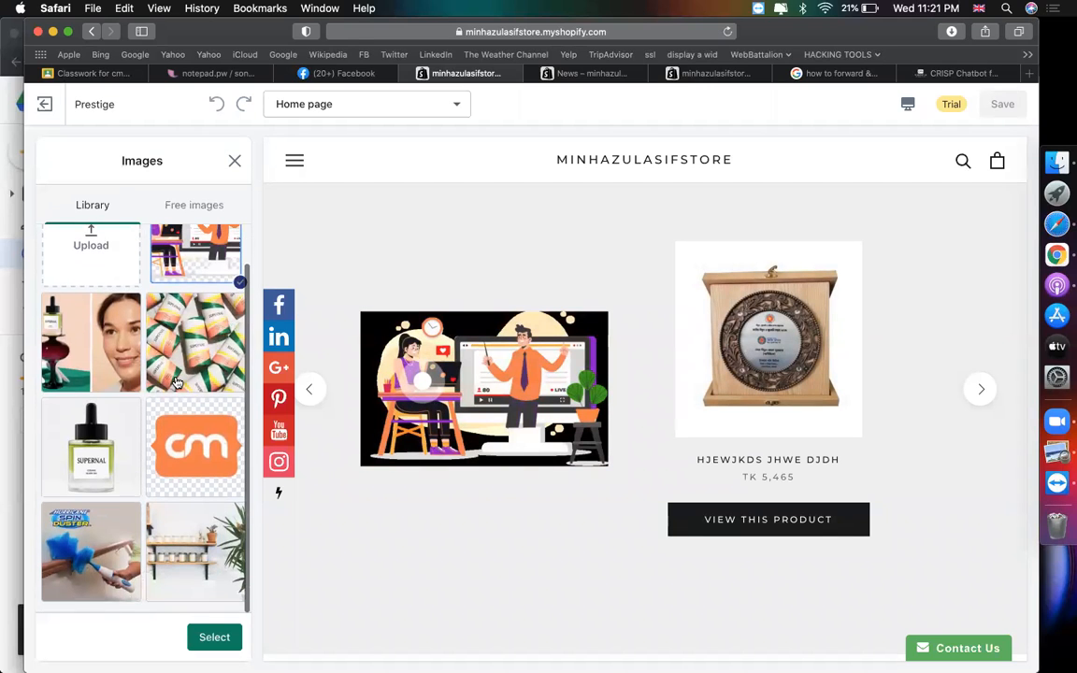
pyautogui.click(235, 160)
pyautogui.click(180, 300)
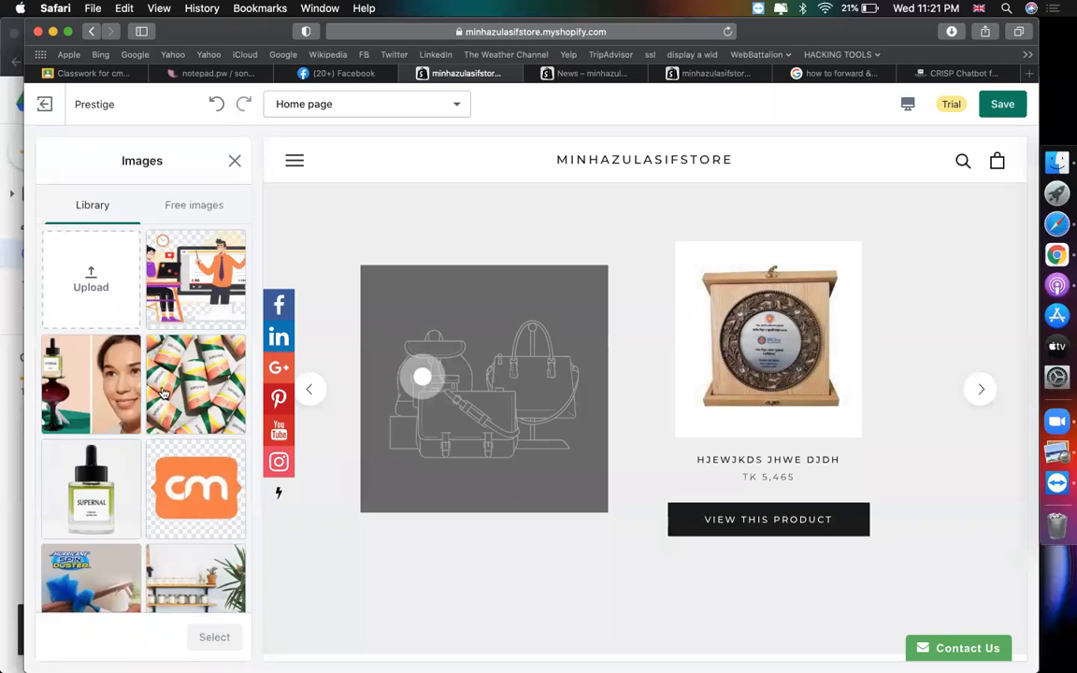
pyautogui.click(214, 636)
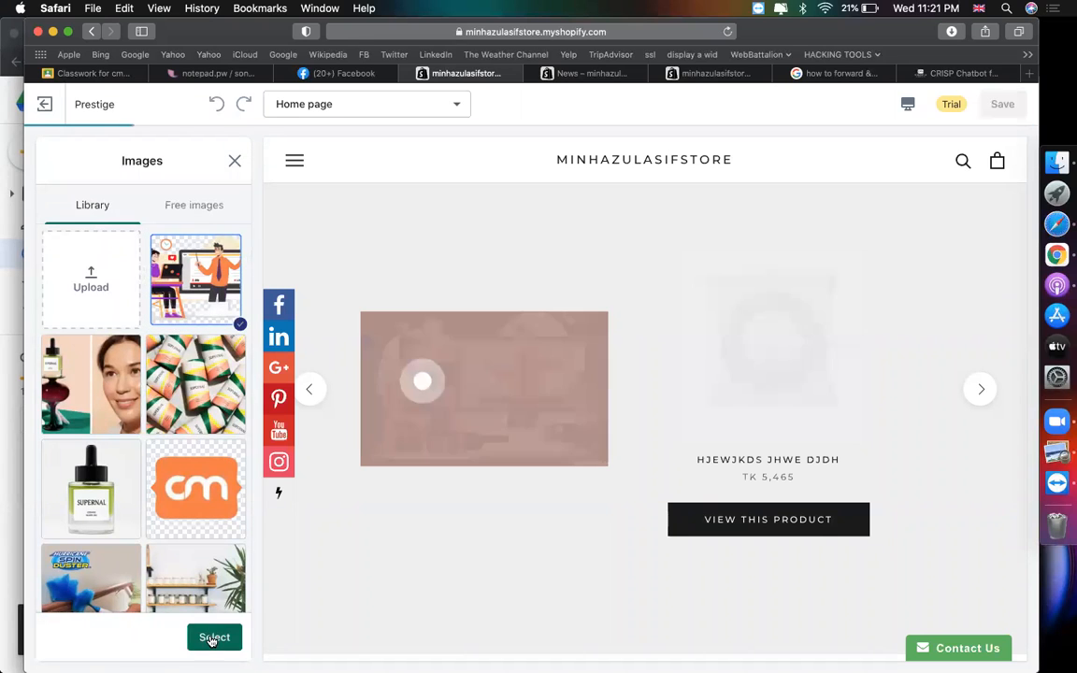
pyautogui.click(983, 399)
pyautogui.click(983, 399)
pyautogui.click(983, 400)
pyautogui.click(983, 399)
pyautogui.click(983, 399)
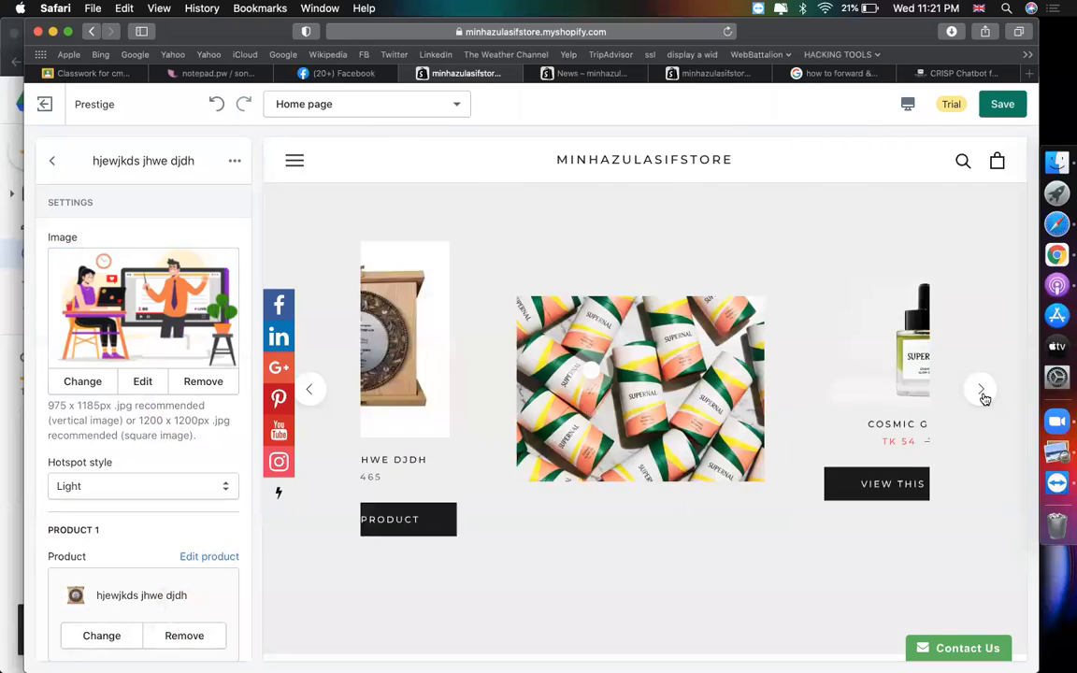
pyautogui.click(51, 162)
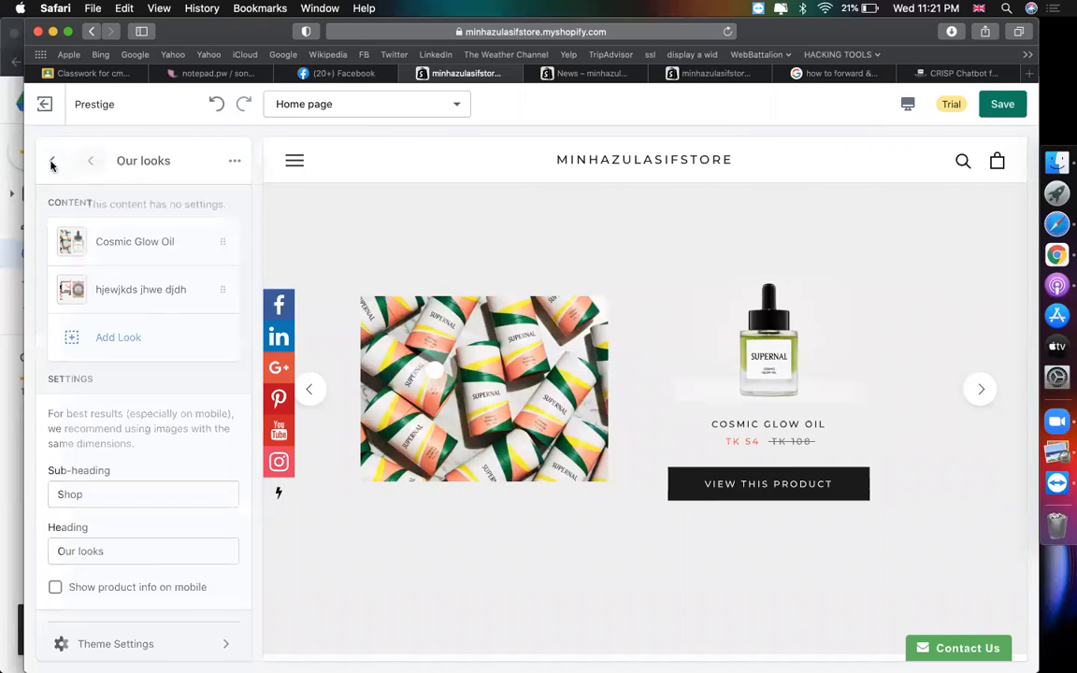
# - Add a new look featuring the ajkshxjksax jkhas lx product
pyautogui.click(100, 340)
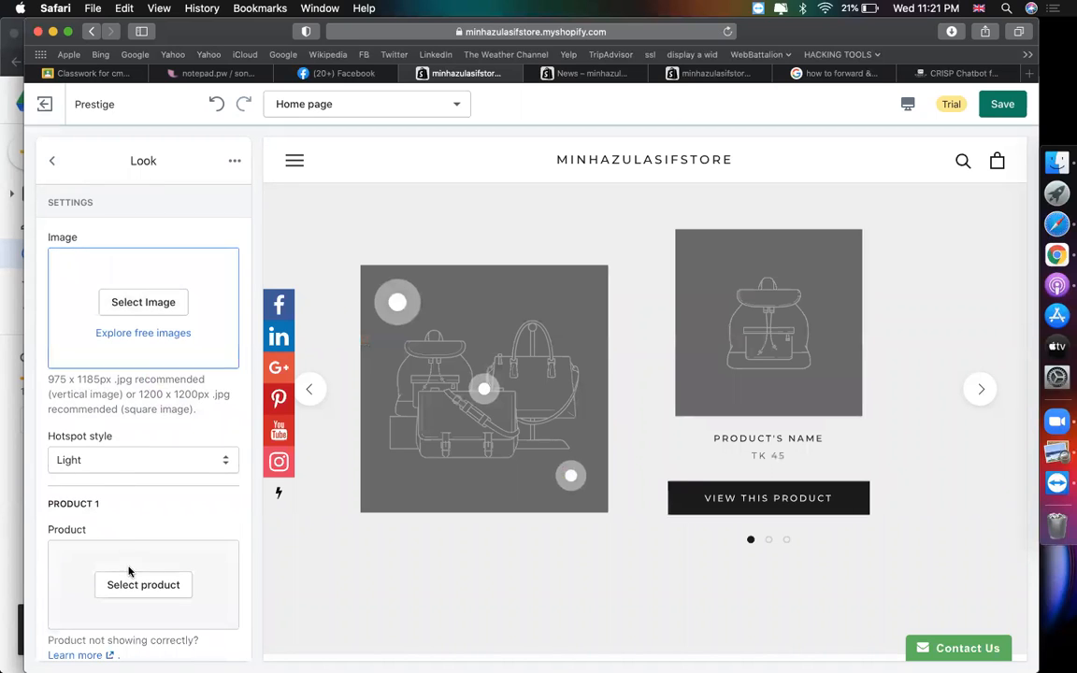
pyautogui.click(132, 590)
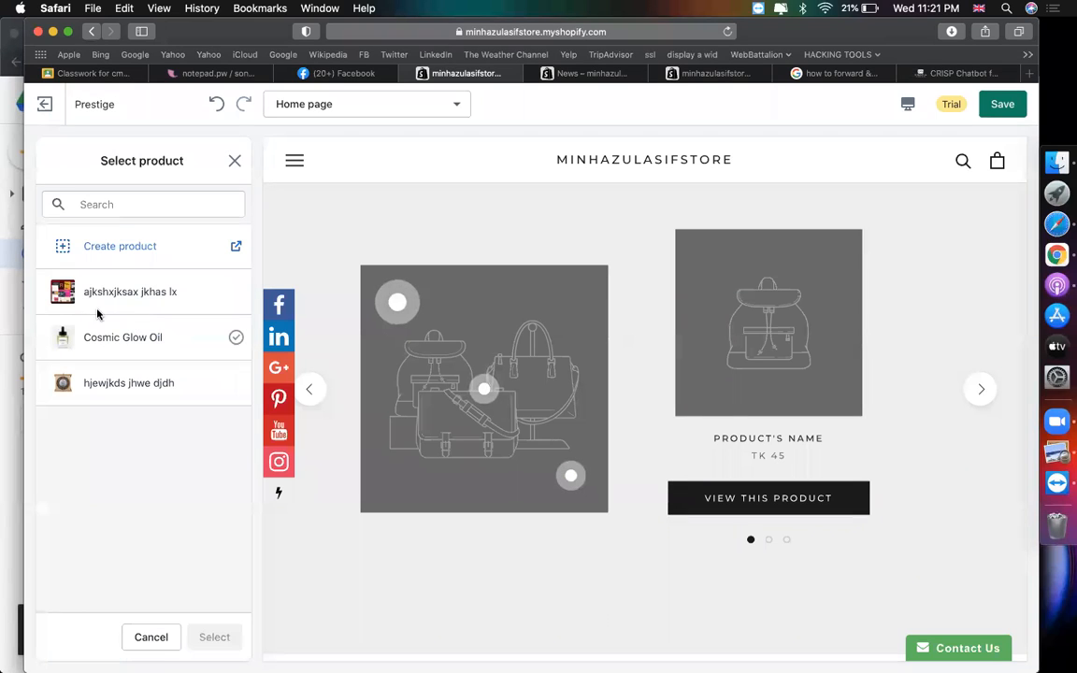
pyautogui.click(98, 297)
pyautogui.click(215, 636)
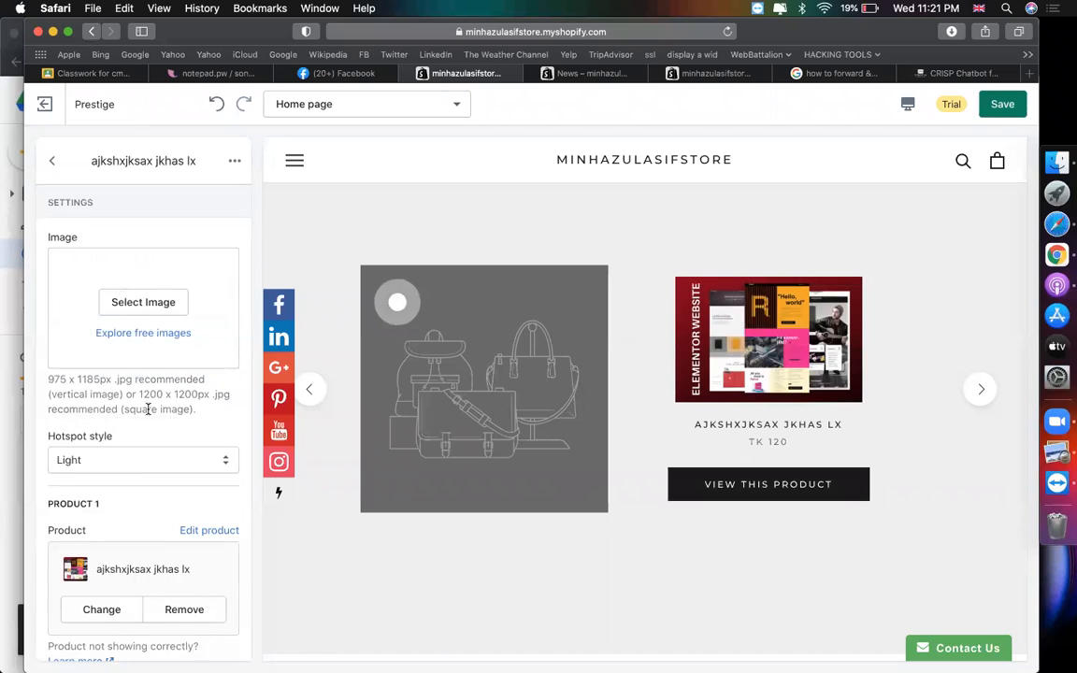
# - Use the shelf-and-plant photo as the new look's image and preview the carousel
pyautogui.click(142, 304)
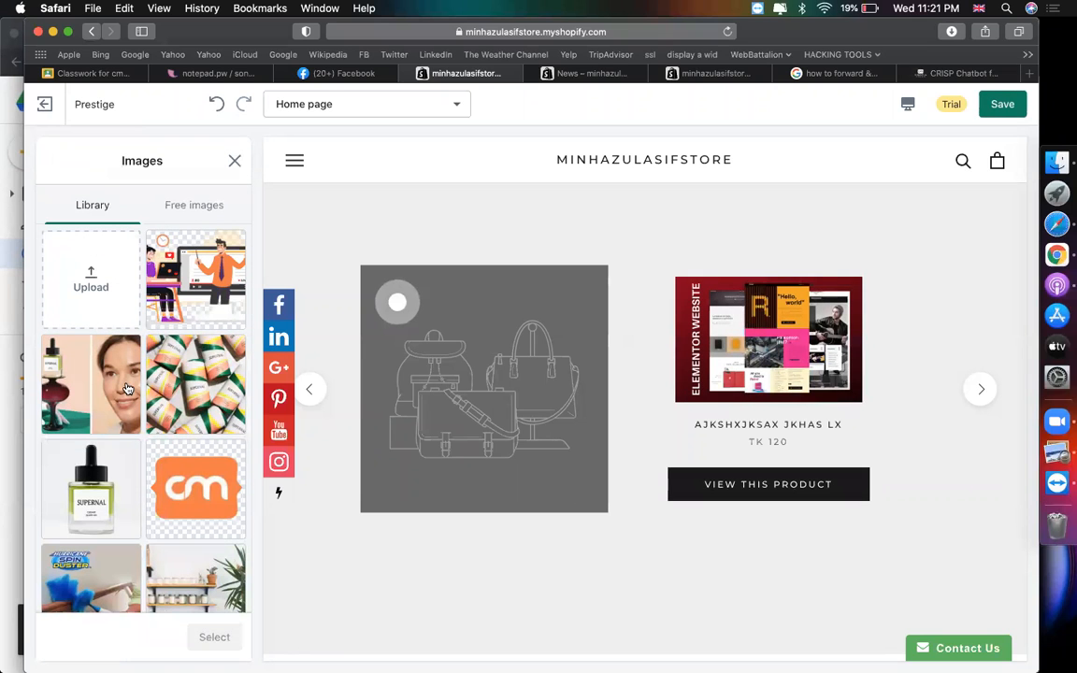
pyautogui.click(108, 369)
pyautogui.click(220, 636)
pyautogui.click(200, 578)
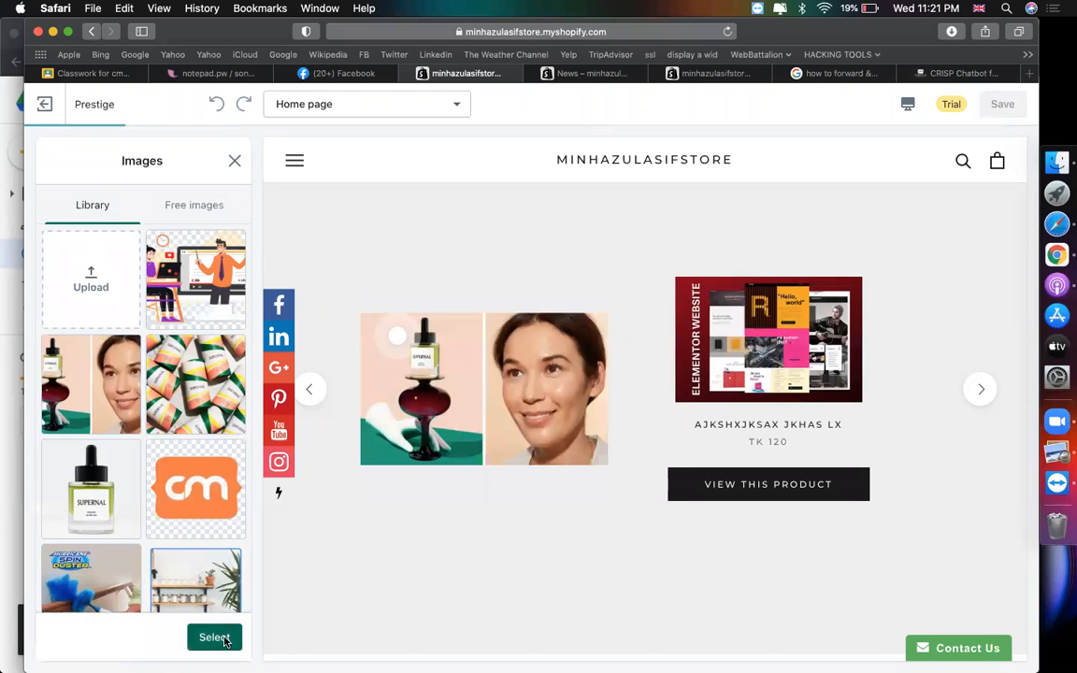
pyautogui.click(221, 637)
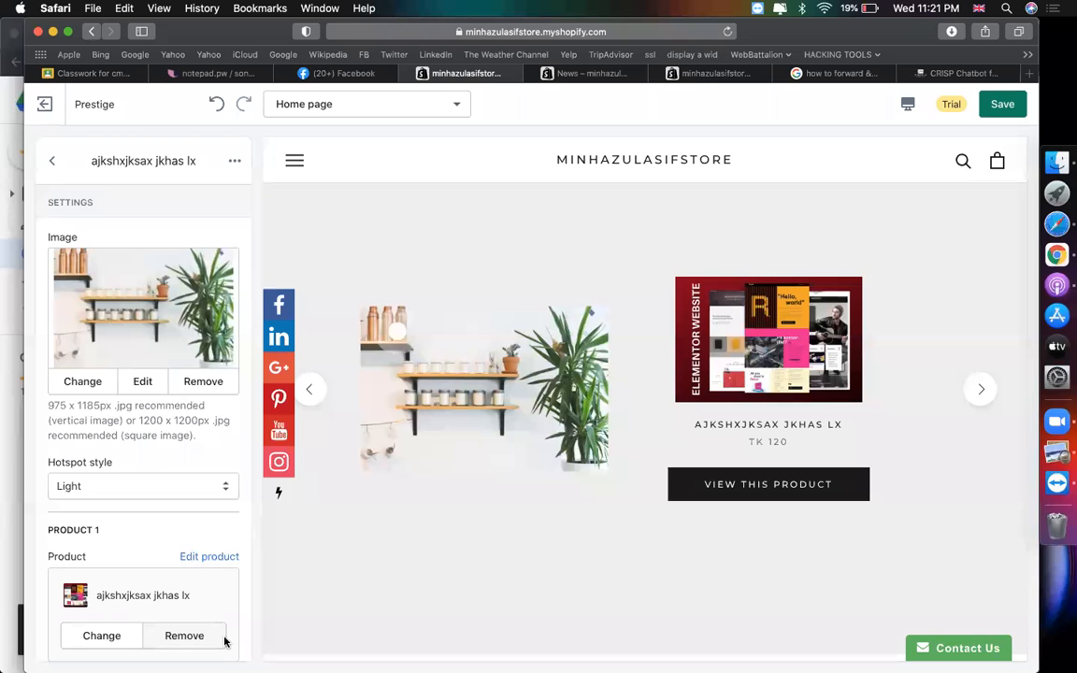
pyautogui.click(975, 404)
pyautogui.click(974, 404)
pyautogui.click(974, 404)
pyautogui.click(975, 404)
pyautogui.click(974, 408)
pyautogui.click(975, 408)
pyautogui.click(975, 408)
pyautogui.click(974, 408)
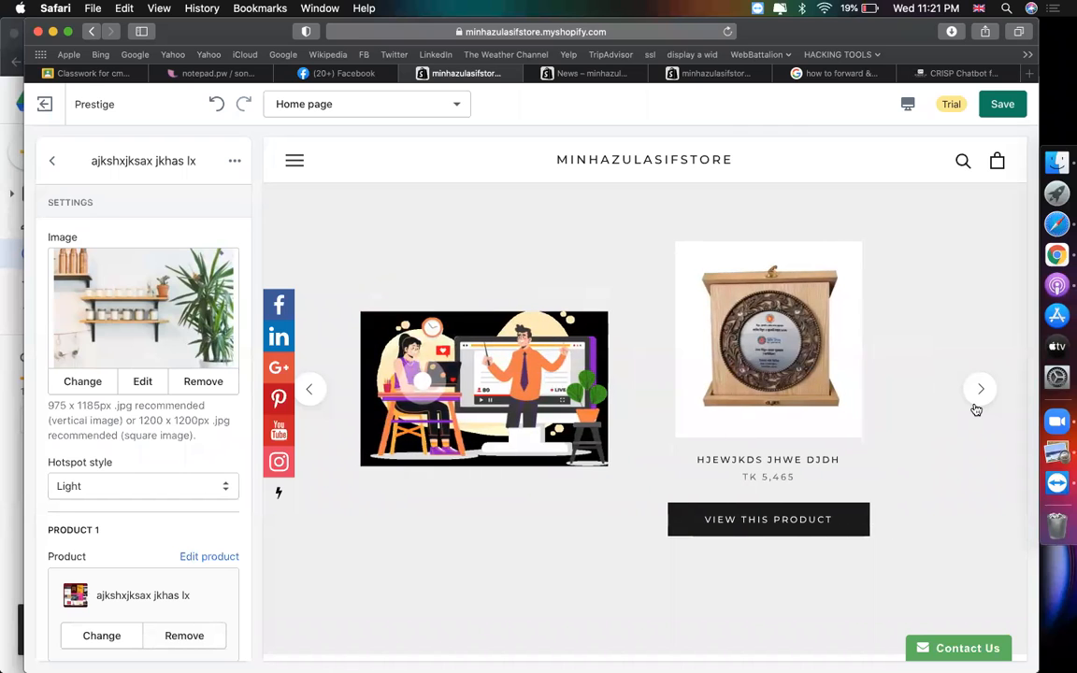
pyautogui.click(975, 409)
pyautogui.click(975, 408)
pyautogui.click(975, 408)
# - Leave the Our looks settings and return to the home page section list
pyautogui.click(975, 408)
pyautogui.click(975, 409)
pyautogui.click(975, 408)
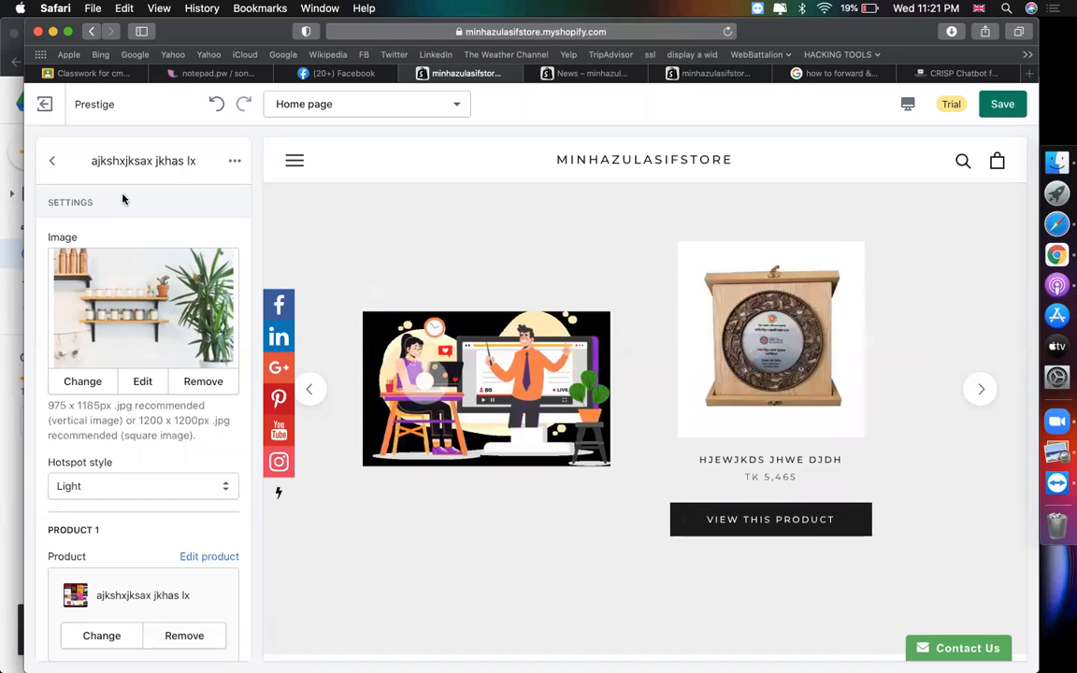
pyautogui.click(54, 162)
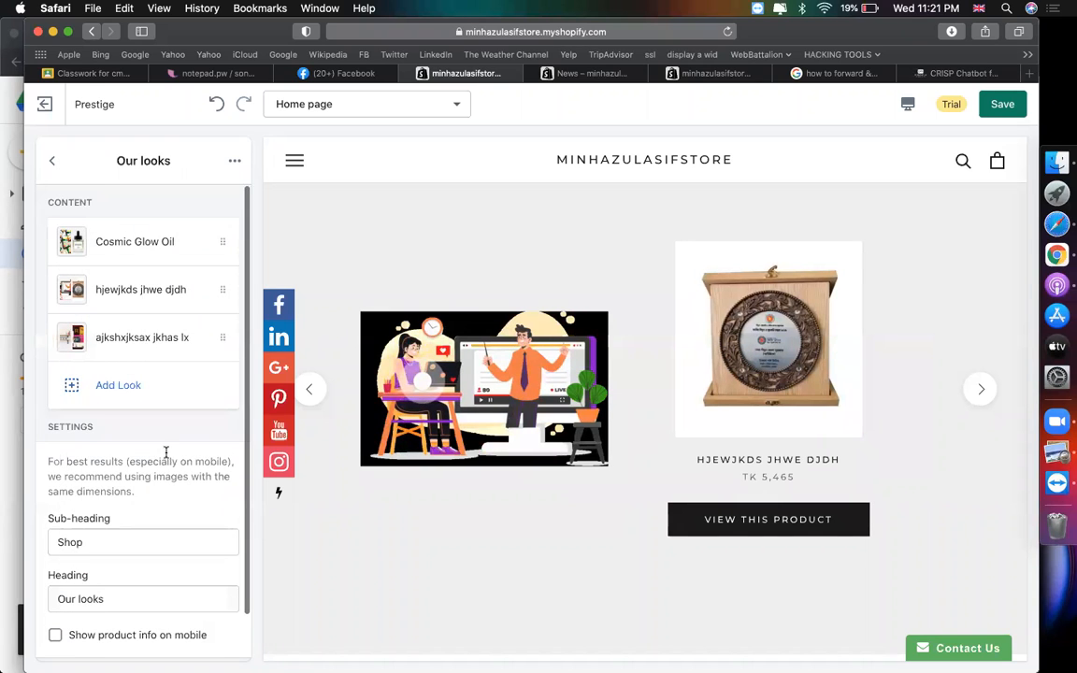
pyautogui.scroll(-1, 112, 327)
pyautogui.click(53, 167)
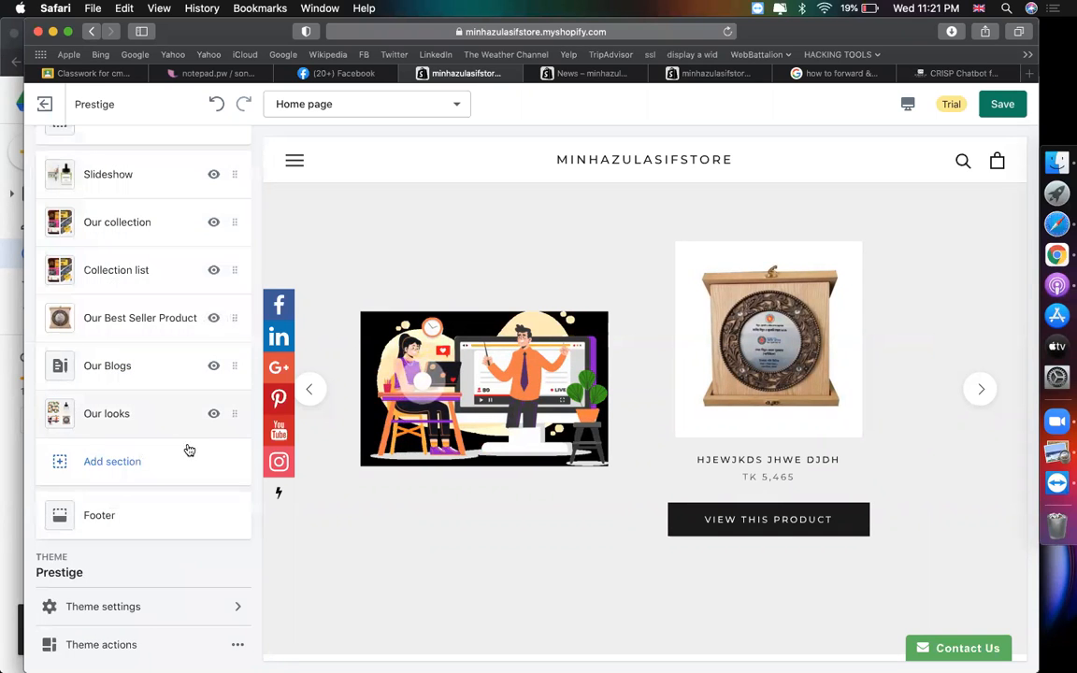
pyautogui.scroll(-5, 624, 408)
pyautogui.scroll(4, 625, 409)
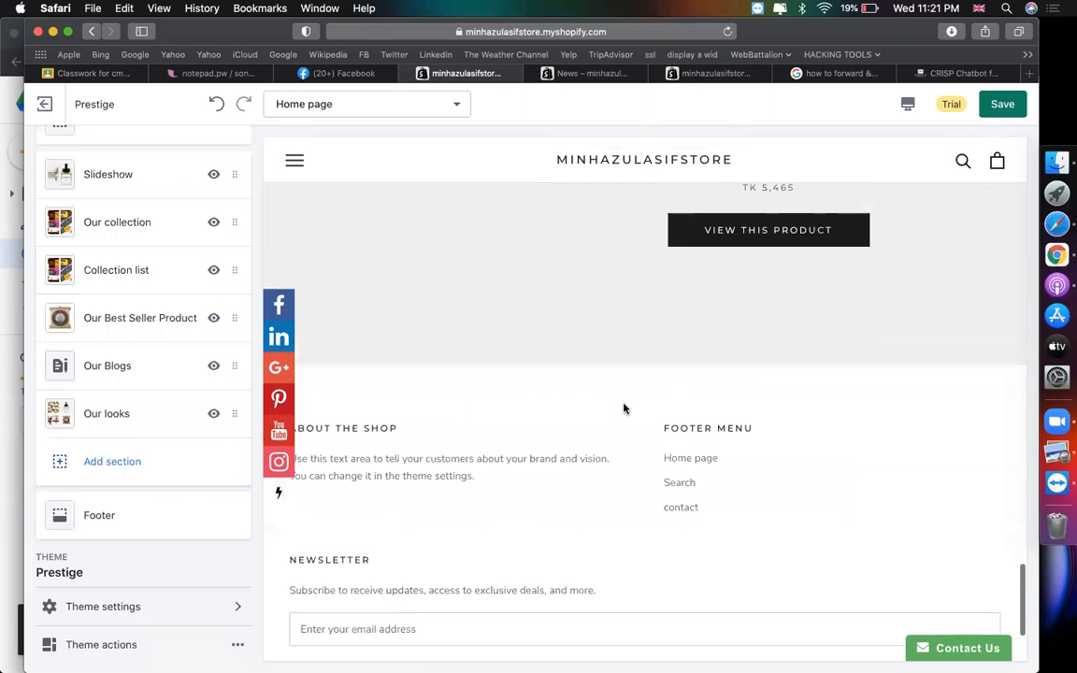
pyautogui.scroll(1, 624, 408)
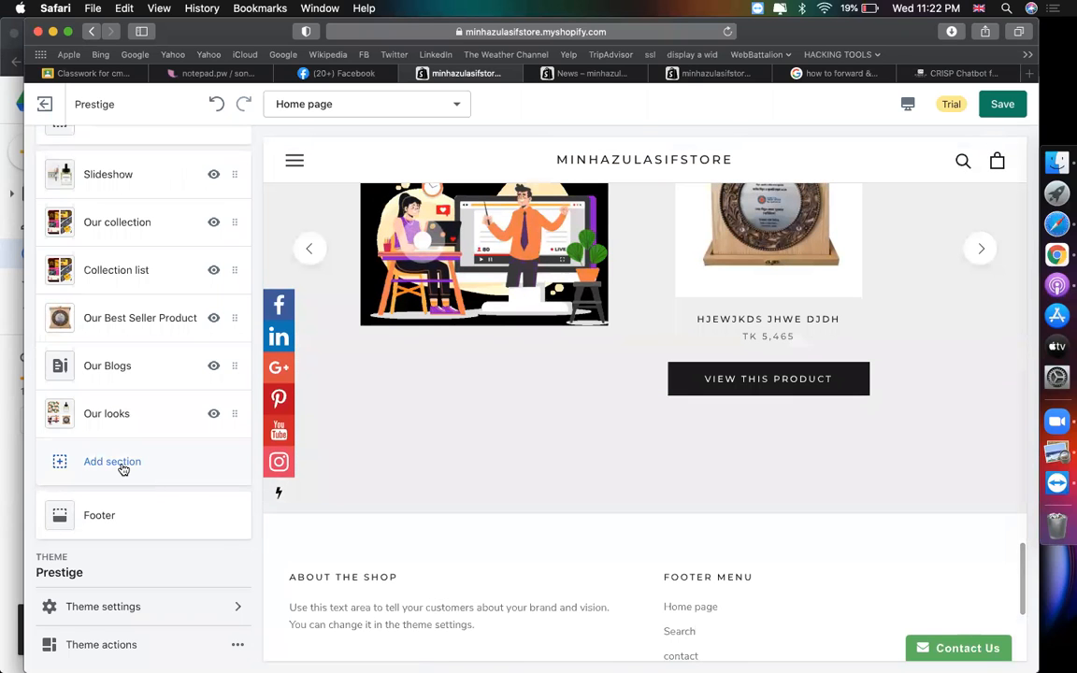
pyautogui.scroll(5, 426, 475)
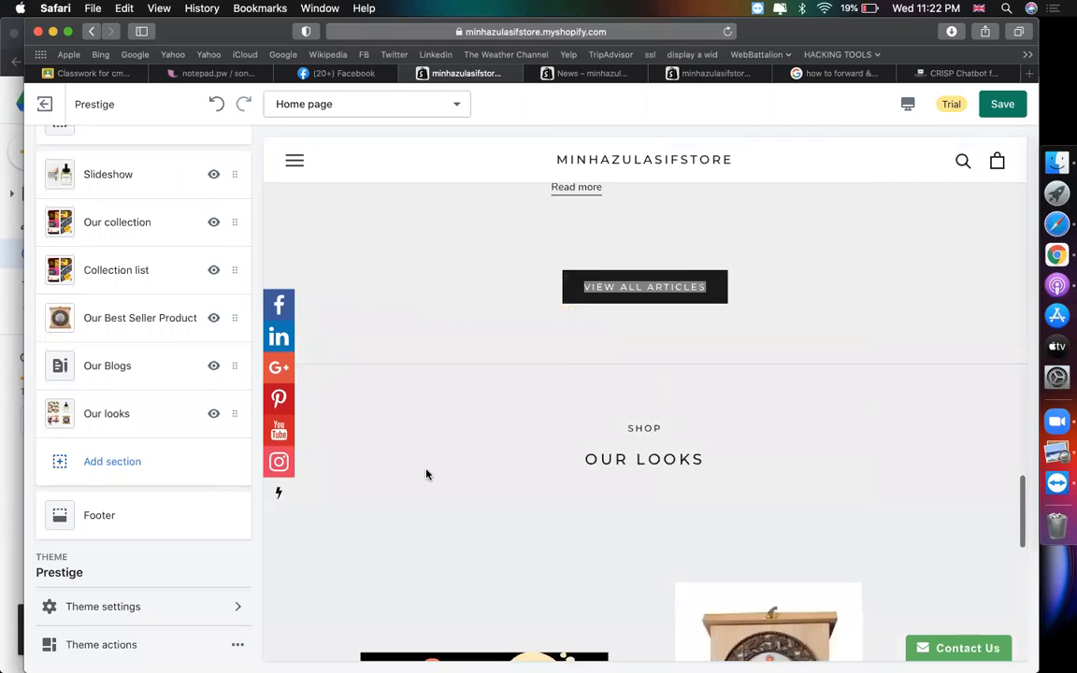
pyautogui.scroll(-1, 428, 474)
pyautogui.scroll(2, 134, 451)
pyautogui.scroll(3, 133, 452)
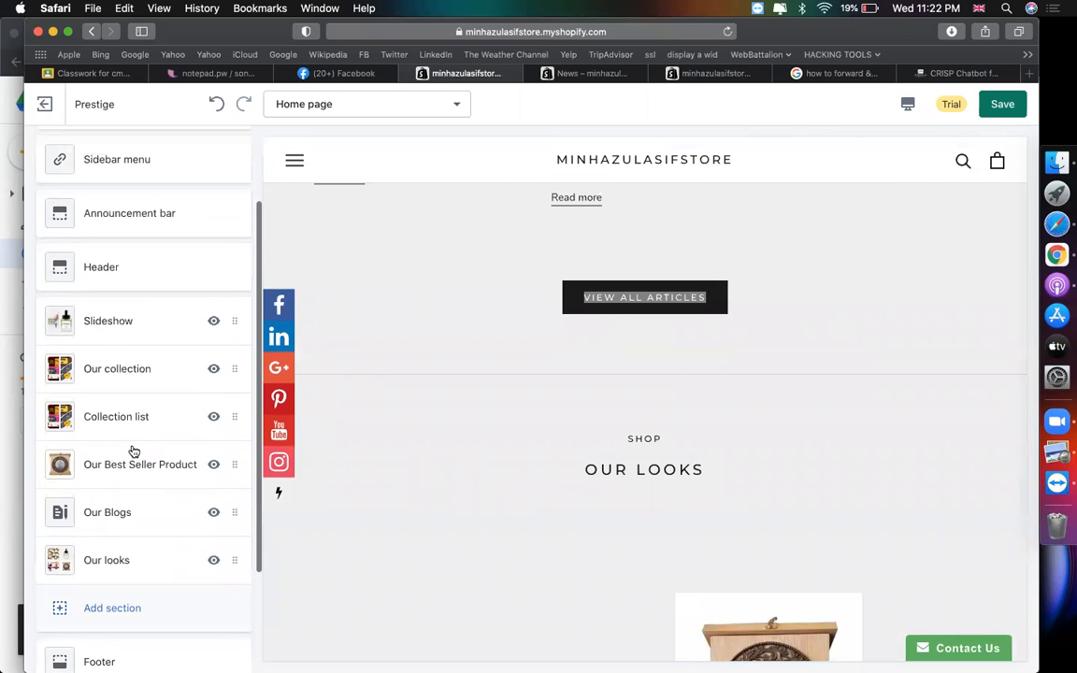
# - Drag Our looks directly below the Slideshow and check the new order in the preview
pyautogui.moveTo(124, 560); pyautogui.dragTo(122, 369)
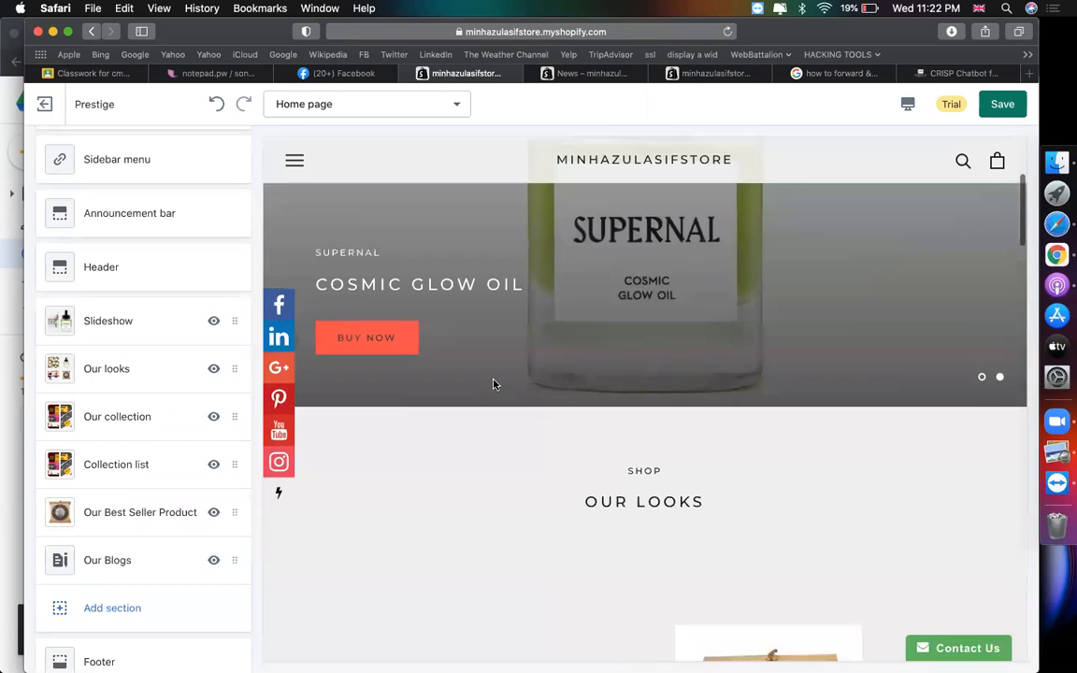
pyautogui.scroll(-5, 493, 384)
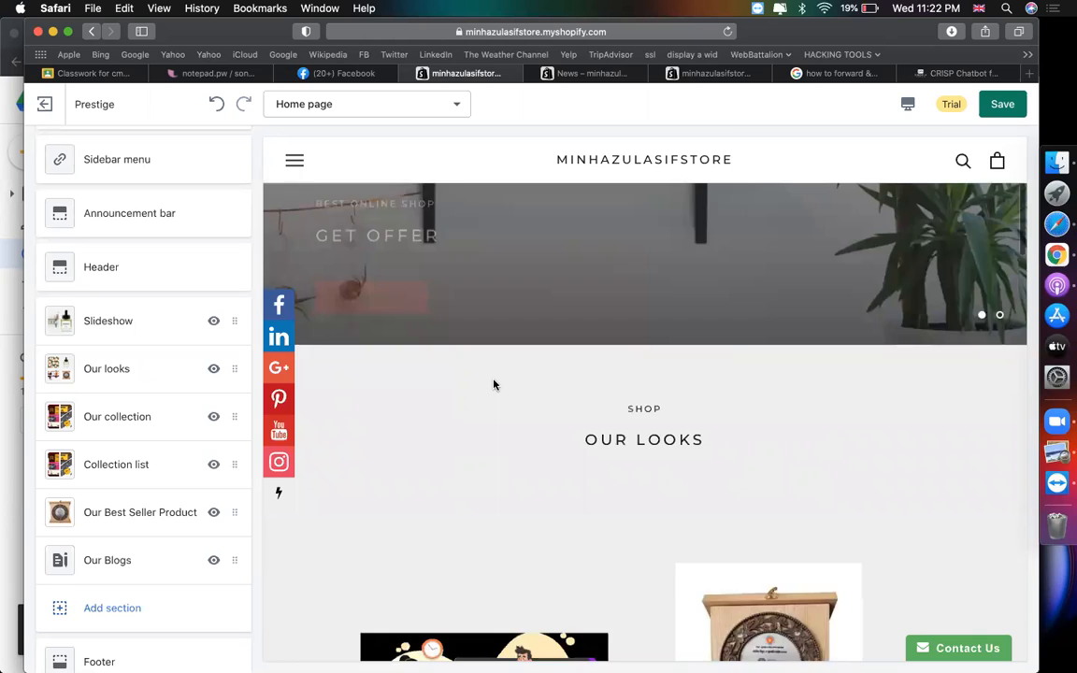
pyautogui.scroll(-2, 659, 329)
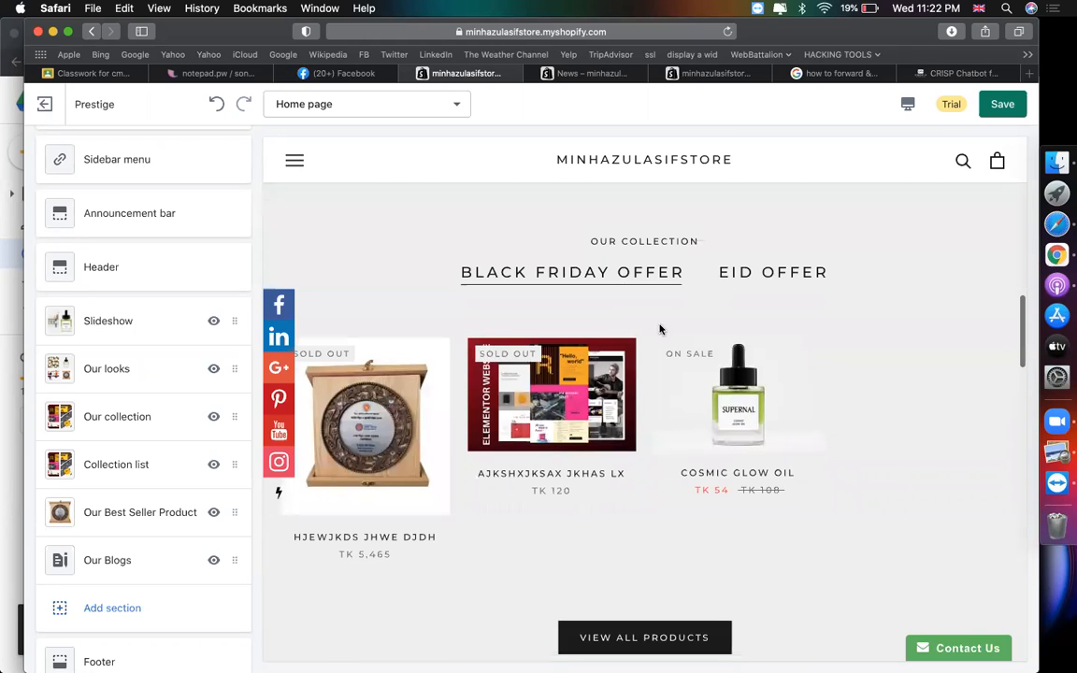
pyautogui.scroll(-10, 696, 237)
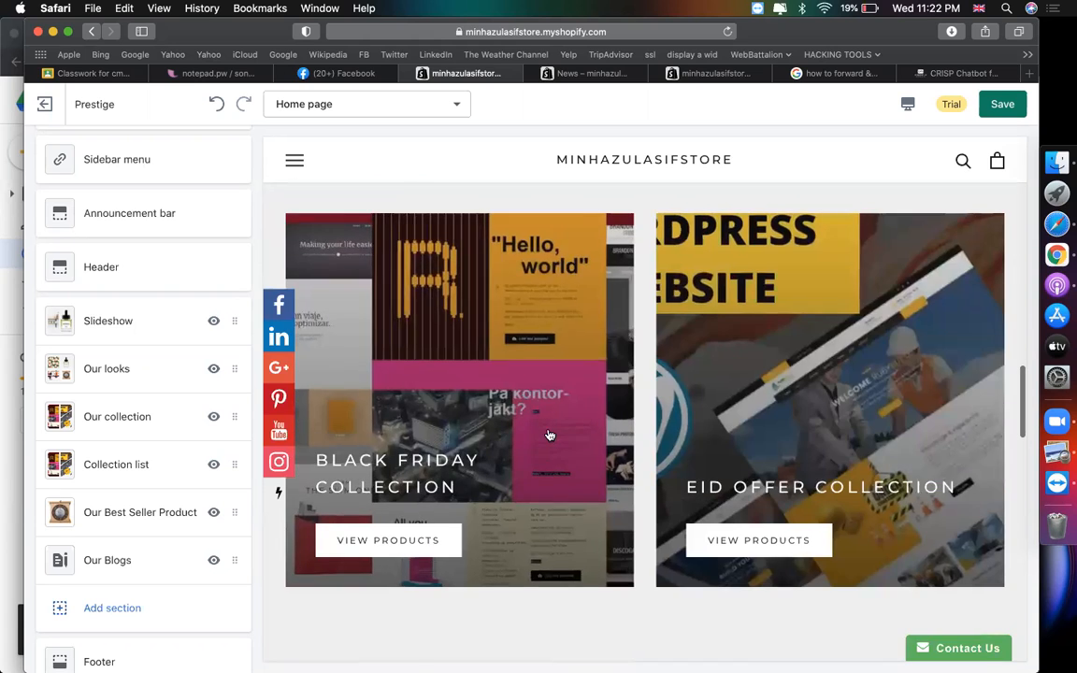
pyautogui.scroll(-8, 575, 430)
pyautogui.scroll(-12, 598, 423)
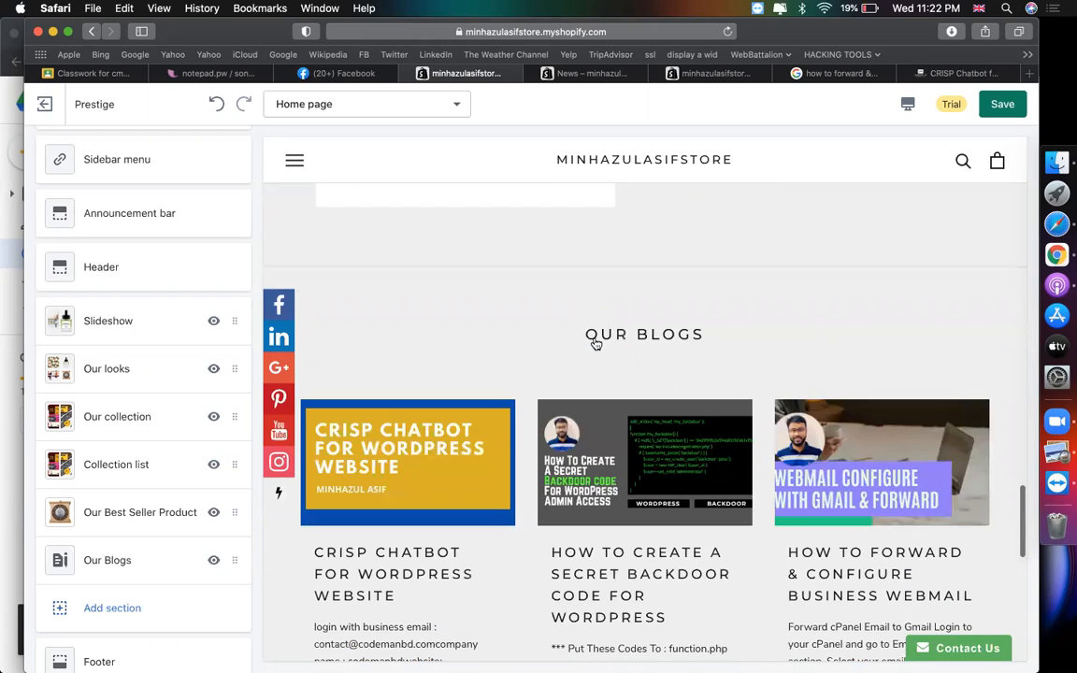
pyautogui.scroll(-10, 595, 374)
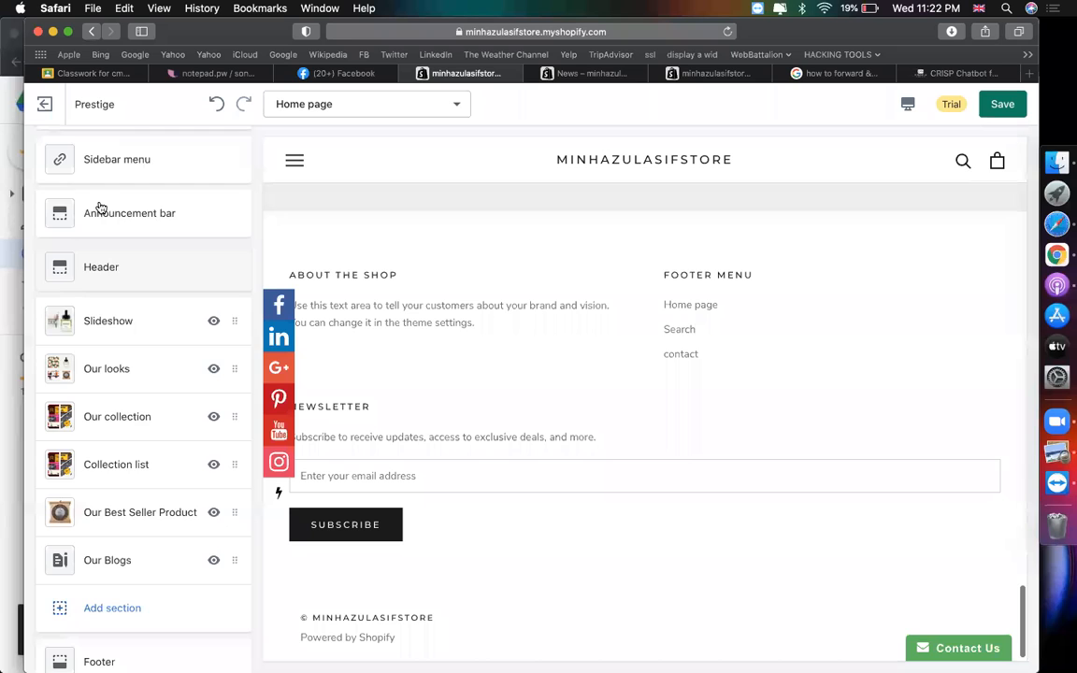
pyautogui.scroll(-3, 130, 421)
# - Add an Image with text (overlay) section to the home page
pyautogui.click(112, 457)
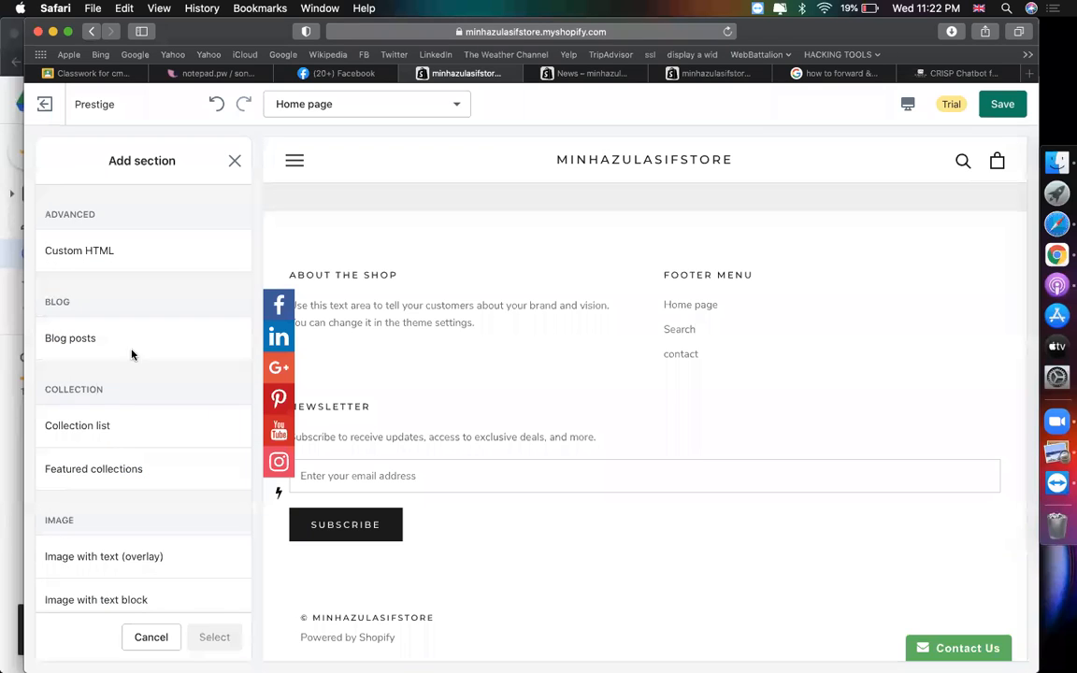
pyautogui.scroll(-3, 165, 367)
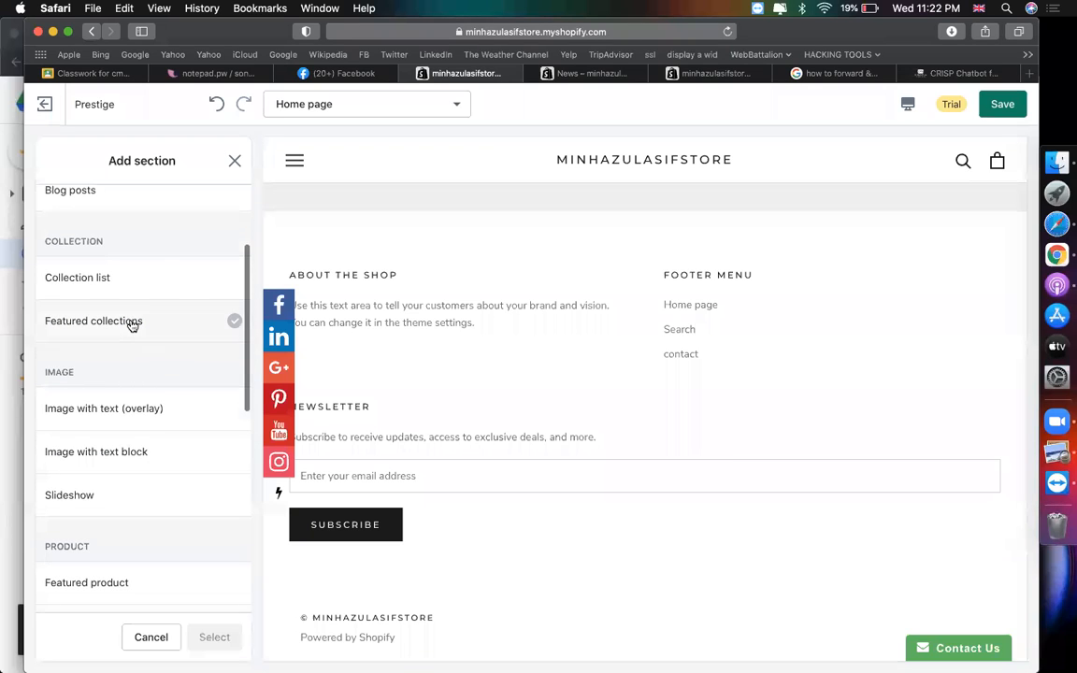
pyautogui.scroll(-2, 148, 402)
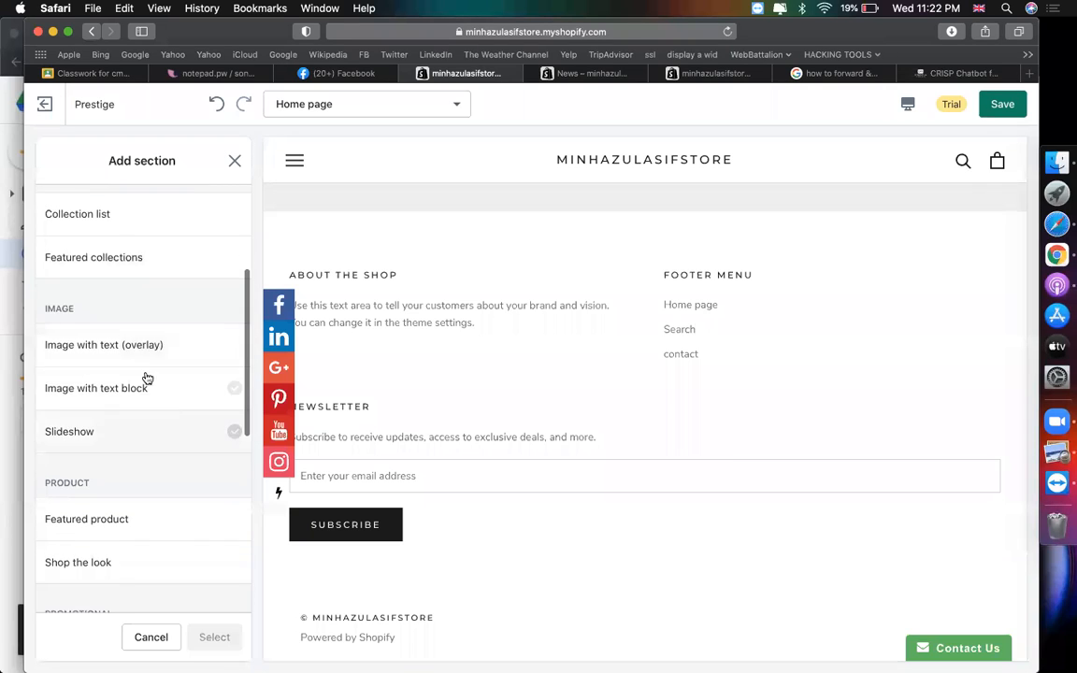
pyautogui.click(138, 349)
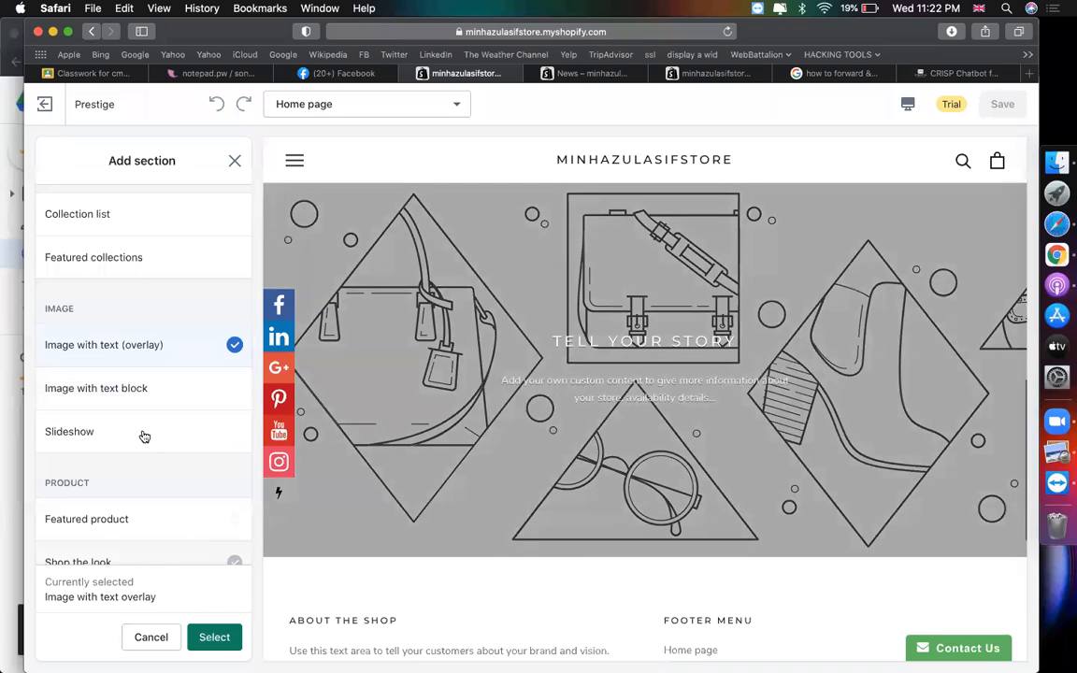
pyautogui.click(214, 636)
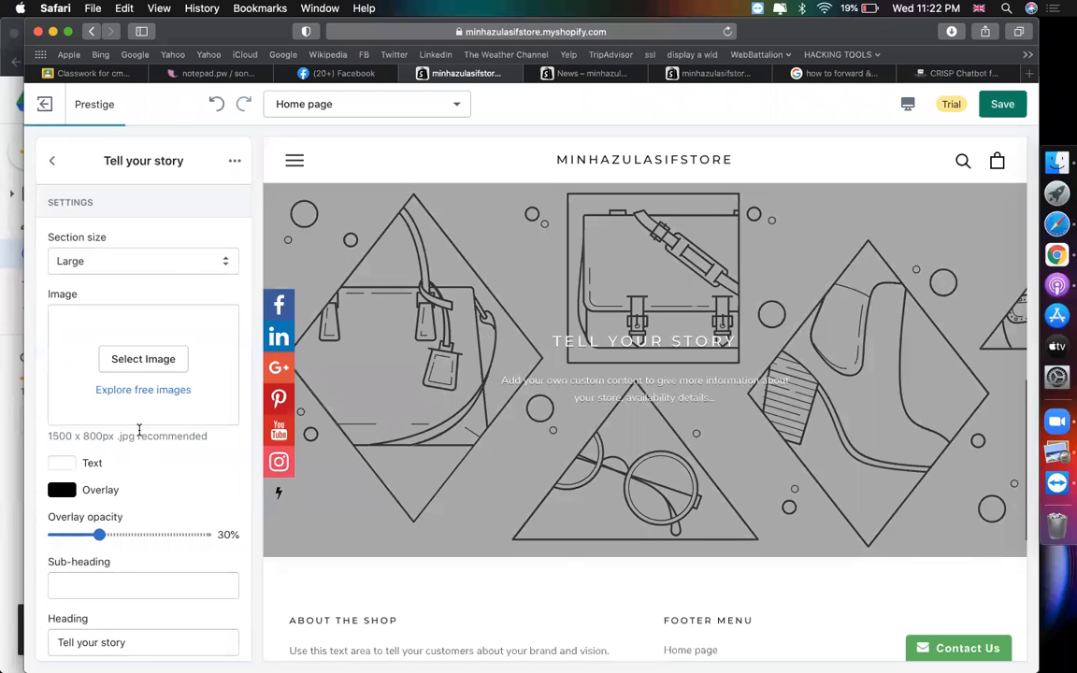
# - Keep the Tell your story section size at Large and return to the sections list
pyautogui.click(150, 262)
pyautogui.click(134, 296)
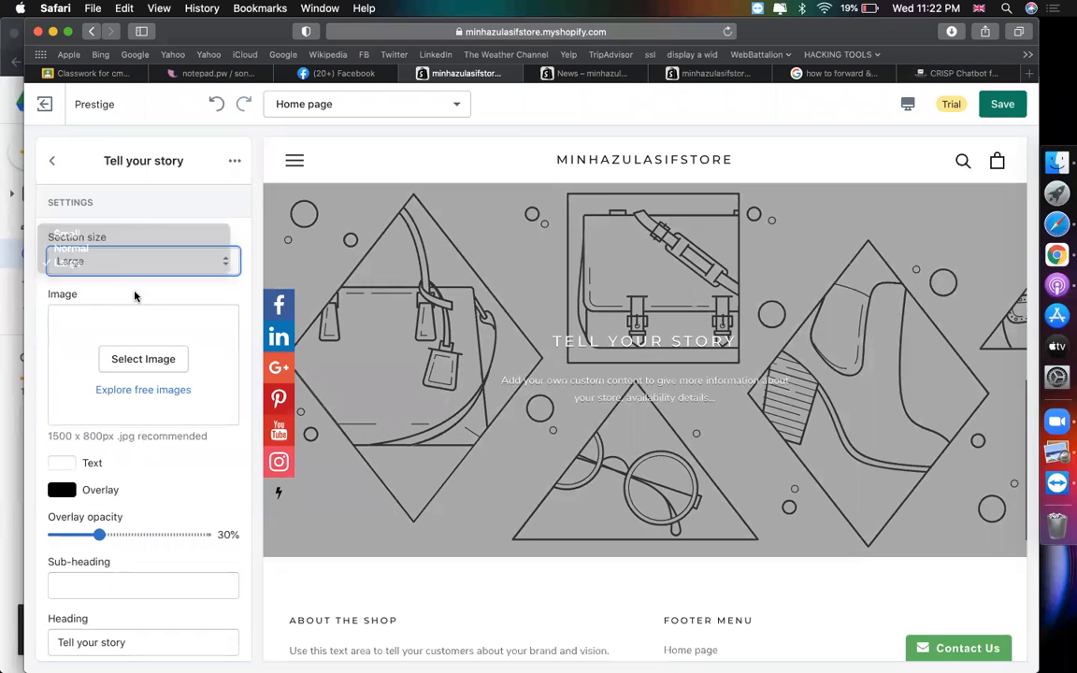
pyautogui.scroll(-5, 131, 409)
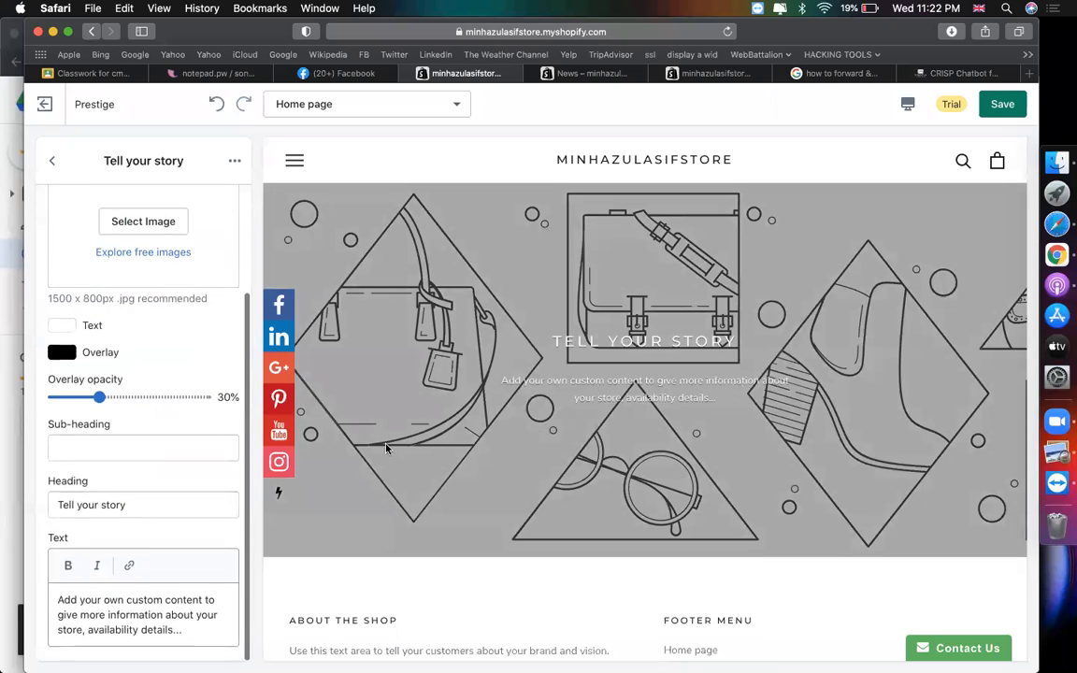
pyautogui.scroll(5, 129, 327)
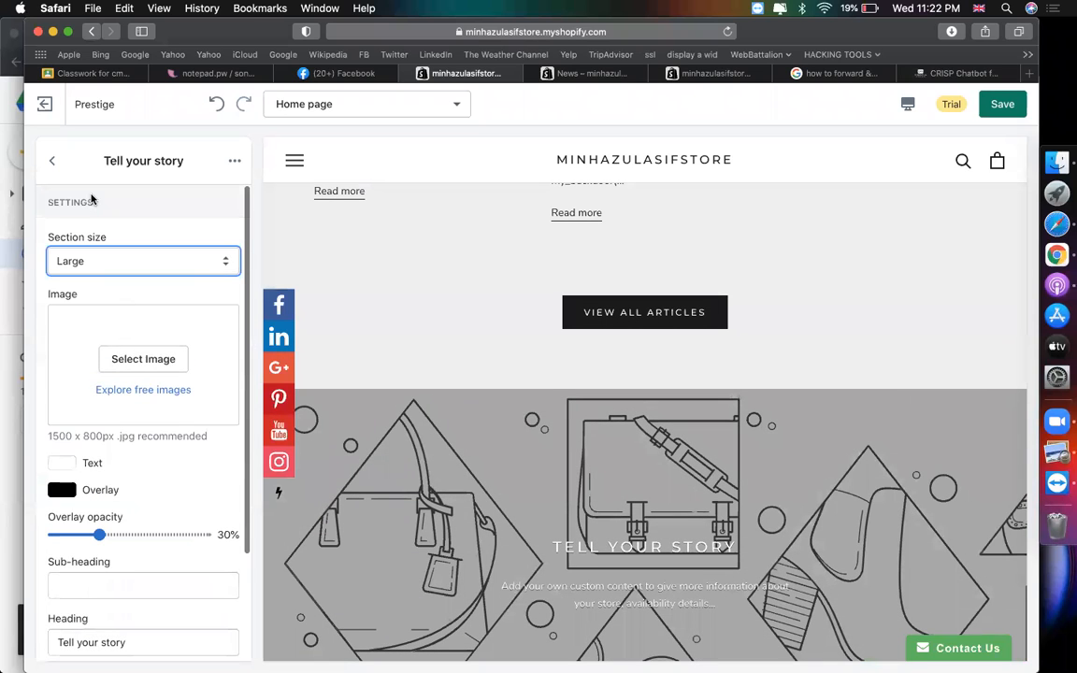
pyautogui.click(54, 162)
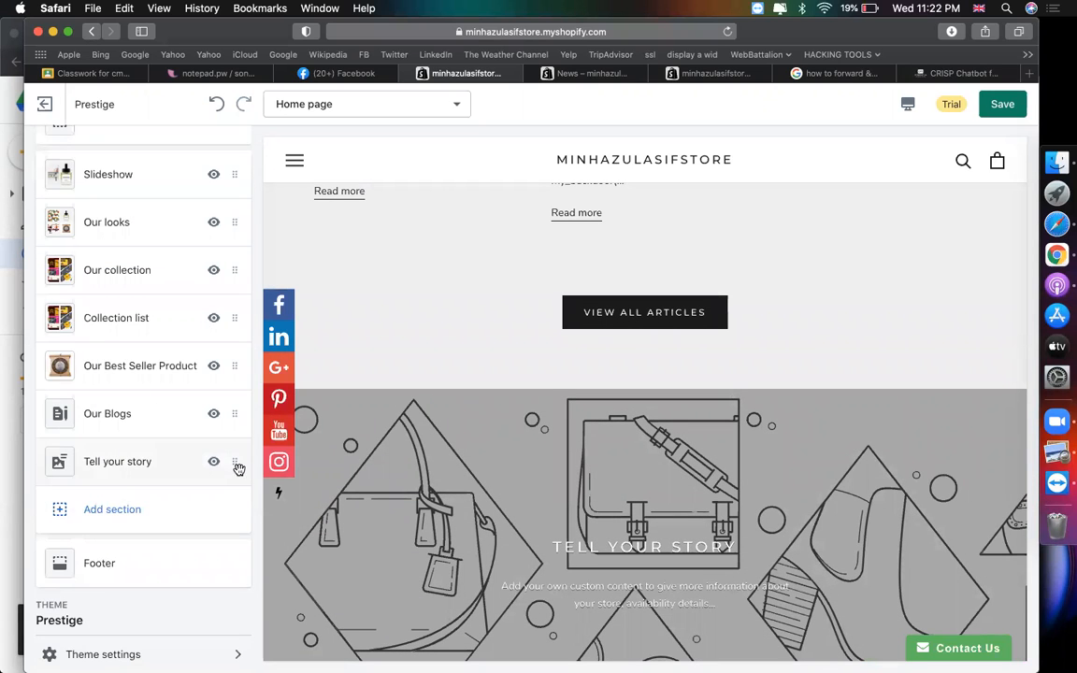
pyautogui.click(148, 462)
# - Remove Tell your story and add a Testimonials section after previewing other section types
pyautogui.click(235, 160)
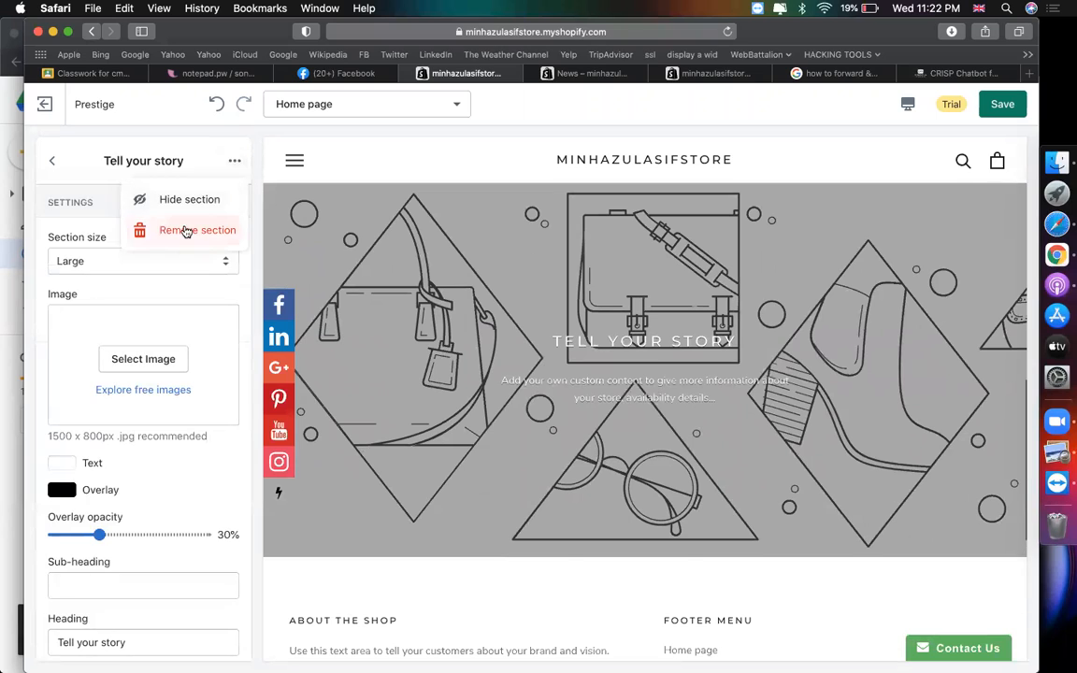
pyautogui.click(187, 230)
pyautogui.click(104, 461)
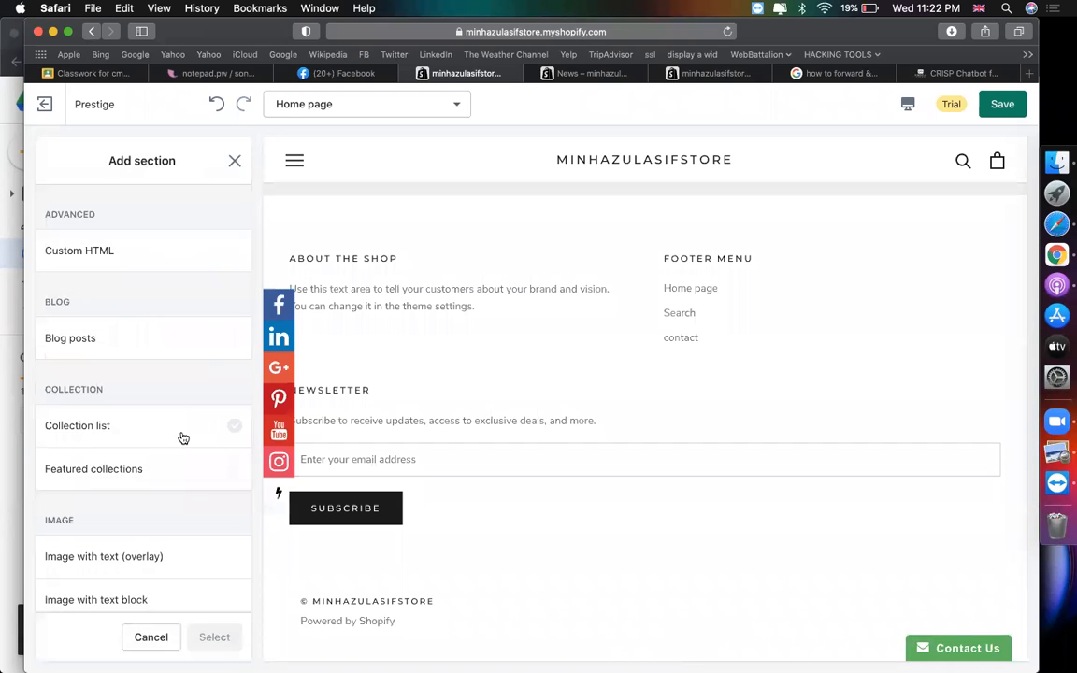
pyautogui.scroll(-5, 182, 437)
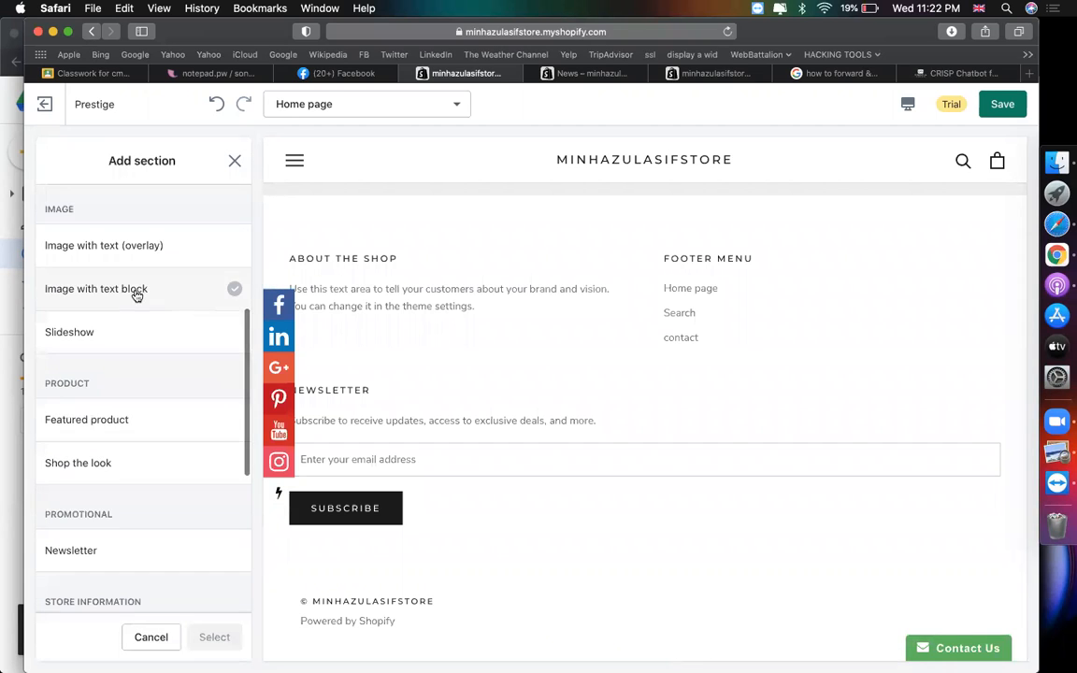
pyautogui.click(136, 295)
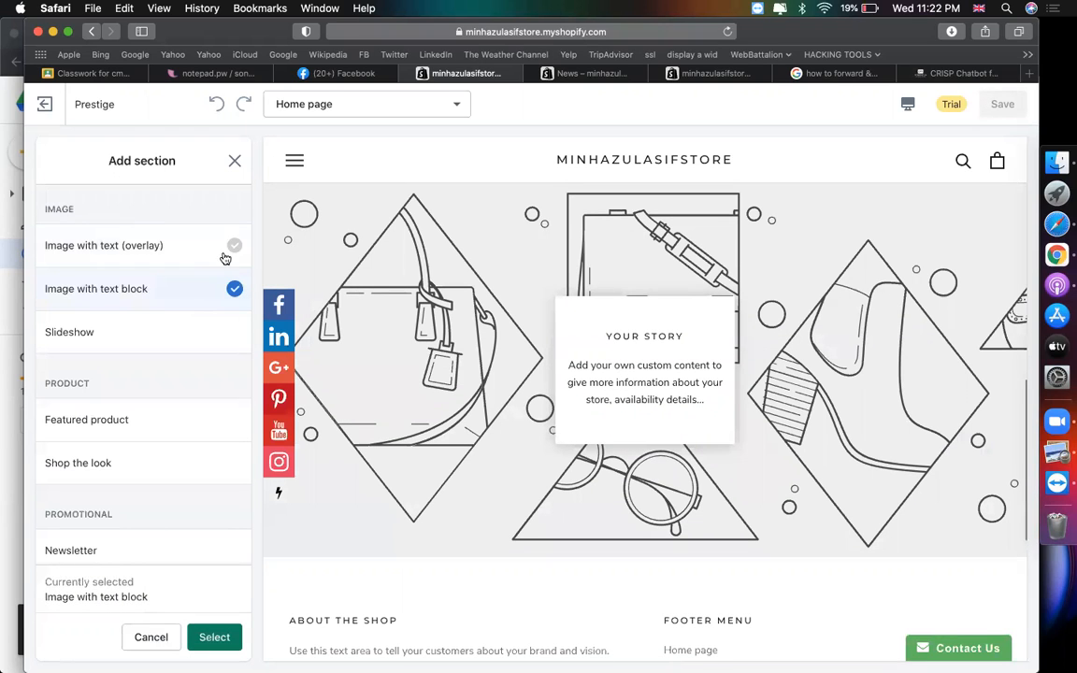
pyautogui.scroll(2, 140, 407)
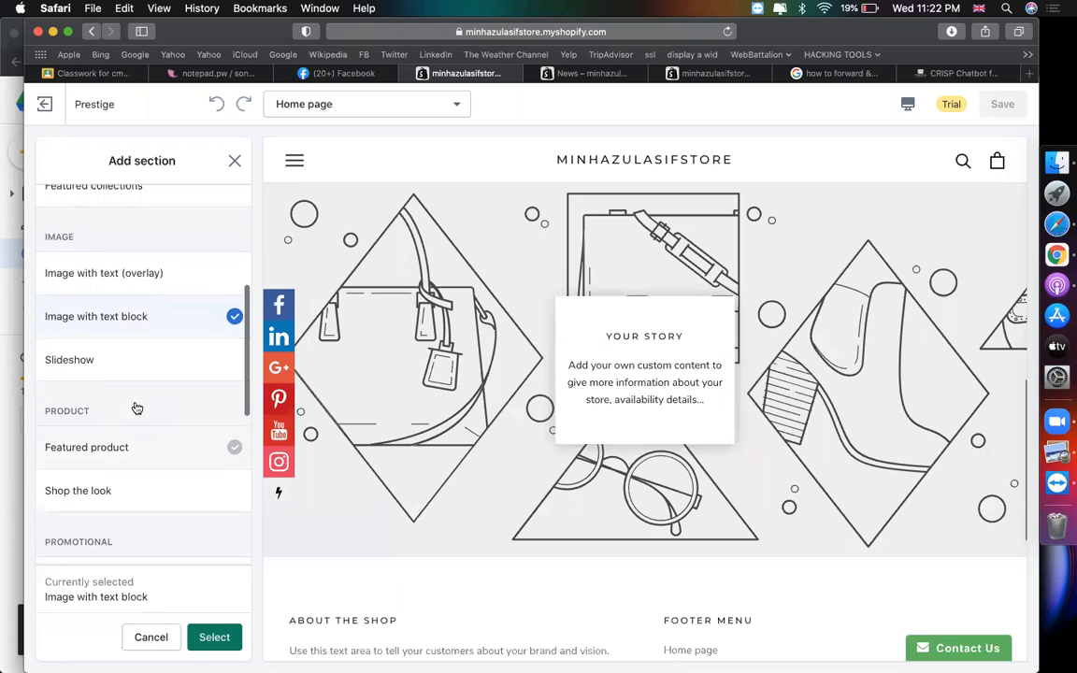
pyautogui.scroll(-10, 149, 312)
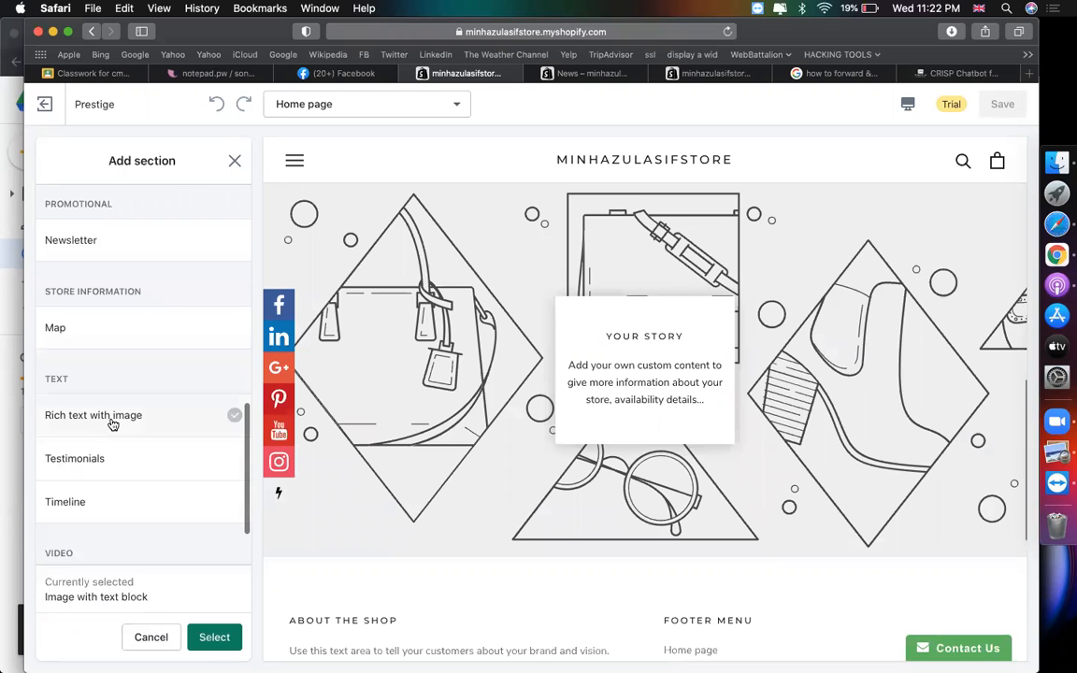
pyautogui.click(112, 424)
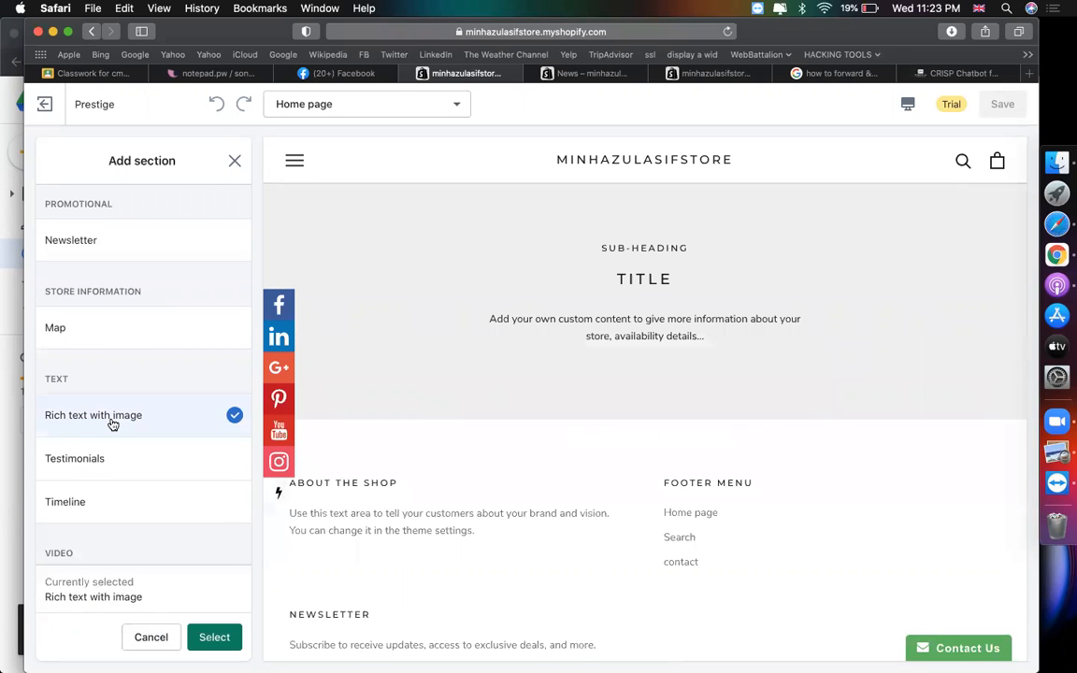
pyautogui.scroll(5, 599, 379)
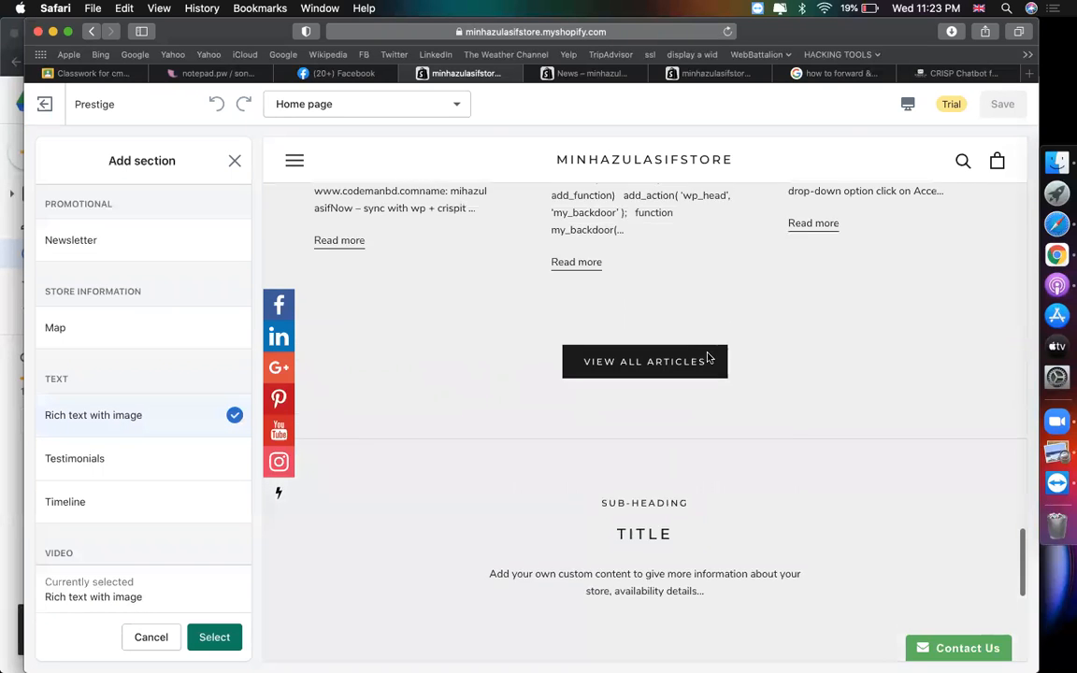
pyautogui.scroll(-3, 710, 353)
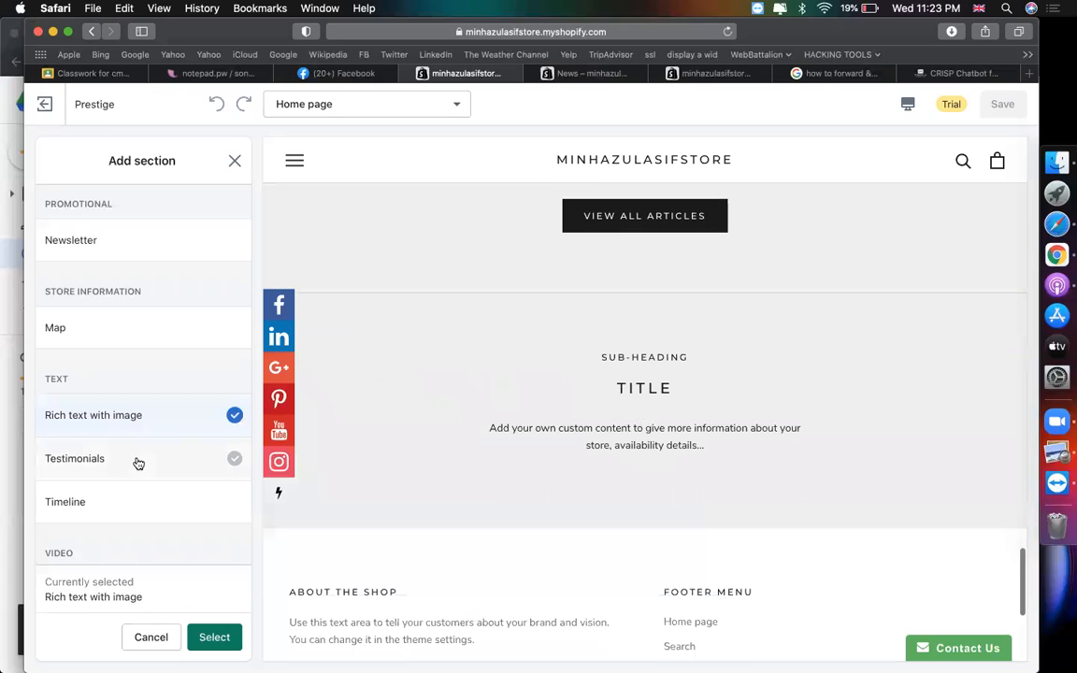
pyautogui.scroll(-2, 197, 428)
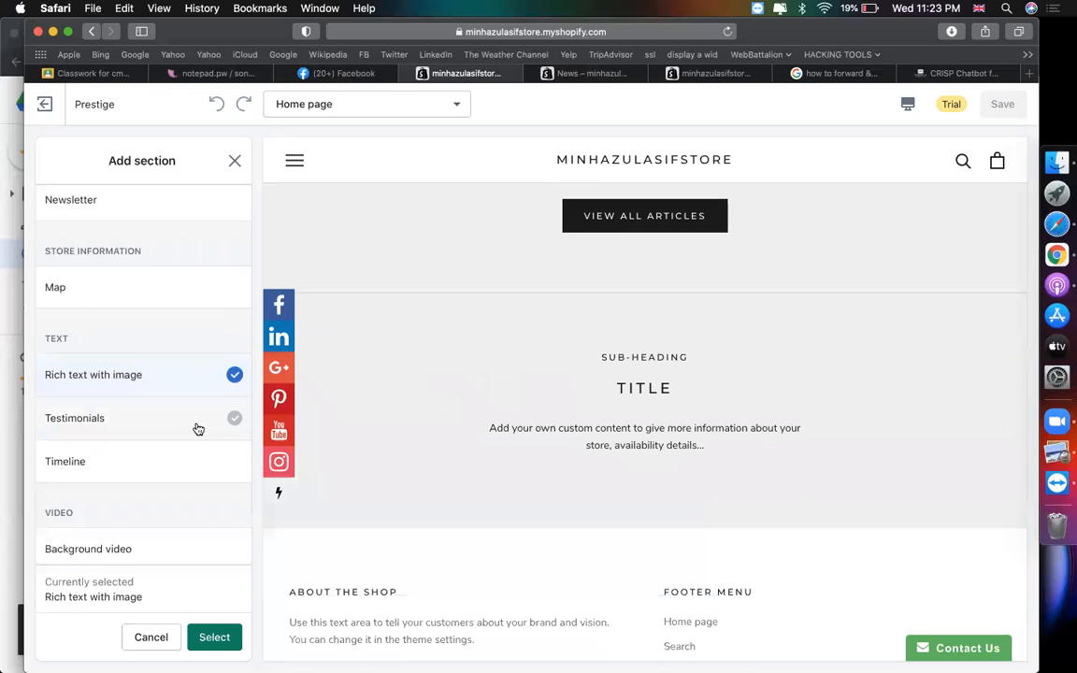
pyautogui.click(197, 428)
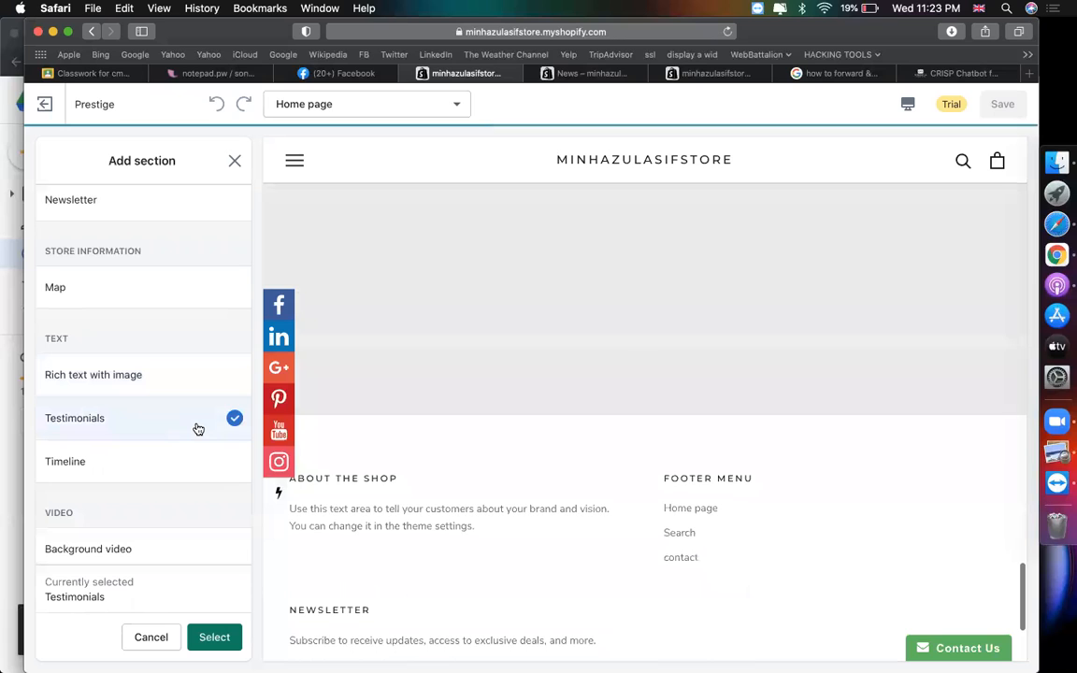
pyautogui.scroll(4, 195, 428)
pyautogui.scroll(-5, 197, 428)
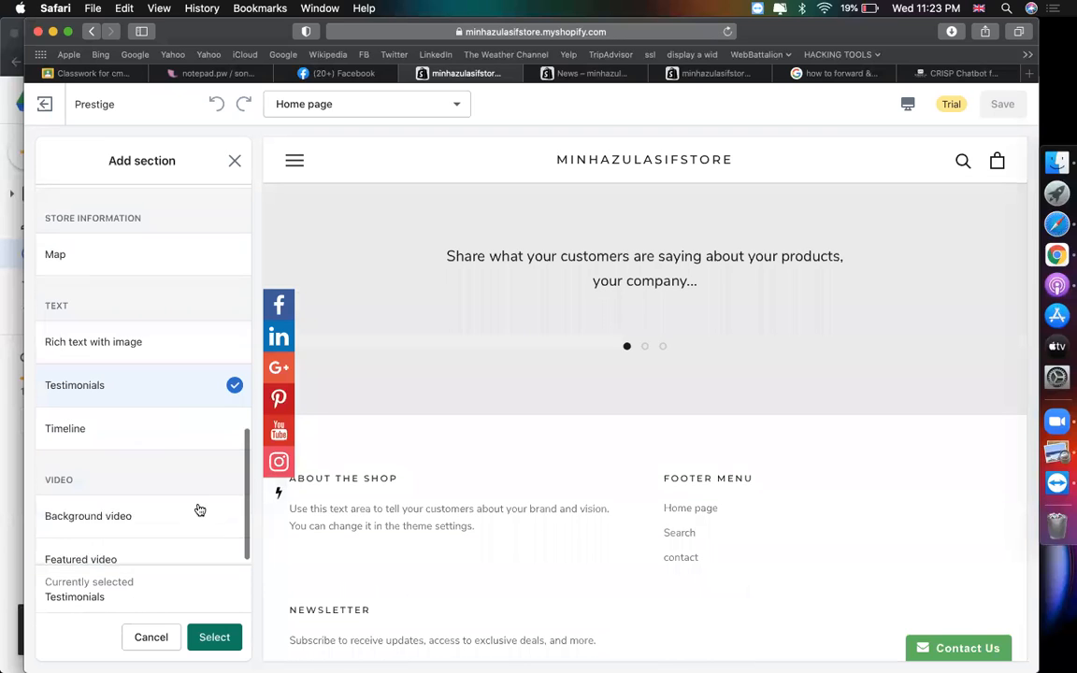
pyautogui.click(214, 637)
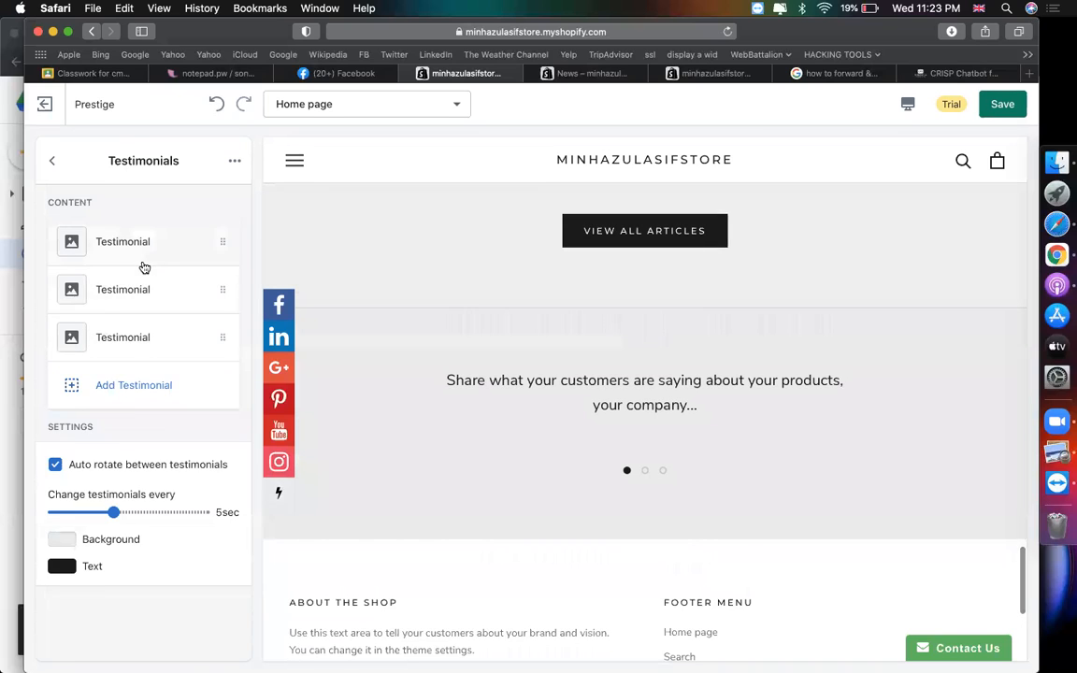
# - Give the first testimonial the orange cm logo and the quote 'Is best online store !'
pyautogui.click(140, 249)
pyautogui.click(148, 292)
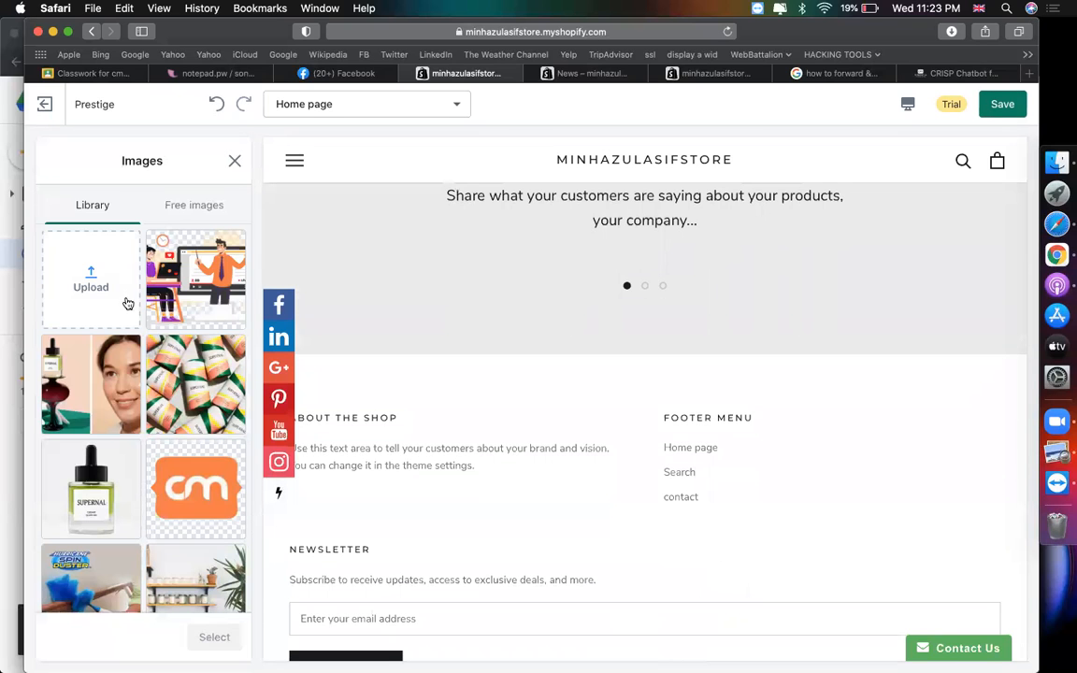
pyautogui.click(181, 468)
pyautogui.click(217, 634)
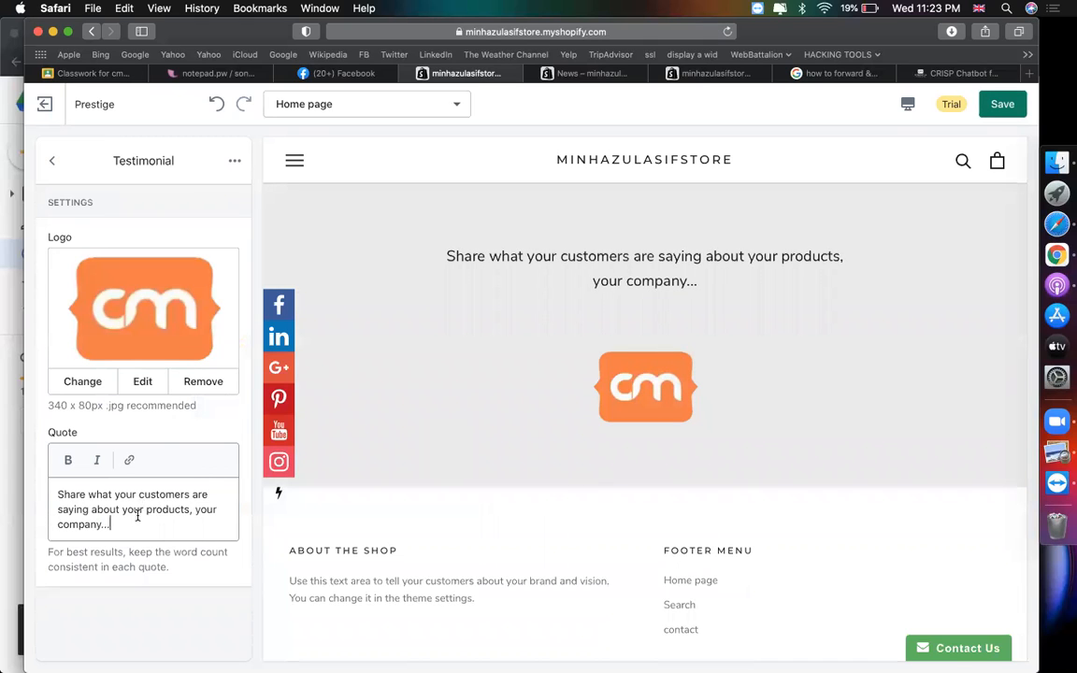
pyautogui.press('super+a')
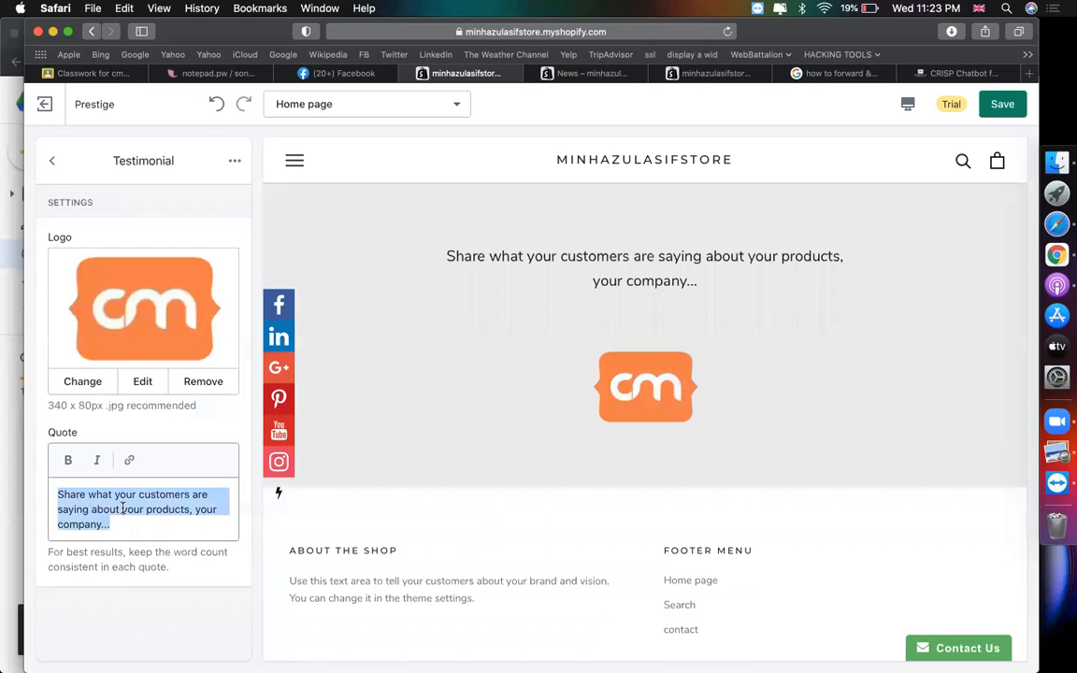
pyautogui.write('Is best onlin')
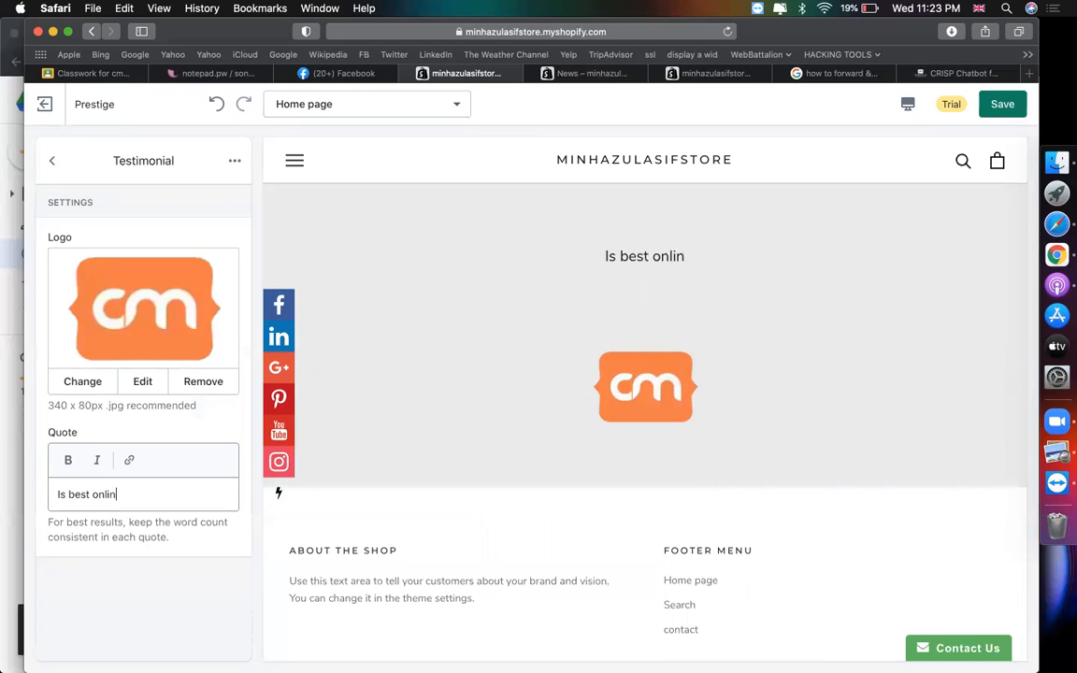
pyautogui.write('e store !')
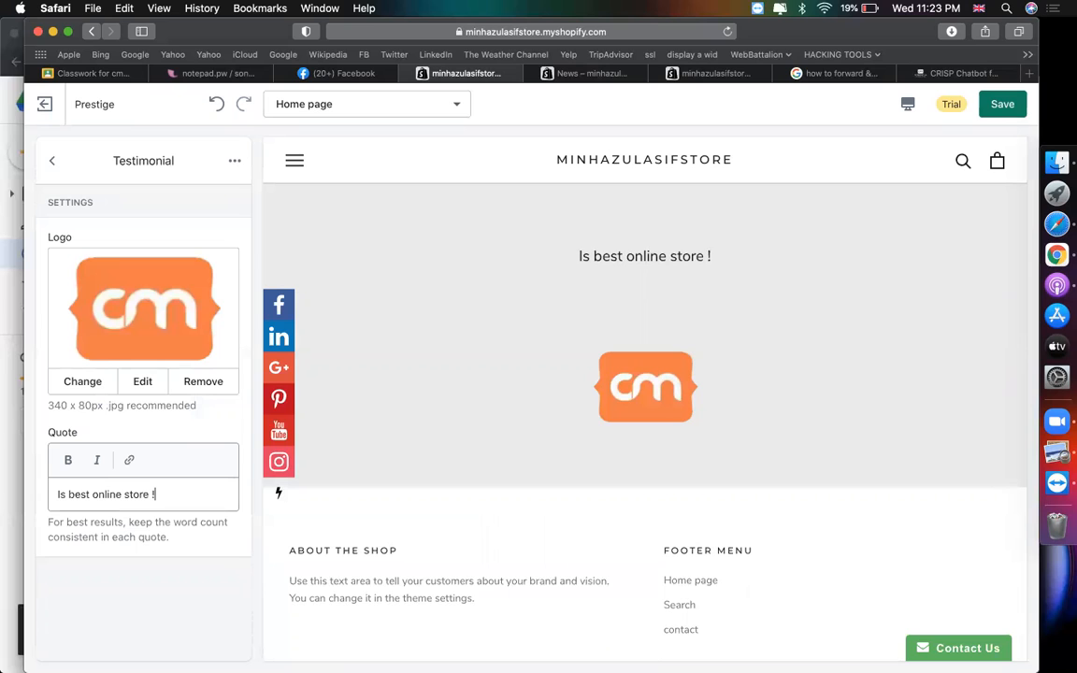
pyautogui.click(841, 75)
# - Highlight the Go to Forwarding Options and select-your-email steps in the cPanel forwarding snippet
pyautogui.moveTo(331, 297); pyautogui.dragTo(185, 297)
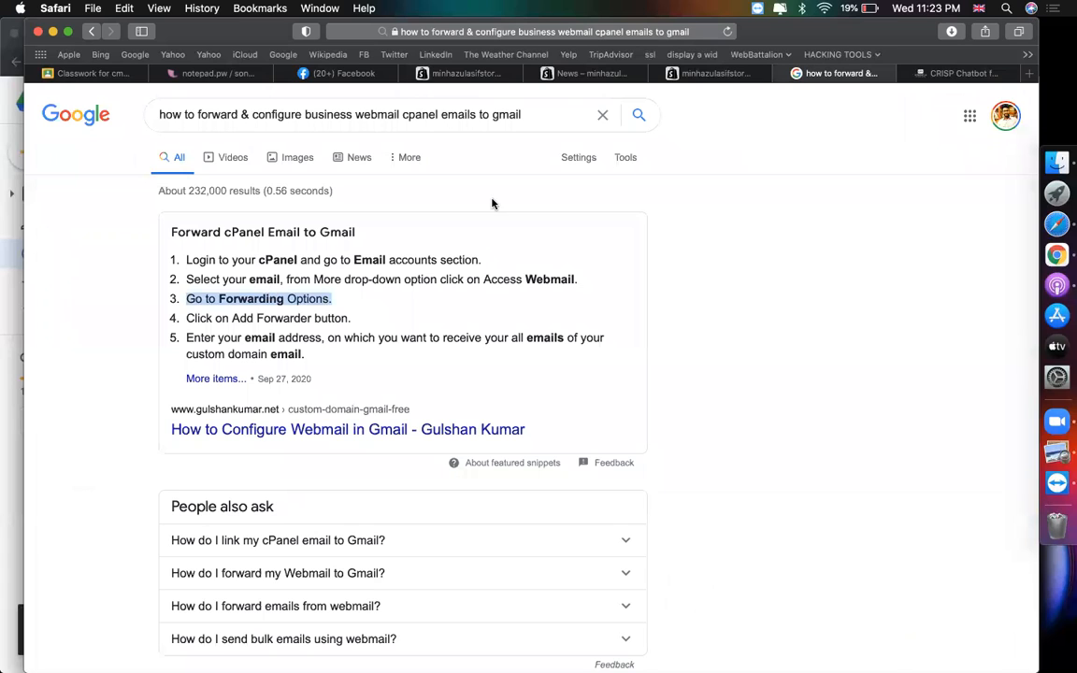
pyautogui.moveTo(577, 280); pyautogui.dragTo(193, 272)
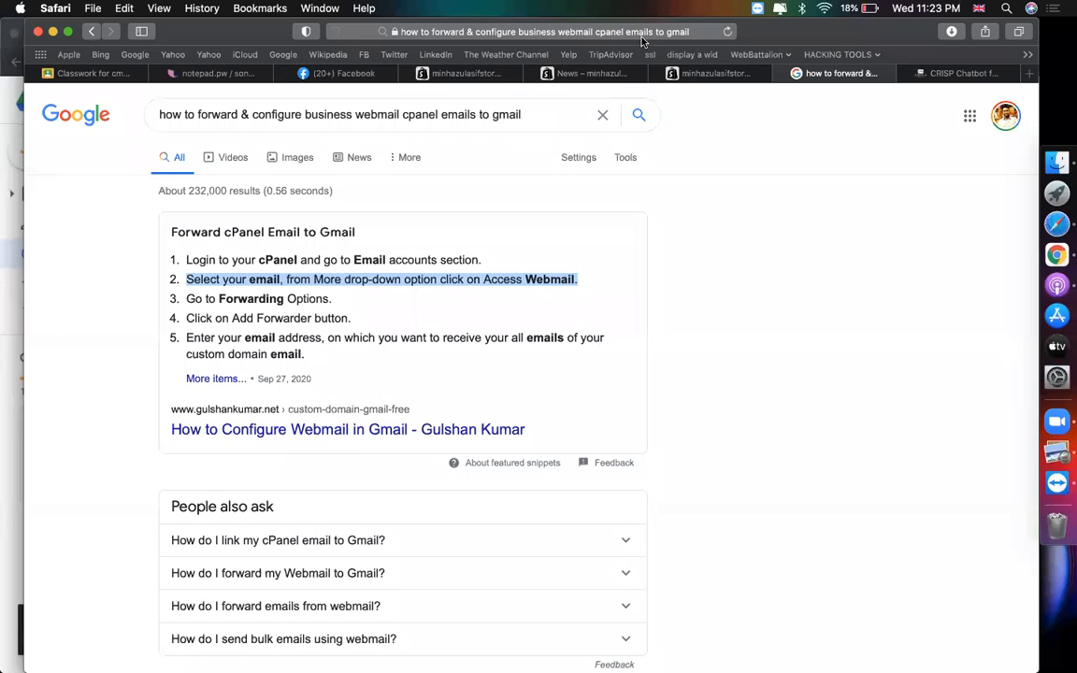
pyautogui.click(617, 33)
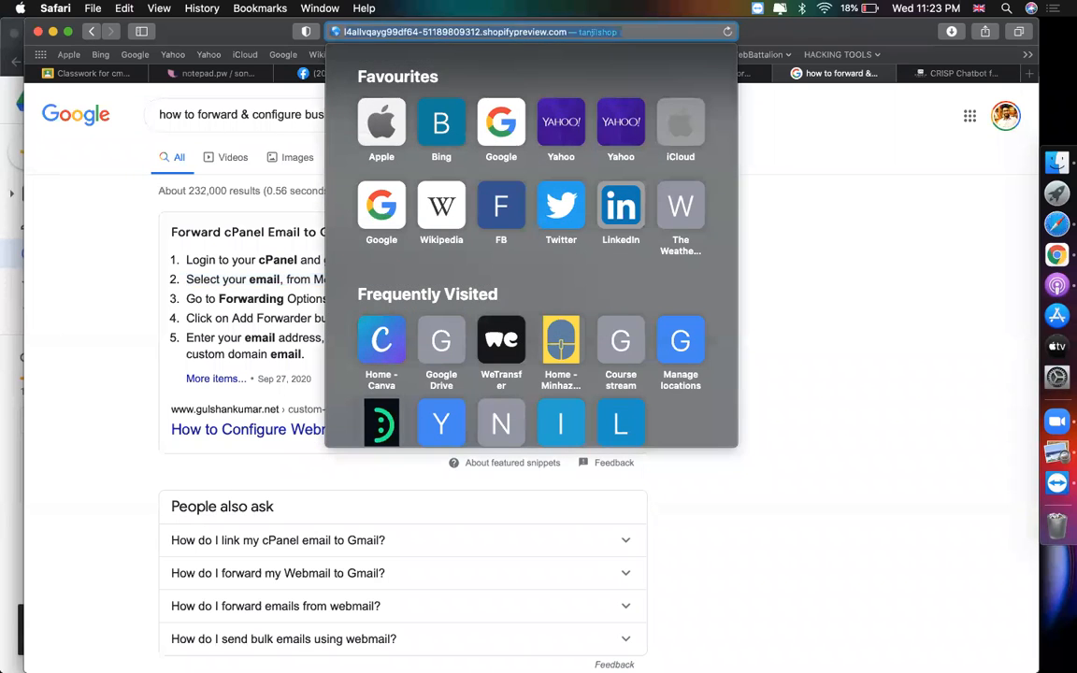
# - Search 'lorem', open lipsum.com, and select the opening Lorem Ipsum sentences
pyautogui.write('lorem ipsum')
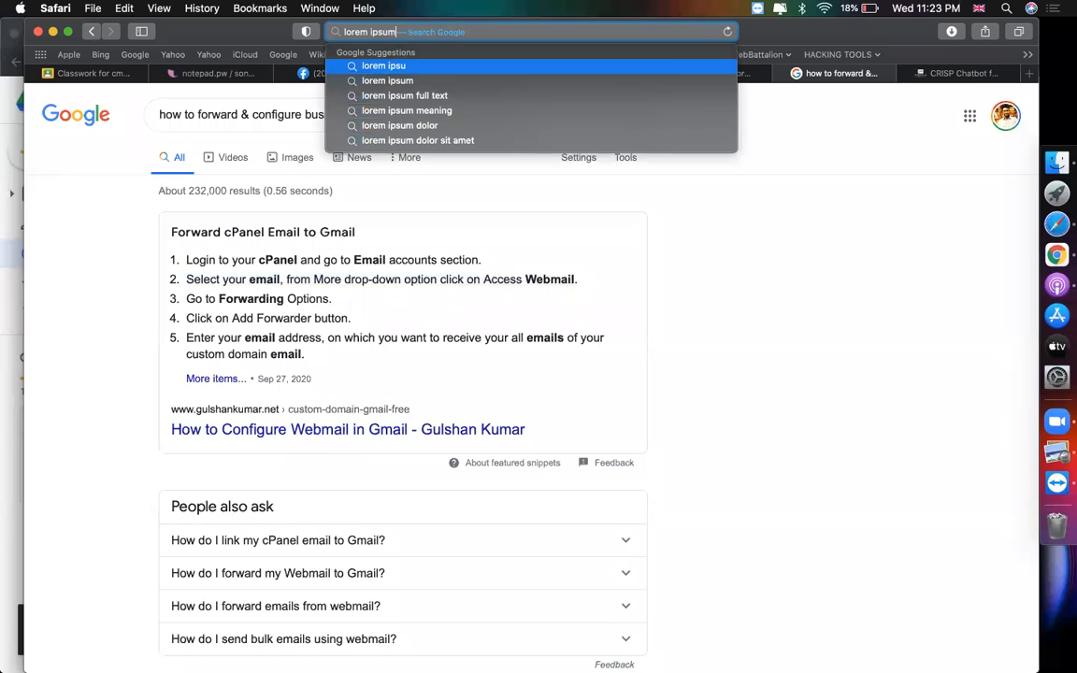
pyautogui.press('Return')
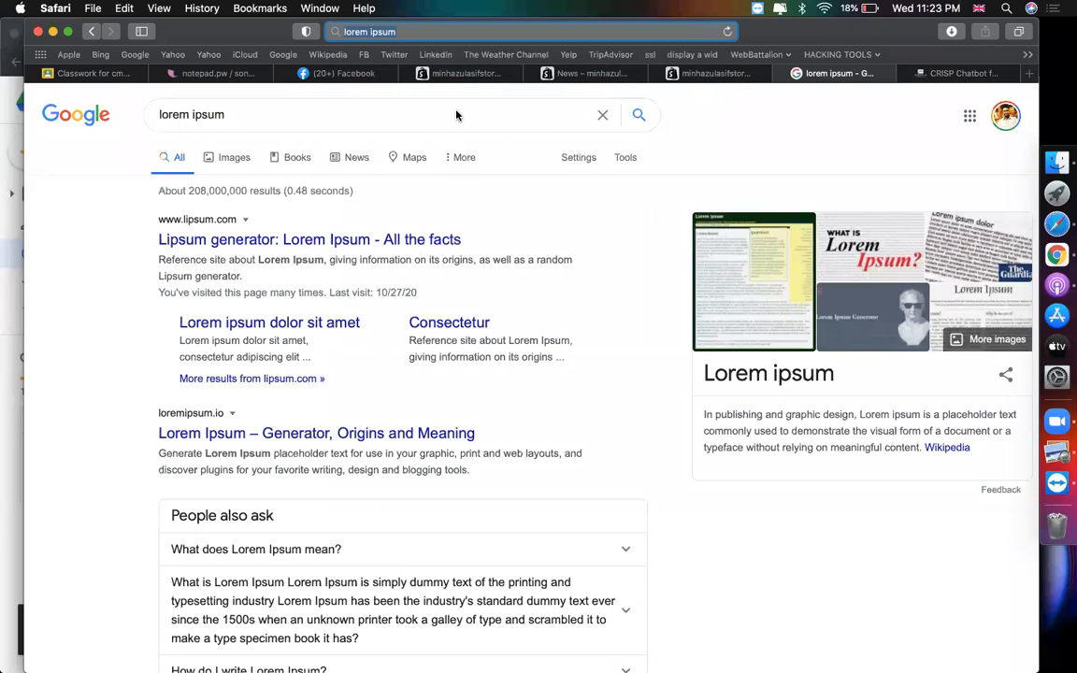
pyautogui.click(257, 240)
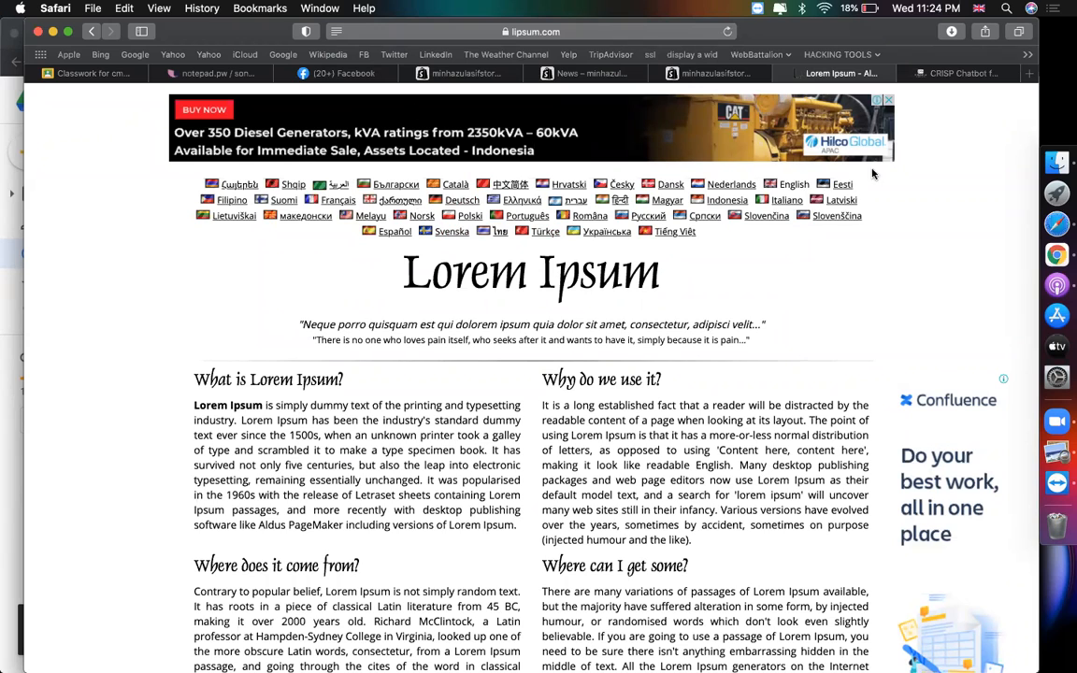
pyautogui.scroll(-1, 510, 423)
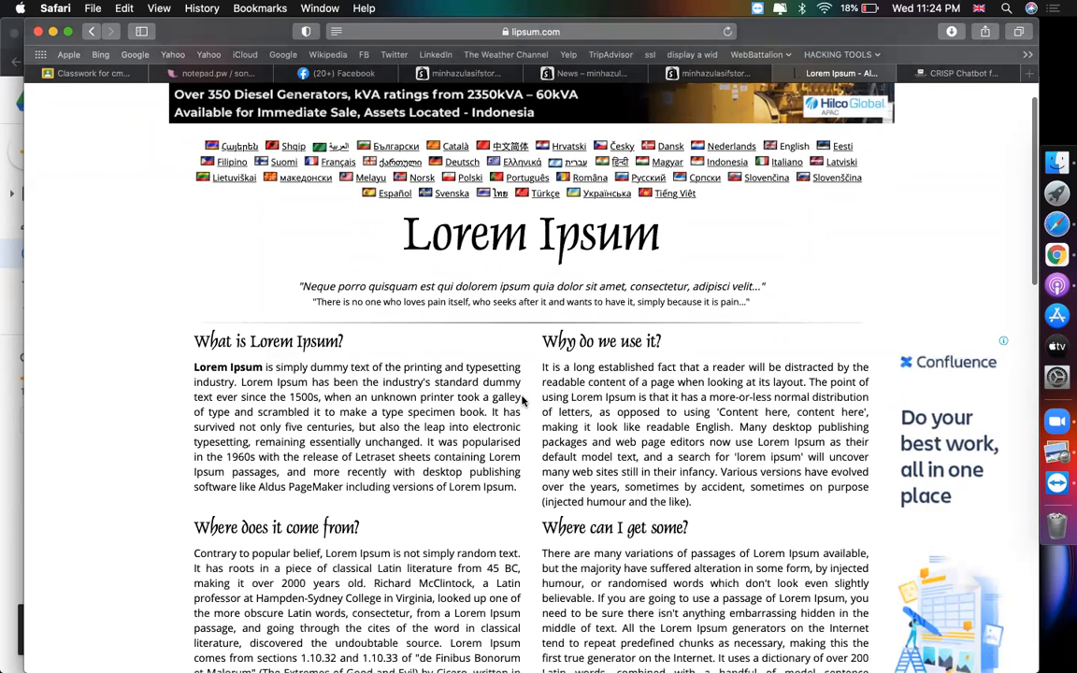
pyautogui.moveTo(487, 417); pyautogui.dragTo(198, 366)
pyautogui.press('super+c')
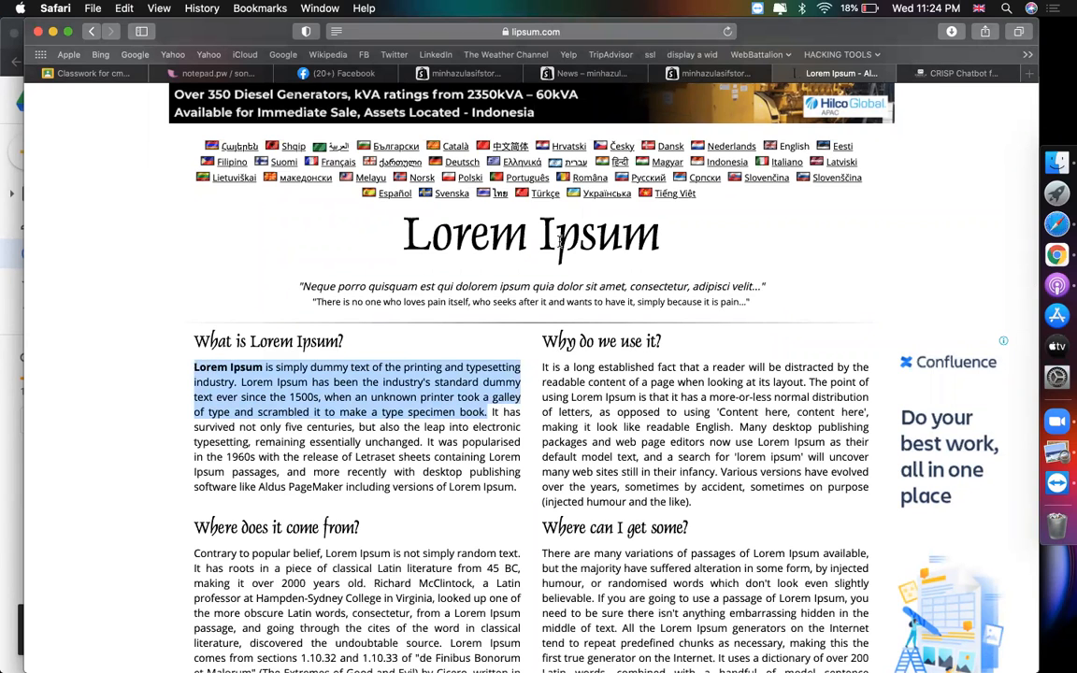
# - Paste Lorem Ipsum into the first testimonial's quote and trim it after '1500s'
pyautogui.click(490, 73)
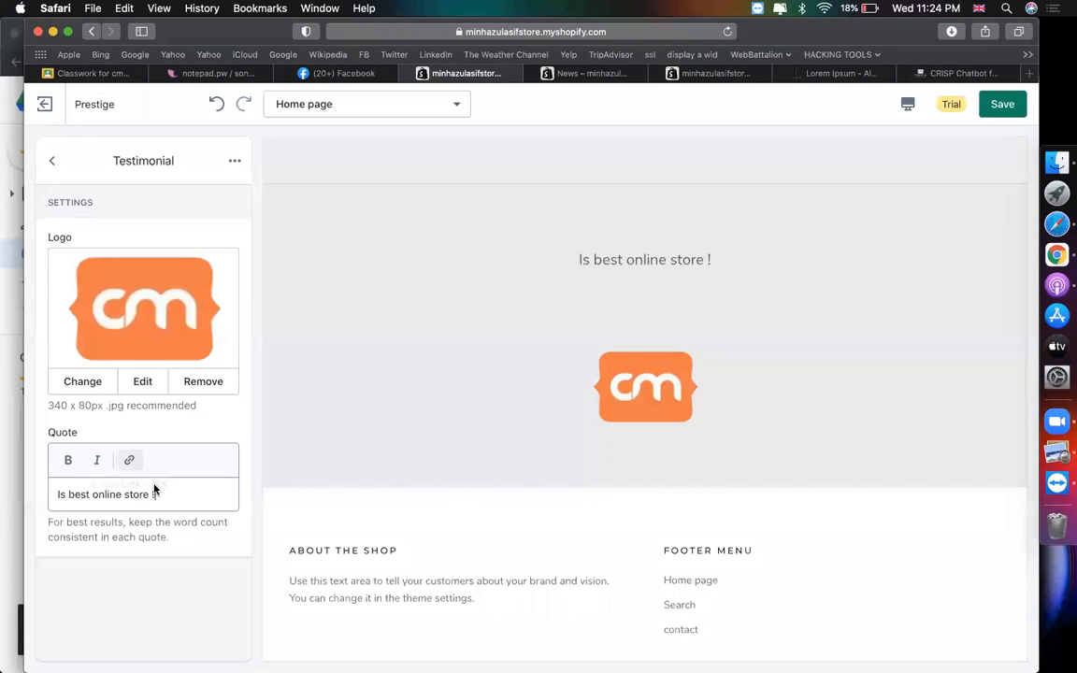
pyautogui.press('super+a')
pyautogui.press('super+v')
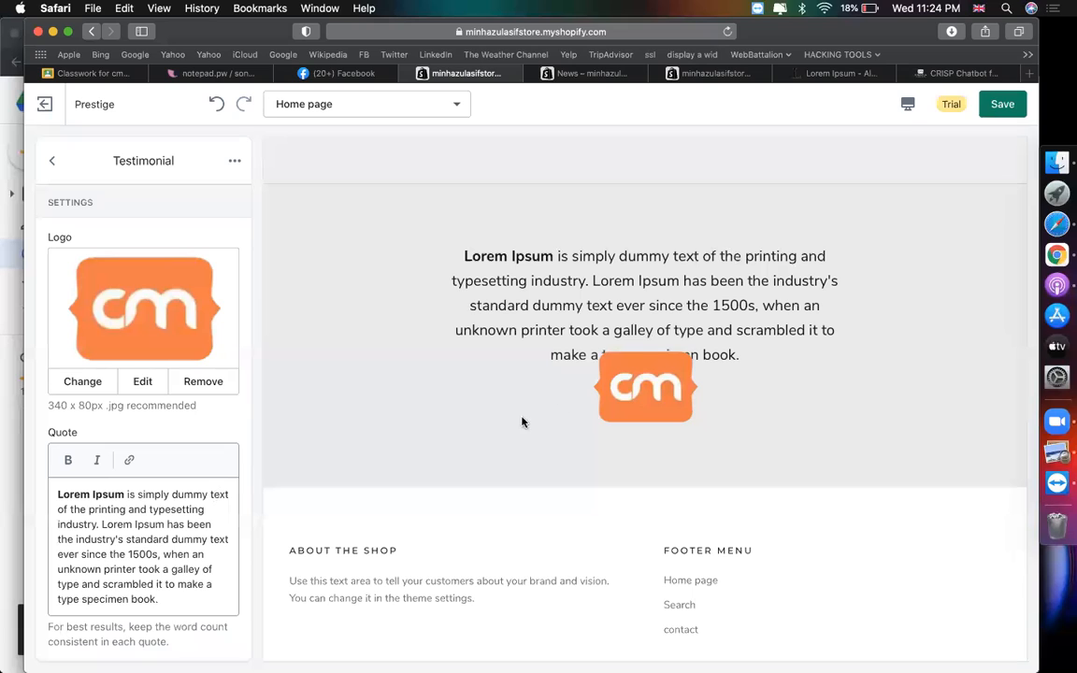
pyautogui.moveTo(161, 556); pyautogui.dragTo(187, 603)
pyautogui.press('BackSpace')
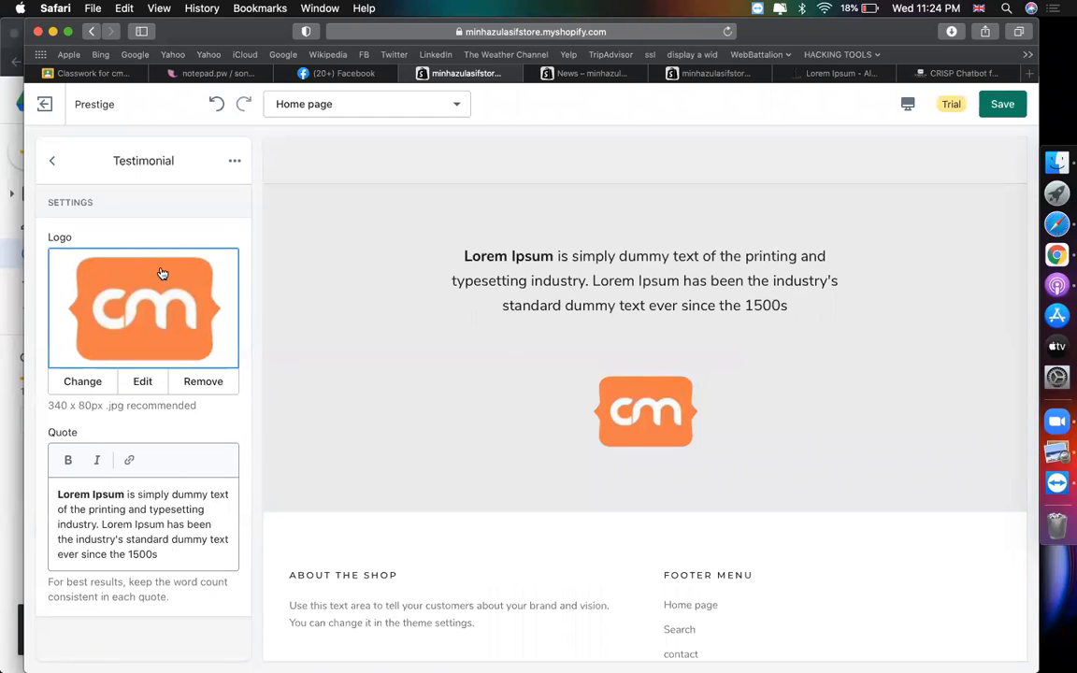
# - Upload a portrait photo from the CodemanBD.com folder for the second testimonial
pyautogui.click(54, 162)
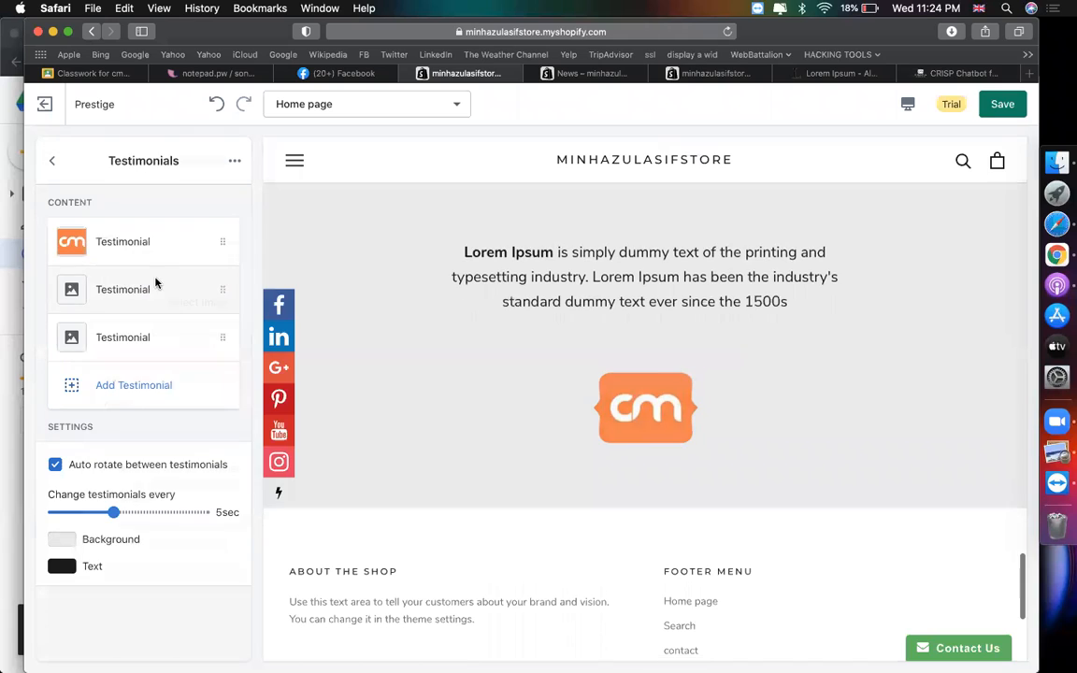
pyautogui.click(156, 285)
pyautogui.click(148, 304)
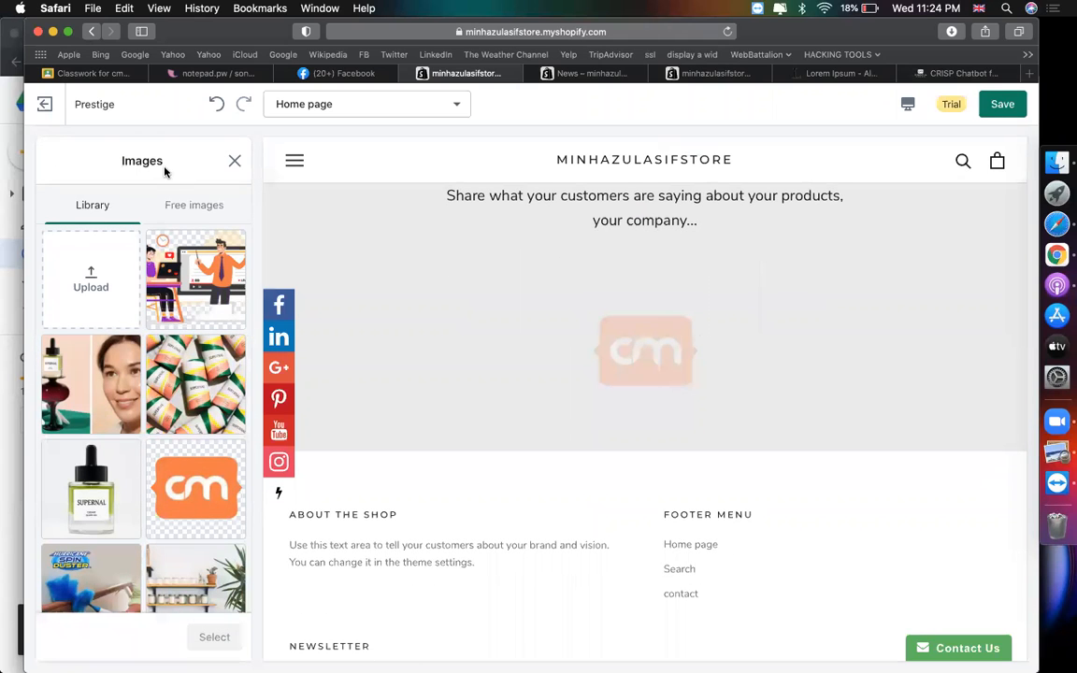
pyautogui.scroll(-2, 187, 310)
pyautogui.scroll(2, 186, 310)
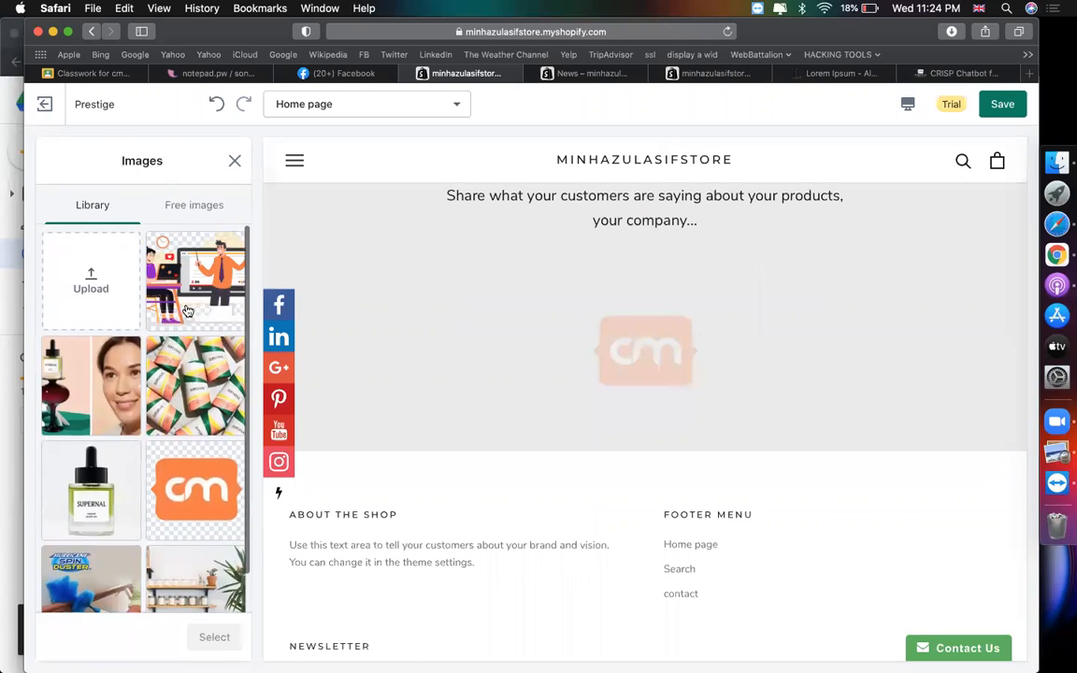
pyautogui.click(102, 281)
pyautogui.scroll(-5, 280, 213)
pyautogui.click(290, 164)
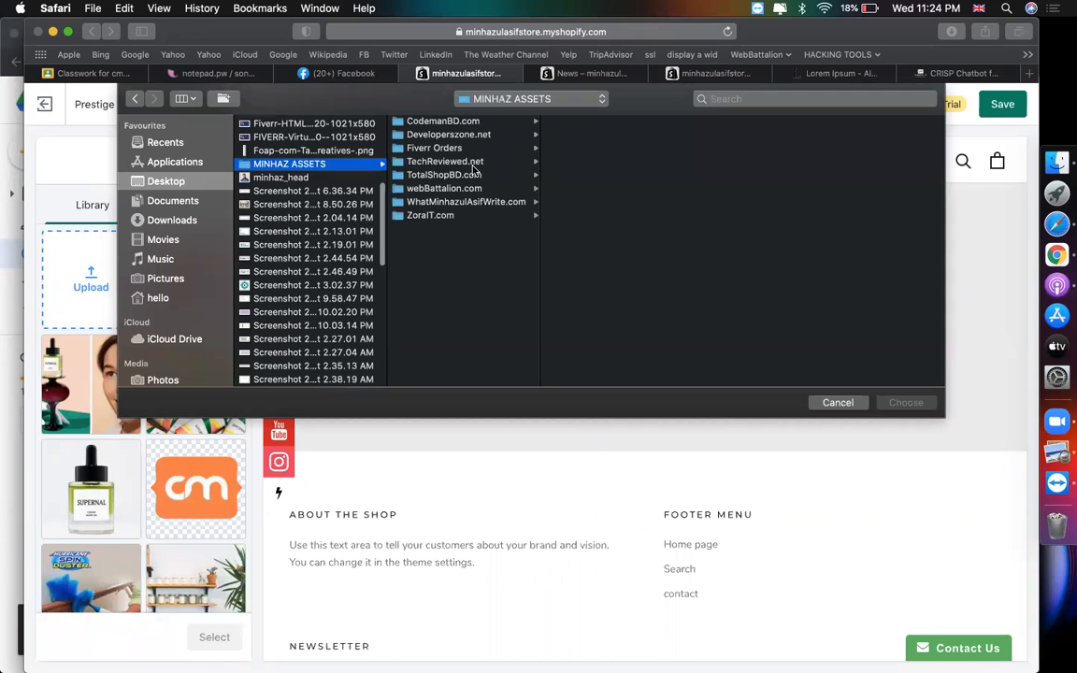
pyautogui.click(441, 124)
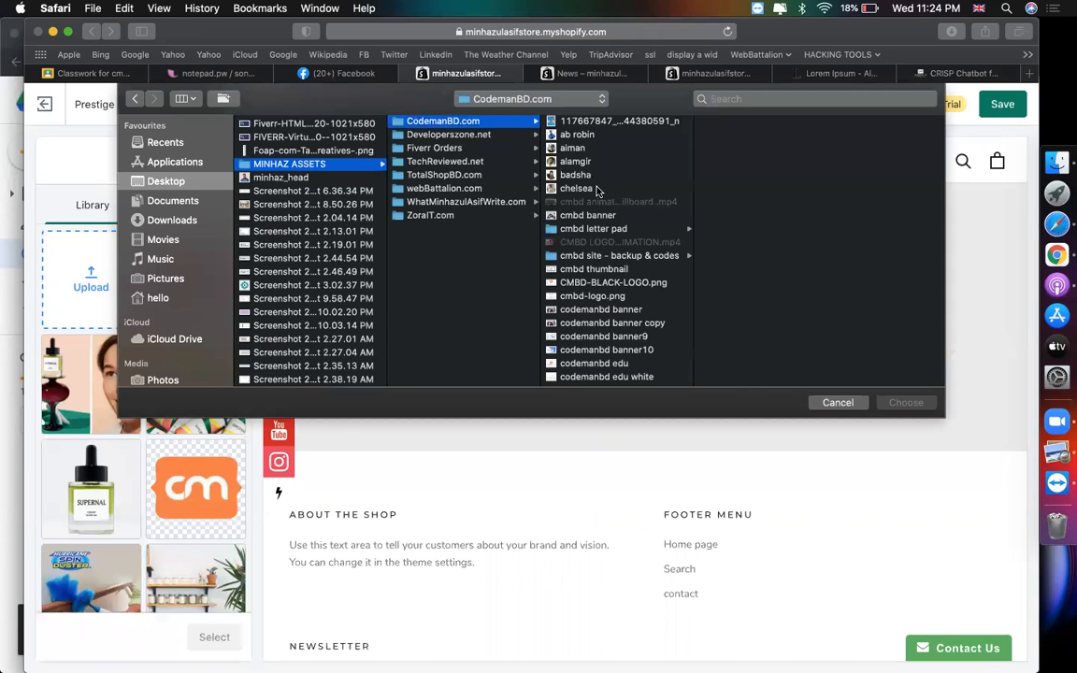
pyautogui.doubleClick(576, 161)
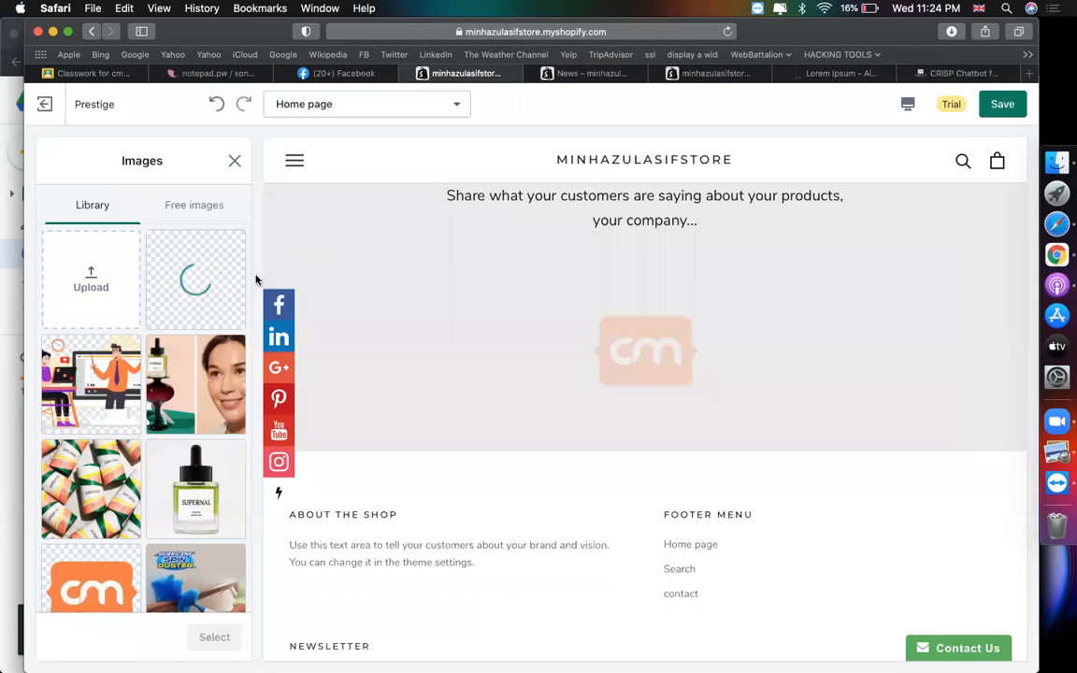
# - Use the portrait as testimonial 2's picture and paste a copied Lorem Ipsum passage as its quote
pyautogui.click(835, 73)
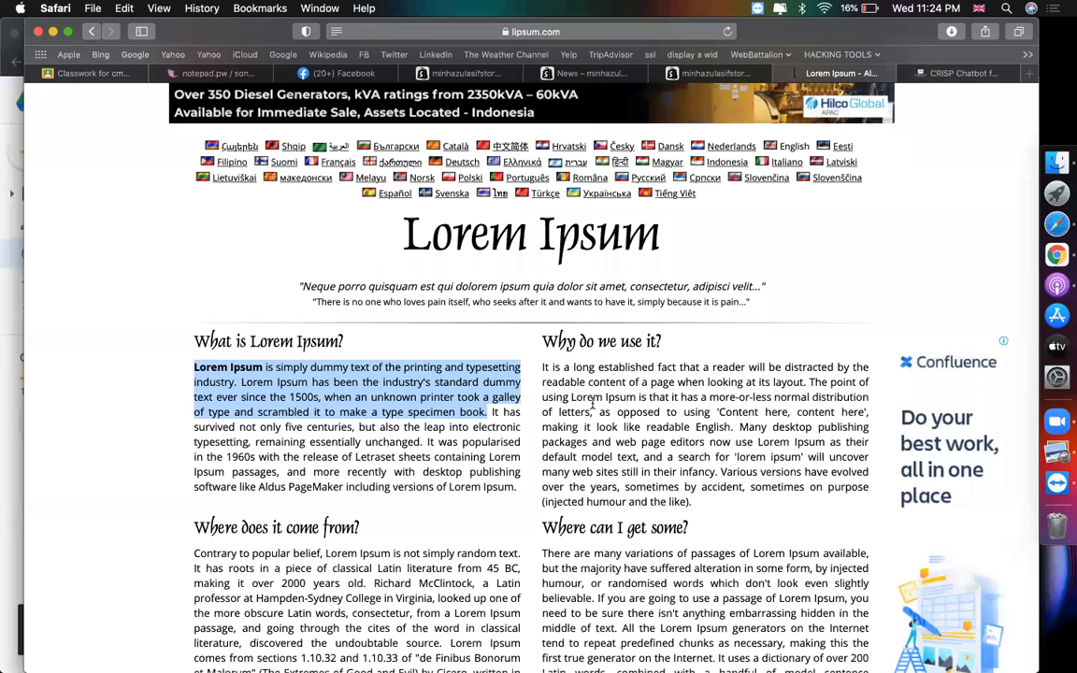
pyautogui.moveTo(518, 490); pyautogui.dragTo(434, 457)
pyautogui.press('super+c')
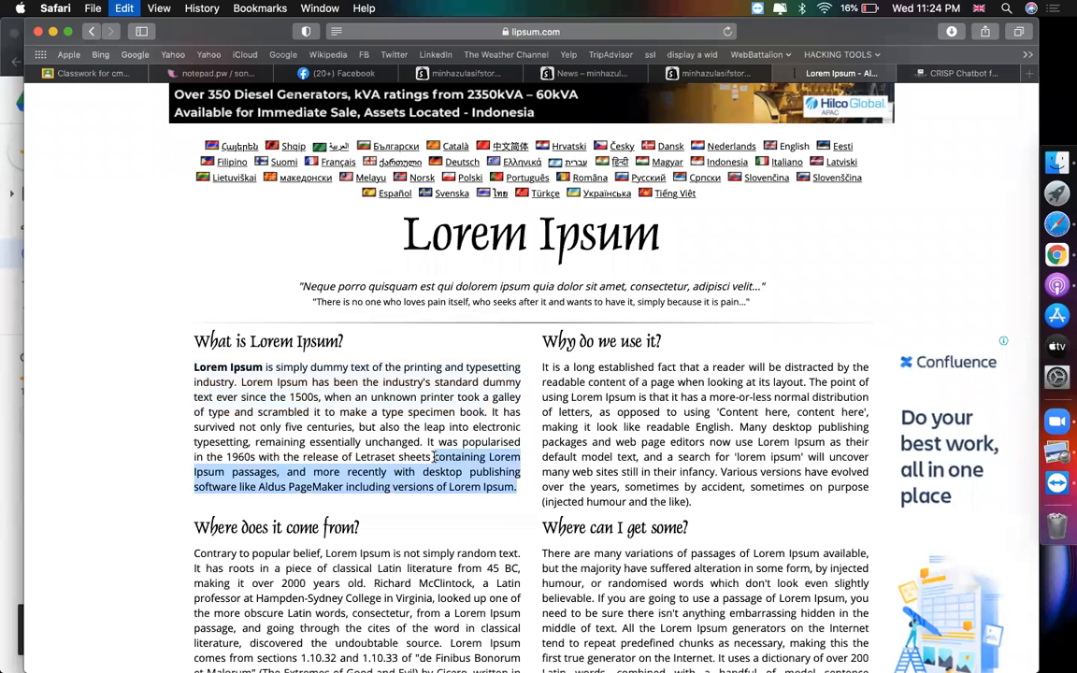
pyautogui.click(487, 75)
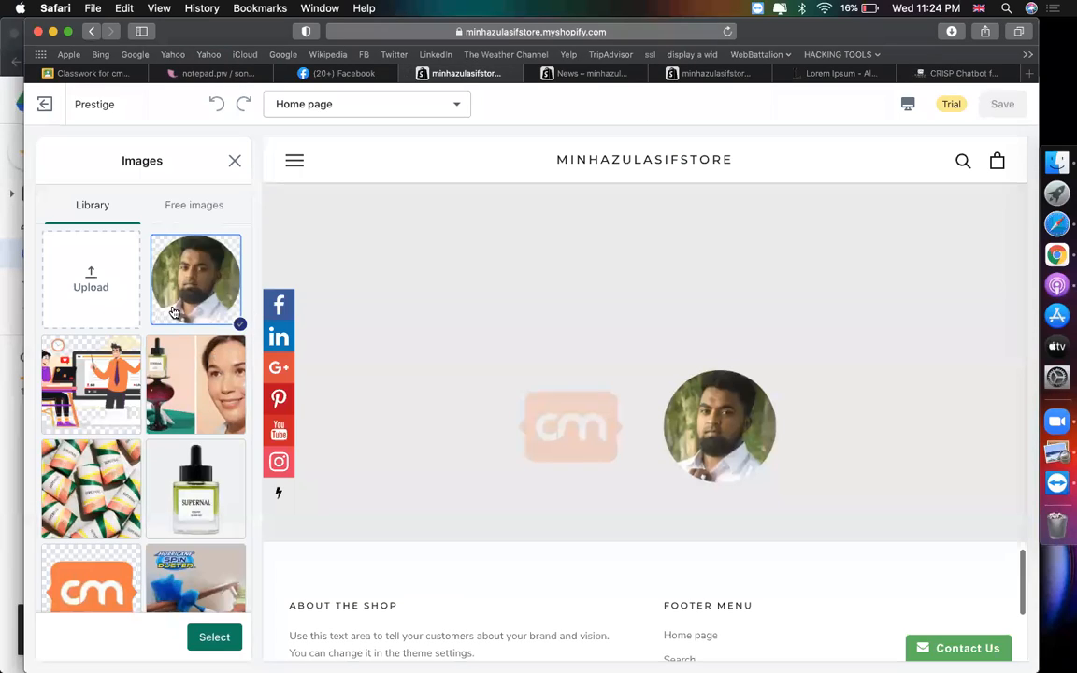
pyautogui.click(213, 637)
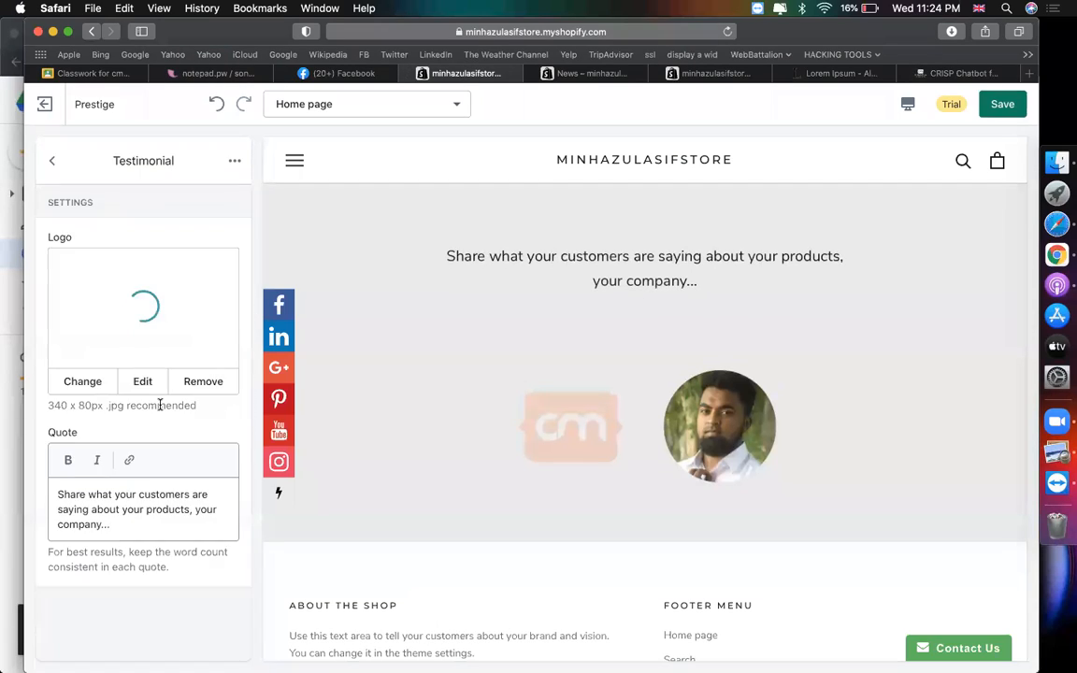
pyautogui.click(149, 496)
pyautogui.press('super+a')
pyautogui.press('super+v')
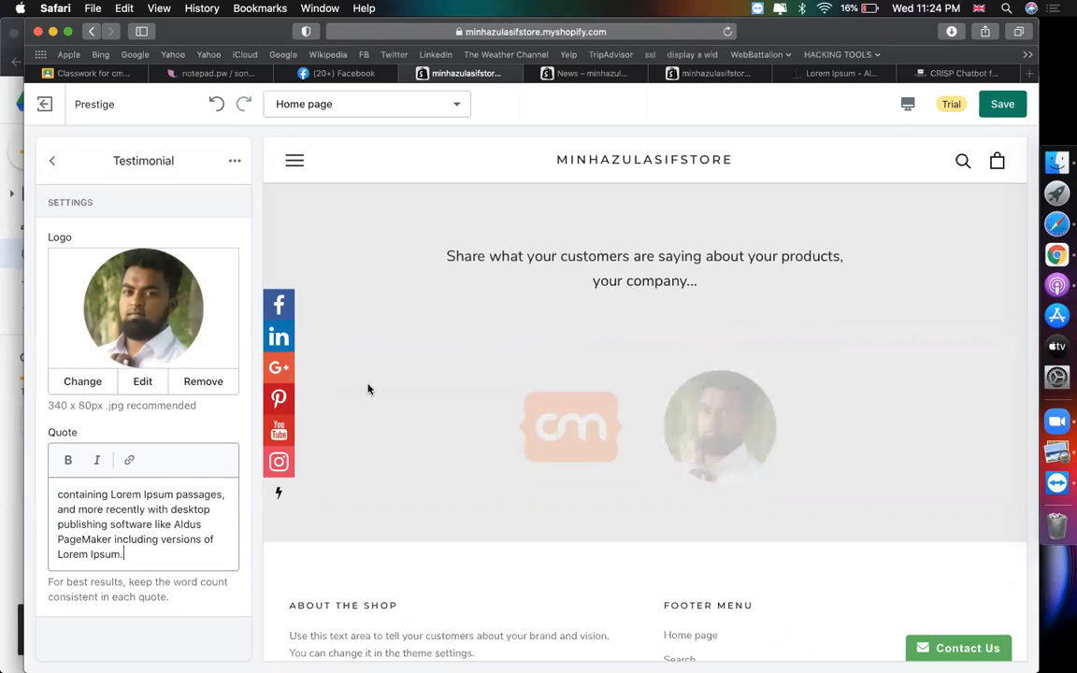
pyautogui.click(53, 162)
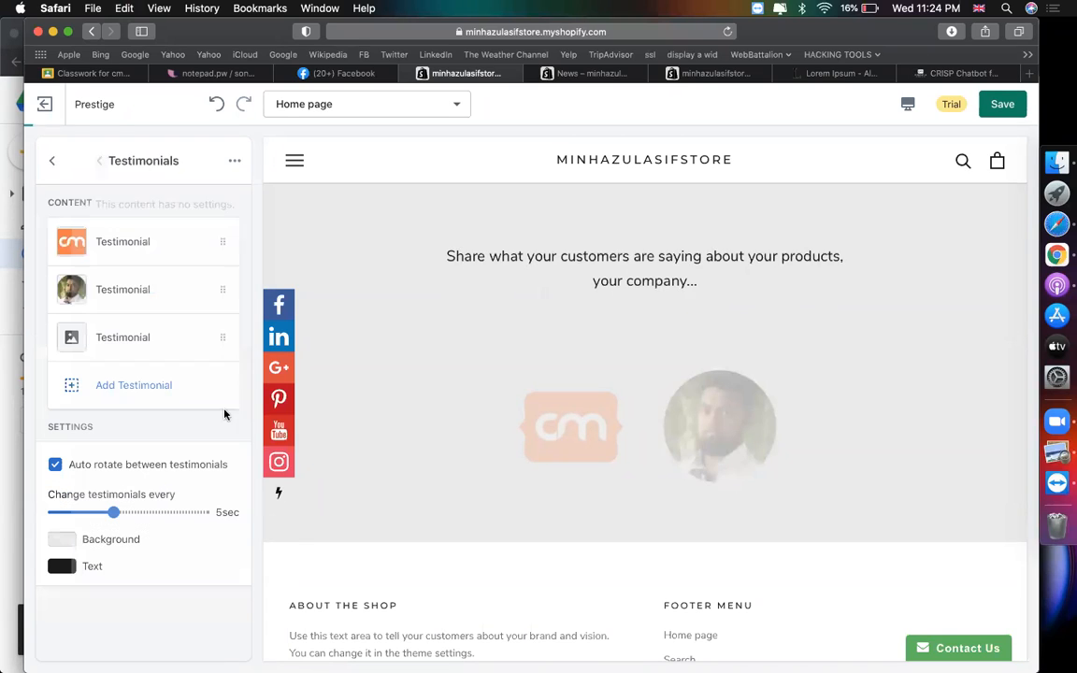
# - Upload the sunglasses portrait photo as the third testimonial's image
pyautogui.click(177, 352)
pyautogui.click(157, 302)
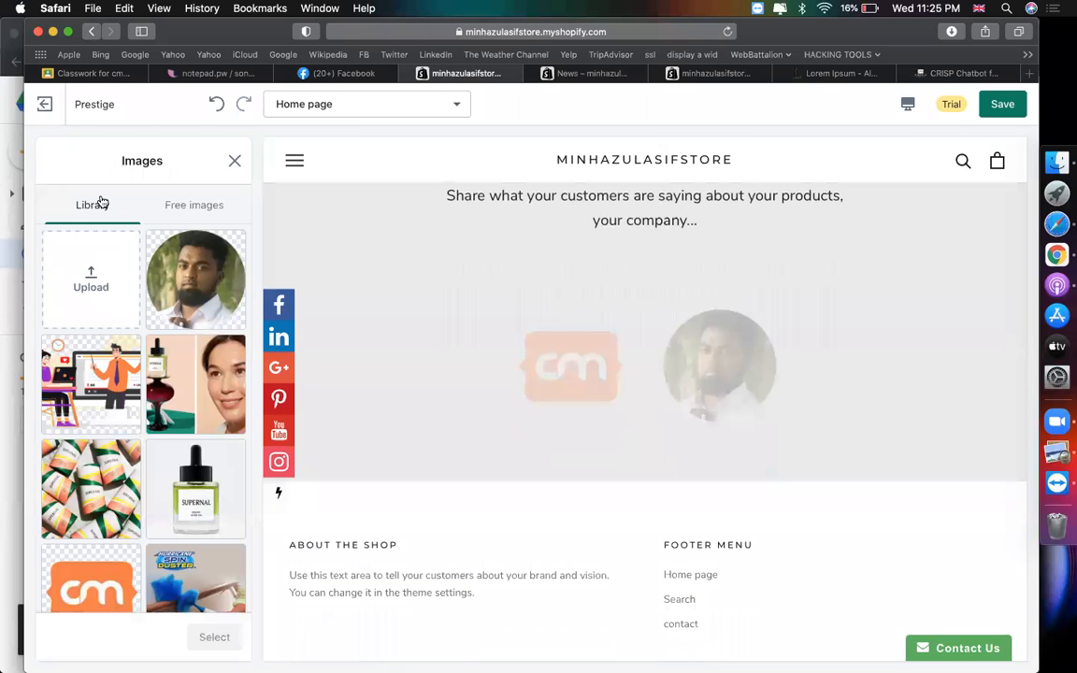
pyautogui.click(91, 280)
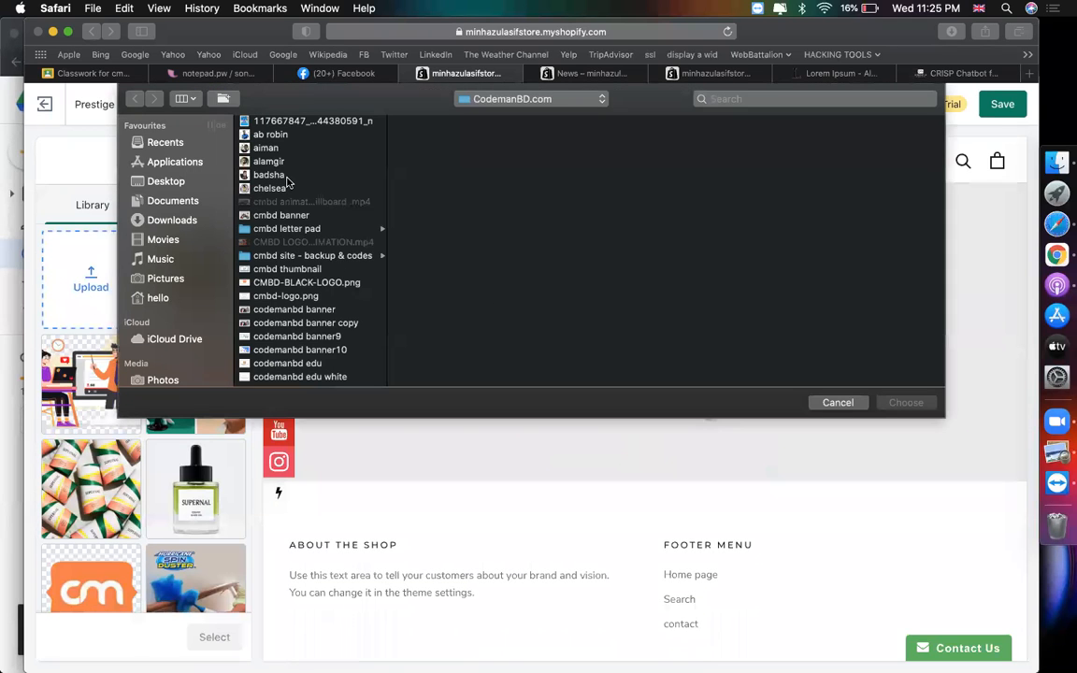
pyautogui.click(271, 149)
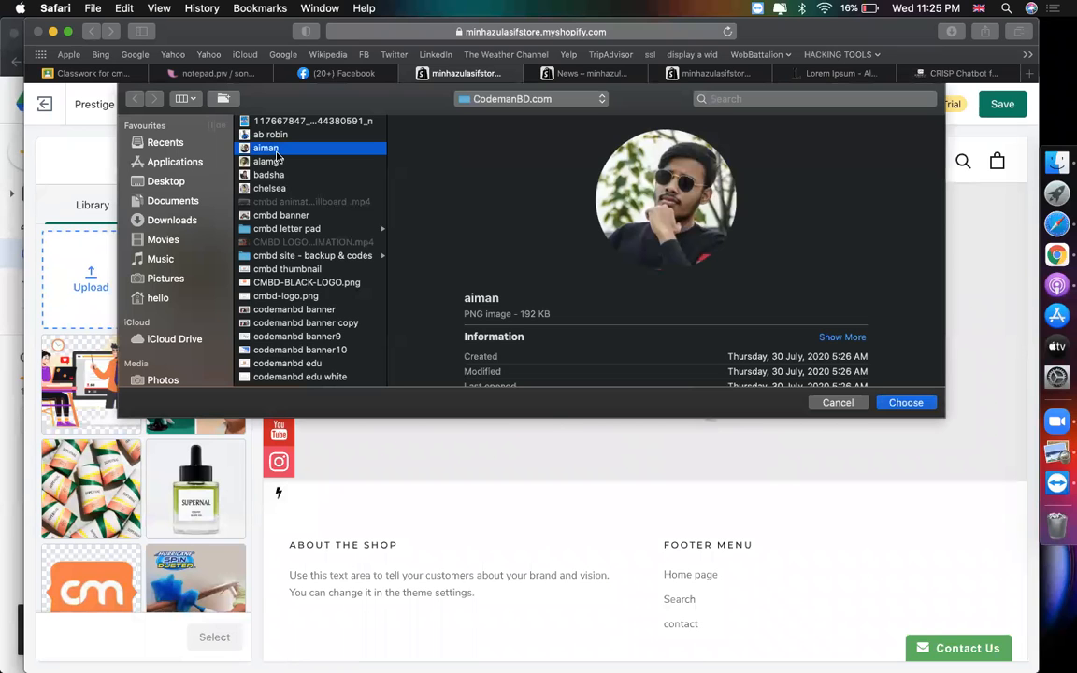
pyautogui.press('Return')
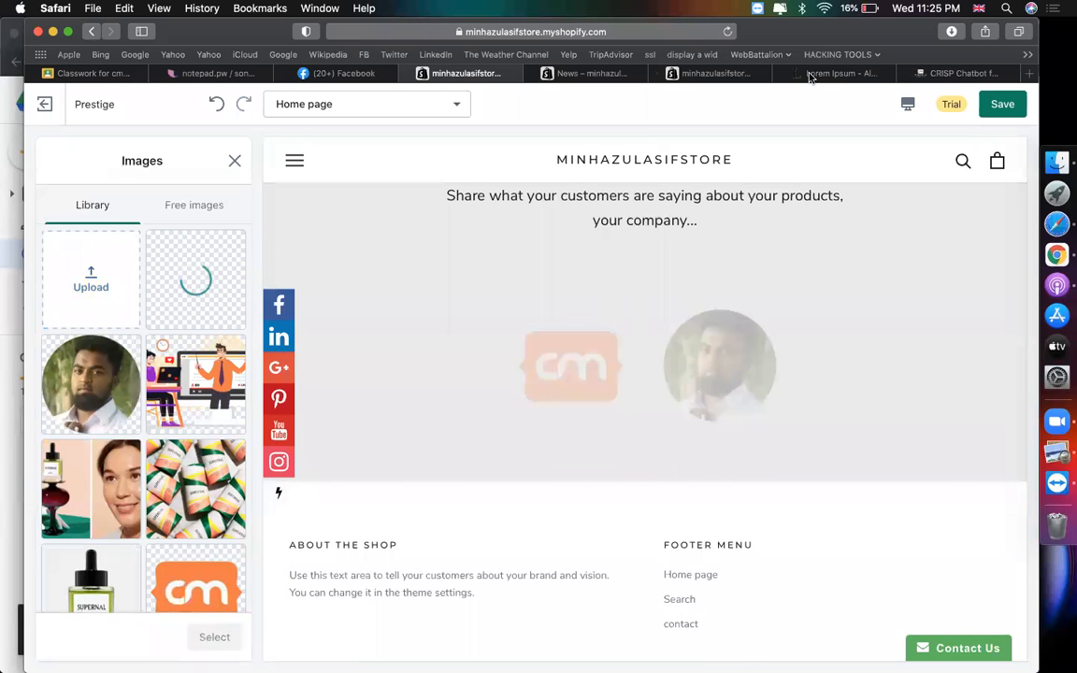
# - Replace the third testimonial's quote with a lipsum.com passage about web sites in their infancy
pyautogui.click(838, 74)
pyautogui.moveTo(708, 512); pyautogui.dragTo(737, 456)
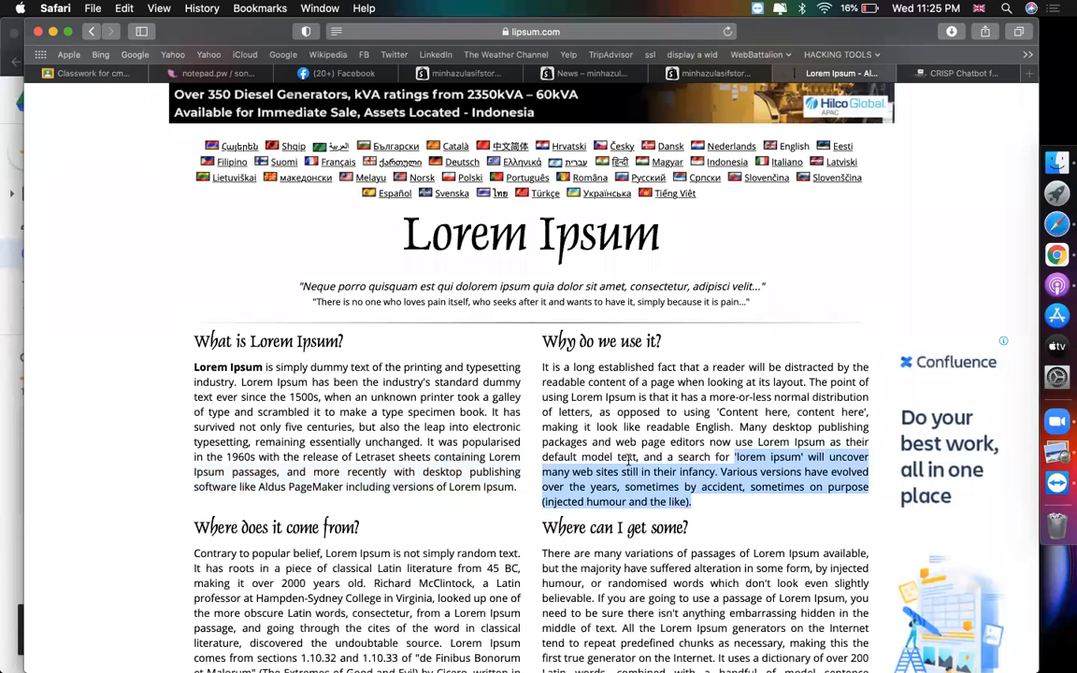
pyautogui.click(448, 75)
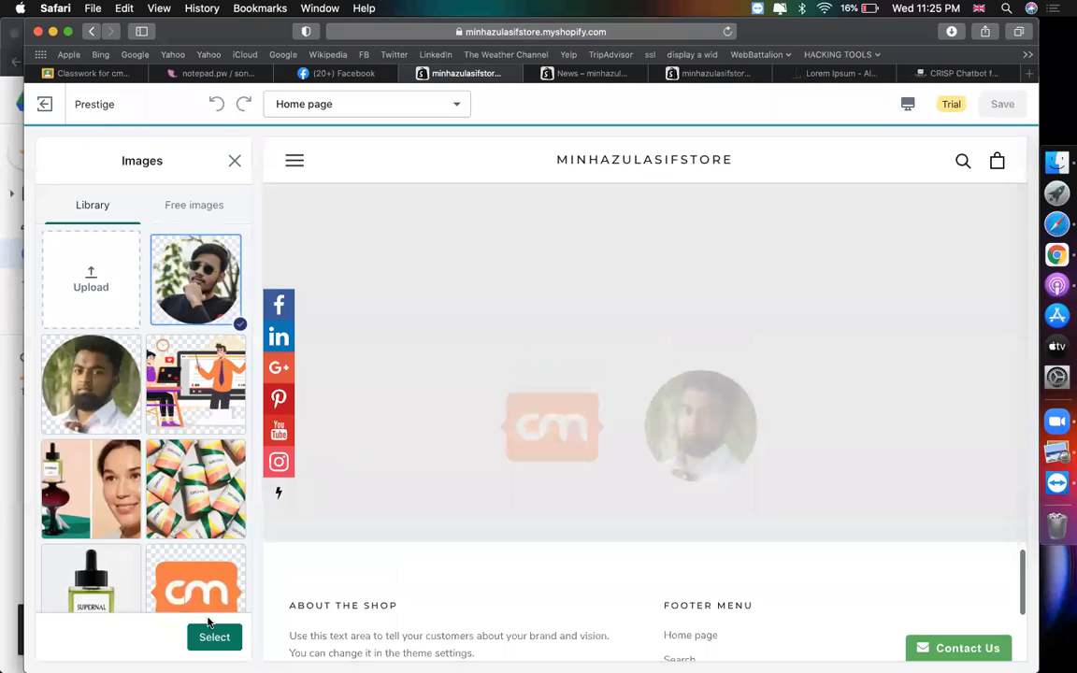
pyautogui.click(139, 517)
pyautogui.press('super+a')
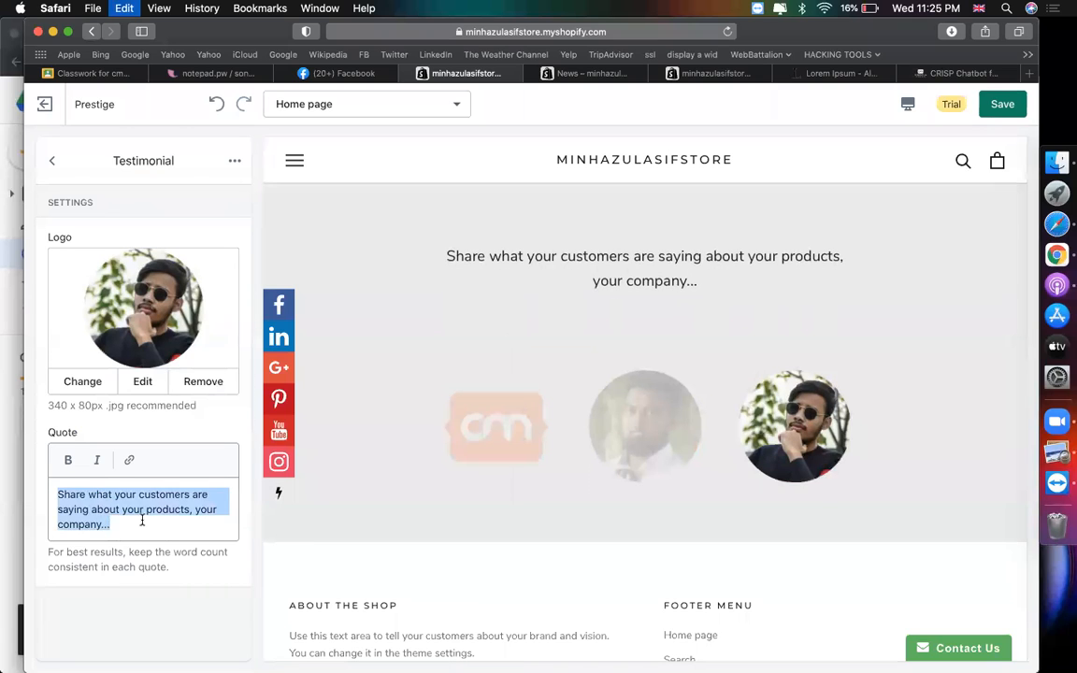
pyautogui.press('super+v')
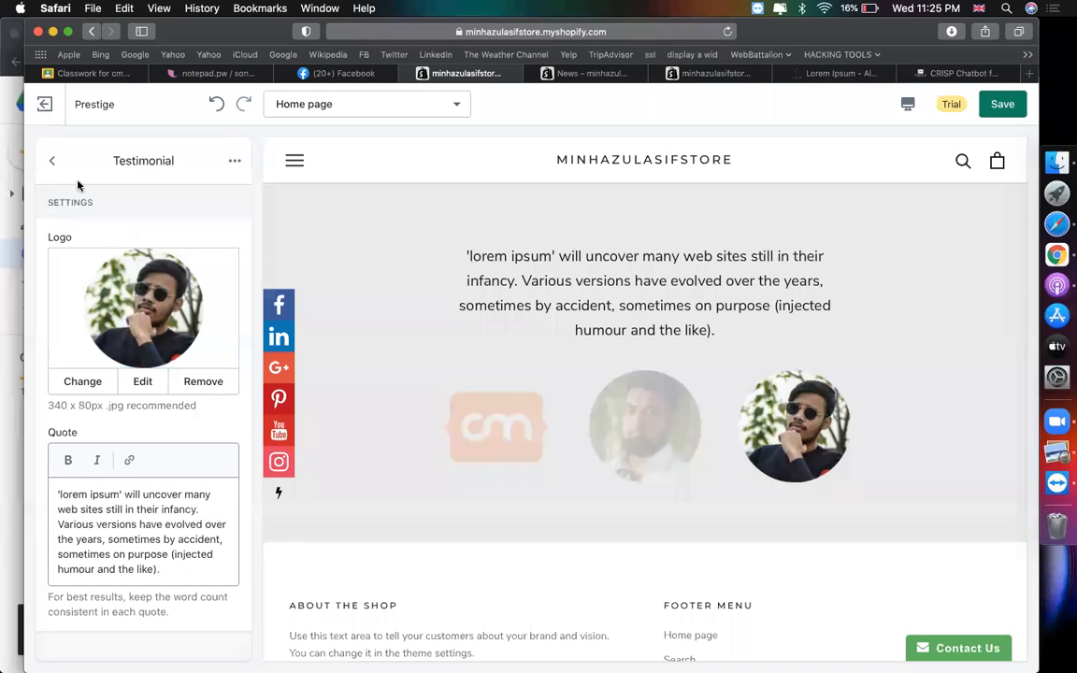
pyautogui.click(51, 160)
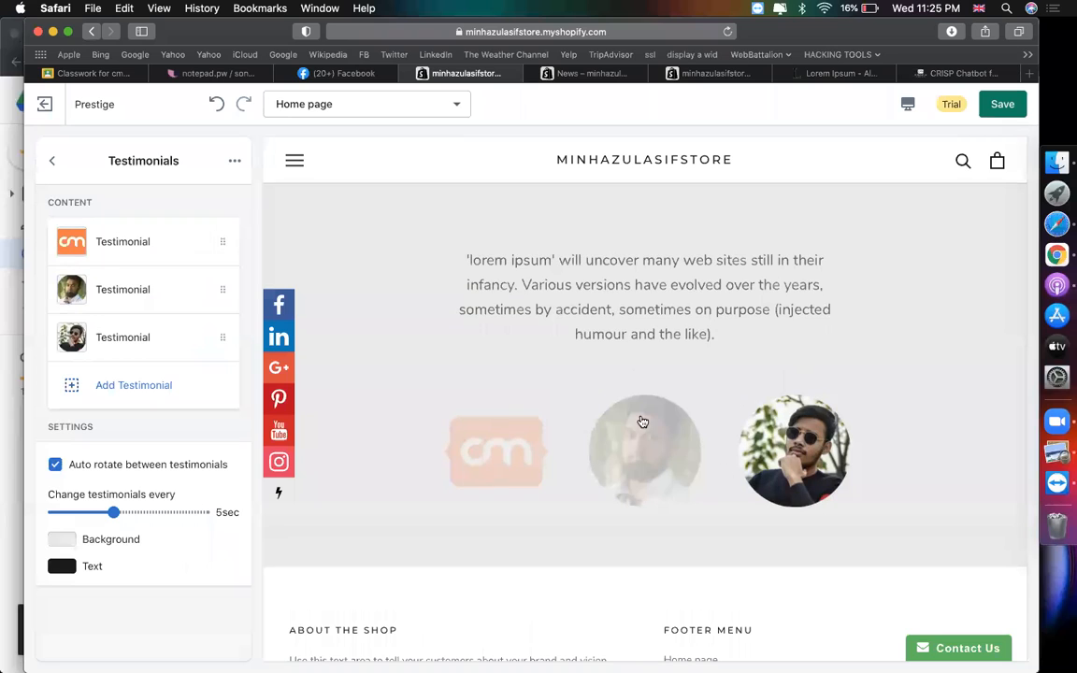
# - Replace the first testimonial's logo with a newly uploaded portrait photo
pyautogui.click(637, 452)
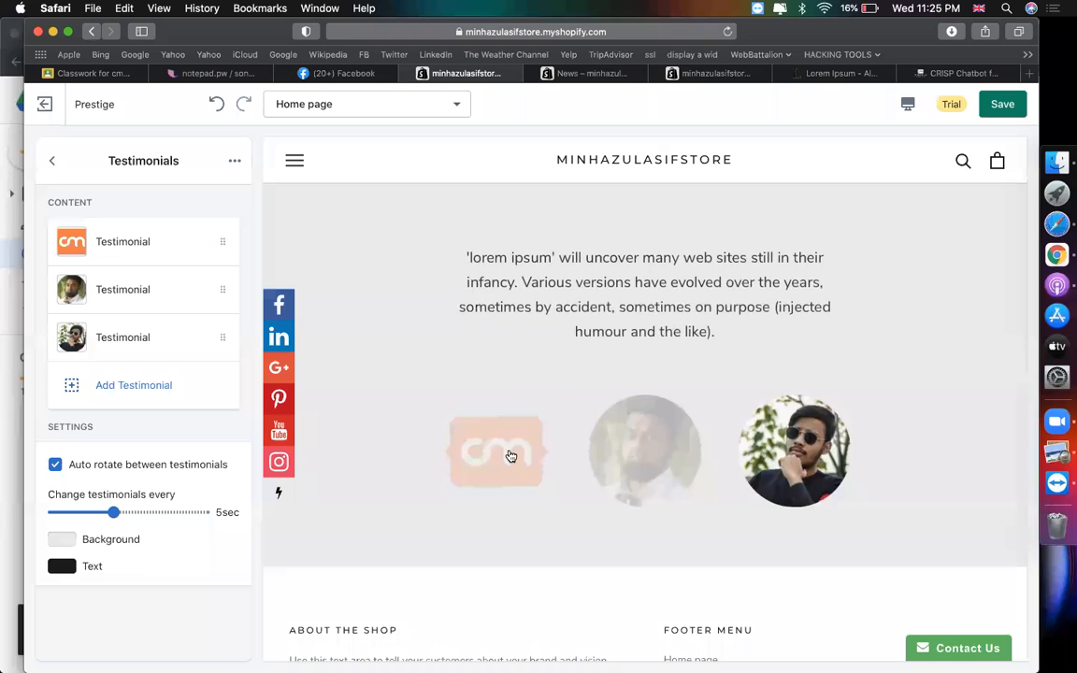
pyautogui.click(137, 239)
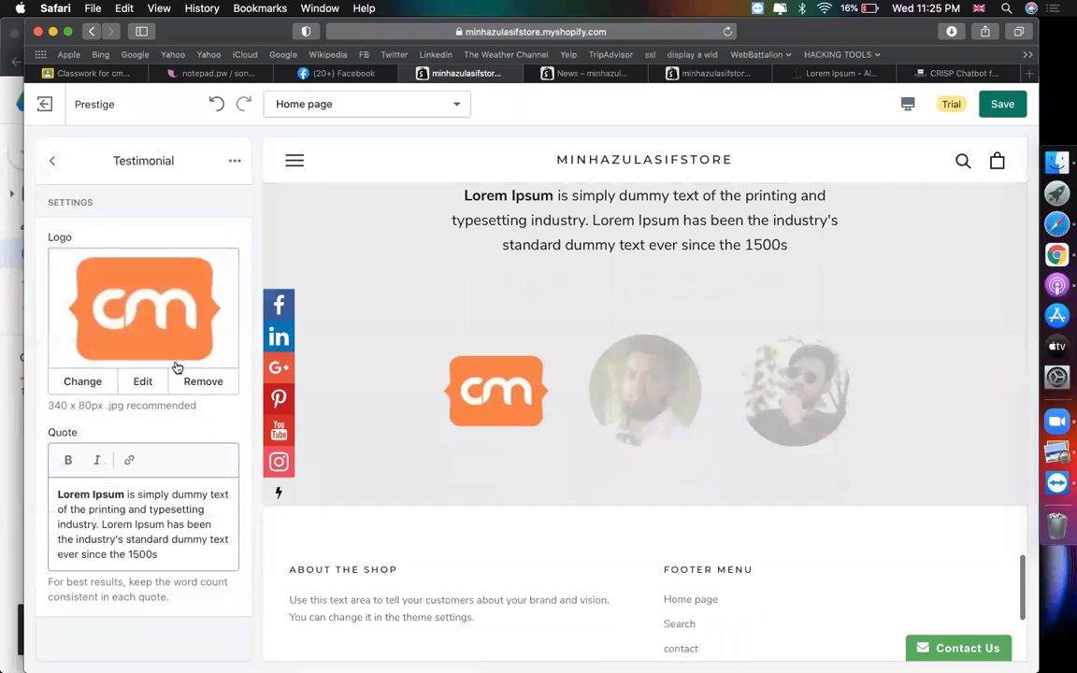
pyautogui.click(114, 261)
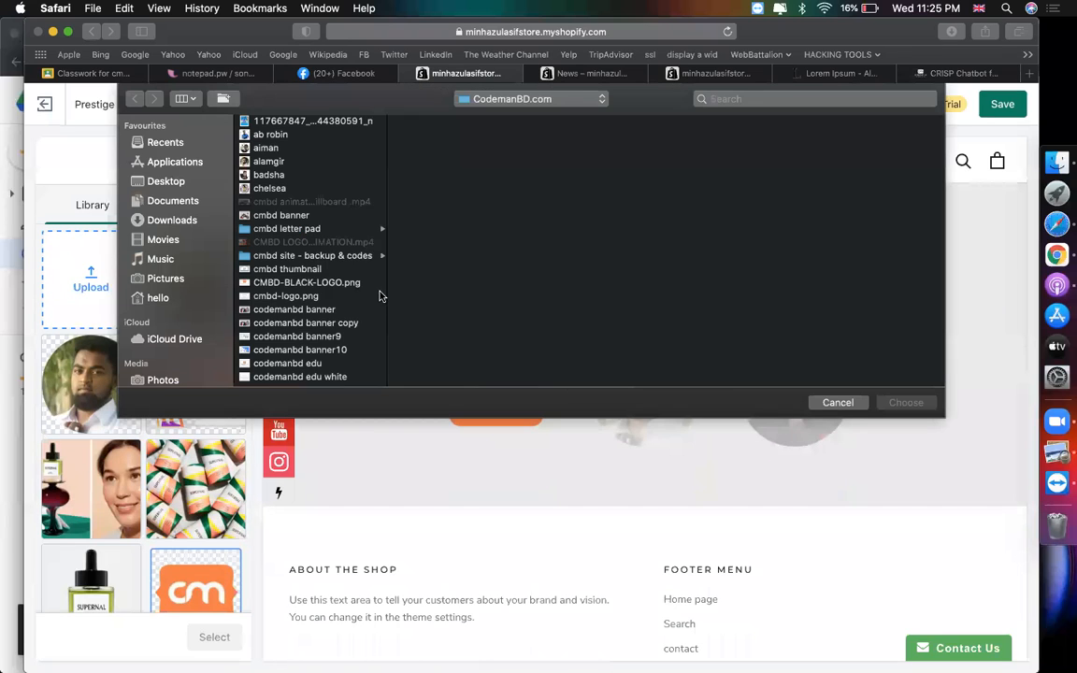
pyautogui.click(300, 257)
pyautogui.press('i')
pyautogui.scroll(-3, 305, 319)
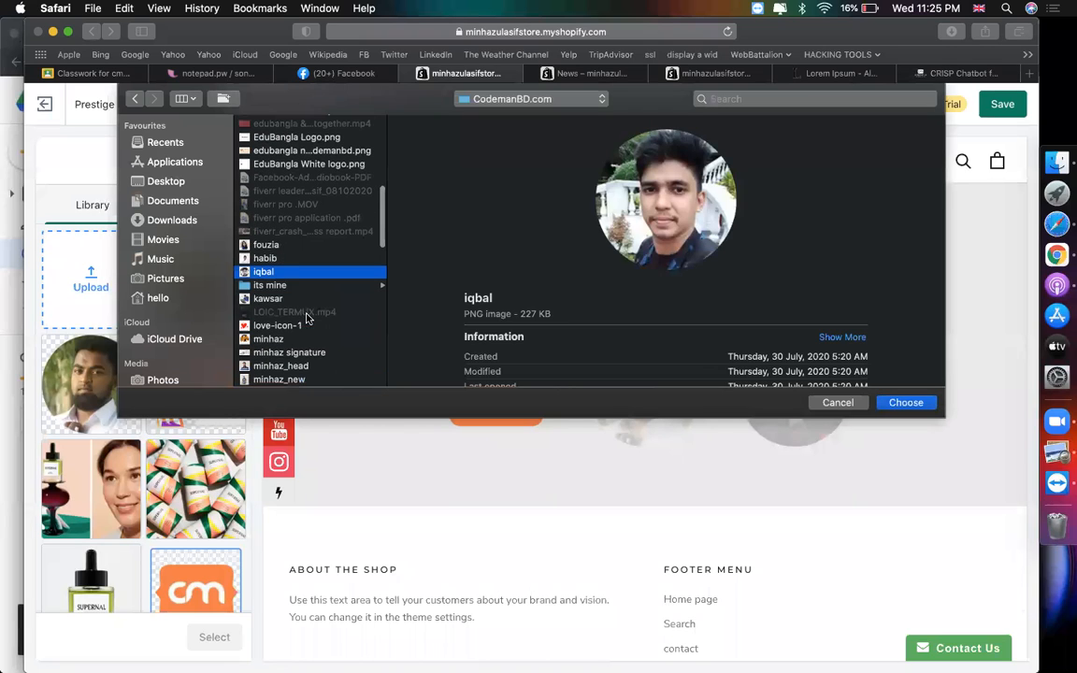
pyautogui.doubleClick(276, 338)
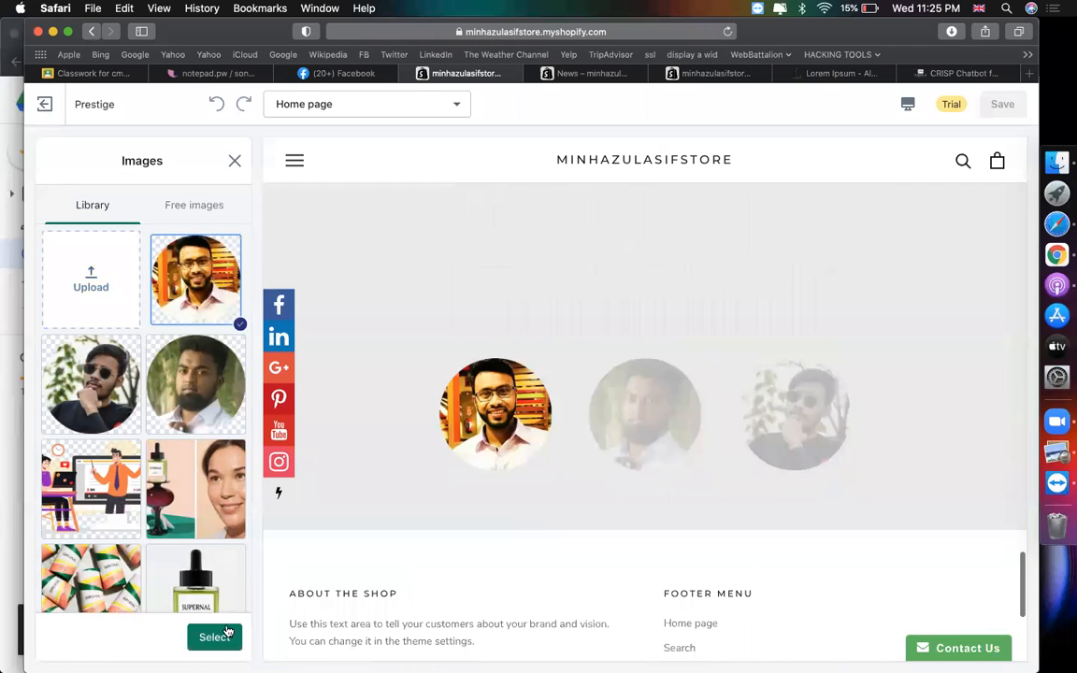
pyautogui.click(214, 636)
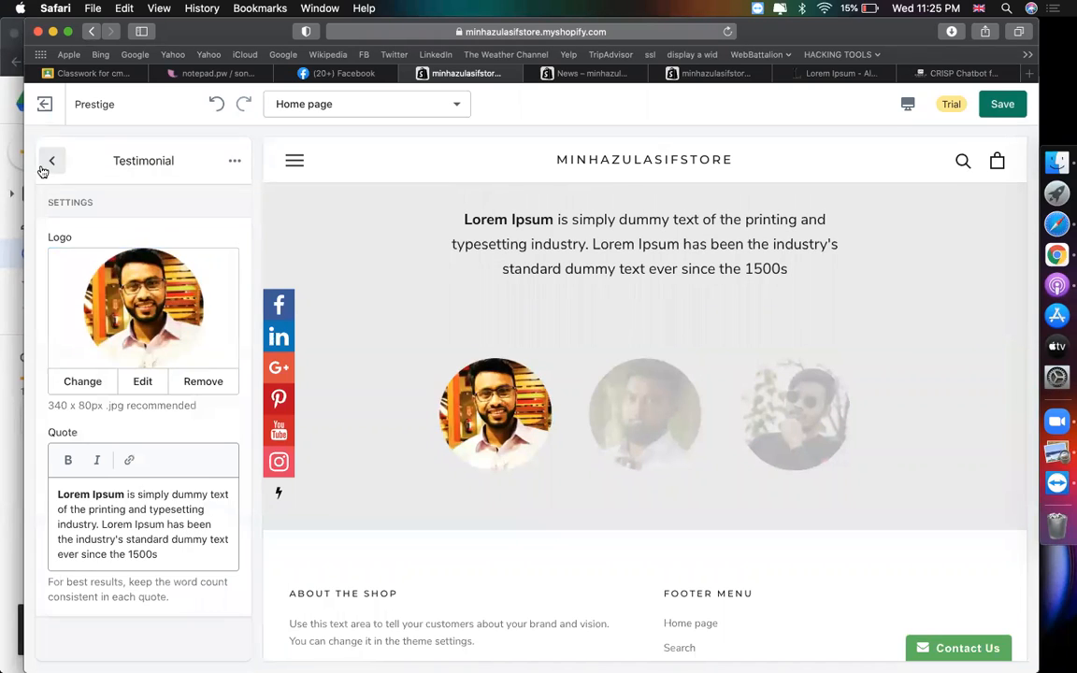
# - Set 'Change testimonials every' to 3 seconds
pyautogui.click(51, 161)
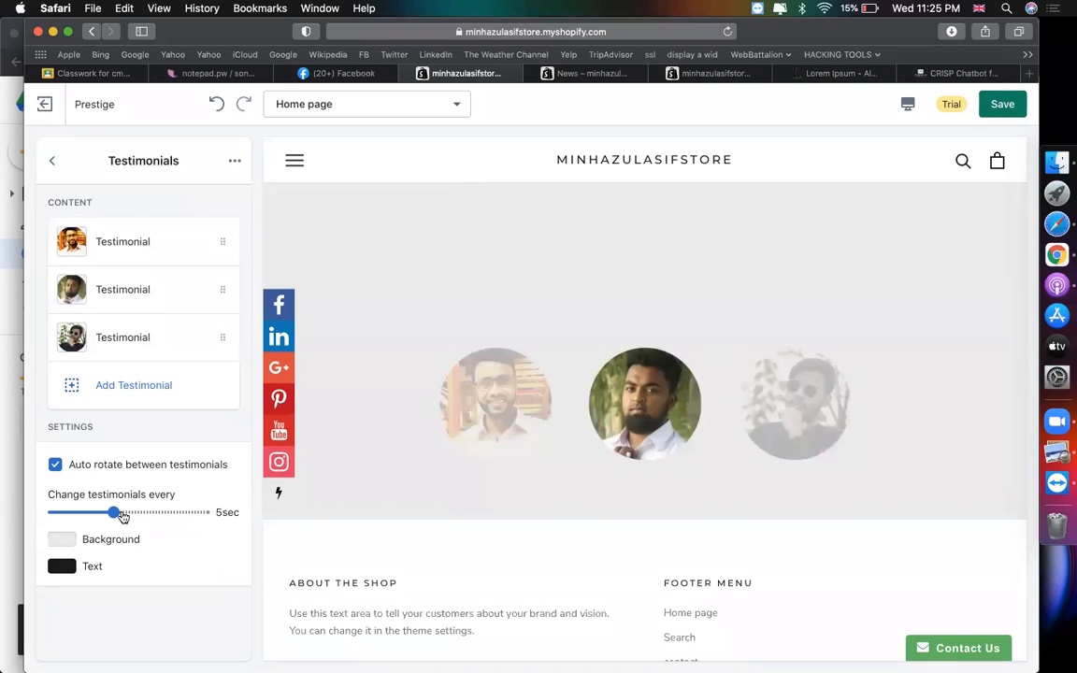
pyautogui.moveTo(83, 512); pyautogui.dragTo(54, 512)
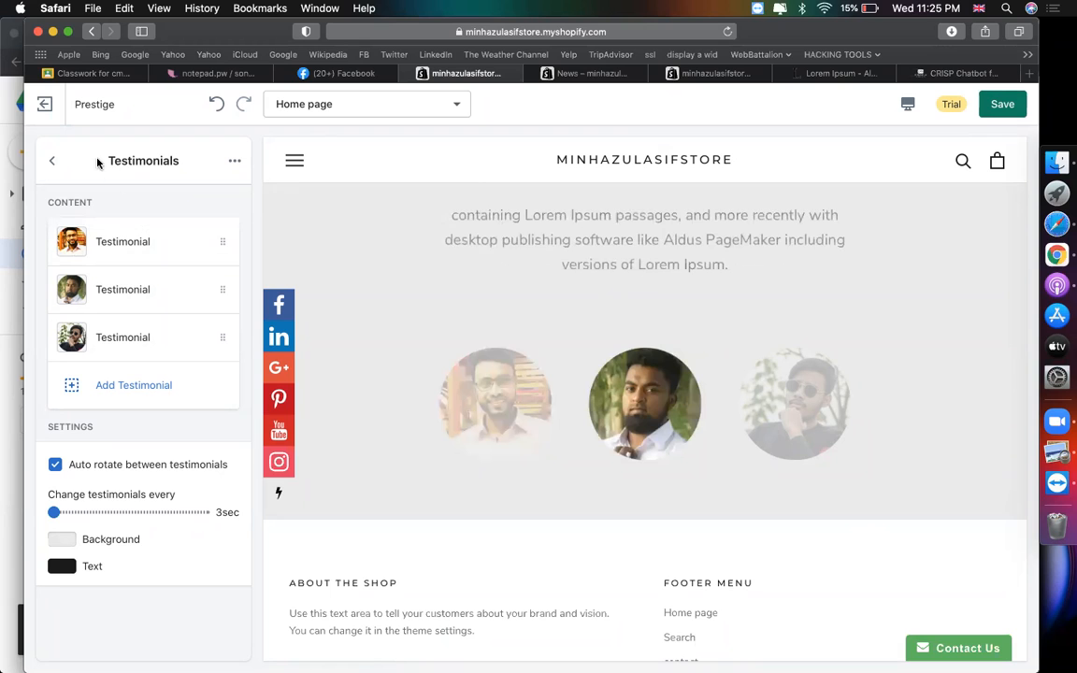
pyautogui.click(53, 160)
pyautogui.scroll(-1, 125, 459)
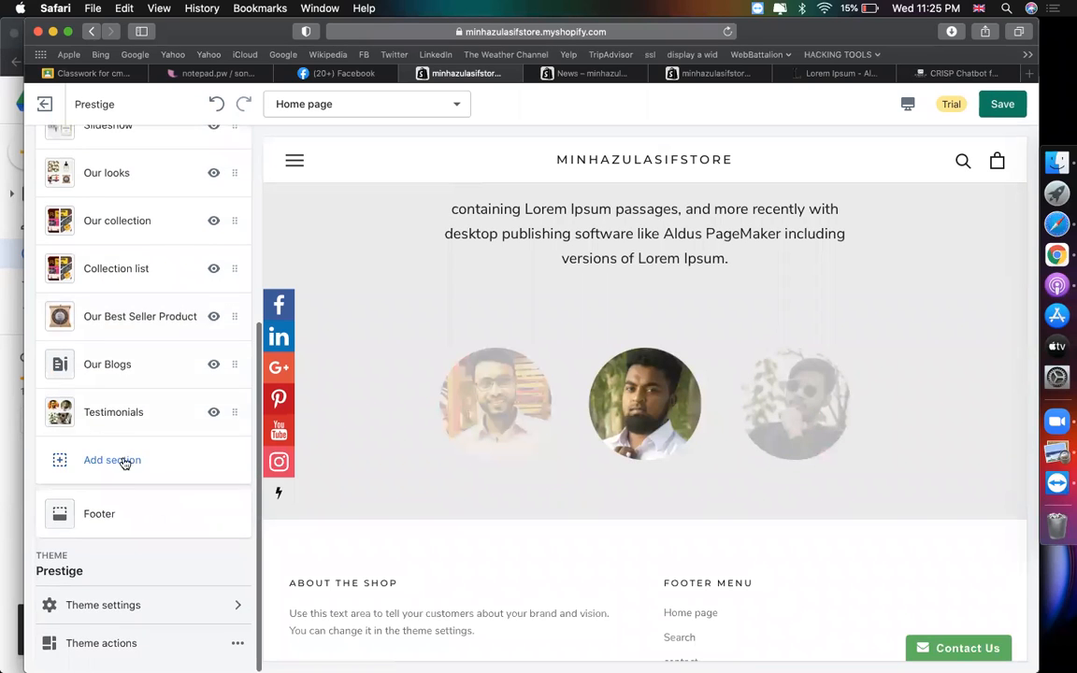
# - Add a Newsletter section from the Promotional group to the homepage
pyautogui.click(126, 460)
pyautogui.scroll(-10, 246, 432)
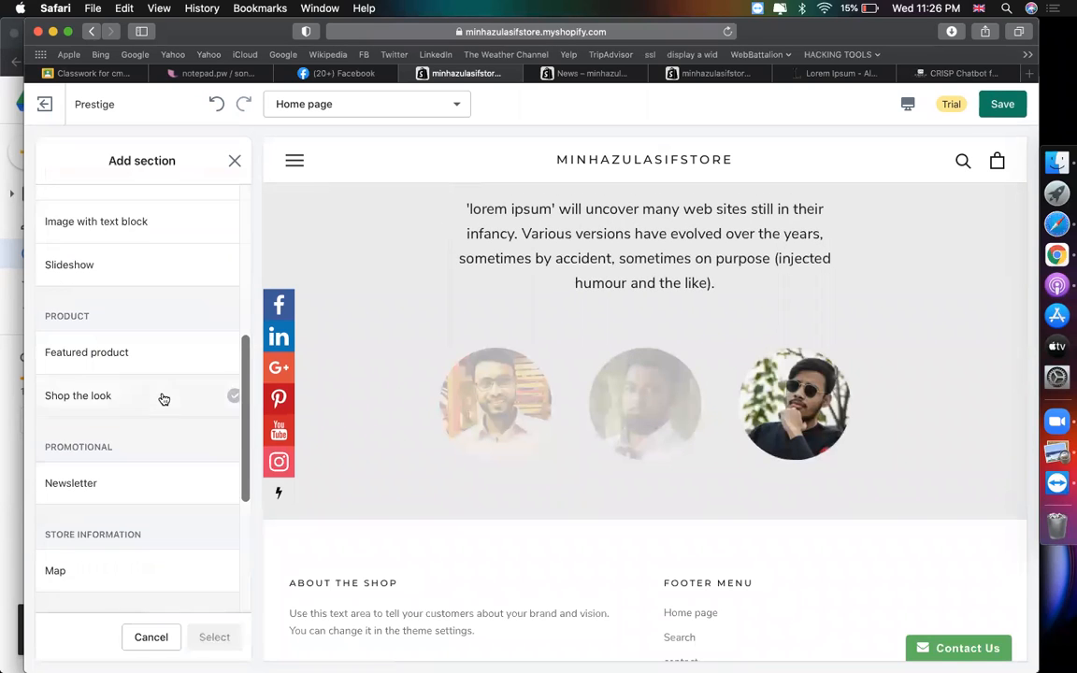
pyautogui.scroll(-5, 220, 451)
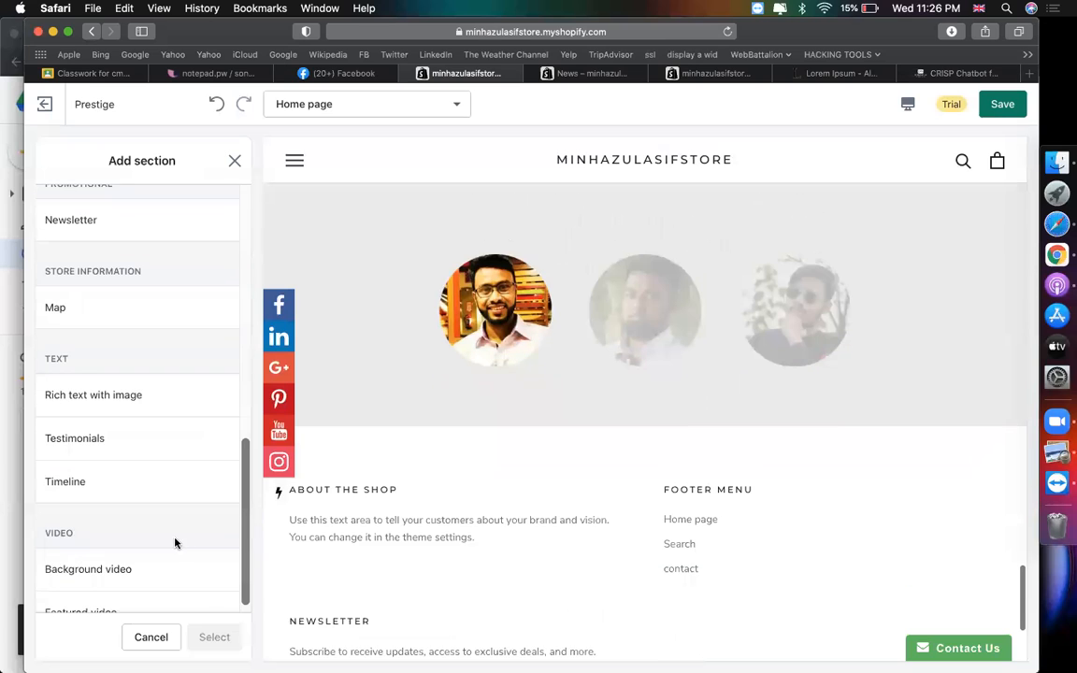
pyautogui.scroll(1, 109, 452)
pyautogui.scroll(2, 108, 453)
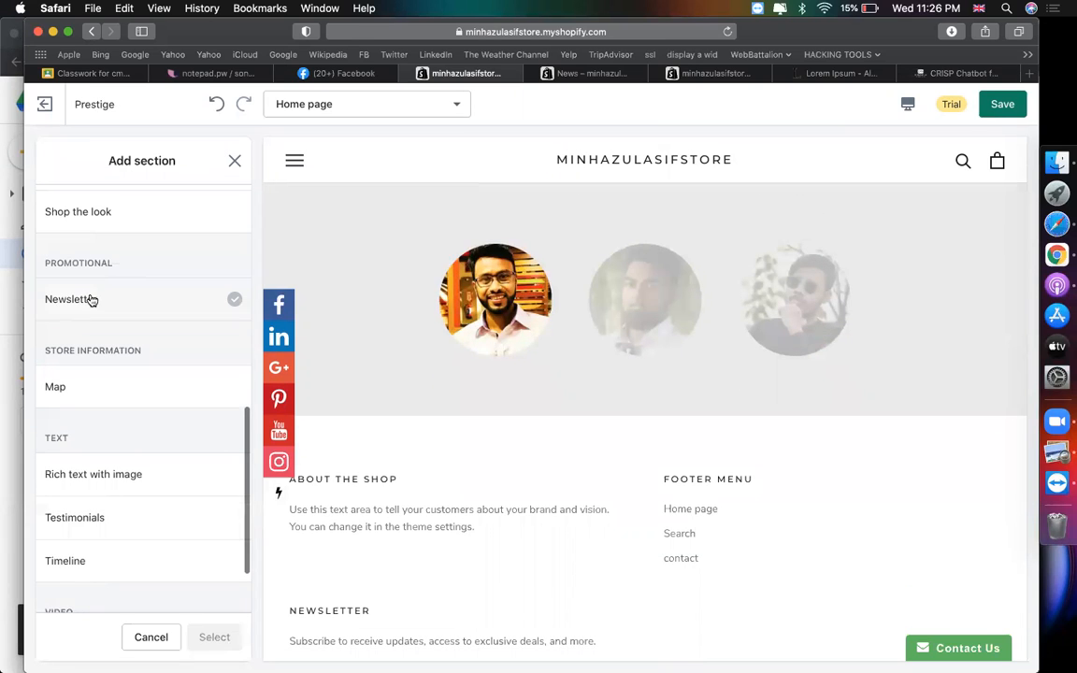
pyautogui.click(89, 299)
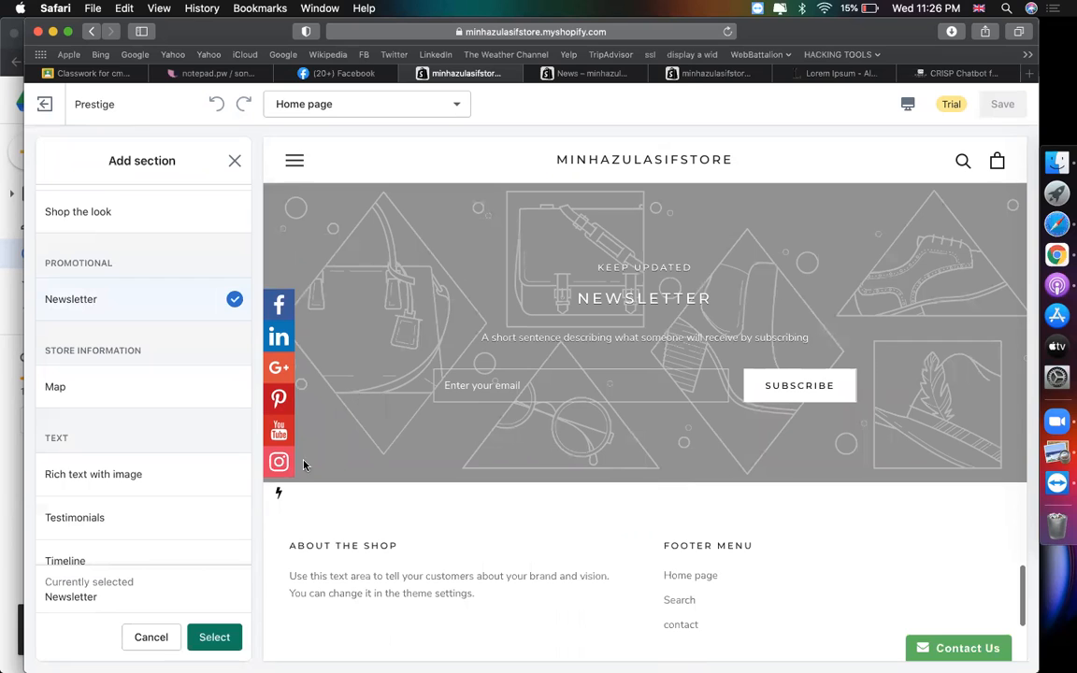
pyautogui.click(224, 643)
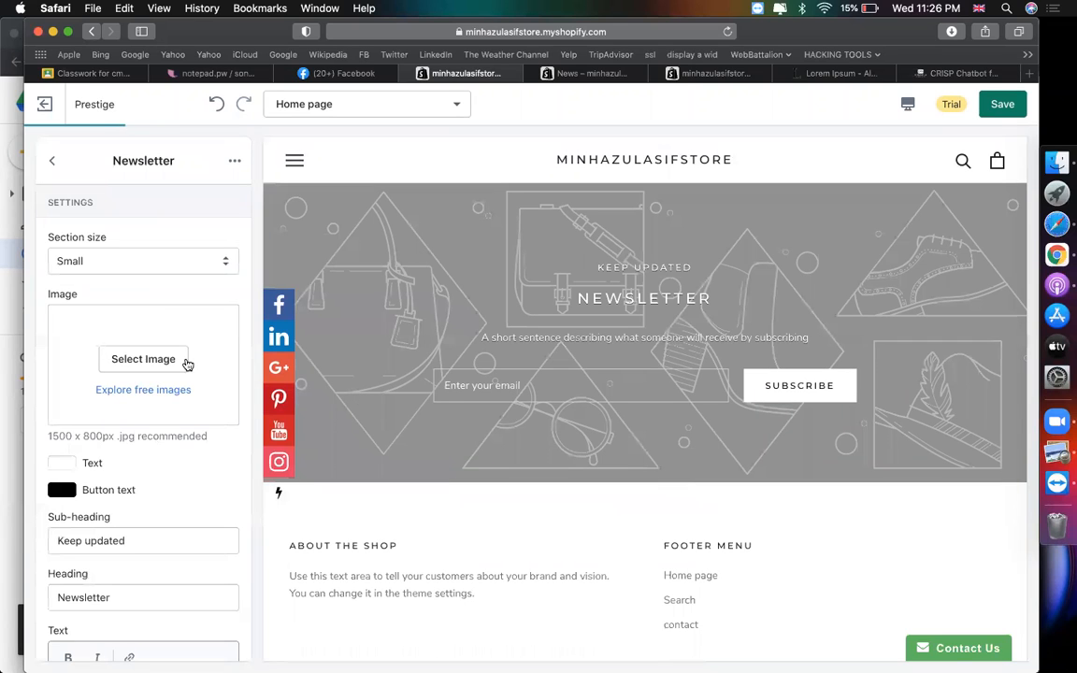
# - Set the newsletter background to the free Work From Home photo of shirts on hangers
pyautogui.click(154, 364)
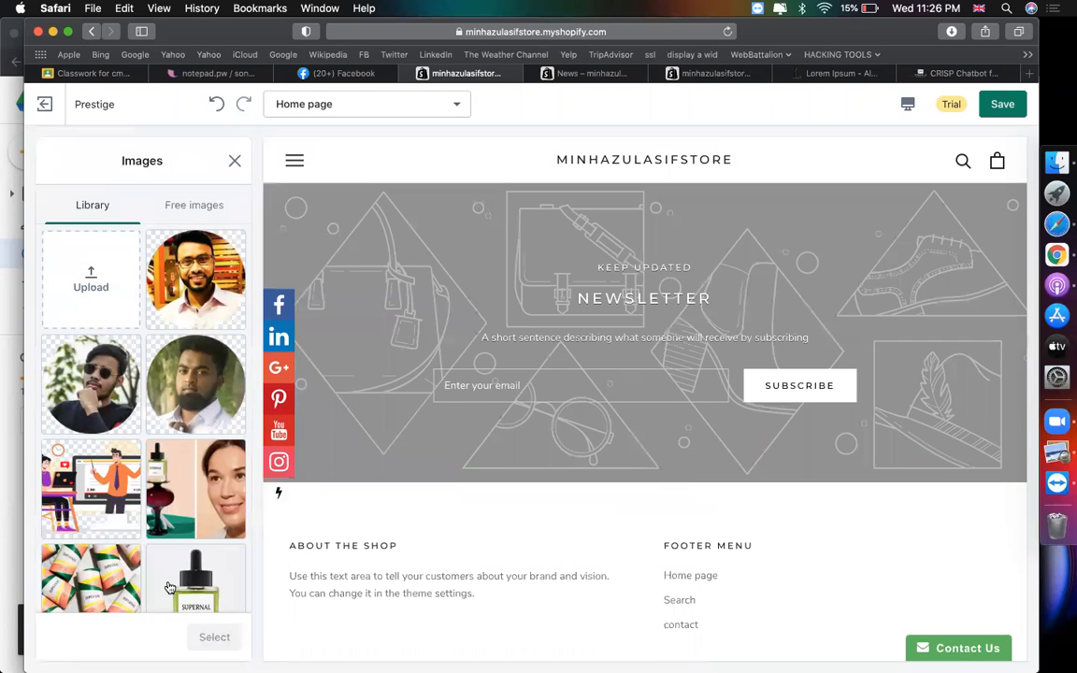
pyautogui.scroll(-5, 169, 580)
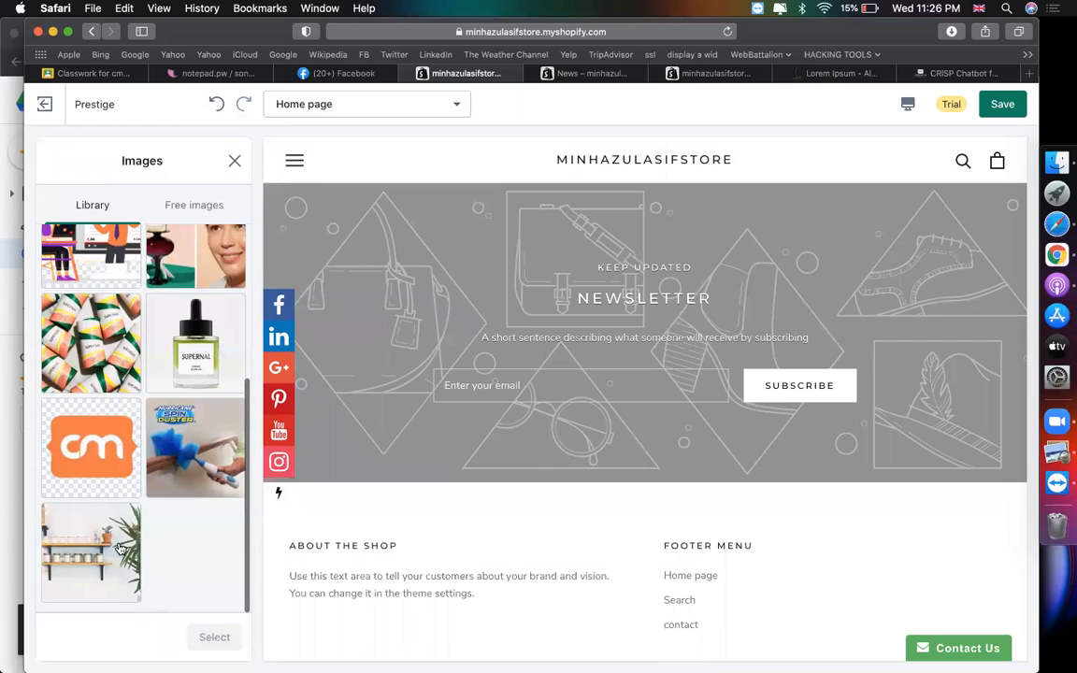
pyautogui.click(187, 204)
pyautogui.click(111, 236)
pyautogui.write('newsletter')
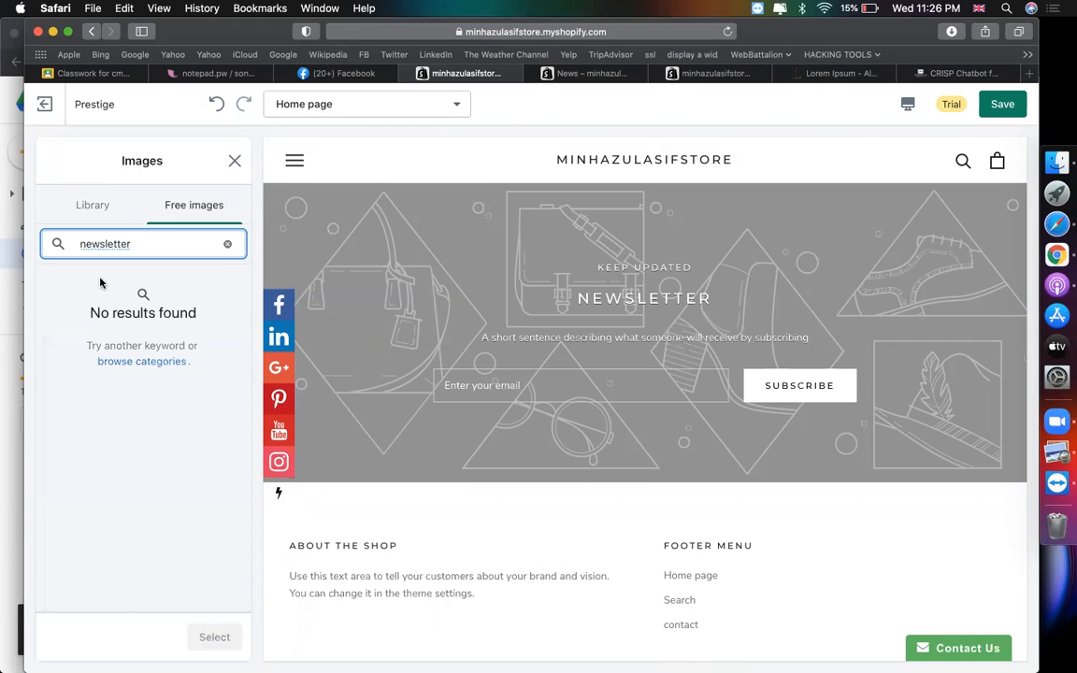
pyautogui.click(135, 244)
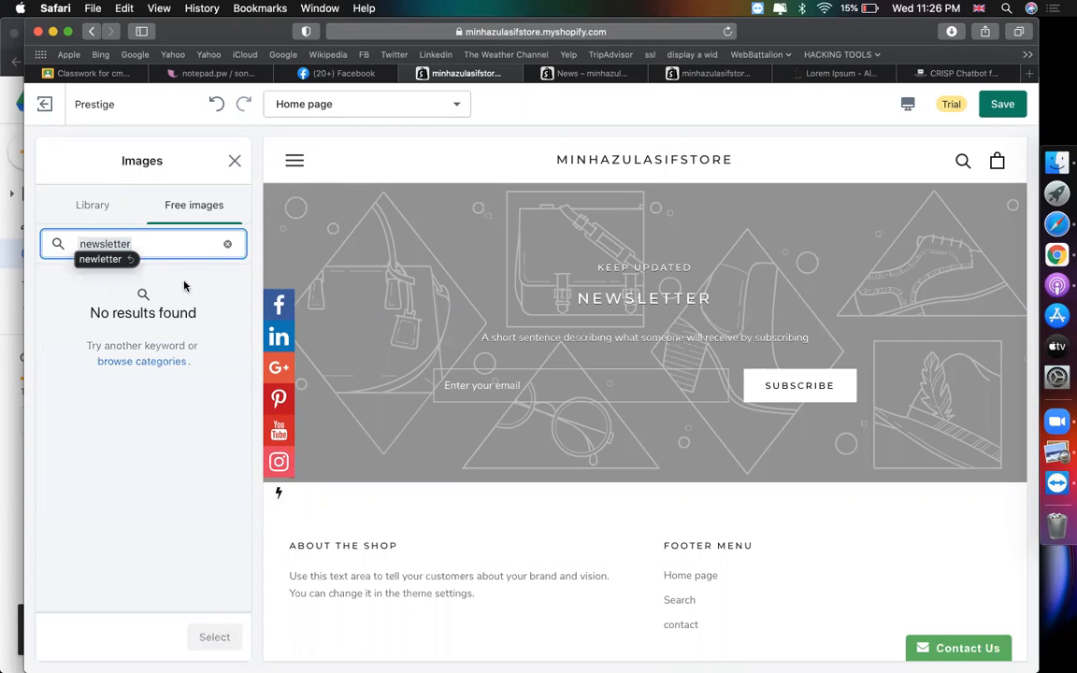
pyautogui.click(227, 246)
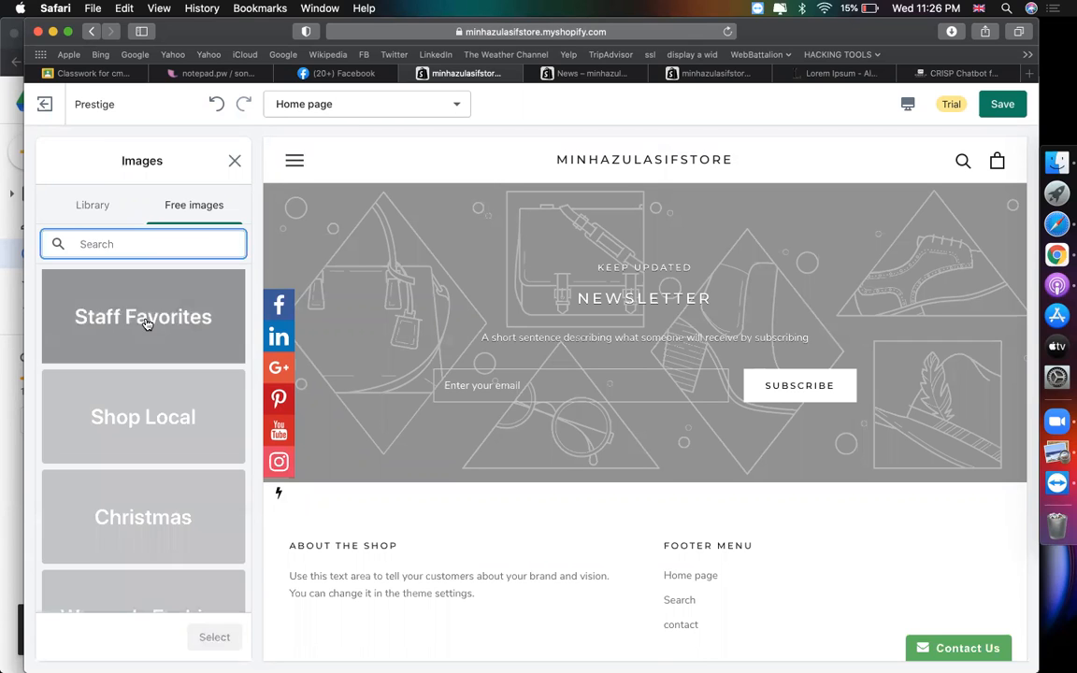
pyautogui.scroll(-5, 145, 402)
pyautogui.scroll(-3, 150, 434)
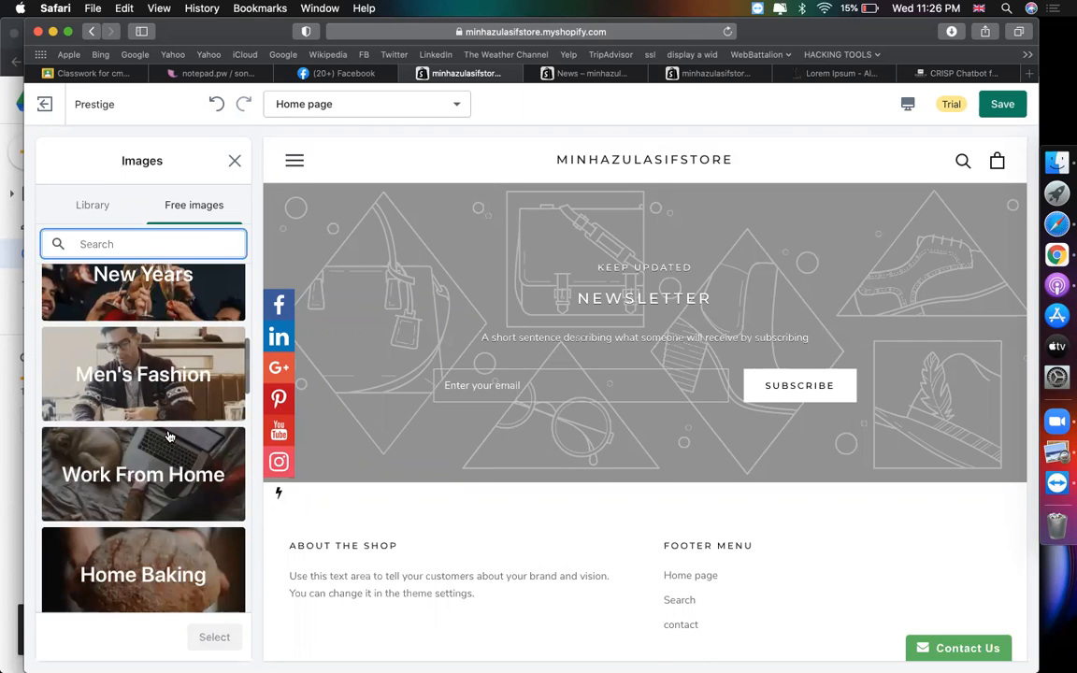
pyautogui.click(224, 462)
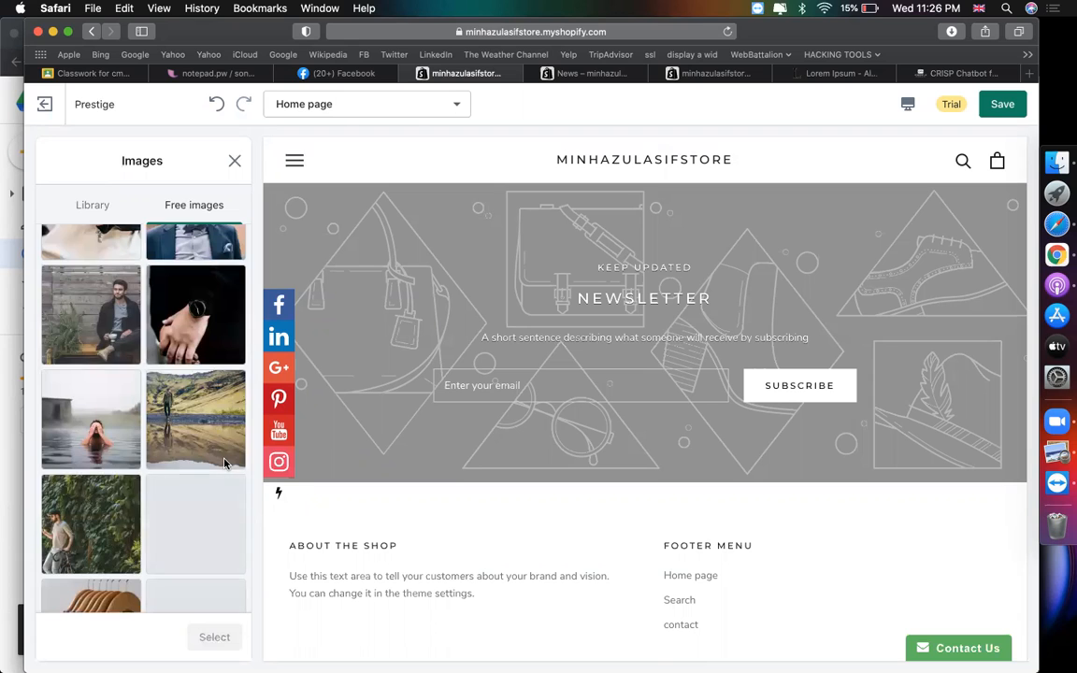
pyautogui.scroll(-4, 146, 559)
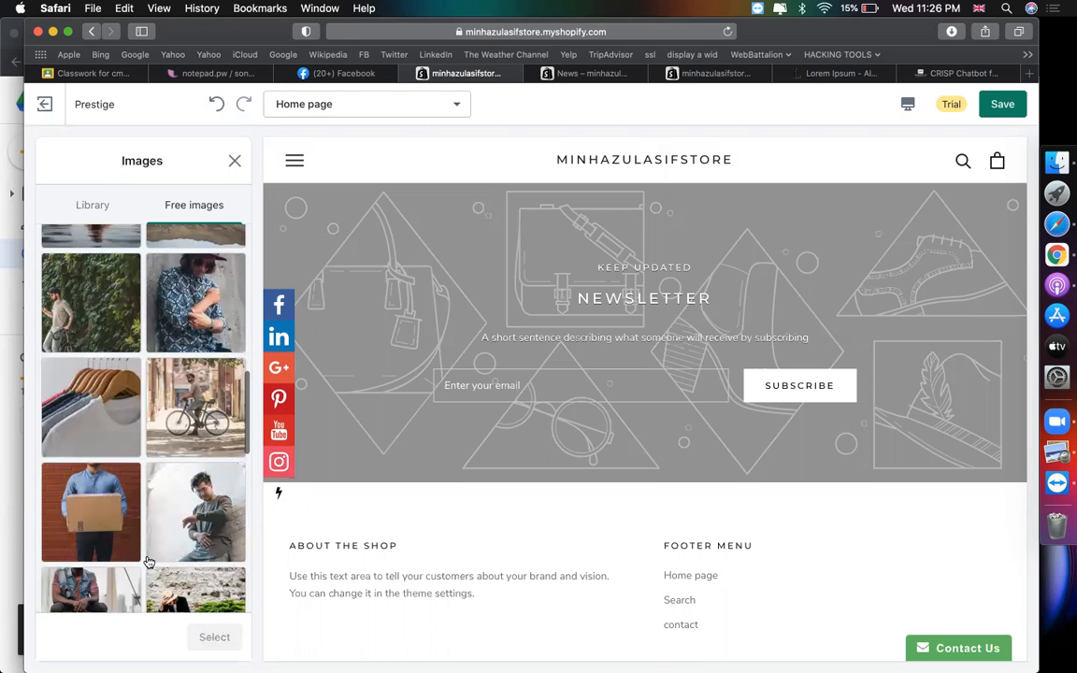
pyautogui.scroll(-3, 148, 561)
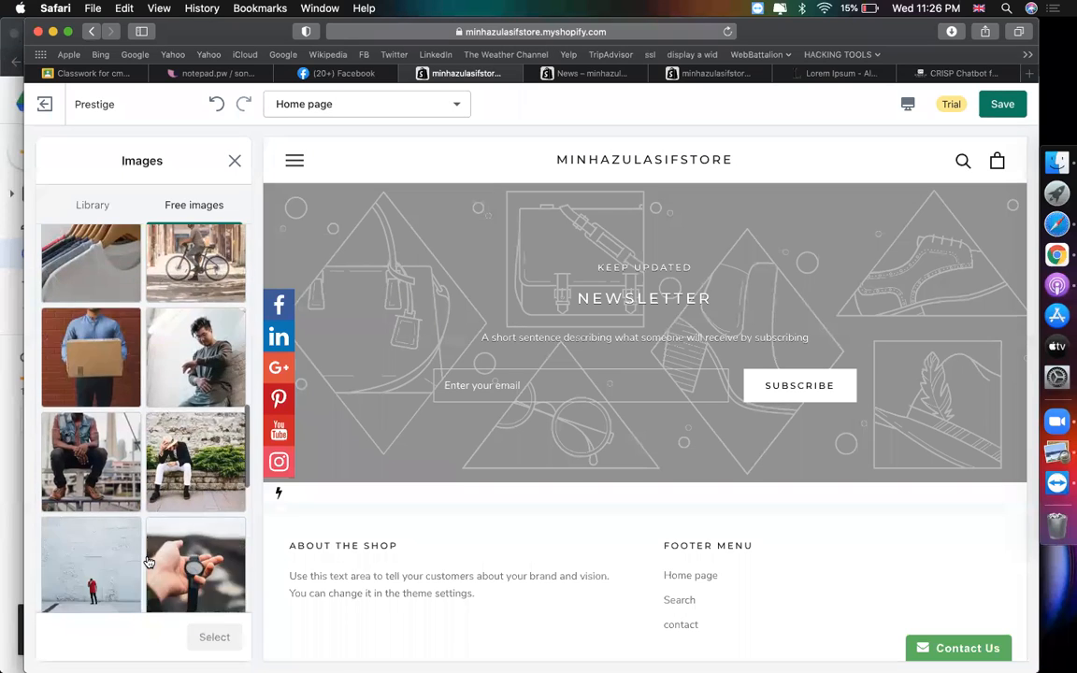
pyautogui.scroll(2, 147, 561)
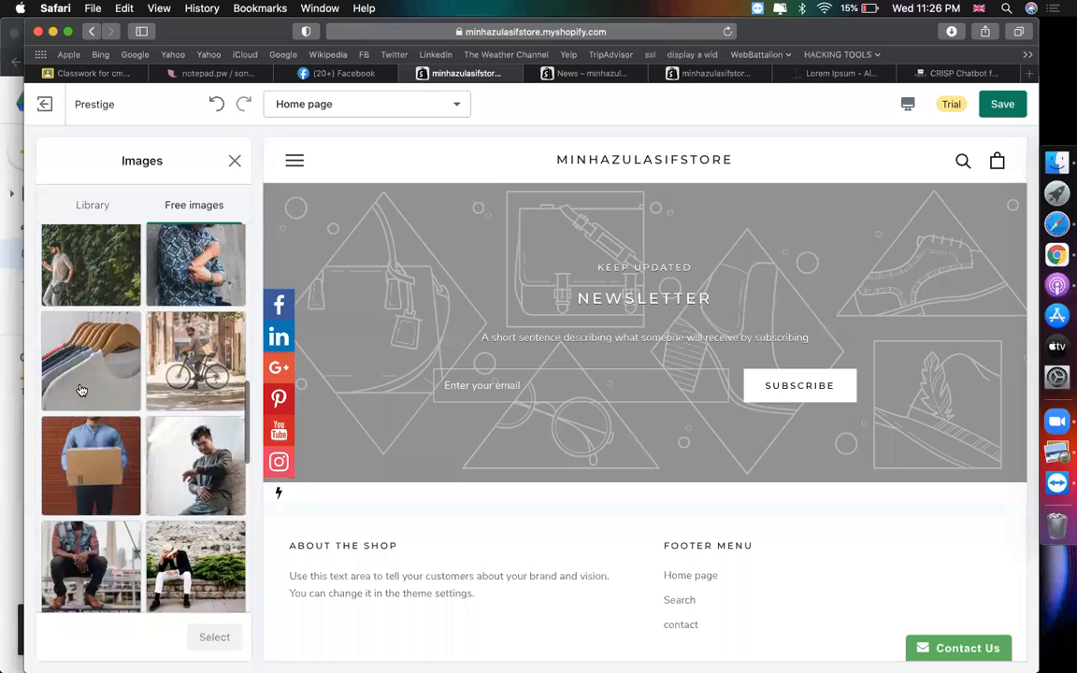
pyautogui.click(91, 402)
pyautogui.click(214, 636)
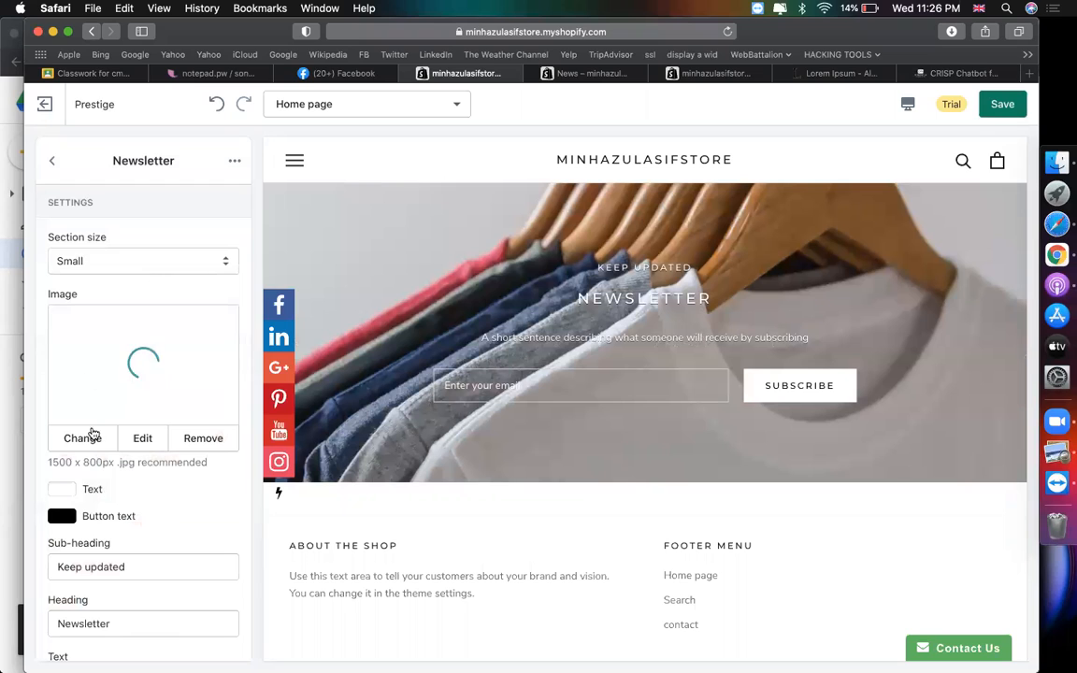
# - Clear the sub-heading, set the heading to JOIN US and the text to 'Subscribe to get offer !'
pyautogui.scroll(-3, 134, 498)
pyautogui.scroll(3, 133, 494)
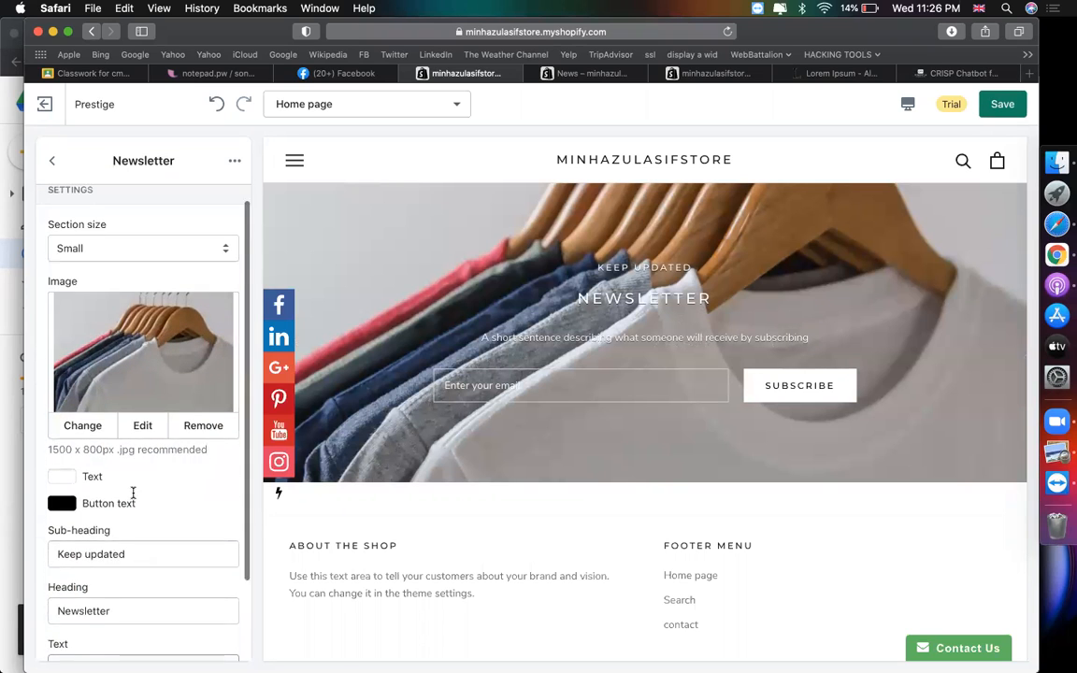
pyautogui.scroll(2, 603, 346)
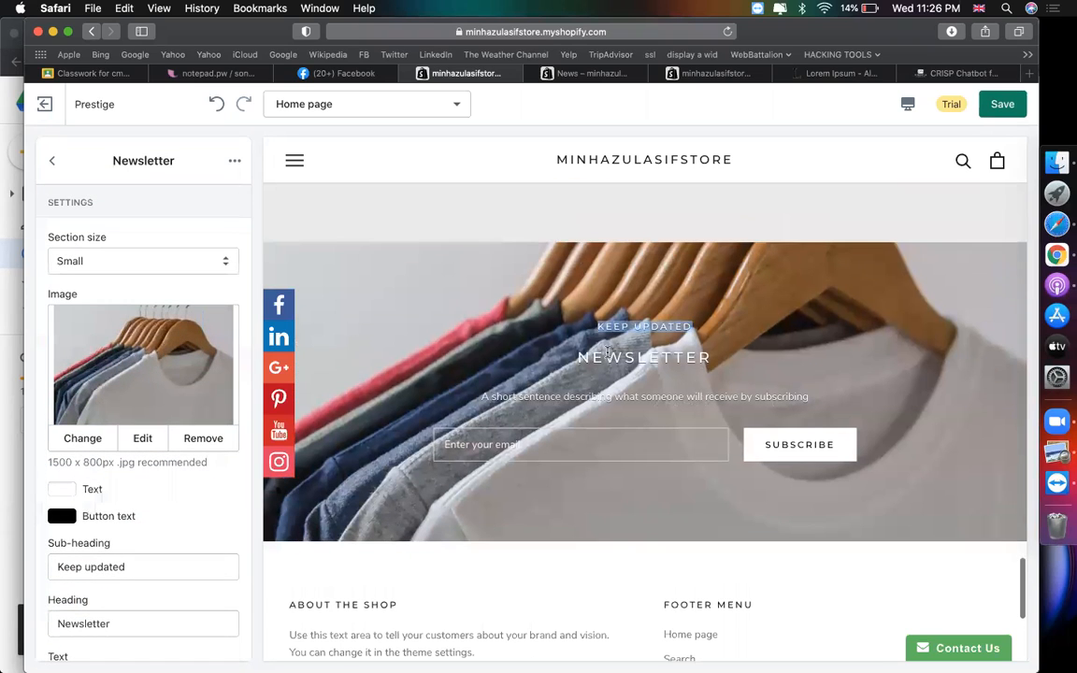
pyautogui.scroll(-2, 84, 570)
pyautogui.click(146, 471)
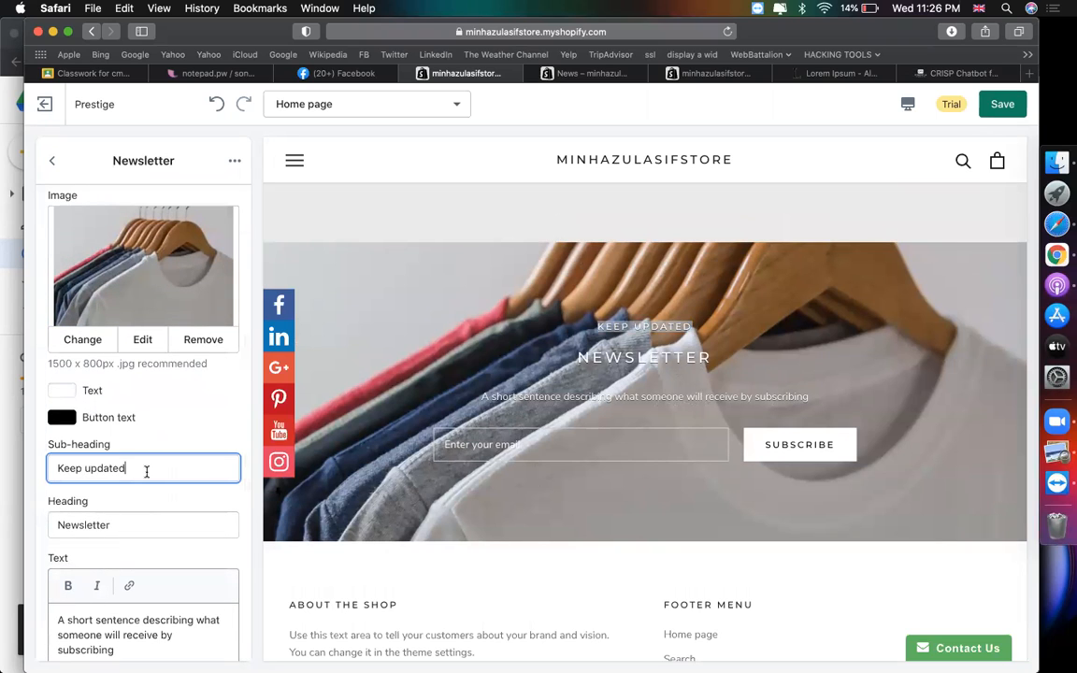
pyautogui.press('BackSpace')
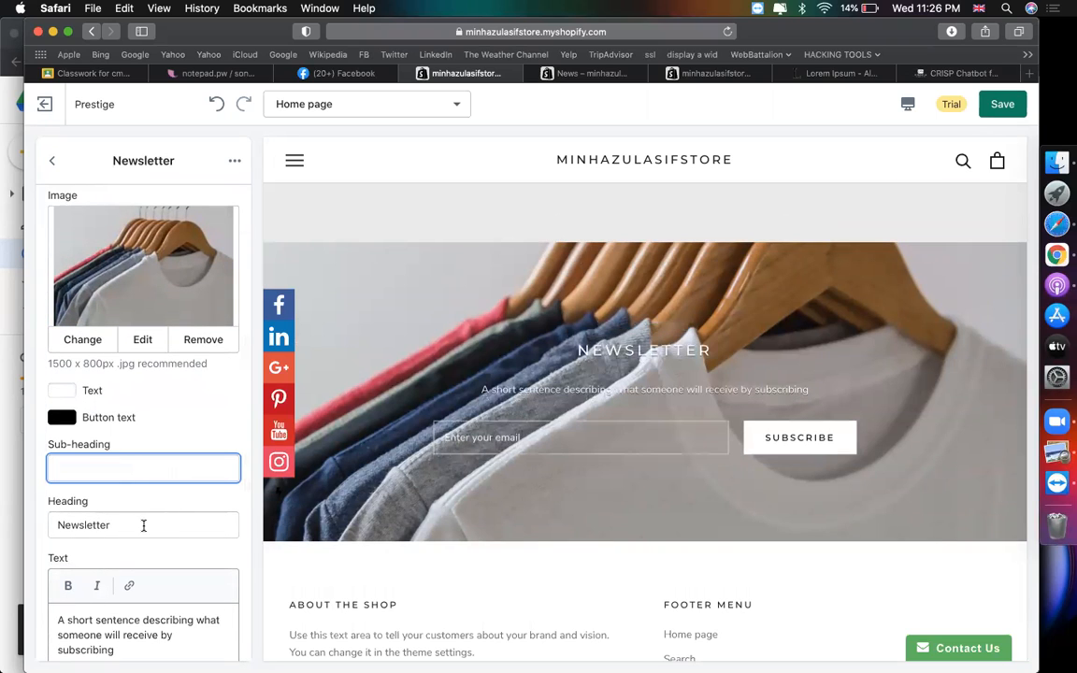
pyautogui.doubleClick(143, 525)
pyautogui.write('JOIN ')
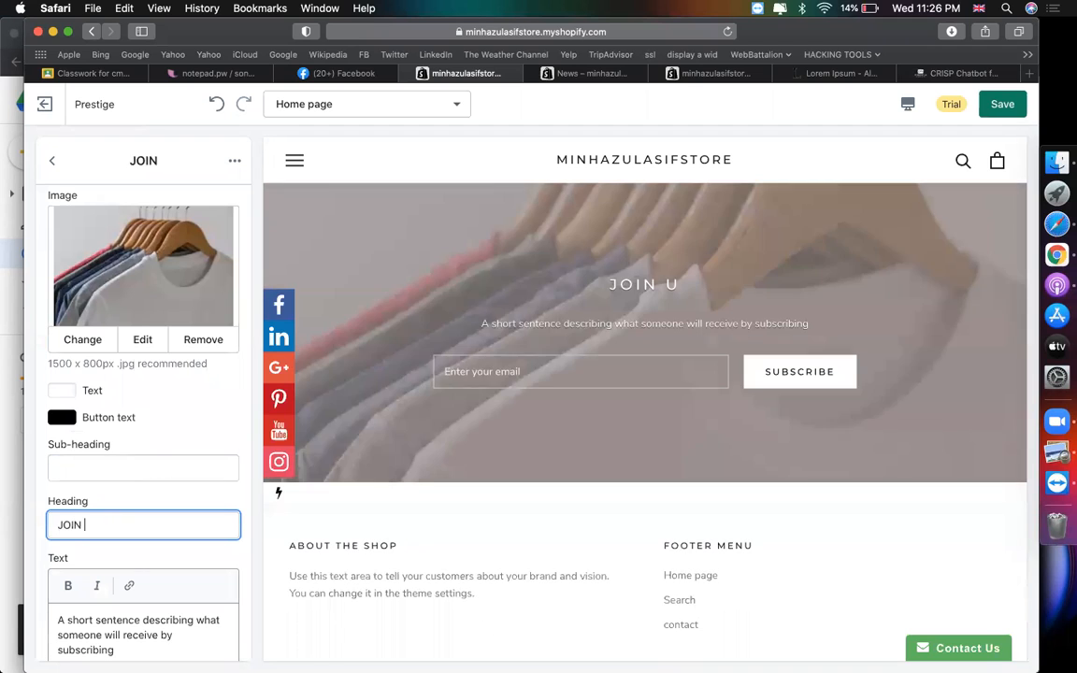
pyautogui.write('US')
pyautogui.scroll(-1, 144, 526)
pyautogui.tripleClick(187, 625)
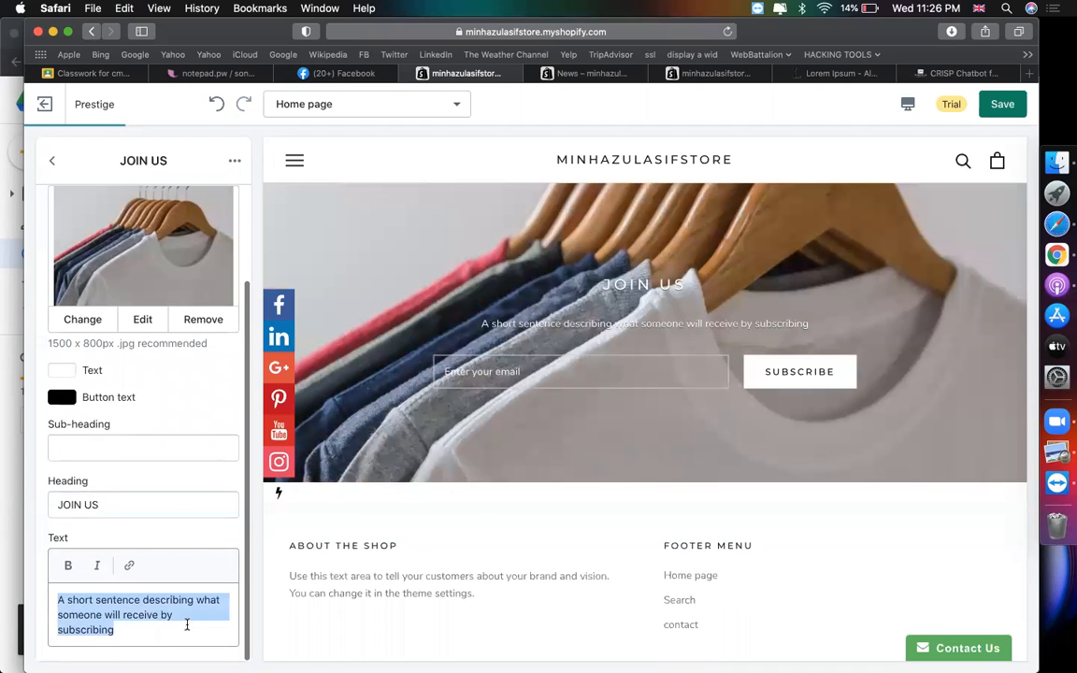
pyautogui.write('Subscribe to get offer !')
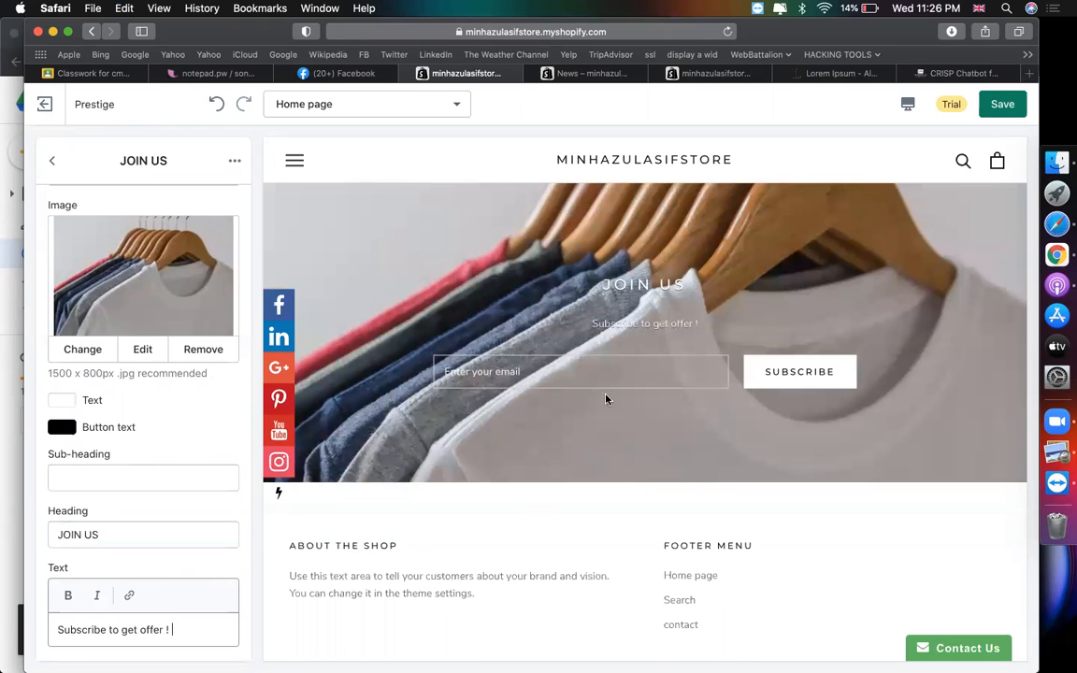
# - Set the newsletter section size to Normal
pyautogui.scroll(3, 148, 575)
pyautogui.scroll(-2, 144, 537)
pyautogui.scroll(2, 146, 467)
pyautogui.click(108, 262)
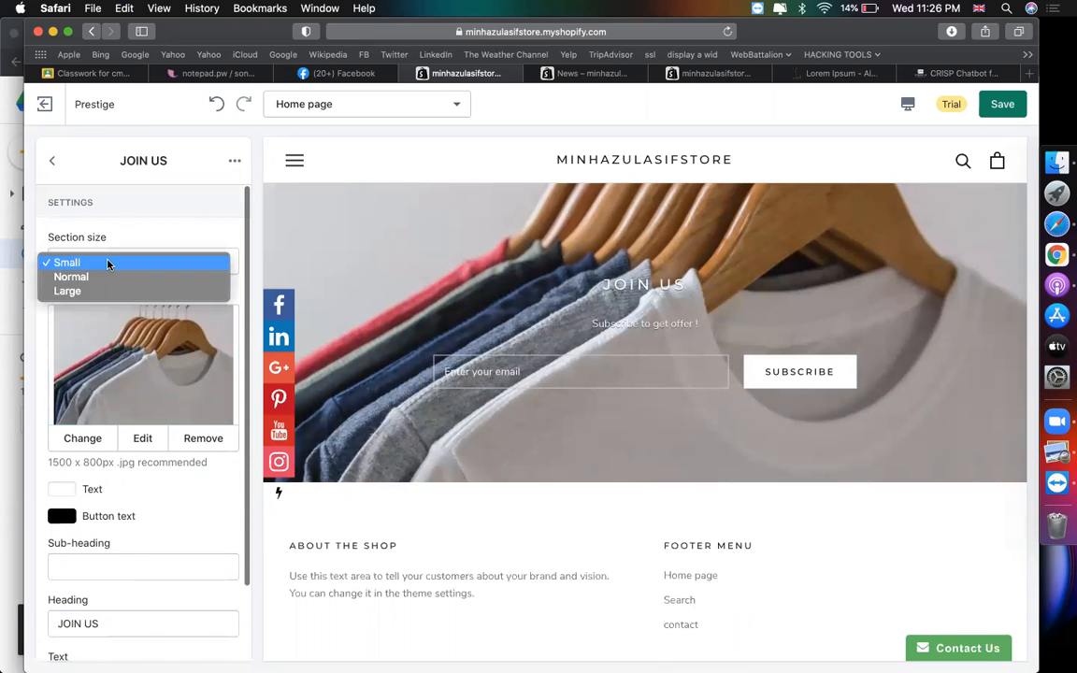
pyautogui.click(70, 277)
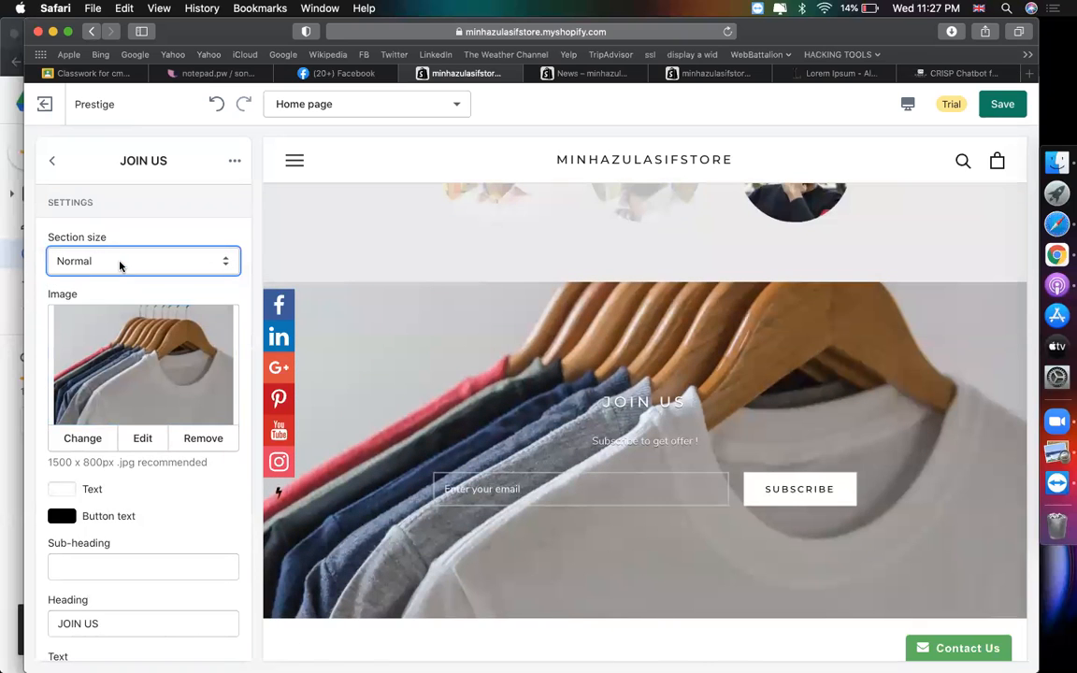
pyautogui.click(119, 264)
pyautogui.click(89, 277)
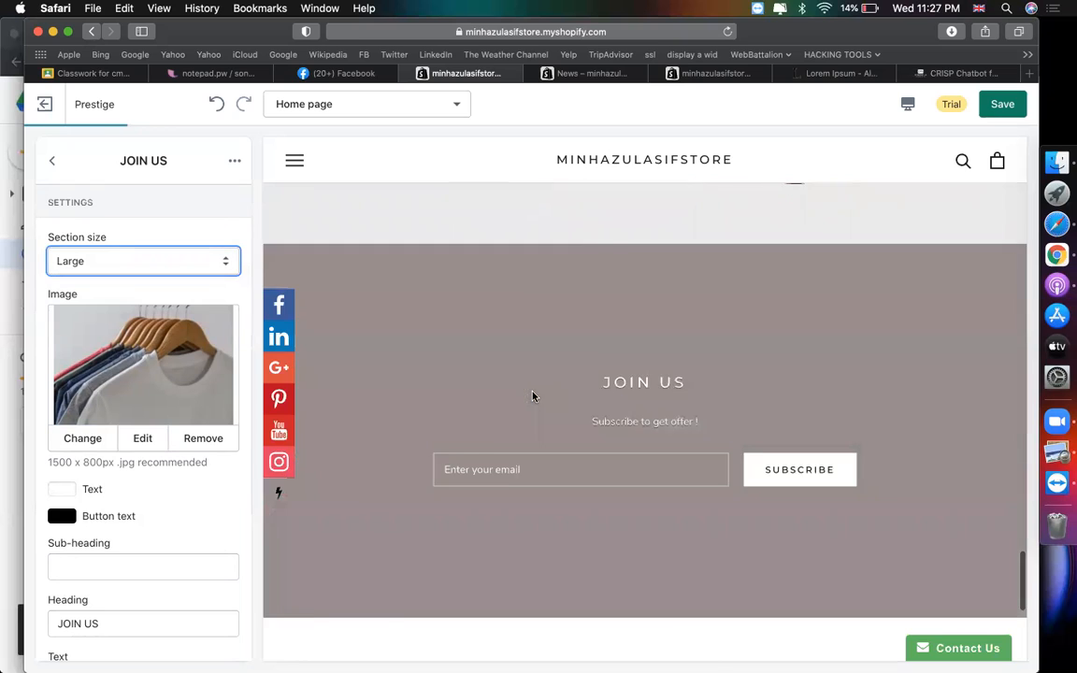
pyautogui.click(160, 271)
pyautogui.click(79, 245)
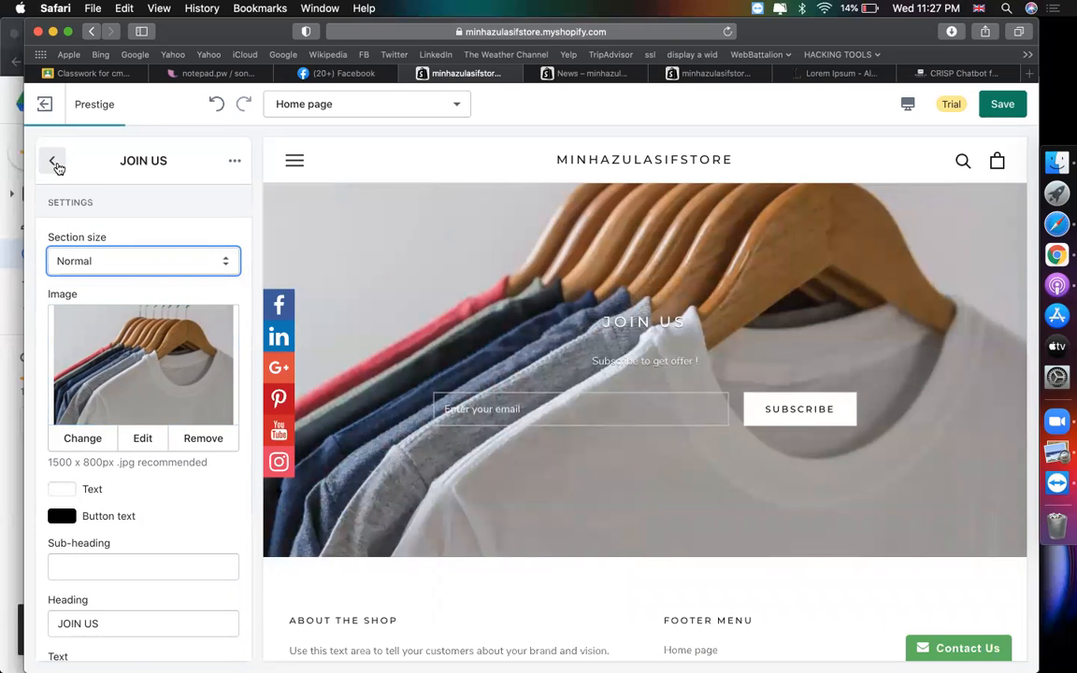
pyautogui.click(54, 163)
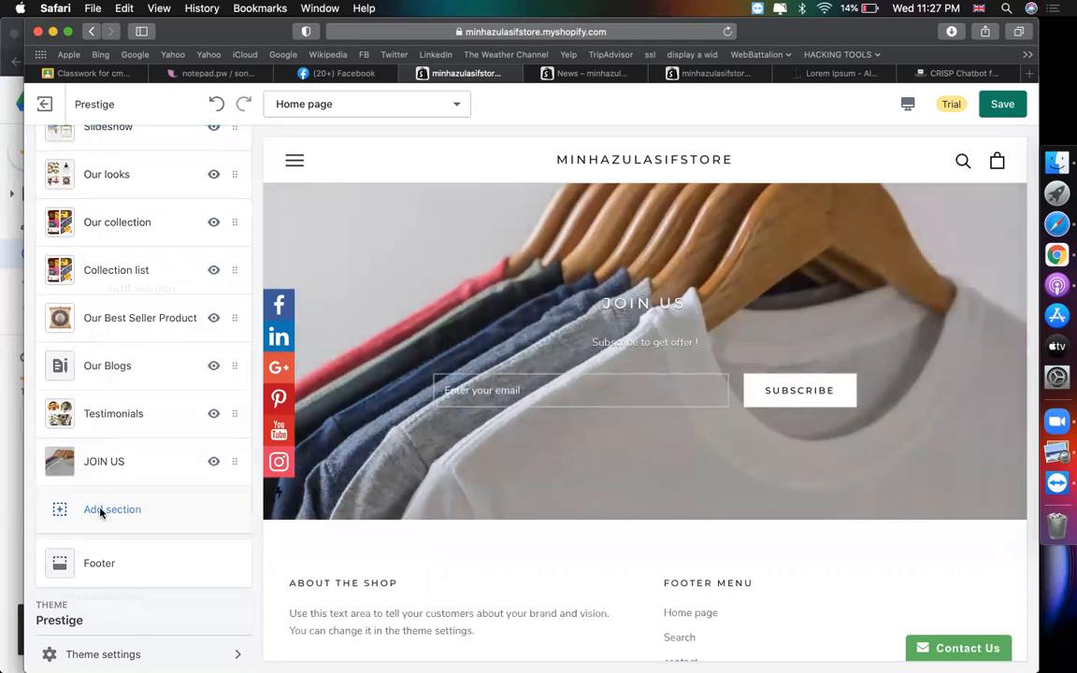
# - Add a Featured video section to the home page
pyautogui.click(102, 512)
pyautogui.scroll(-5, 159, 450)
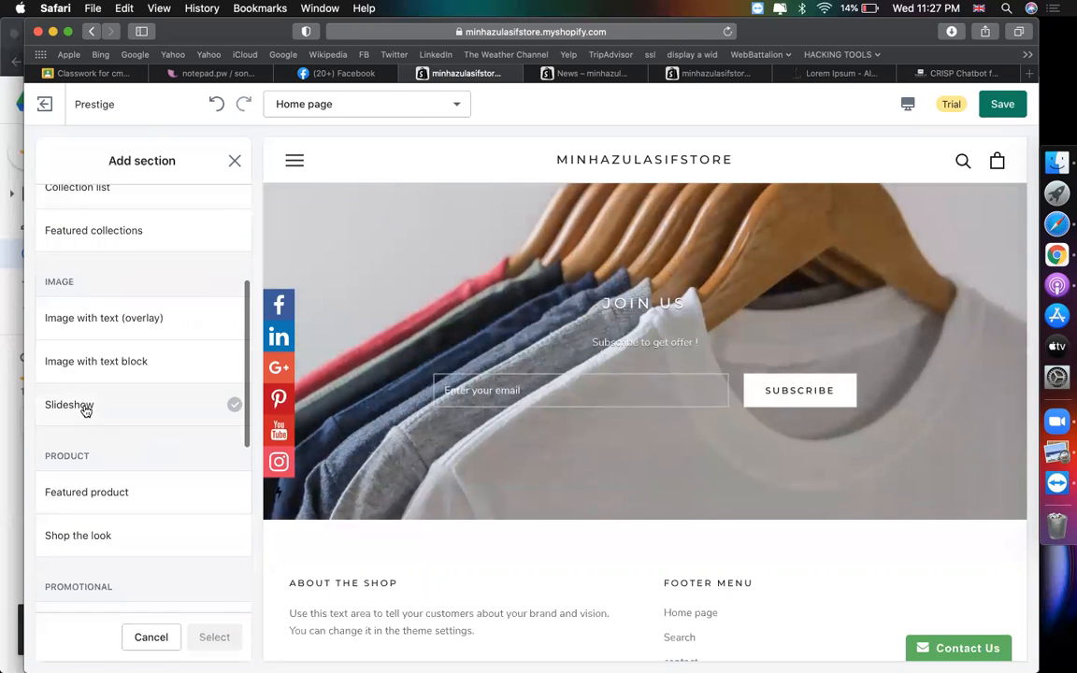
pyautogui.scroll(-2, 135, 490)
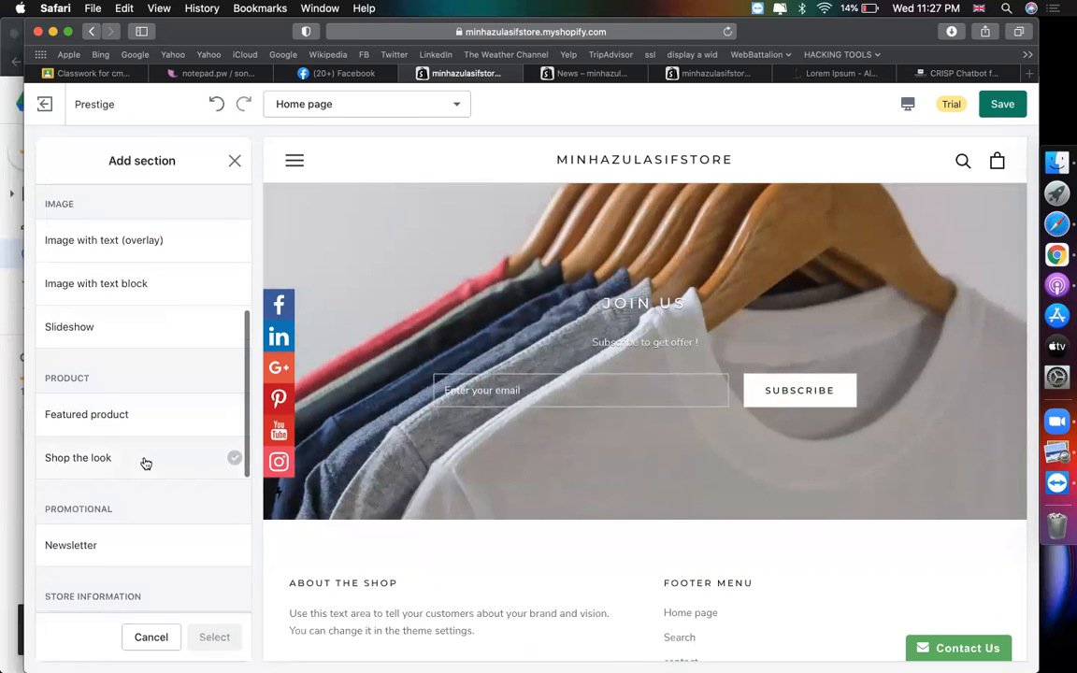
pyautogui.scroll(-2, 144, 461)
pyautogui.scroll(-4, 119, 462)
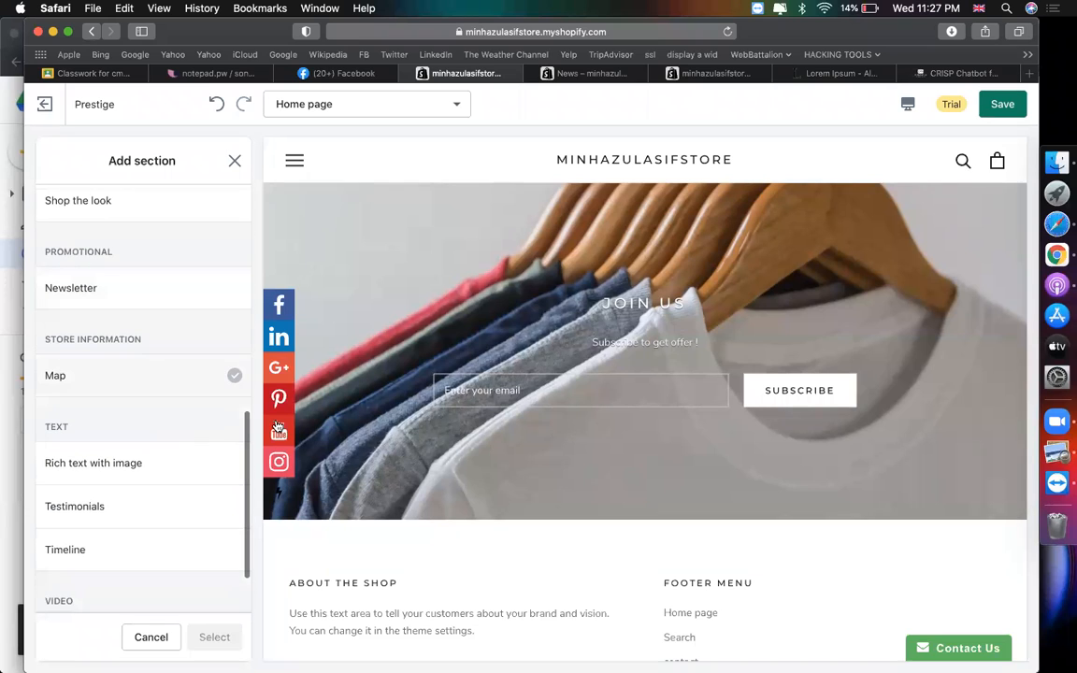
pyautogui.scroll(1, 496, 399)
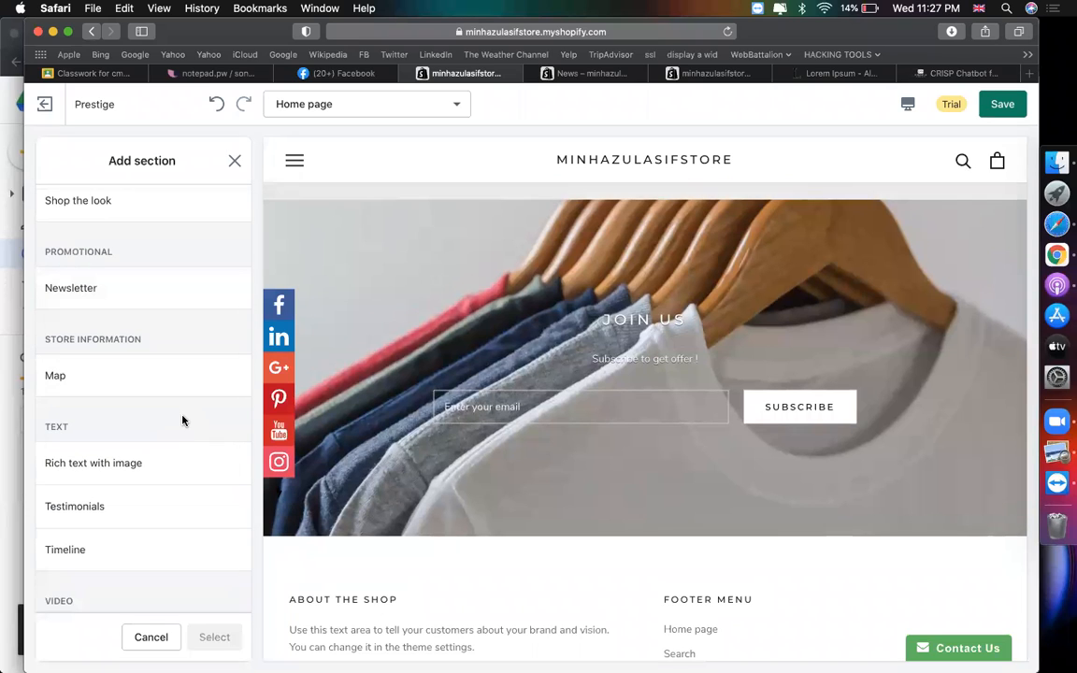
pyautogui.scroll(-3, 183, 421)
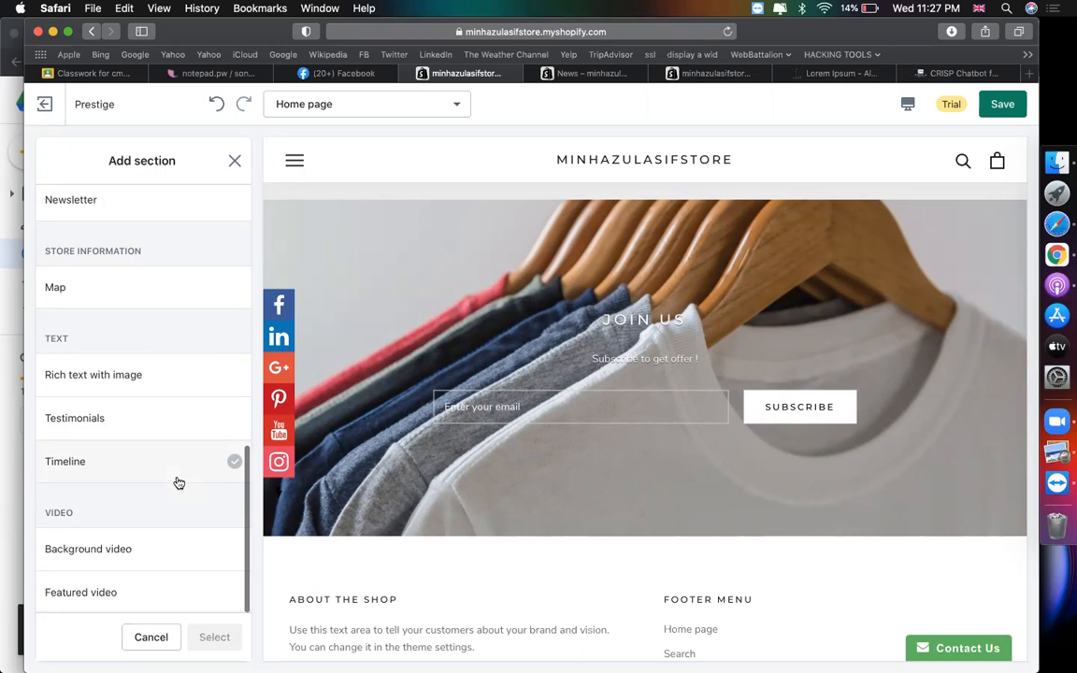
pyautogui.click(131, 593)
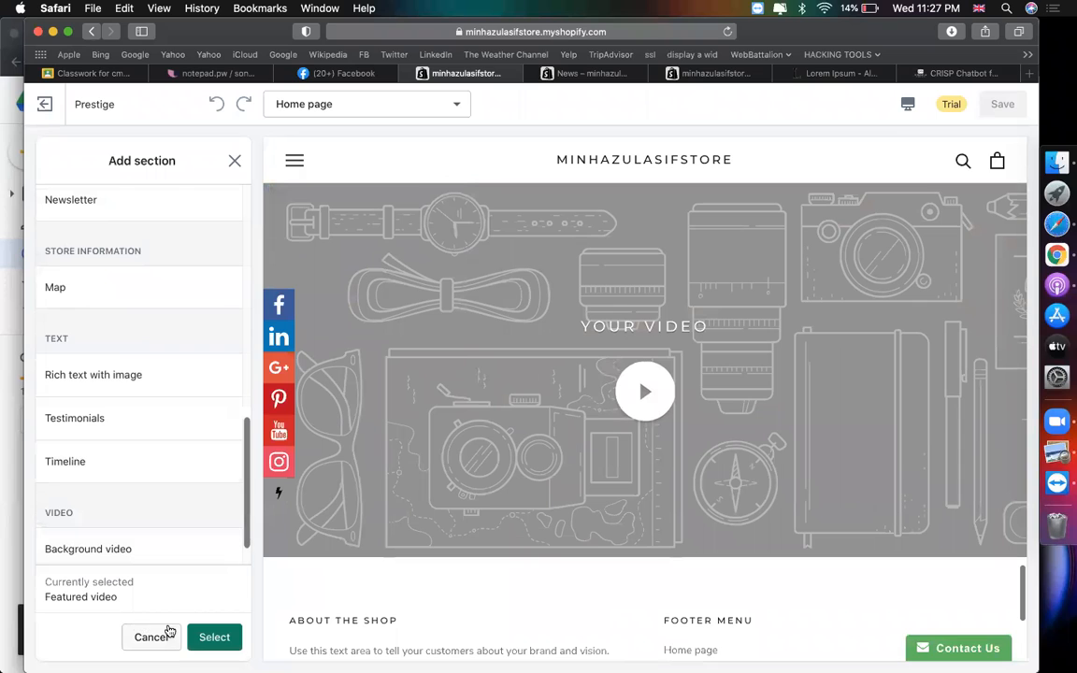
pyautogui.click(211, 635)
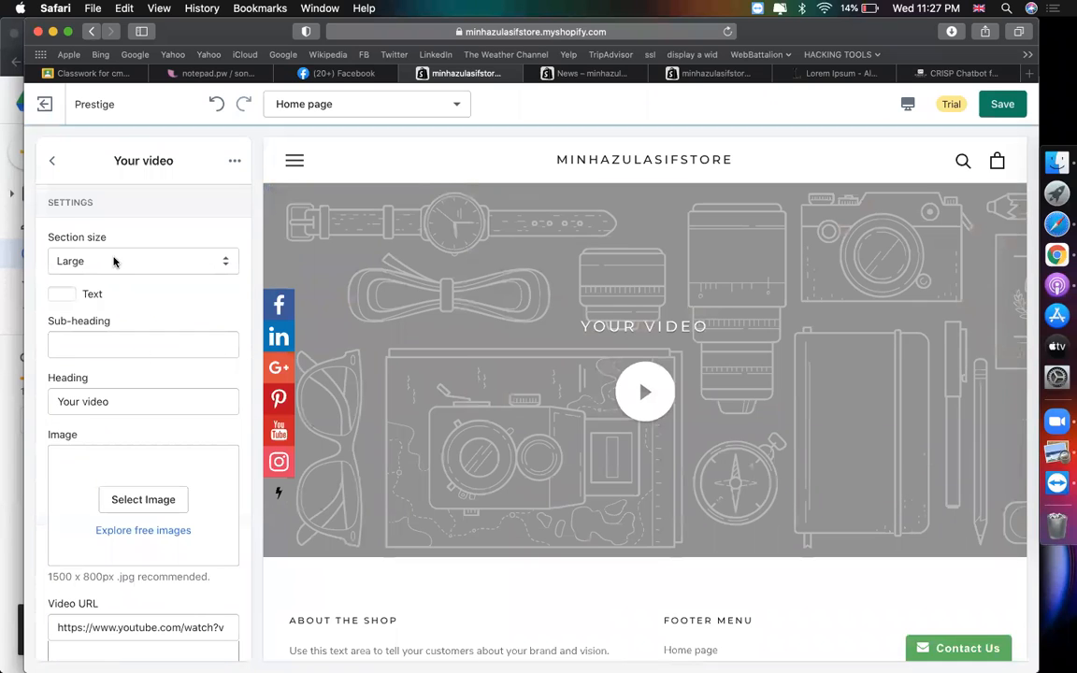
# - Focus the Video URL field and switch to the codemanbd.com CRISP Chatbot tab
pyautogui.scroll(-3, 140, 402)
pyautogui.scroll(-2, 121, 486)
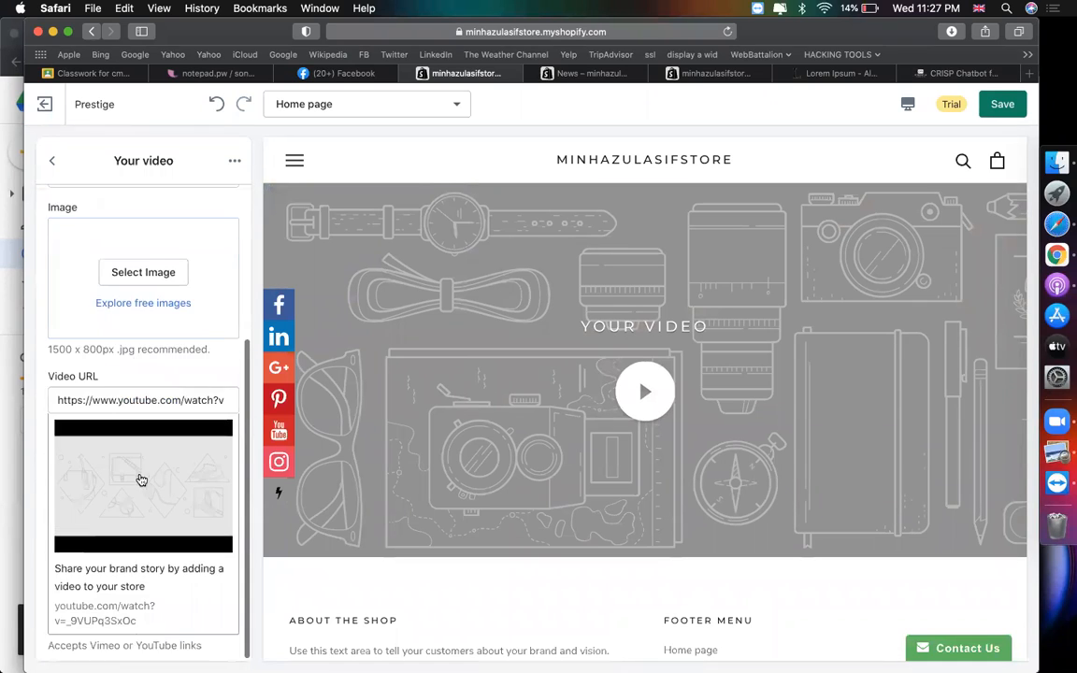
pyautogui.click(185, 396)
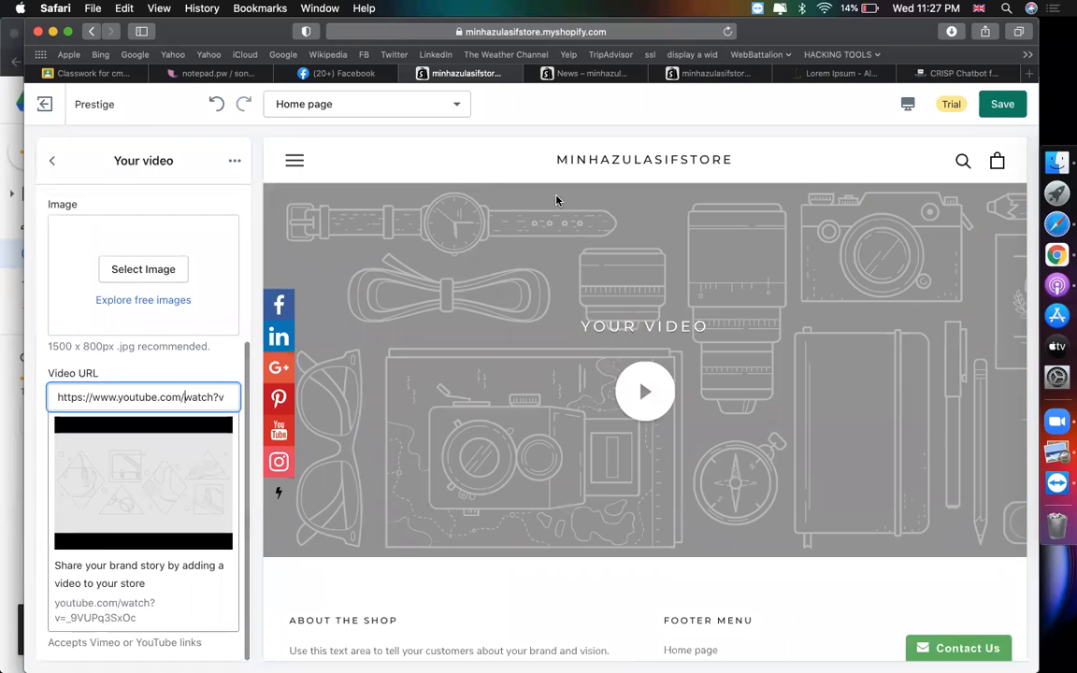
pyautogui.click(944, 73)
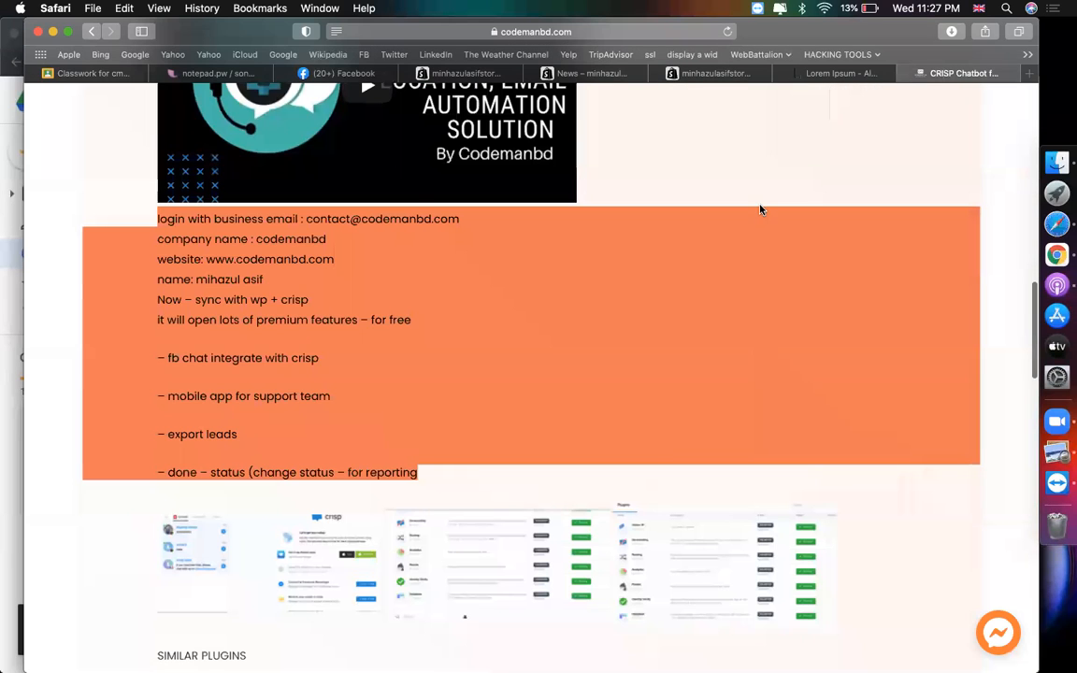
# - Play codemanbd.com's embedded CODEMANBD video and open it on YouTube
pyautogui.scroll(10, 675, 243)
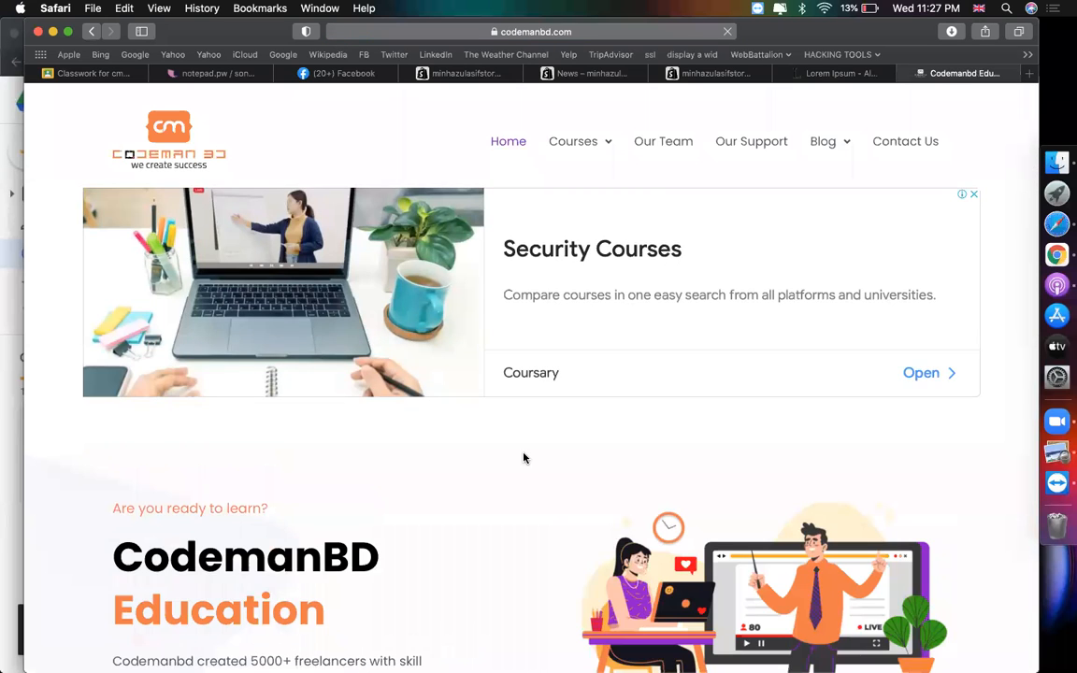
pyautogui.scroll(-2, 524, 458)
pyautogui.scroll(-7, 524, 458)
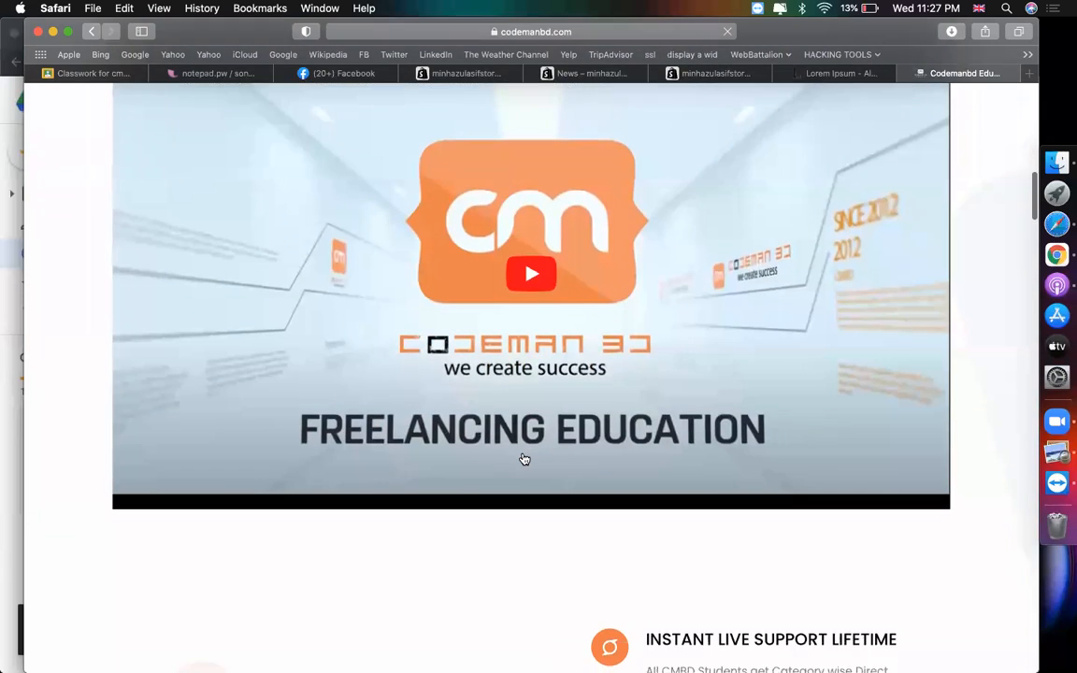
pyautogui.scroll(3, 523, 458)
pyautogui.scroll(-2, 524, 458)
pyautogui.click(524, 458)
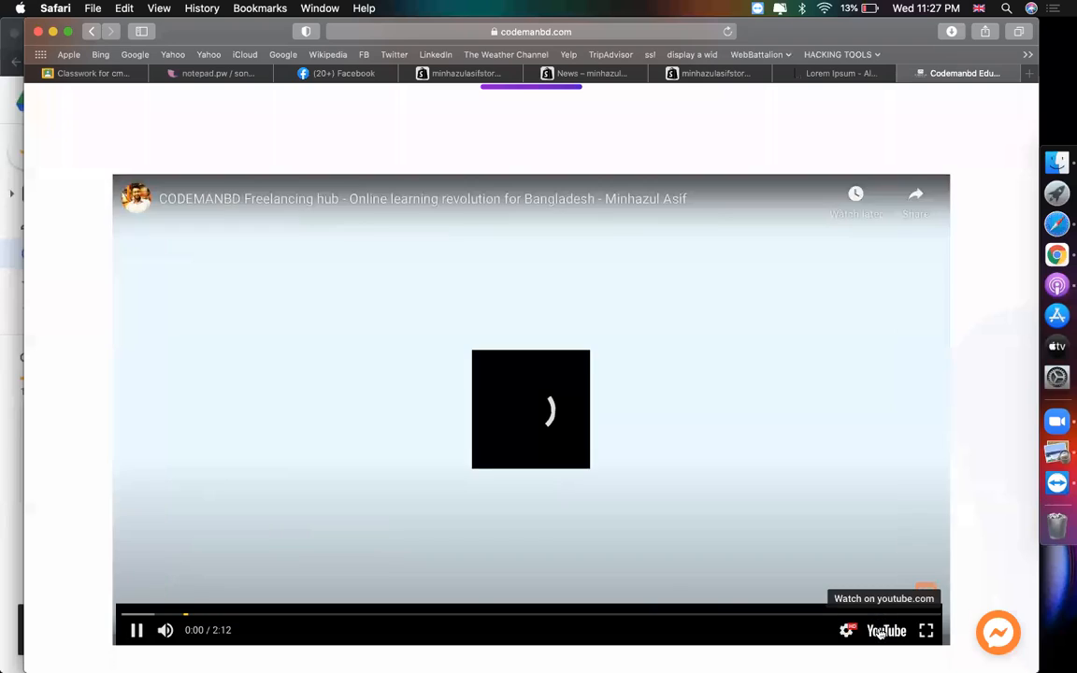
pyautogui.click(880, 631)
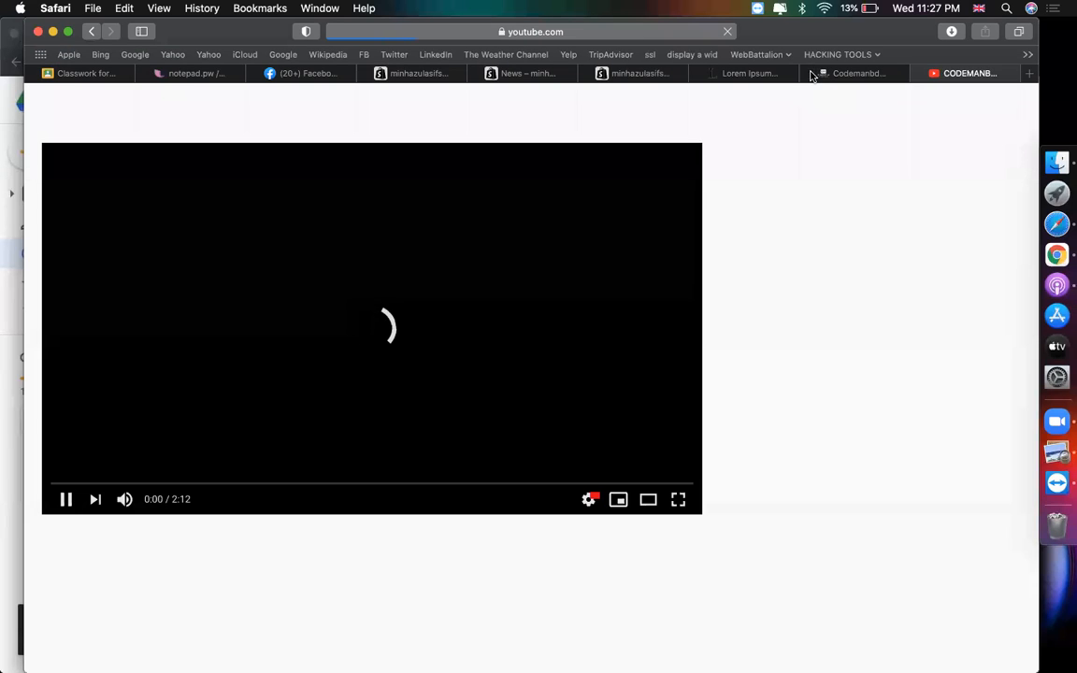
# - Pause the CODEMANBD YouTube video and copy its web address
pyautogui.click(442, 269)
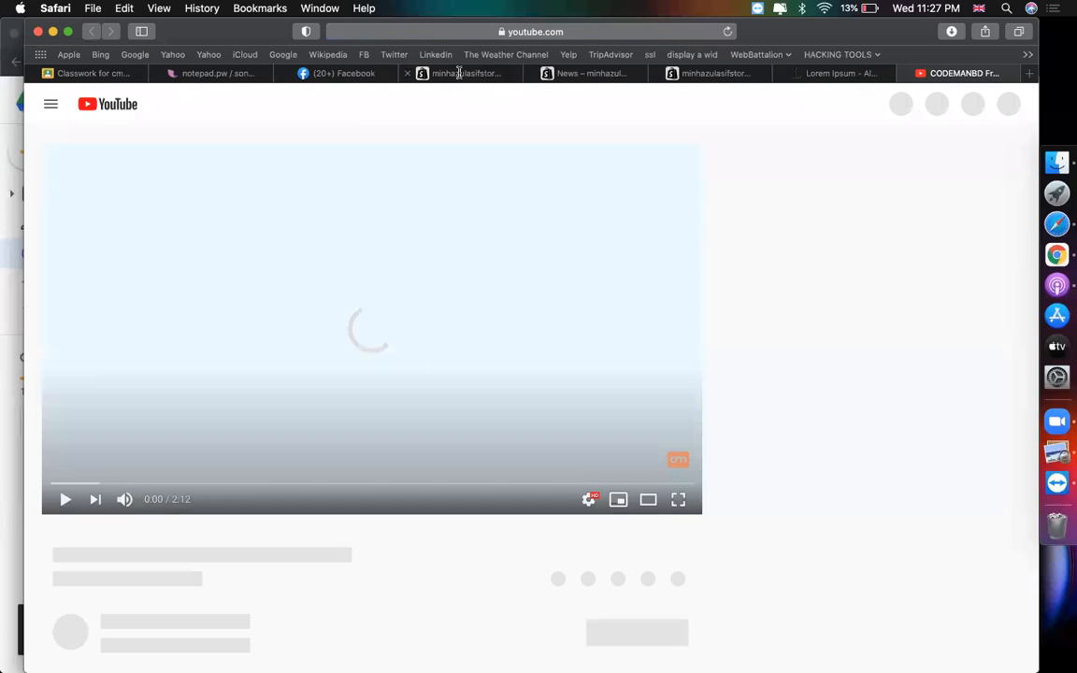
pyautogui.click(459, 73)
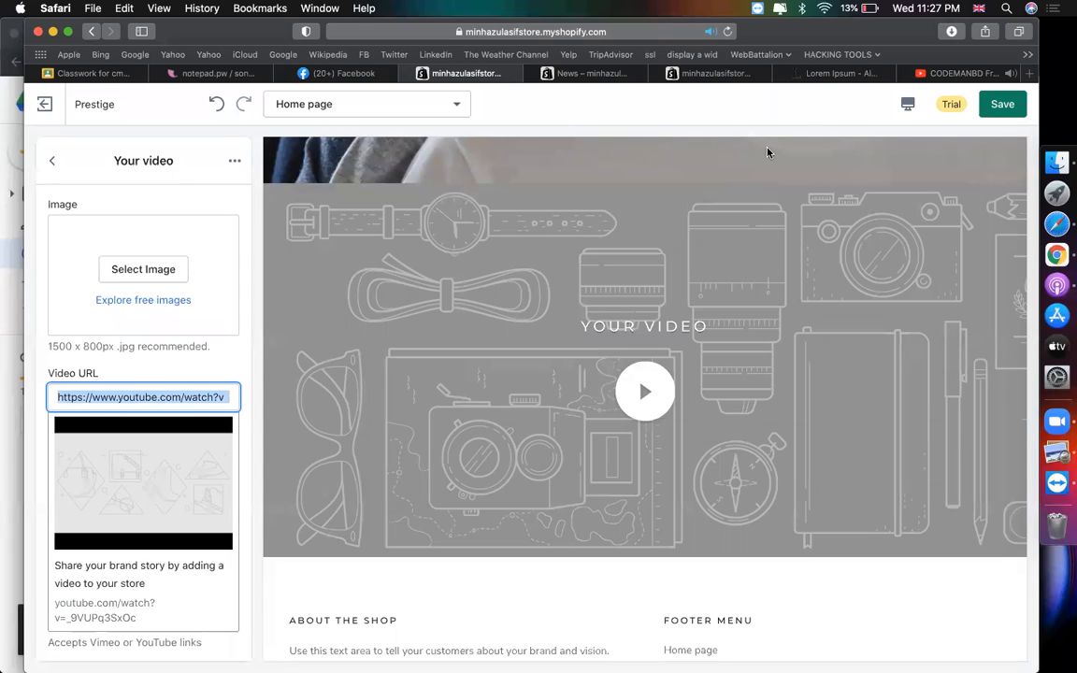
pyautogui.click(943, 75)
pyautogui.click(445, 277)
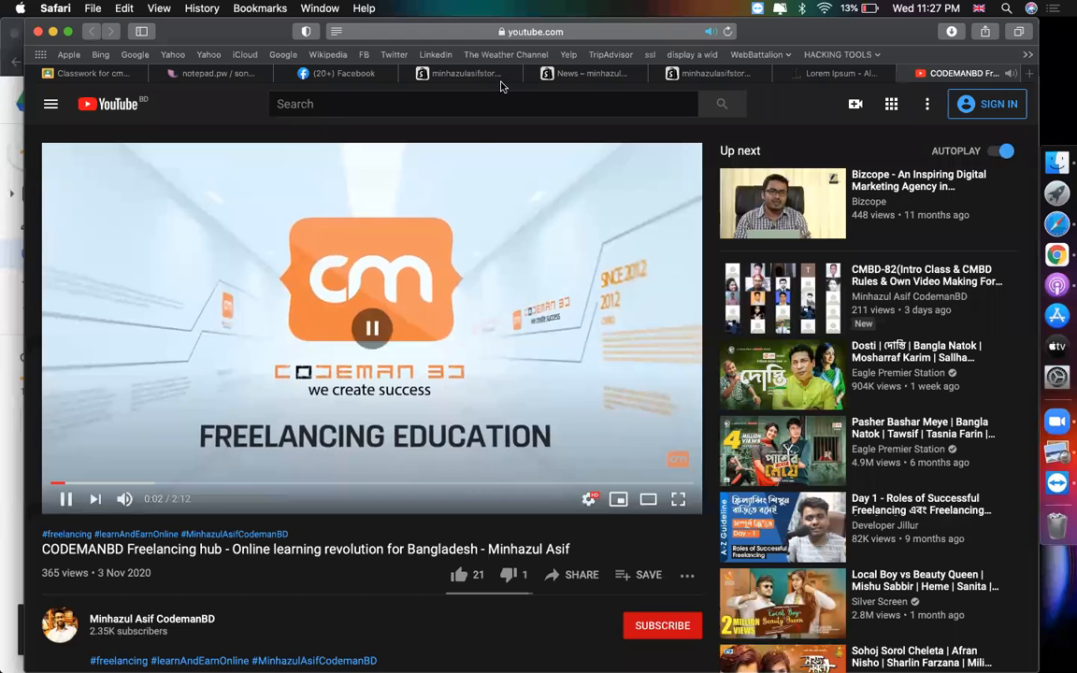
pyautogui.click(641, 30)
pyautogui.press('super+c')
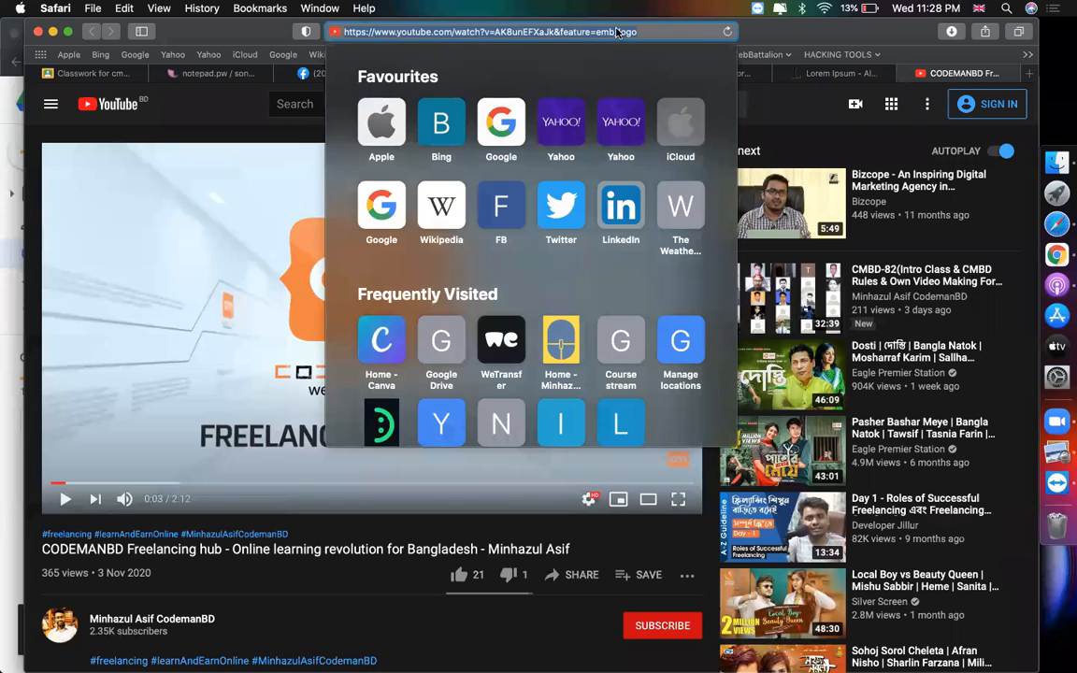
pyautogui.press('Escape')
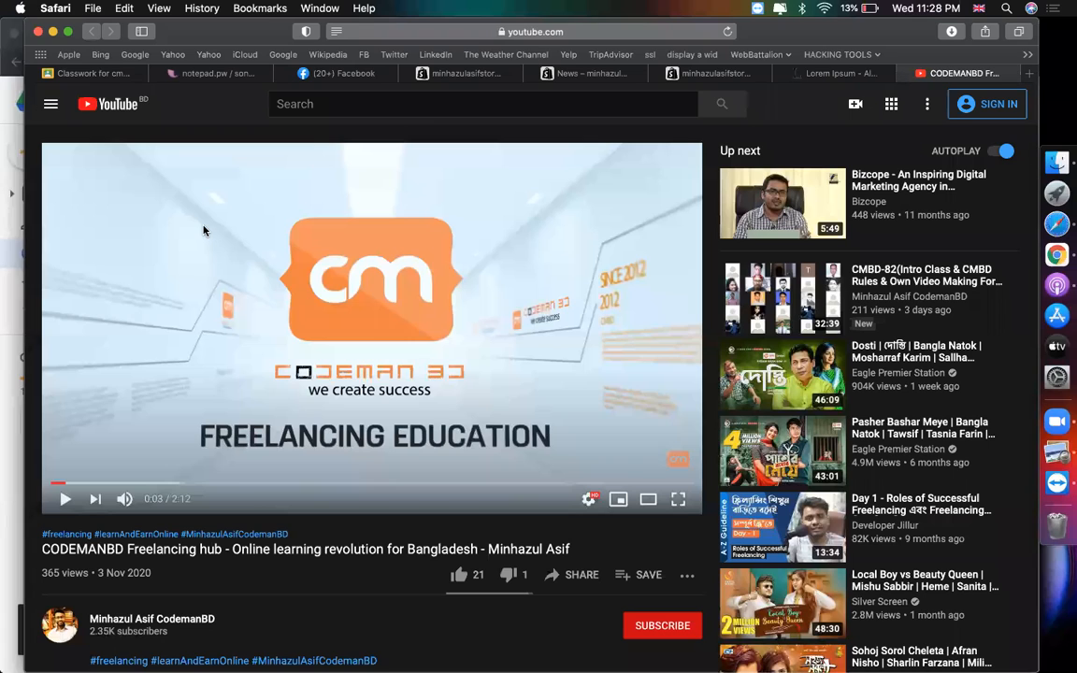
# - Paste the copied YouTube link into the Featured video's Video URL field
pyautogui.press('f')
pyautogui.press('space')
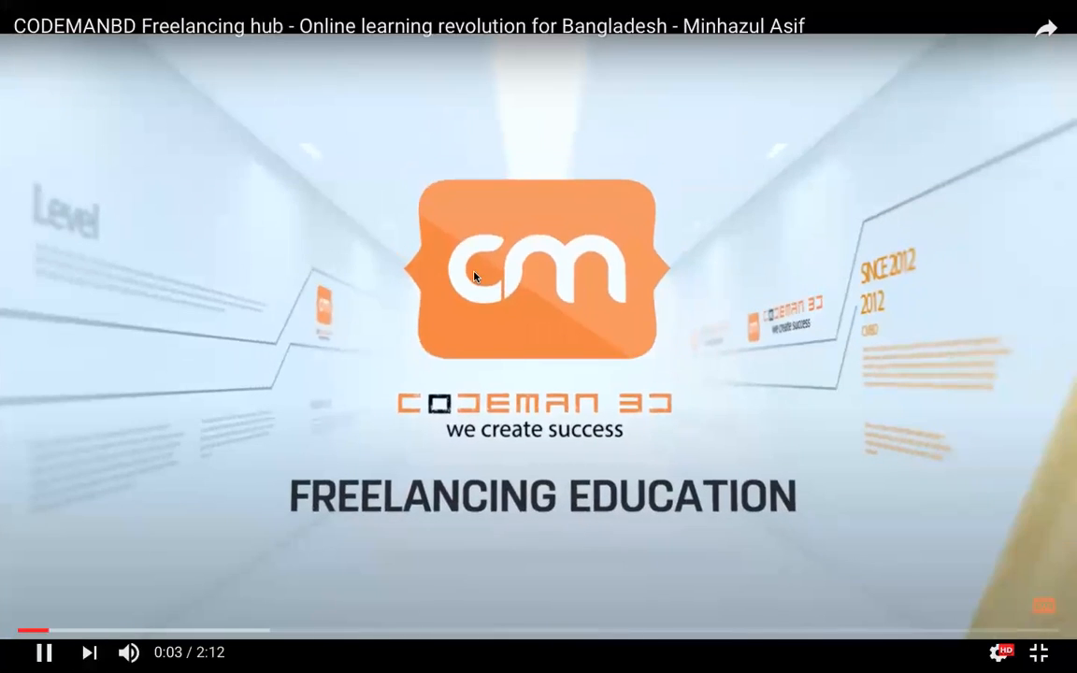
pyautogui.press('Escape')
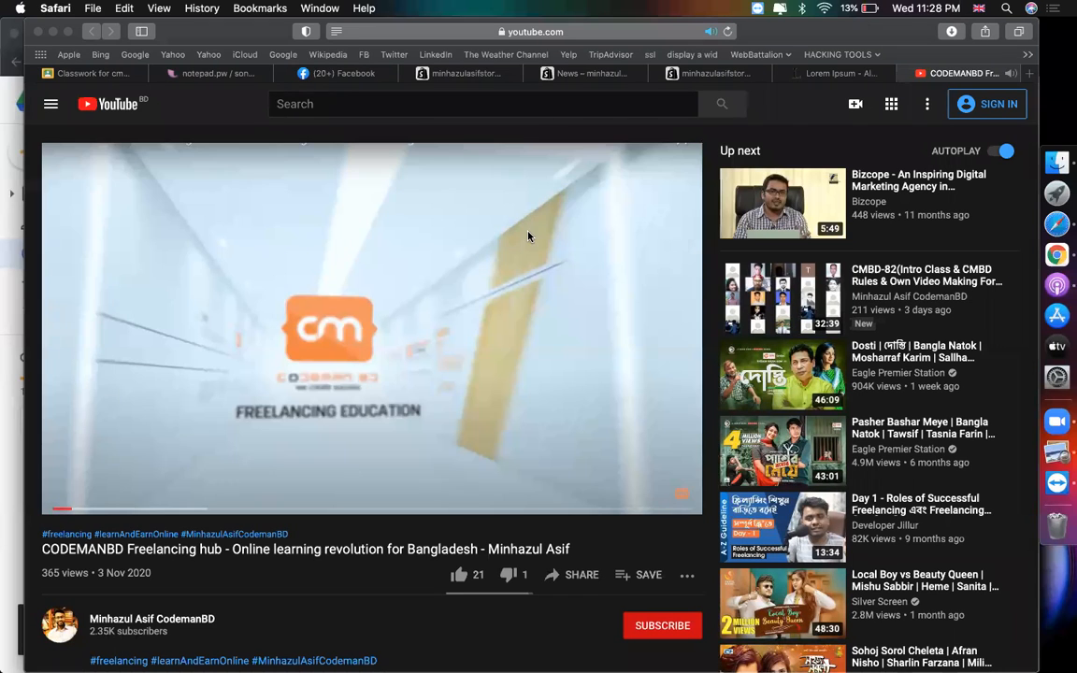
pyautogui.click(528, 236)
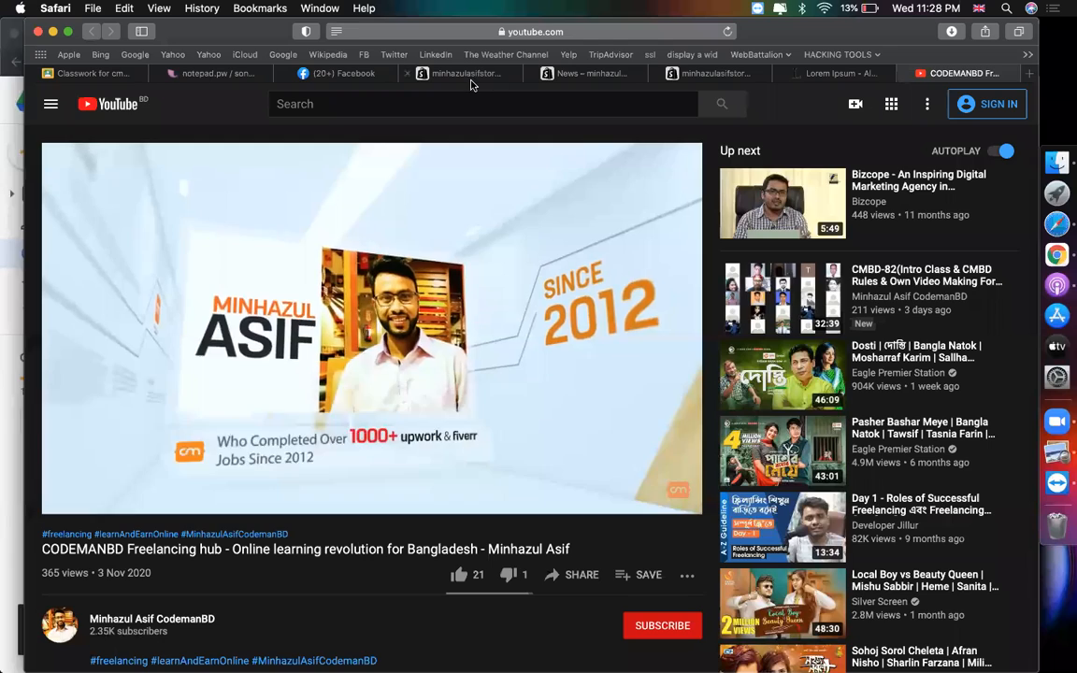
pyautogui.click(471, 75)
pyautogui.press('super+v')
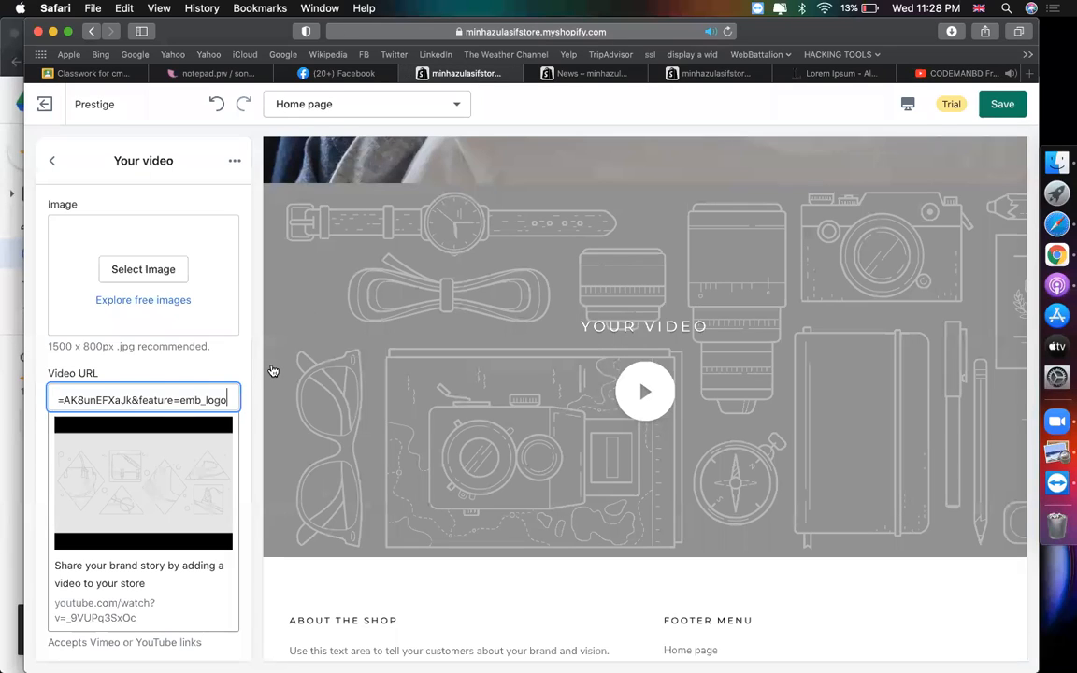
# - Close the YouTube tab, check the video preview, then reopen the tab with Cmd+Shift+T
pyautogui.click(905, 74)
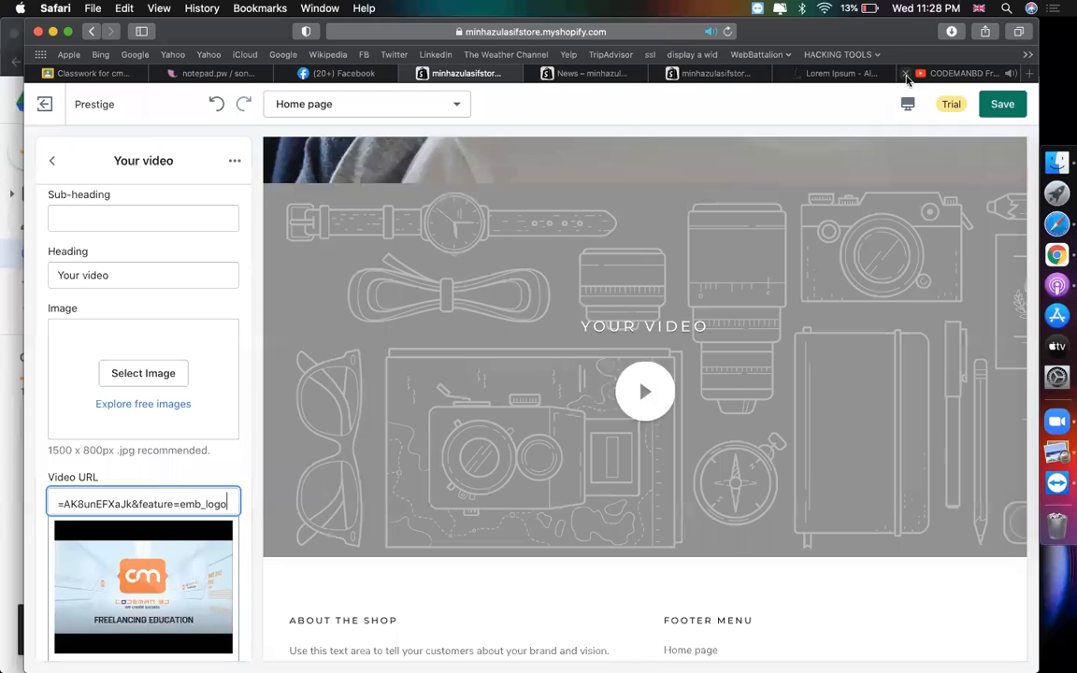
pyautogui.scroll(-3, 173, 435)
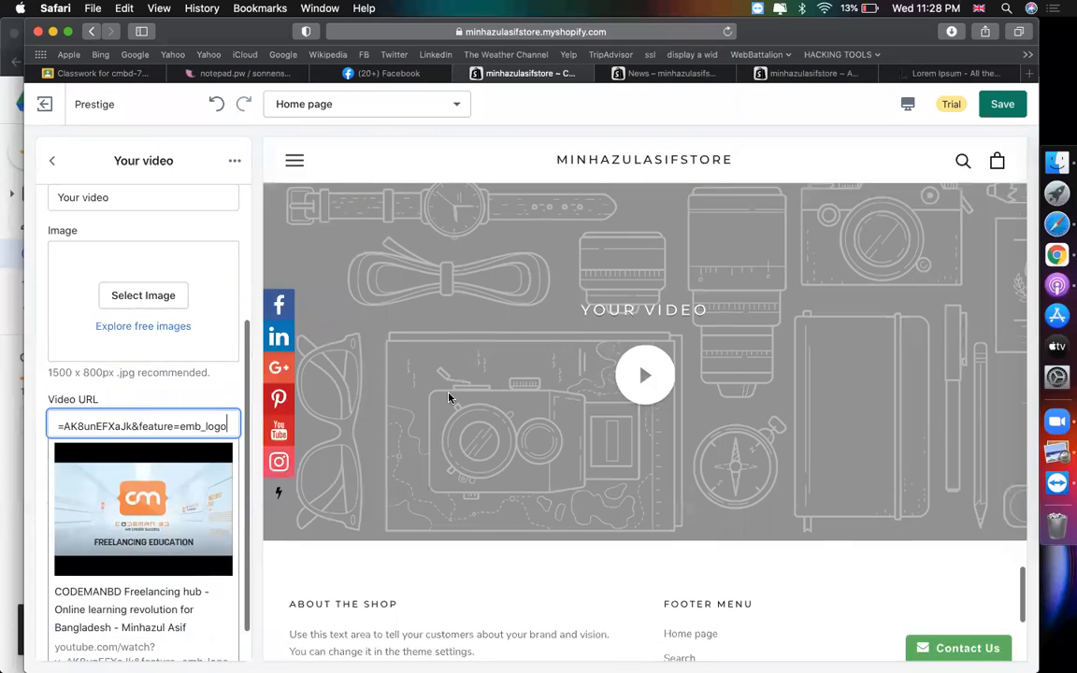
pyautogui.scroll(-1, 143, 443)
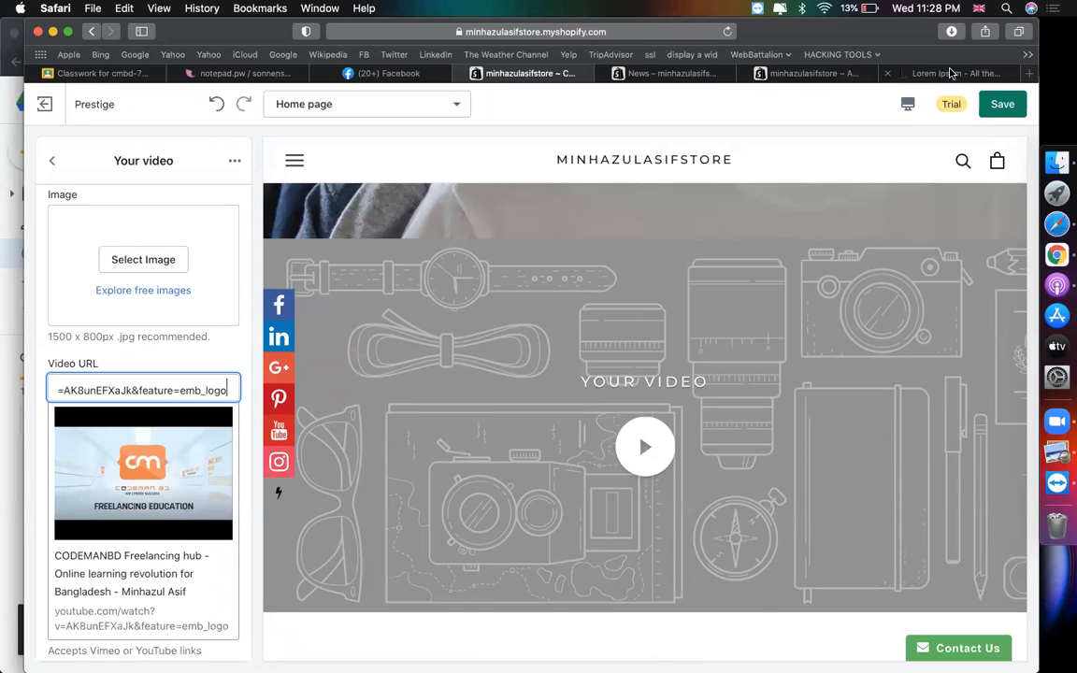
pyautogui.press('super+shift+t')
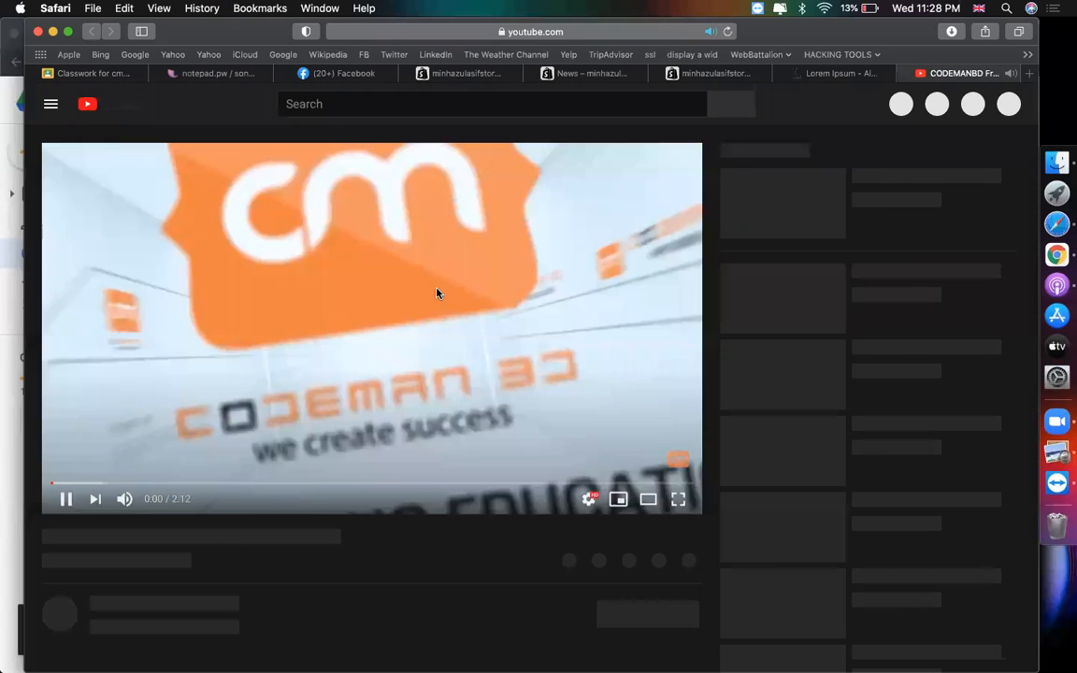
pyautogui.click(444, 296)
pyautogui.click(445, 296)
pyautogui.click(445, 296)
pyautogui.scroll(-1, 551, 505)
pyautogui.click(575, 539)
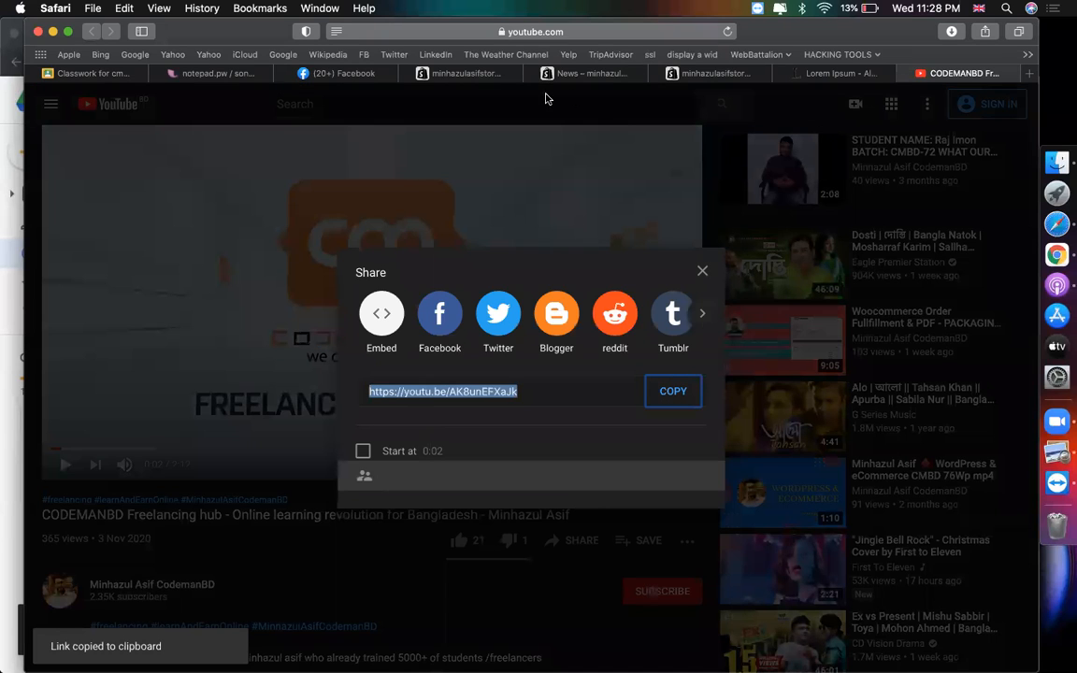
pyautogui.click(488, 74)
pyautogui.press('super+a')
pyautogui.write('https://youtu.be/AK8unEFXaJk')
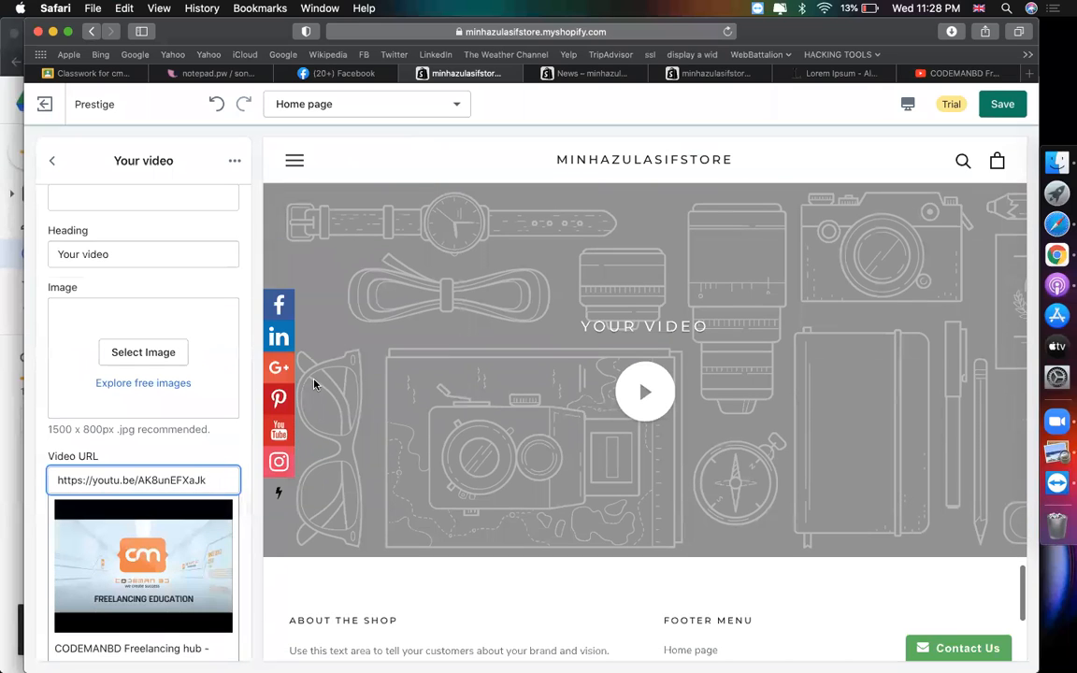
# - Test-play the CODEMANBD video in the preview, then open the image library for its thumbnail
pyautogui.scroll(-2, 455, 439)
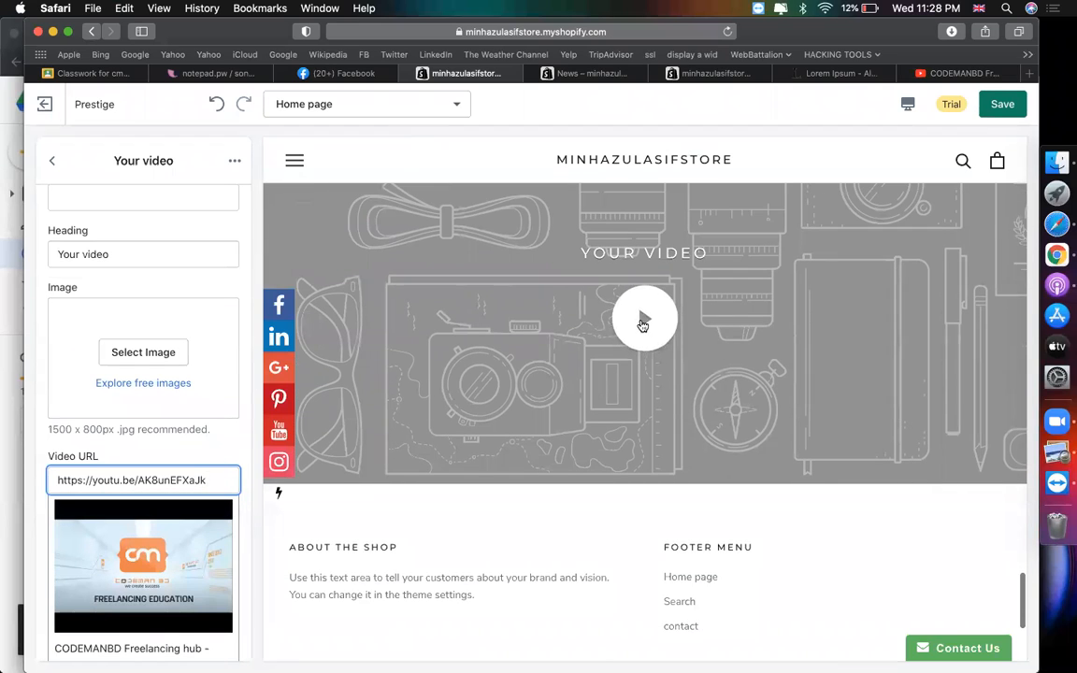
pyautogui.click(642, 325)
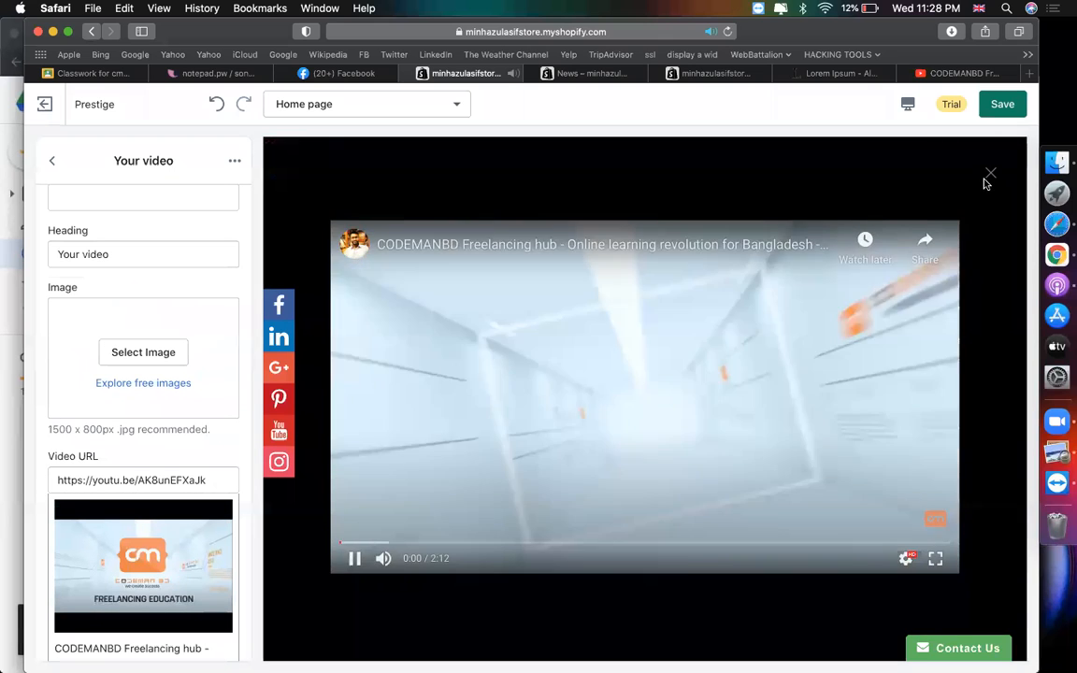
pyautogui.click(990, 175)
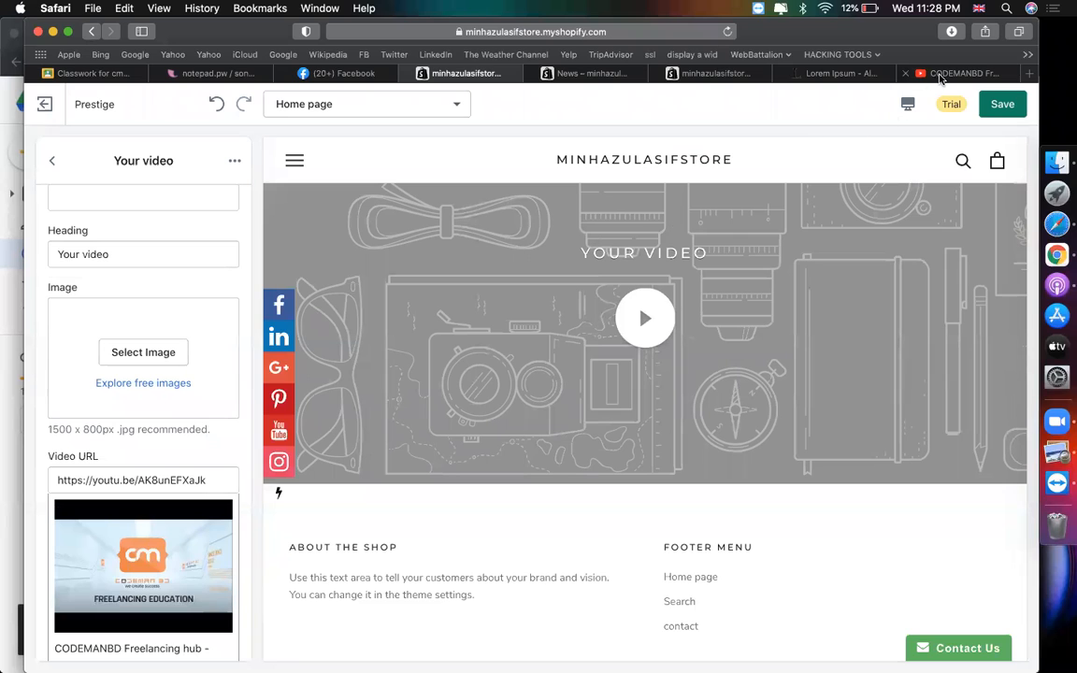
pyautogui.click(152, 351)
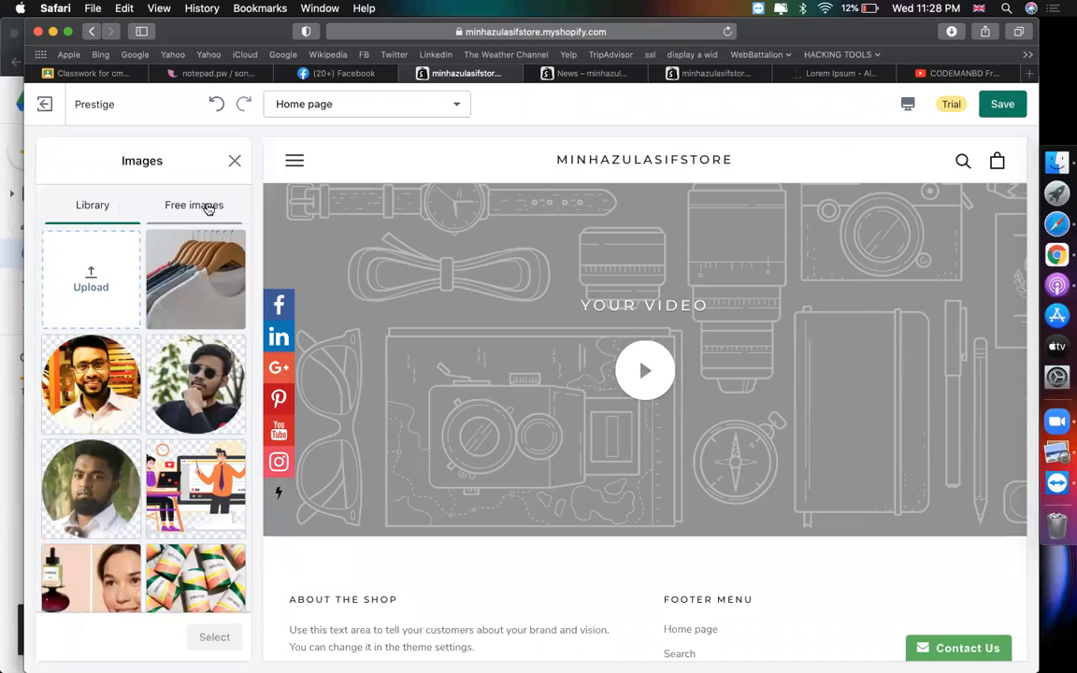
# - Upload 'cmbd thumbnail' and select it as the Your video section's cover image
pyautogui.click(117, 262)
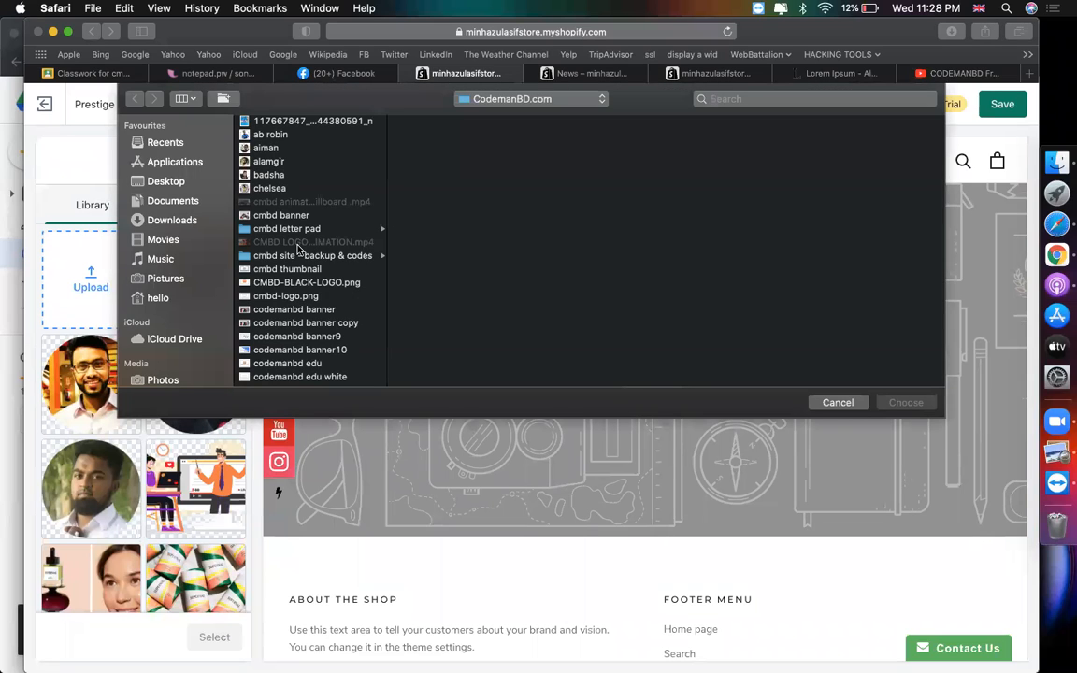
pyautogui.doubleClick(290, 269)
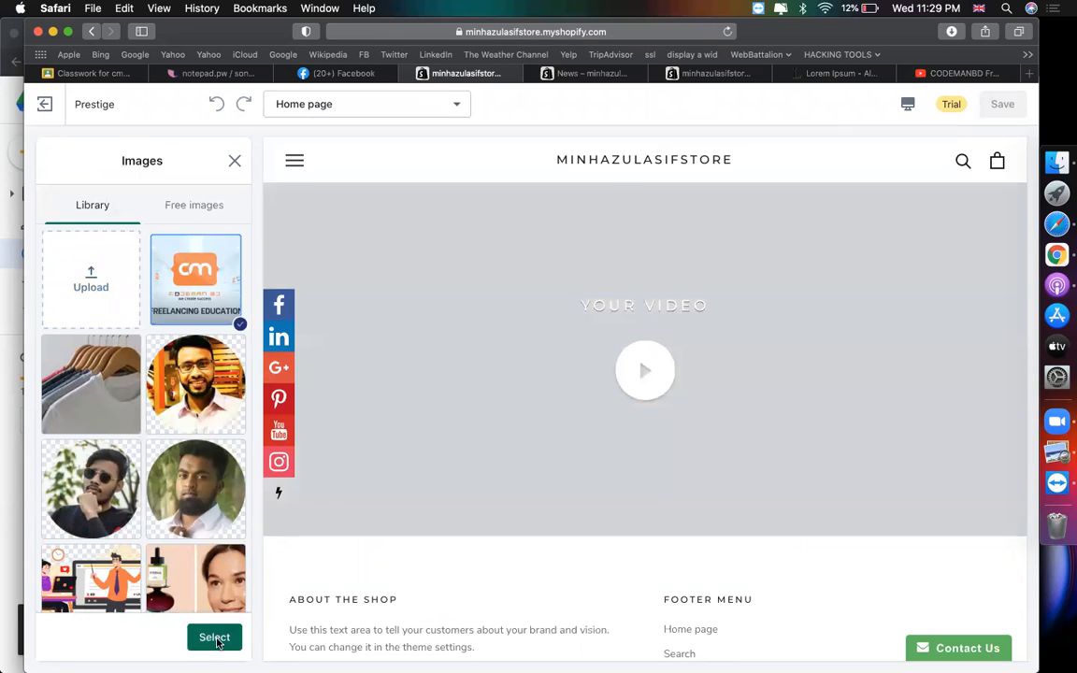
pyautogui.click(214, 638)
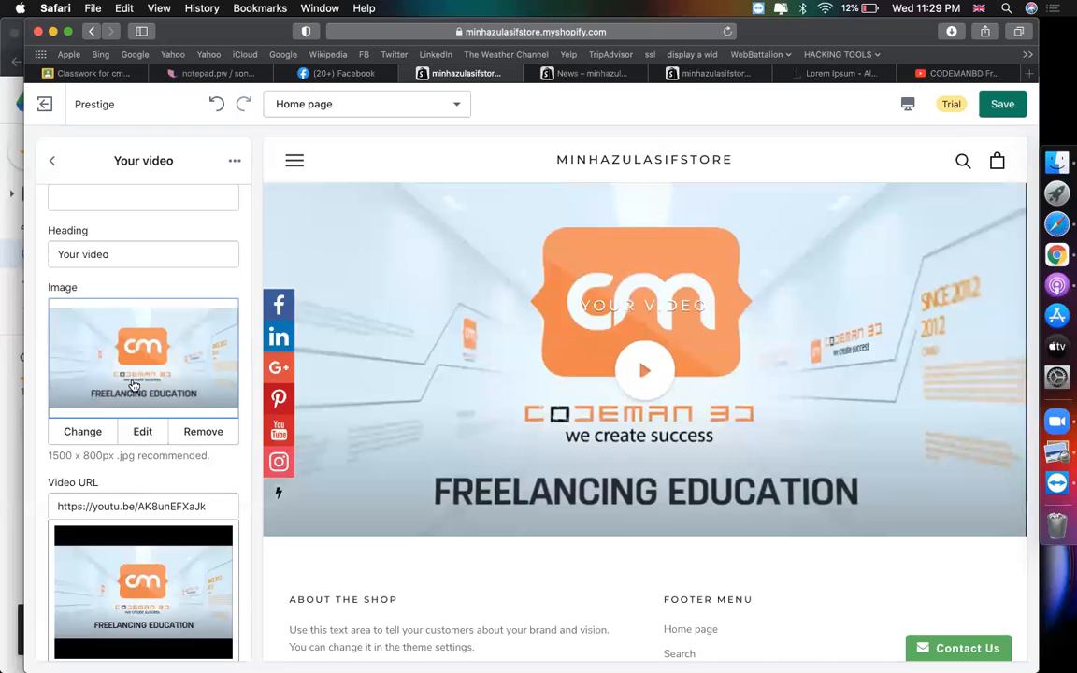
# - Change the video section heading to 'Featured Video'
pyautogui.scroll(-3, 133, 386)
pyautogui.scroll(6, 134, 385)
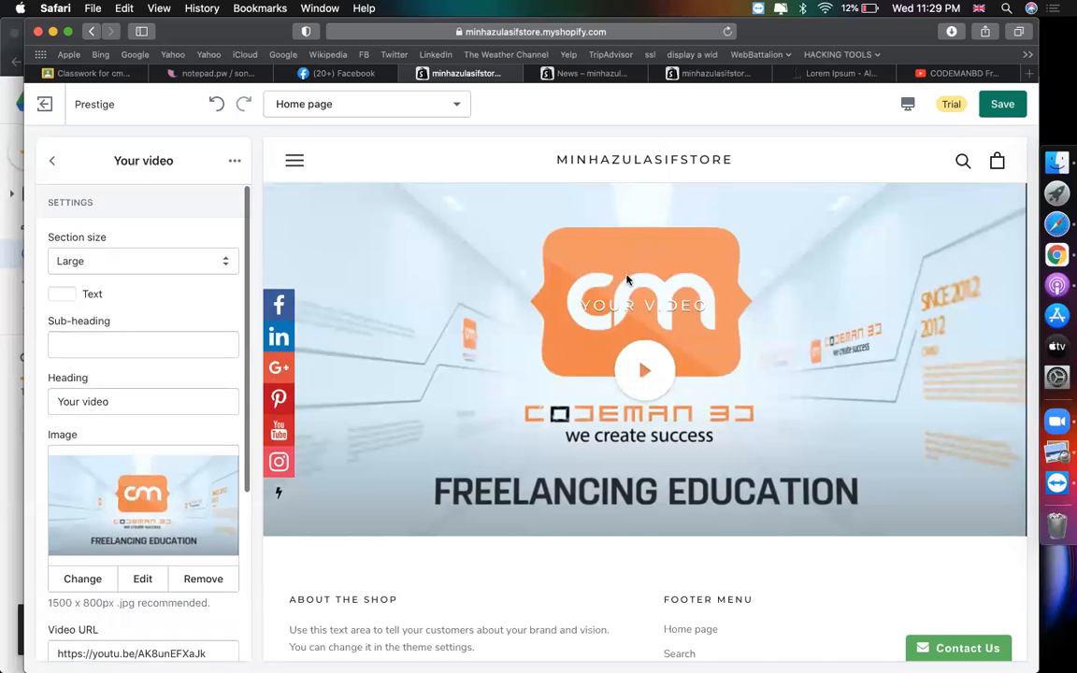
pyautogui.tripleClick(146, 411)
pyautogui.write('Featured Video')
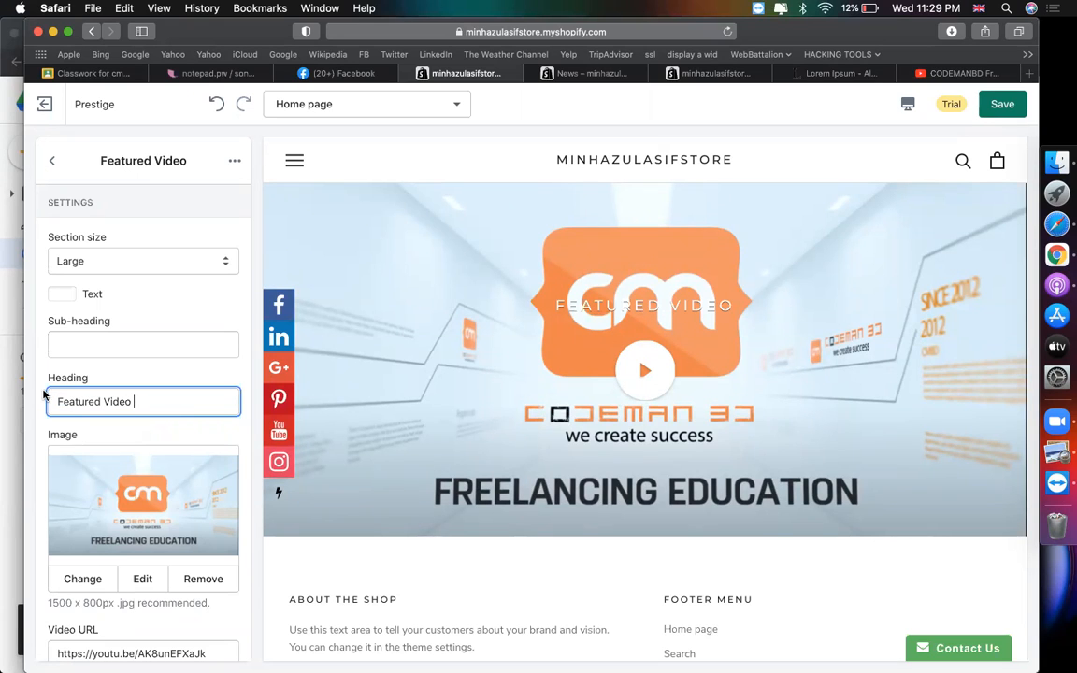
# - Set the section text colour to dark #1C1B1B and return to the homepage sections list
pyautogui.scroll(-5, 173, 451)
pyautogui.scroll(5, 159, 445)
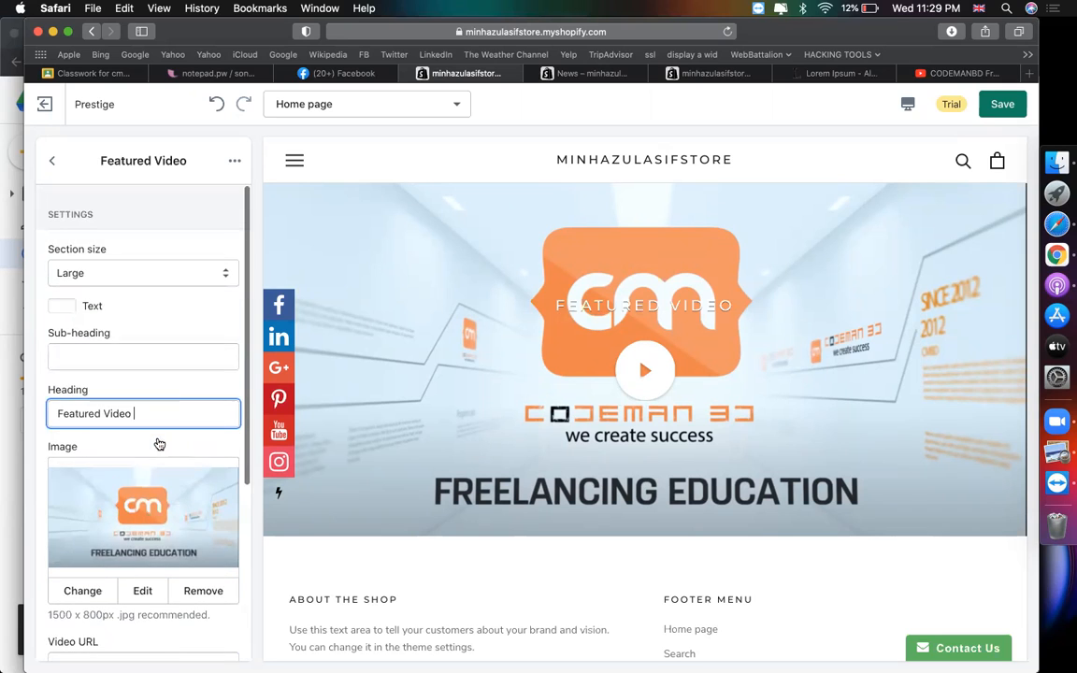
pyautogui.scroll(-1, 157, 421)
pyautogui.click(61, 293)
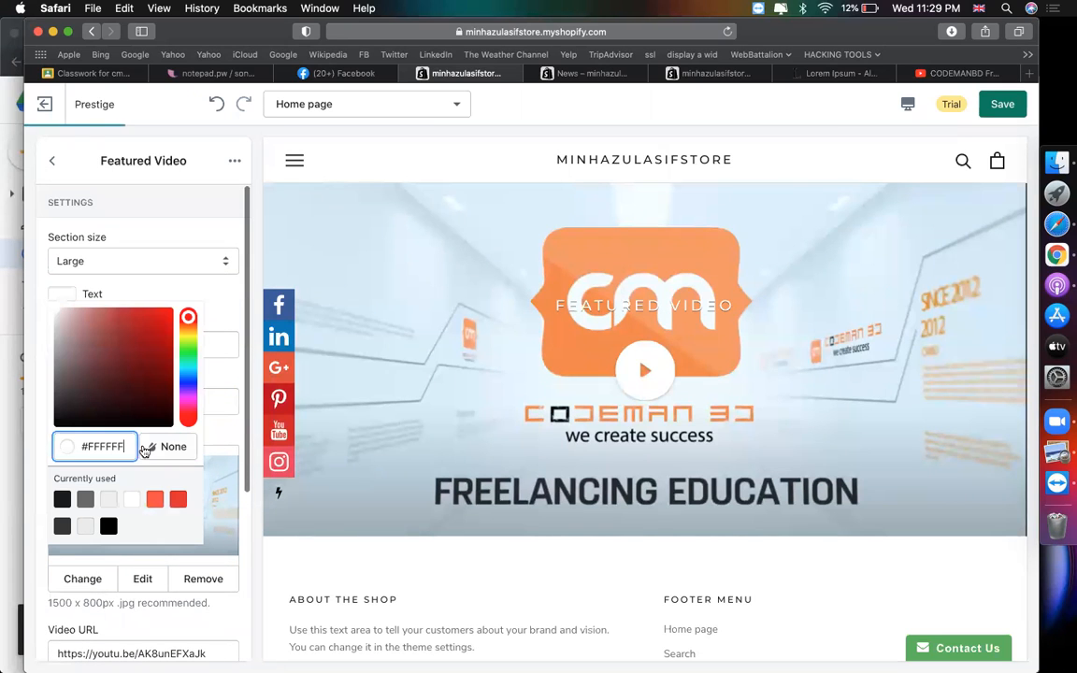
pyautogui.click(62, 501)
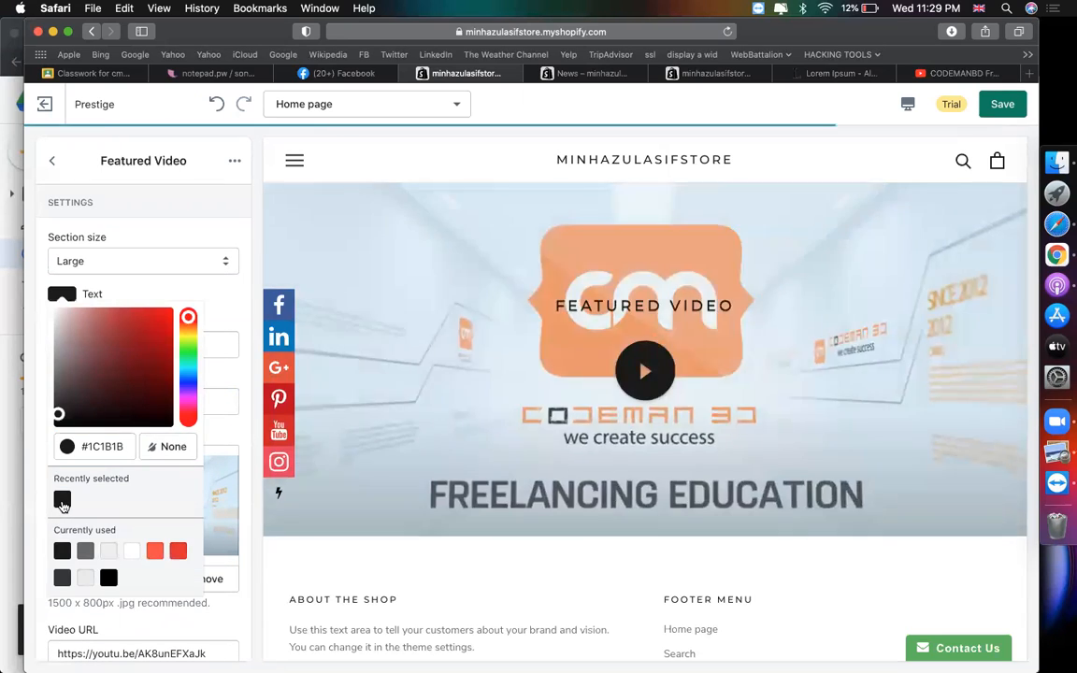
pyautogui.click(196, 293)
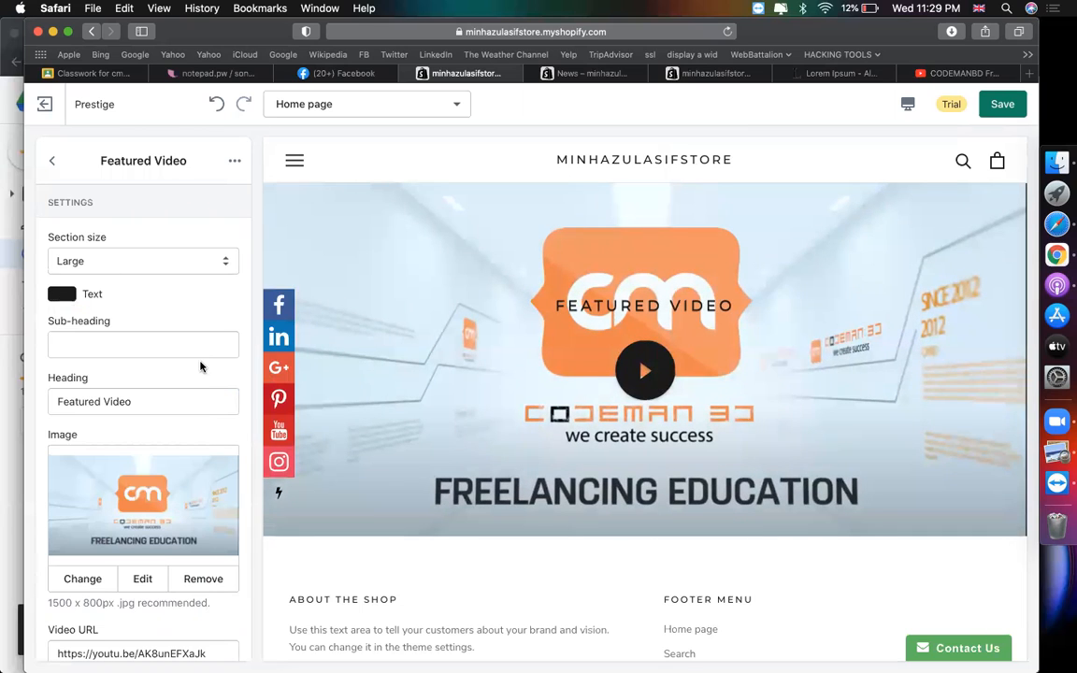
pyautogui.scroll(-5, 200, 366)
pyautogui.scroll(5, 200, 366)
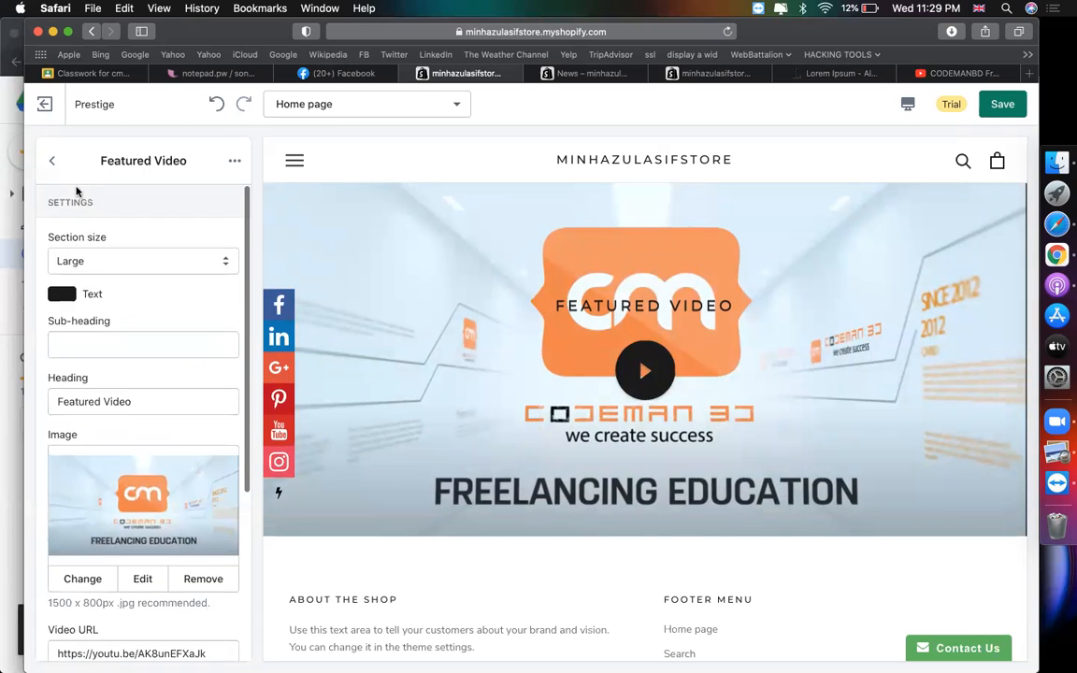
pyautogui.click(53, 164)
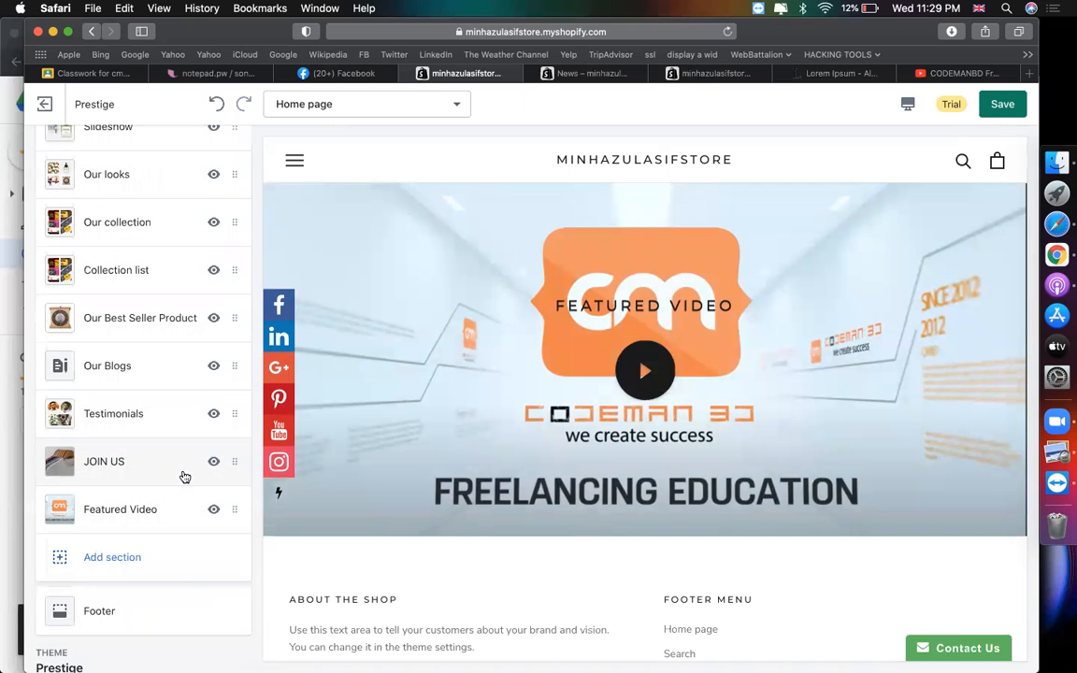
# - Open the Footer section, save the homepage changes, and open the About the shop block
pyautogui.scroll(-5, 618, 436)
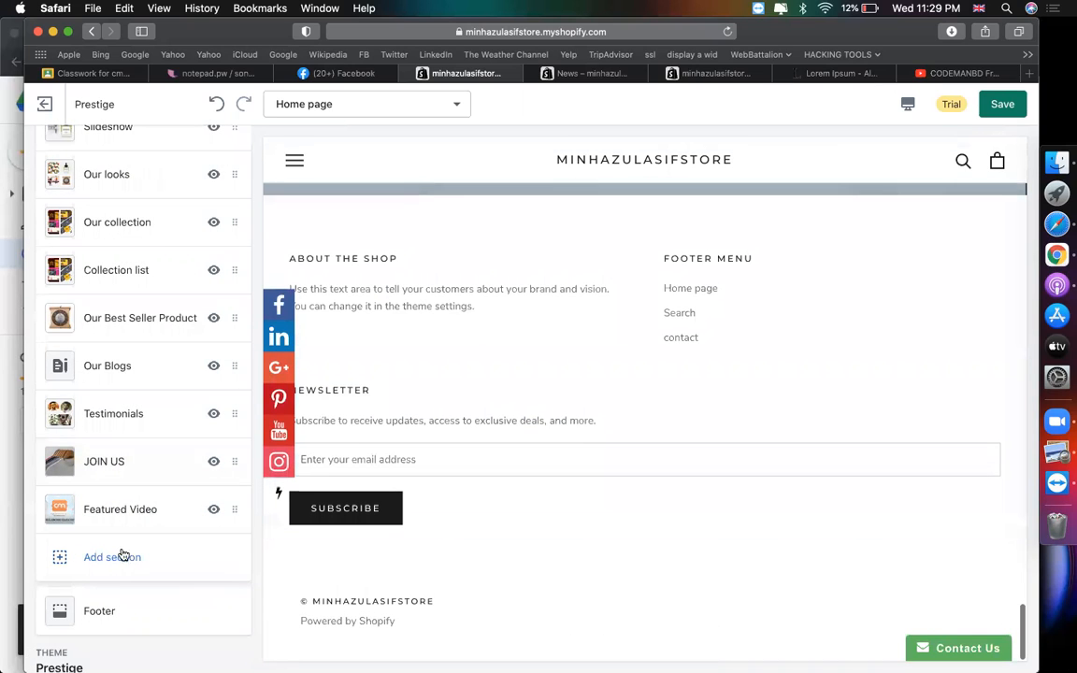
pyautogui.click(107, 613)
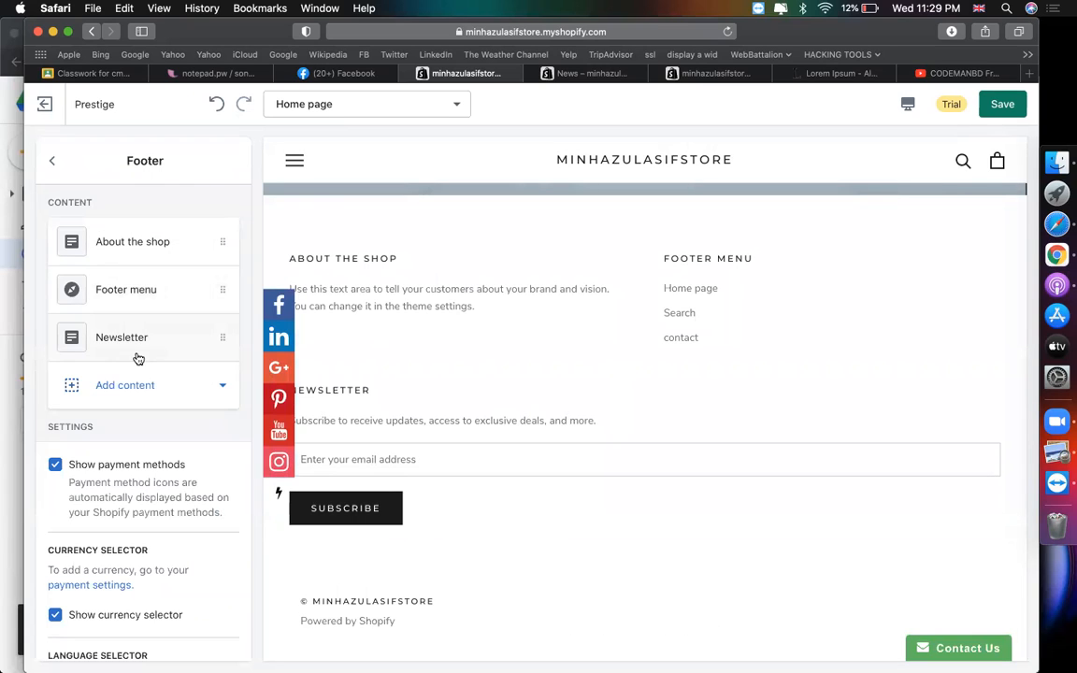
pyautogui.click(1015, 99)
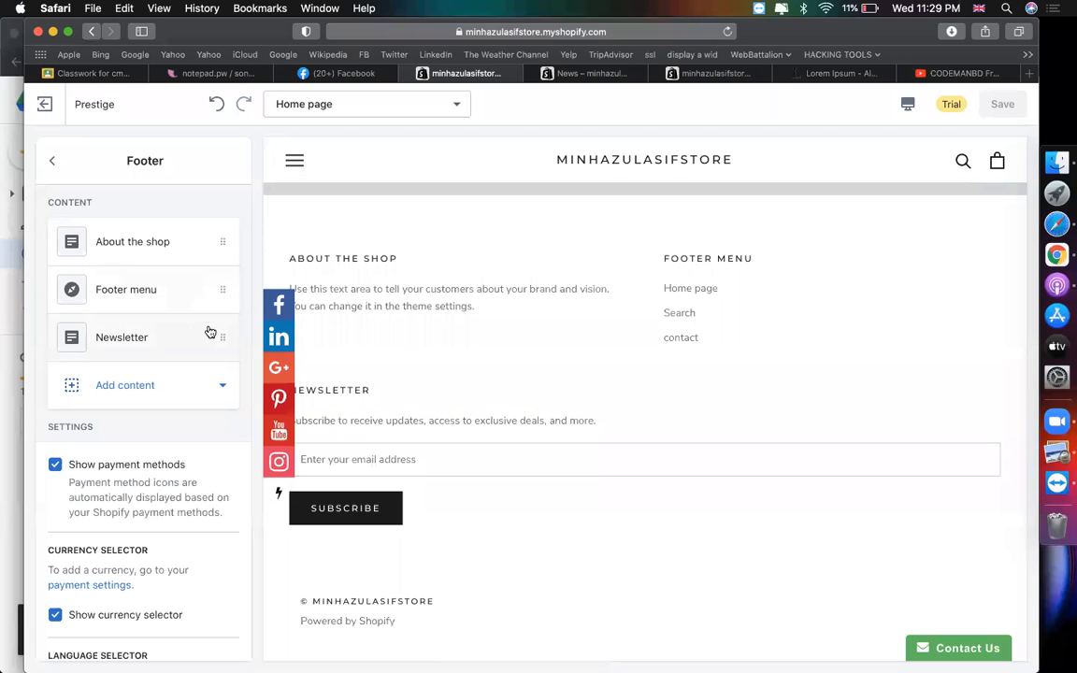
pyautogui.moveTo(552, 75)
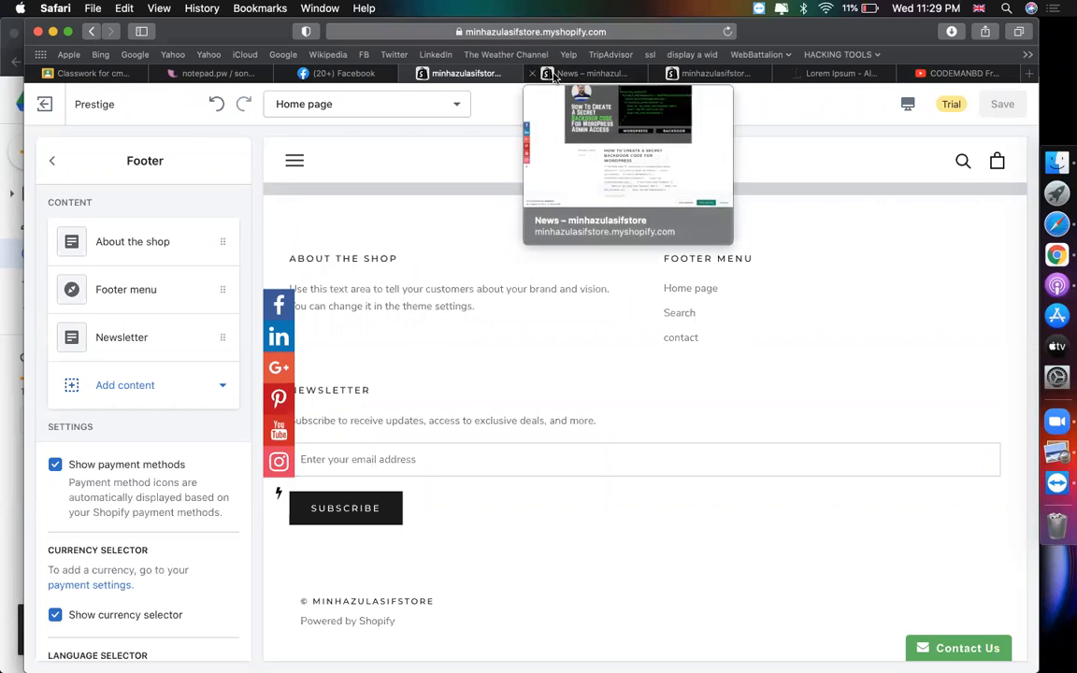
pyautogui.click(135, 245)
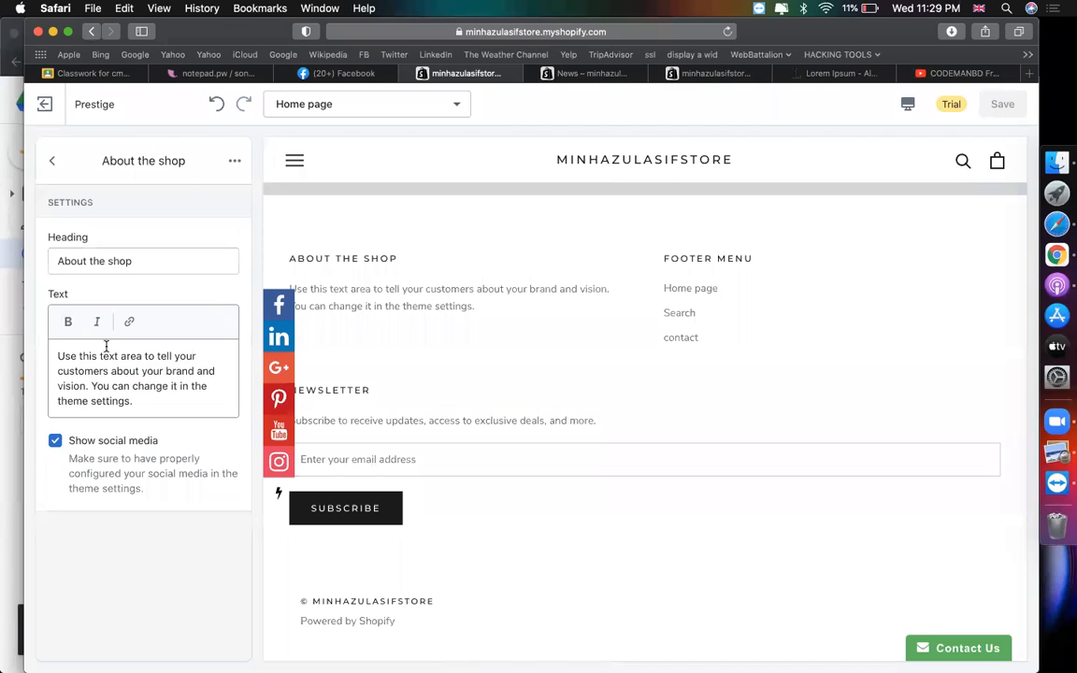
# - Rename the footer About block heading to 'About CodemanBD'
pyautogui.press('super+a')
pyautogui.tripleClick(148, 265)
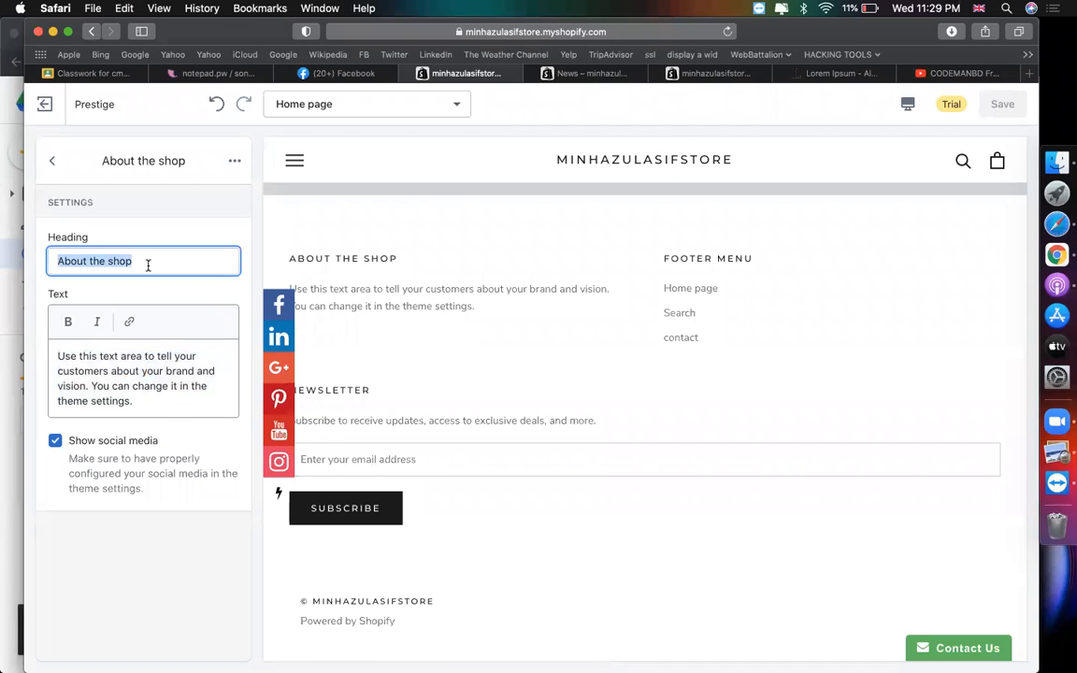
pyautogui.write('About ')
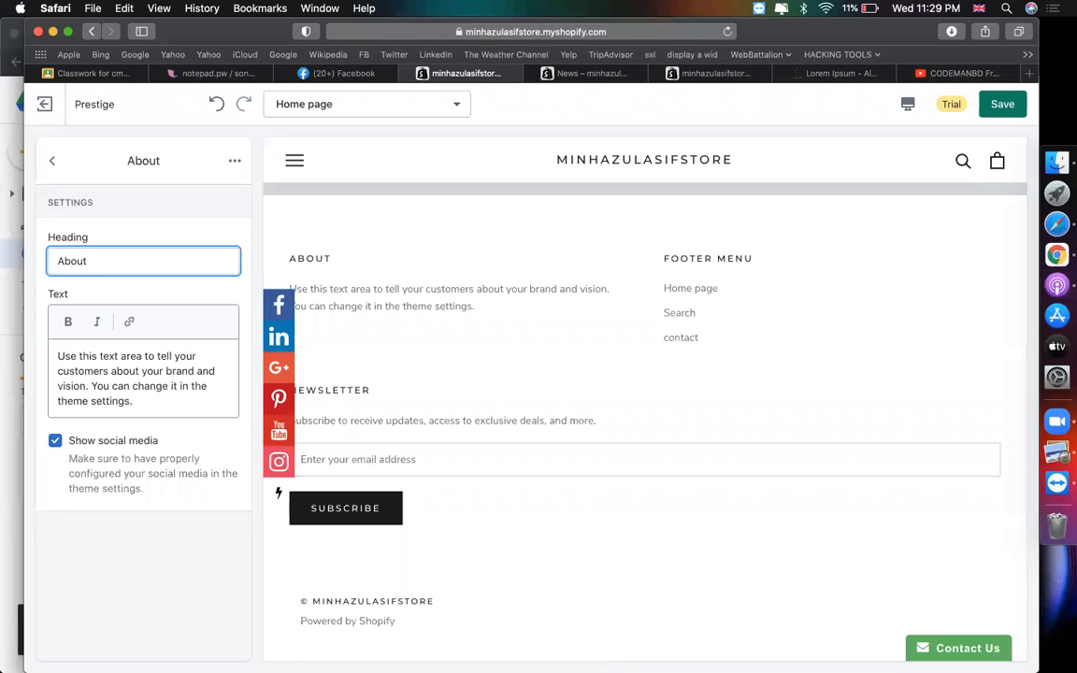
pyautogui.write('CodemanBD')
# - Replace the About block text with a Lorem Ipsum sentence copied from lipsum.com
pyautogui.click(118, 370)
pyautogui.press('super+a')
pyautogui.write('we are codem')
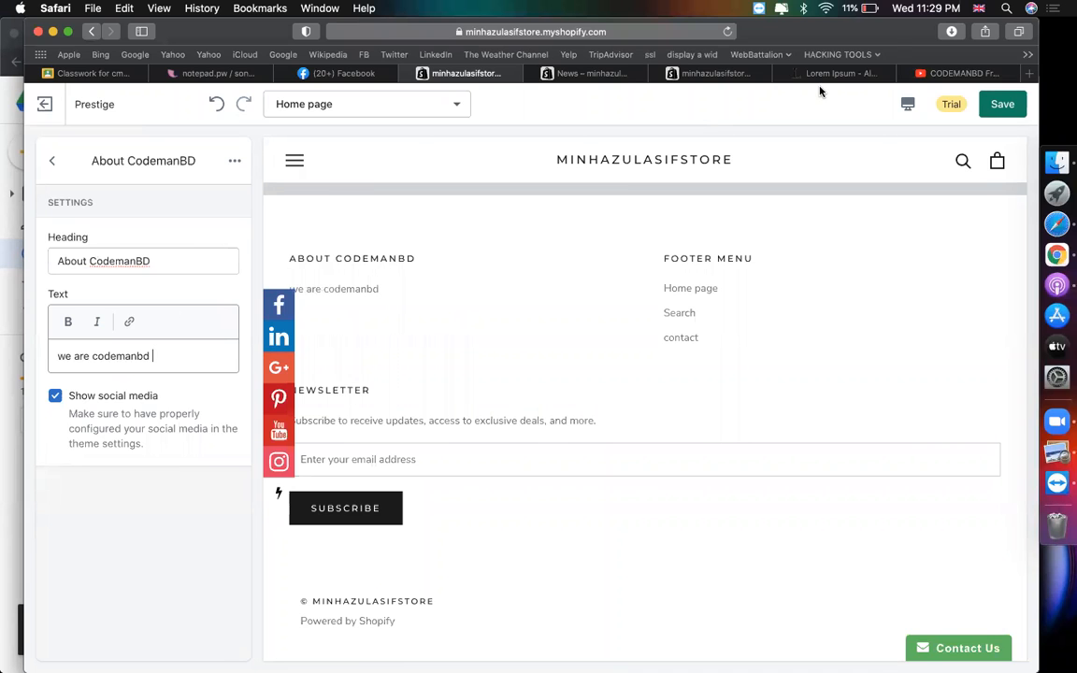
pyautogui.click(822, 73)
pyautogui.moveTo(517, 486); pyautogui.dragTo(489, 457)
pyautogui.press('cmd+c')
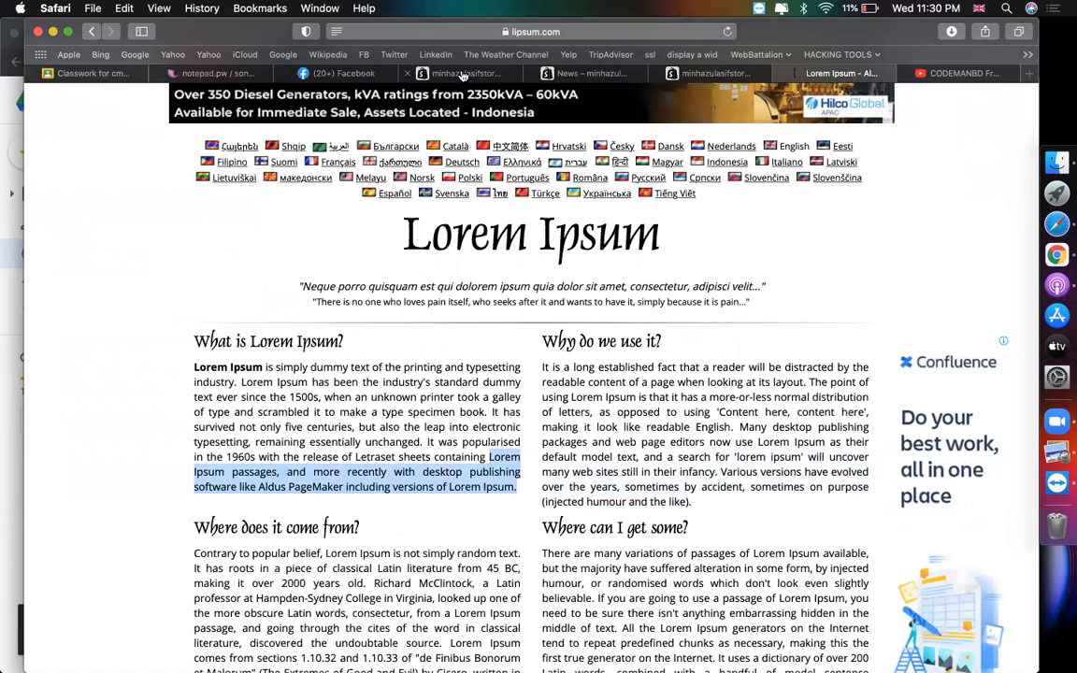
pyautogui.click(421, 71)
pyautogui.tripleClick(186, 346)
pyautogui.press('cmd+v')
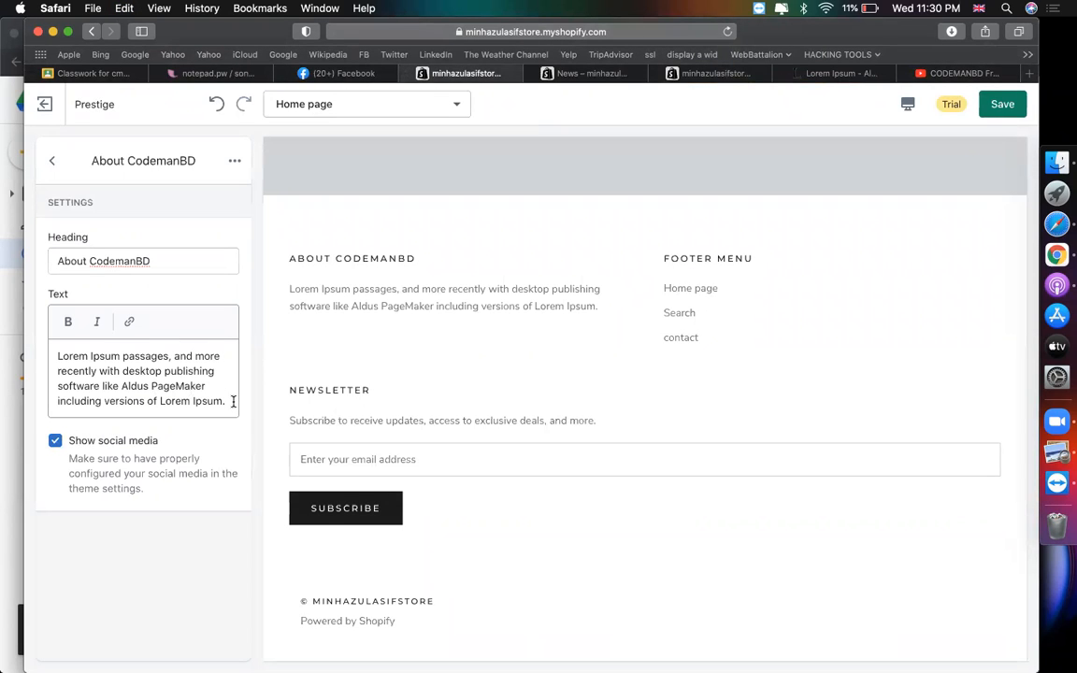
# - Discard the stray '<' line from the About text and open the Footer menu block
pyautogui.press('Return')
pyautogui.write('<img src="">')
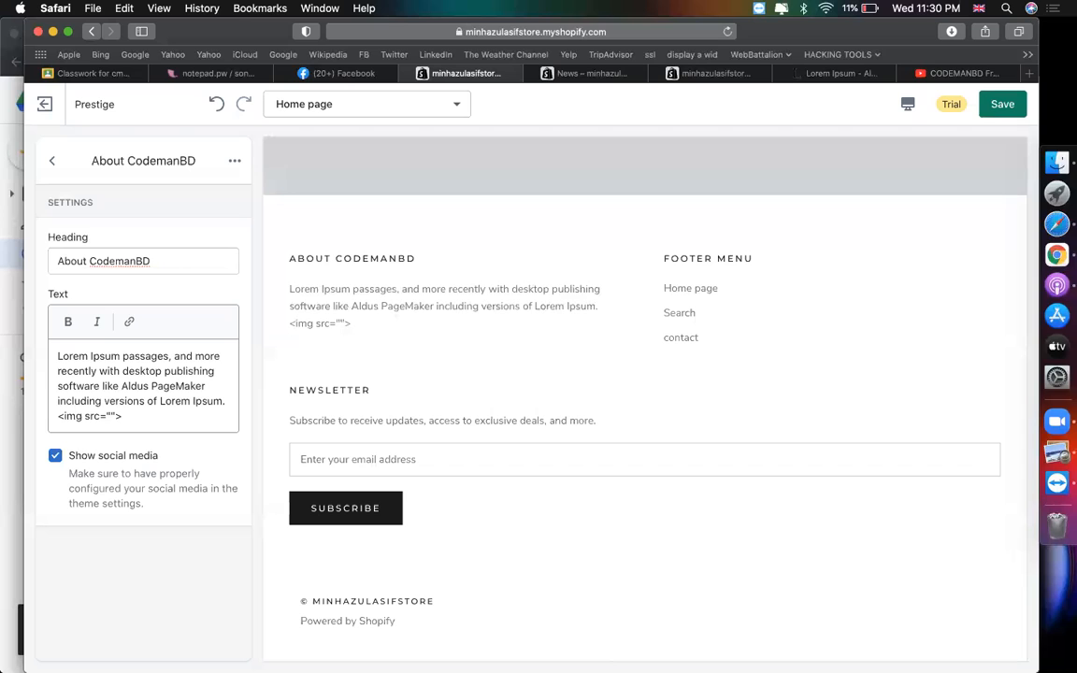
pyautogui.press('shift+super+Left')
pyautogui.press('BackSpace')
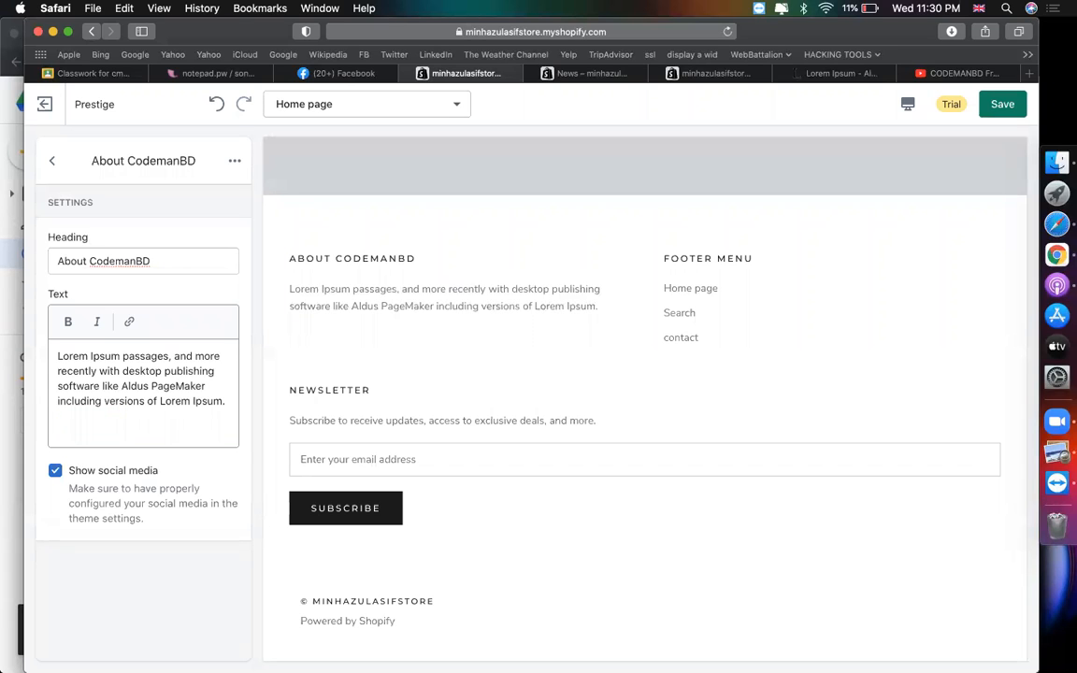
pyautogui.press('BackSpace')
pyautogui.click(51, 161)
pyautogui.click(89, 276)
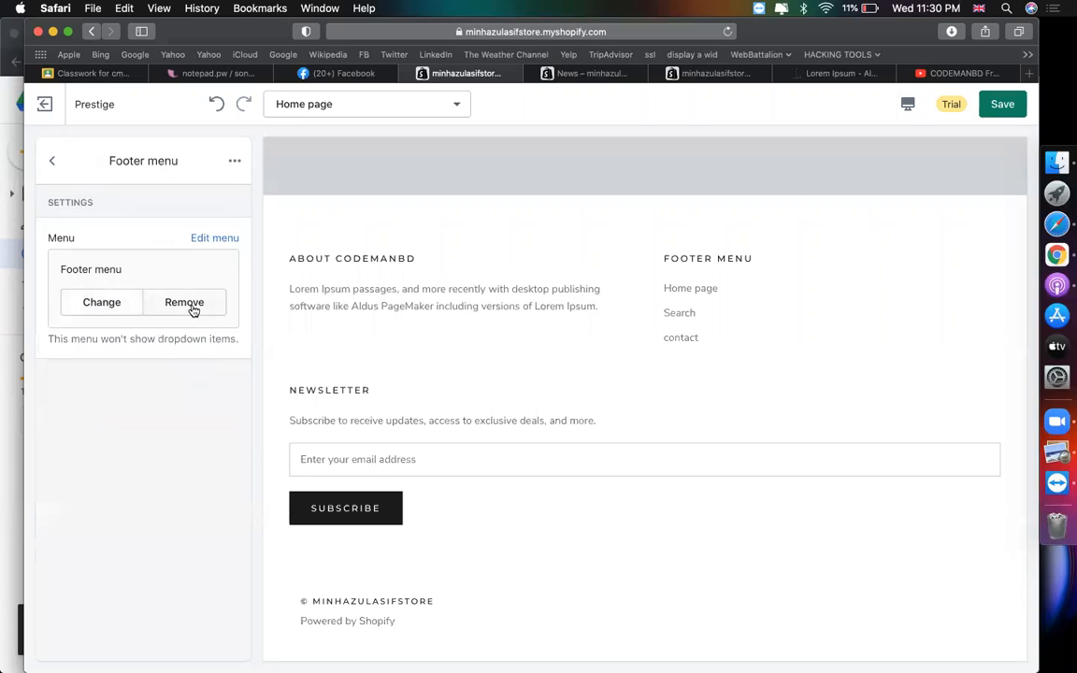
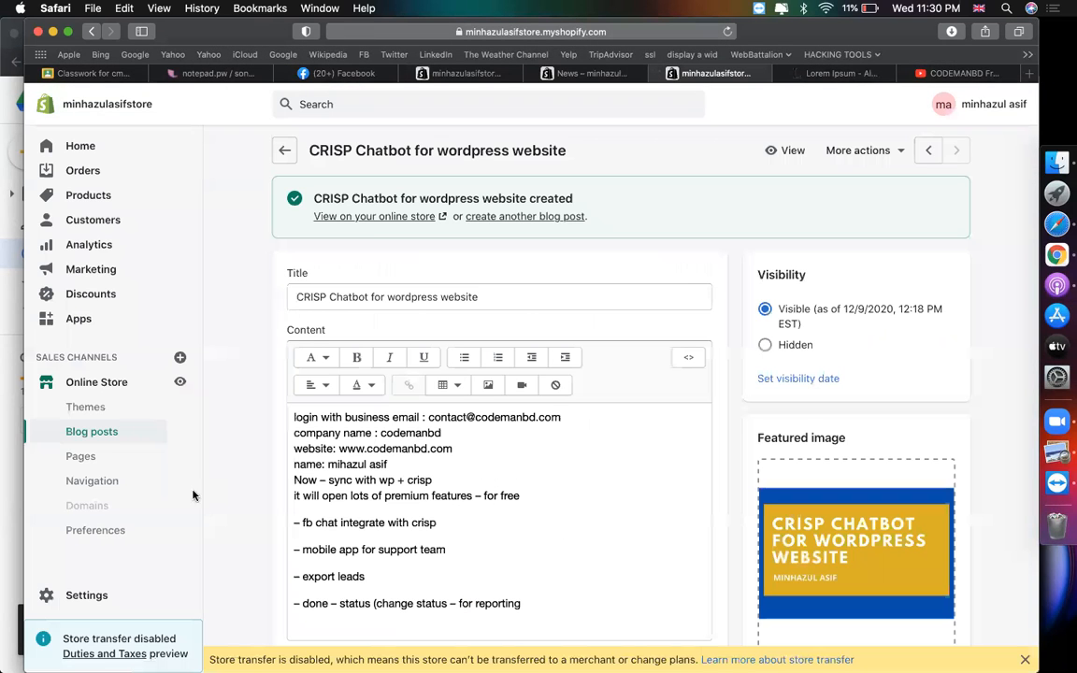
# - Go to the Navigation page listing the store's Footer and Main menus
pyautogui.click(98, 479)
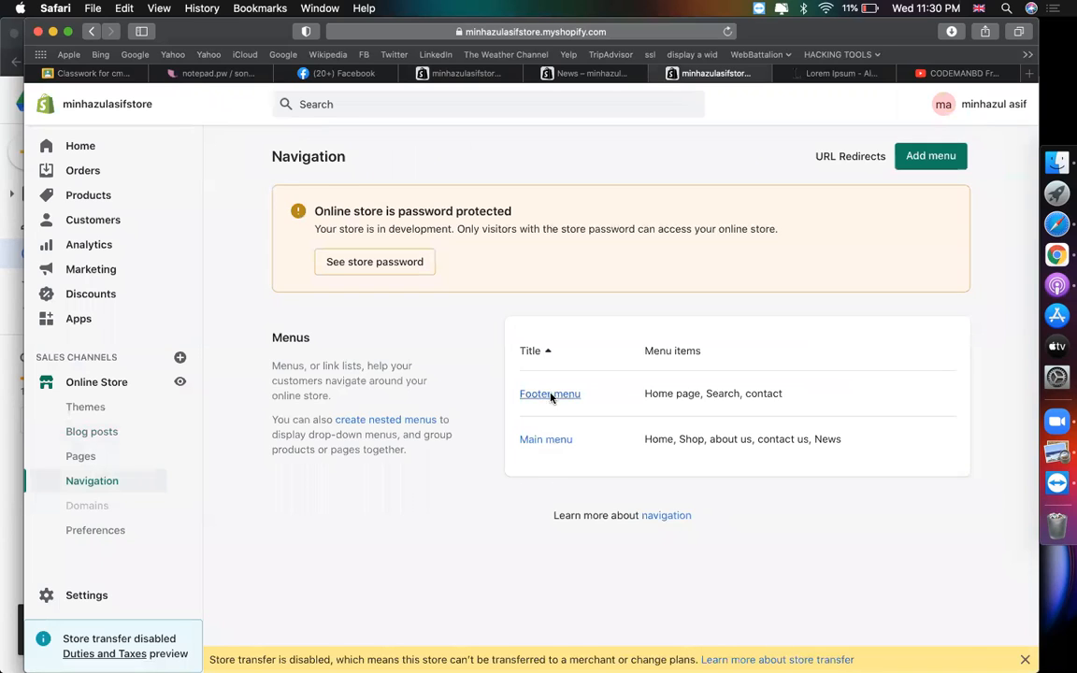
# - Delete the contact item from the Footer menu
pyautogui.click(552, 396)
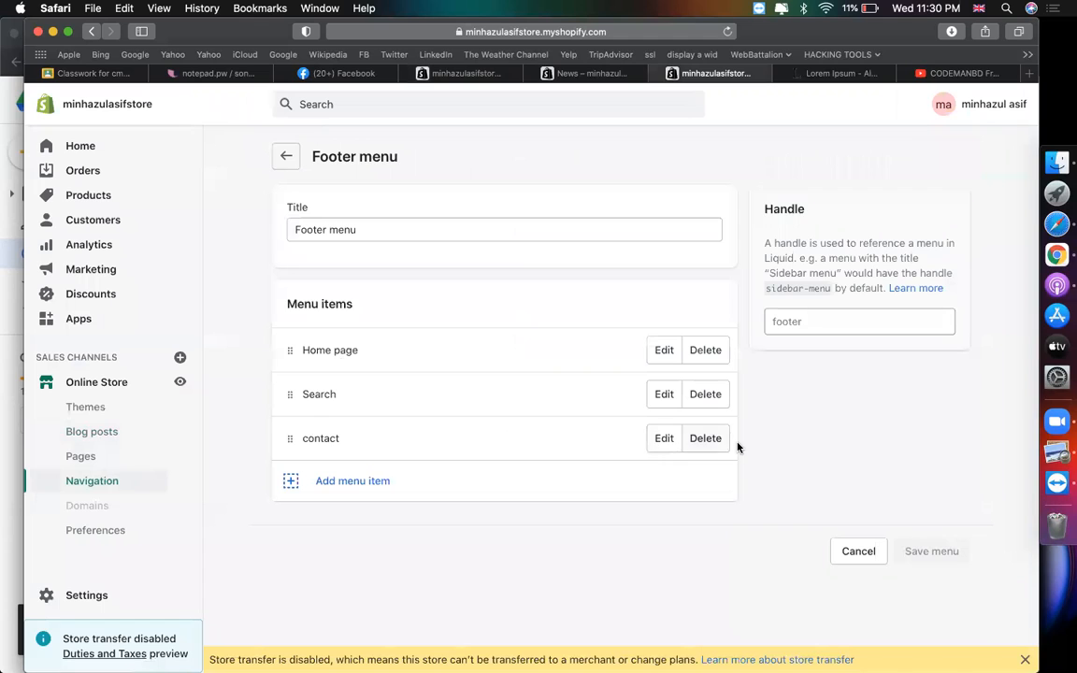
pyautogui.click(695, 439)
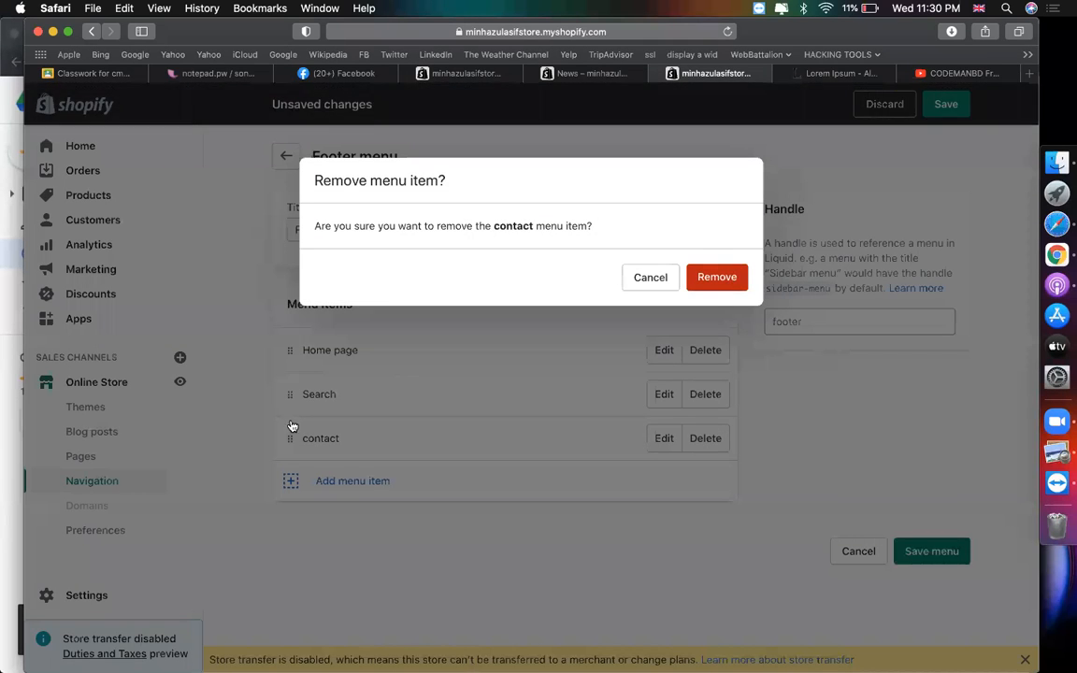
pyautogui.press('Return')
pyautogui.click(362, 437)
# - Add a SHOP item linked to All Products, save the Footer menu, and return to the theme editor
pyautogui.click(386, 430)
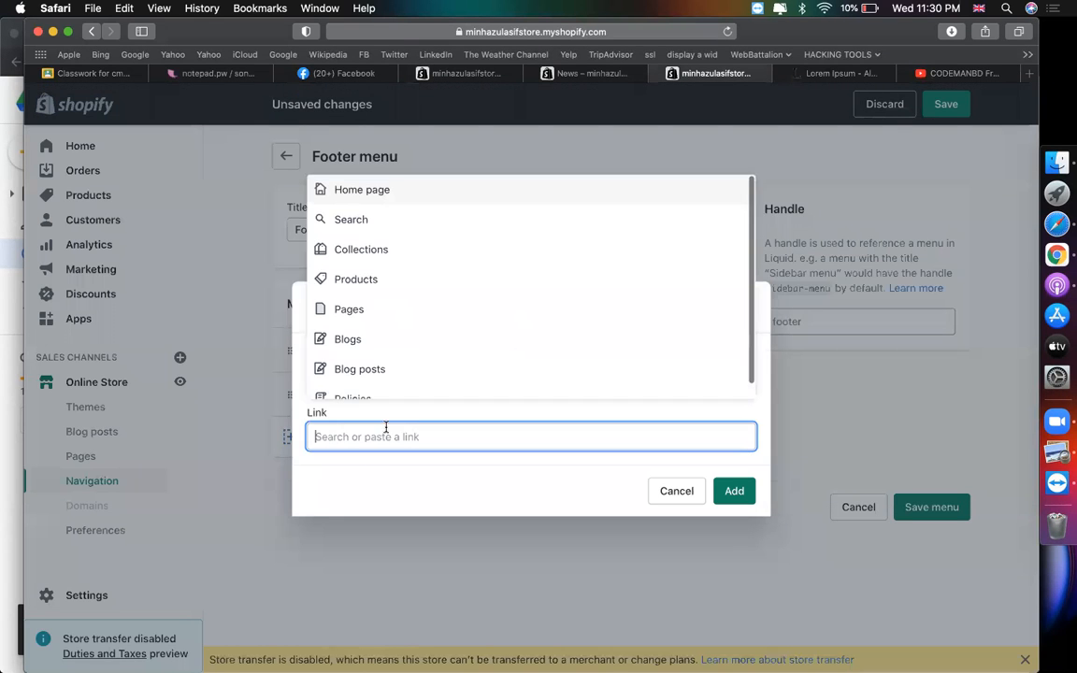
pyautogui.click(347, 278)
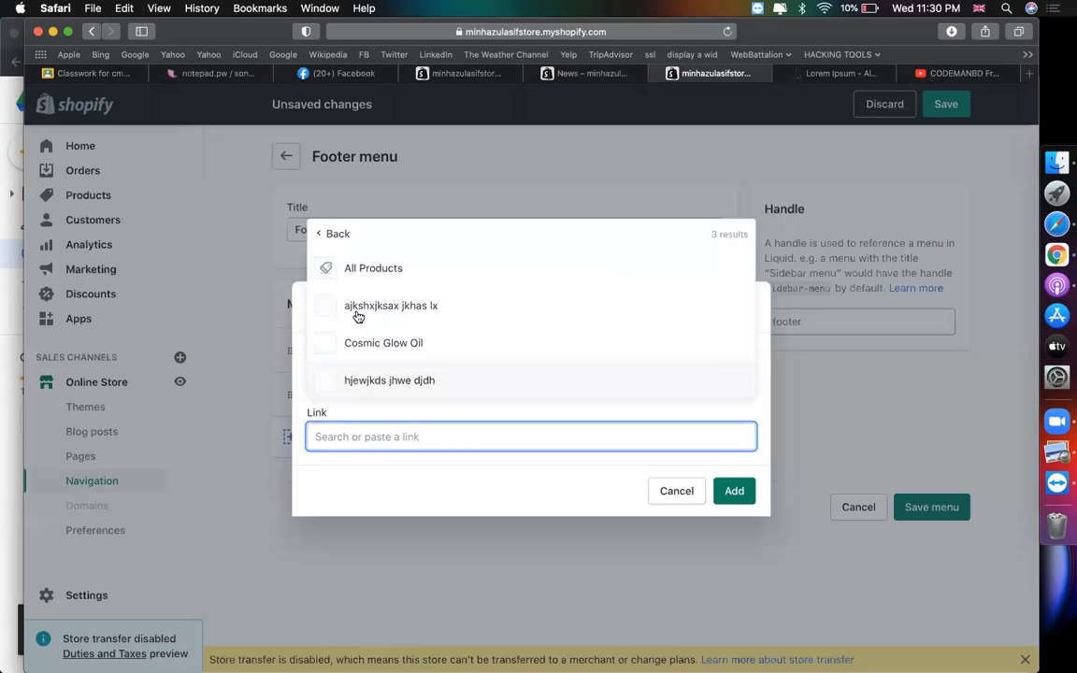
pyautogui.click(351, 273)
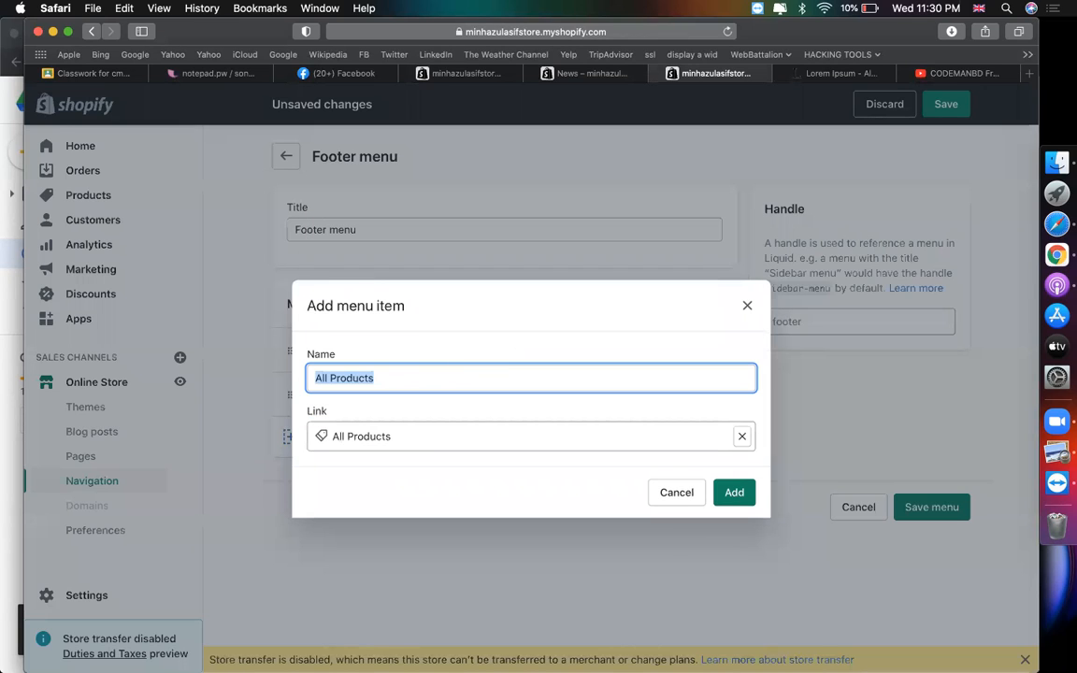
pyautogui.write('SHOP')
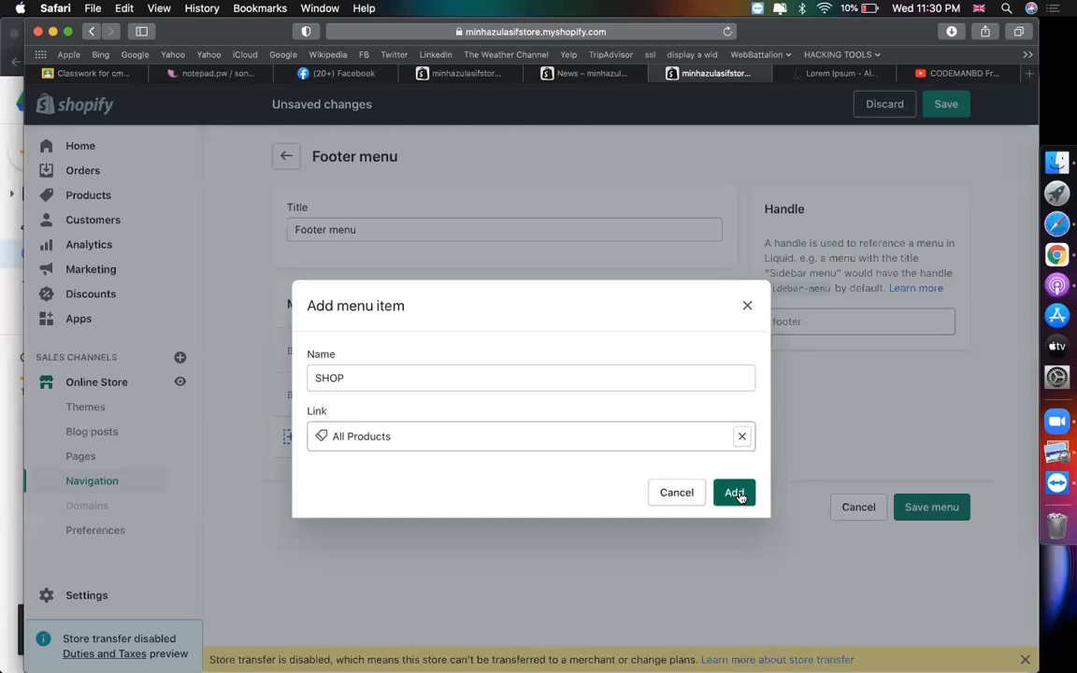
pyautogui.click(733, 492)
pyautogui.click(931, 550)
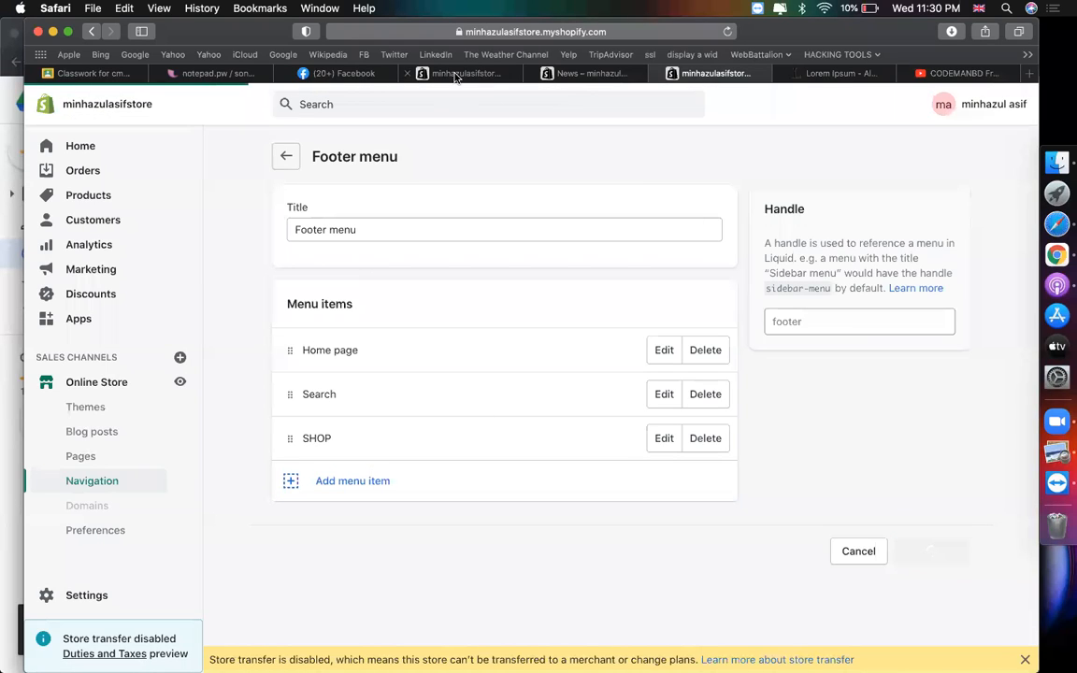
pyautogui.click(458, 73)
pyautogui.moveTo(765, 337); pyautogui.dragTo(464, 329)
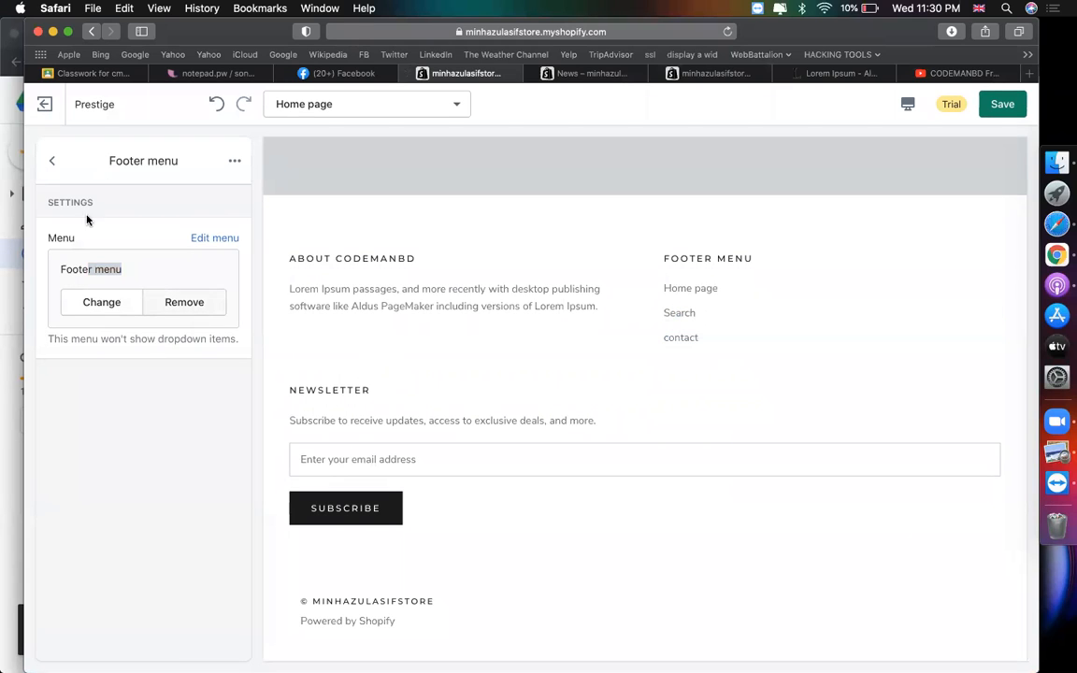
# - Change the footer Newsletter block's heading to 'Subscribe'
pyautogui.click(52, 160)
pyautogui.click(110, 340)
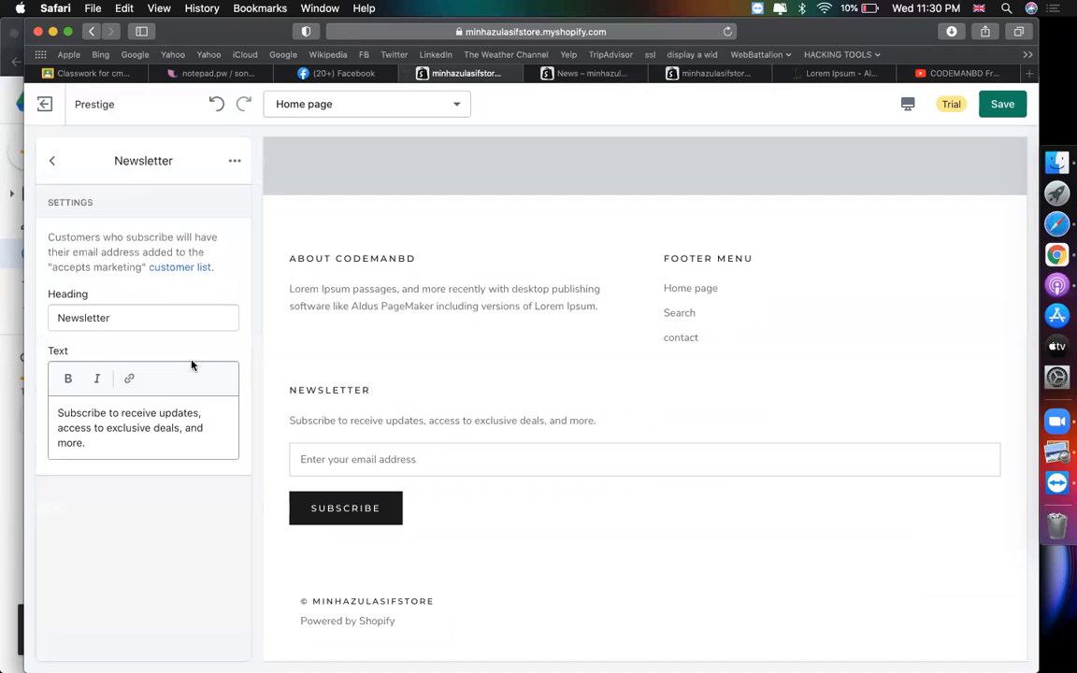
pyautogui.tripleClick(160, 427)
pyautogui.doubleClick(115, 321)
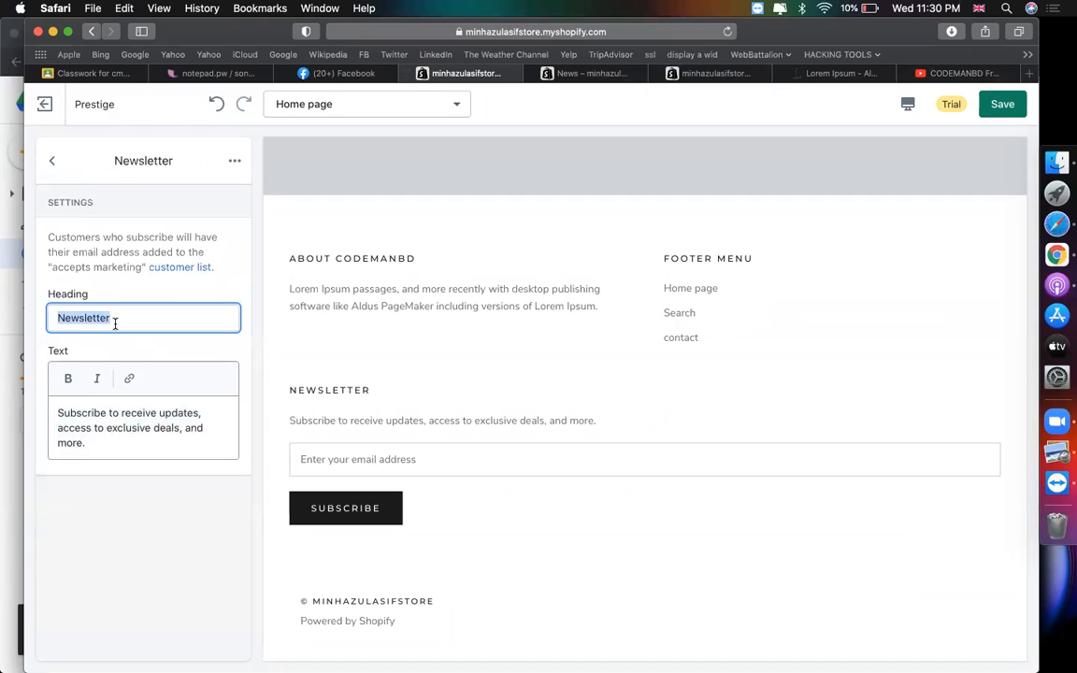
pyautogui.write('Subc')
pyautogui.press('BackSpace')
pyautogui.write('scribe')
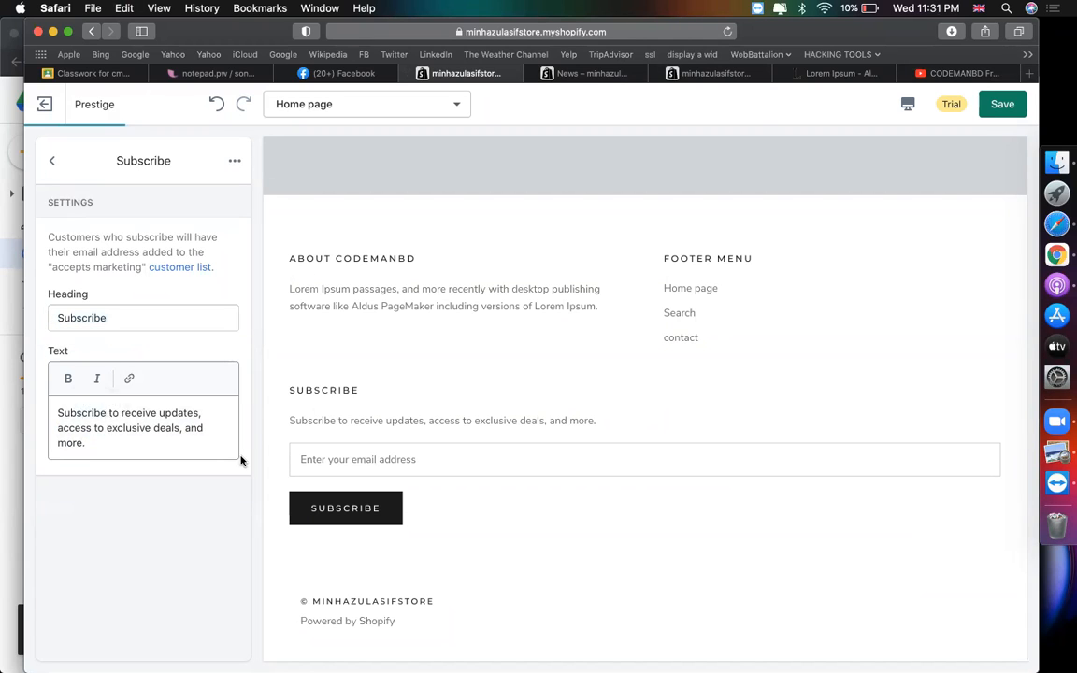
# - Replace the newsletter description with 'join us !' and go back to the footer blocks
pyautogui.tripleClick(154, 450)
pyautogui.write('join us !')
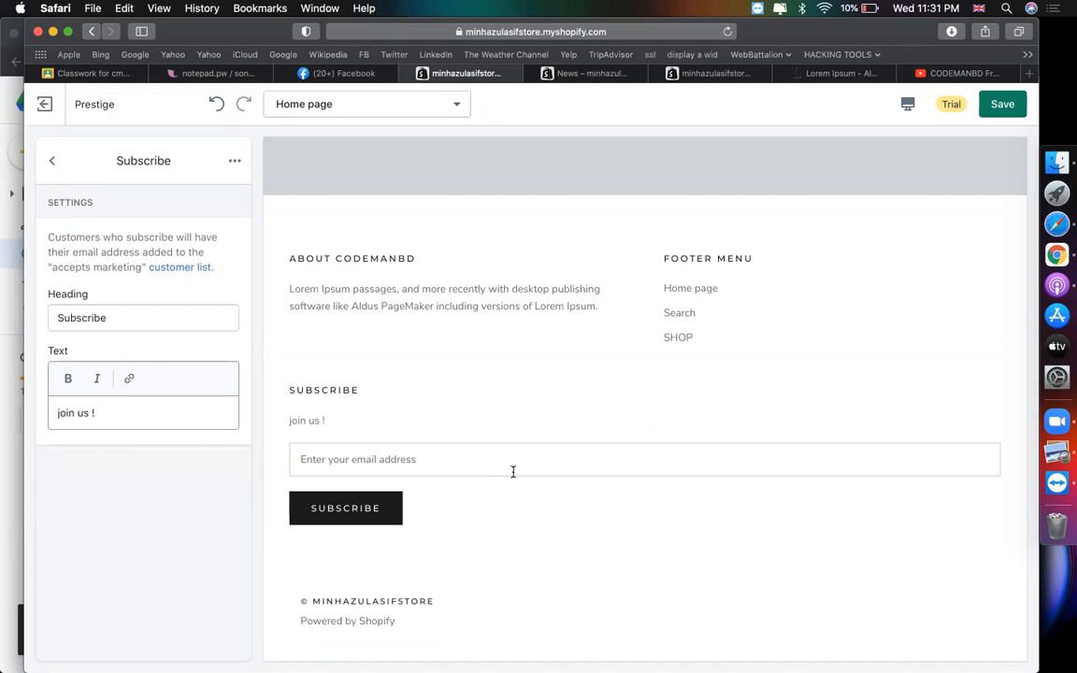
pyautogui.click(53, 161)
pyautogui.scroll(-3, 62, 562)
pyautogui.scroll(3, 151, 417)
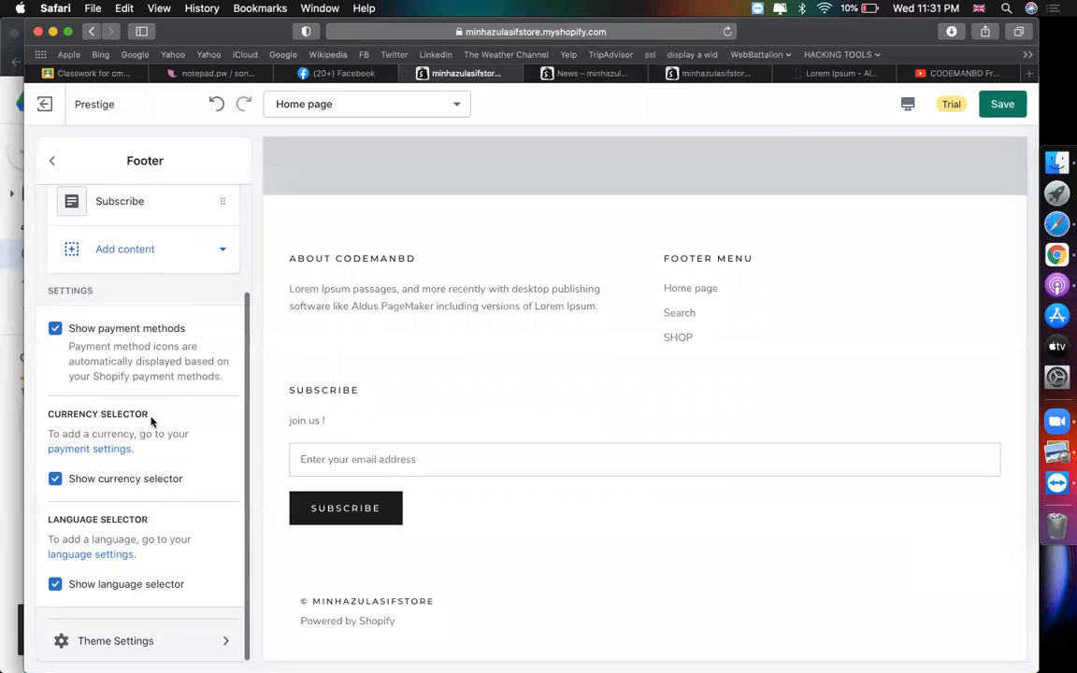
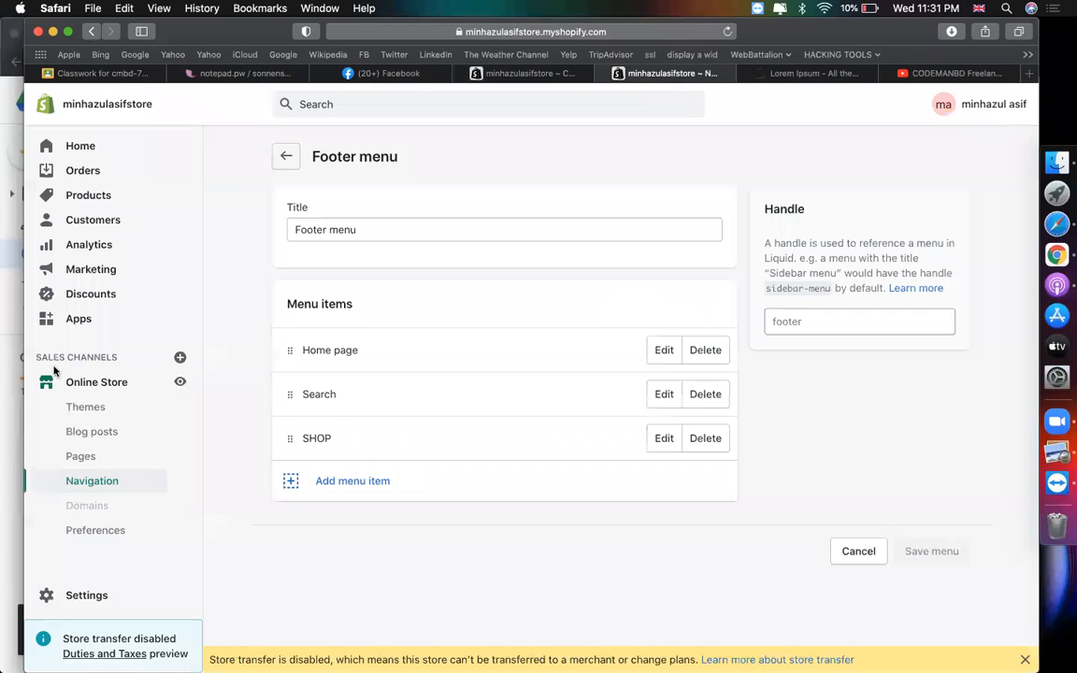
# - Open a storefront preview of the Prestige theme from the Themes page's Theme library
pyautogui.click(99, 414)
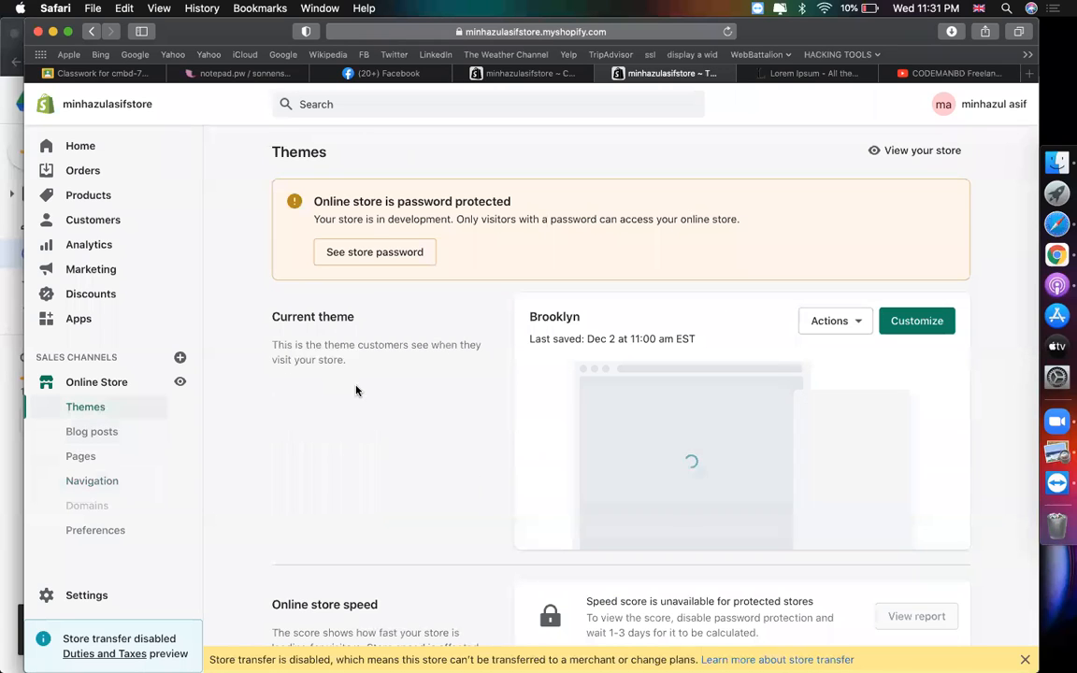
pyautogui.moveTo(708, 339); pyautogui.dragTo(531, 344)
pyautogui.click(481, 380)
pyautogui.scroll(-3, 420, 433)
pyautogui.scroll(-8, 420, 433)
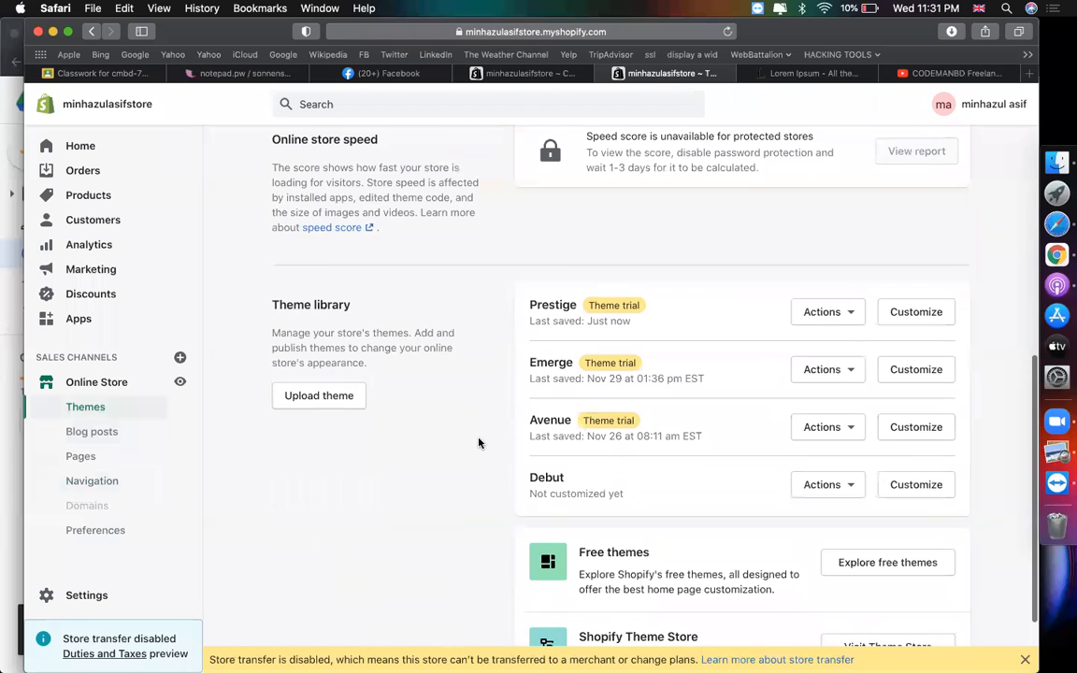
pyautogui.click(855, 314)
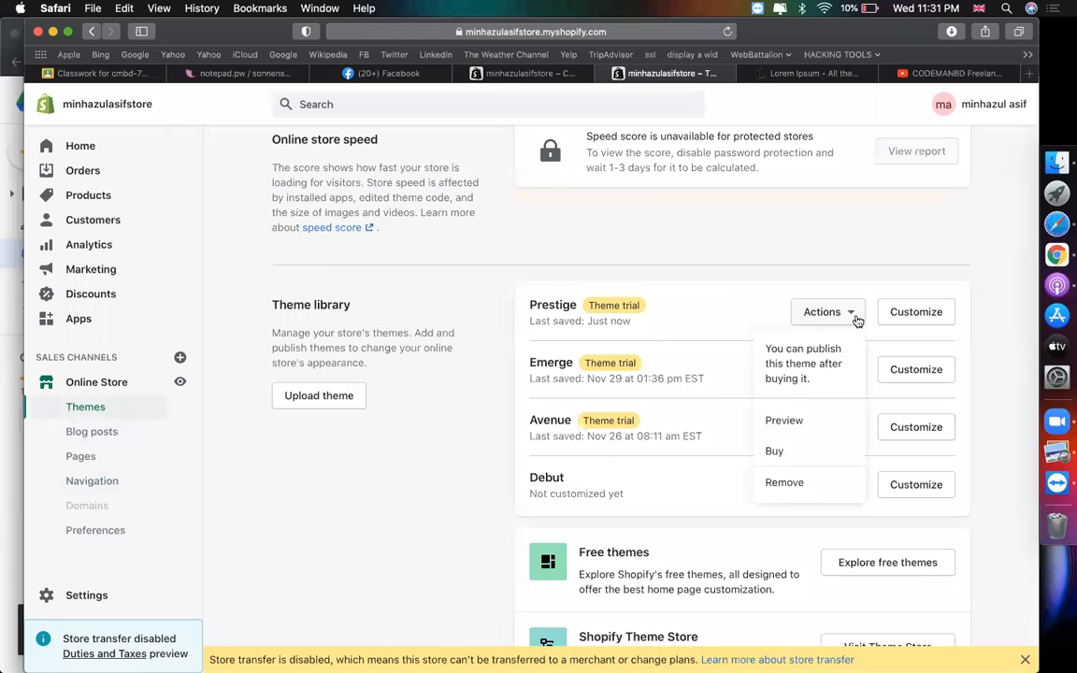
pyautogui.click(791, 427)
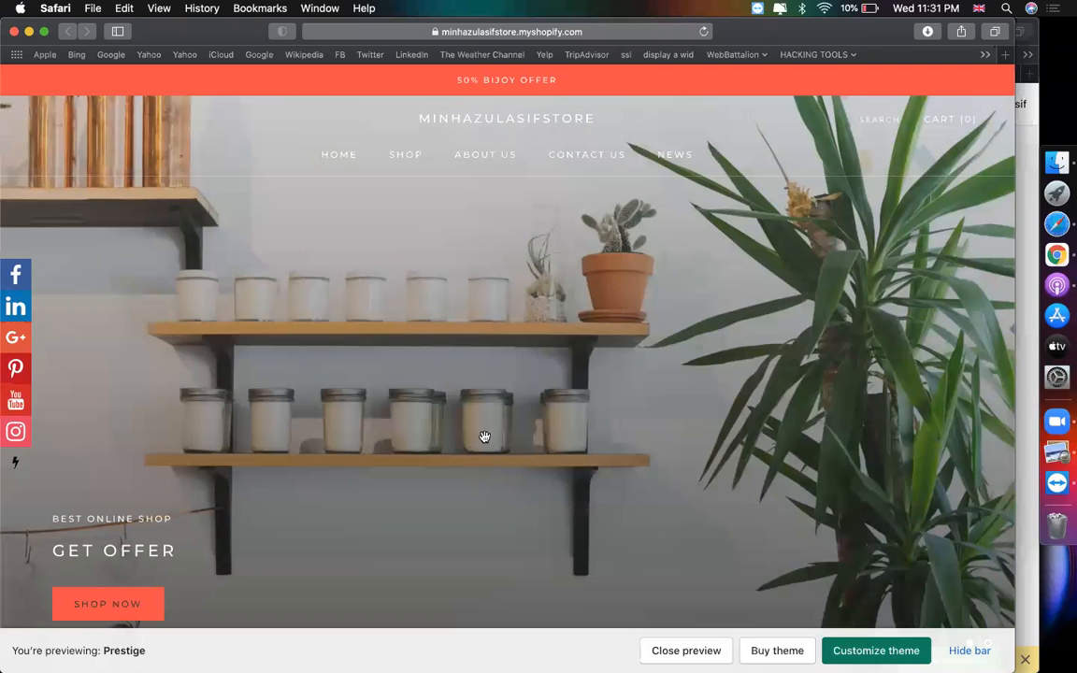
# - Scroll down the Prestige preview and switch the collection grid to EID OFFER
pyautogui.scroll(-10, 484, 436)
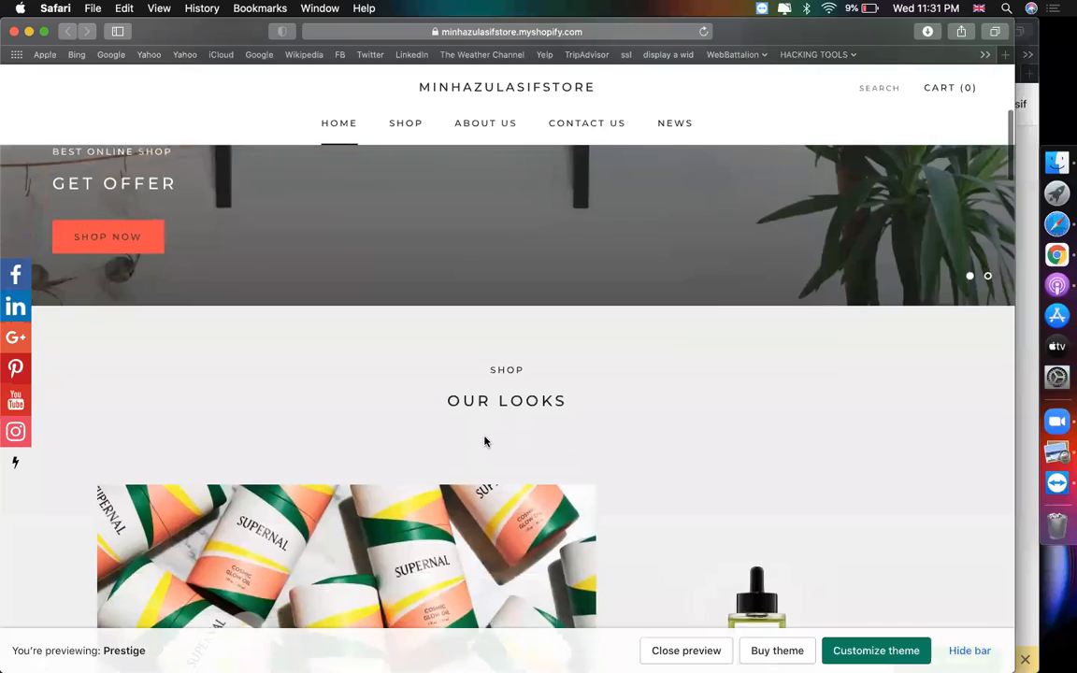
pyautogui.scroll(-2, 484, 439)
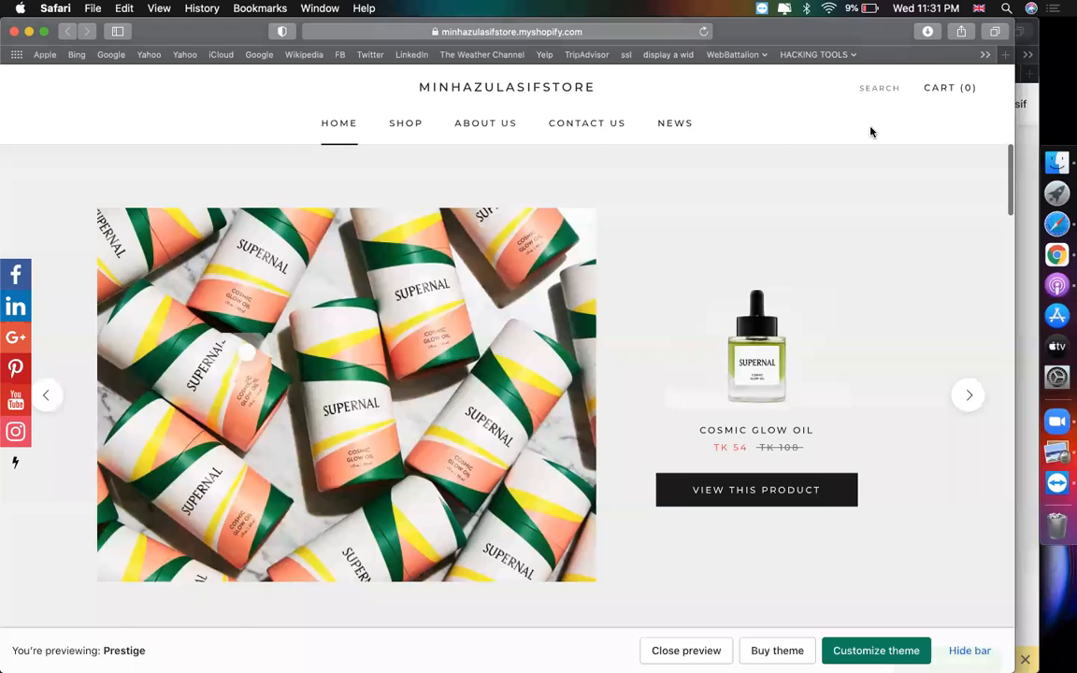
pyautogui.scroll(-10, 870, 132)
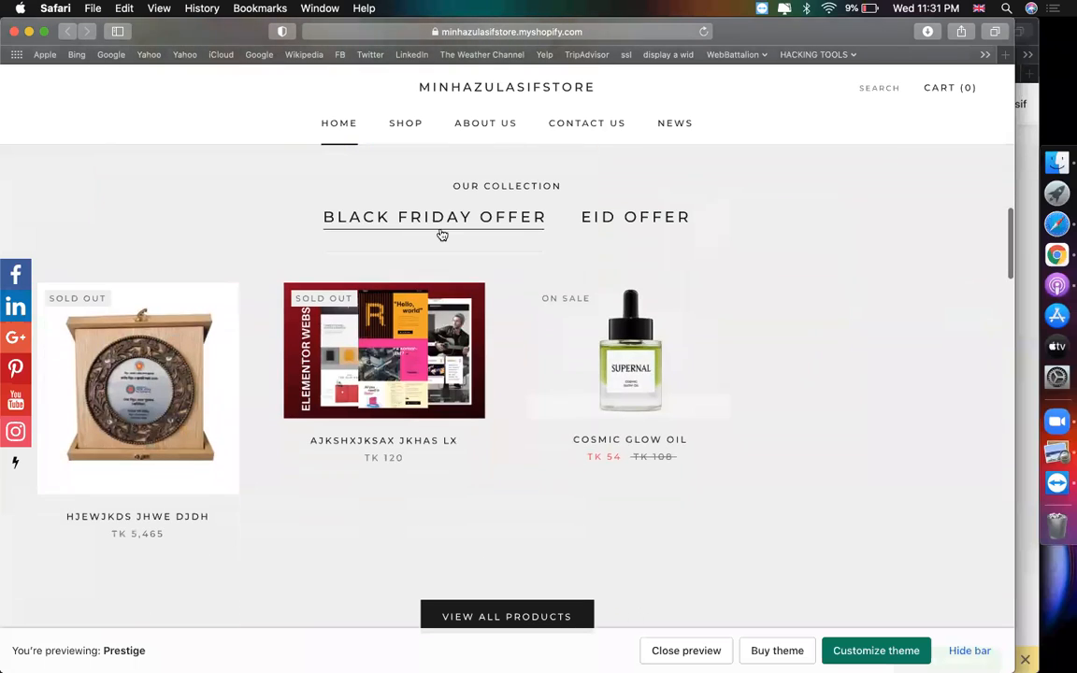
pyautogui.click(622, 221)
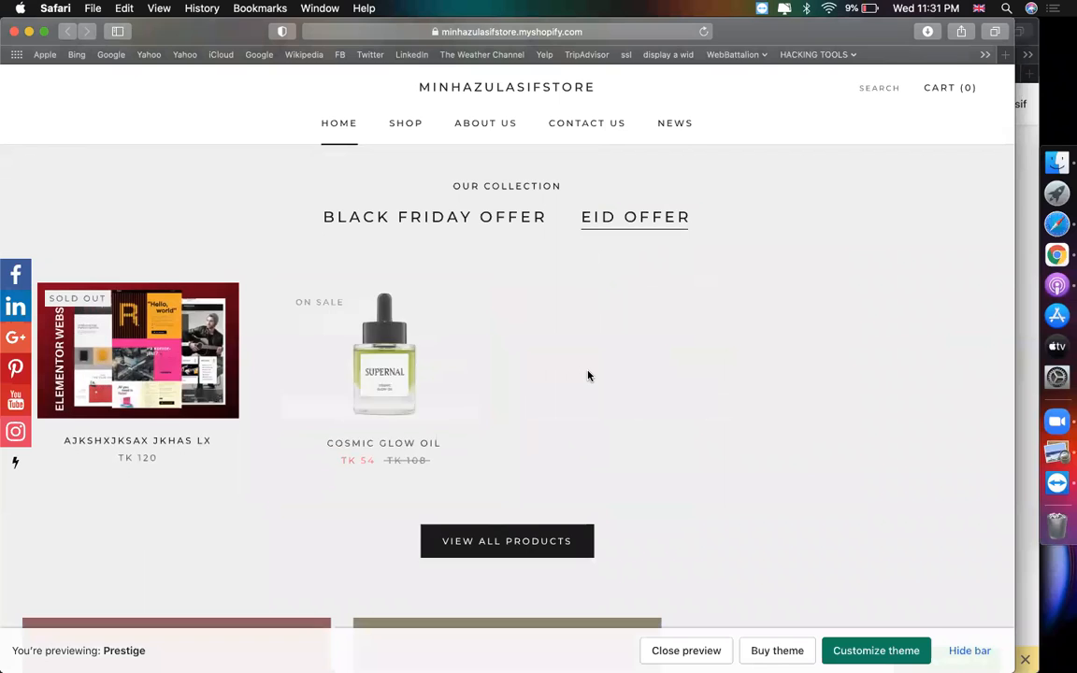
# - Scroll down to the footer, highlight its about-section text, then scroll back up
pyautogui.scroll(-3, 588, 376)
pyautogui.scroll(-5, 588, 376)
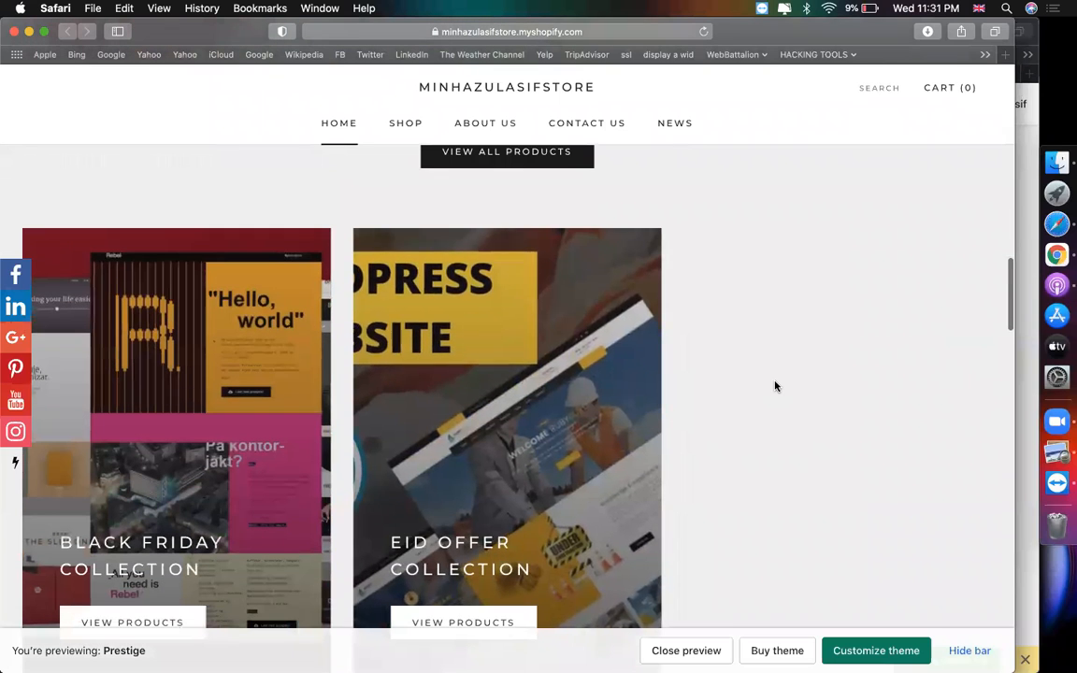
pyautogui.scroll(-5, 774, 384)
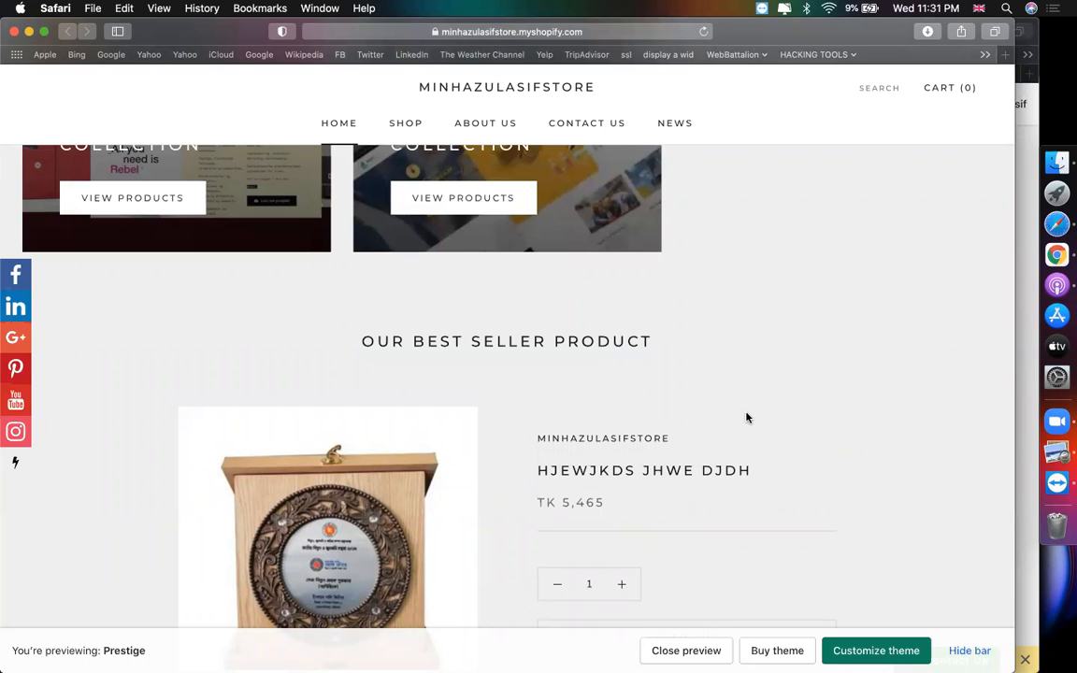
pyautogui.scroll(5, 745, 417)
pyautogui.scroll(-10, 640, 354)
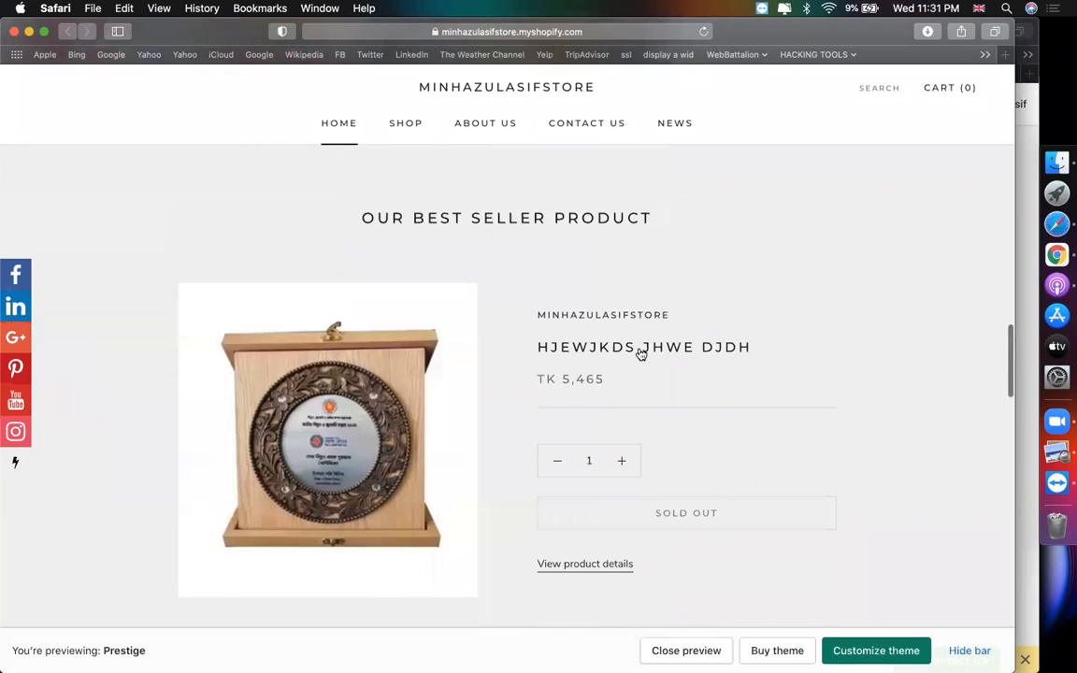
pyautogui.scroll(-10, 641, 354)
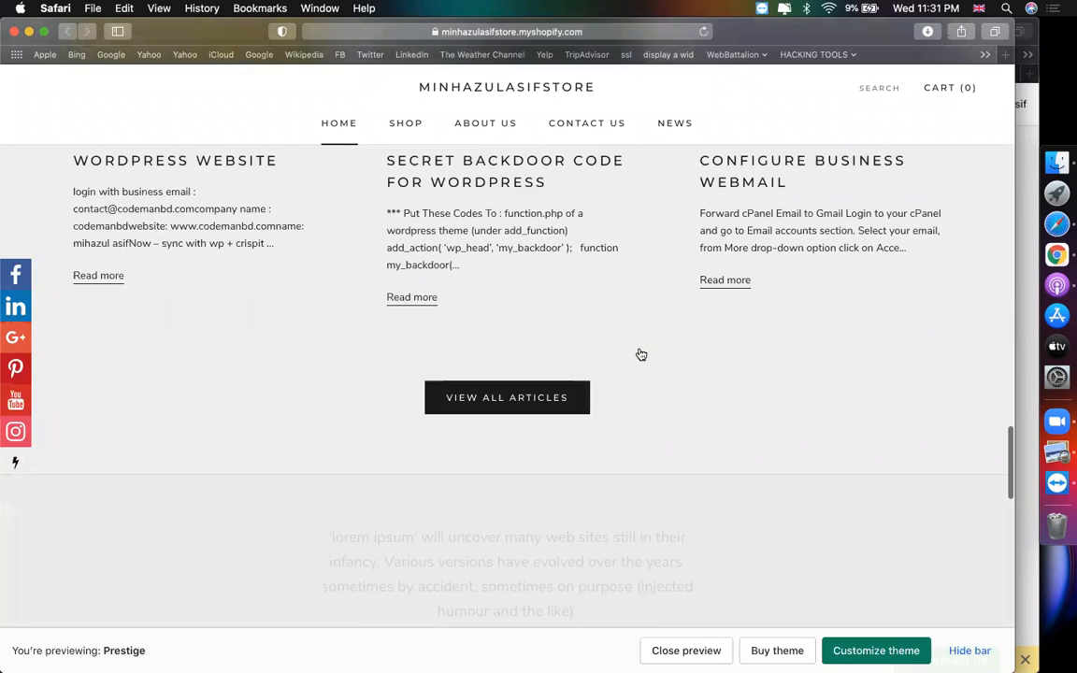
pyautogui.scroll(-6, 528, 369)
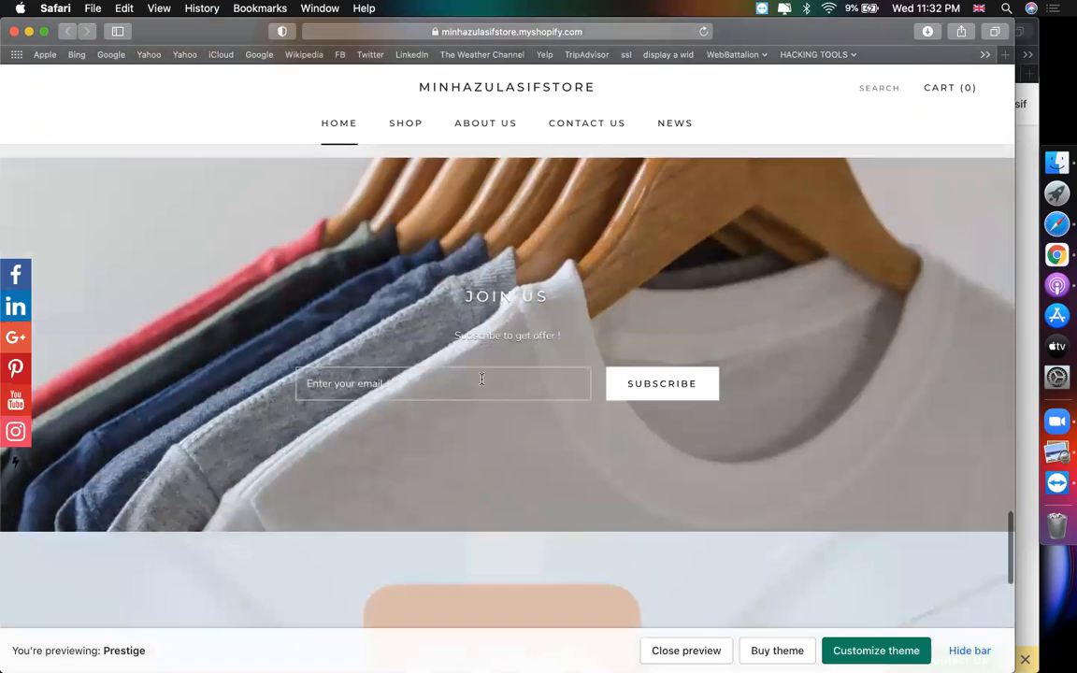
pyautogui.scroll(-8, 629, 387)
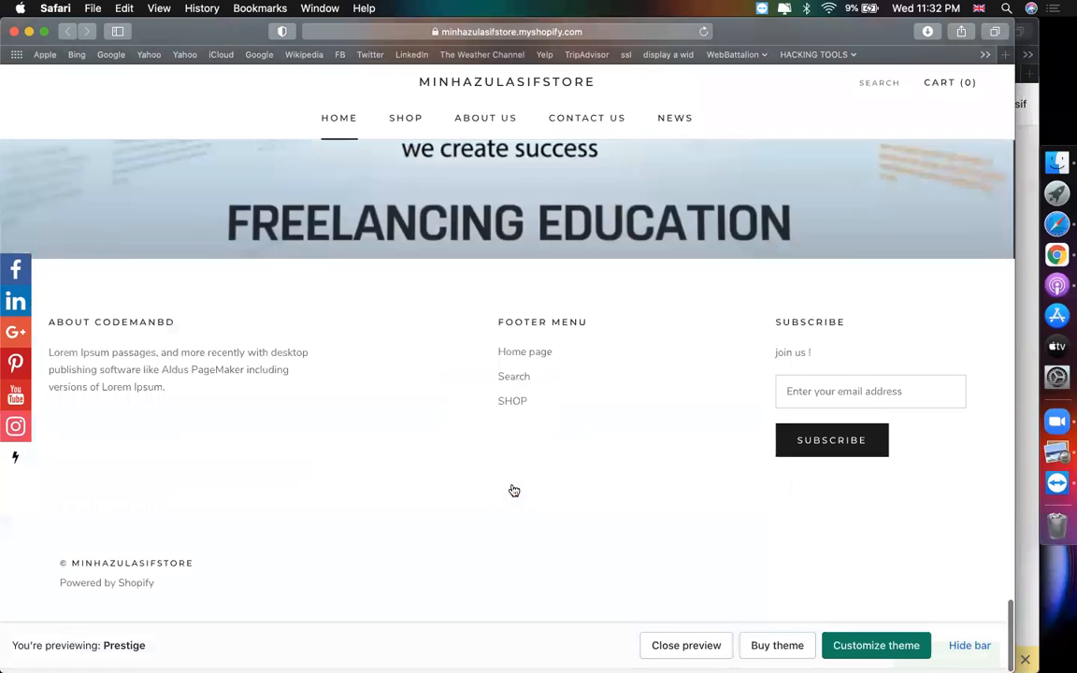
pyautogui.moveTo(47, 298); pyautogui.dragTo(231, 374)
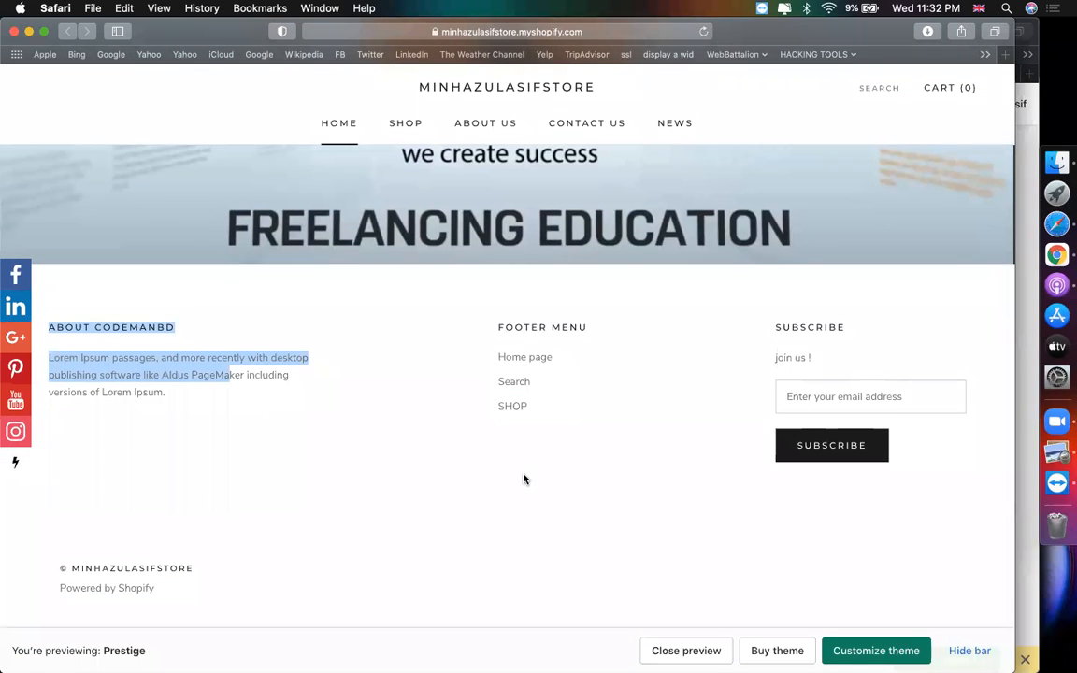
pyautogui.scroll(20, 523, 479)
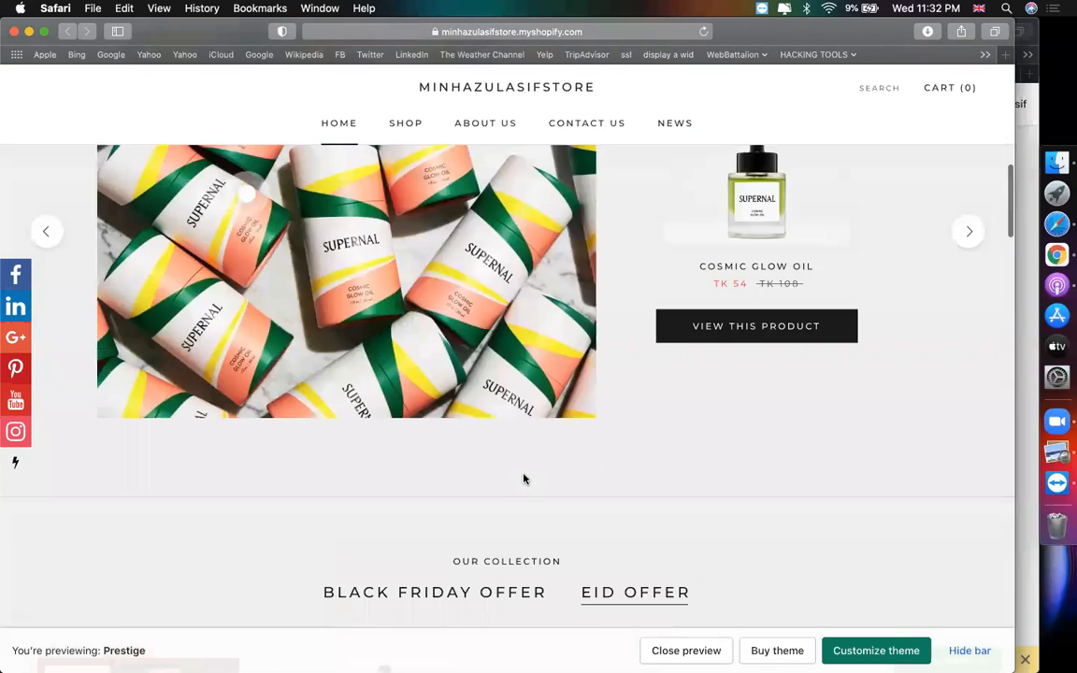
pyautogui.scroll(10, 523, 479)
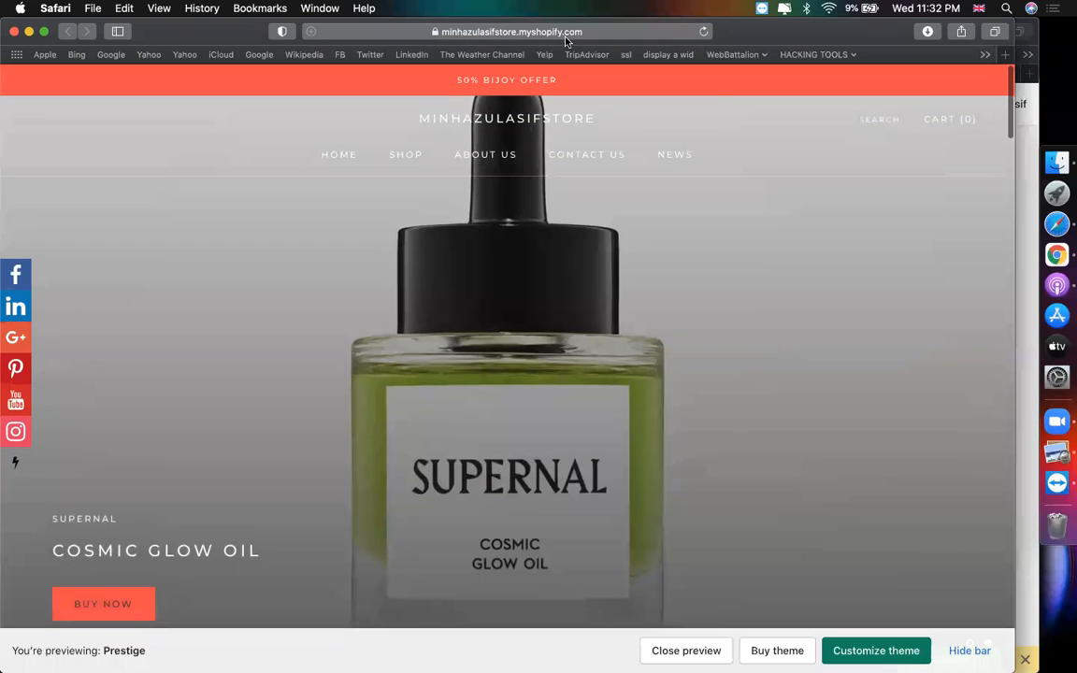
# - Open the Prestige preview address in a second Safari tab, then switch to another app
pyautogui.click(566, 39)
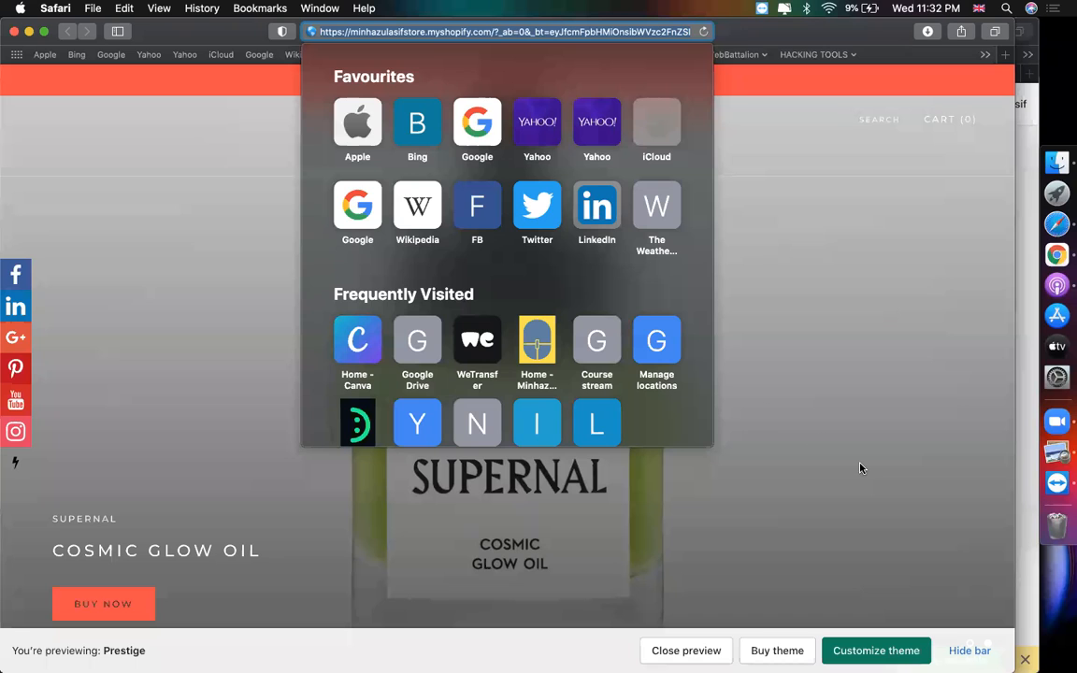
pyautogui.click(861, 467)
pyautogui.scroll(-5, 736, 568)
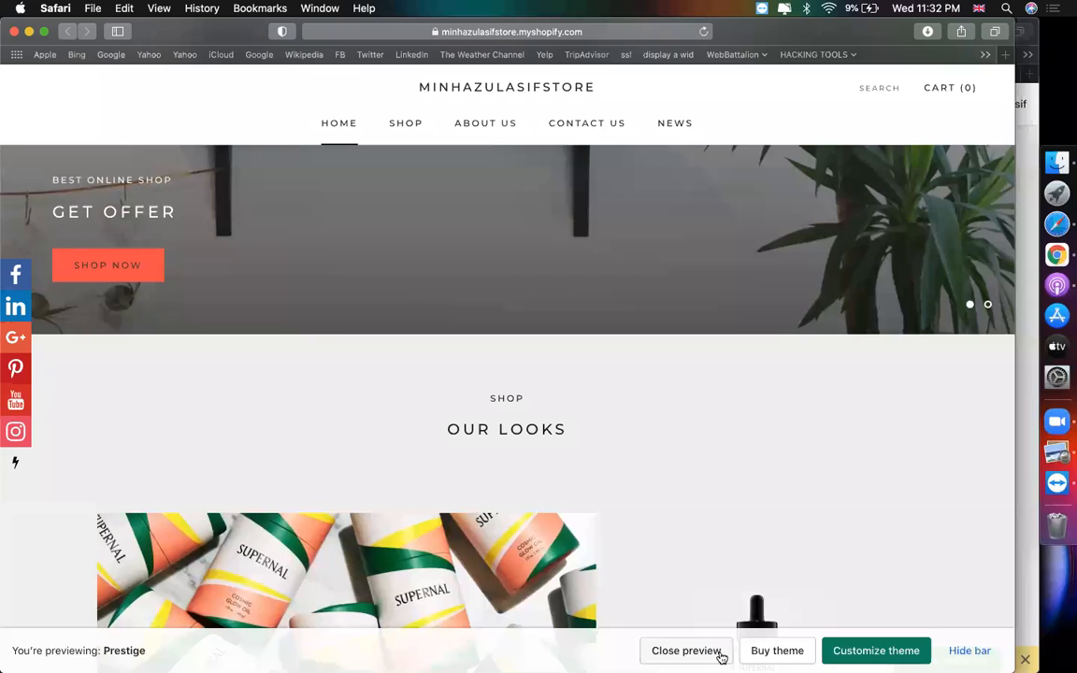
pyautogui.scroll(5, 622, 336)
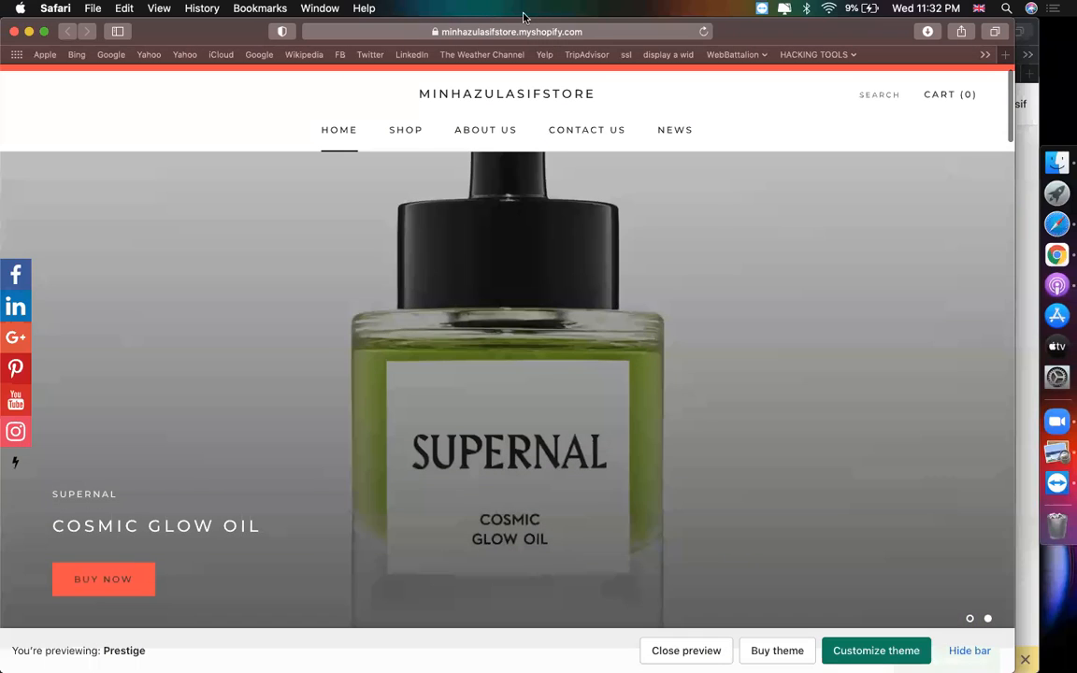
pyautogui.click(524, 31)
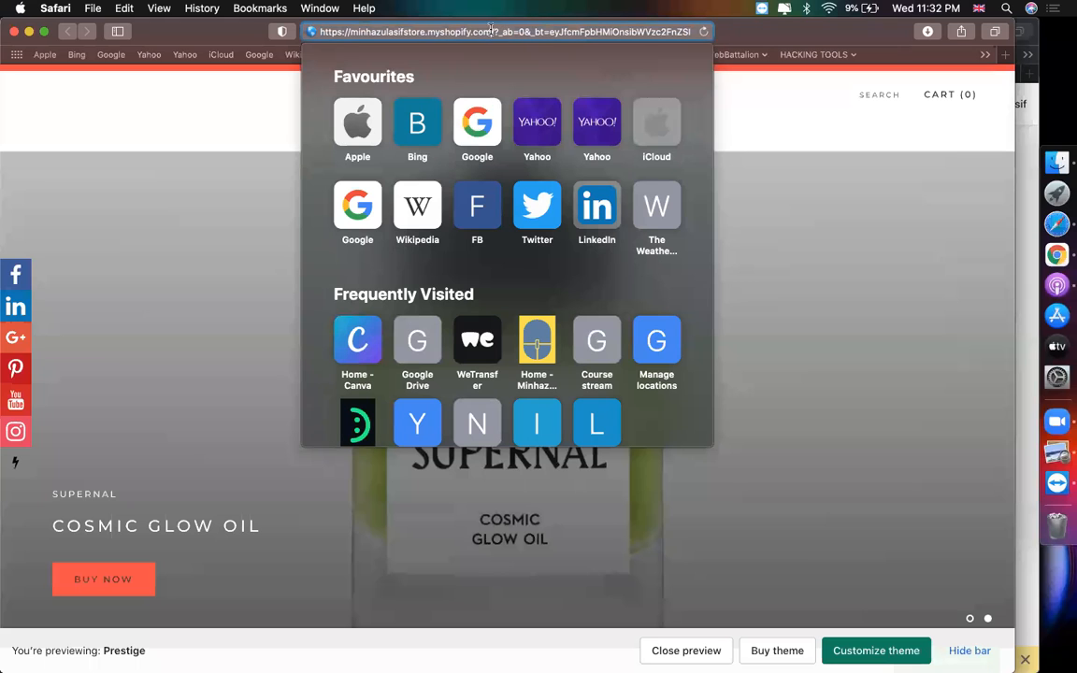
pyautogui.press('super+t')
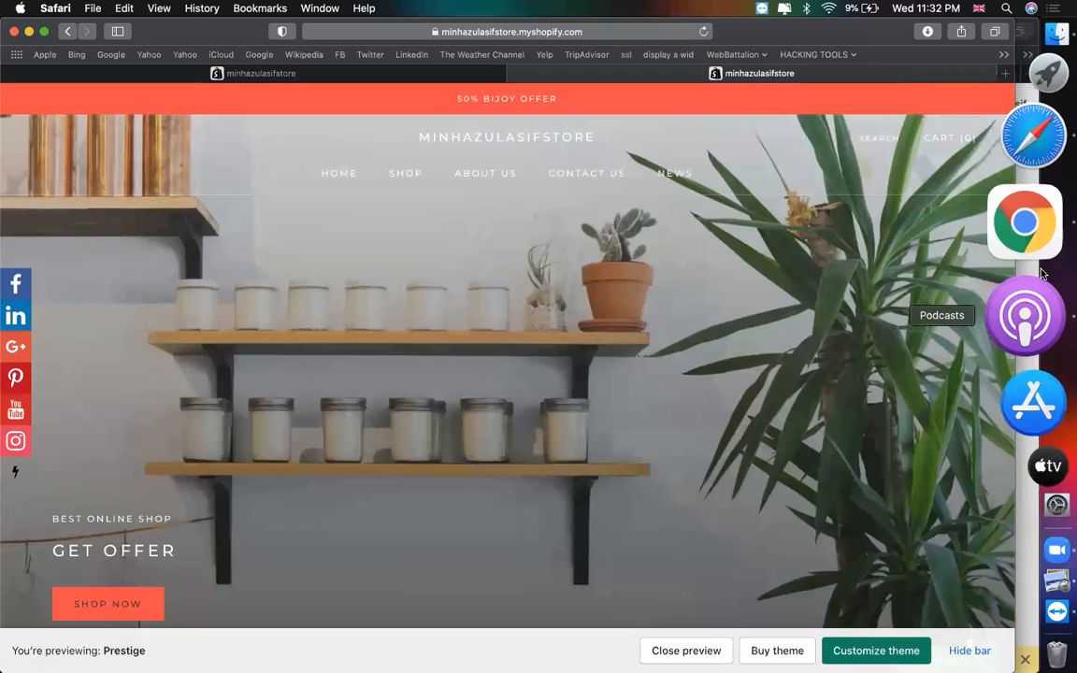
pyautogui.click(1042, 272)
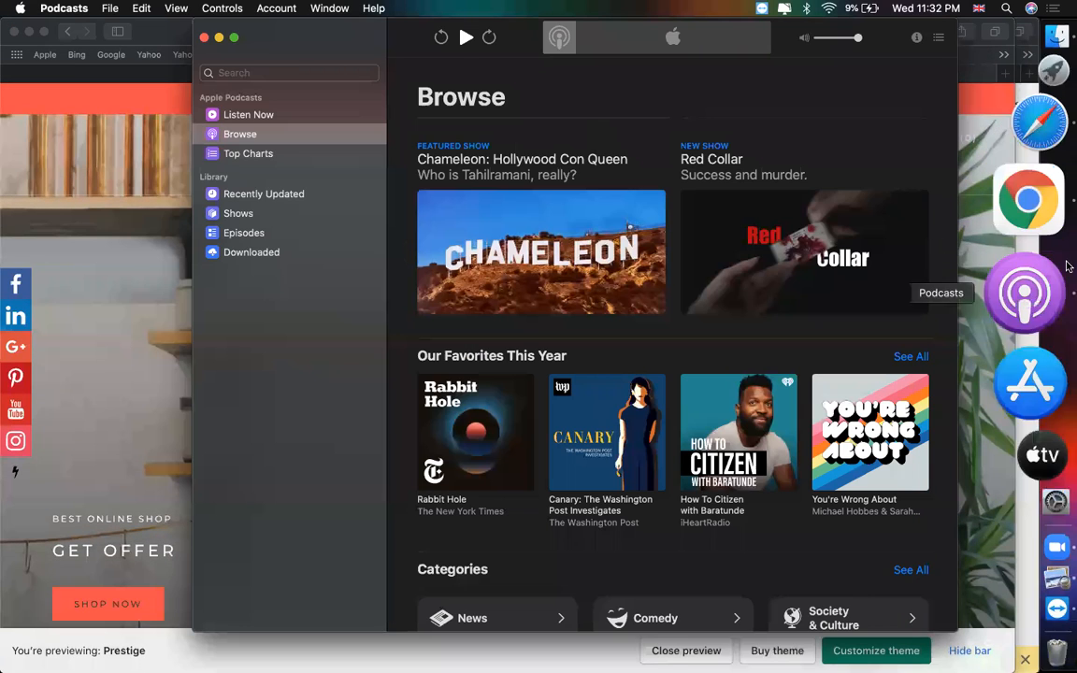
# - Load the live store's home page in Chrome and scroll down to the how-to-use section
pyautogui.click(1045, 457)
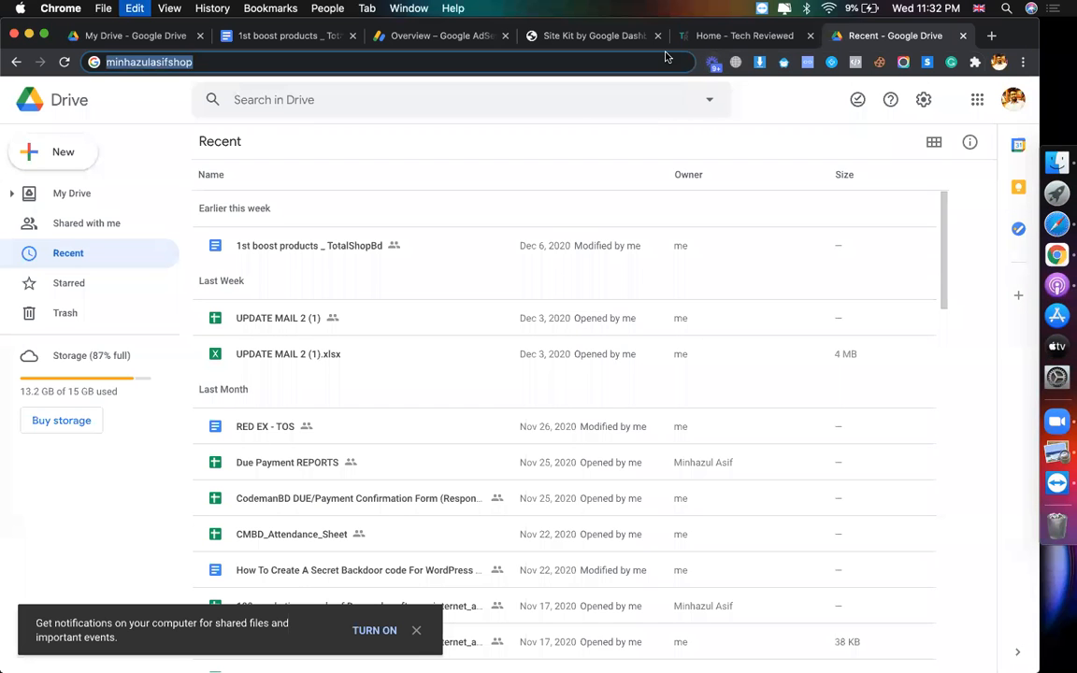
pyautogui.press('Return')
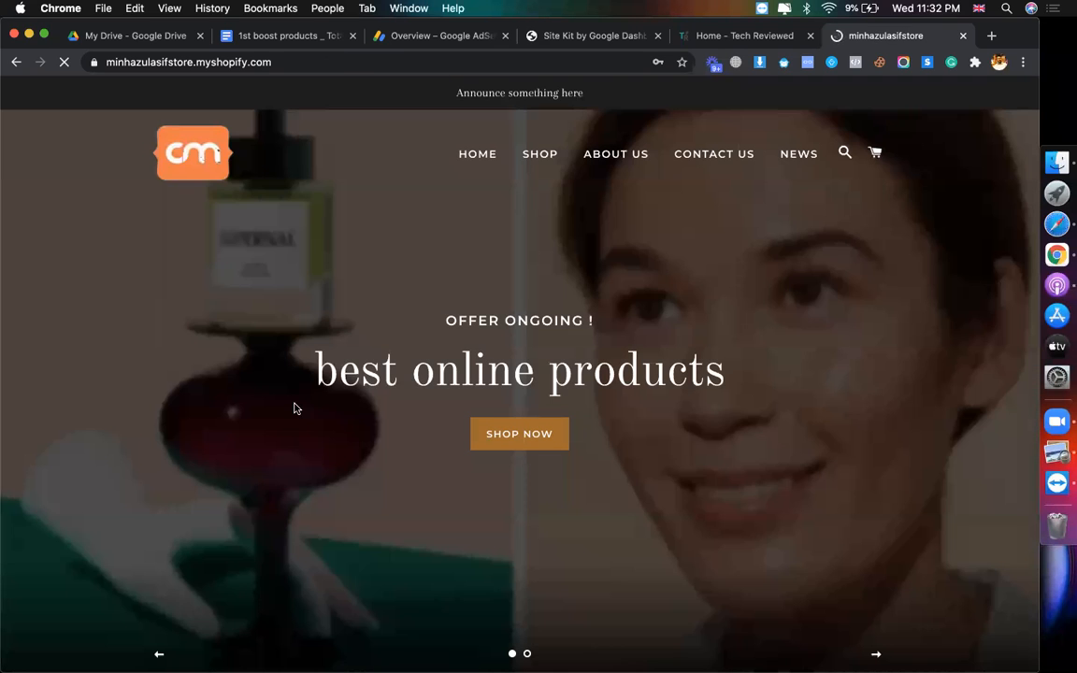
pyautogui.scroll(-15, 295, 408)
pyautogui.scroll(-5, 295, 408)
pyautogui.scroll(20, 295, 409)
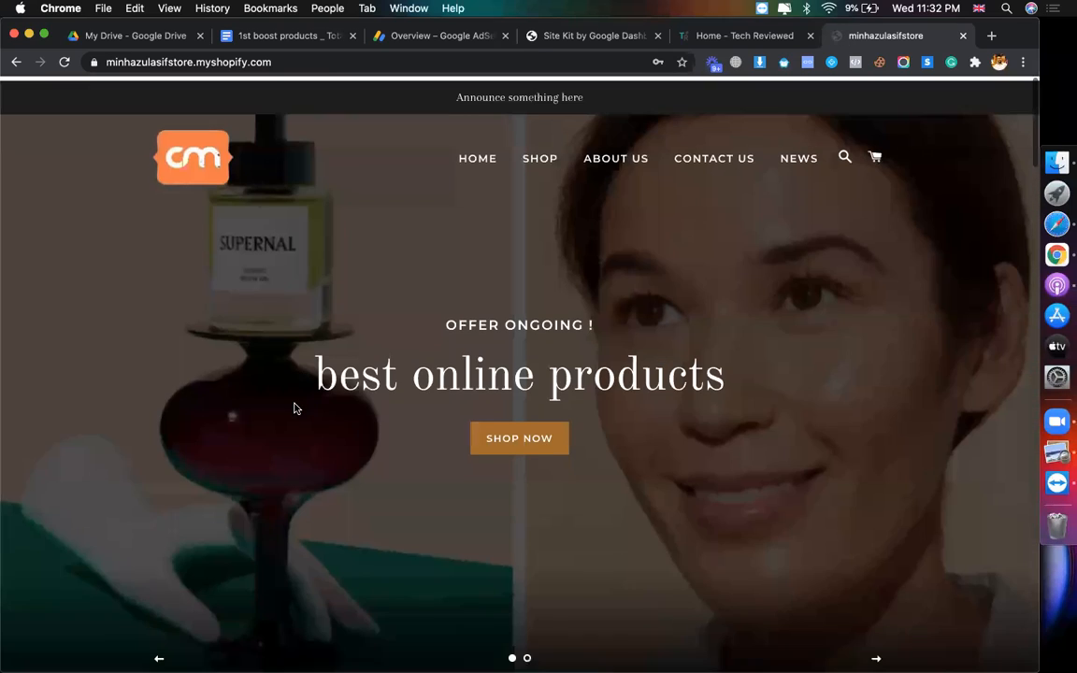
pyautogui.scroll(-15, 294, 408)
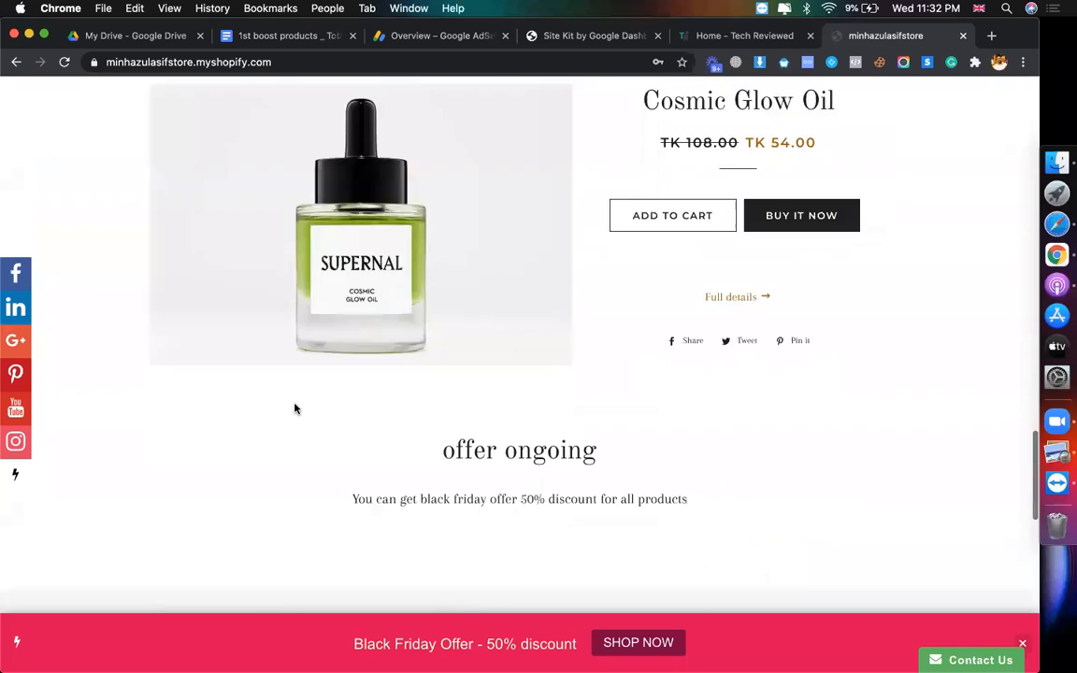
pyautogui.scroll(-5, 294, 408)
pyautogui.press('super+Tab')
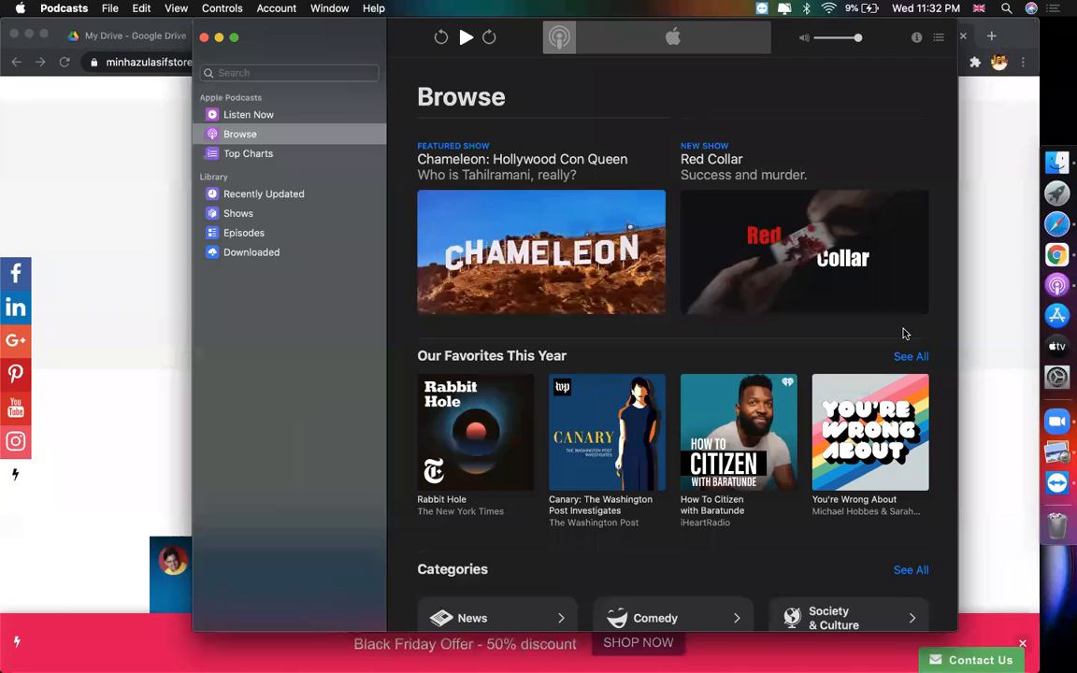
# - Close the old Safari preview and open a fresh Prestige preview via Actions > Preview
pyautogui.click(1056, 225)
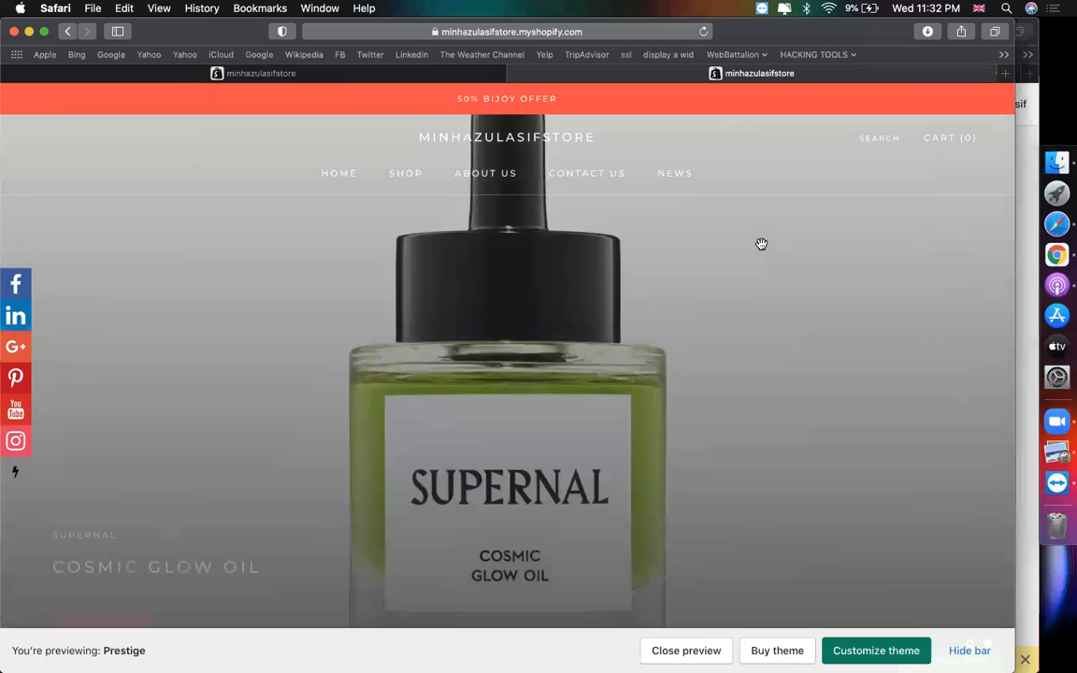
pyautogui.click(216, 77)
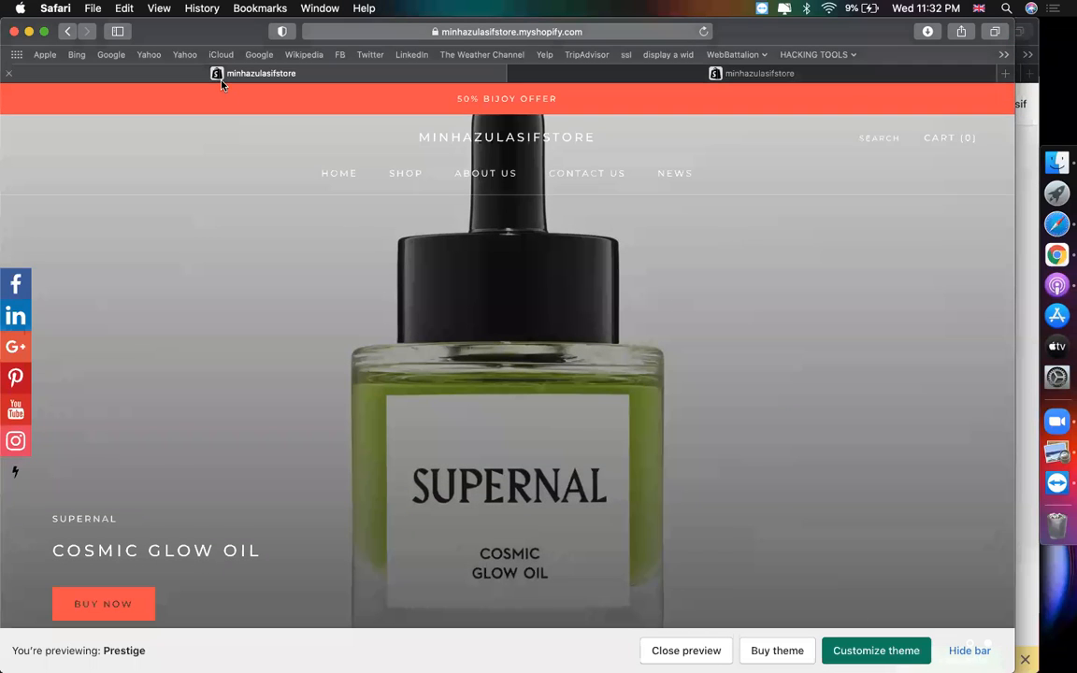
pyautogui.click(767, 75)
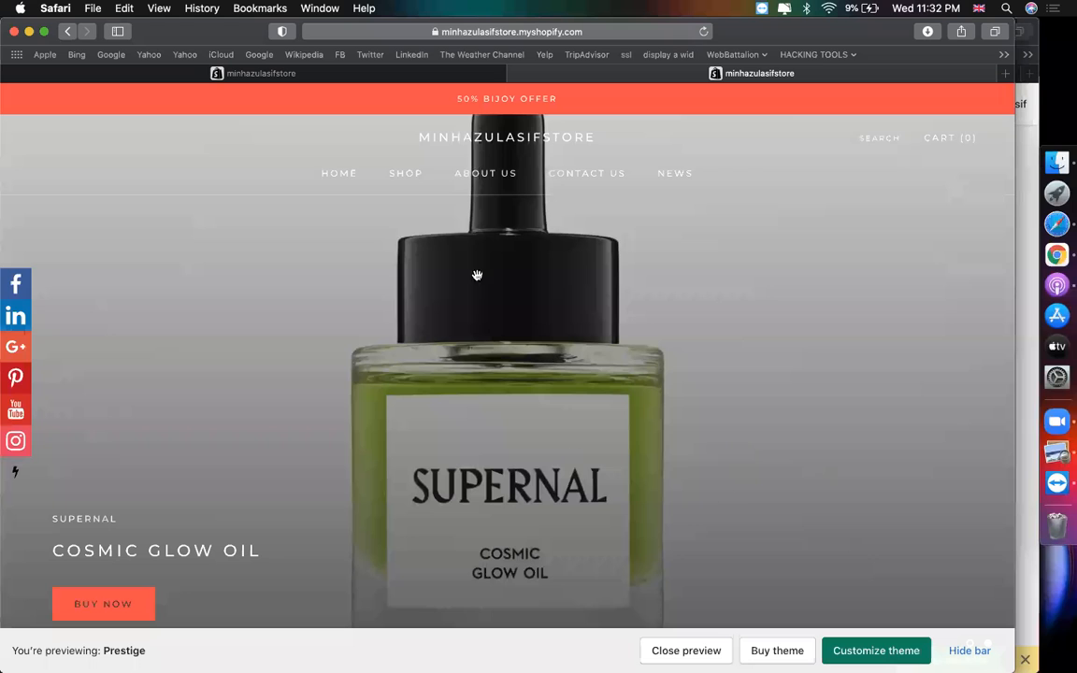
pyautogui.click(595, 28)
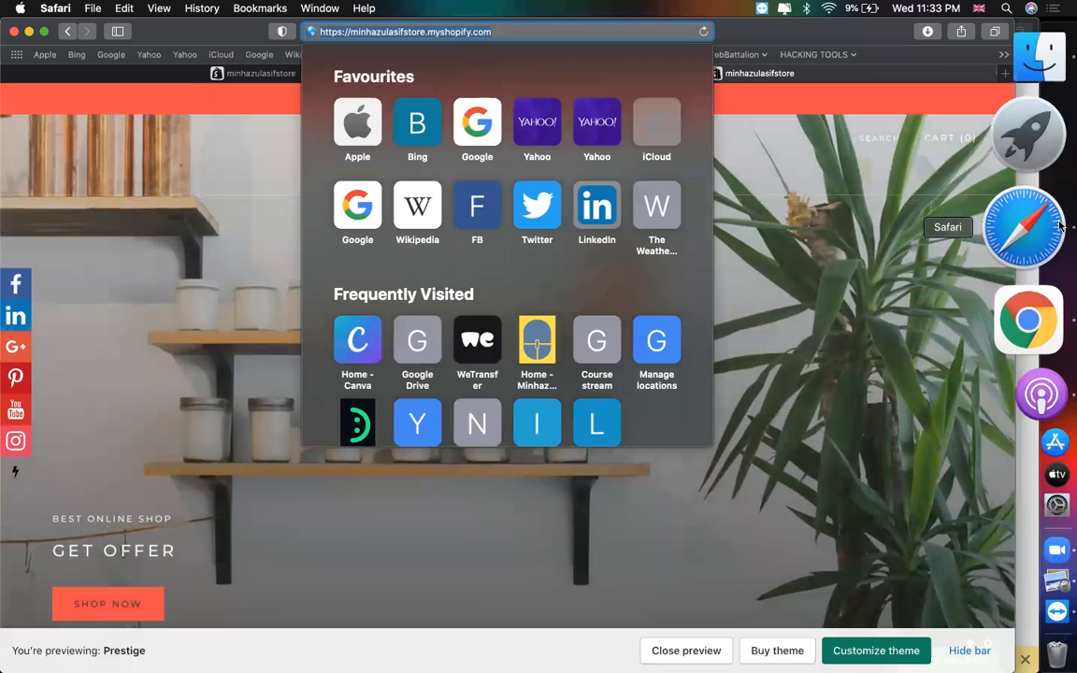
pyautogui.click(15, 33)
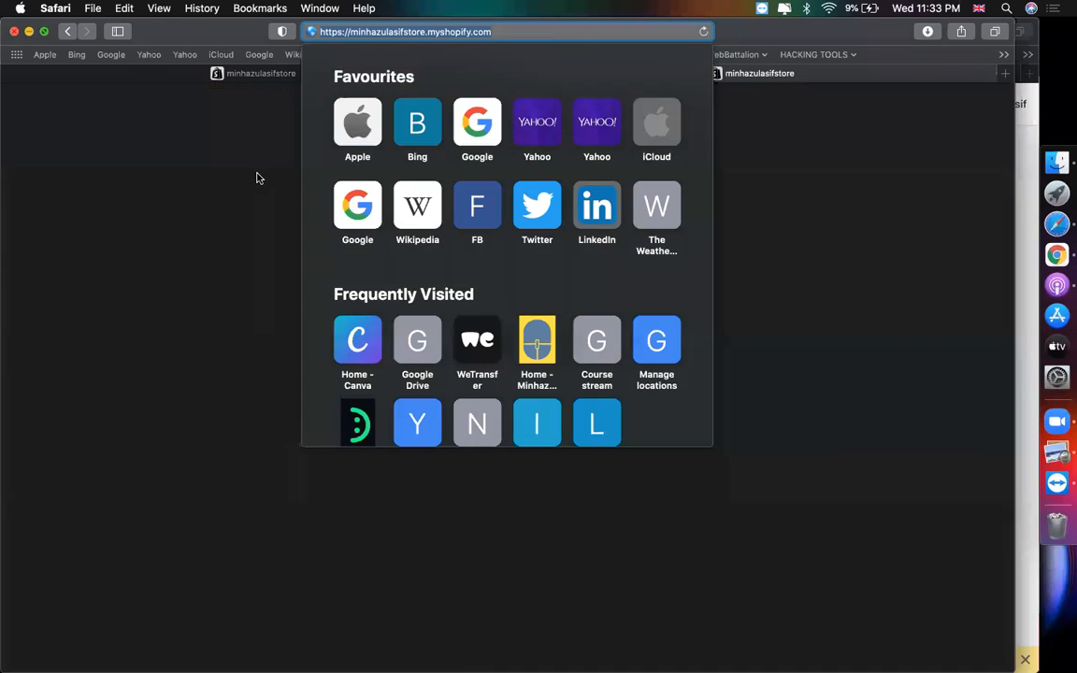
pyautogui.click(435, 447)
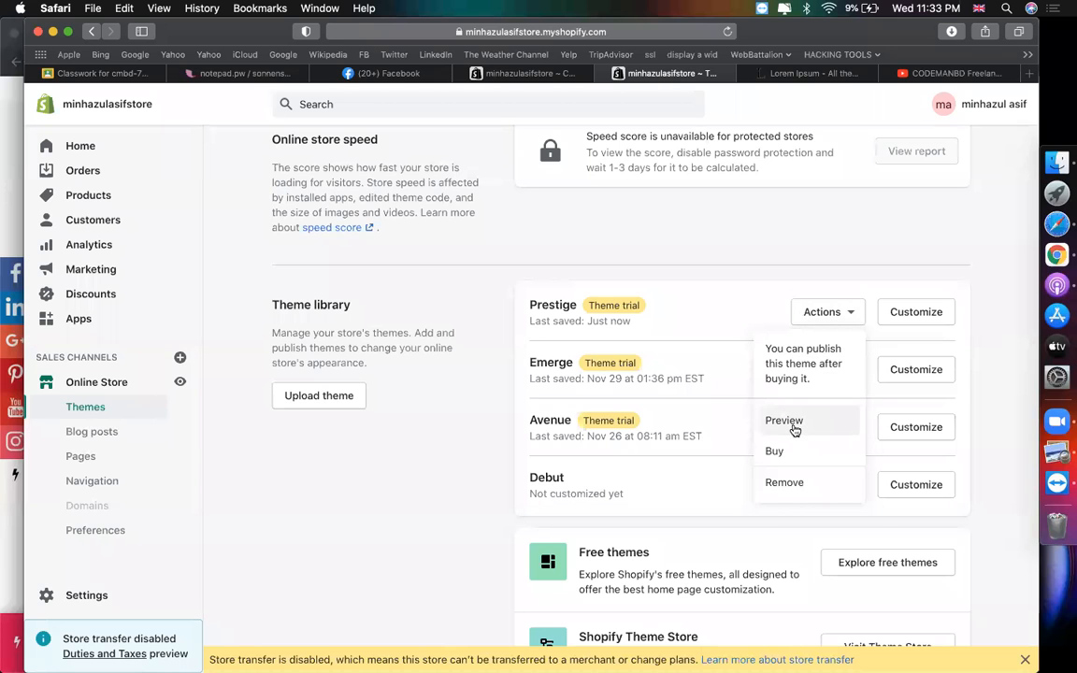
pyautogui.click(794, 430)
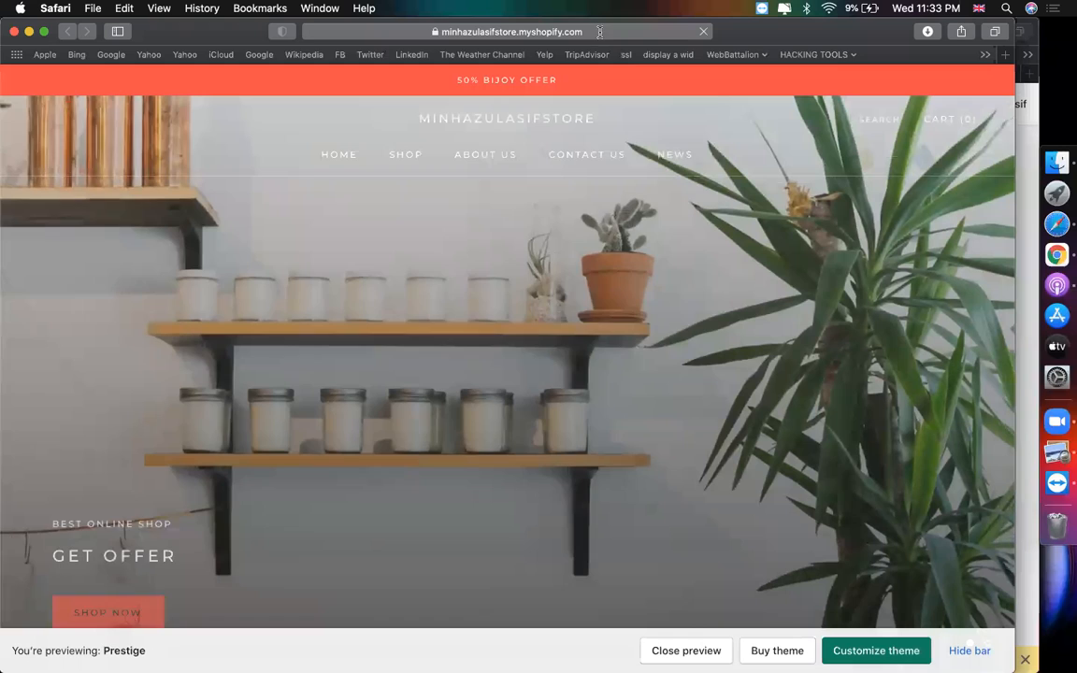
# - Load the copied Prestige preview link in Chrome, then return to Safari's preview
pyautogui.click(599, 31)
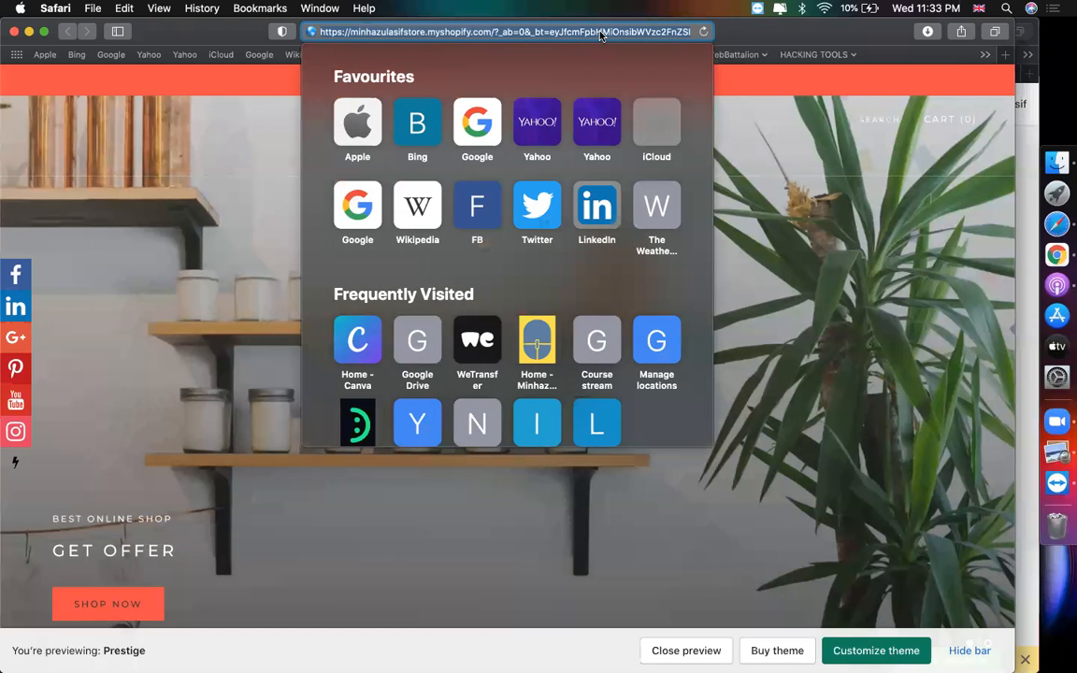
pyautogui.press('super+Tab')
pyautogui.click(1055, 253)
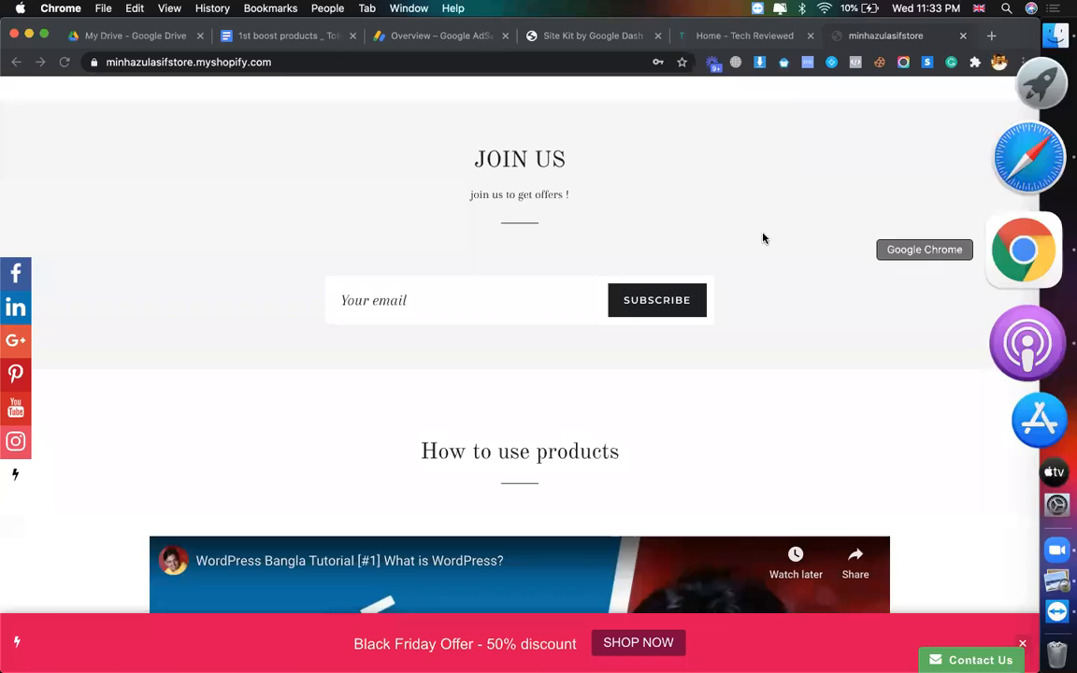
pyautogui.click(362, 61)
pyautogui.press('super+v')
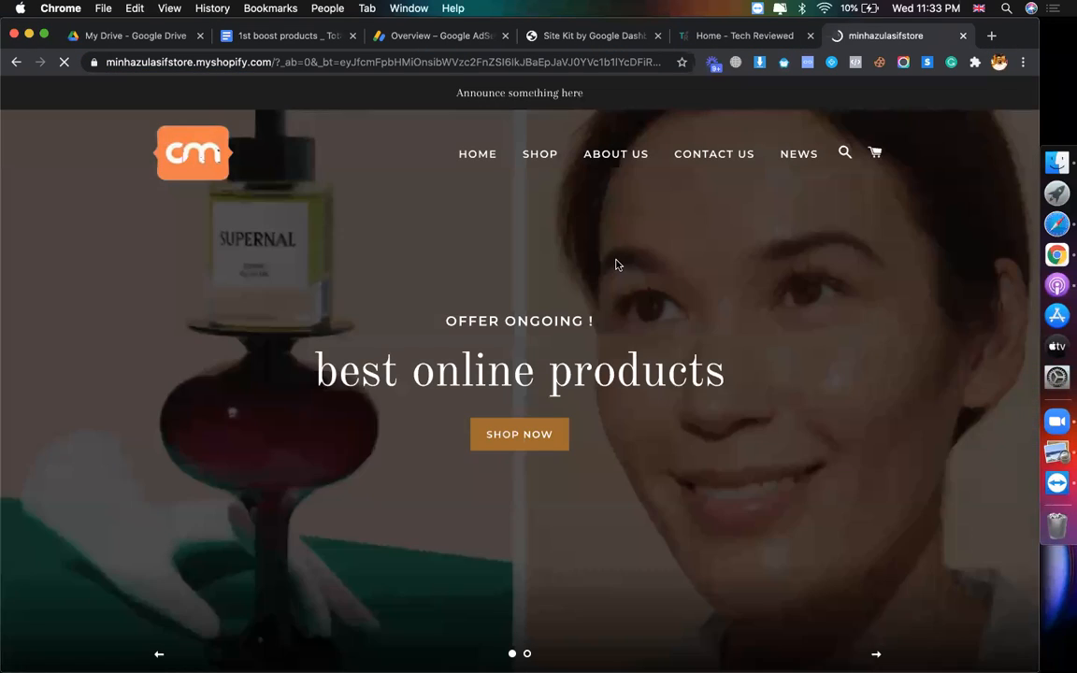
pyautogui.scroll(-10, 565, 358)
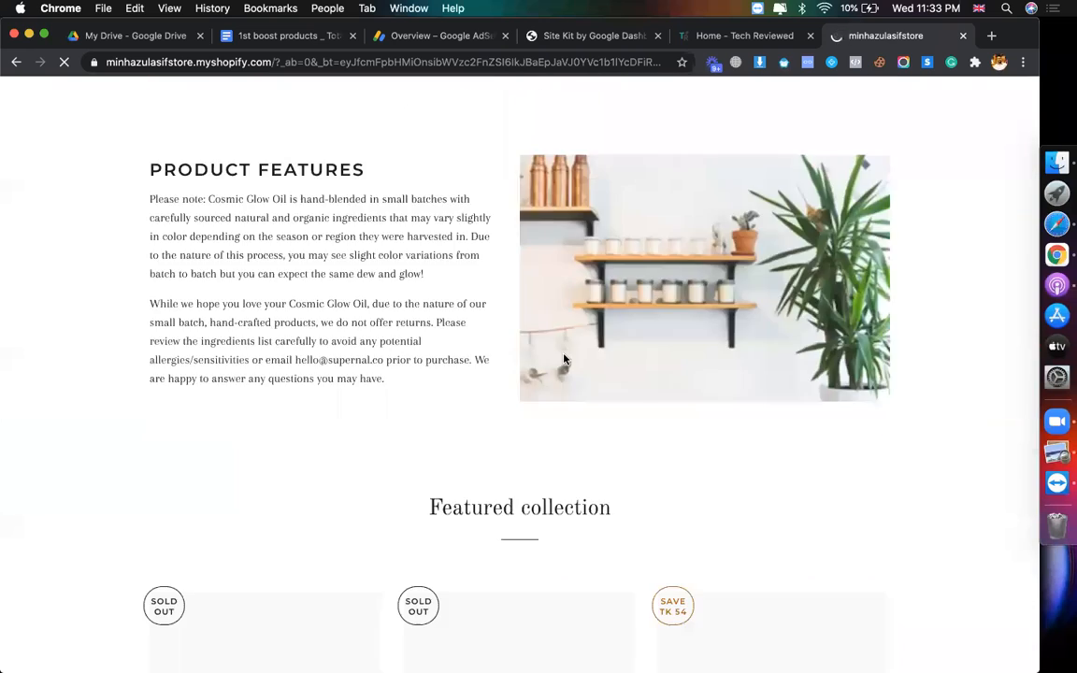
pyautogui.scroll(15, 565, 359)
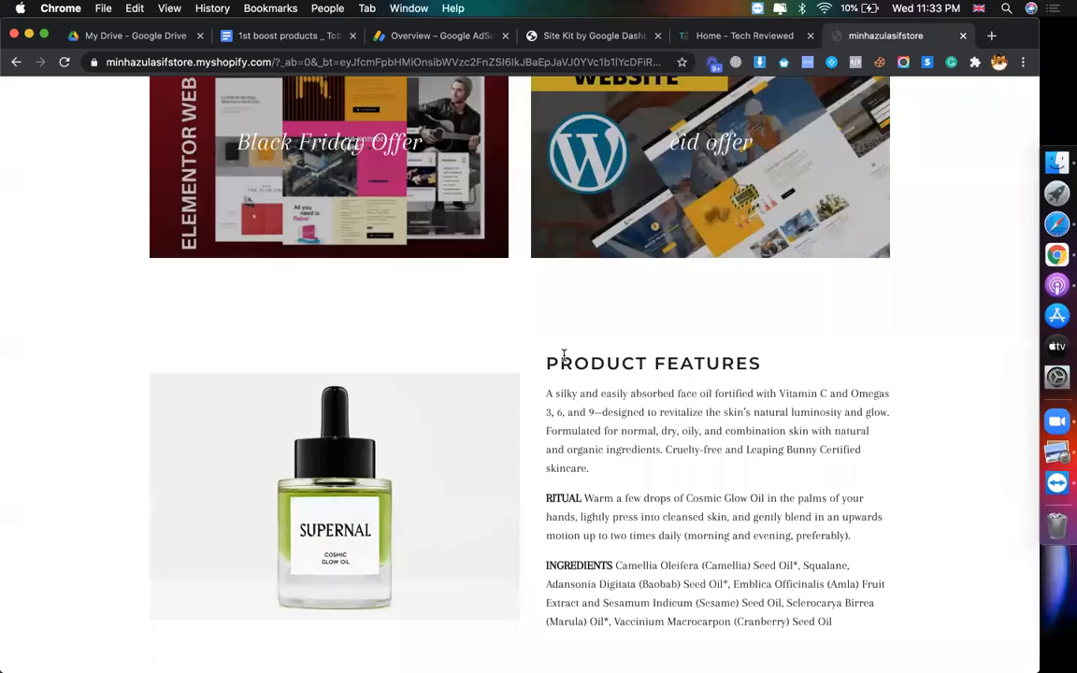
pyautogui.scroll(3, 564, 359)
pyautogui.press('super+Tab')
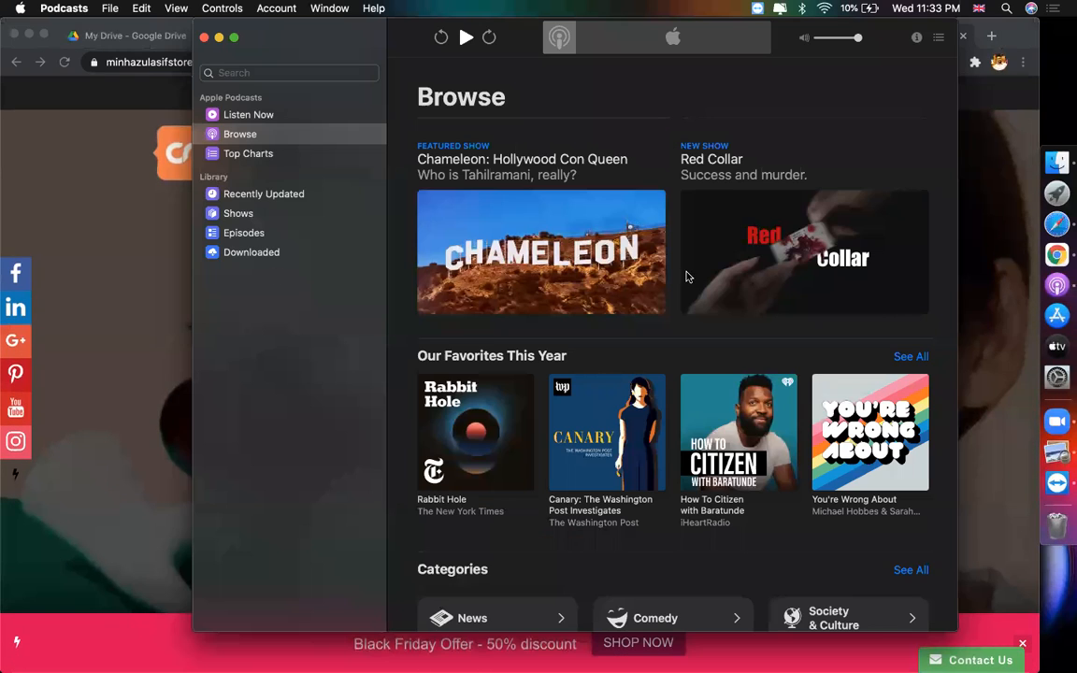
pyautogui.click(1033, 218)
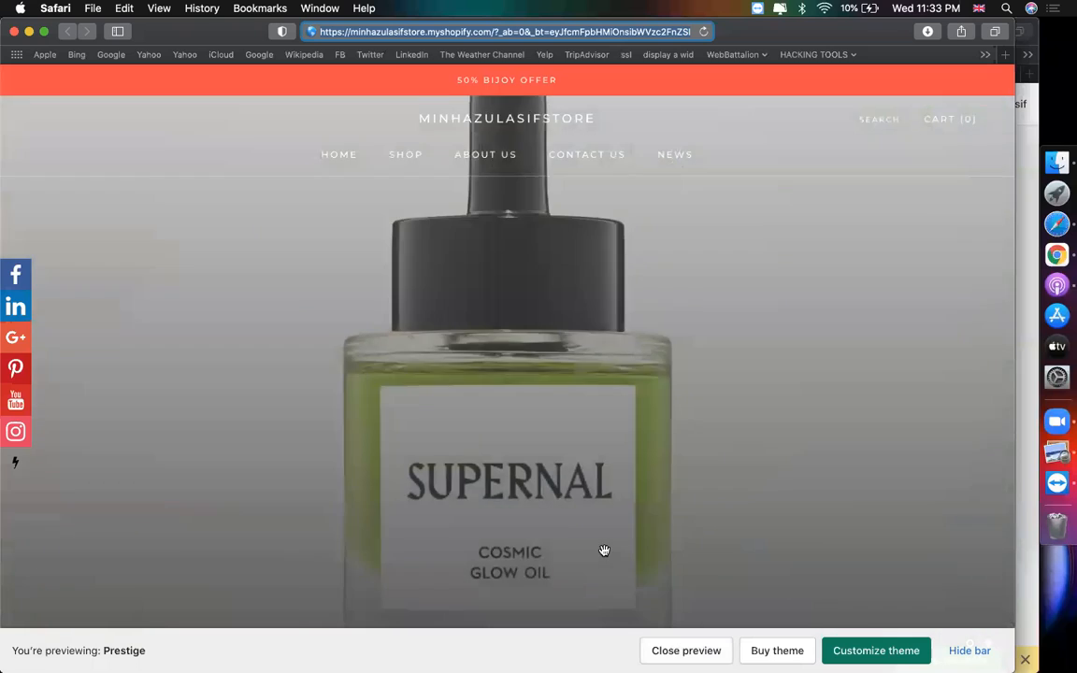
pyautogui.scroll(-5, 602, 551)
pyautogui.scroll(-20, 604, 551)
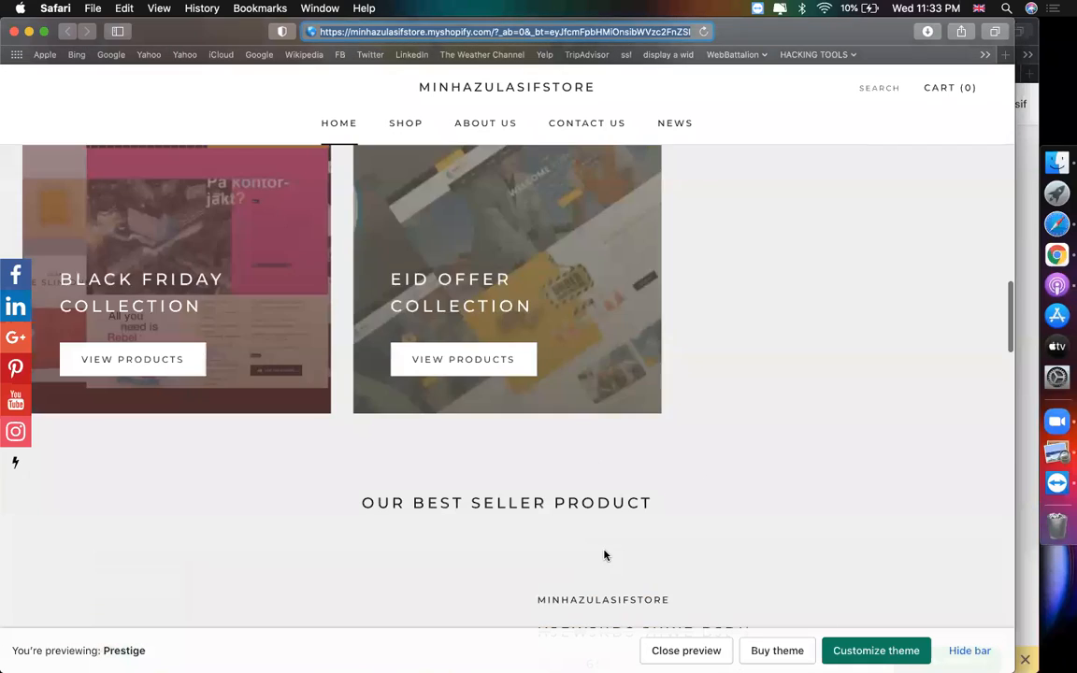
pyautogui.scroll(-3, 603, 555)
pyautogui.scroll(20, 604, 551)
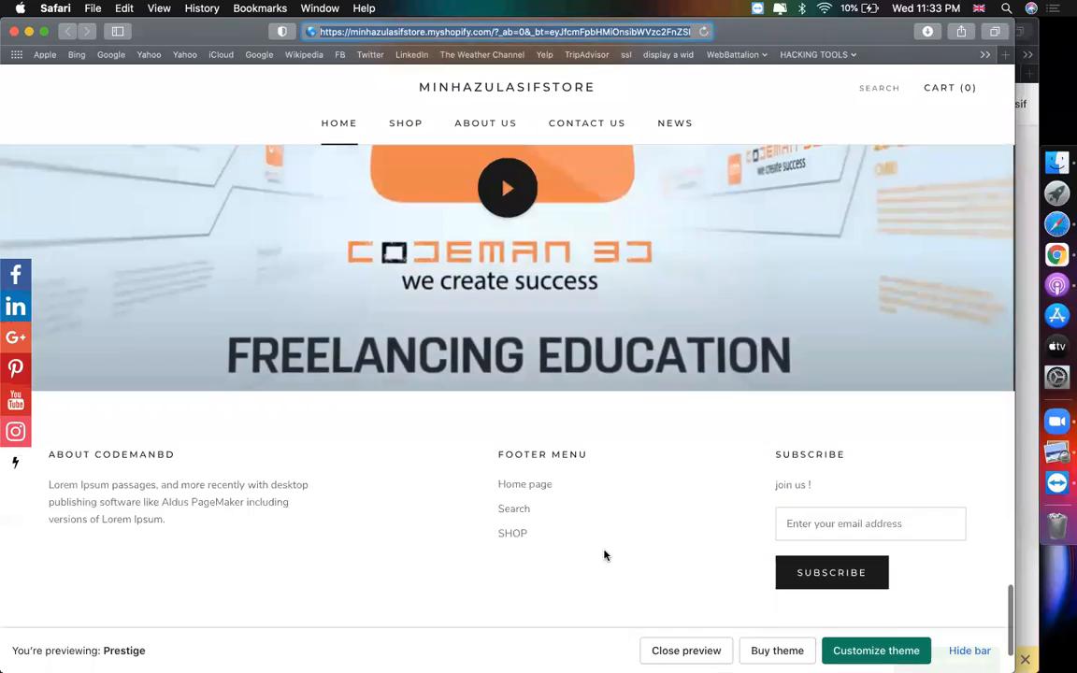
pyautogui.scroll(3, 604, 550)
pyautogui.scroll(-15, 603, 550)
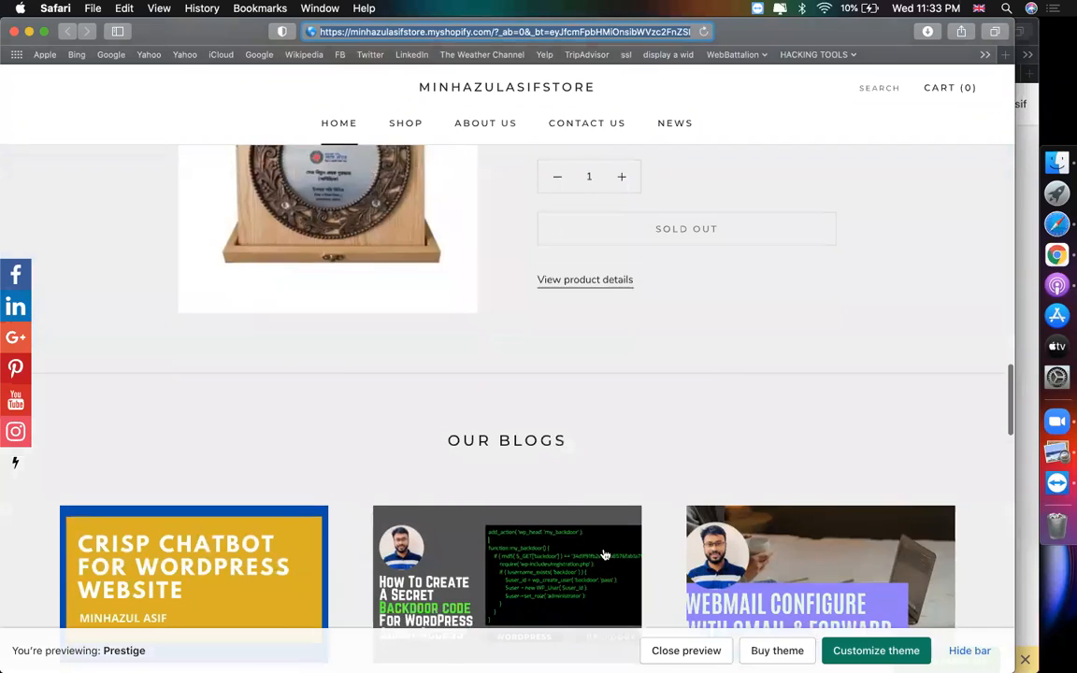
pyautogui.scroll(-10, 602, 555)
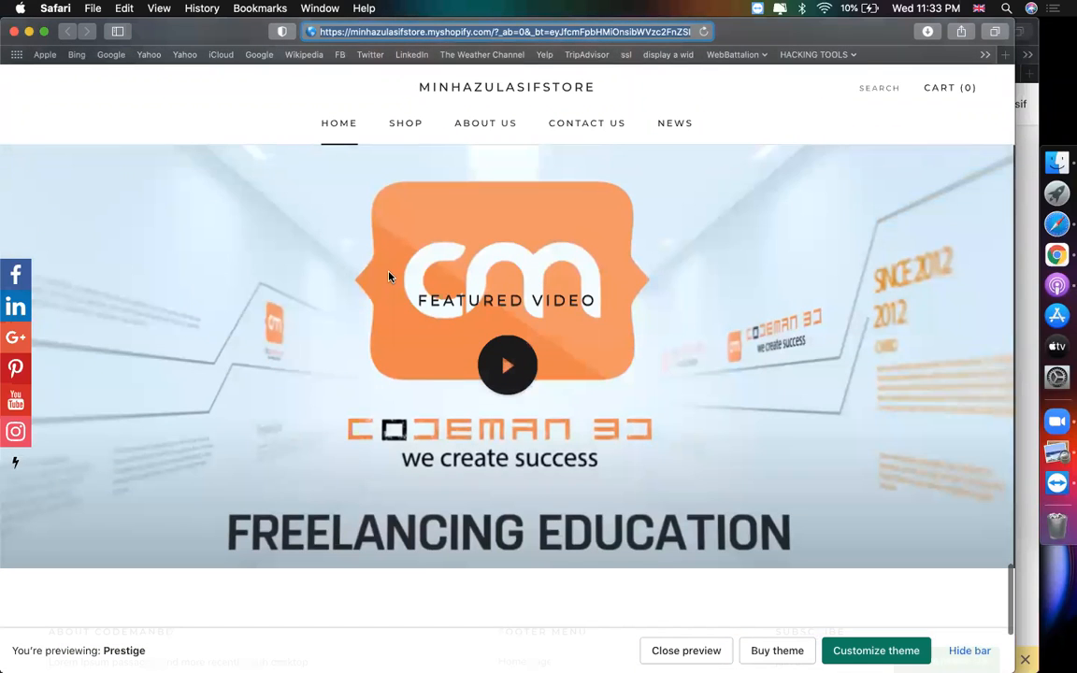
pyautogui.press('XF86AudioRaiseVolume')
pyautogui.scroll(-15, 172, 596)
pyautogui.scroll(3, 474, 422)
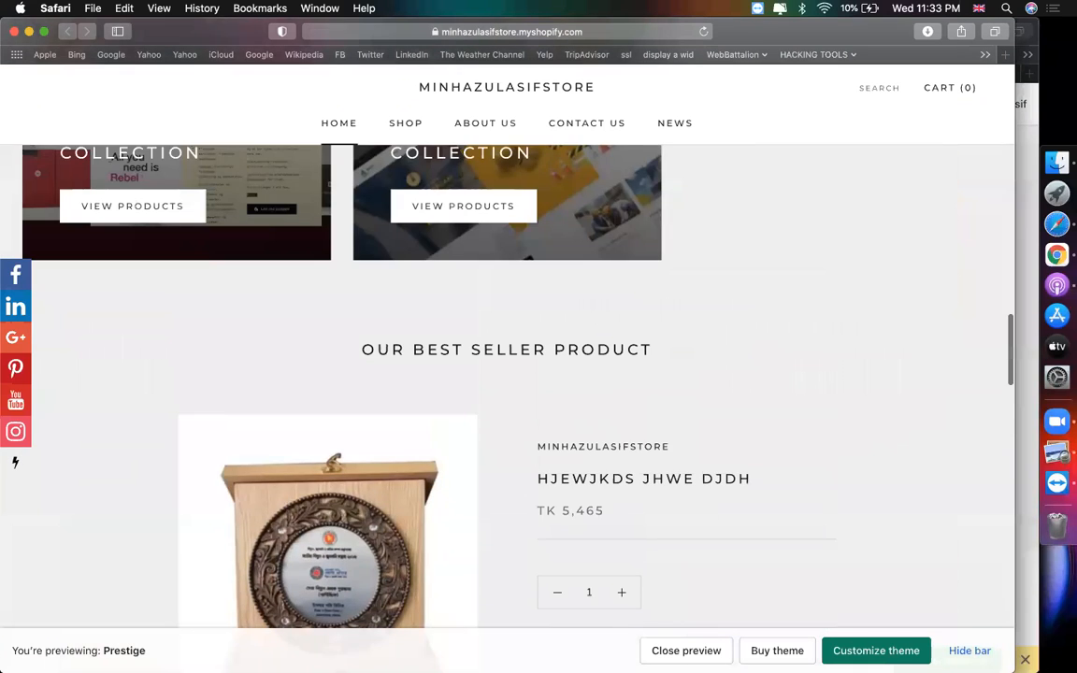
pyautogui.scroll(20, 506, 374)
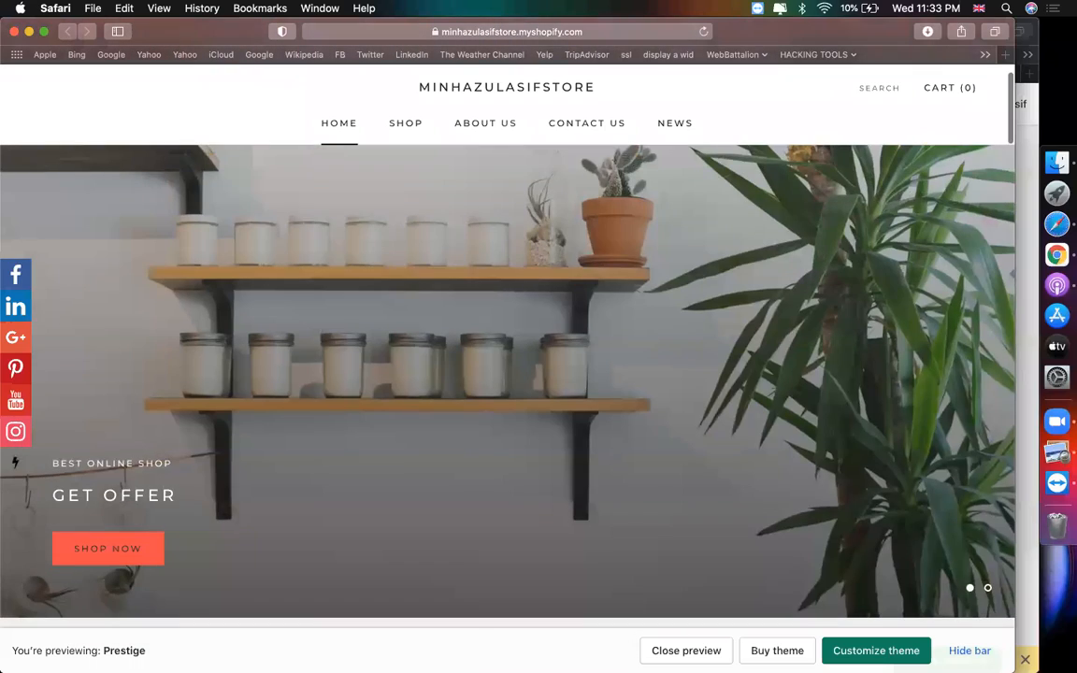
pyautogui.scroll(-20, 507, 374)
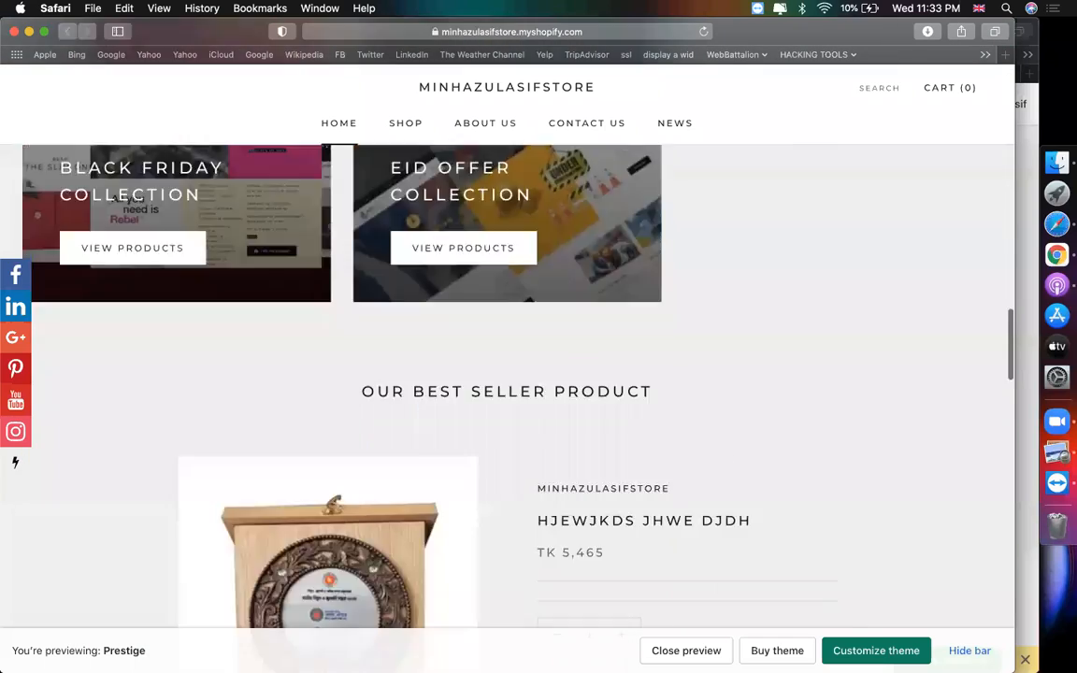
pyautogui.scroll(-2, 507, 374)
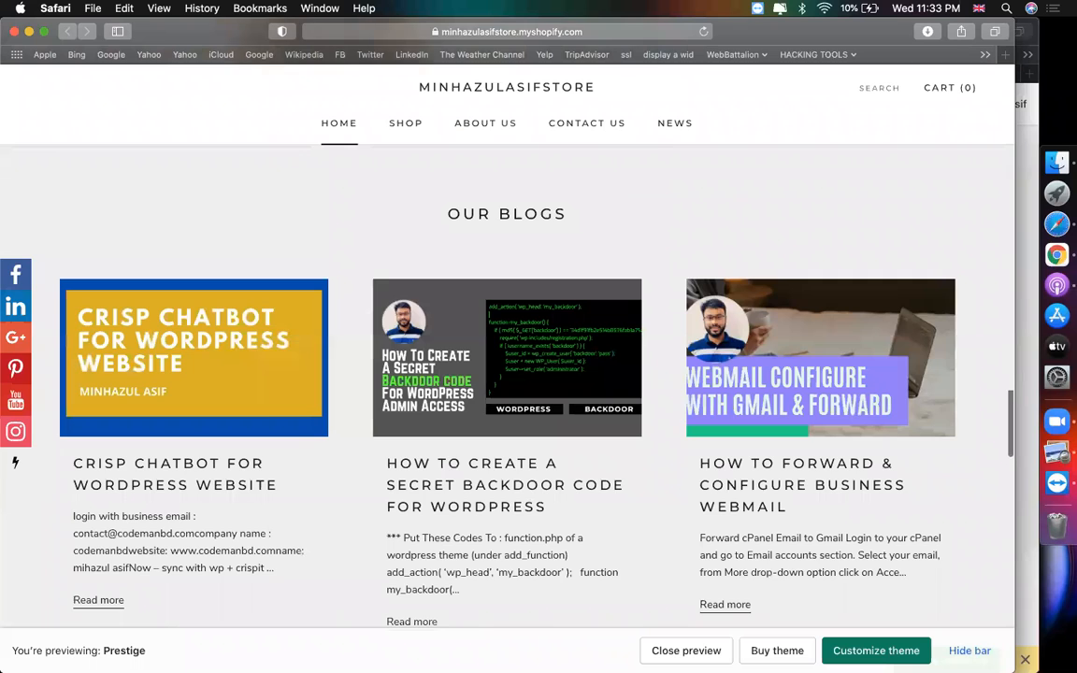
pyautogui.scroll(10, 507, 374)
pyautogui.scroll(1, 507, 374)
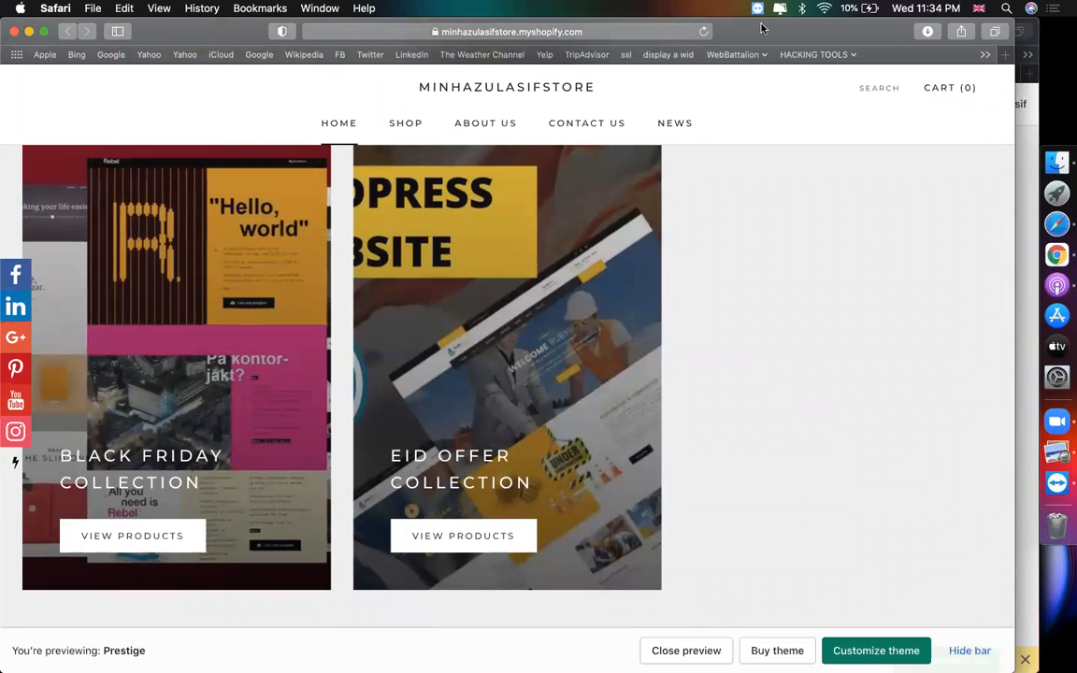
pyautogui.moveTo(762, 28); pyautogui.dragTo(782, 31)
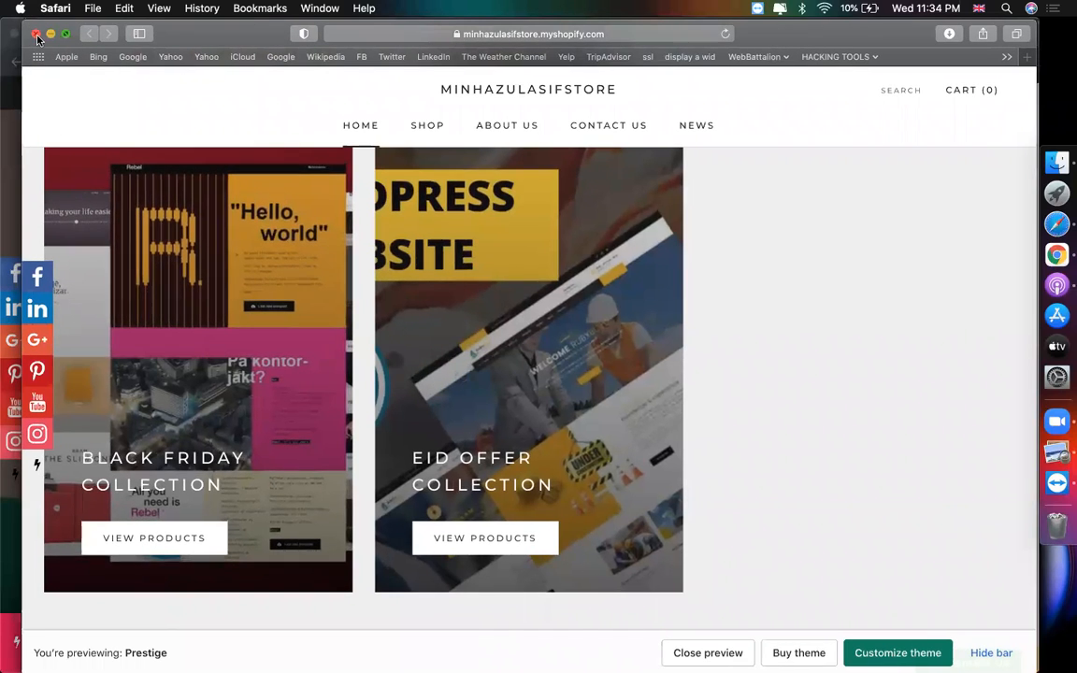
# - Close the preview, leave the Footer settings, and open the Collection list section in the theme editor
pyautogui.click(37, 34)
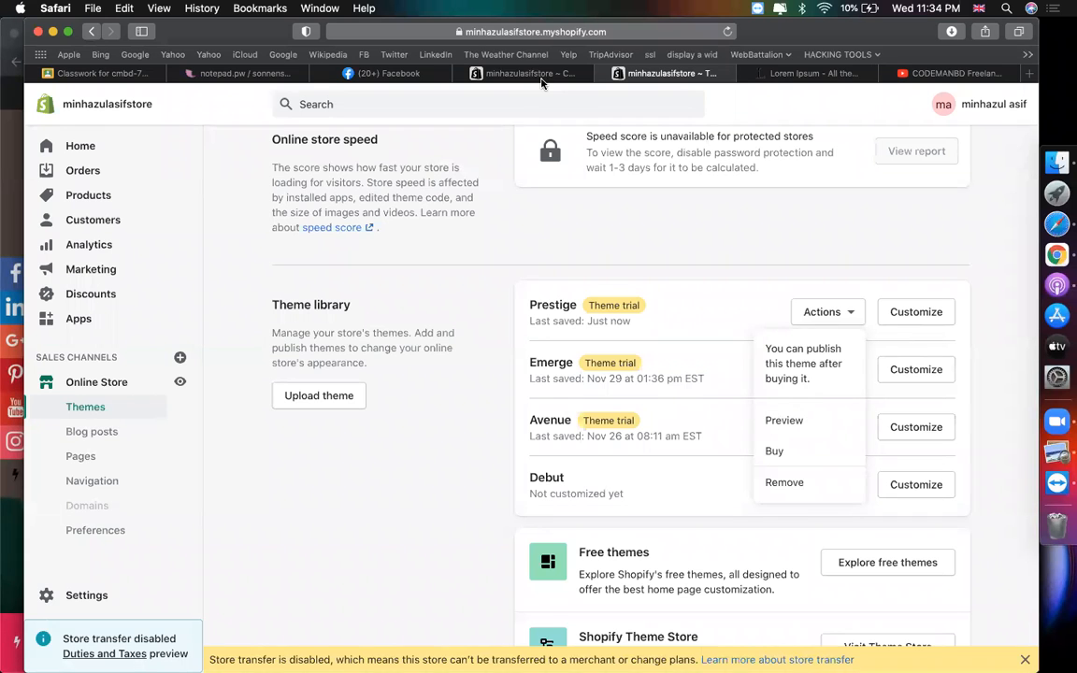
pyautogui.click(529, 73)
pyautogui.scroll(15, 457, 294)
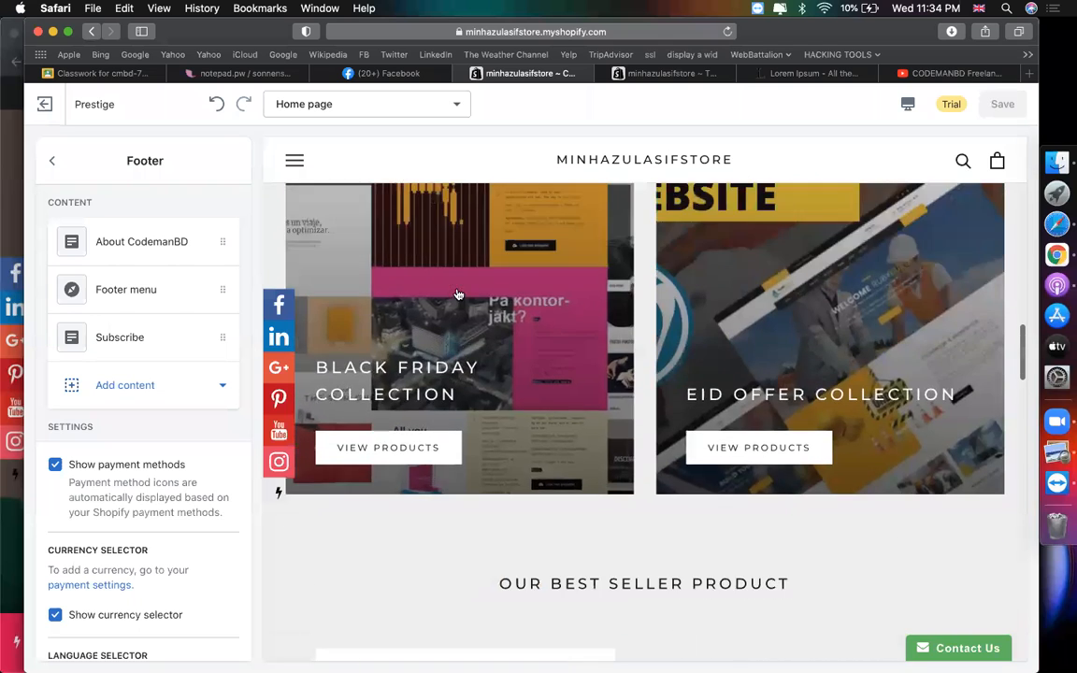
pyautogui.scroll(3, 430, 301)
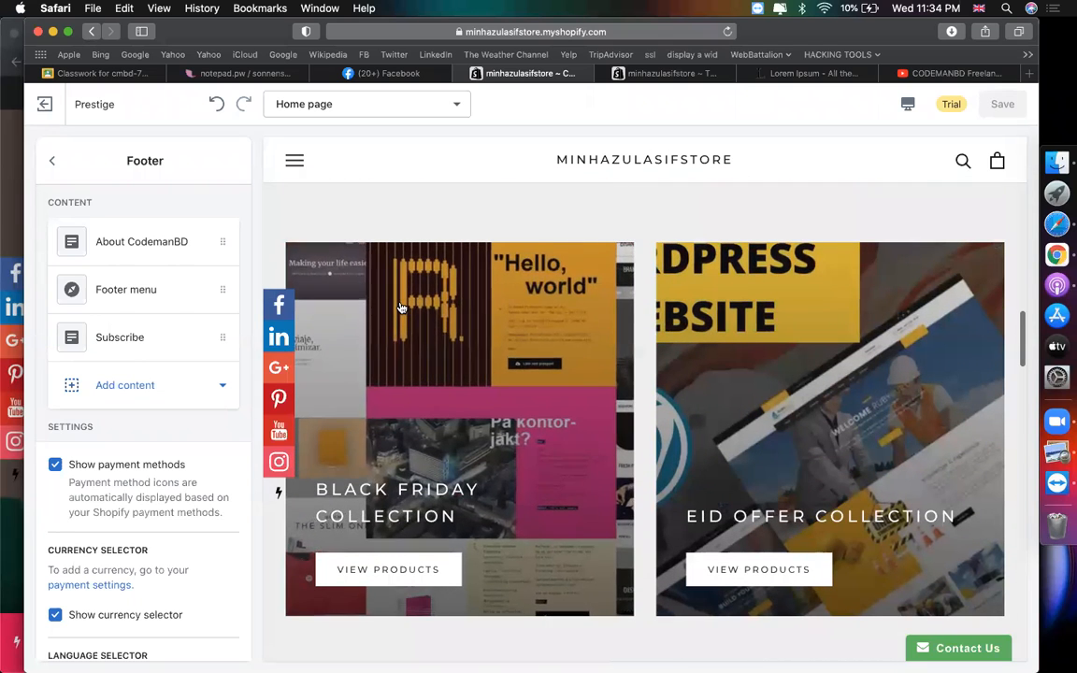
pyautogui.click(52, 162)
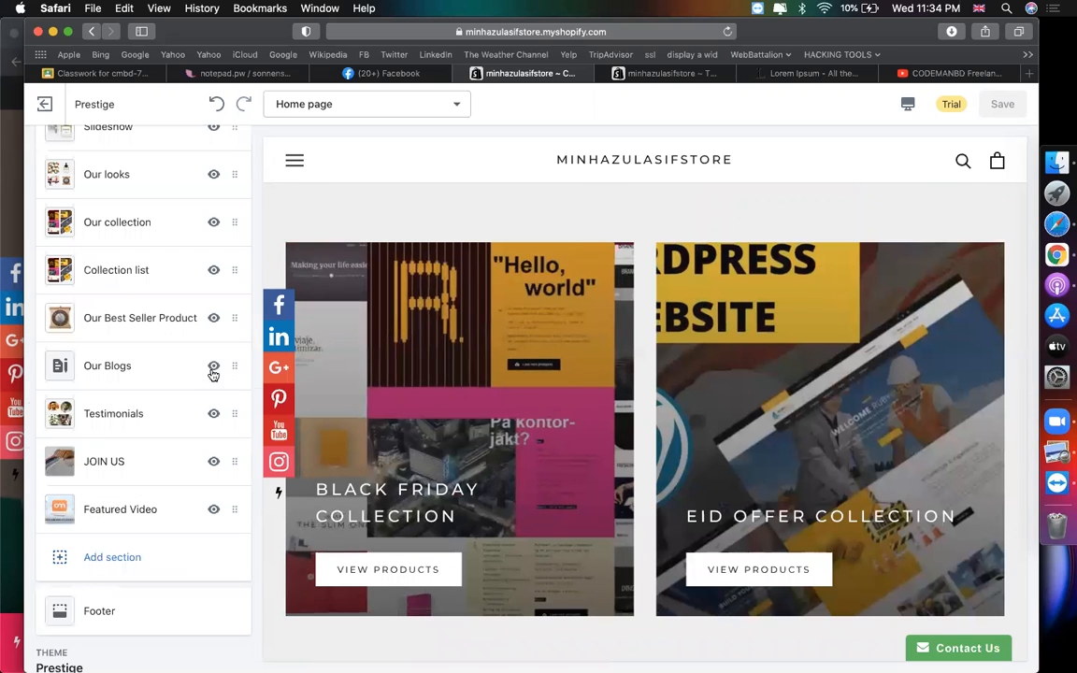
pyautogui.scroll(2, 190, 332)
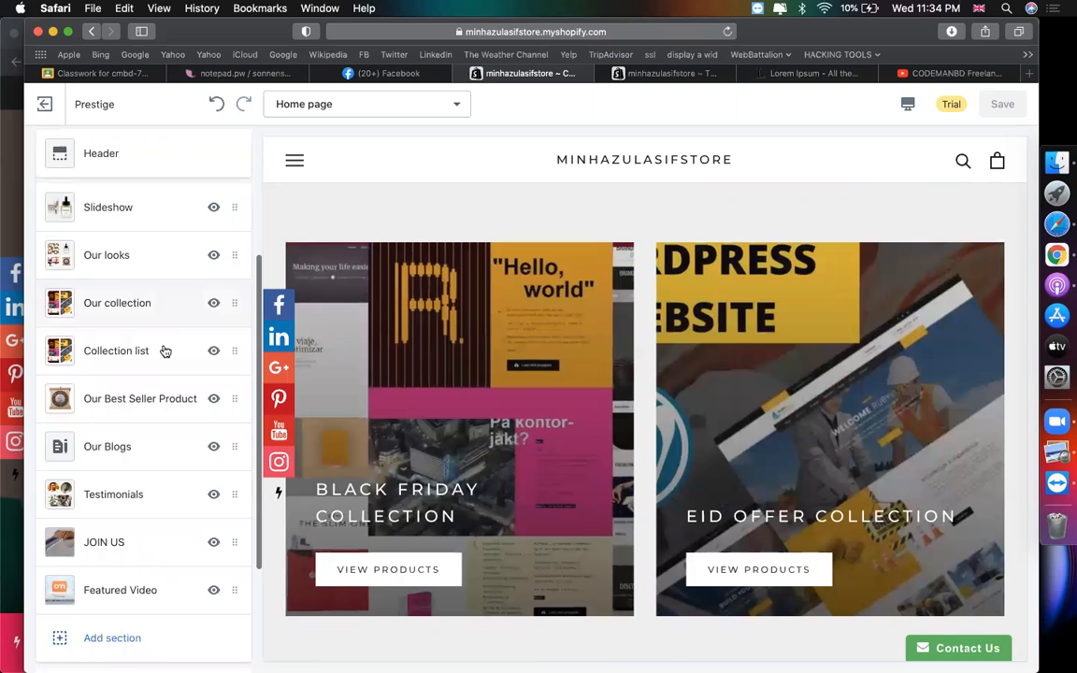
pyautogui.click(164, 351)
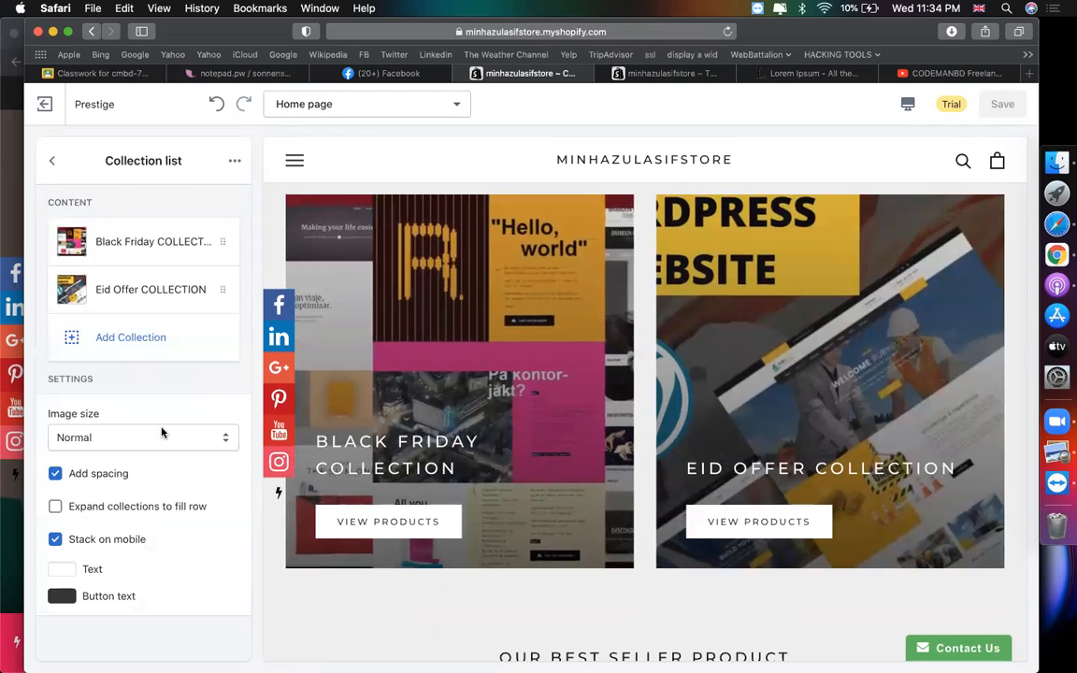
# - Set the Collection list image size to Small and return to the section list
pyautogui.click(154, 442)
pyautogui.click(118, 423)
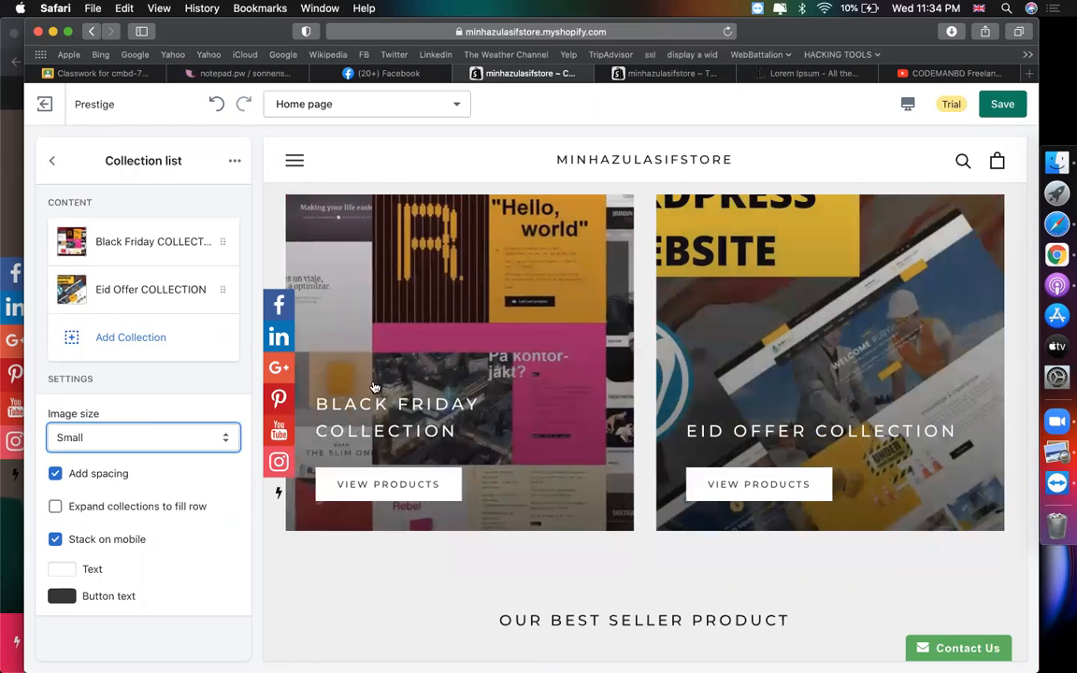
pyautogui.click(55, 163)
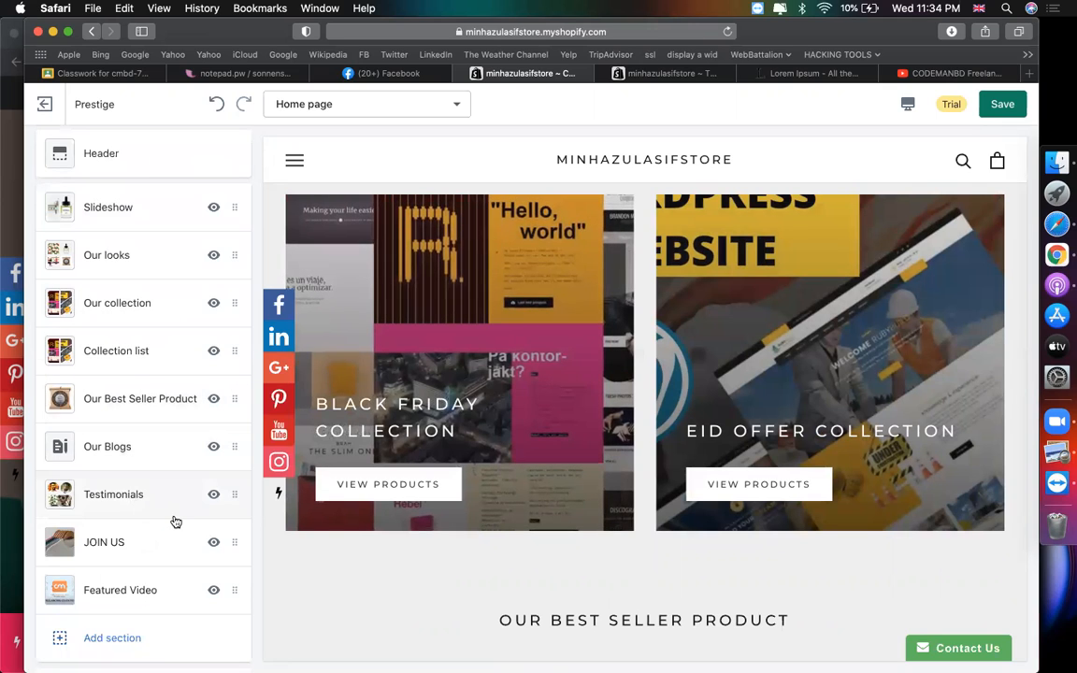
# - Capture a region screenshot of the section list from Announcement bar to Featured Video
pyautogui.scroll(-2, 144, 577)
pyautogui.scroll(2, 148, 580)
pyautogui.scroll(2, 148, 580)
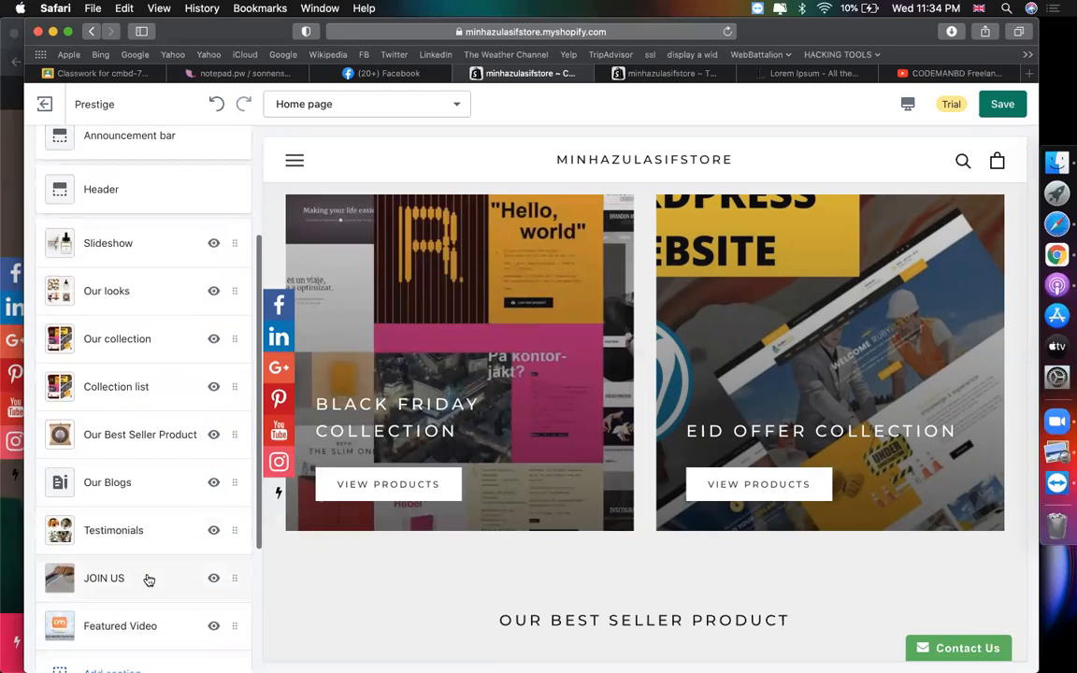
pyautogui.press('super+shift+5')
pyautogui.moveTo(425, 455); pyautogui.dragTo(297, 429)
pyautogui.moveTo(740, 342); pyautogui.dragTo(250, 393)
pyautogui.moveTo(135, 651); pyautogui.dragTo(131, 658)
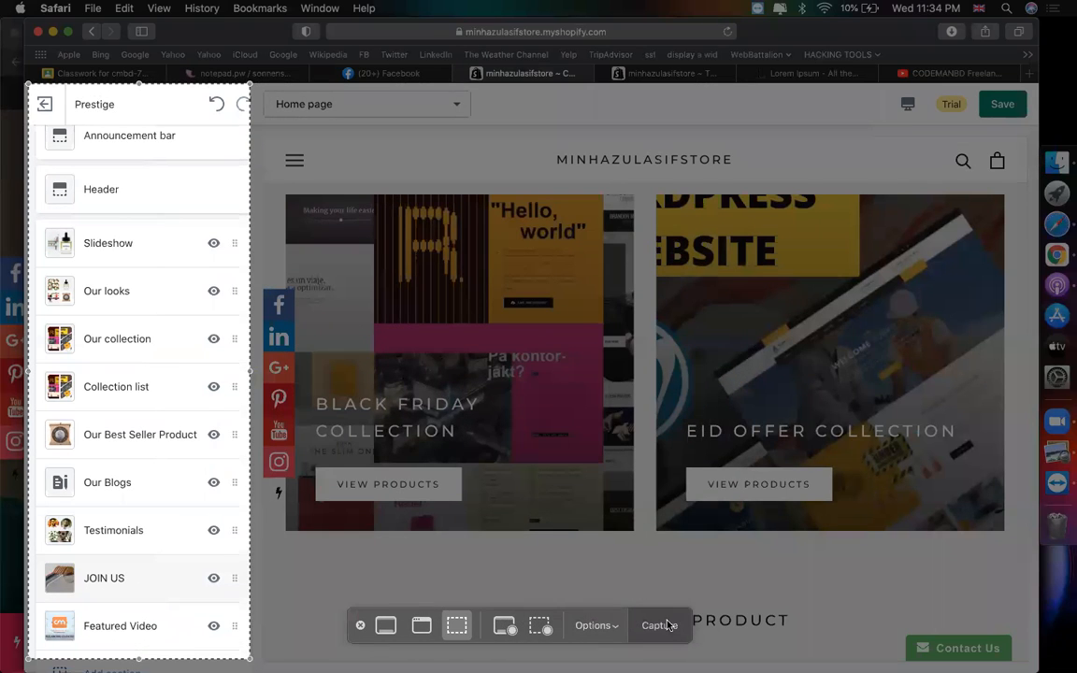
pyautogui.click(659, 626)
# - Preview the home page in the Mobile layout and scroll through it
pyautogui.scroll(-5, 576, 389)
pyautogui.scroll(10, 577, 389)
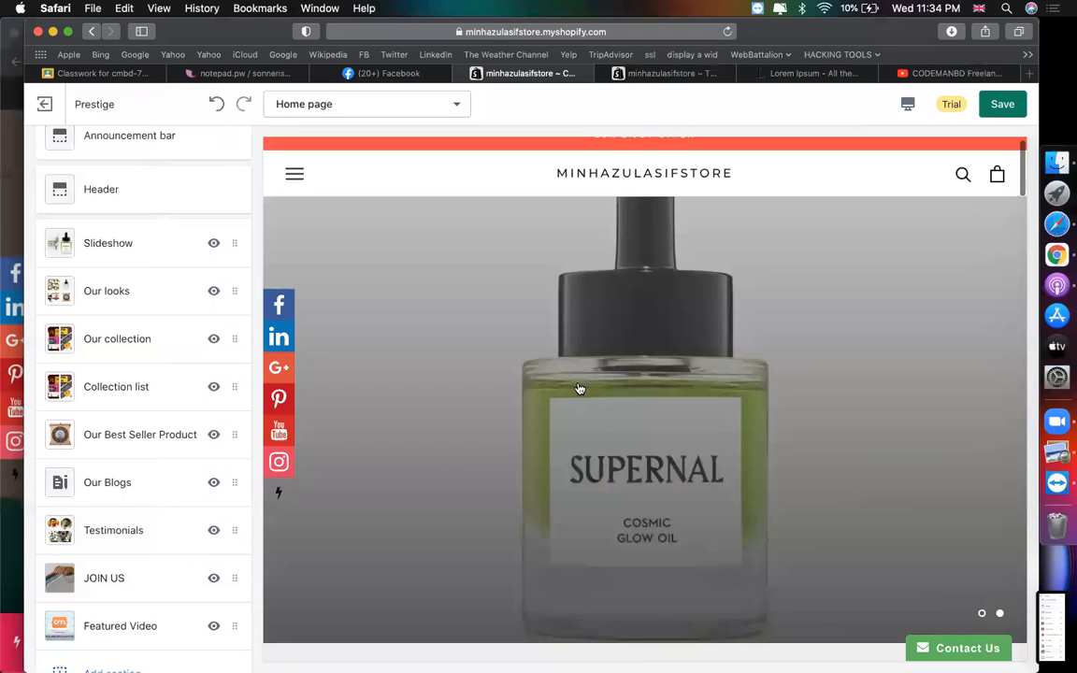
pyautogui.scroll(-5, 576, 383)
pyautogui.scroll(5, 576, 383)
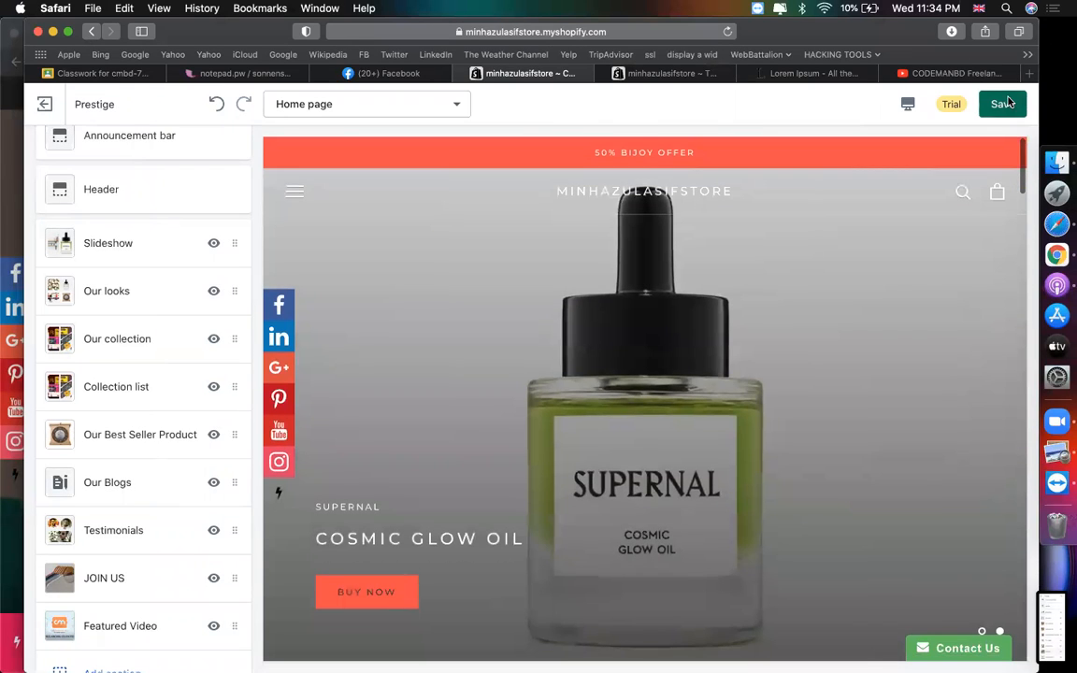
pyautogui.click(907, 104)
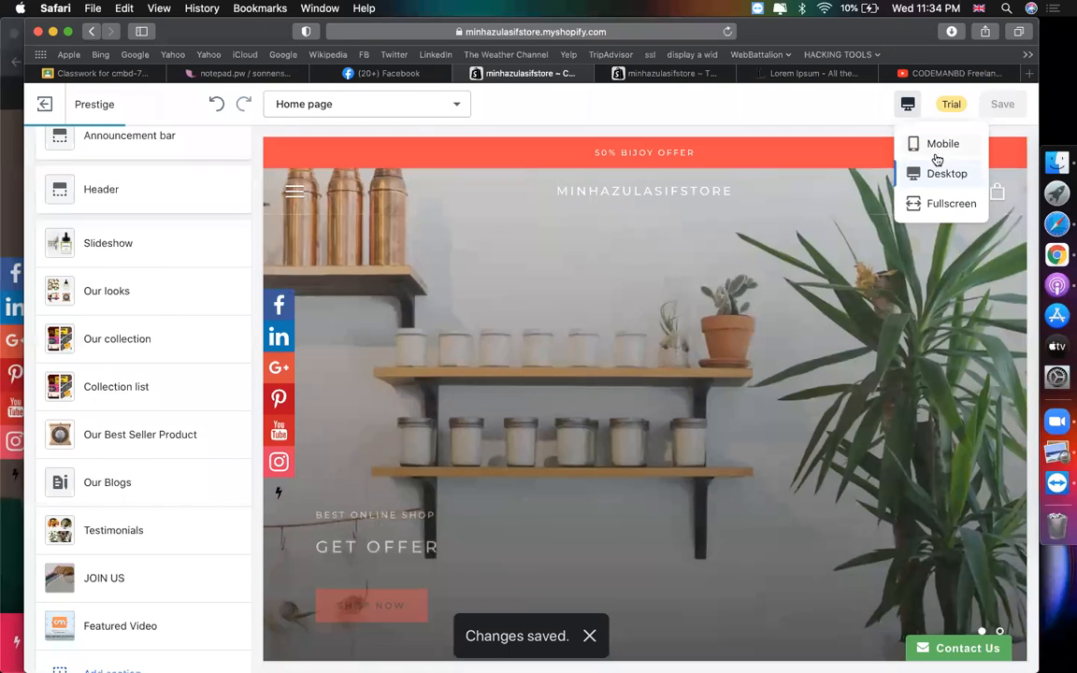
pyautogui.click(937, 146)
pyautogui.scroll(-10, 671, 346)
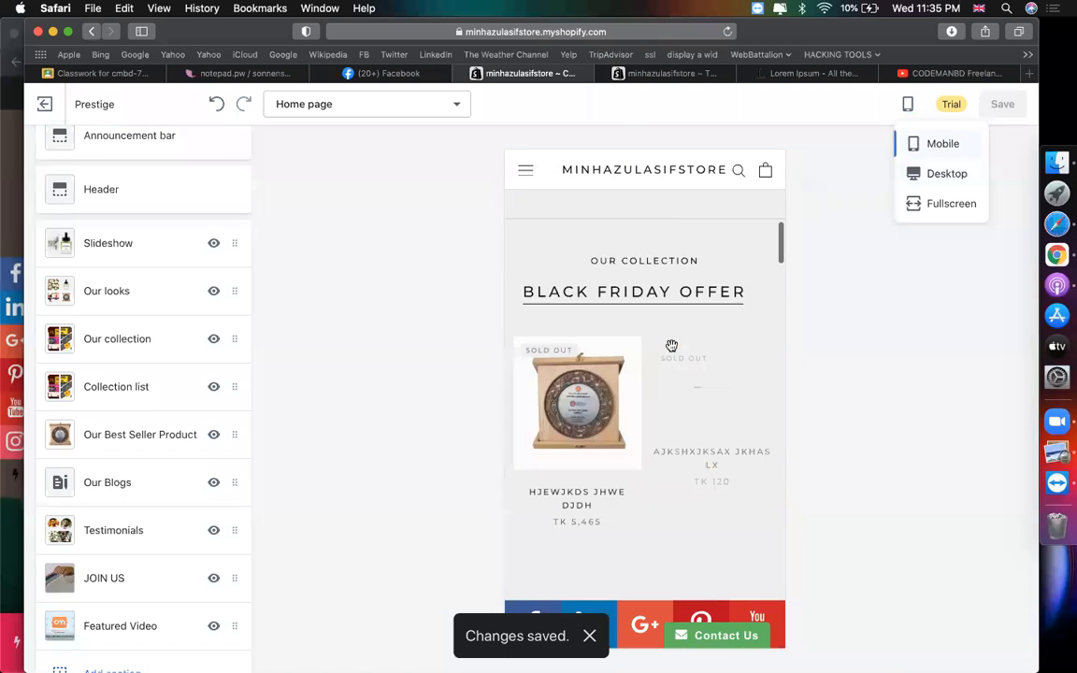
pyautogui.scroll(-15, 671, 346)
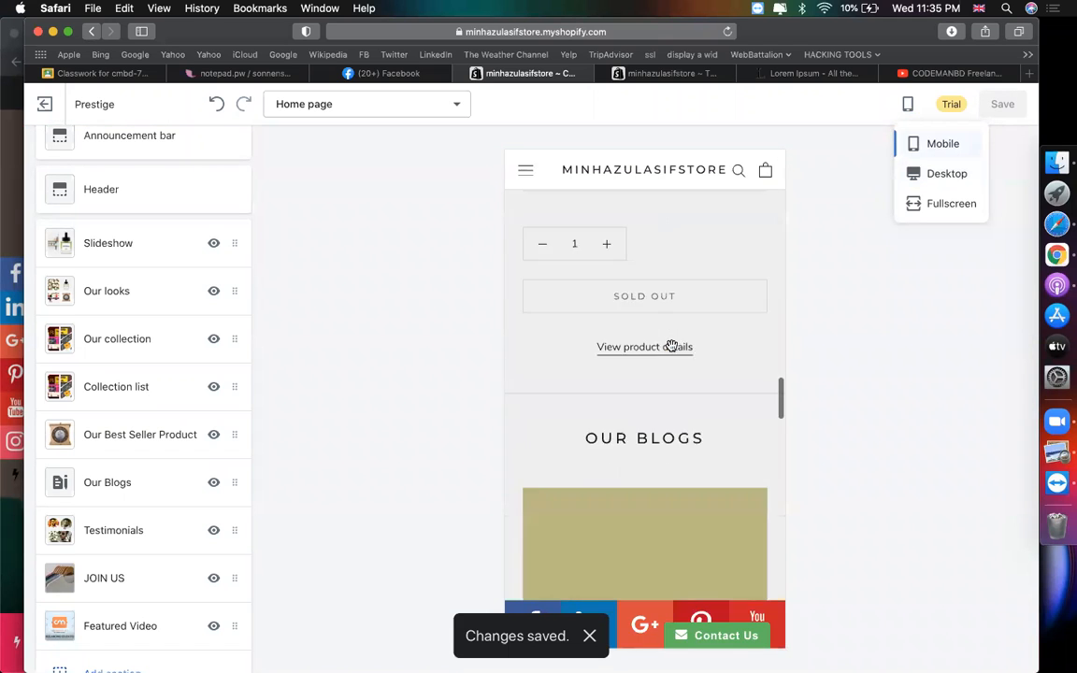
pyautogui.scroll(-3, 671, 346)
pyautogui.scroll(20, 671, 345)
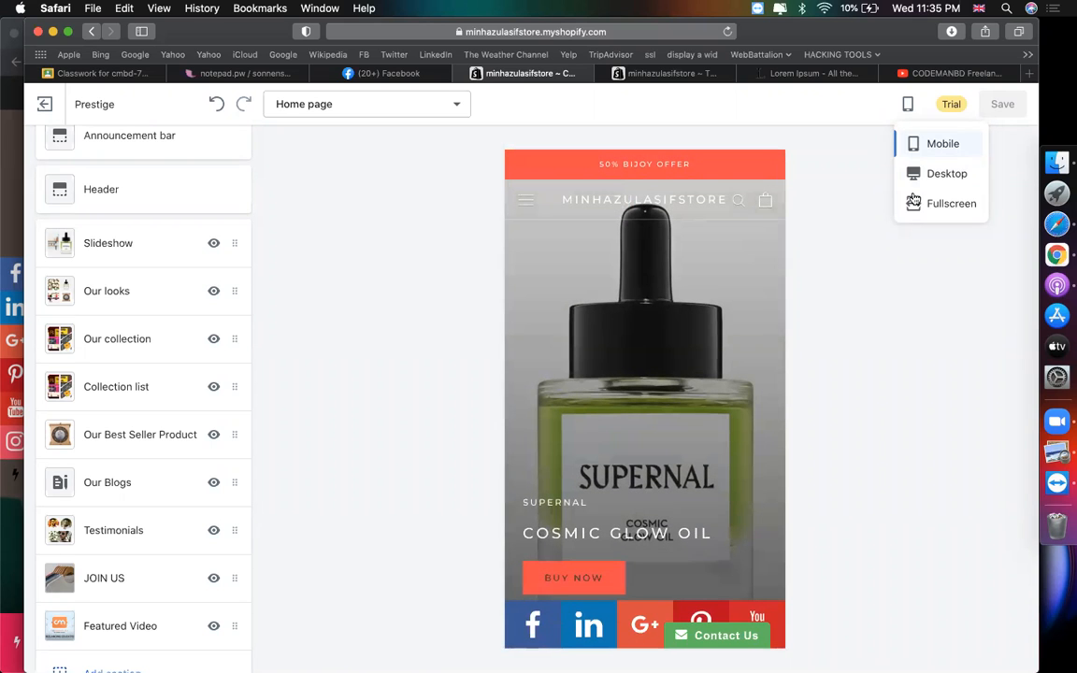
# - Check the Fullscreen preview, then exit the theme editor back to the Themes page
pyautogui.click(938, 205)
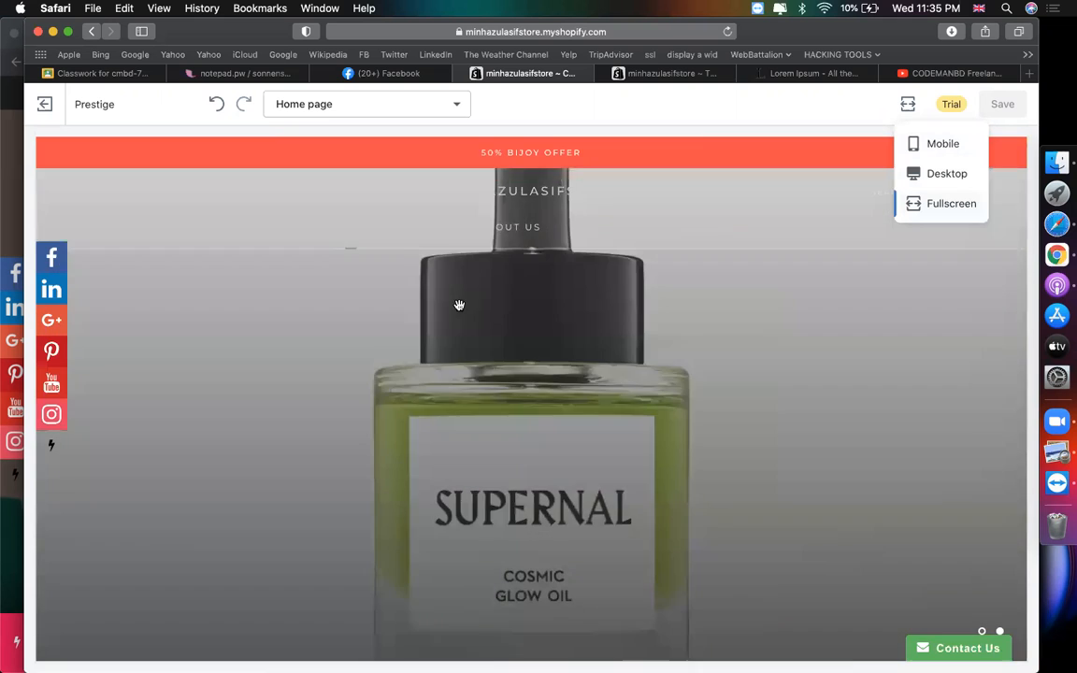
pyautogui.scroll(-1, 417, 459)
pyautogui.scroll(10, 468, 447)
pyautogui.scroll(-1, 769, 434)
pyautogui.scroll(2, 769, 434)
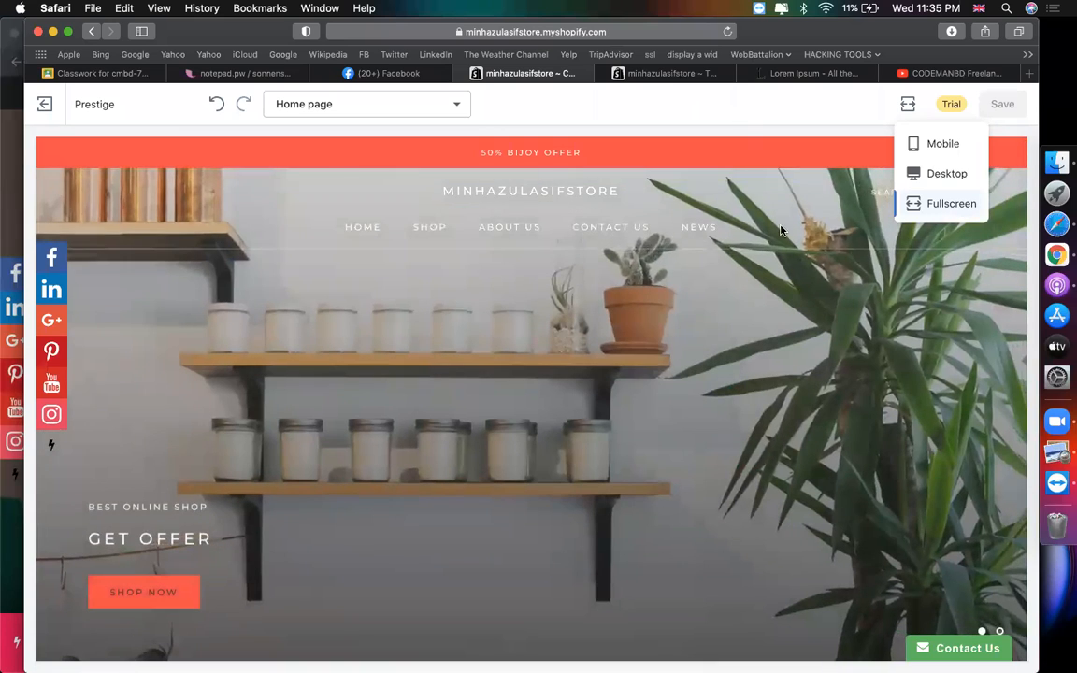
pyautogui.click(742, 122)
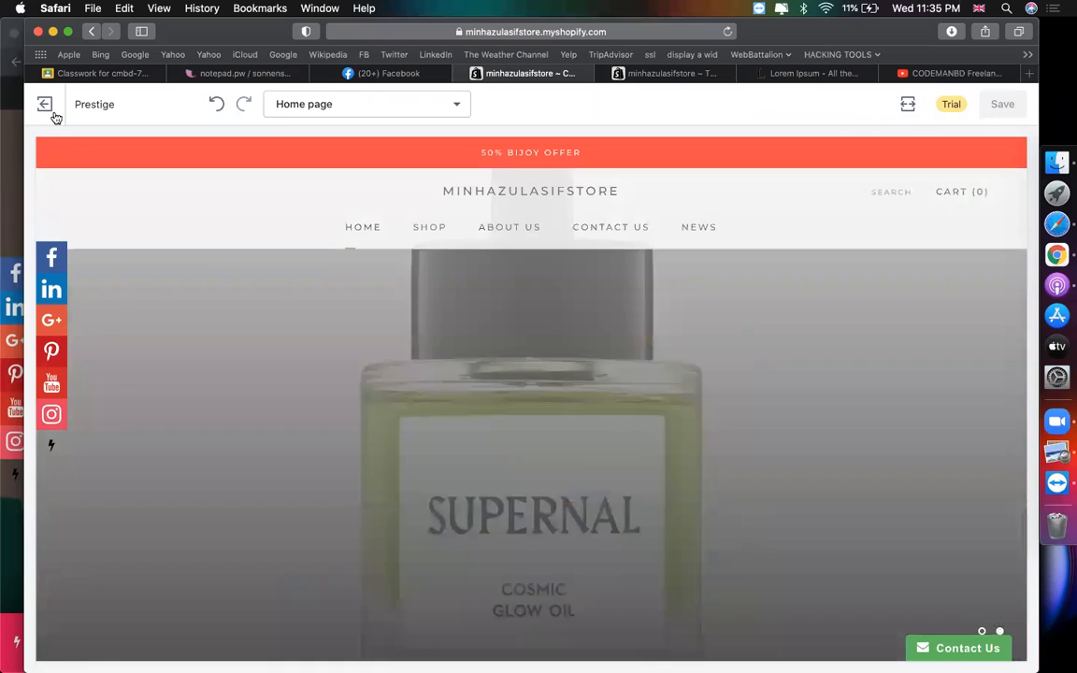
pyautogui.click(45, 105)
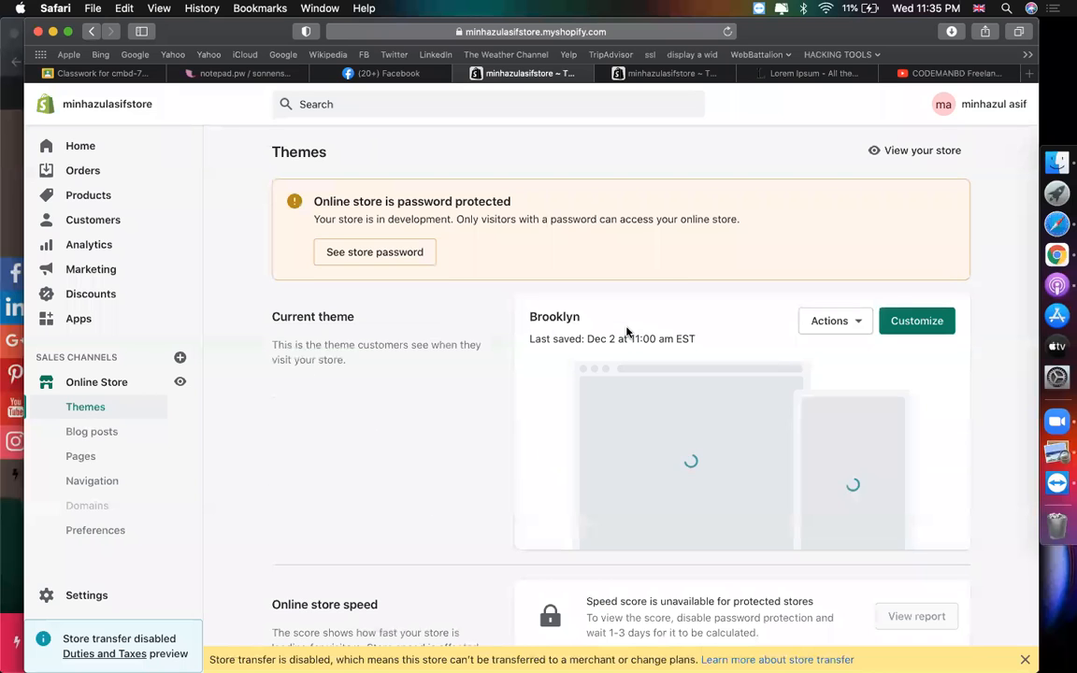
# - Scroll down to the Theme library and briefly show Prestige's Actions list
pyautogui.scroll(-5, 423, 482)
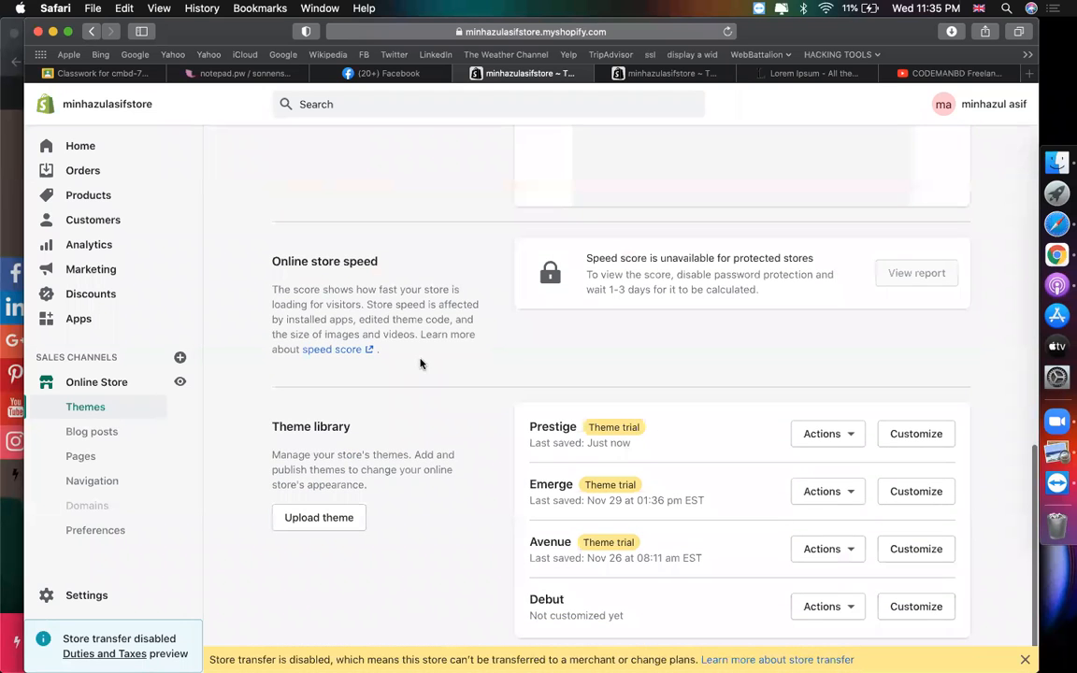
pyautogui.scroll(-1, 620, 367)
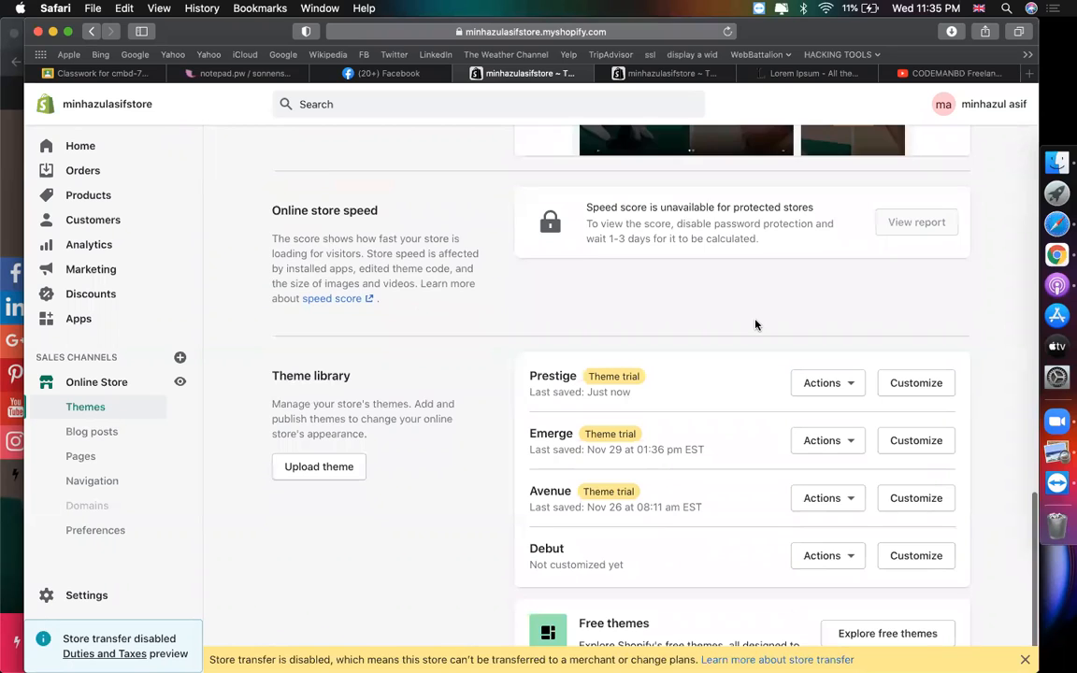
pyautogui.scroll(-1, 755, 325)
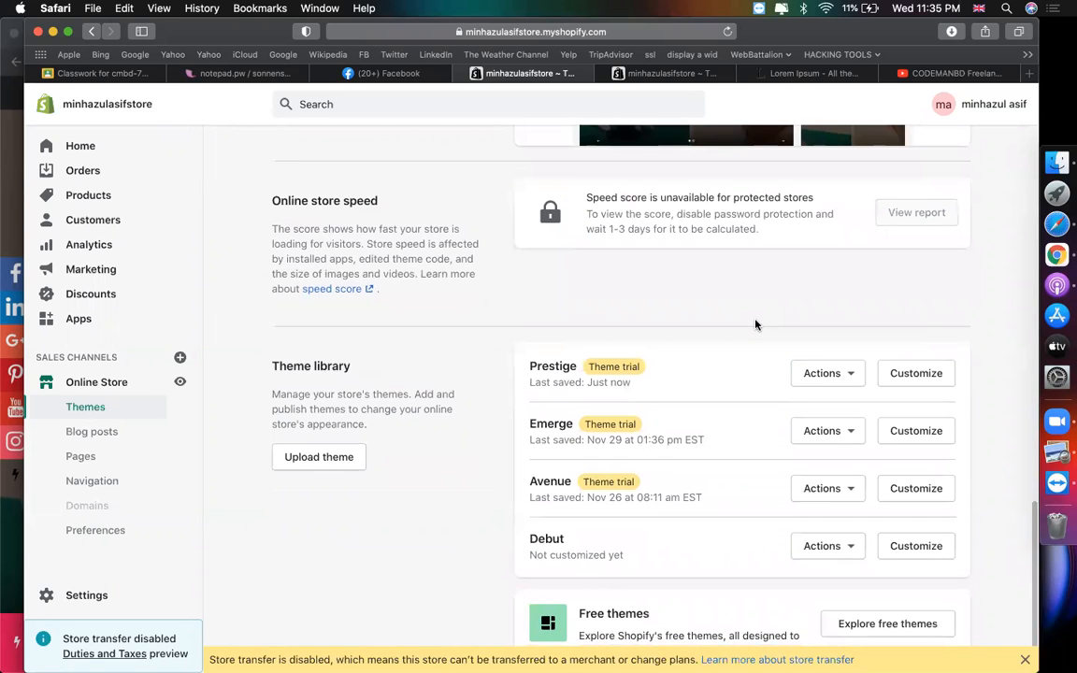
pyautogui.click(815, 380)
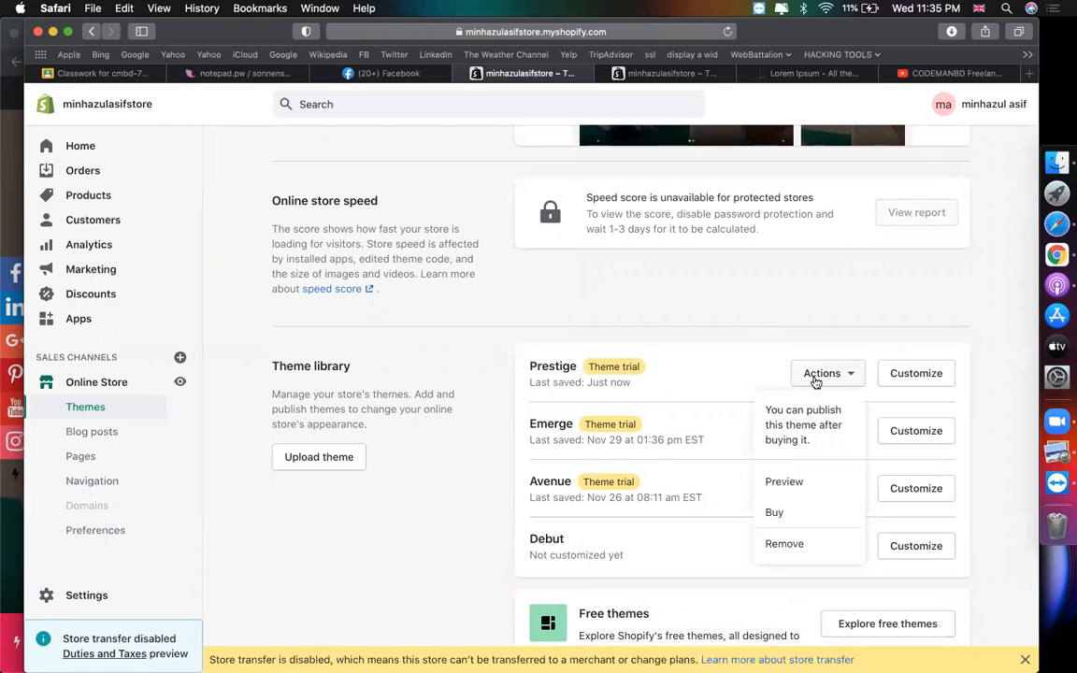
pyautogui.click(765, 331)
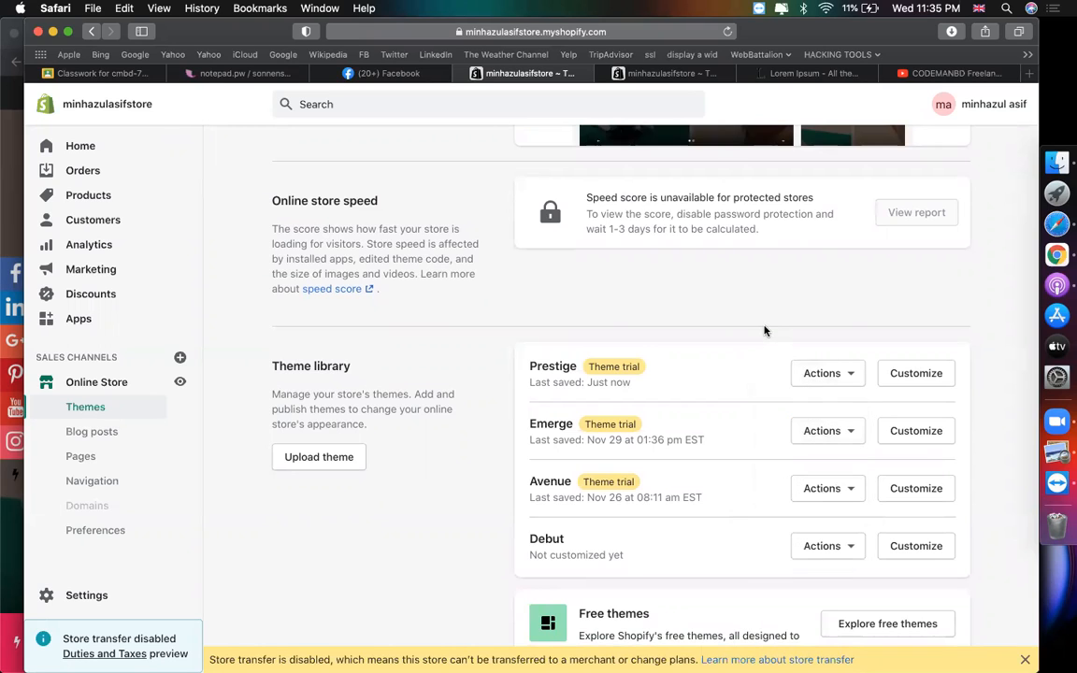